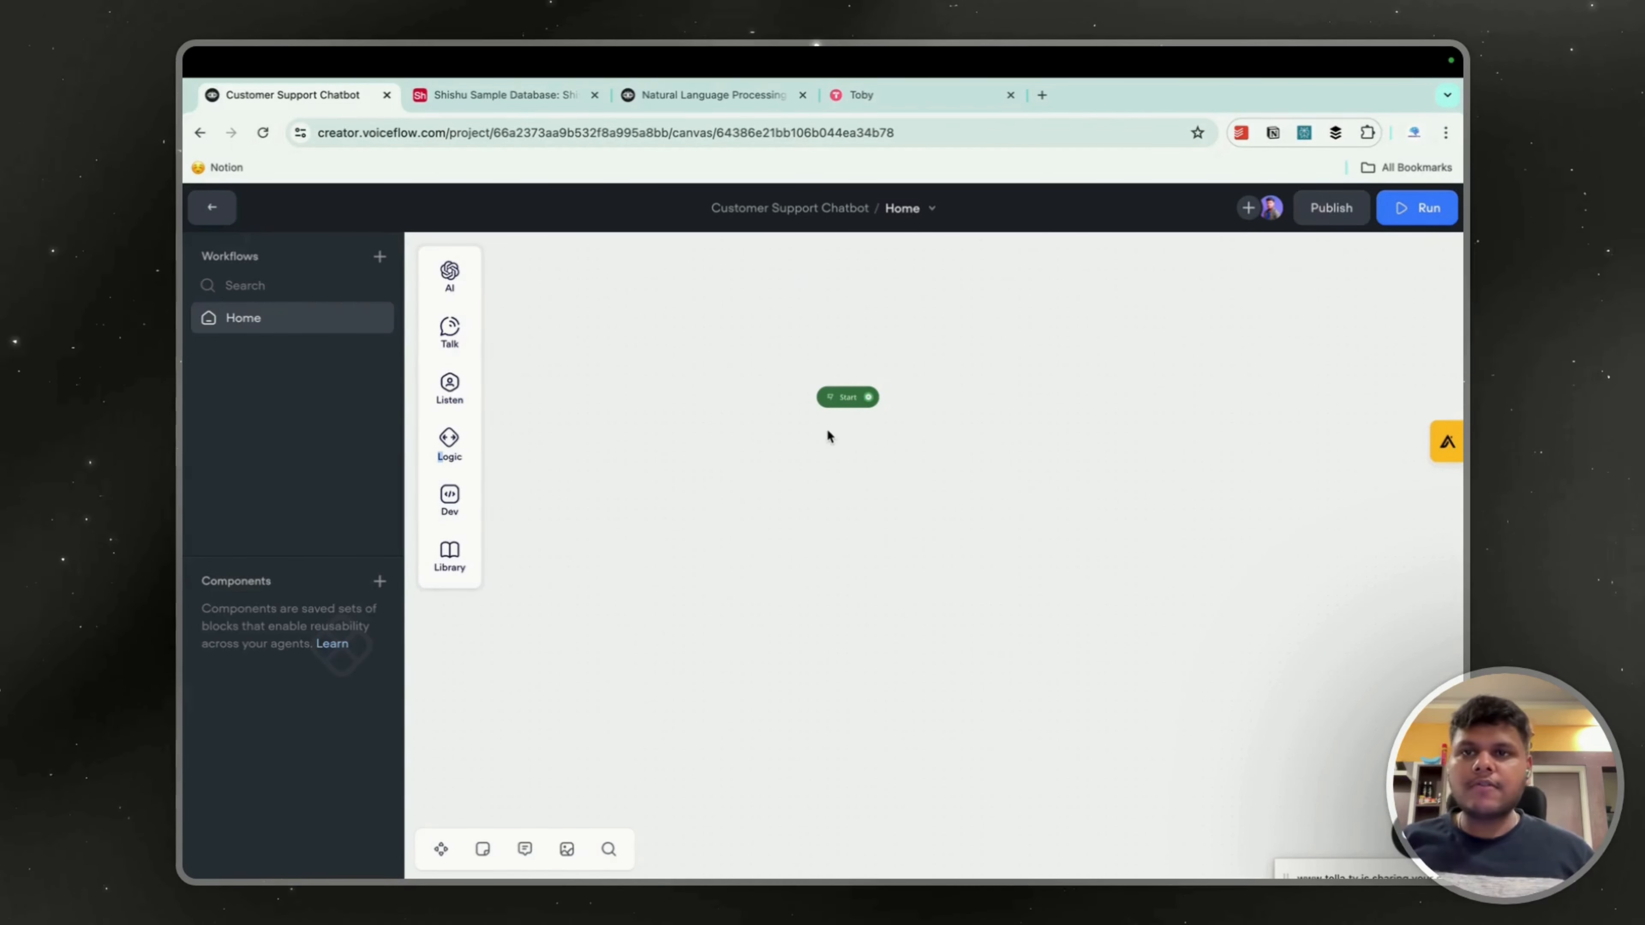
# Add a Response AI block to the canvas just below the Start block.
pyautogui.moveTo(449, 270)
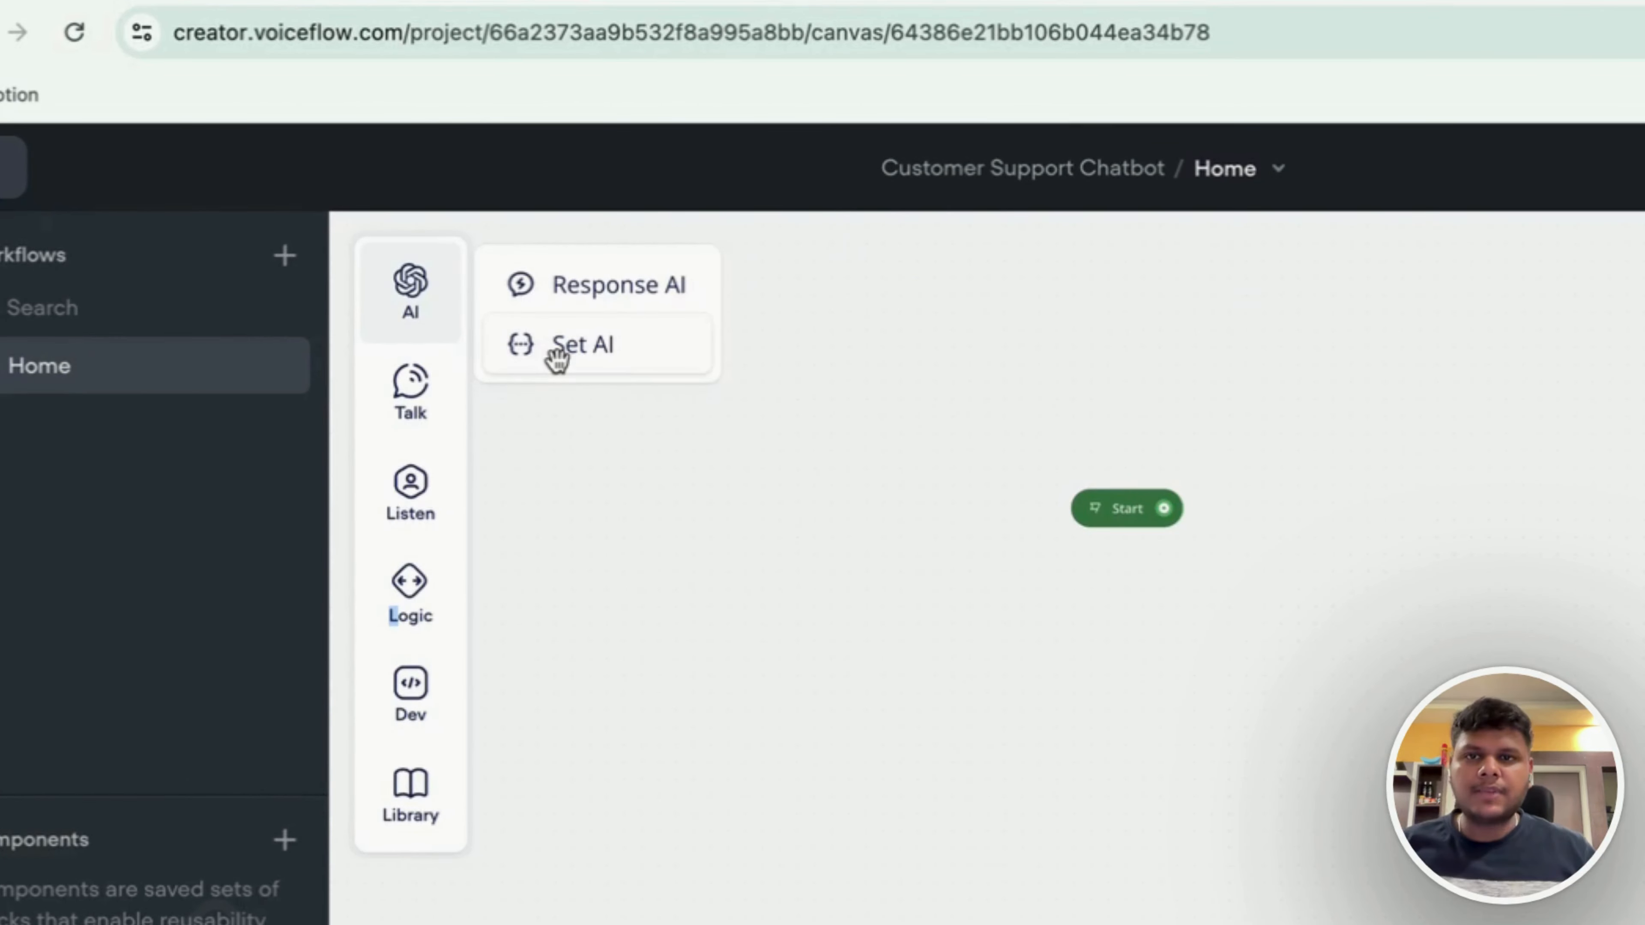
pyautogui.moveTo(617, 280); pyautogui.dragTo(992, 680)
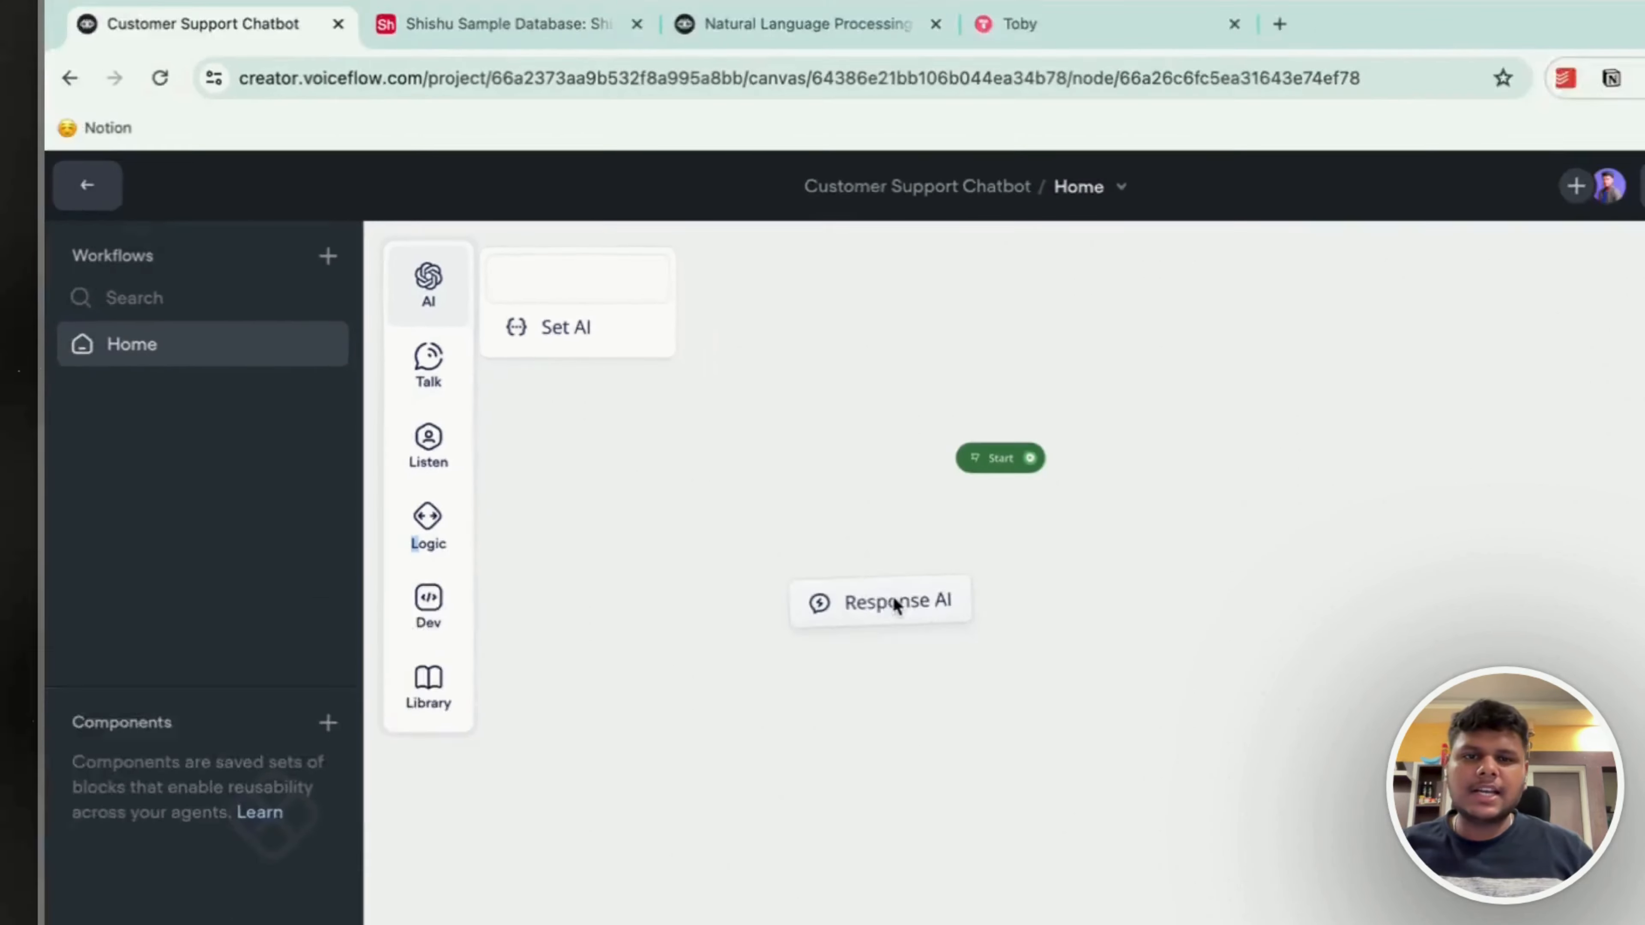
pyautogui.moveTo(892, 595); pyautogui.dragTo(777, 497)
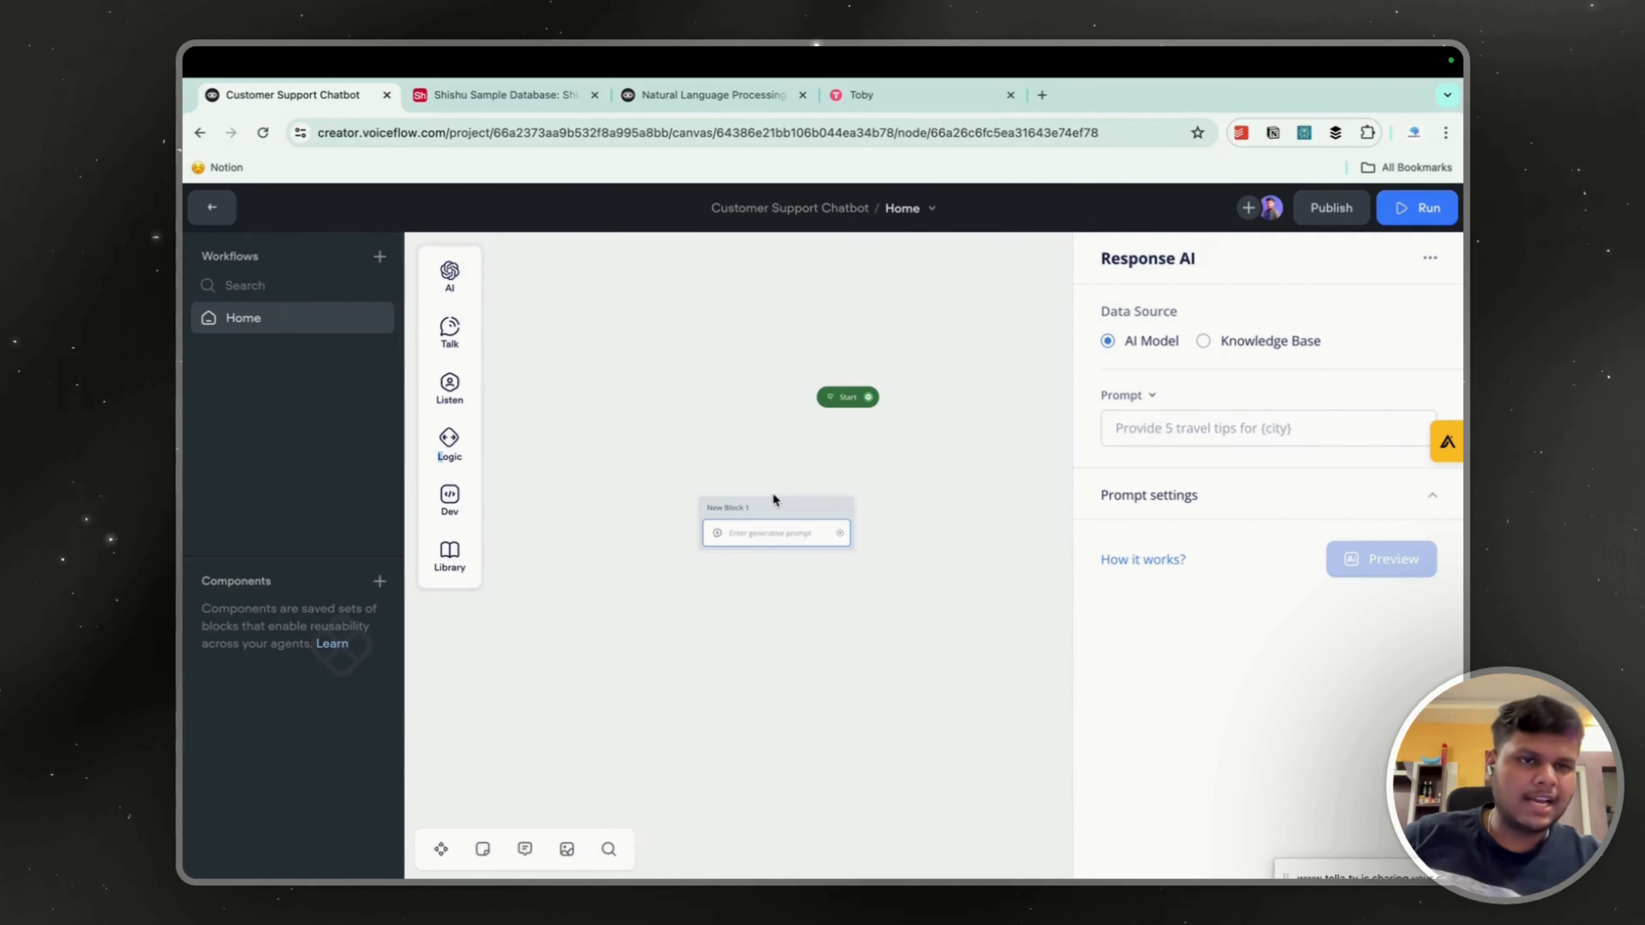
# Review the AI models available in the prompt settings and switch the Response AI data source to Knowledge Base.
pyautogui.click(1409, 504)
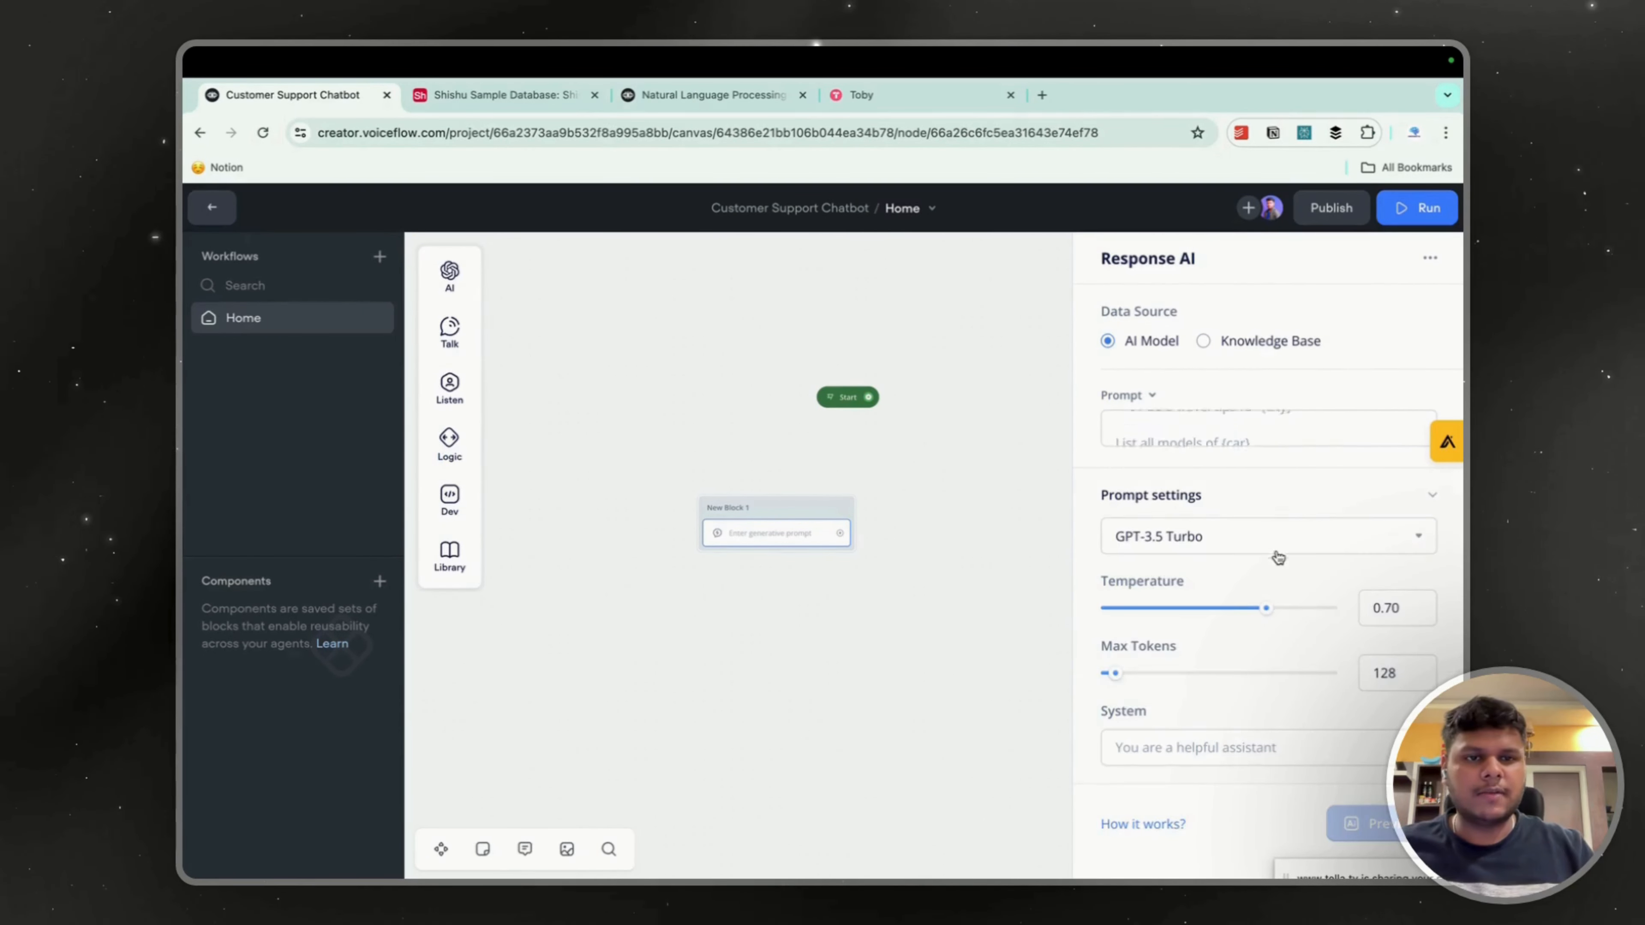
pyautogui.click(1248, 498)
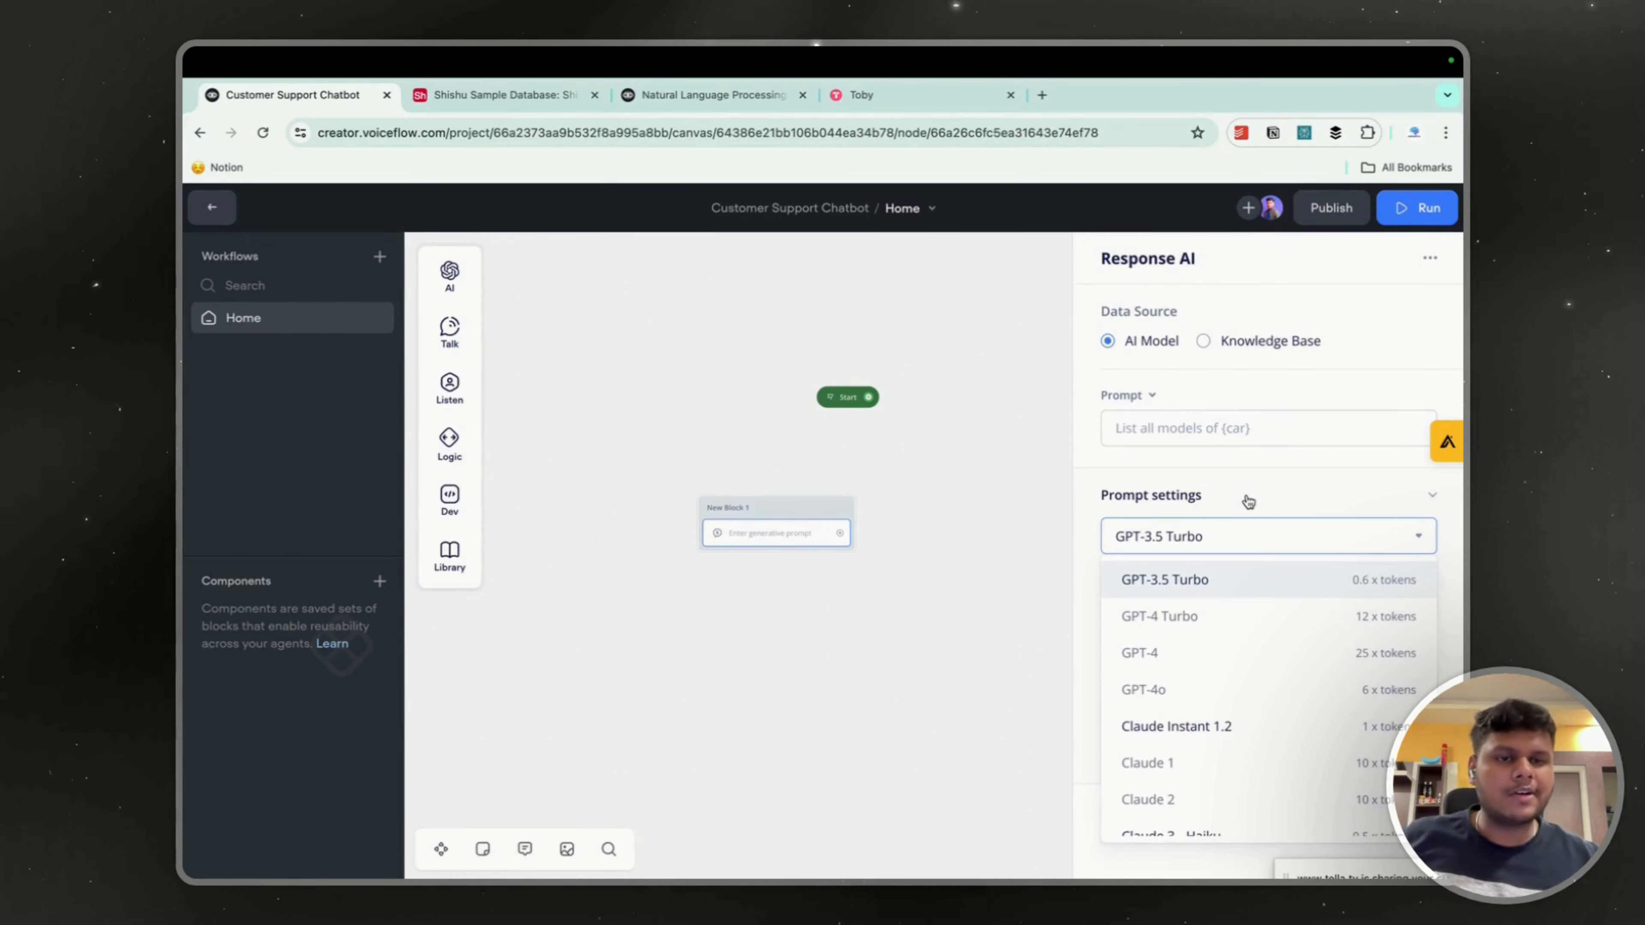
pyautogui.scroll(-3, 1279, 619)
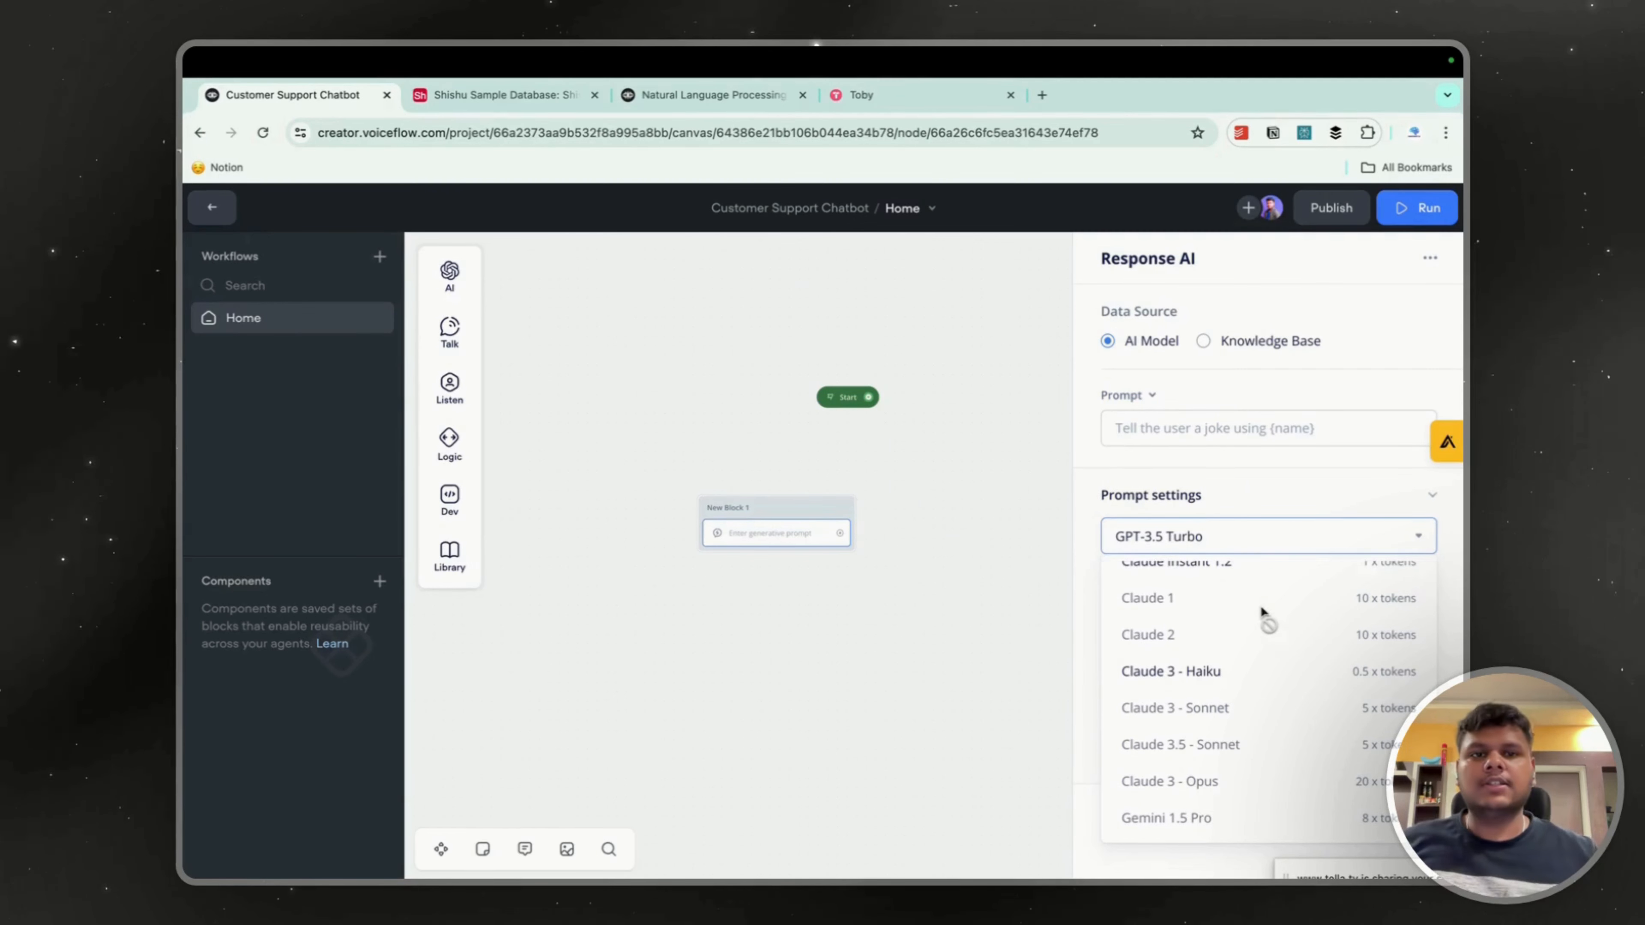
pyautogui.click(1204, 342)
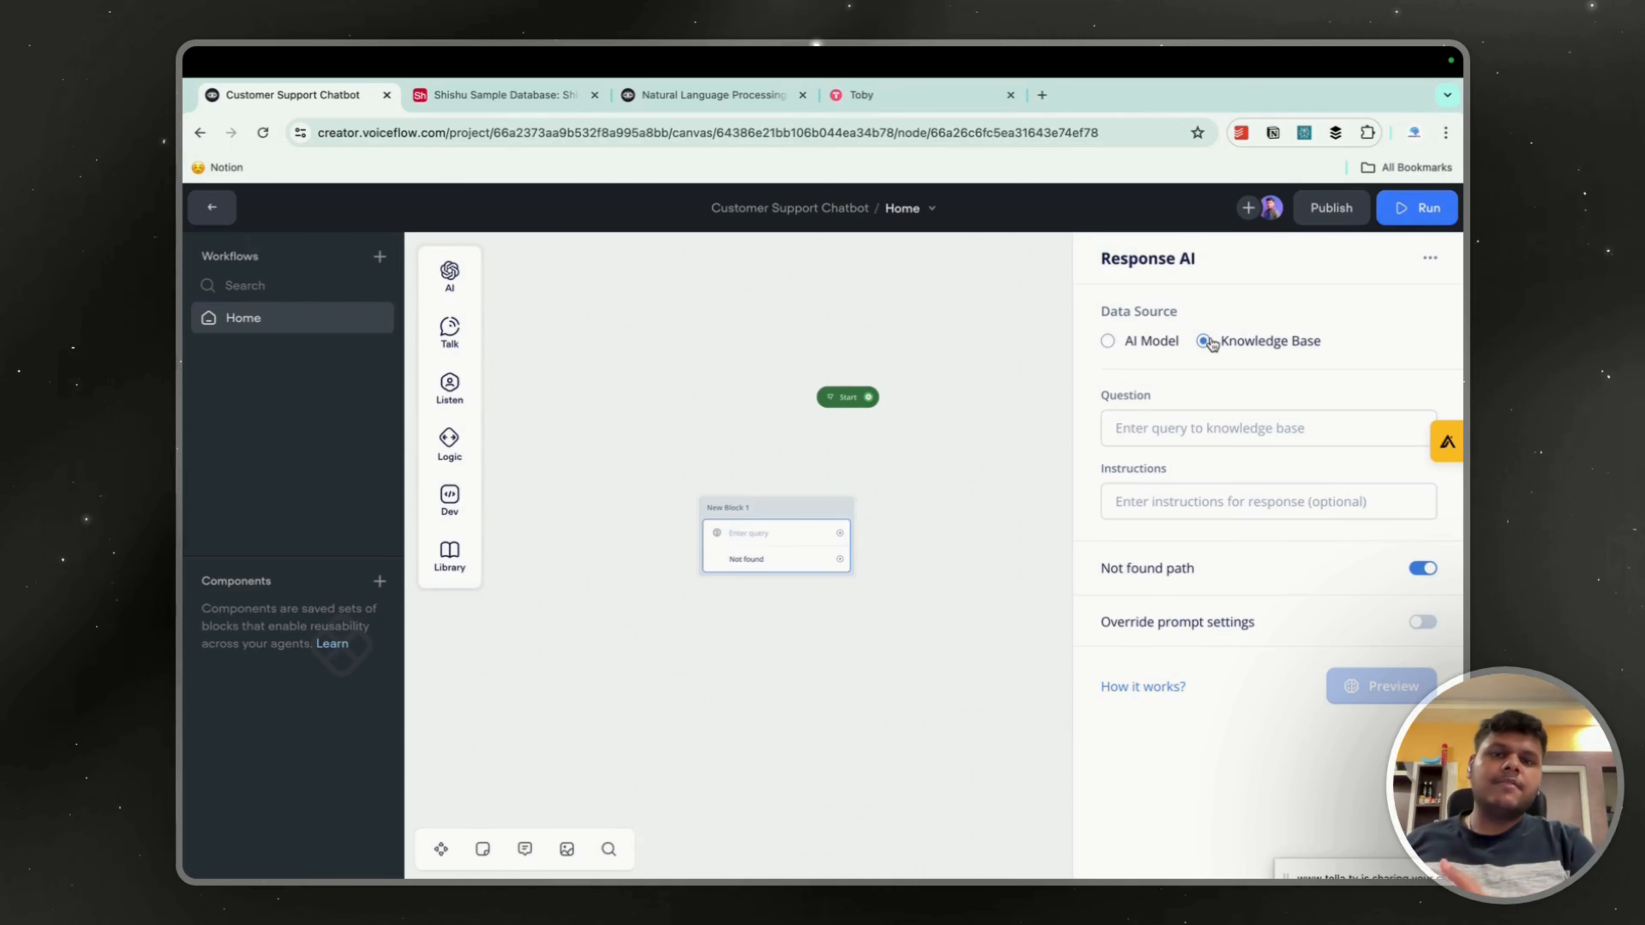
pyautogui.click(992, 301)
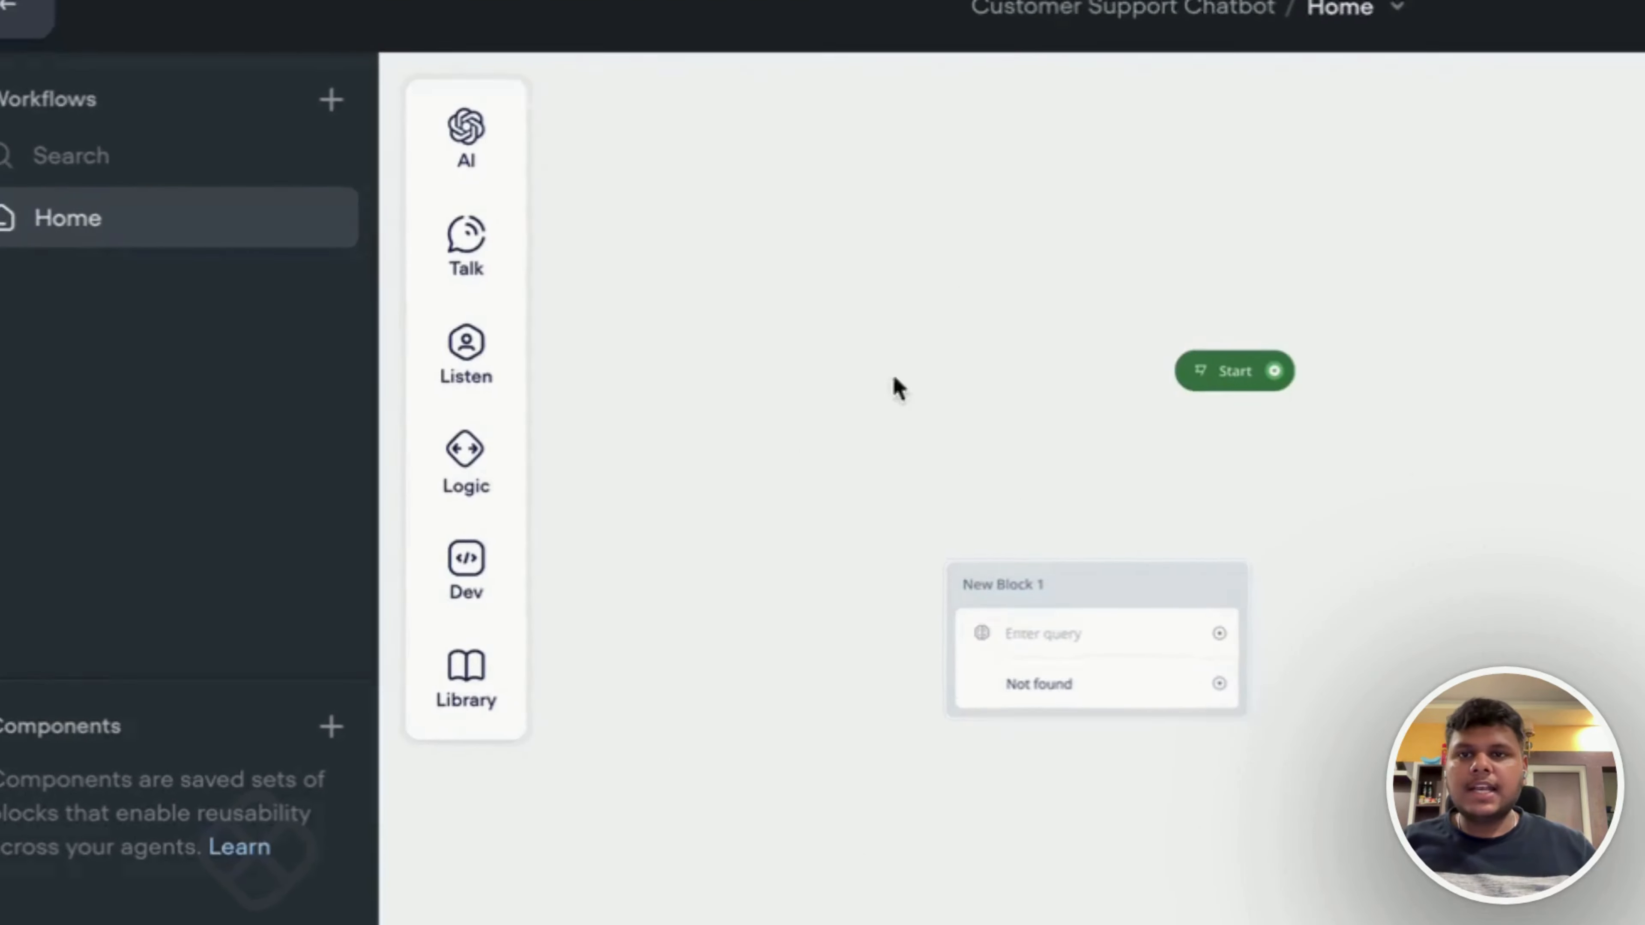
# Delete the Response AI block from the canvas.
pyautogui.moveTo(452, 332)
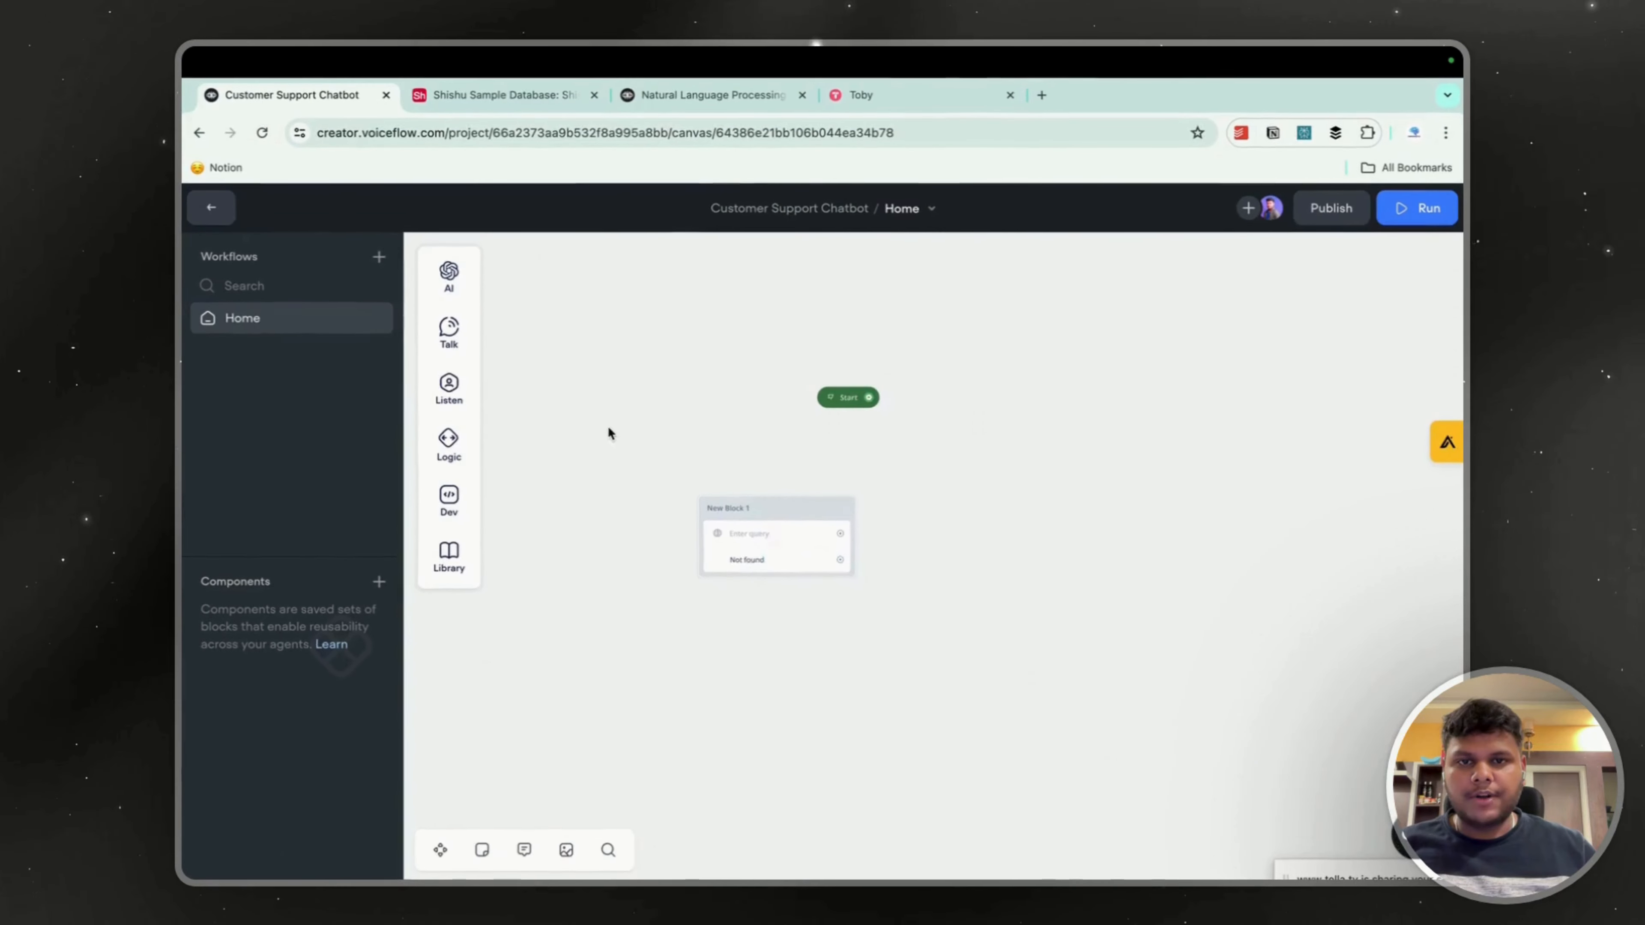
pyautogui.moveTo(618, 433); pyautogui.dragTo(728, 328)
pyautogui.moveTo(727, 353); pyautogui.dragTo(1026, 517)
pyautogui.press('Delete')
# Check the AI token usage in the project overview and reopen the Home workflow for editing.
pyautogui.click(212, 207)
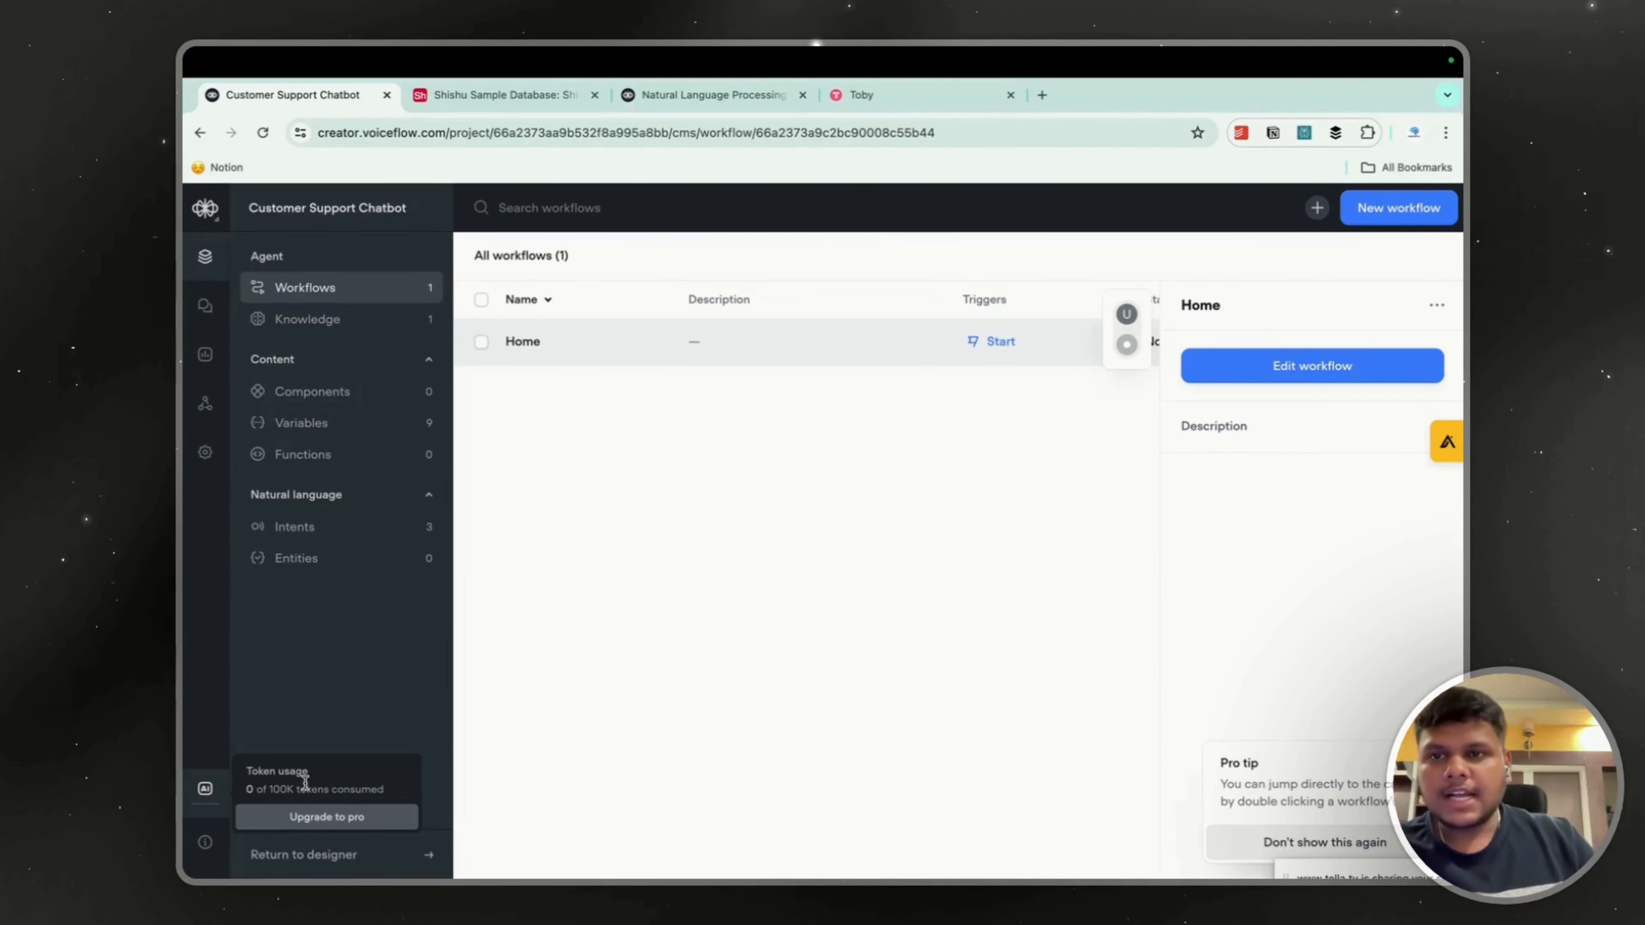
pyautogui.click(944, 519)
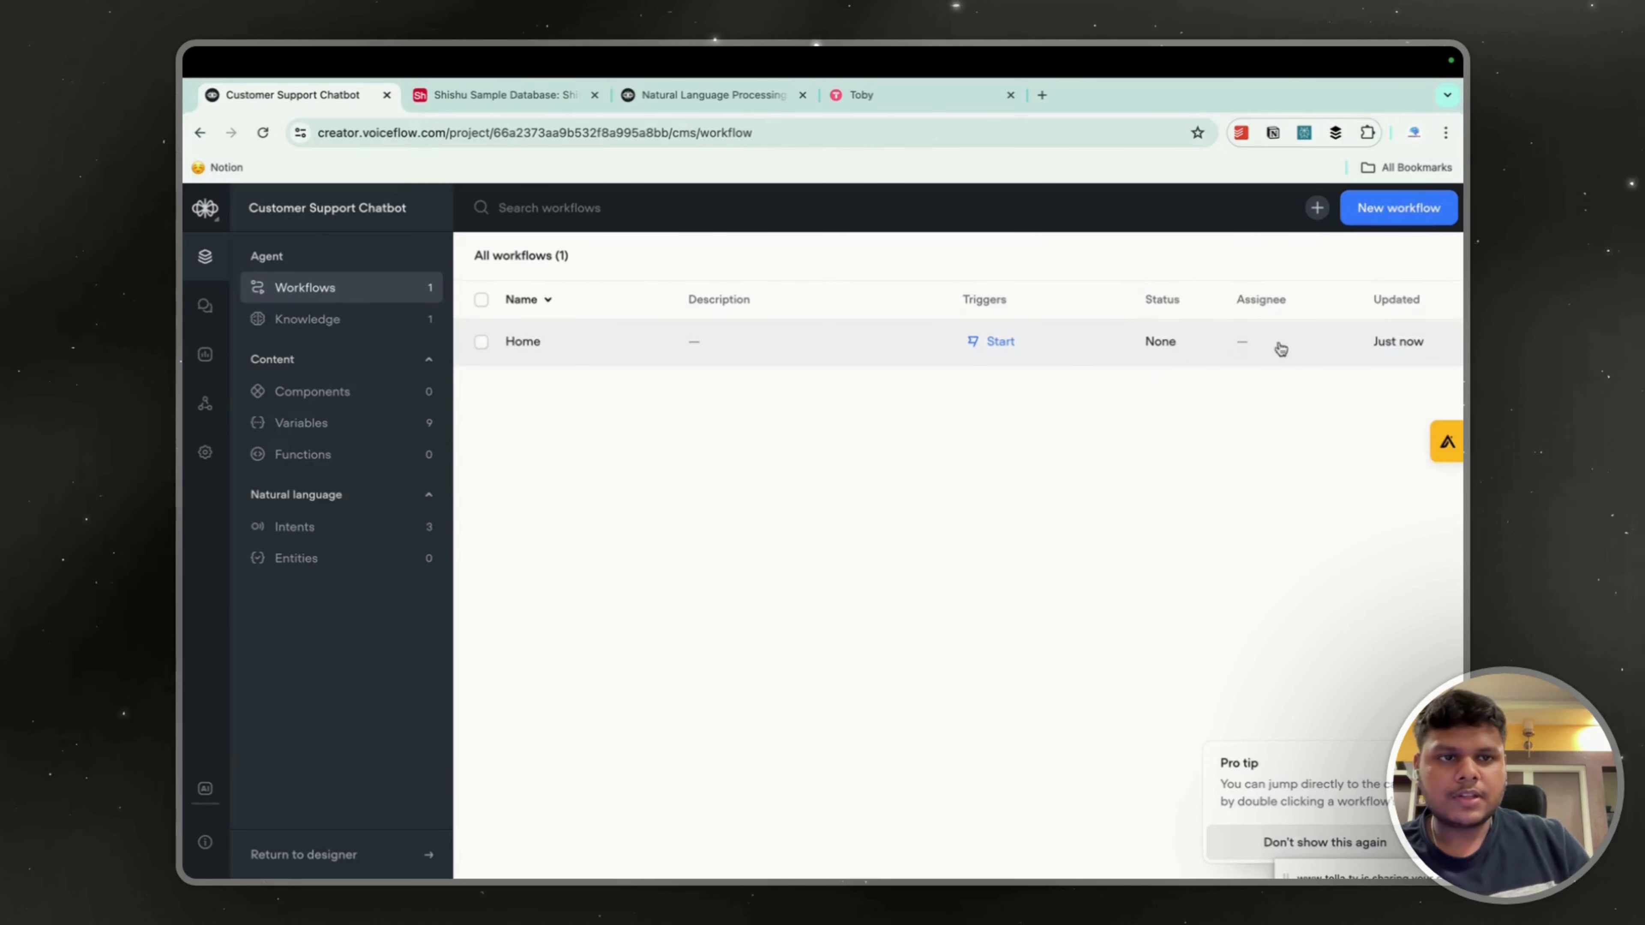
pyautogui.click(795, 344)
pyautogui.click(1230, 366)
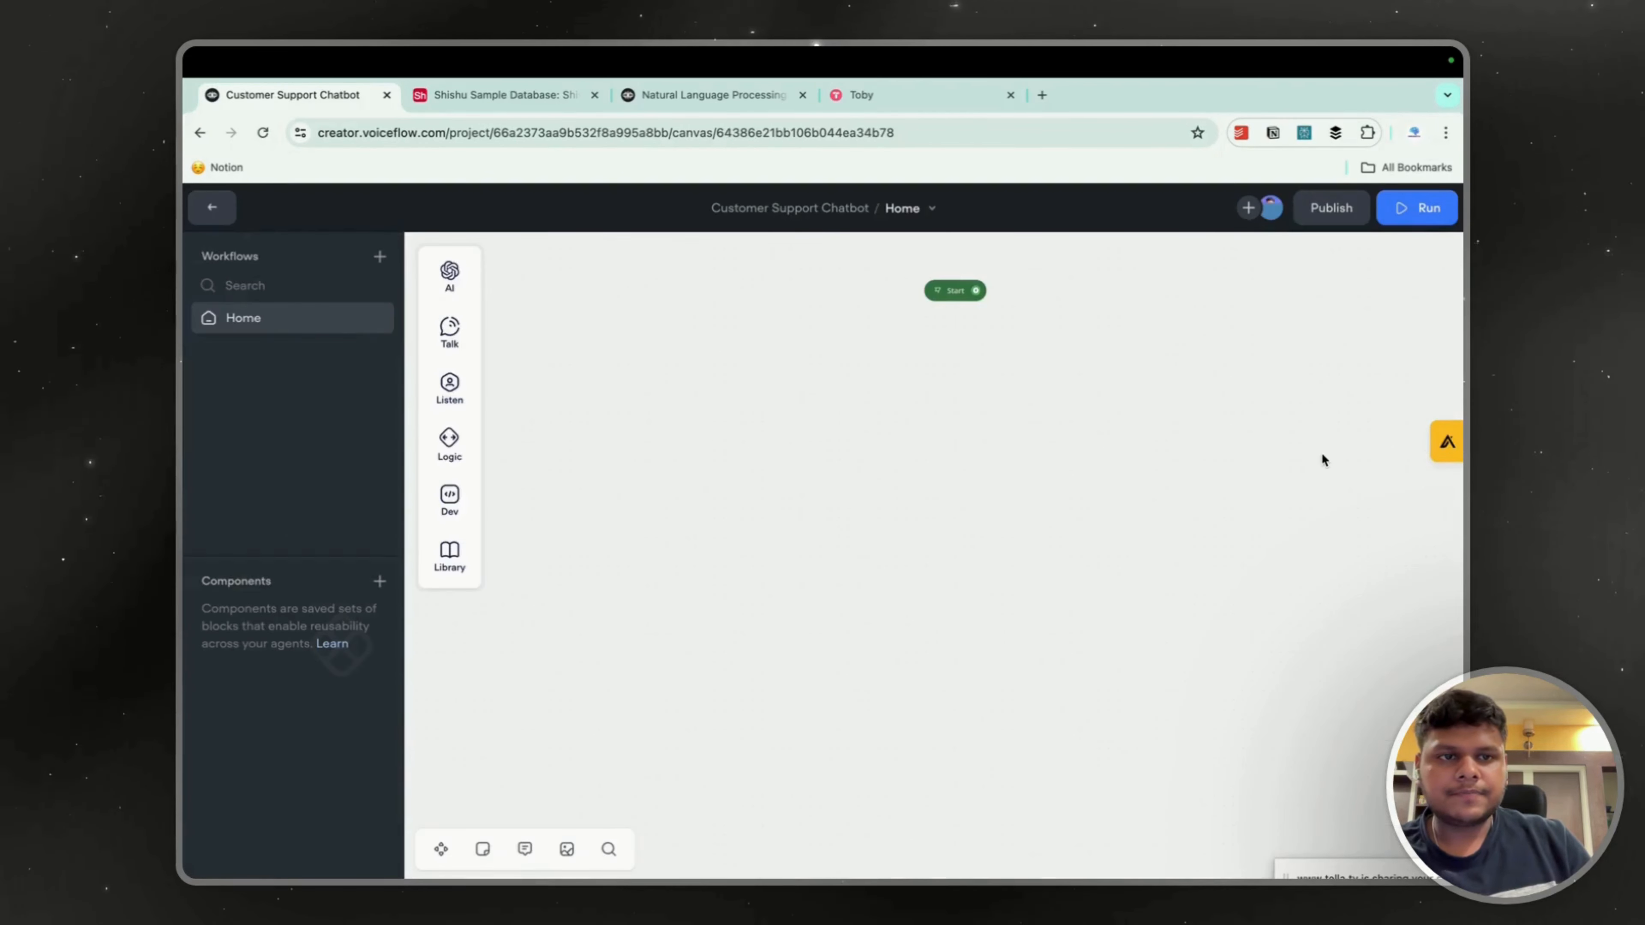
# Add a new Response AI block below Start and set its data source to Knowledge Base.
pyautogui.moveTo(449, 275)
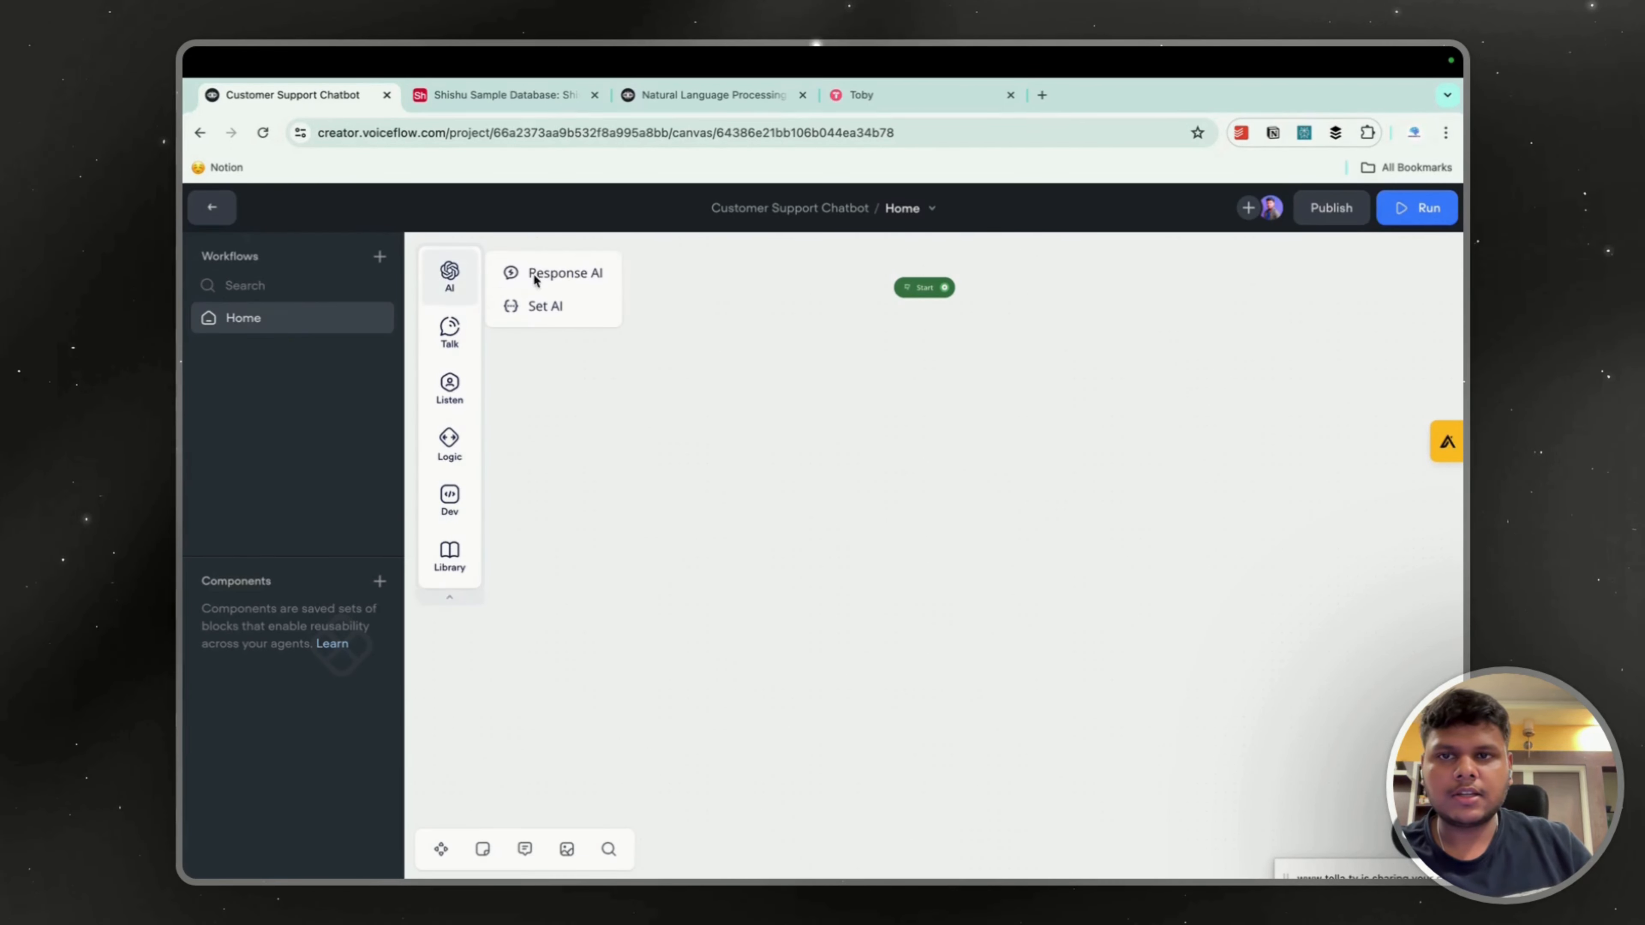
pyautogui.moveTo(539, 272); pyautogui.dragTo(712, 466)
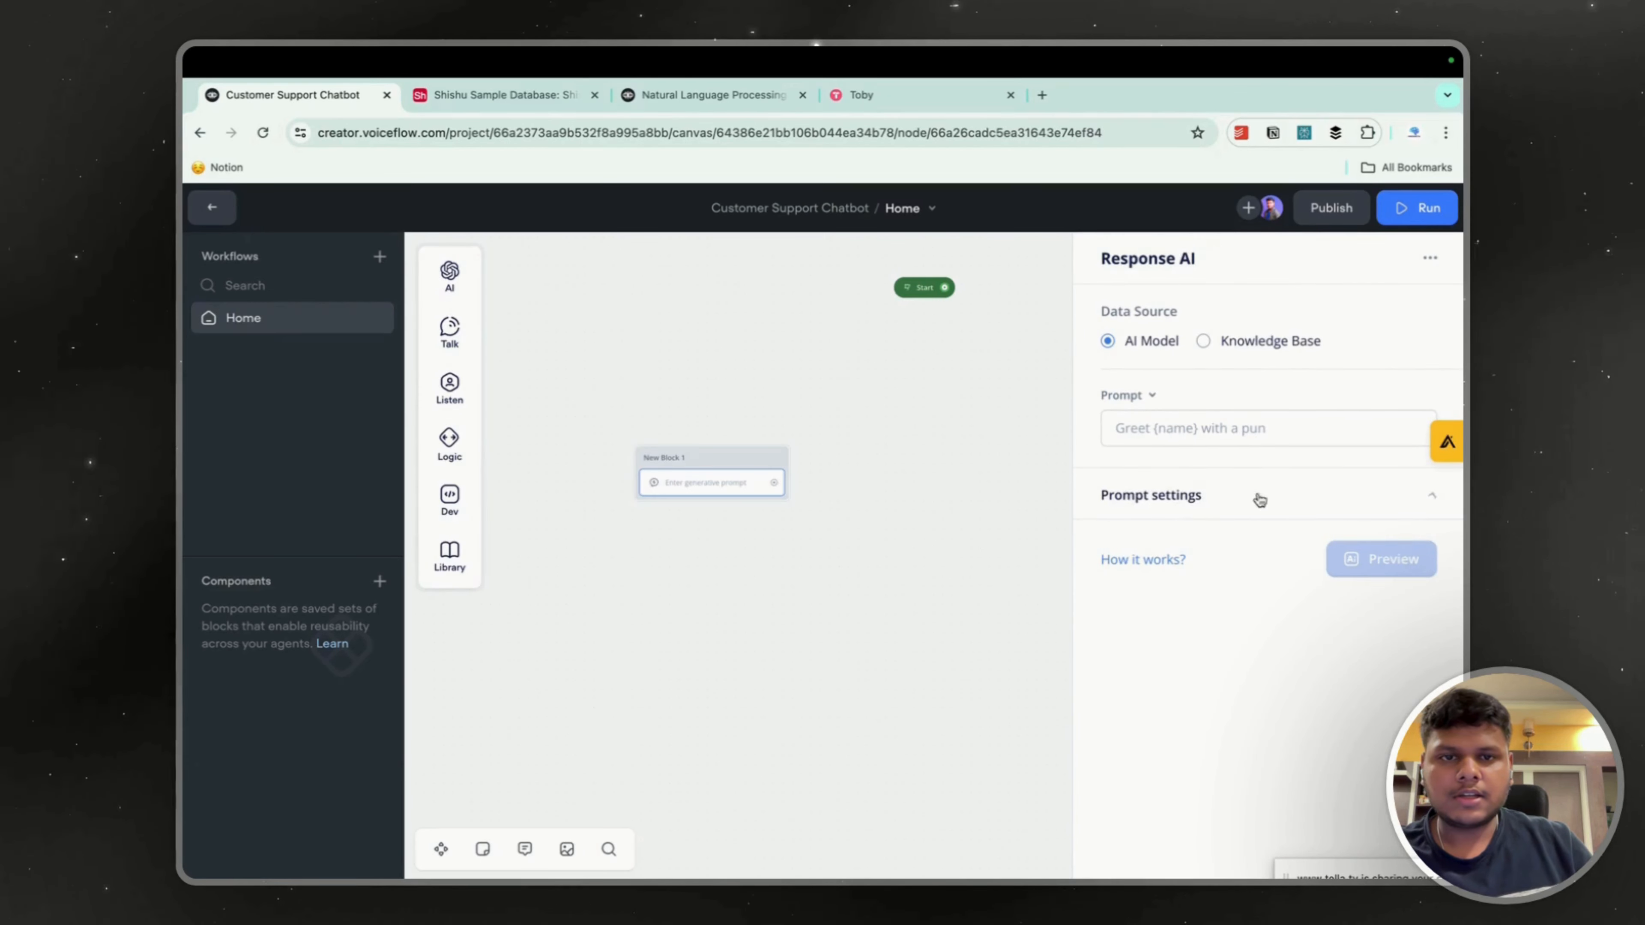
pyautogui.click(1198, 495)
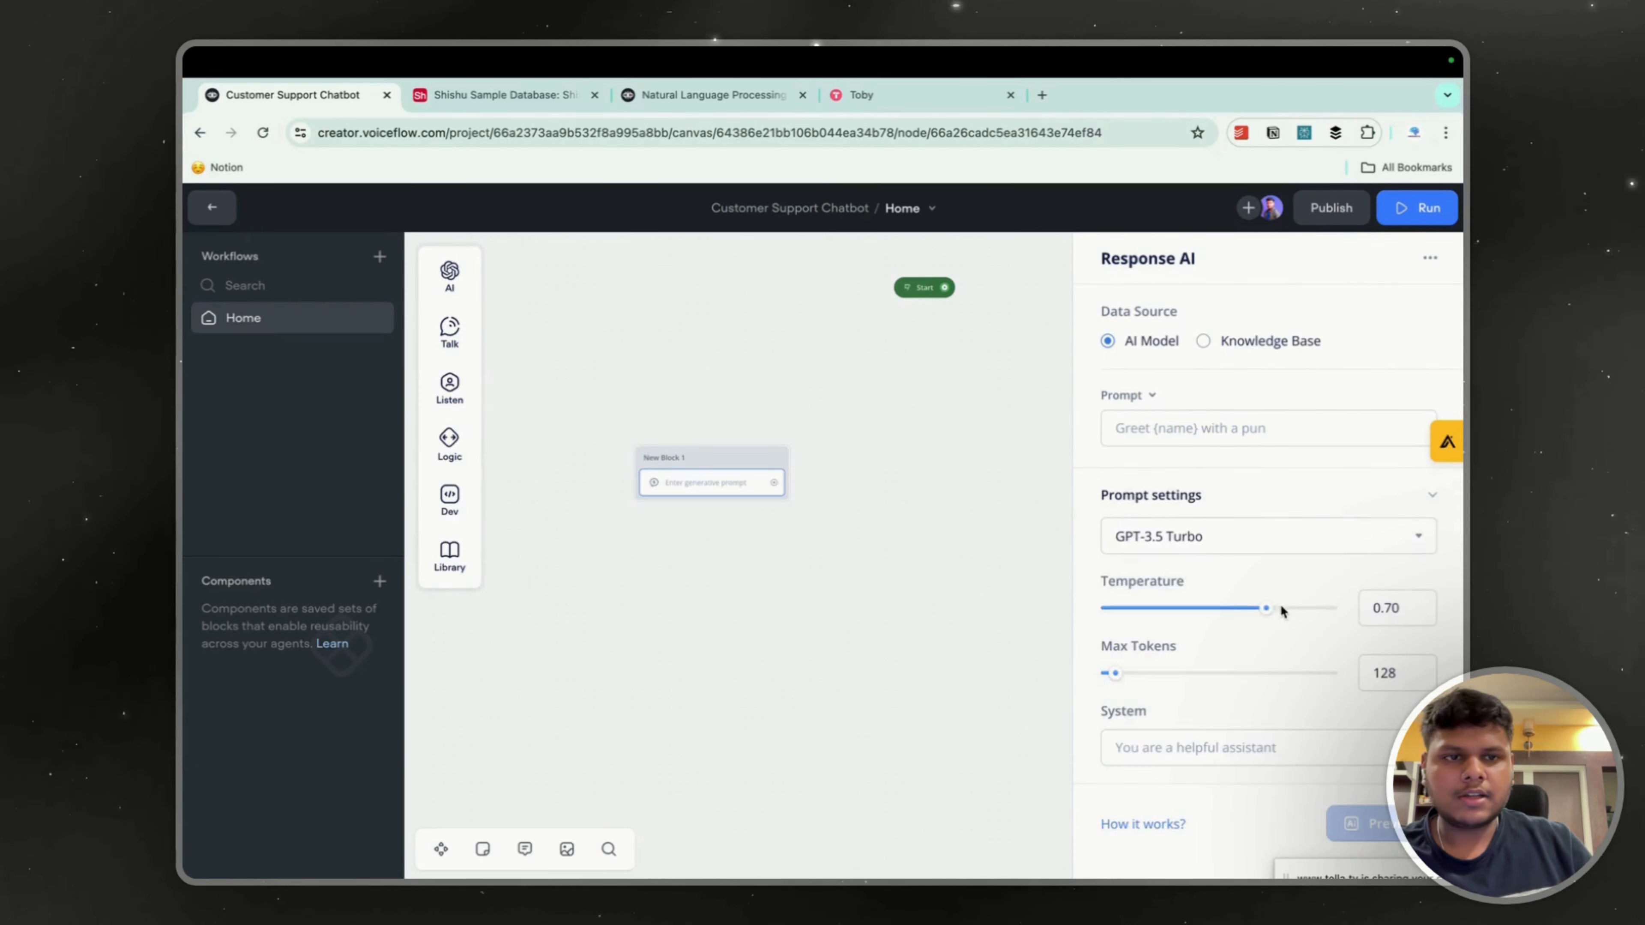
pyautogui.click(1224, 341)
# Enable the prompt settings override on the Response AI block and review the token multipliers of the listed models.
pyautogui.click(1223, 612)
pyautogui.scroll(-2, 1218, 599)
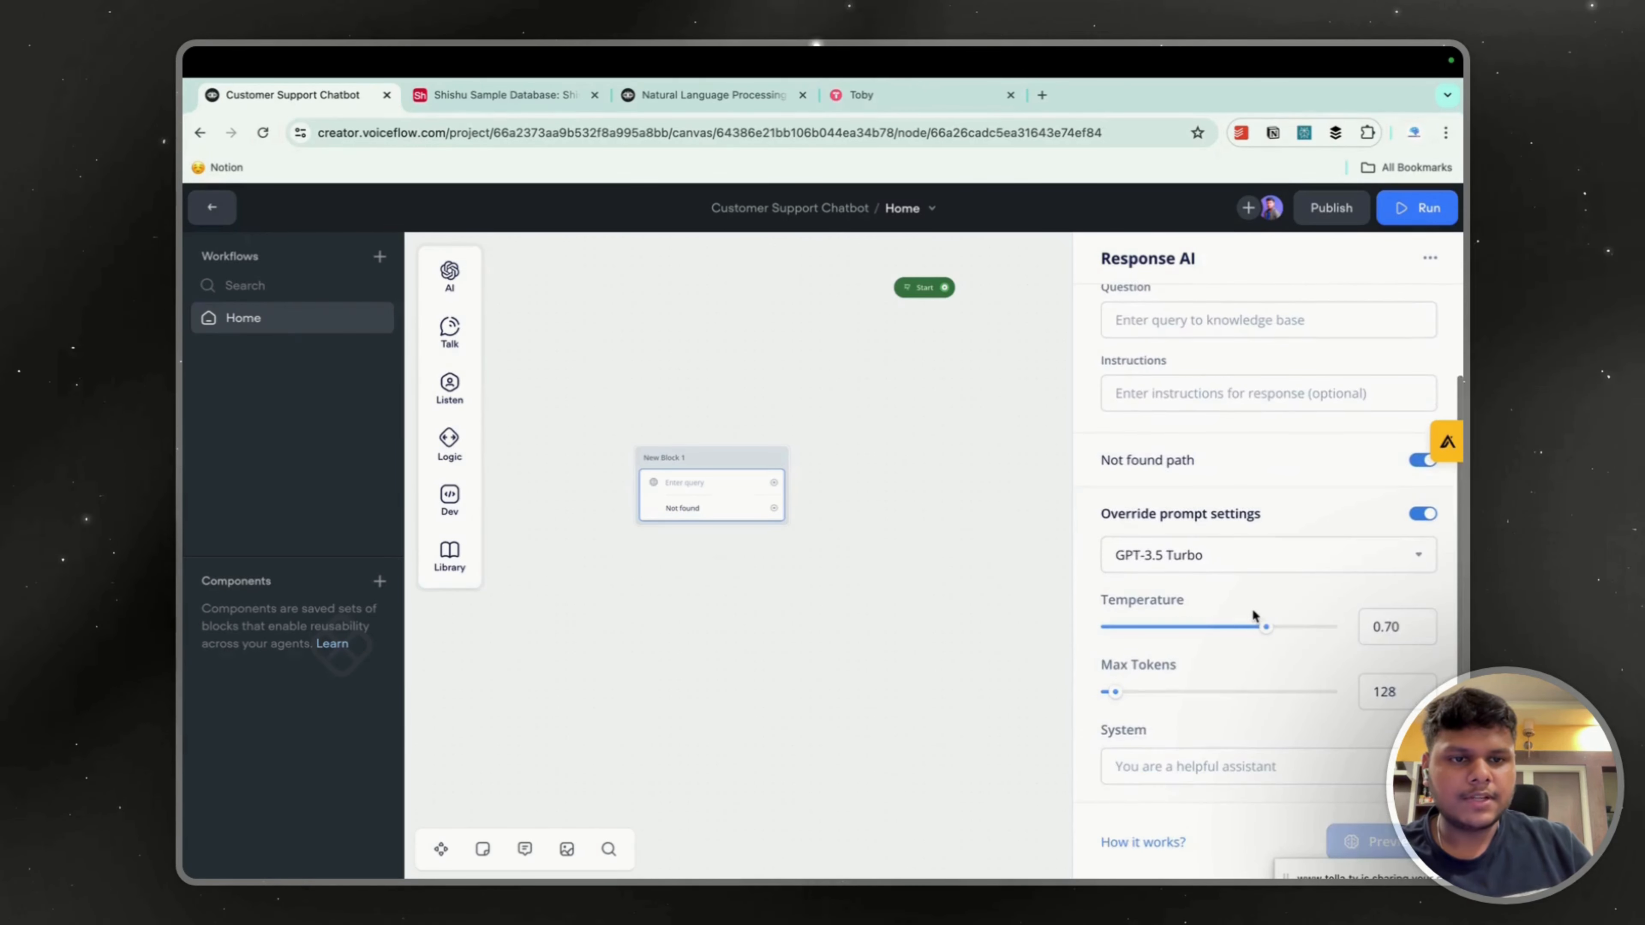
pyautogui.click(1246, 564)
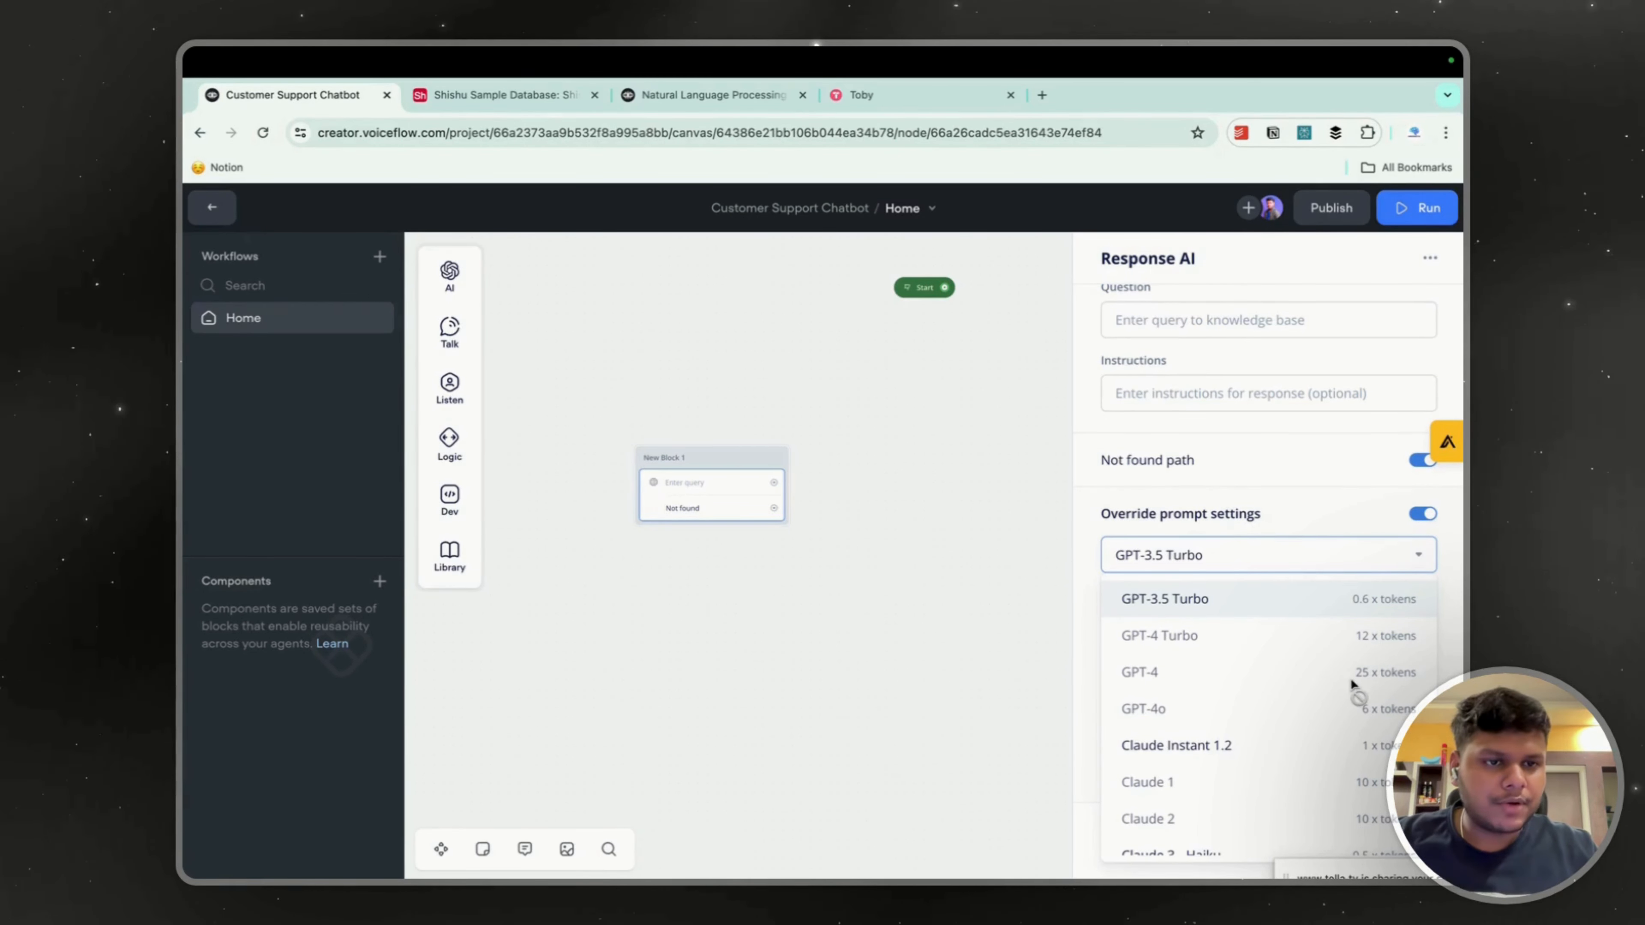
pyautogui.click(746, 327)
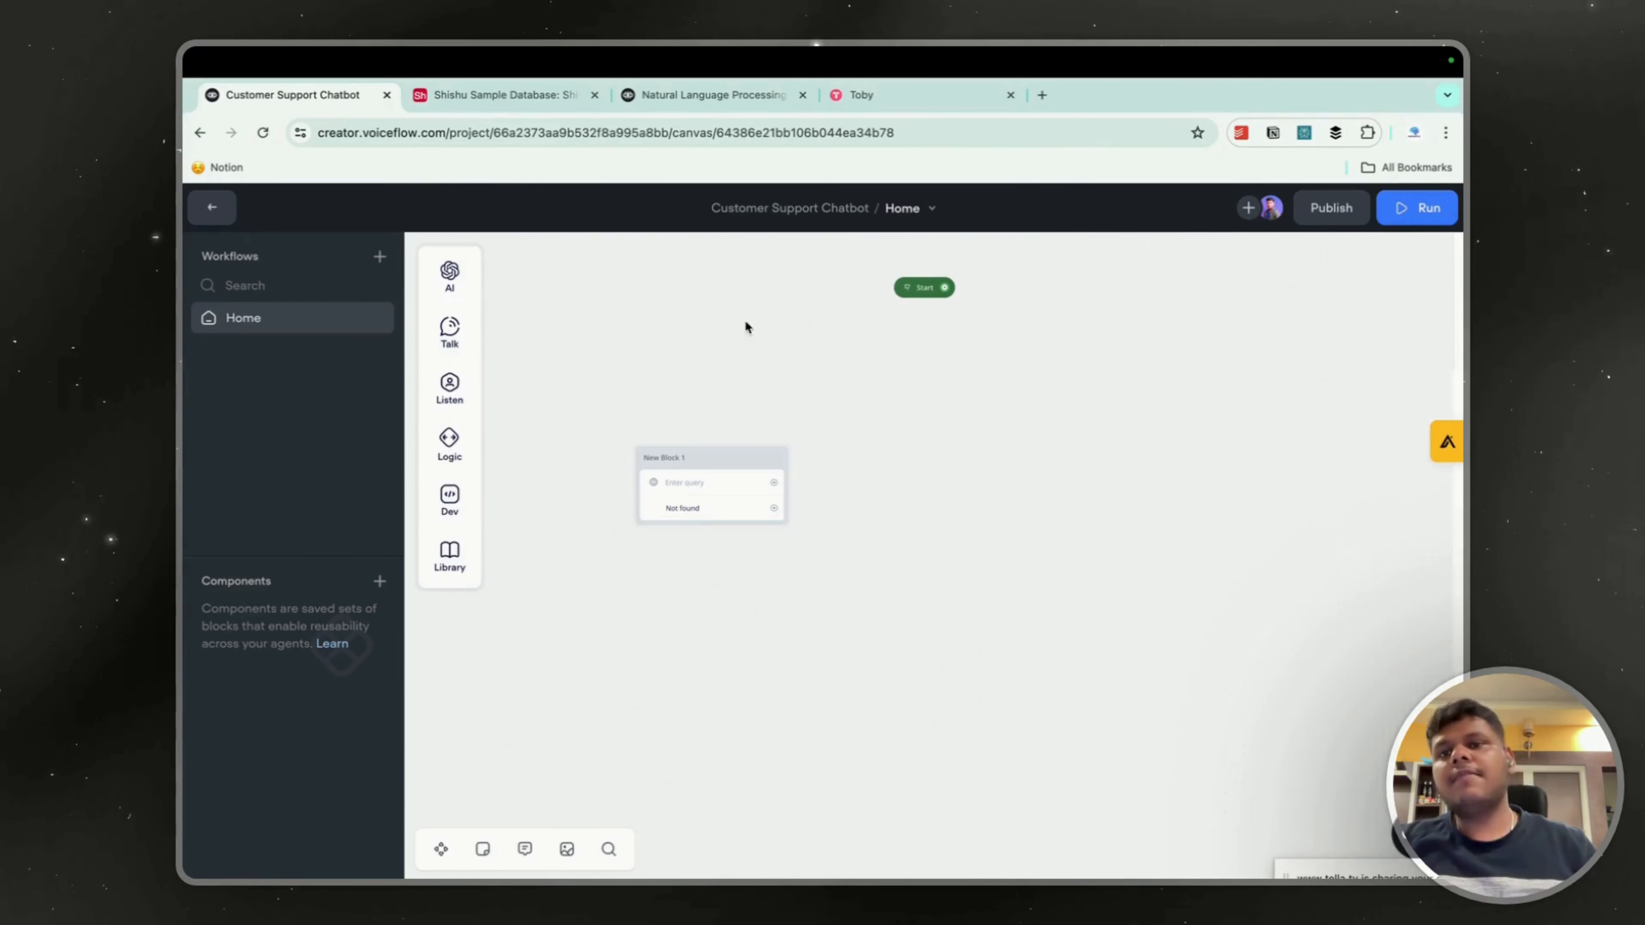
# Look at the token usage in the project overview once more and return to editing the Home workflow.
pyautogui.click(211, 208)
pyautogui.moveTo(206, 788)
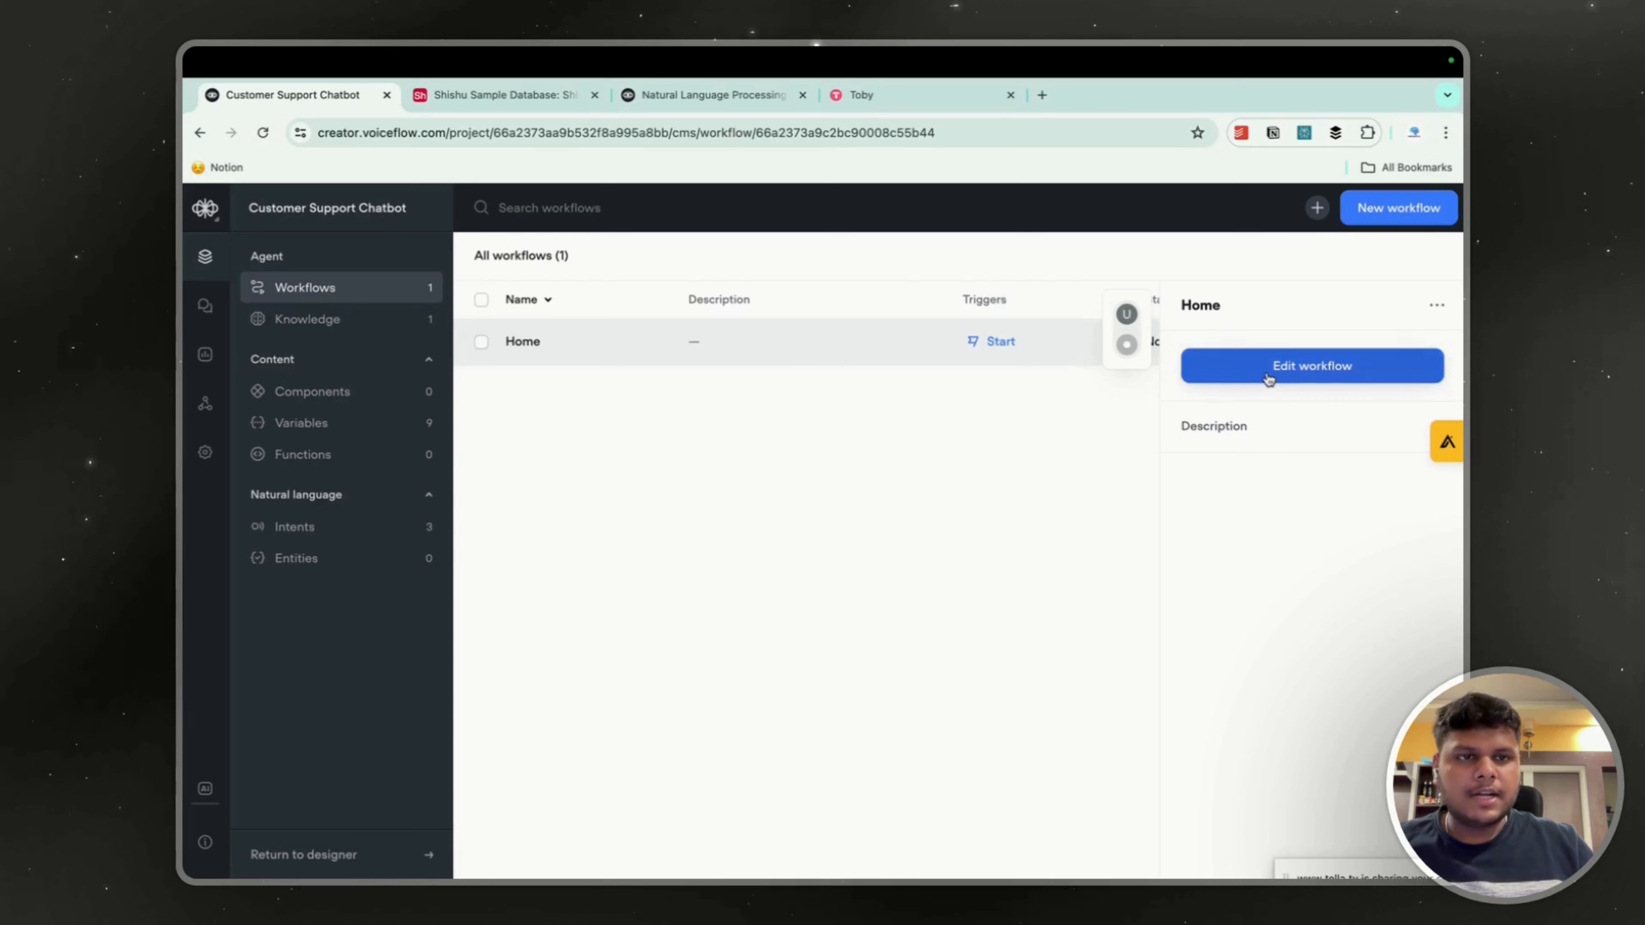
pyautogui.click(1312, 366)
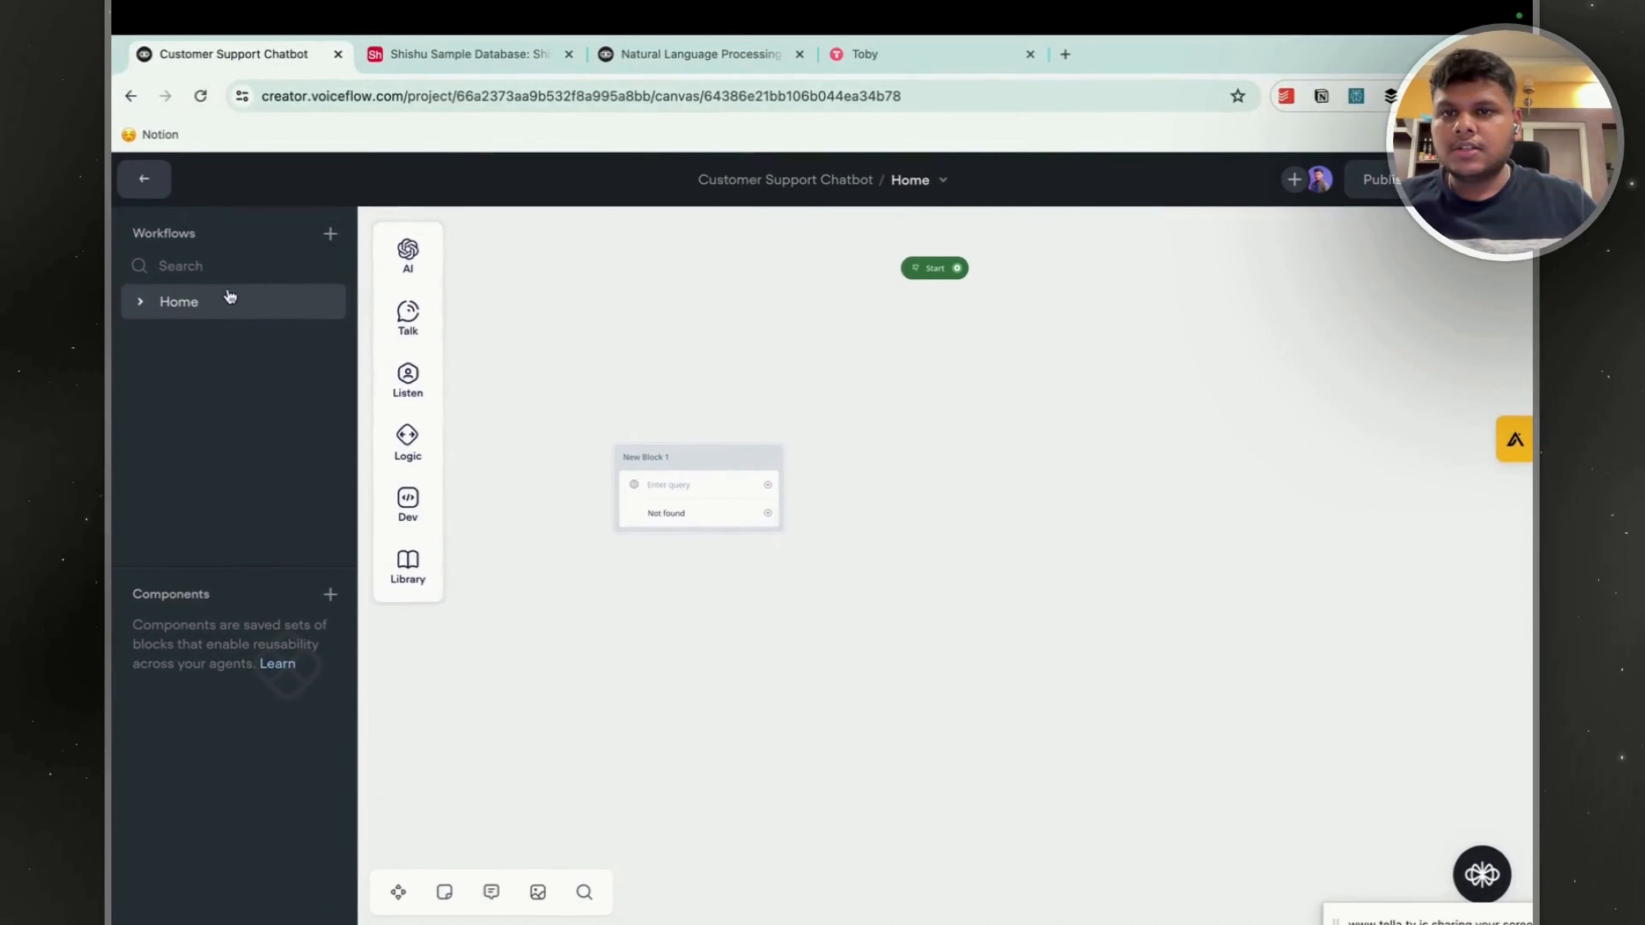
# Remove the Knowledge Base Response AI block from the canvas.
pyautogui.click(761, 514)
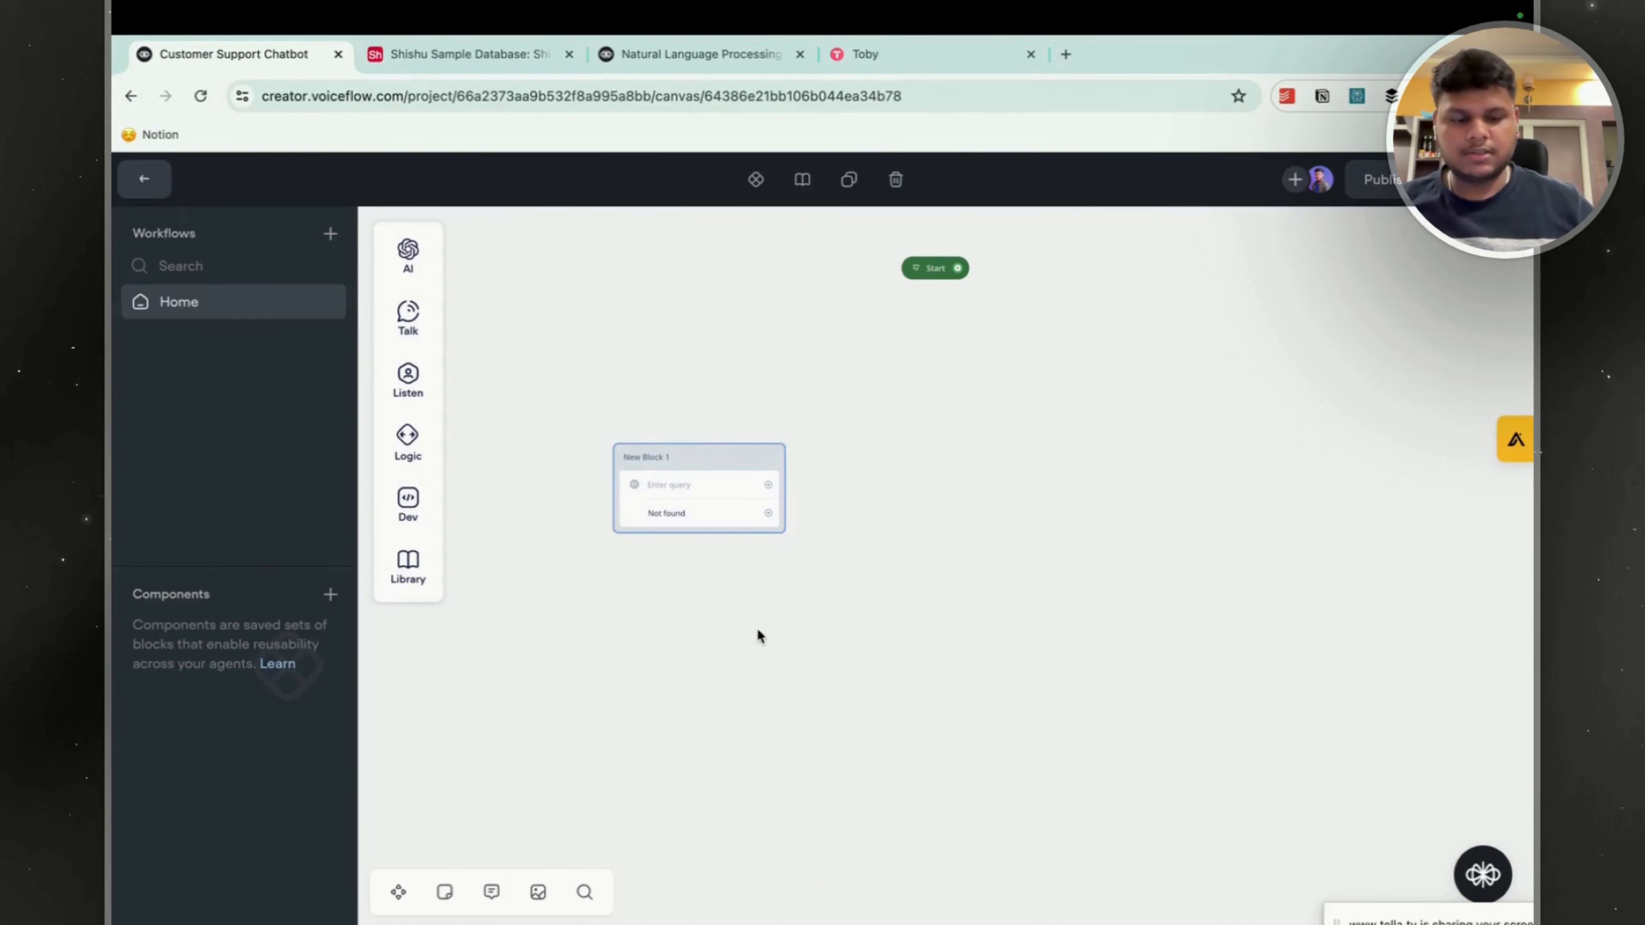
pyautogui.press('BackSpace')
# Add a Text block to the canvas beside the Start block and connect Start to it.
pyautogui.moveTo(427, 319)
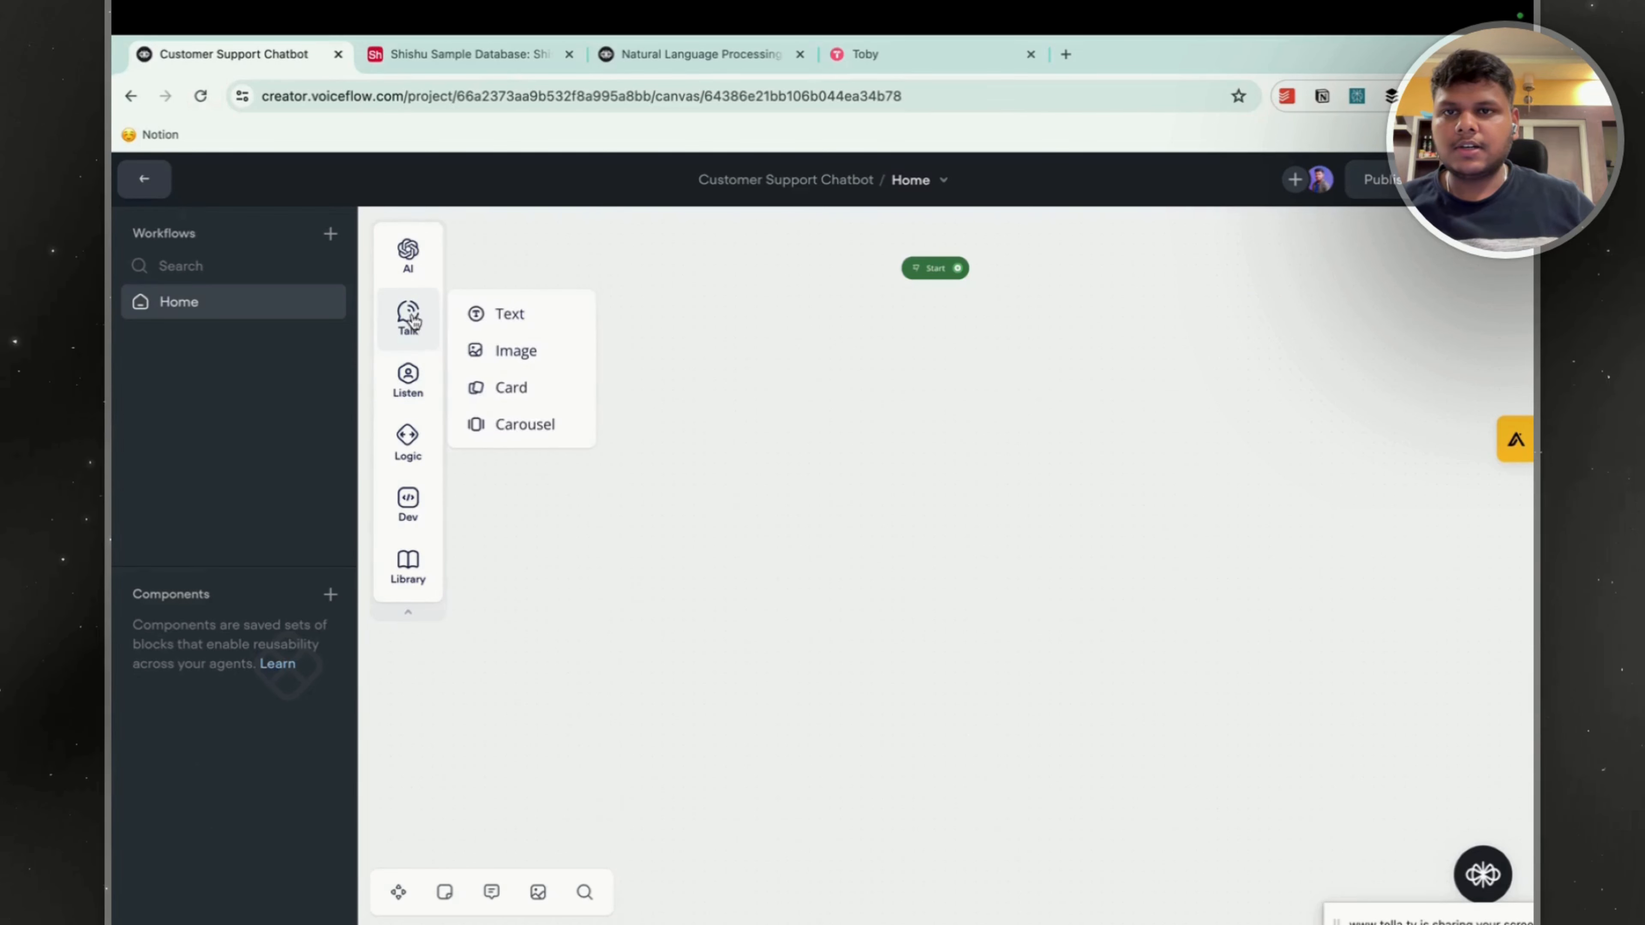
pyautogui.moveTo(509, 313); pyautogui.dragTo(835, 434)
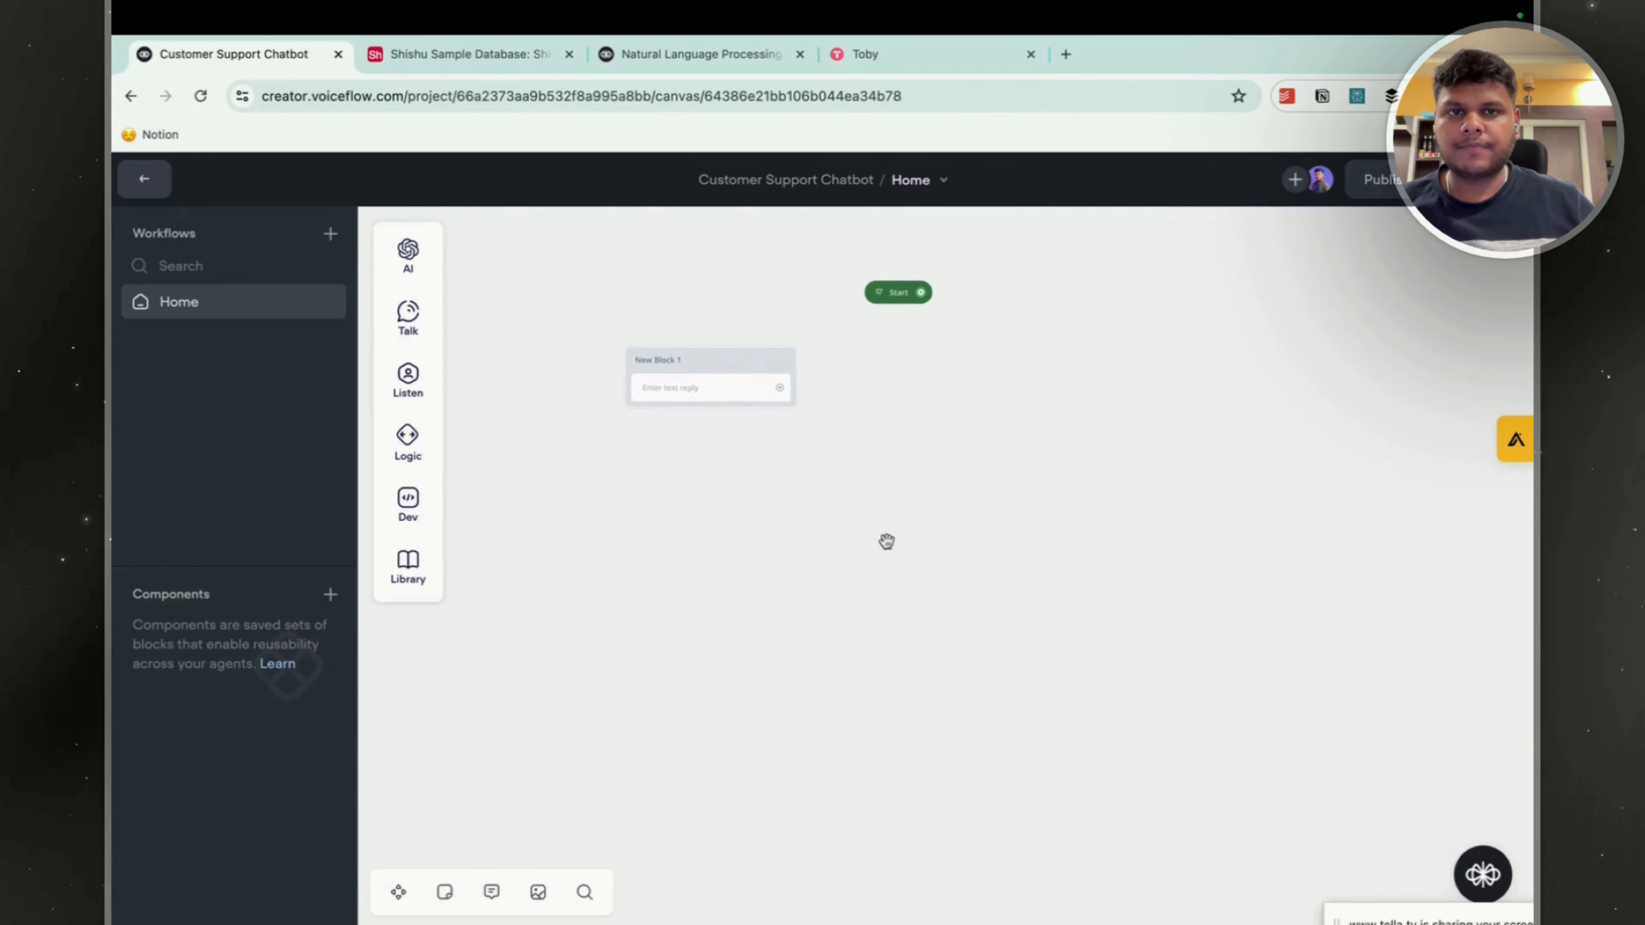
pyautogui.moveTo(566, 576); pyautogui.dragTo(958, 504)
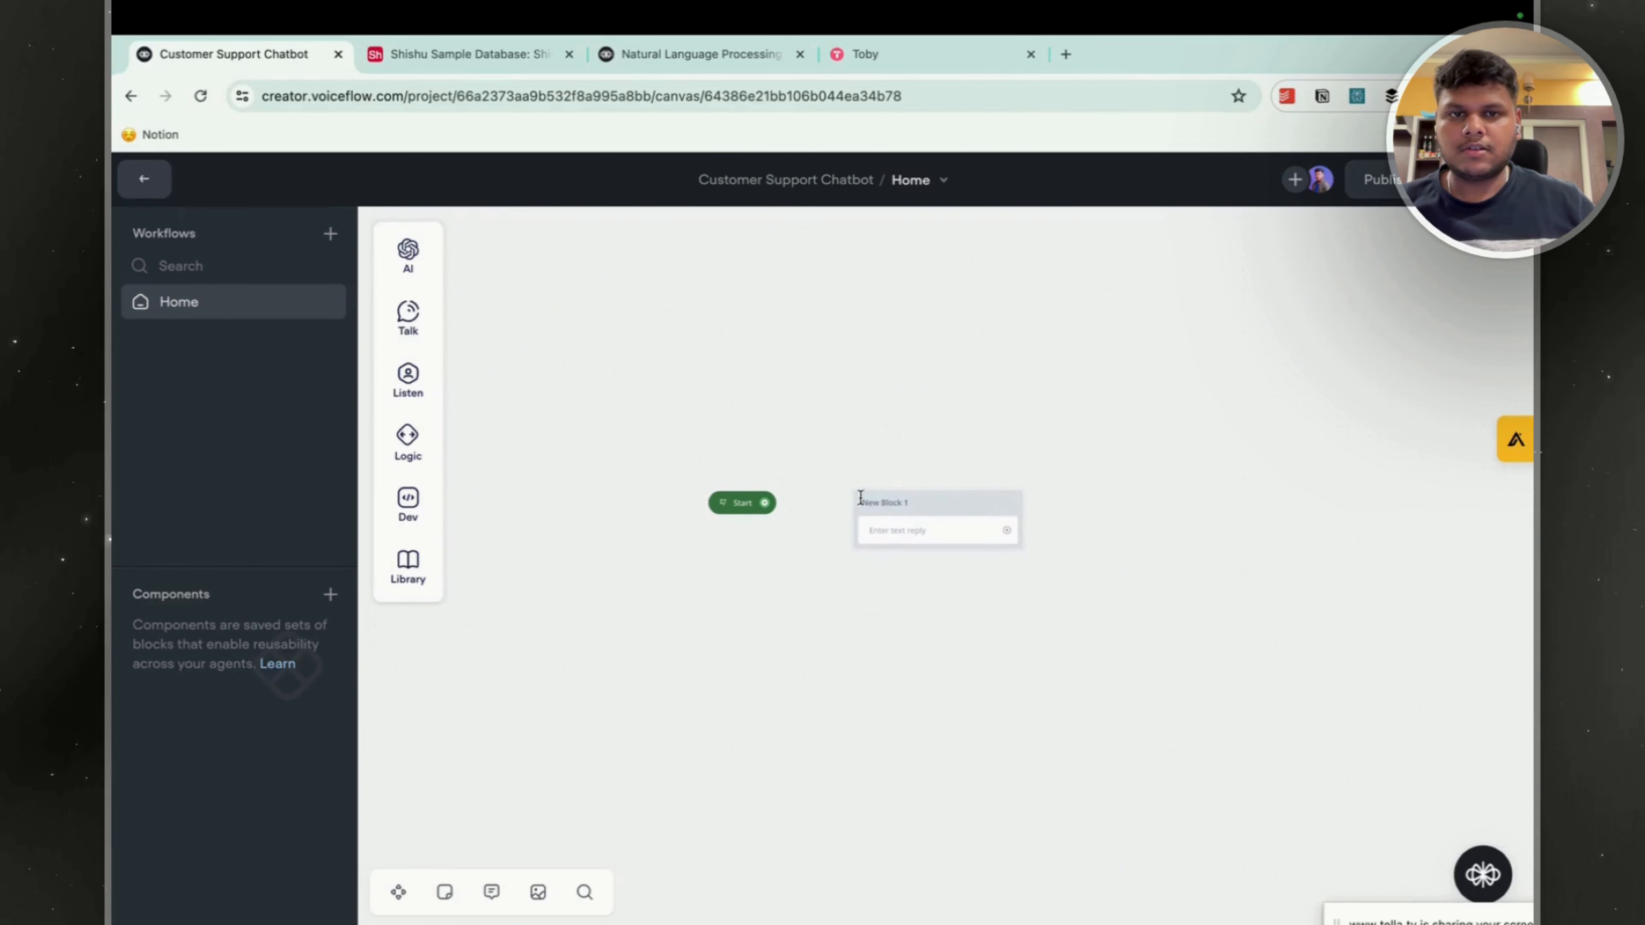
pyautogui.moveTo(765, 503); pyautogui.dragTo(907, 530)
# Rename the new text block to "Welcome".
pyautogui.click(908, 522)
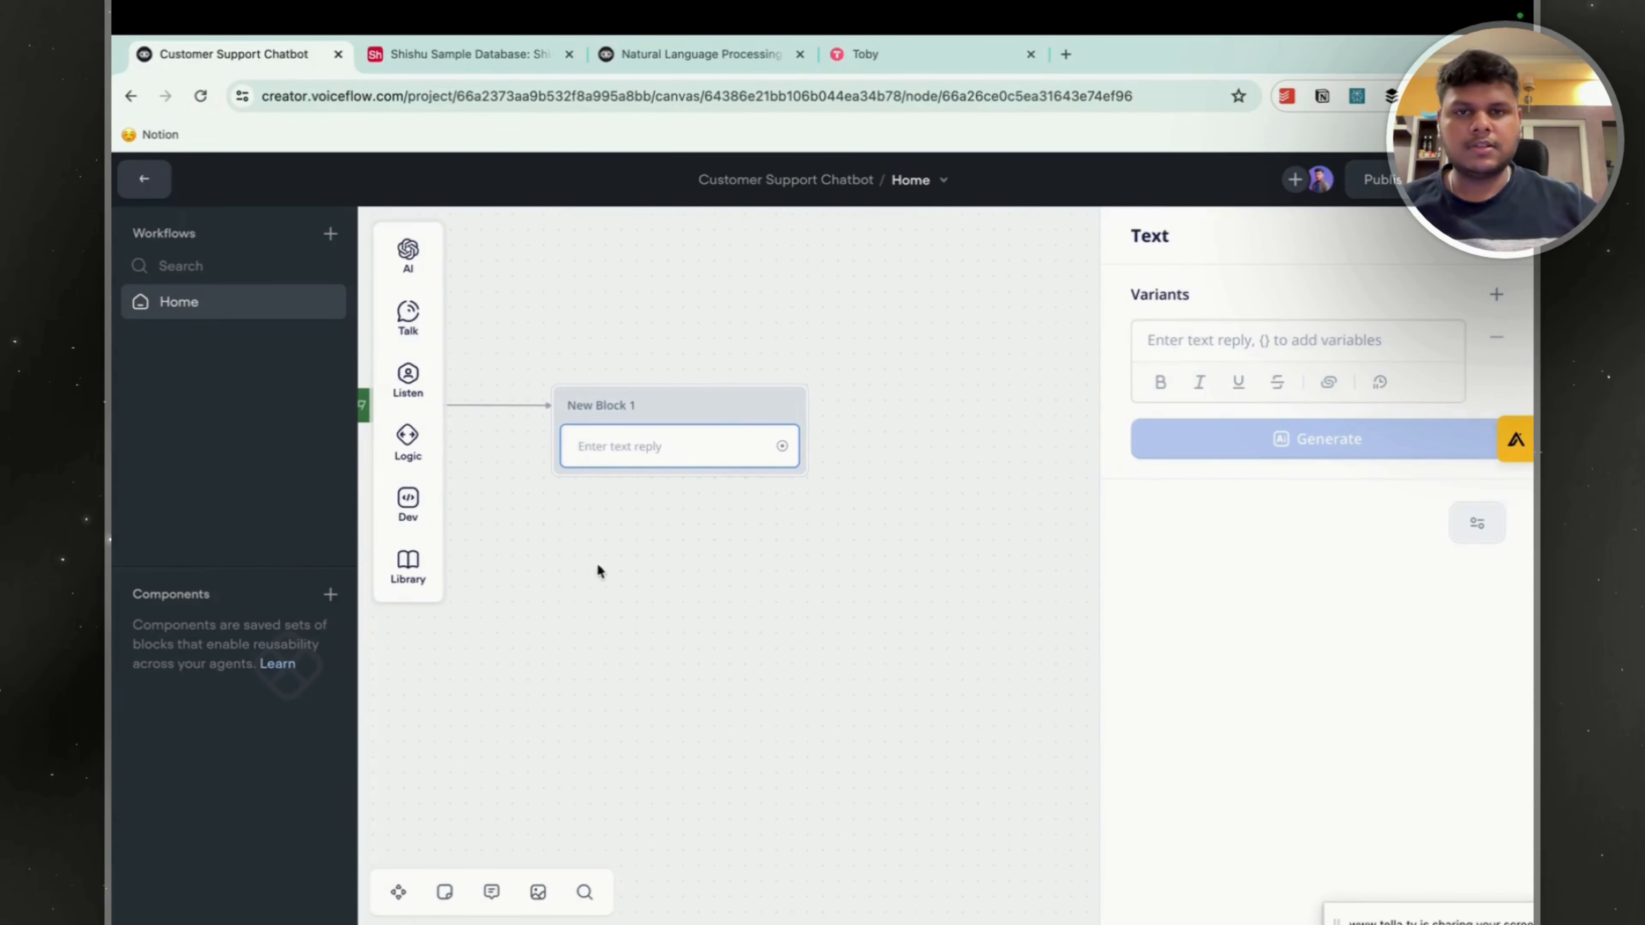
pyautogui.doubleClick(589, 405)
pyautogui.write('Welcome')
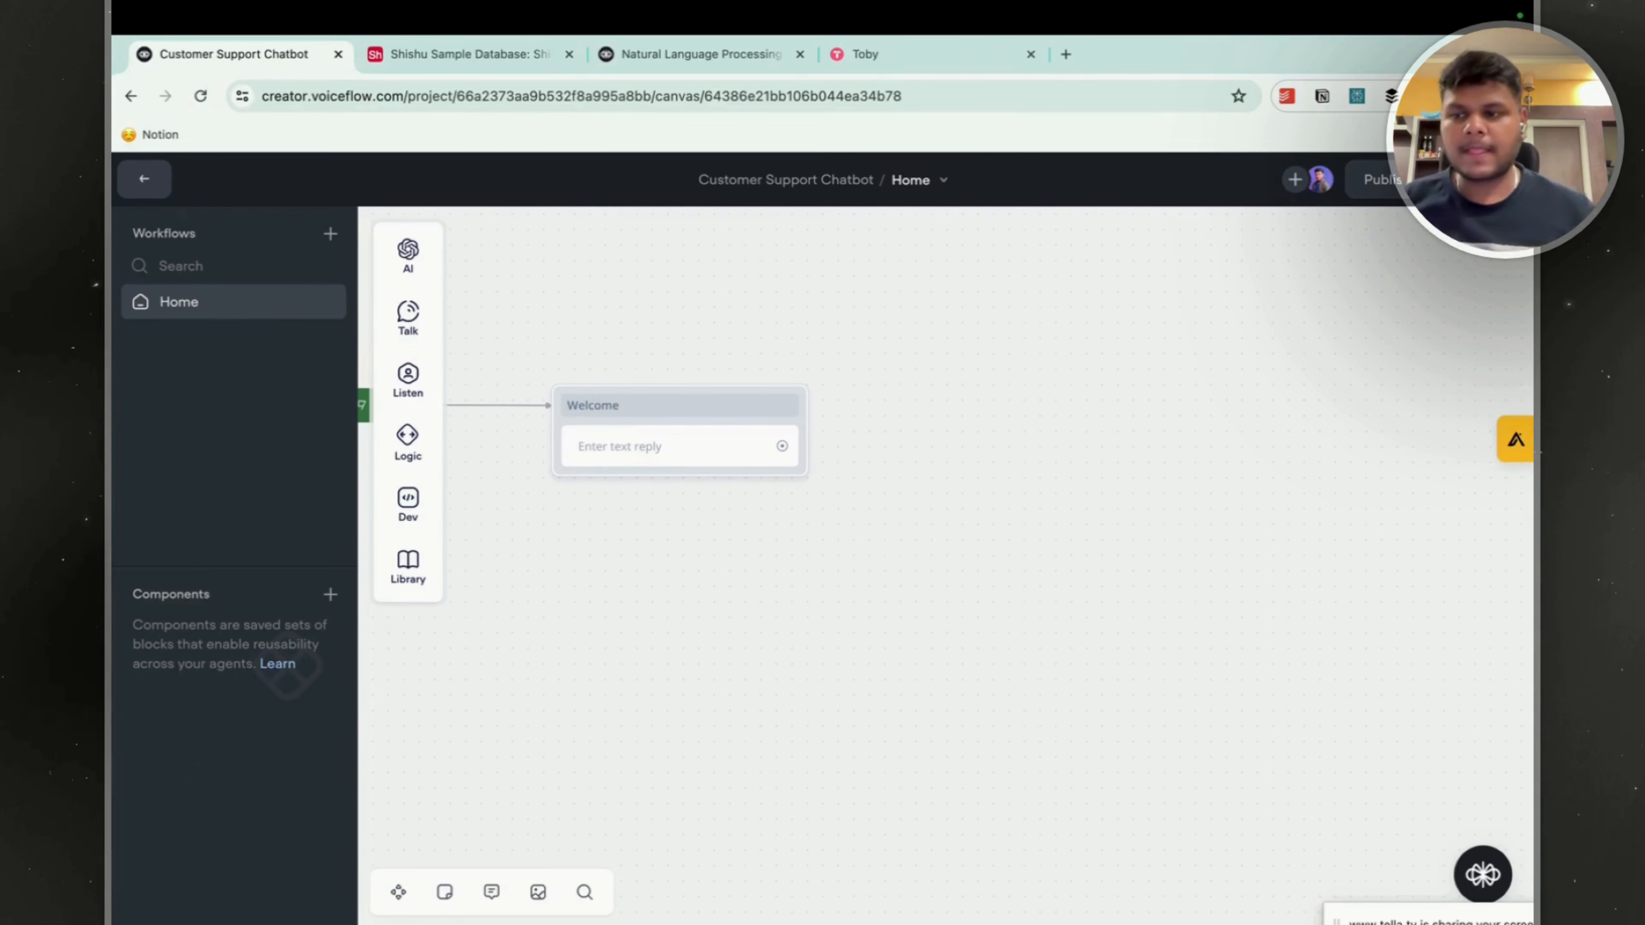
# Enter the Welcome block's text reply on two lines: "Welcome to the Voiceflow!" and "How may I assist you?".
pyautogui.click(637, 448)
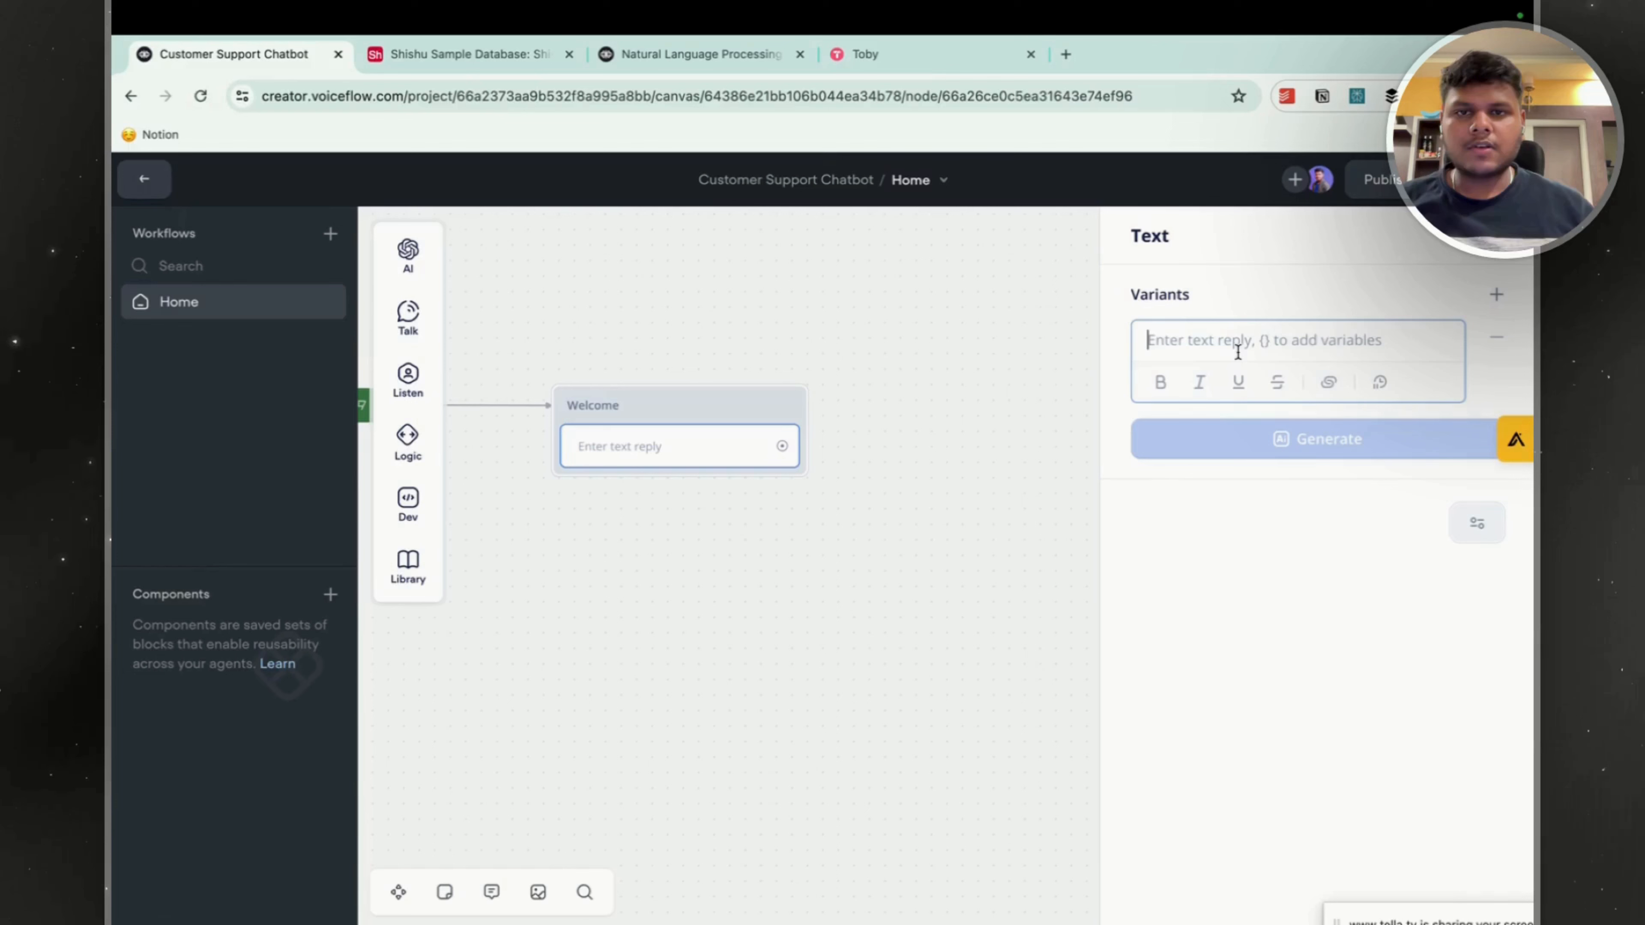
pyautogui.write('Welcome to the Voiceflow!')
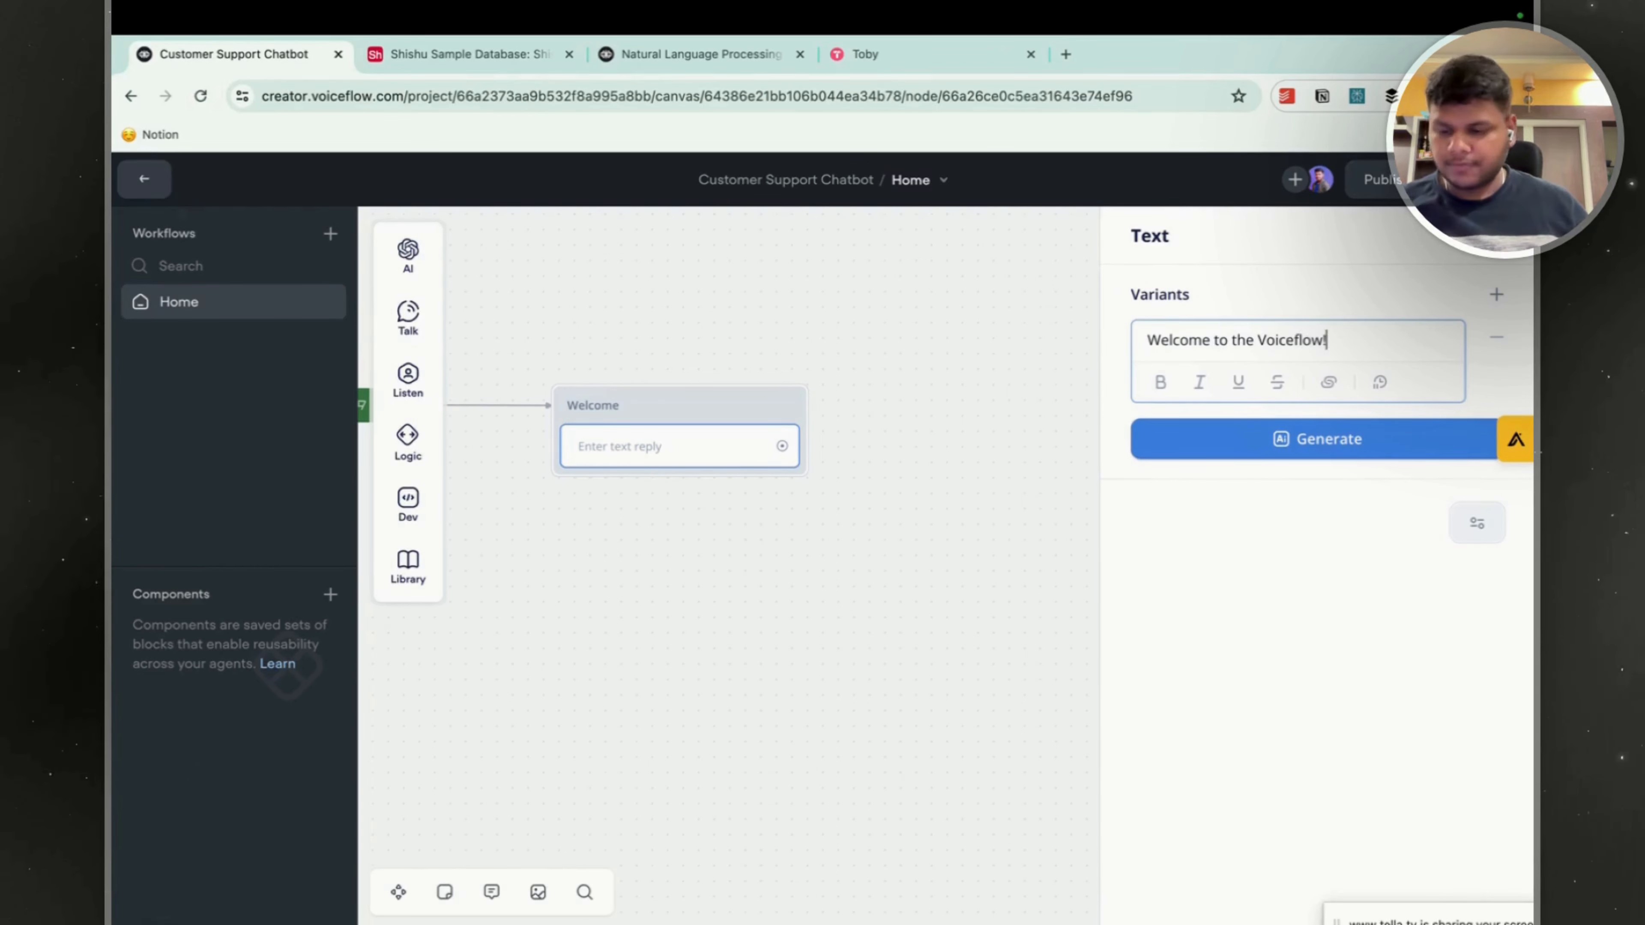
pyautogui.press('Return')
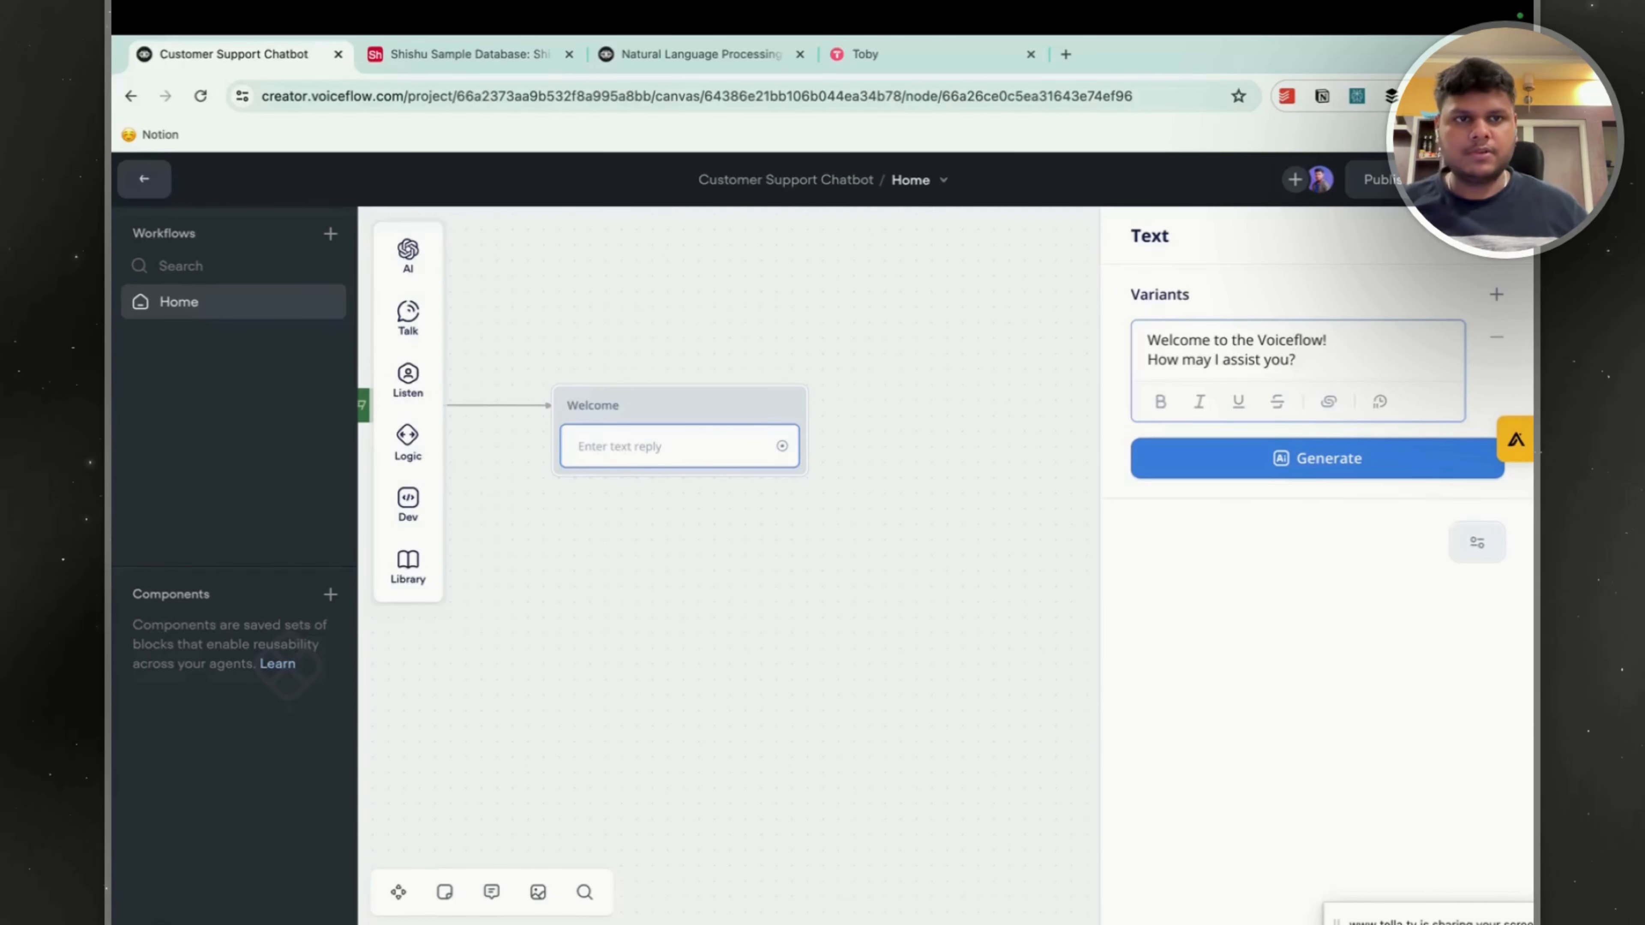
# Generate 3 variants of the welcome reply and remove "Thanks for visiting Voiceflow!" and "How can I help you today?".
pyautogui.click(1286, 468)
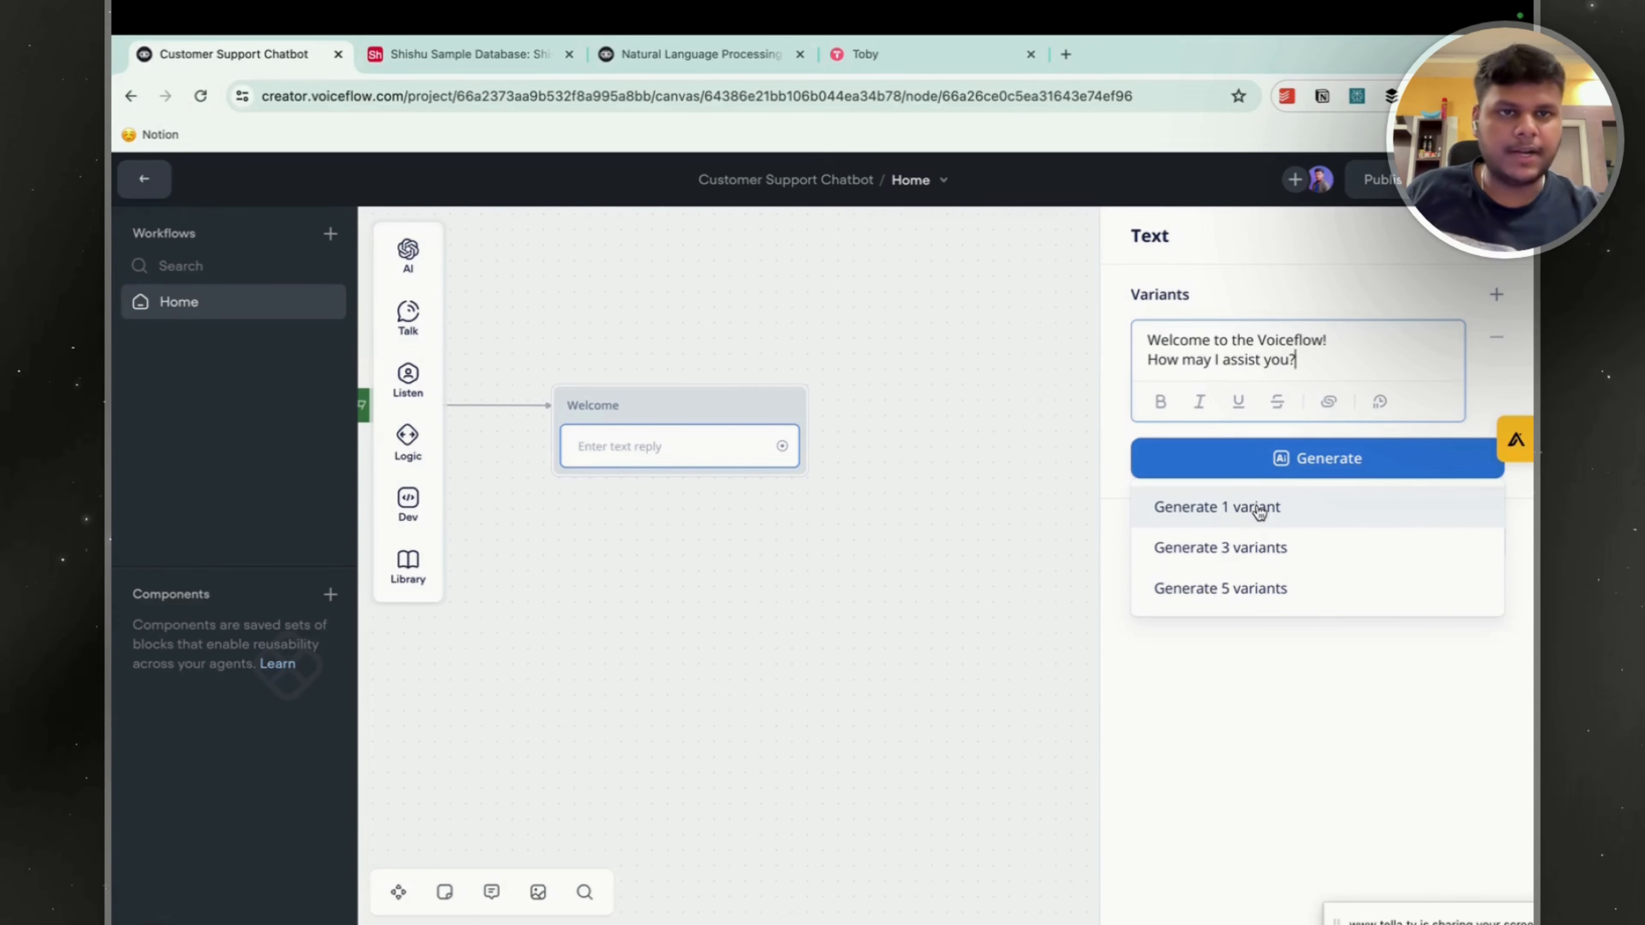
pyautogui.click(1248, 555)
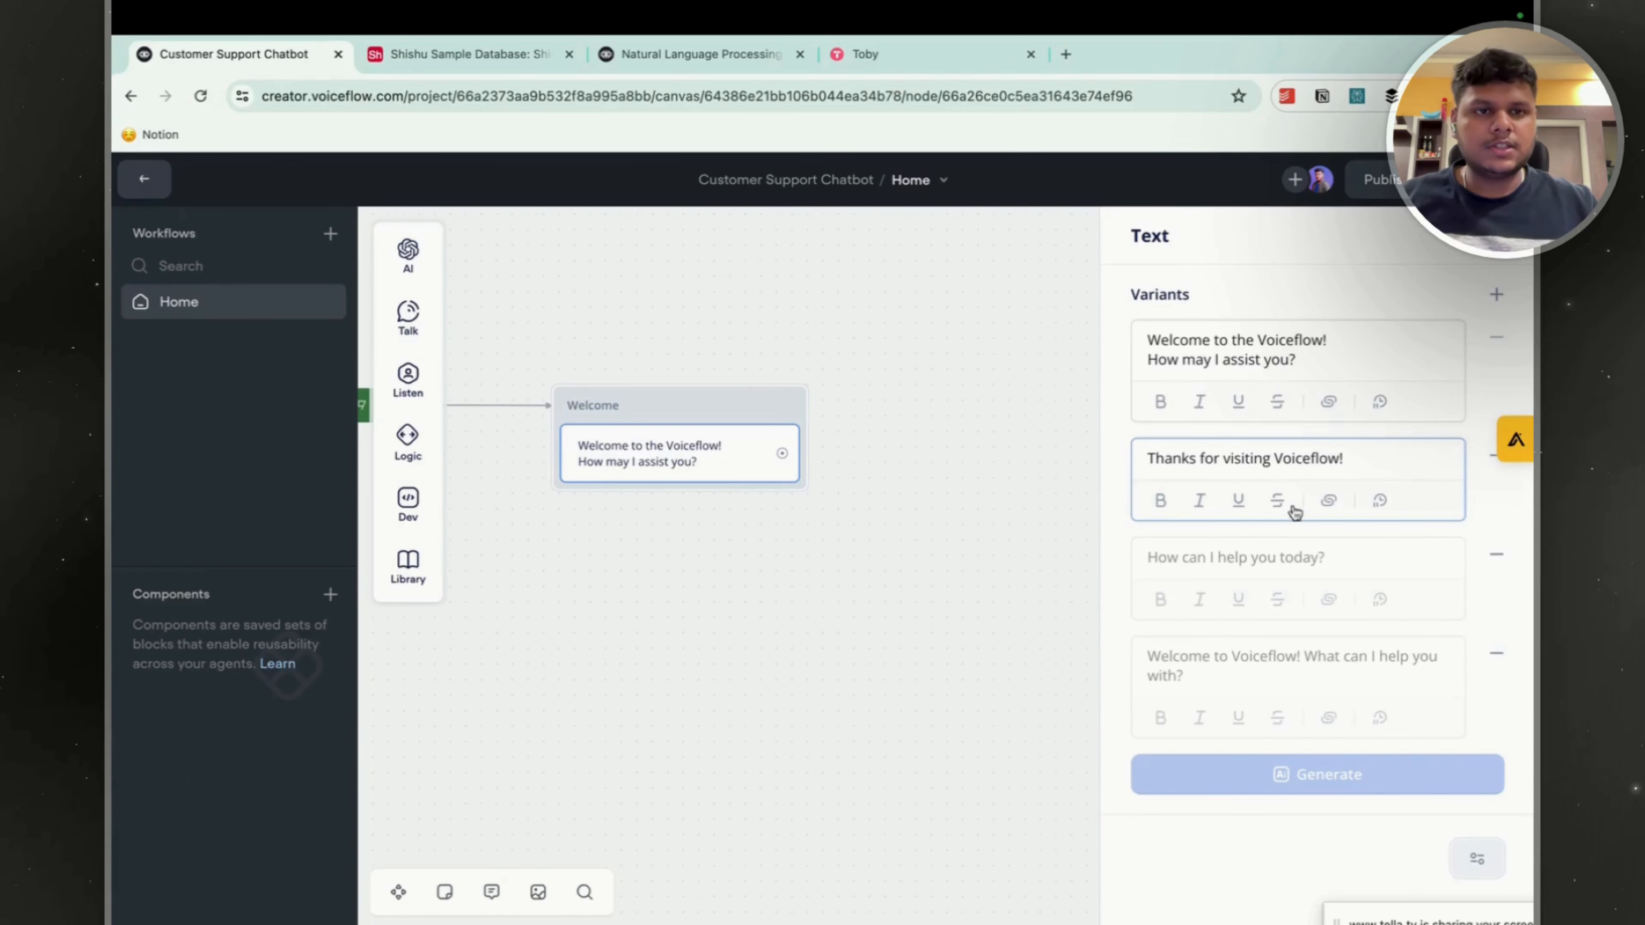
pyautogui.click(1483, 458)
pyautogui.click(1488, 464)
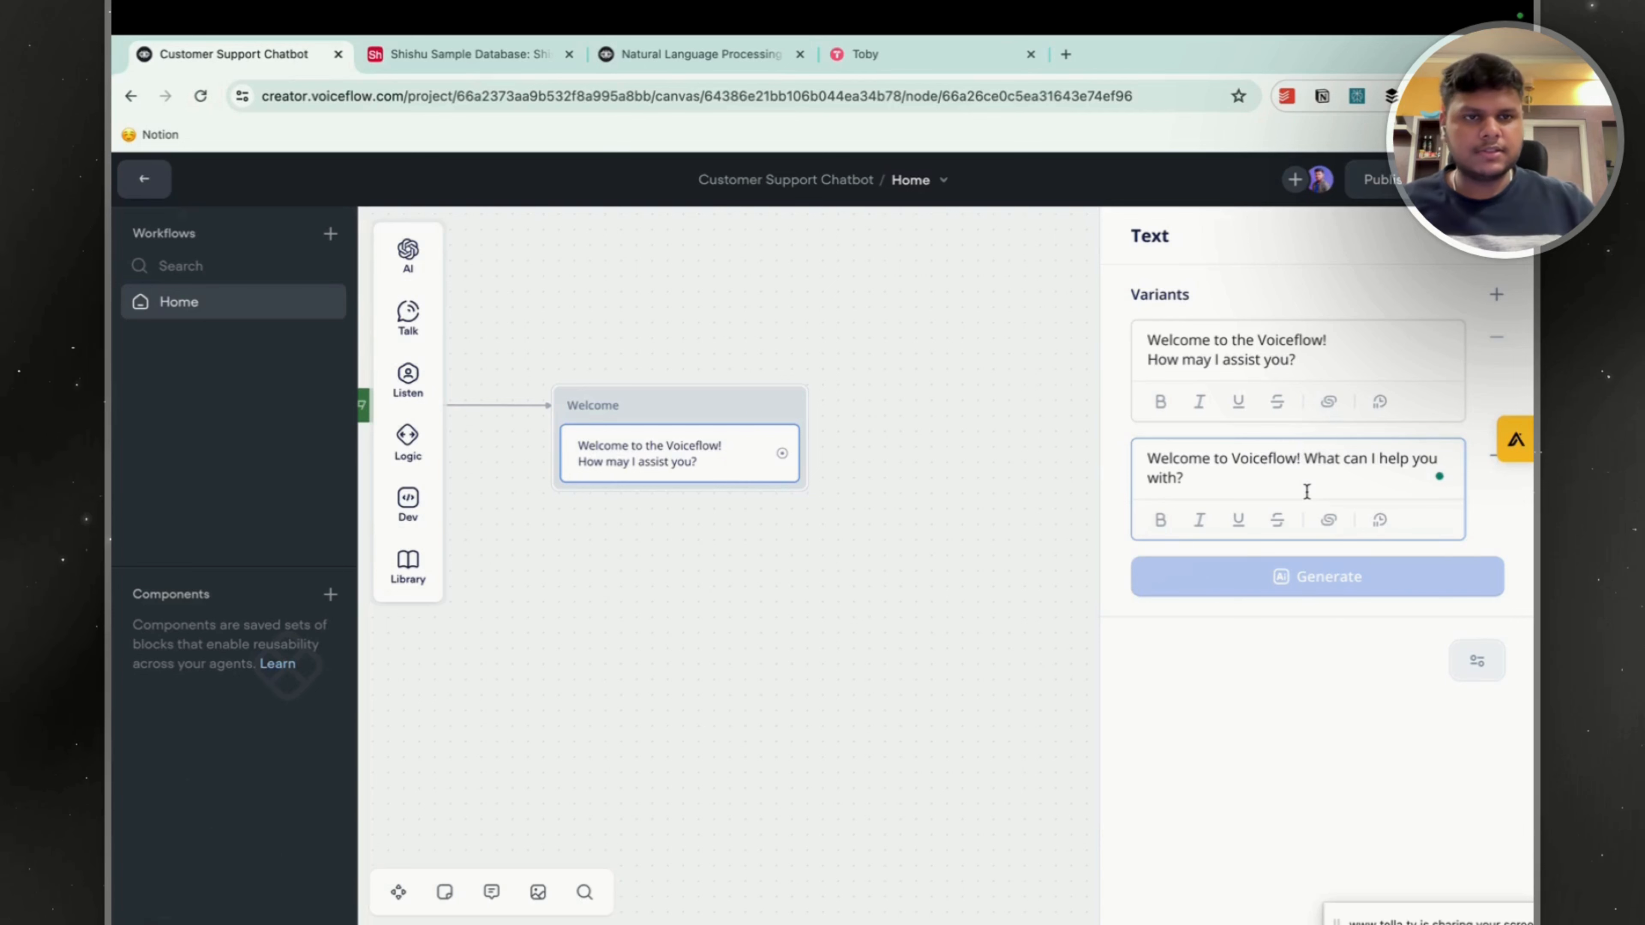
# Put "What can I help you with?" on its own line in the second variant and close the text settings.
pyautogui.click(1304, 466)
pyautogui.press('Return')
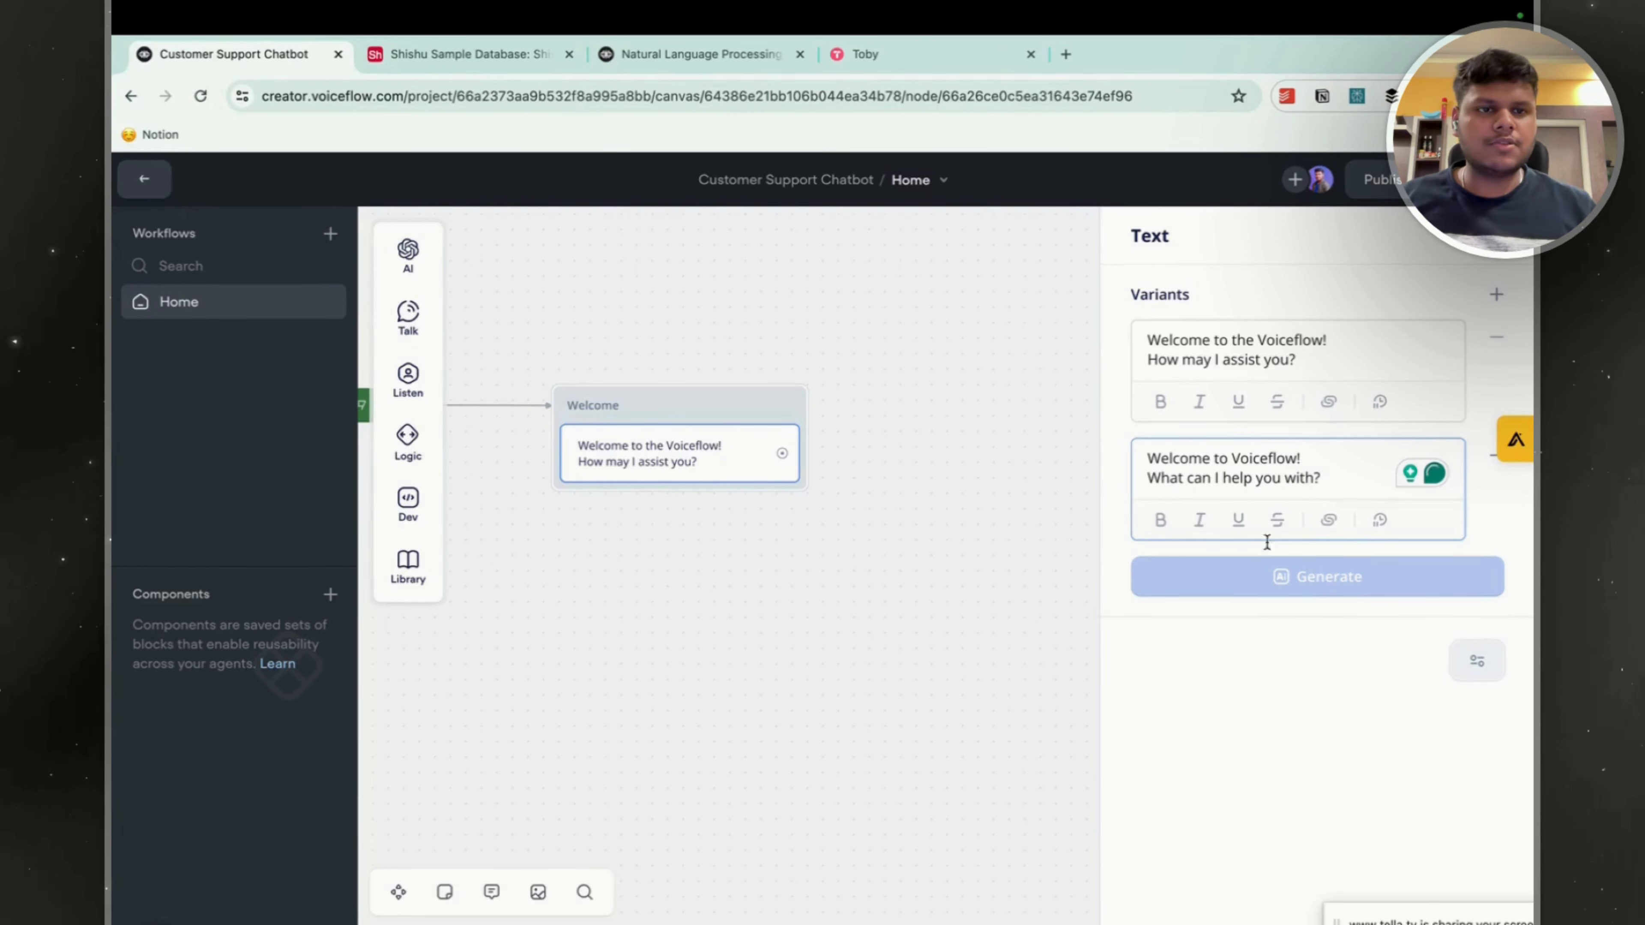
pyautogui.click(973, 464)
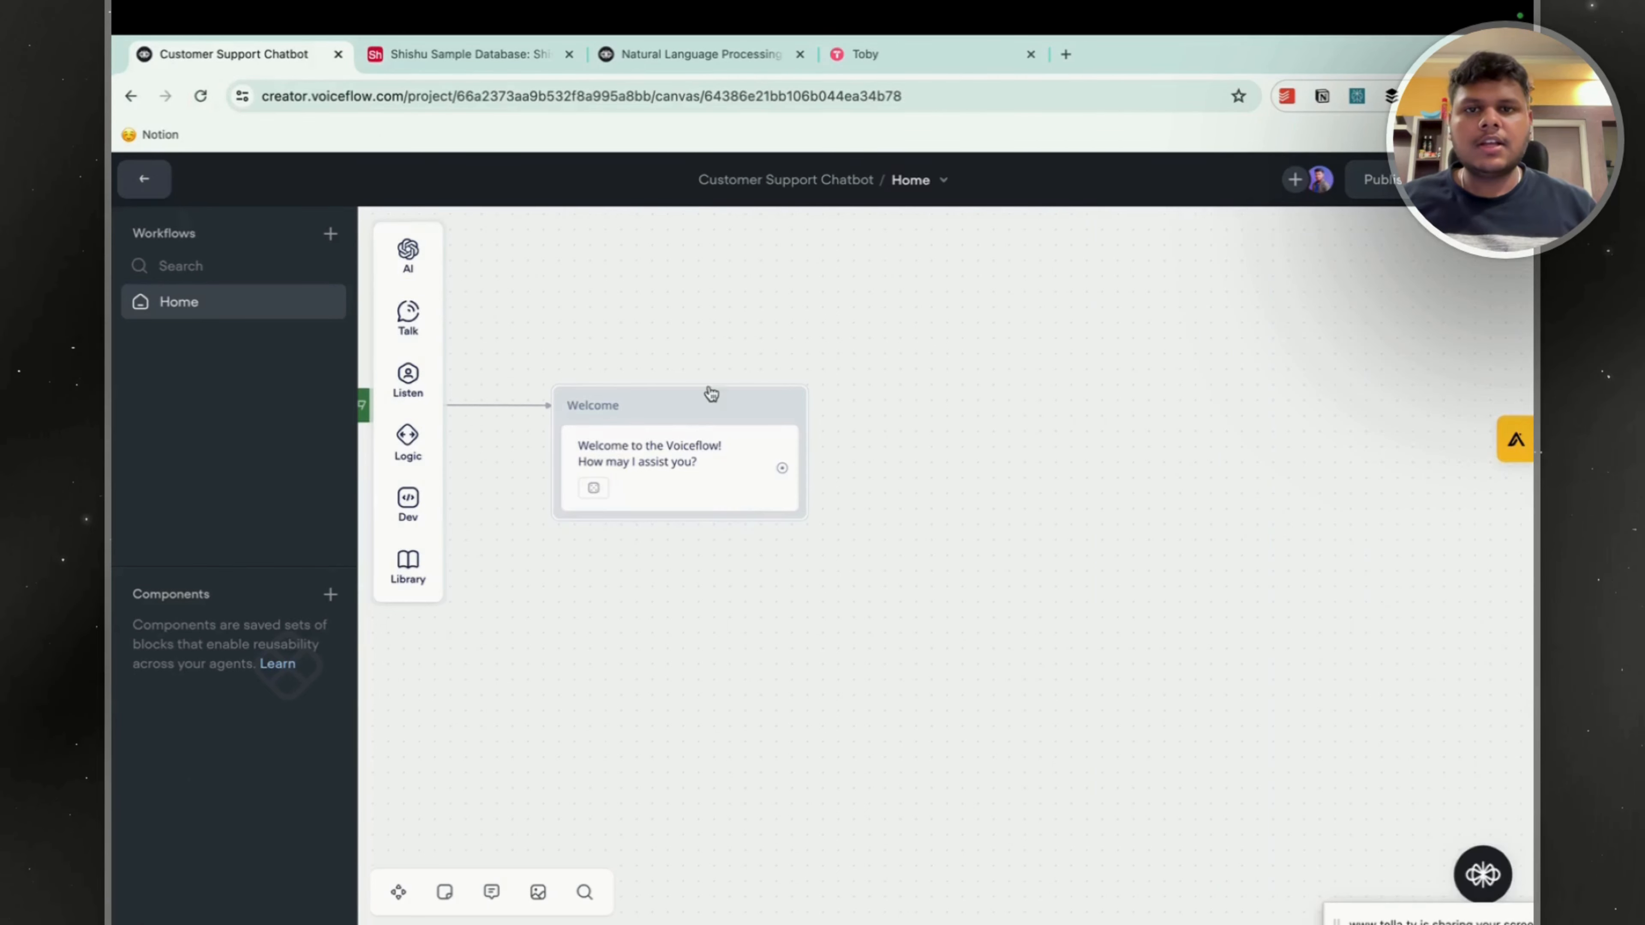
# Add a Buttons step beneath the text reply in the Welcome block.
pyautogui.moveTo(1007, 408); pyautogui.dragTo(1181, 404)
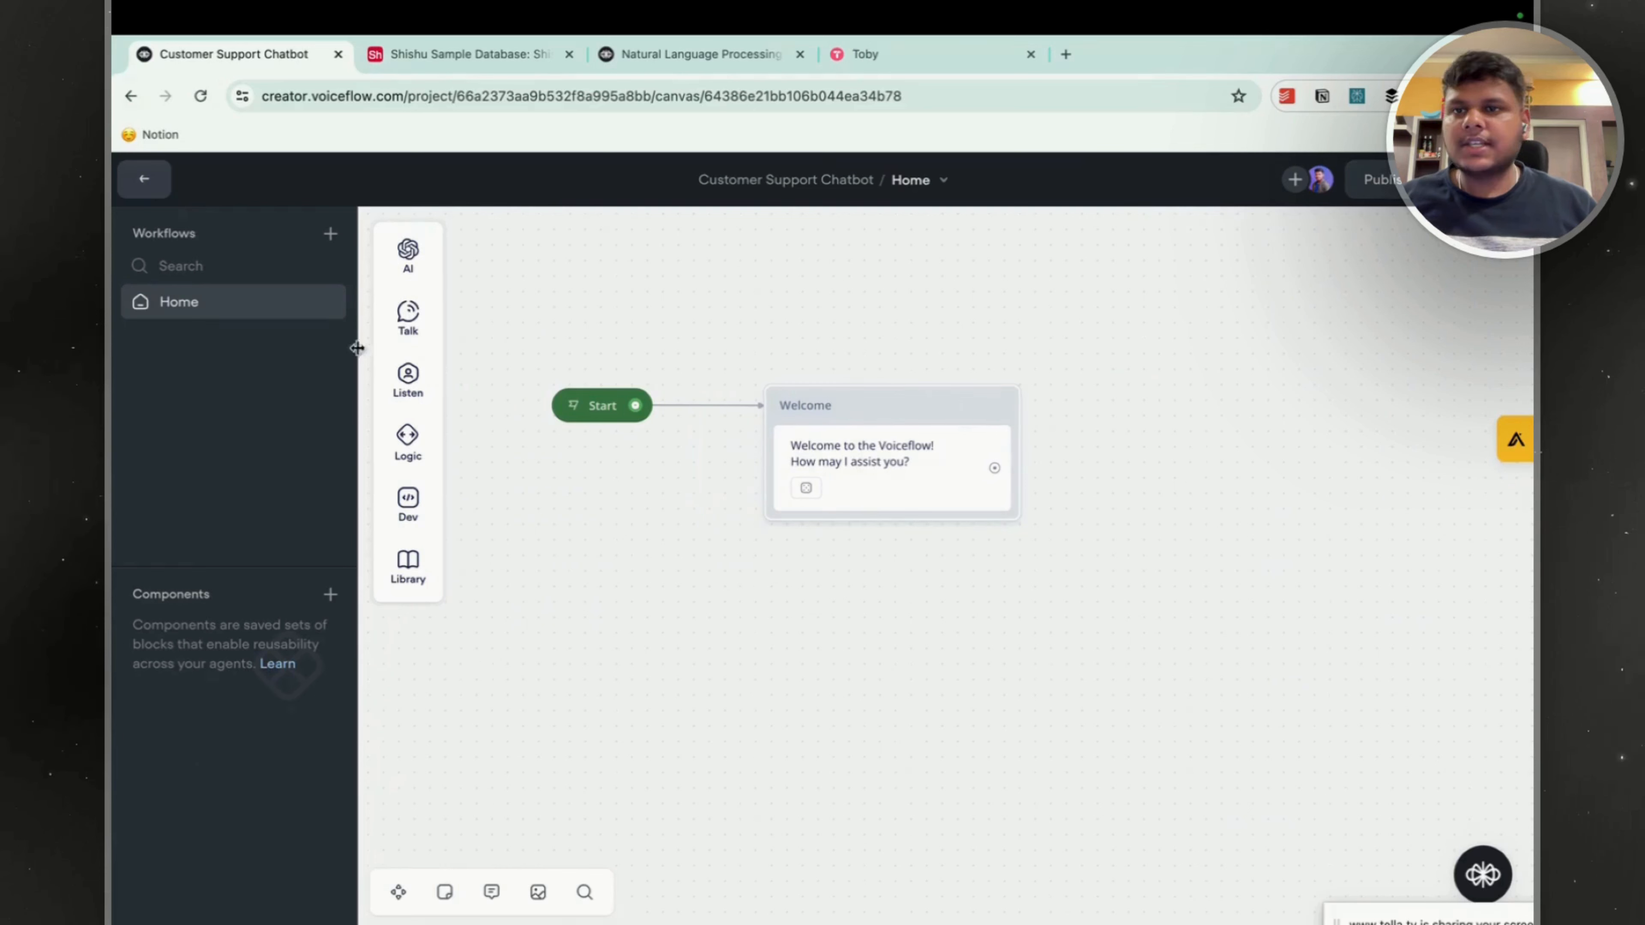
pyautogui.moveTo(415, 433)
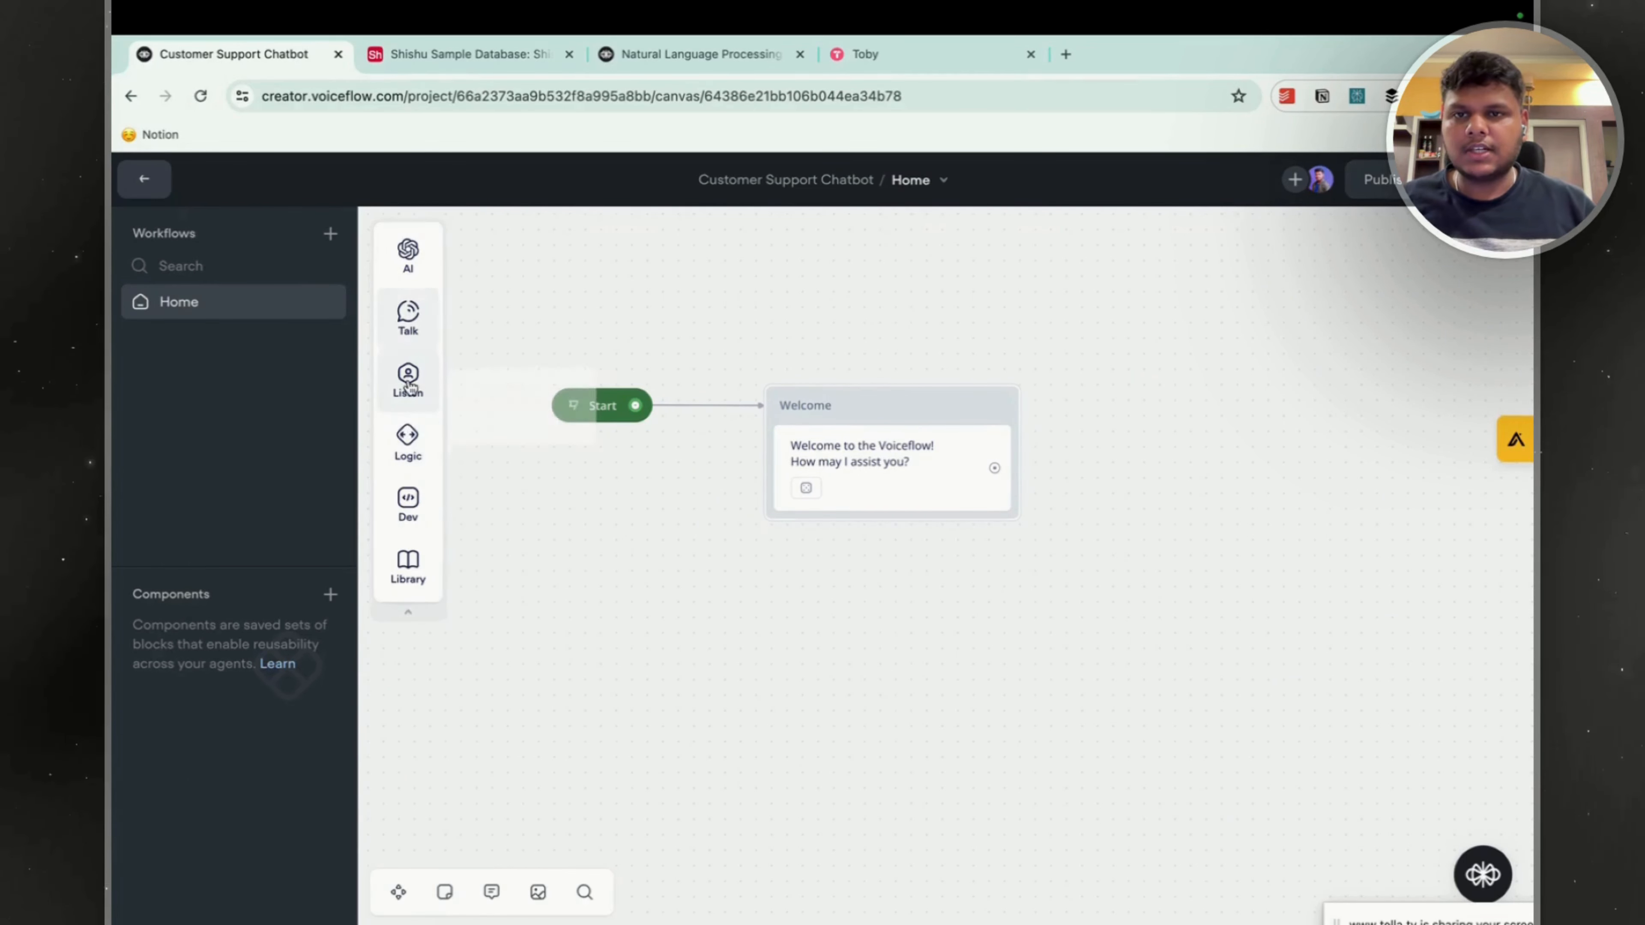
pyautogui.moveTo(414, 379)
pyautogui.moveTo(461, 377); pyautogui.dragTo(794, 508)
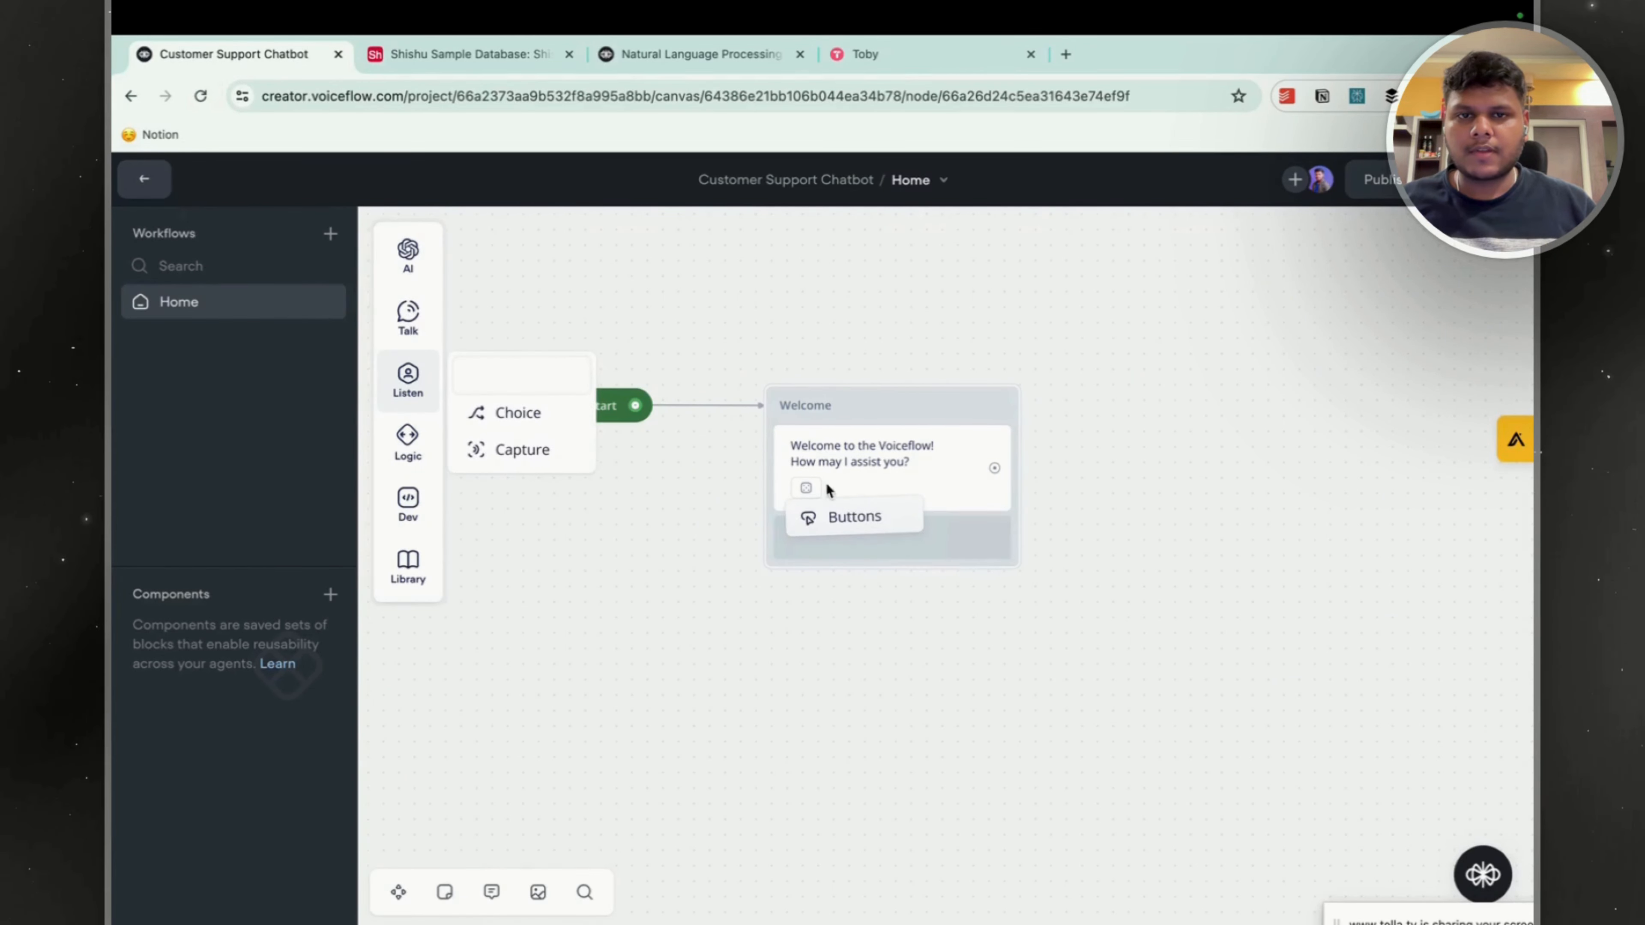
pyautogui.moveTo(1289, 312); pyautogui.dragTo(1244, 360)
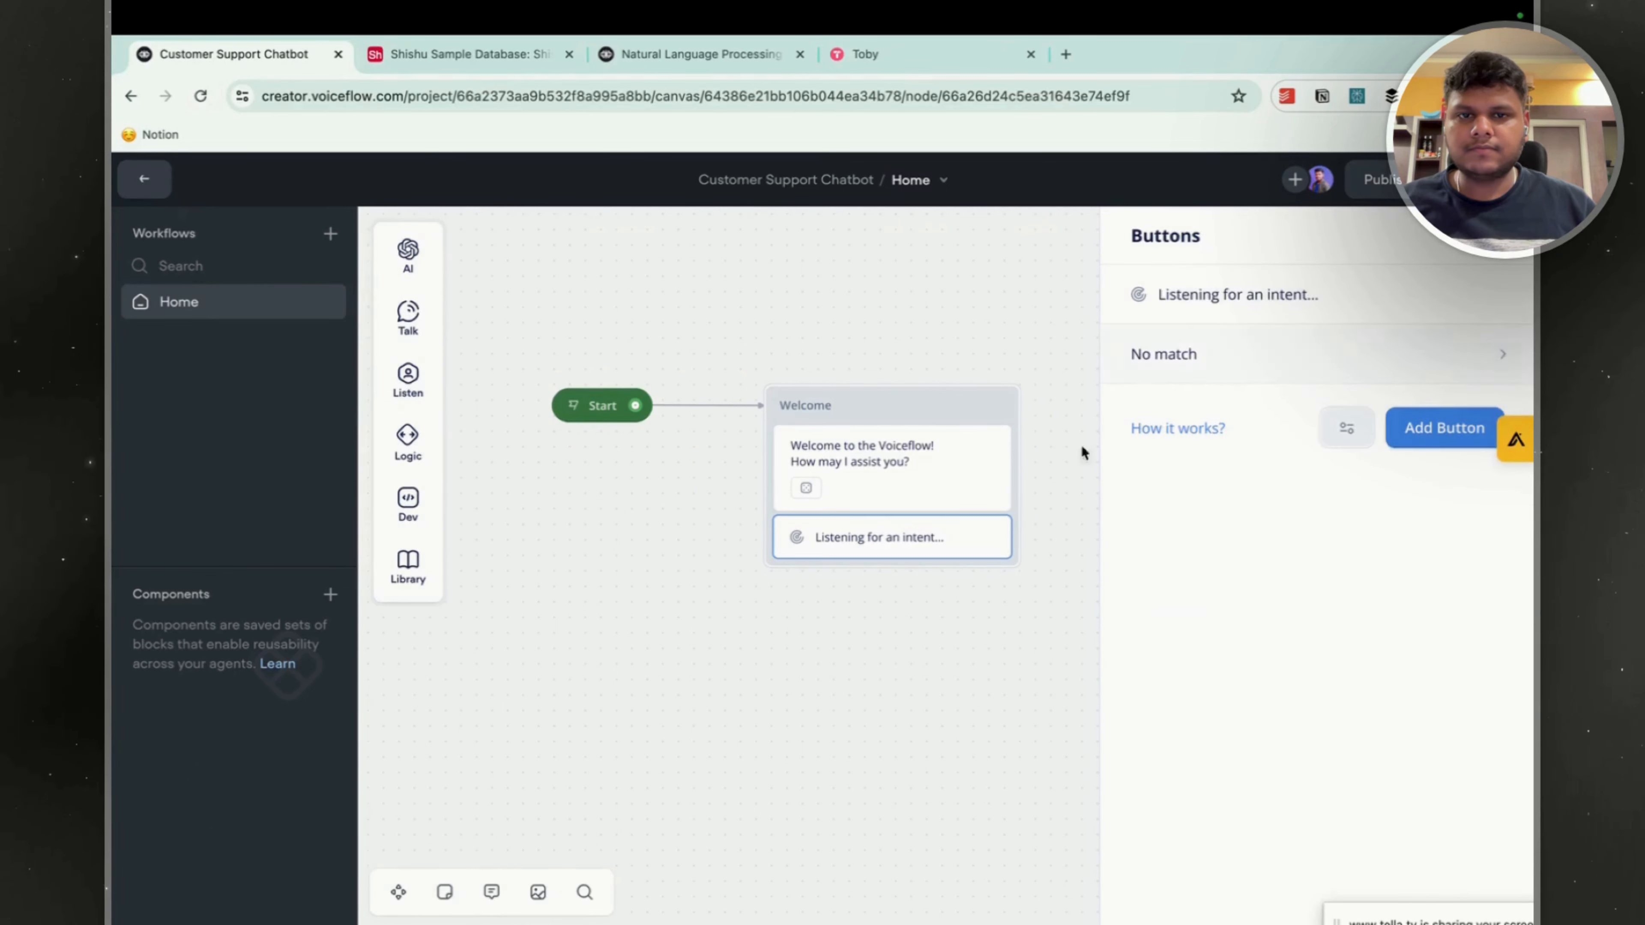
pyautogui.click(1481, 355)
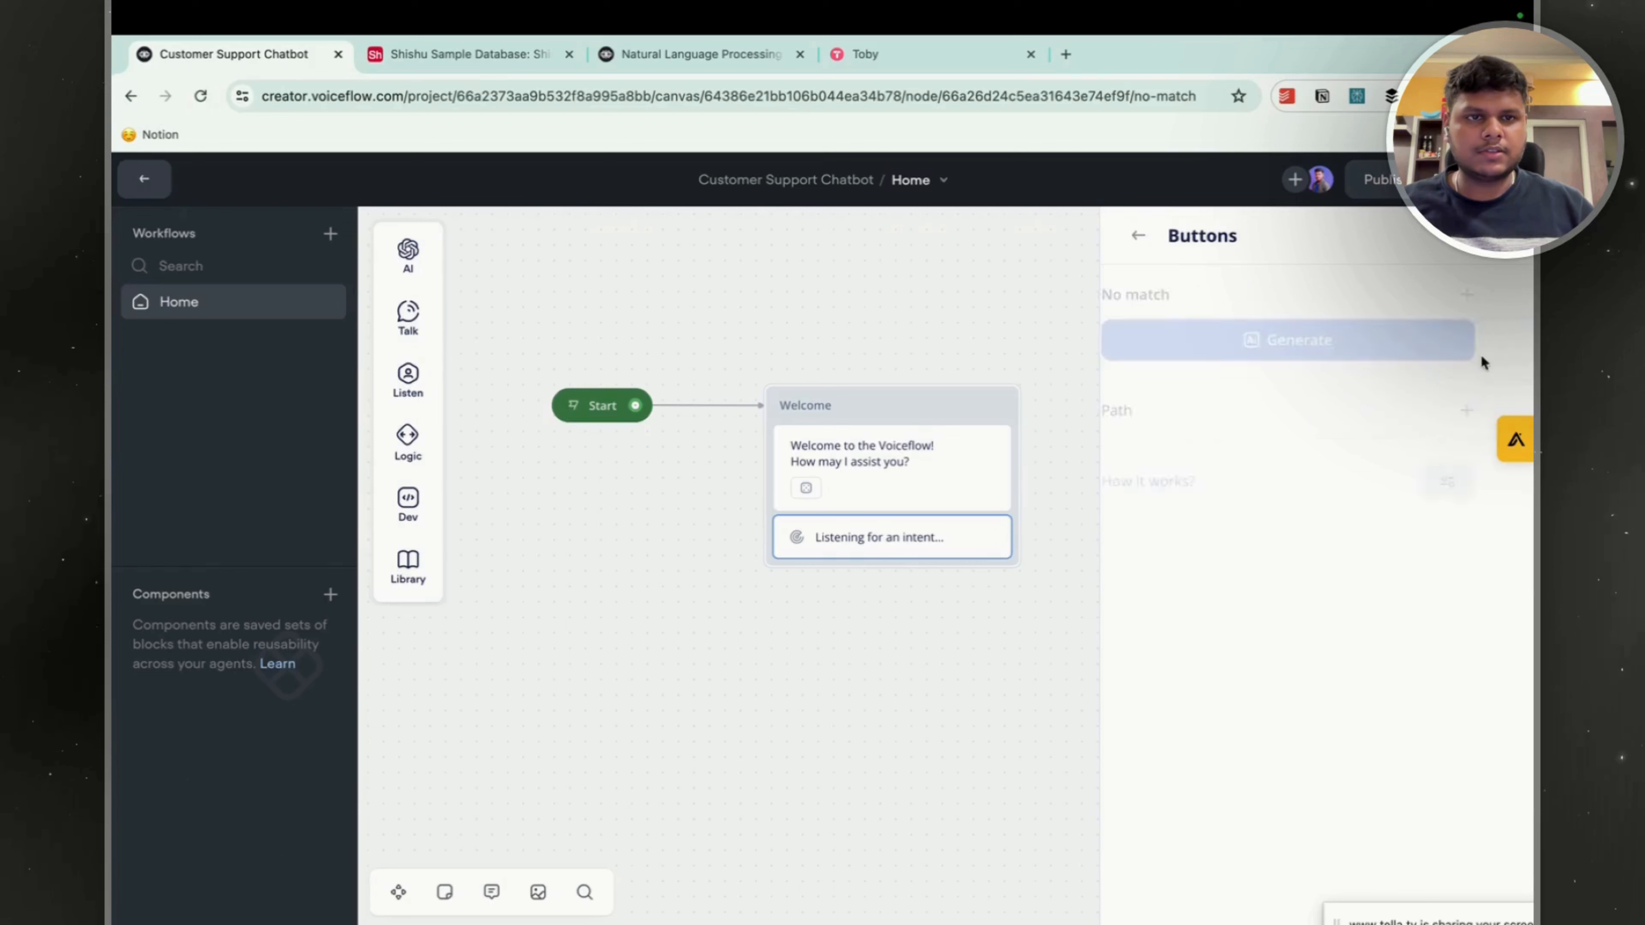
pyautogui.click(1135, 233)
pyautogui.click(1135, 232)
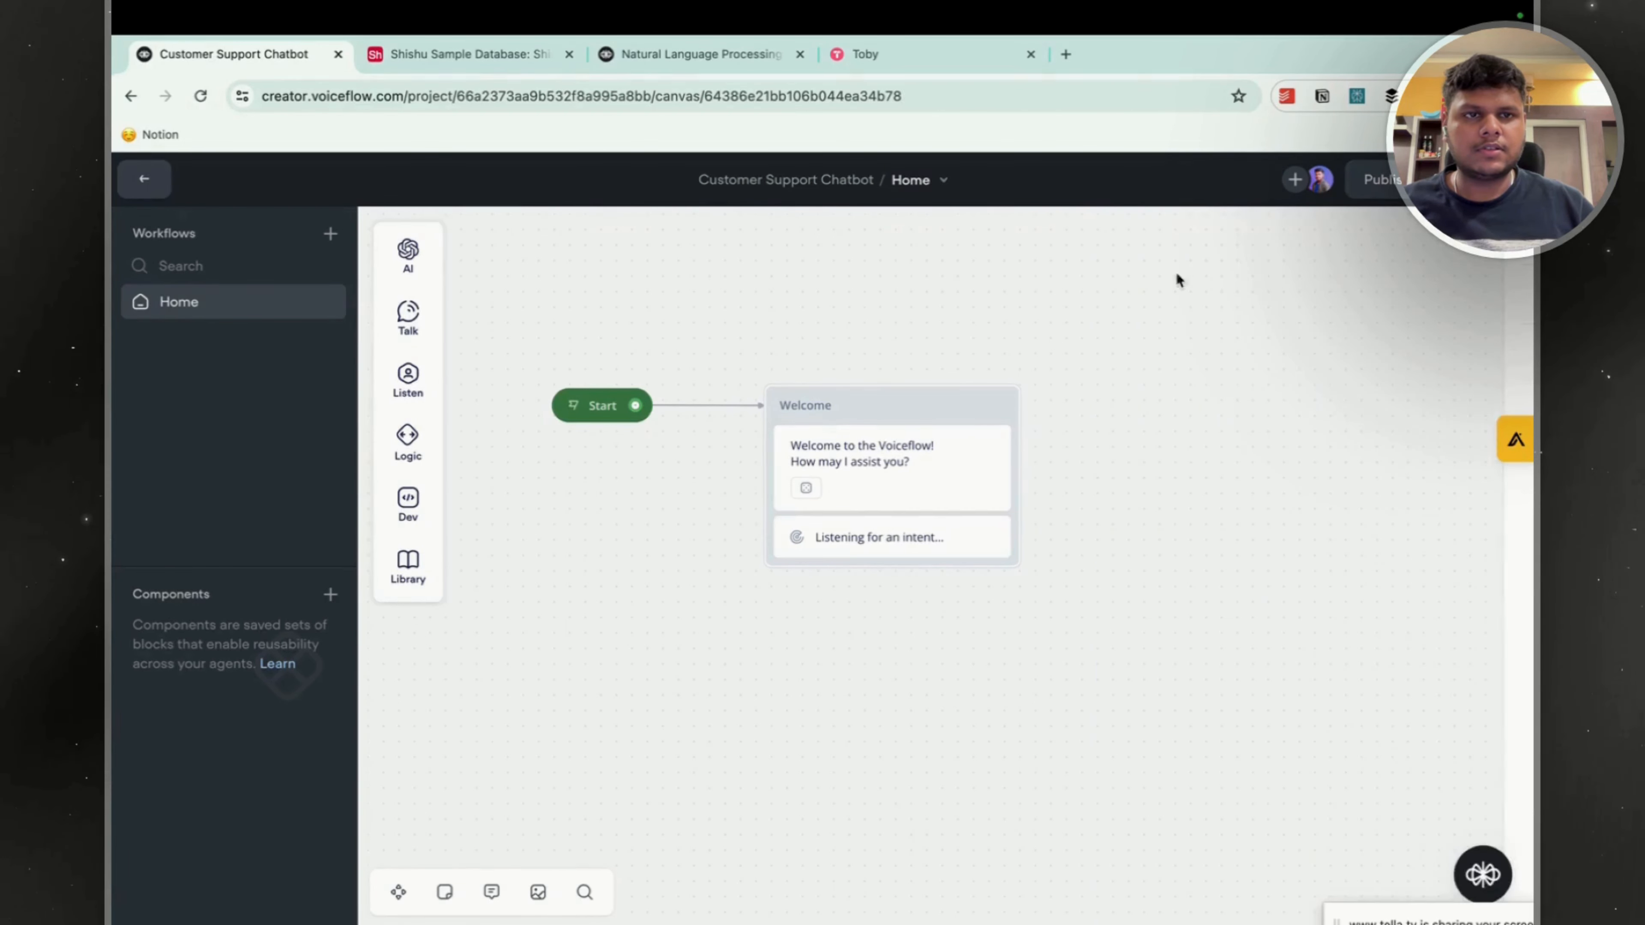
# Add two buttons labelled "Shopping Products" and "Customer Support" to the Welcome block's Buttons step.
pyautogui.click(896, 535)
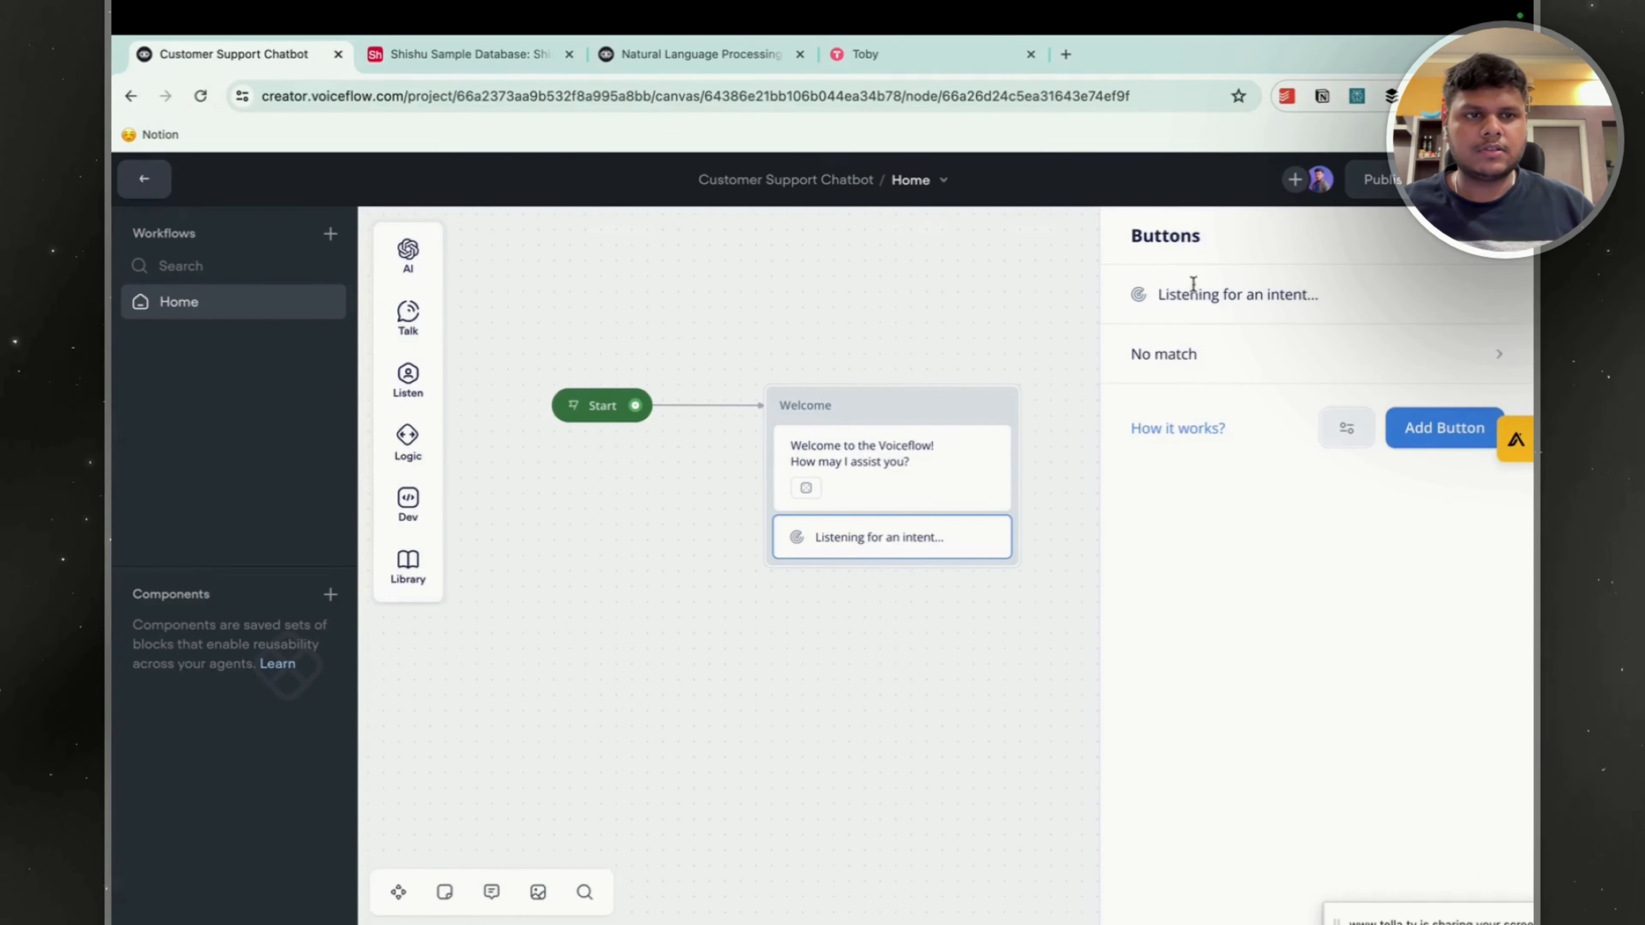
pyautogui.click(1428, 440)
pyautogui.click(1188, 330)
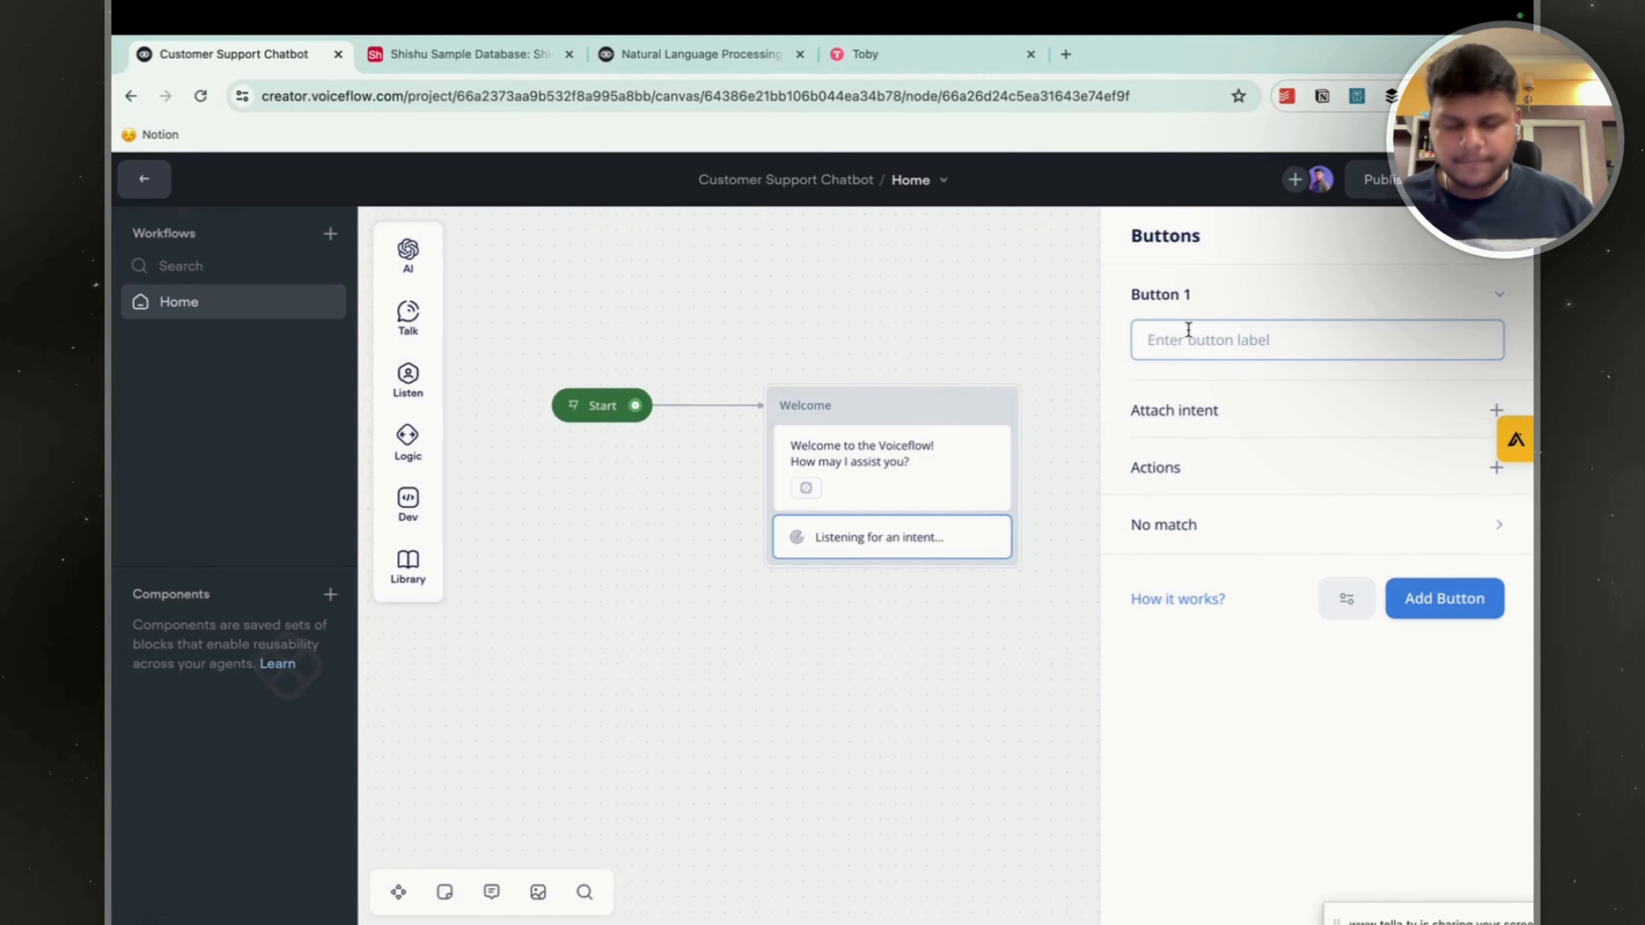
pyautogui.write('Shopping Products')
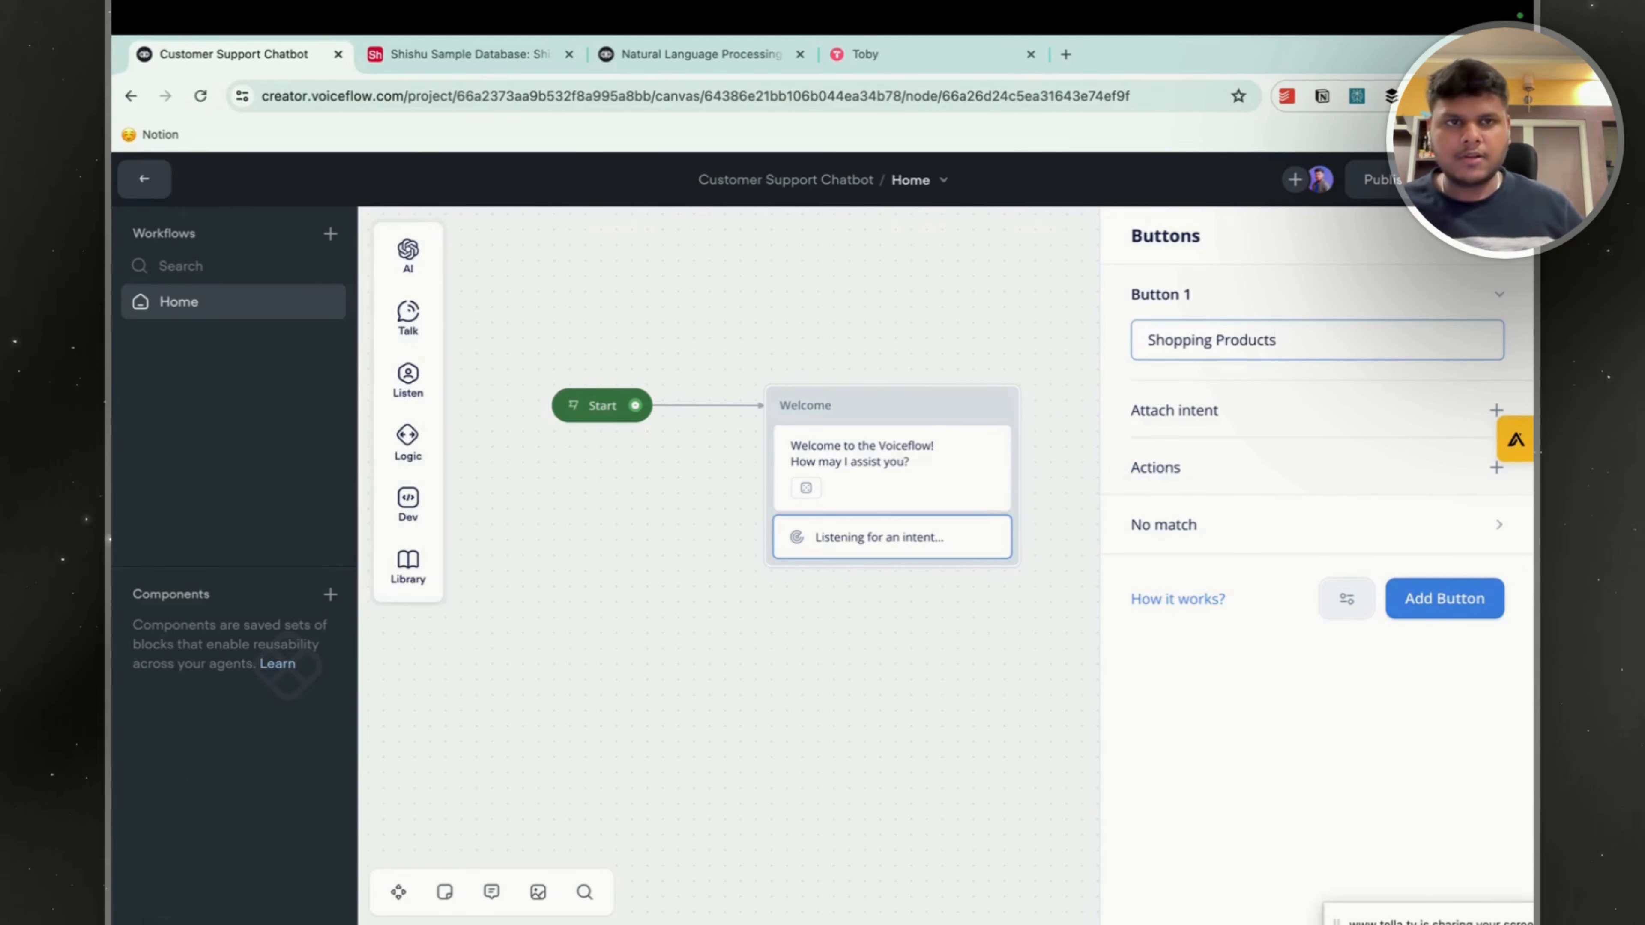
pyautogui.click(1457, 603)
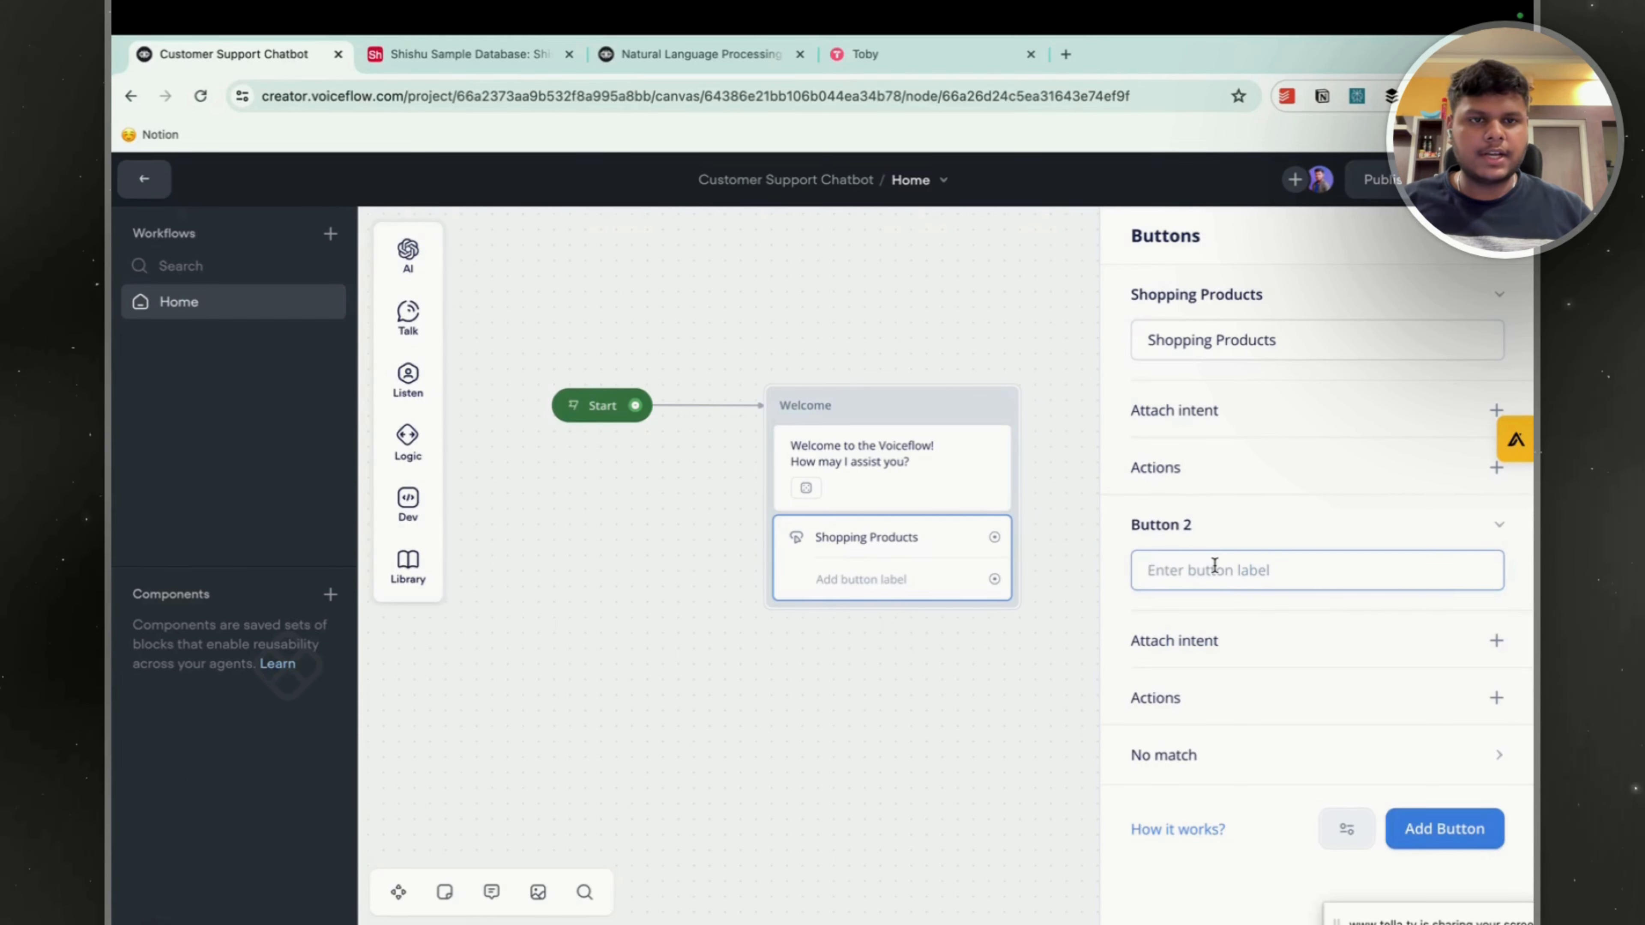
pyautogui.write('Customer Support')
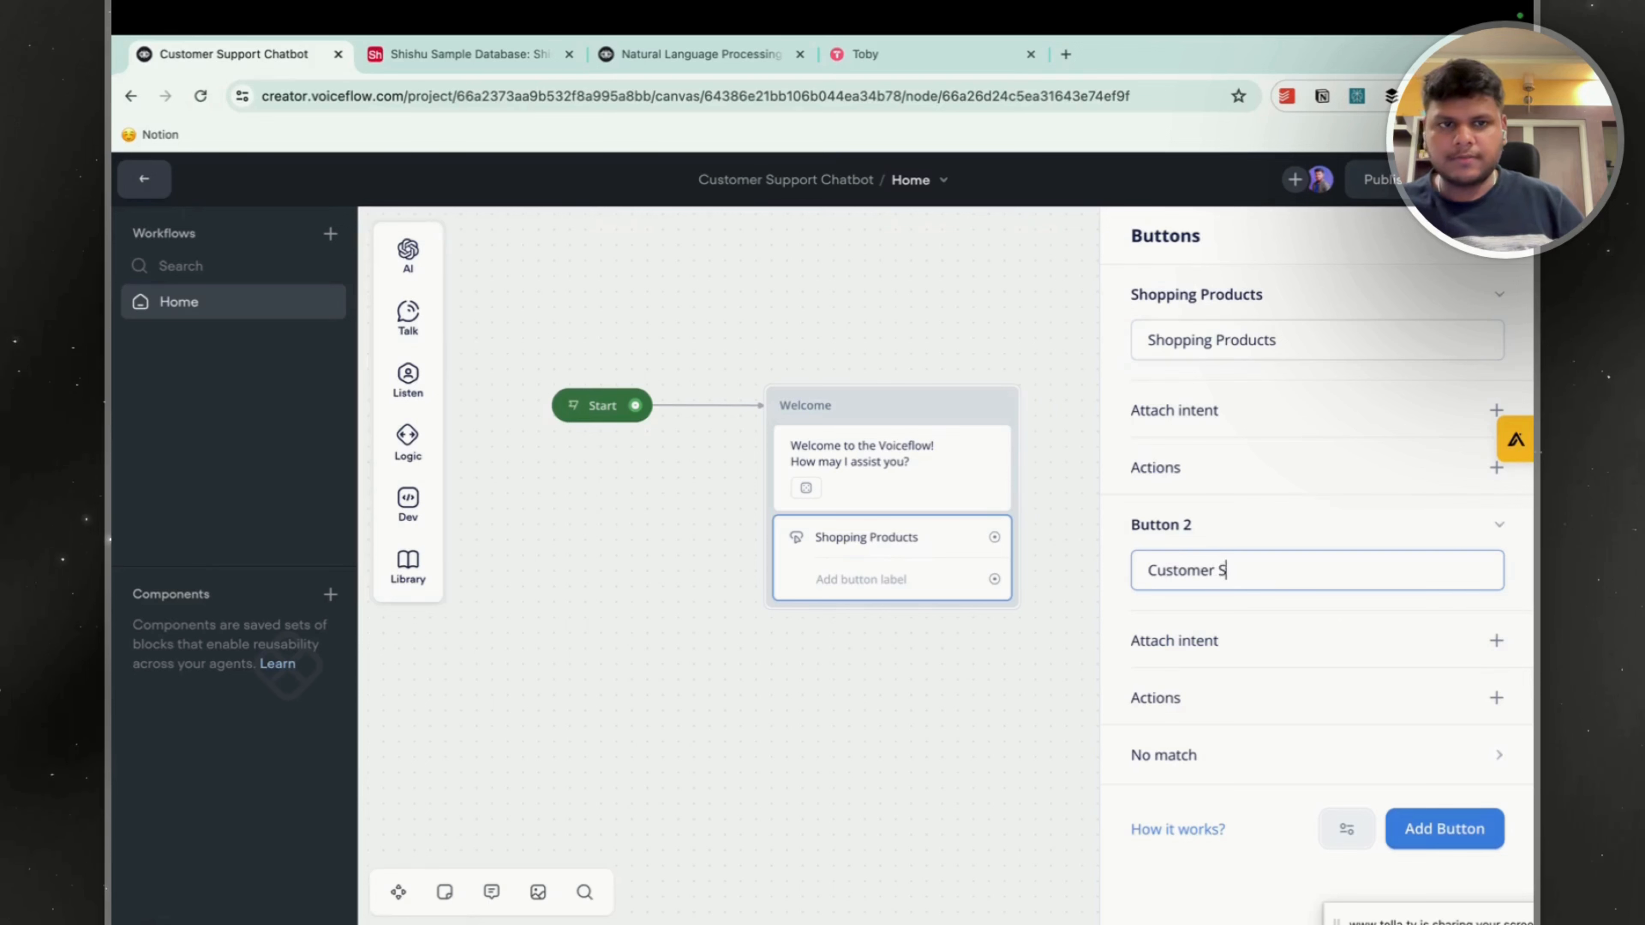
# Add a third button labelled "Order & return queries" and close the button settings.
pyautogui.click(1431, 829)
pyautogui.write('Order & return re')
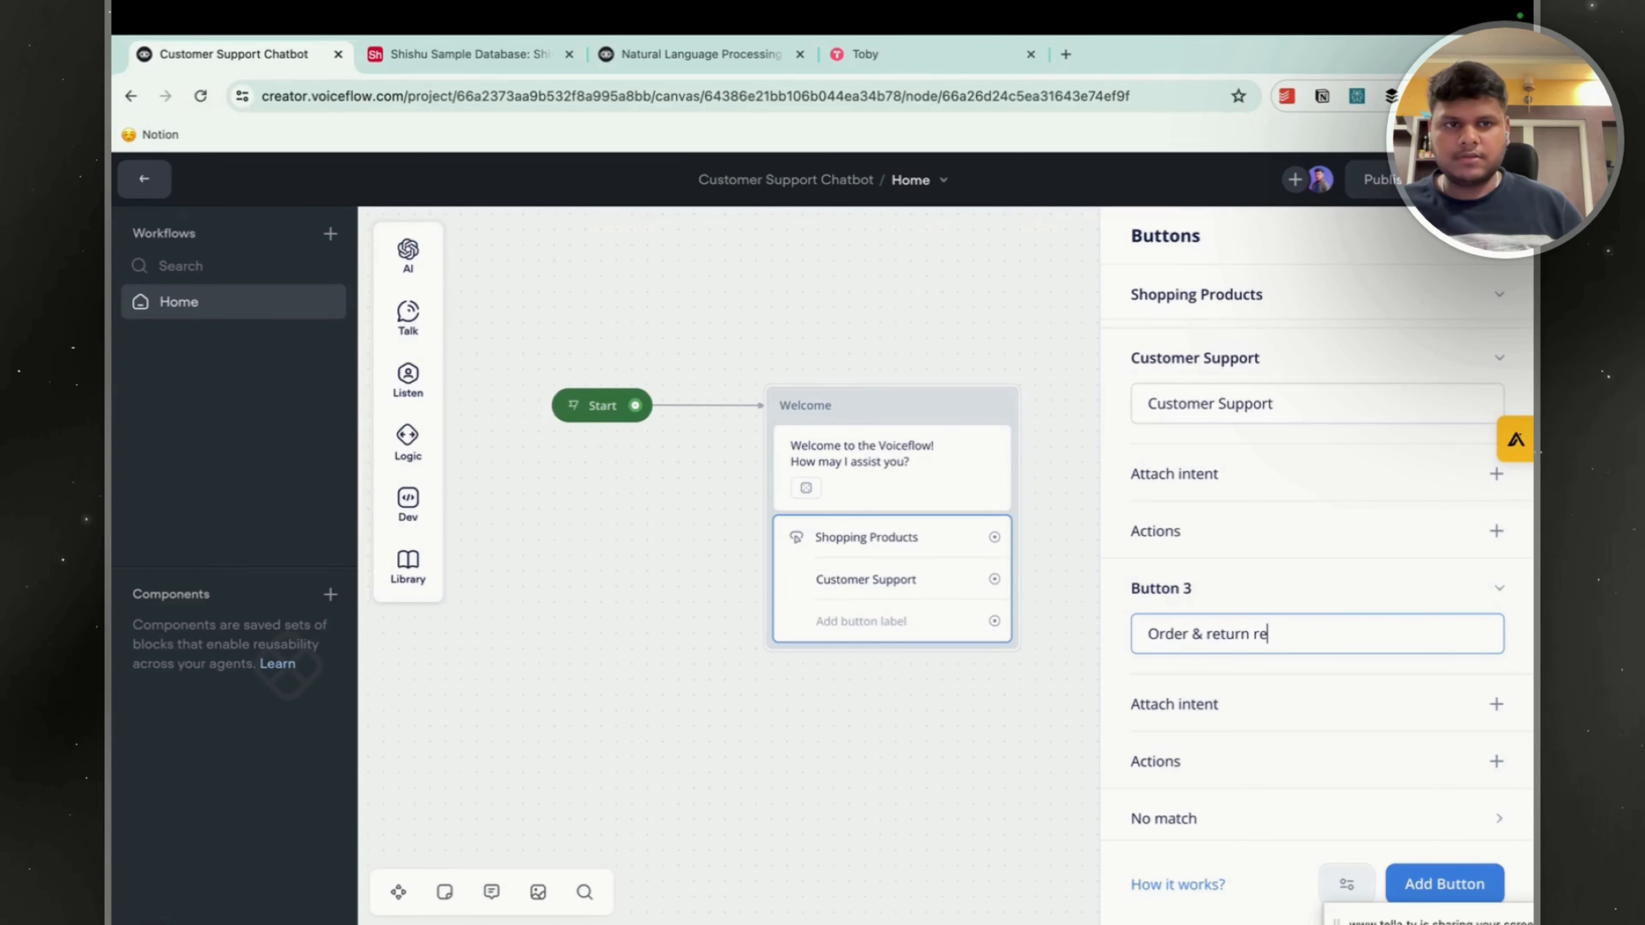
pyautogui.press('BackSpace')
pyautogui.press('BackSpace')
pyautogui.write('querieds')
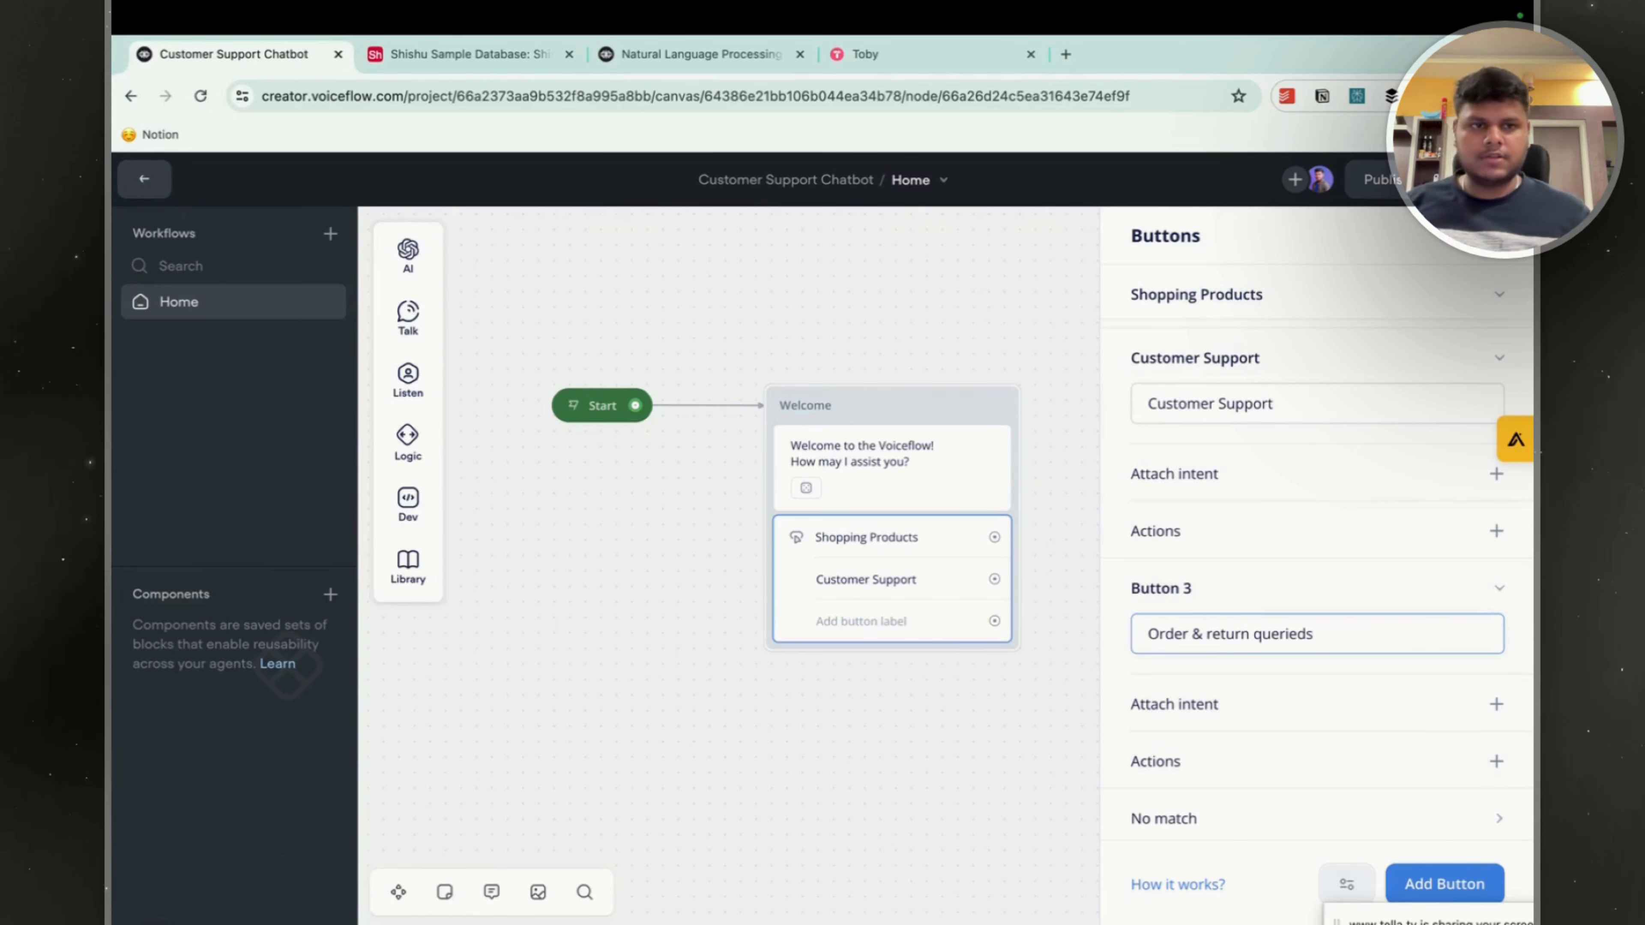
pyautogui.click(744, 729)
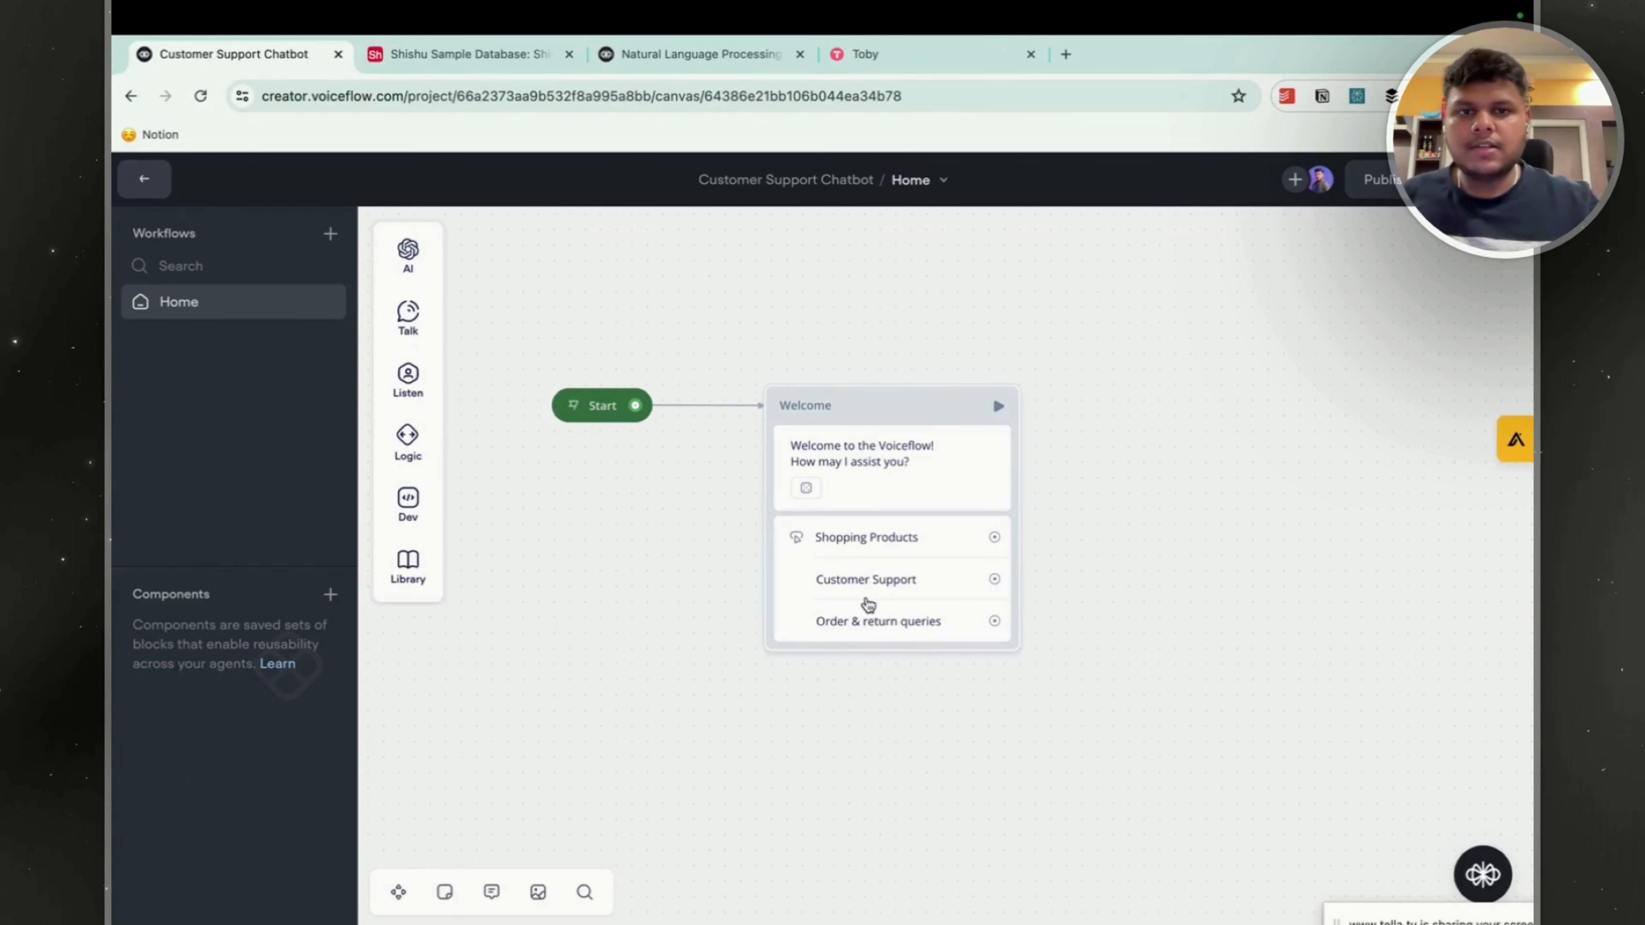
# Create a new workflow named "Customer Support".
pyautogui.click(331, 235)
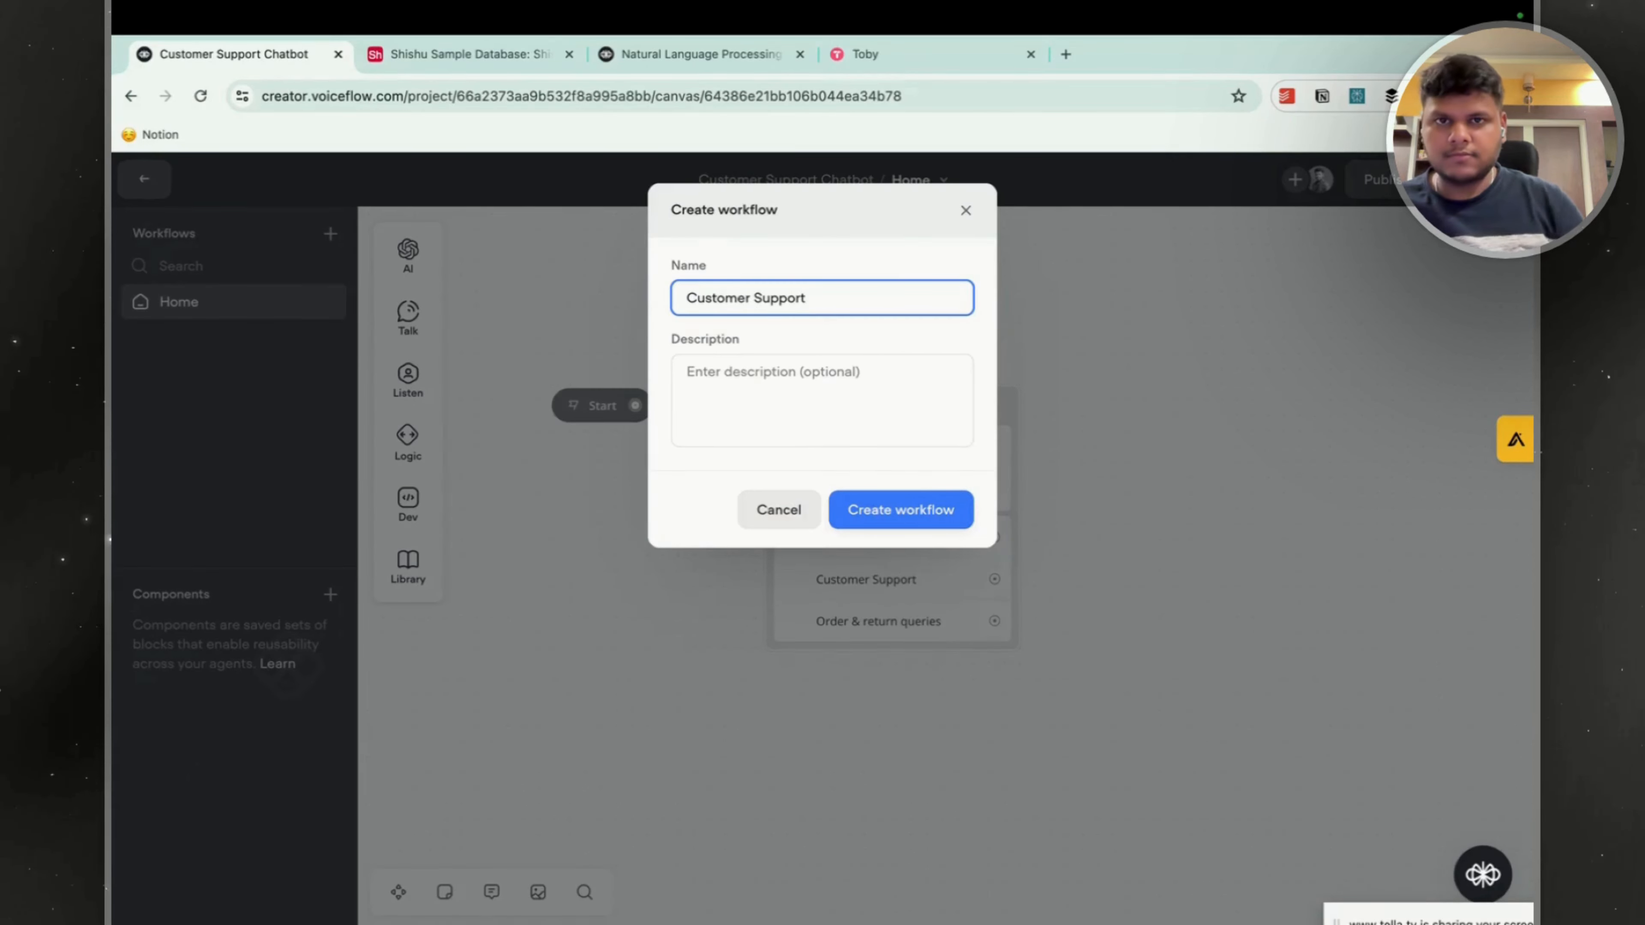
pyautogui.click(884, 512)
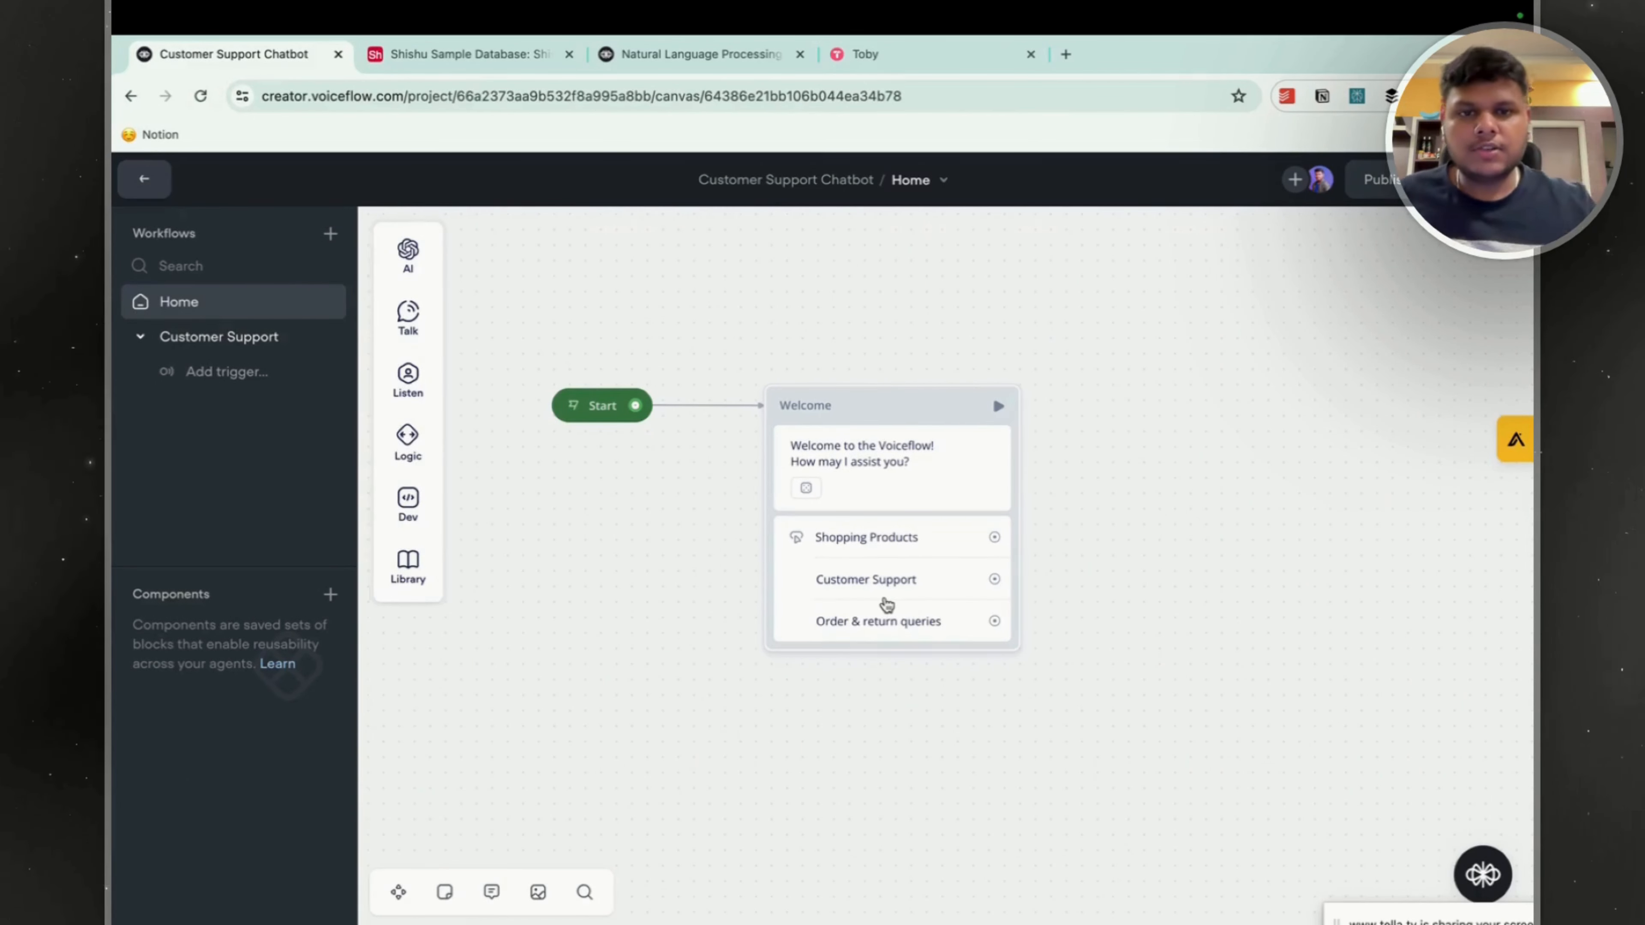
# Start a new trigger intent for the Customer Support workflow and name it "Customer Support".
pyautogui.click(272, 372)
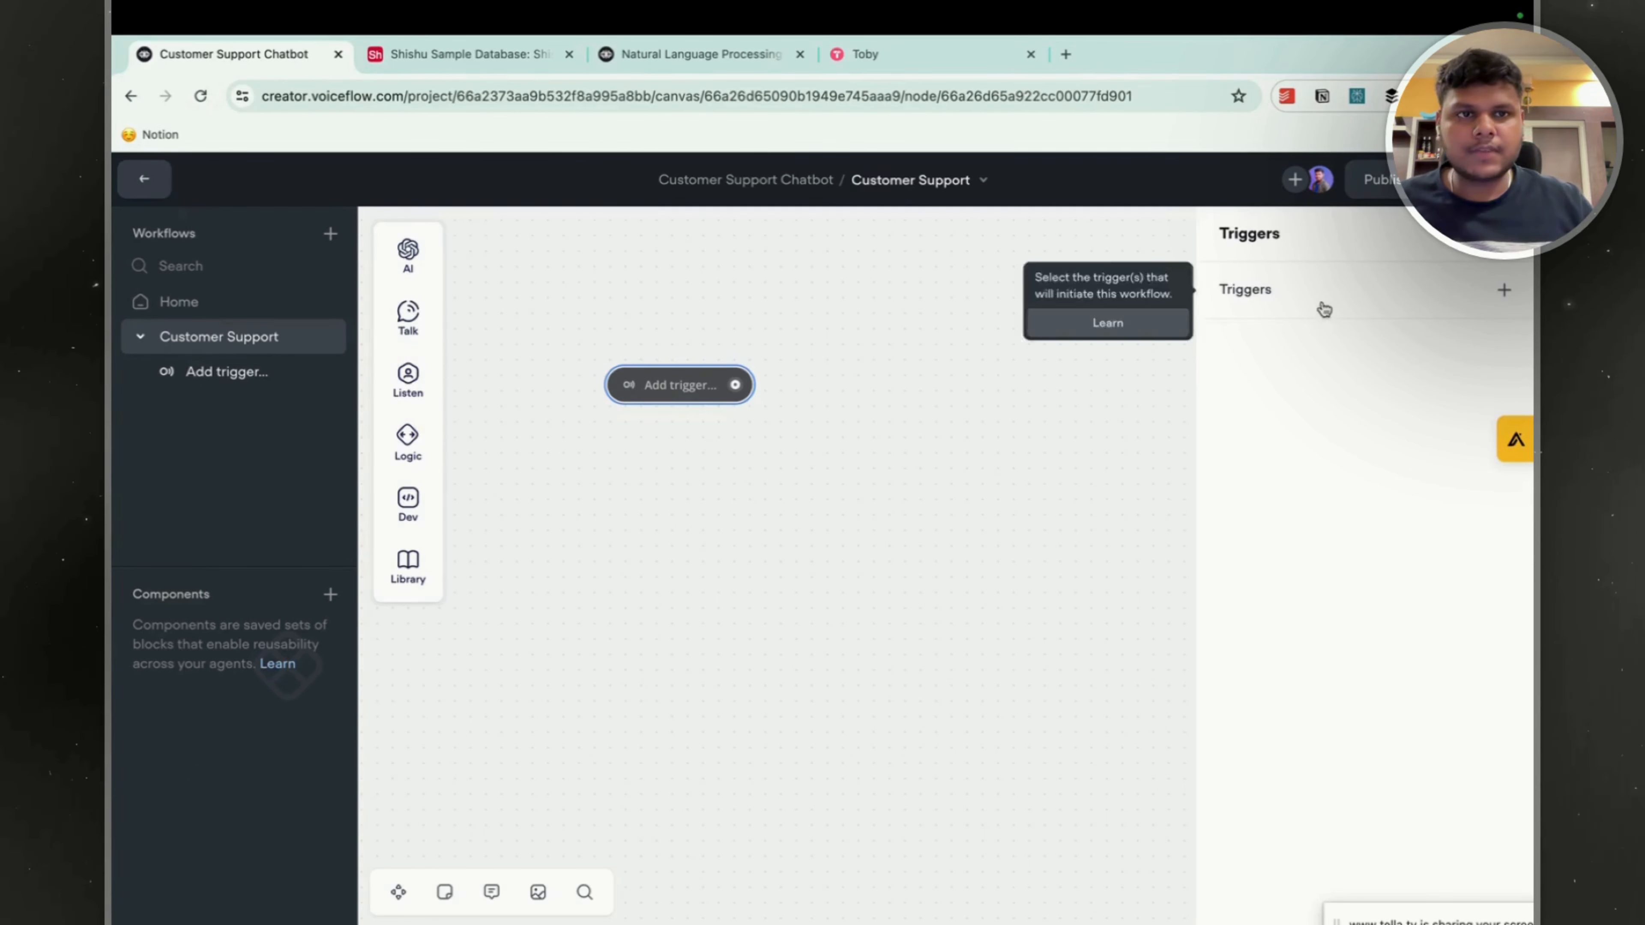
pyautogui.click(1503, 289)
pyautogui.click(1417, 522)
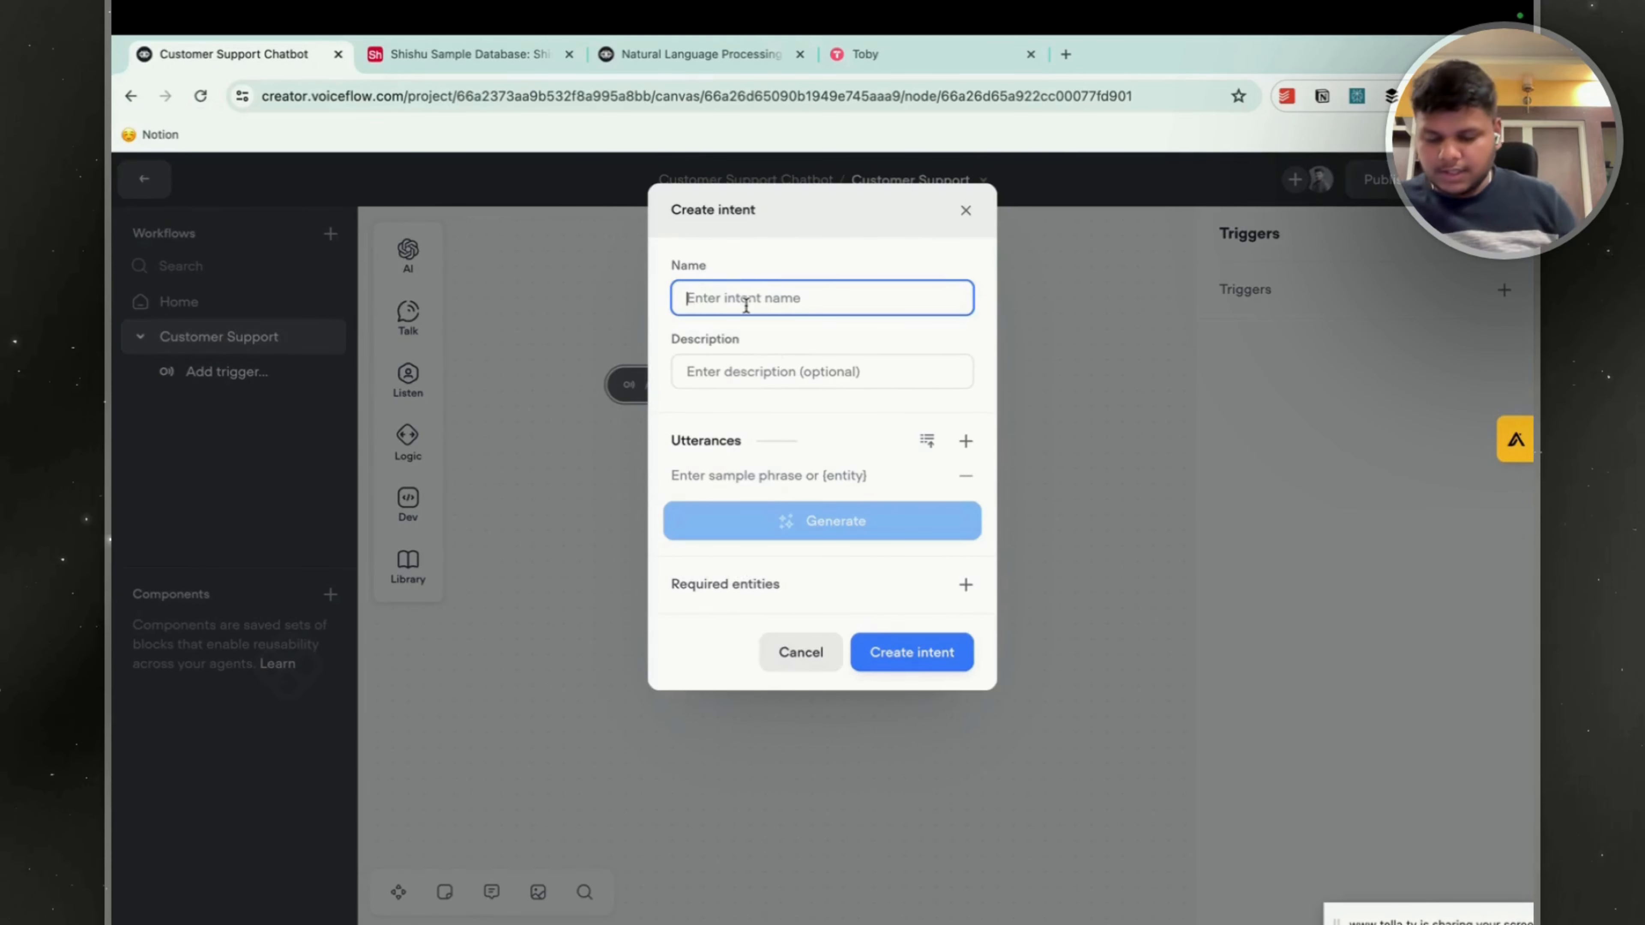
pyautogui.write('Cyu')
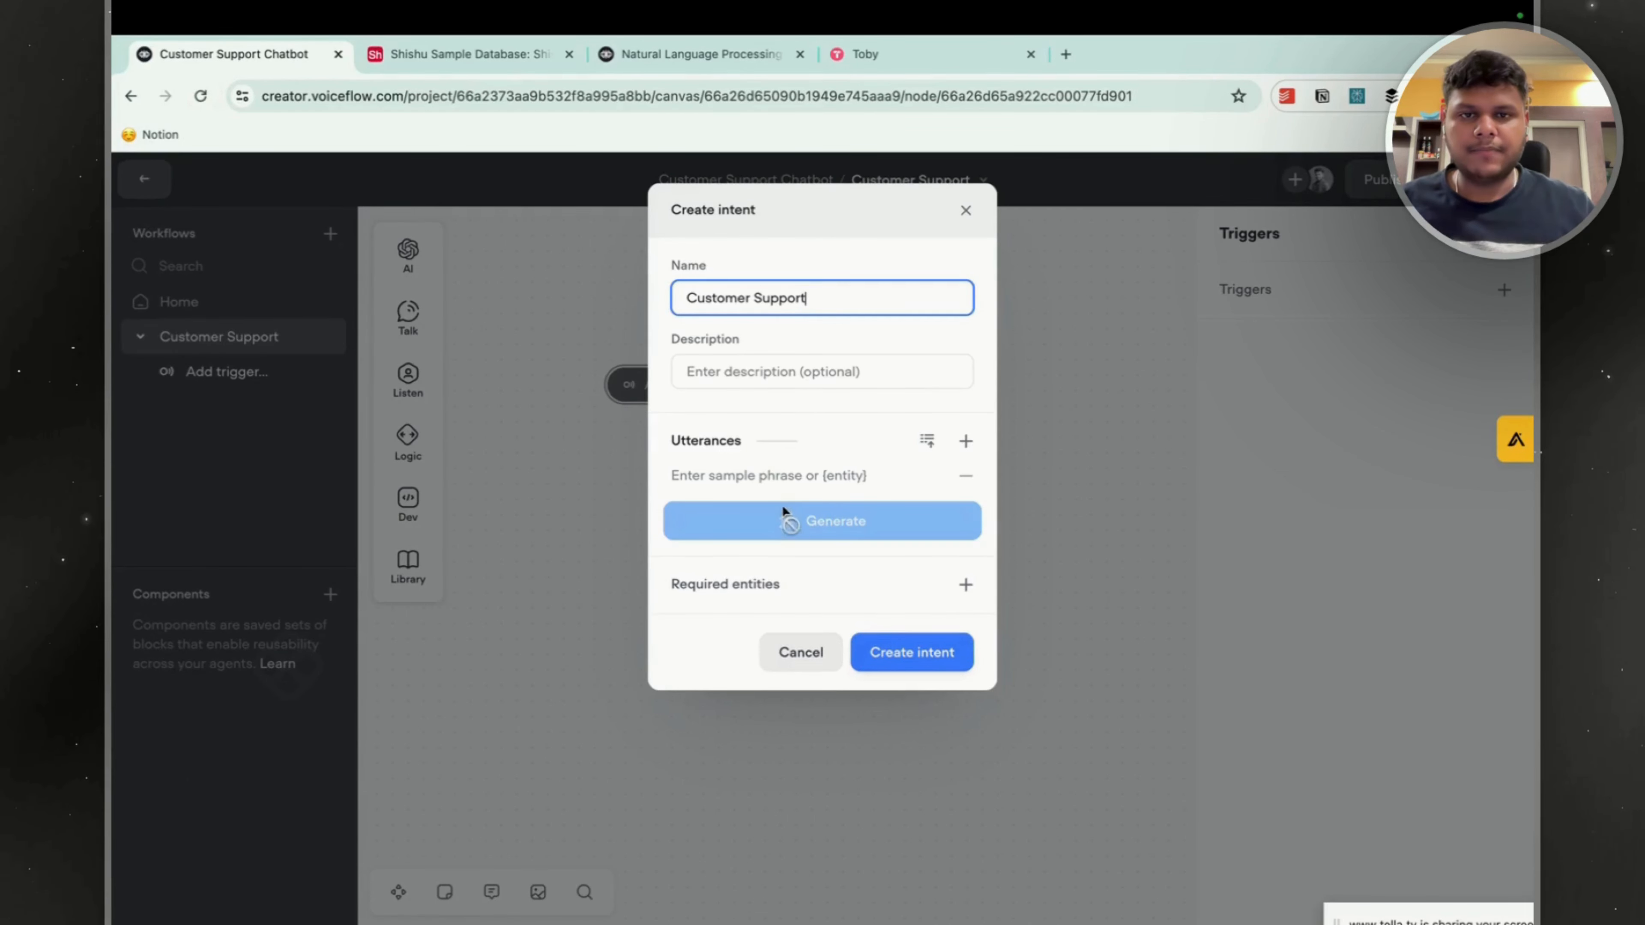
# Enter the utterances "I want to talk to agent" and "Need Customer support help" for the new intent.
pyautogui.click(767, 474)
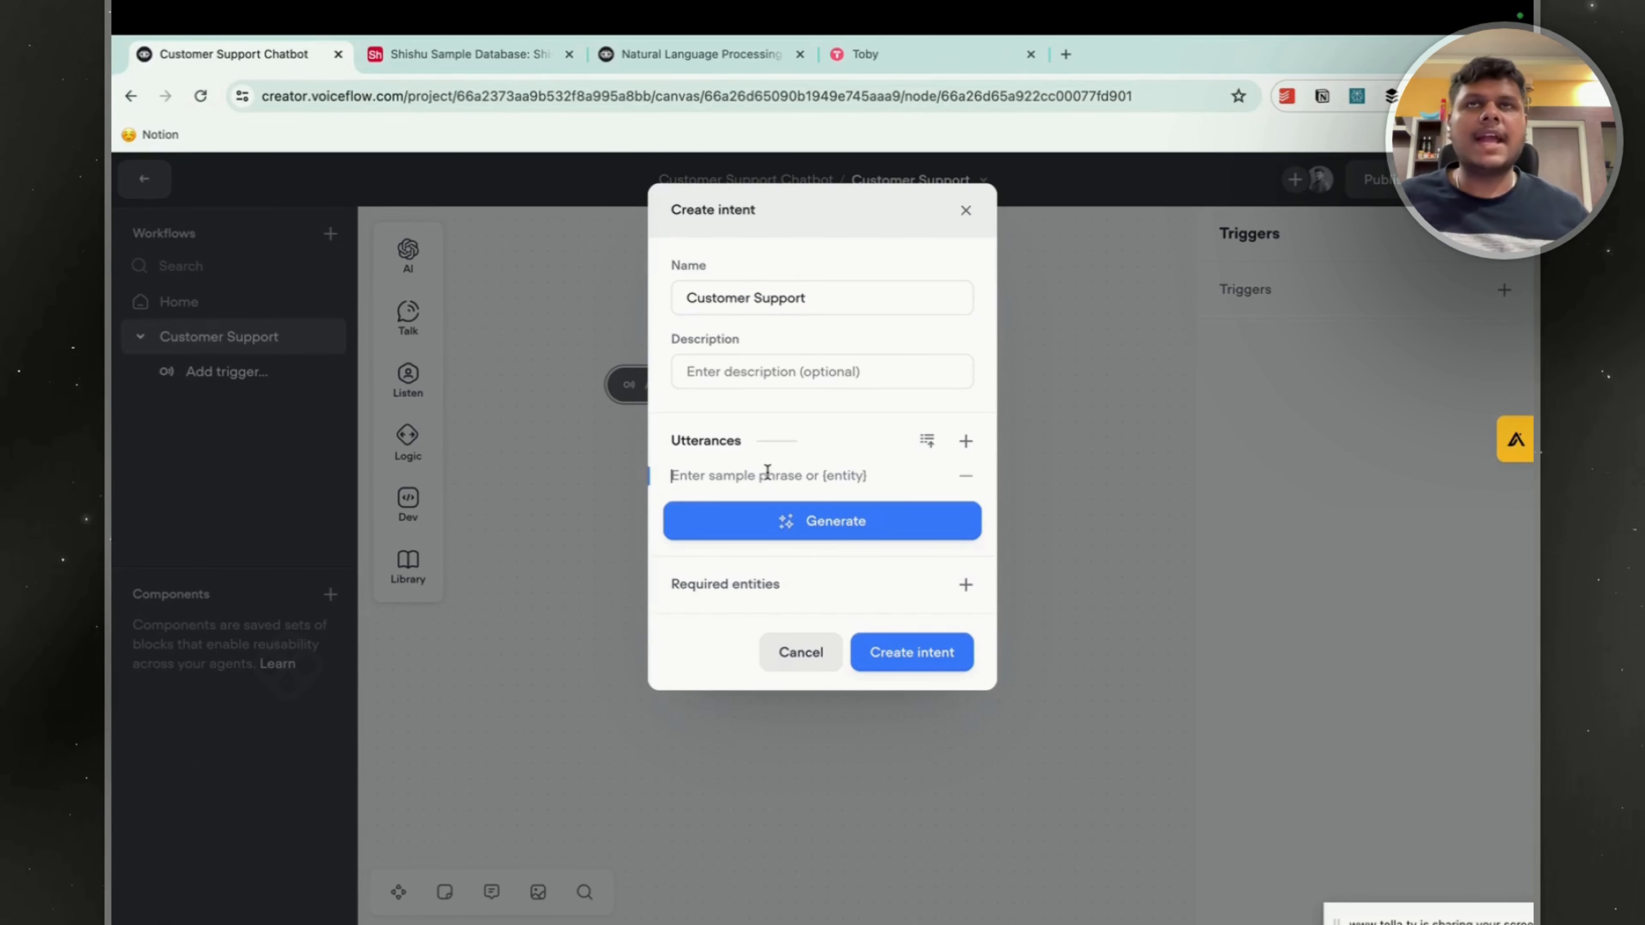
pyautogui.write('I')
pyautogui.write(' nedd')
pyautogui.press('BackSpace')
pyautogui.press('BackSpace')
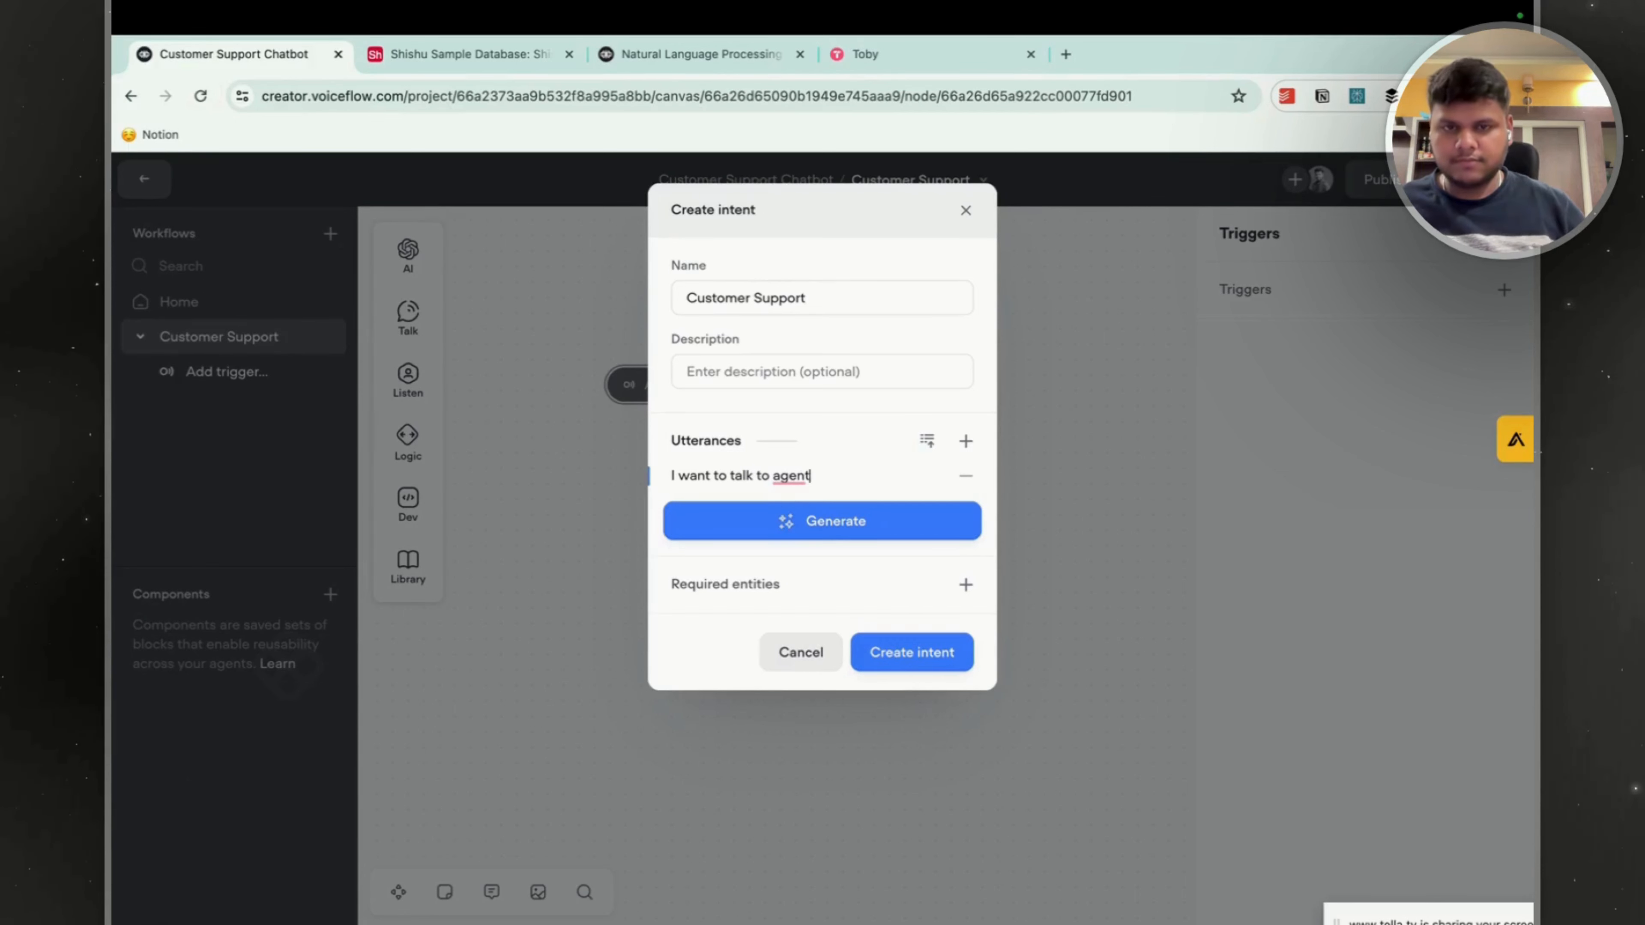
pyautogui.click(966, 441)
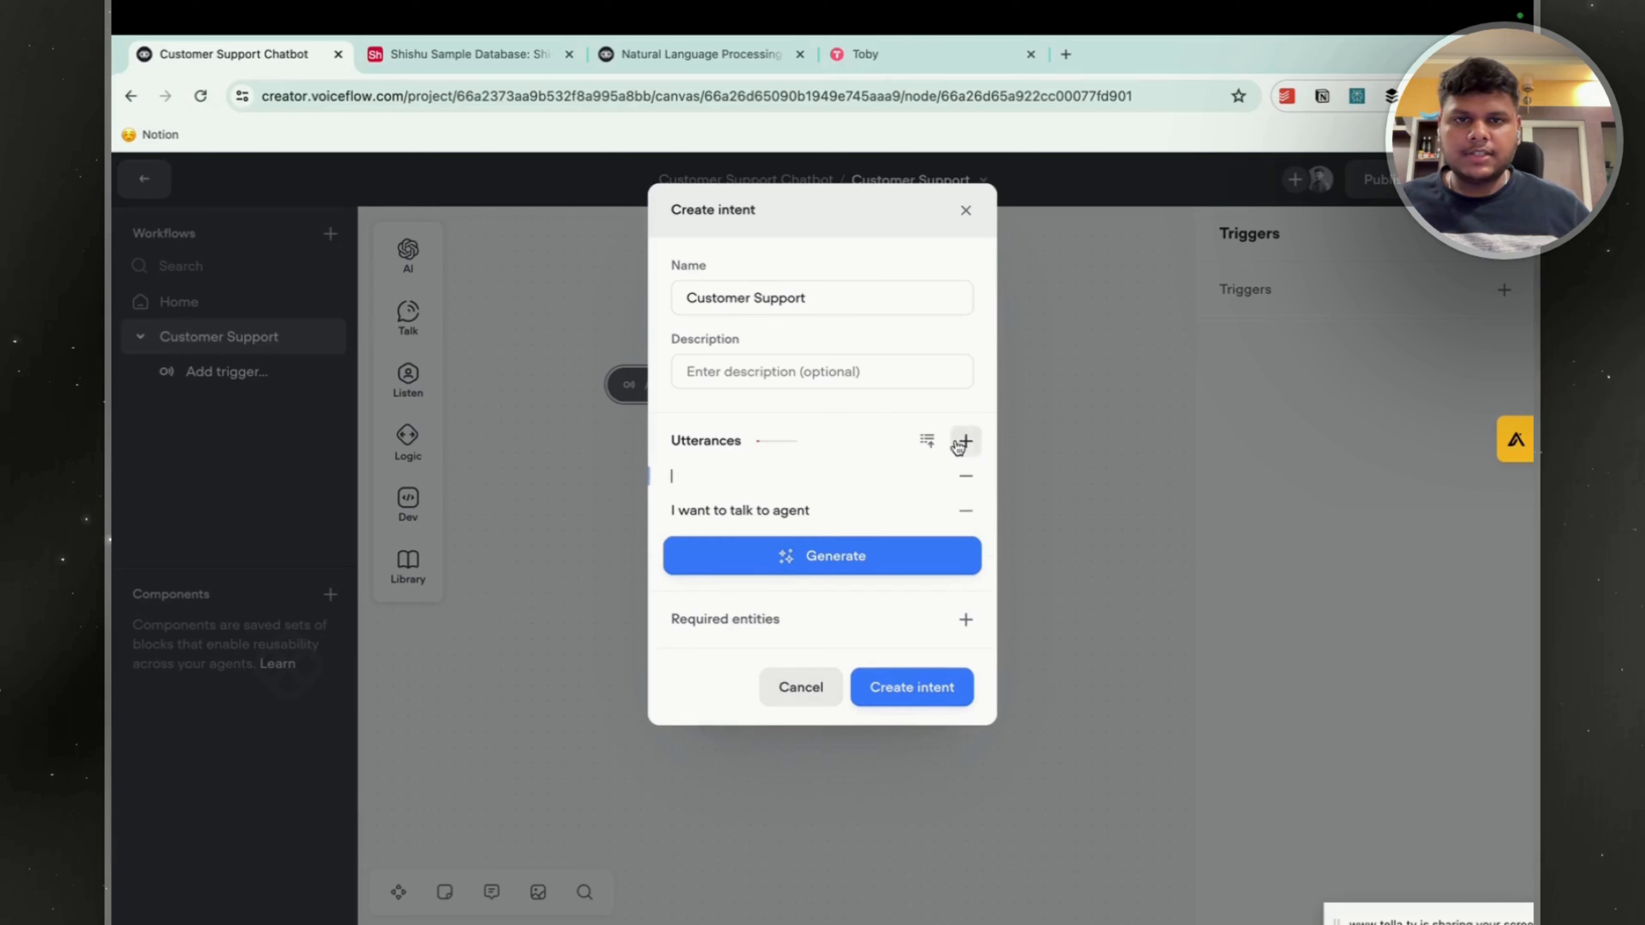
pyautogui.write('I')
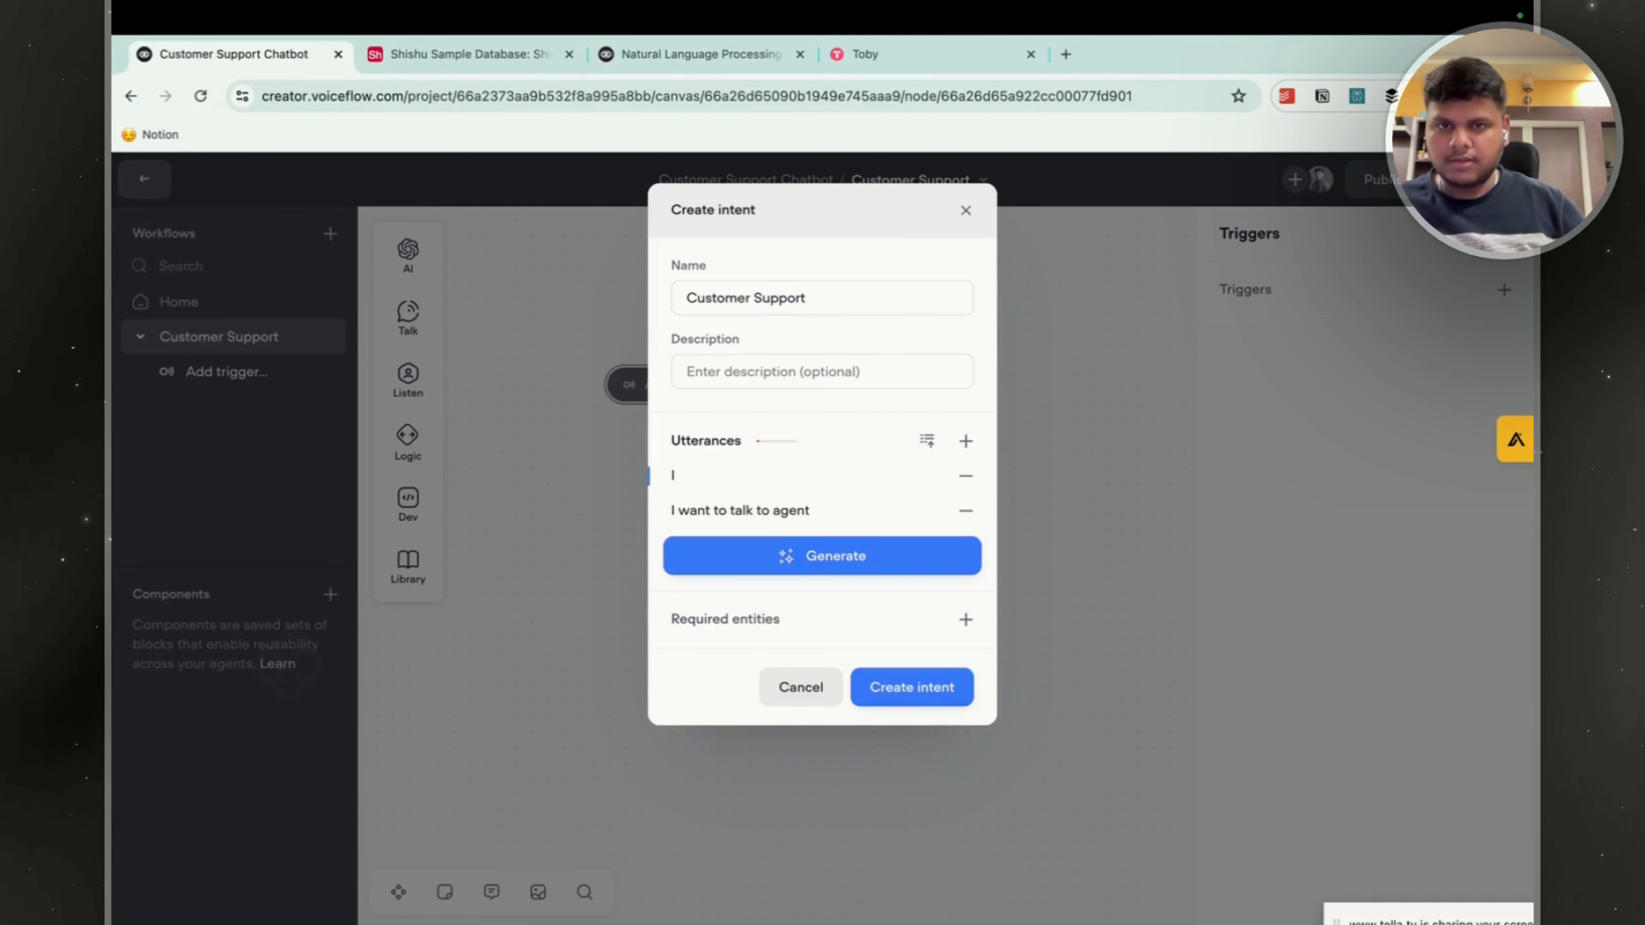
pyautogui.press('BackSpace')
pyautogui.write('Need Customer support help')
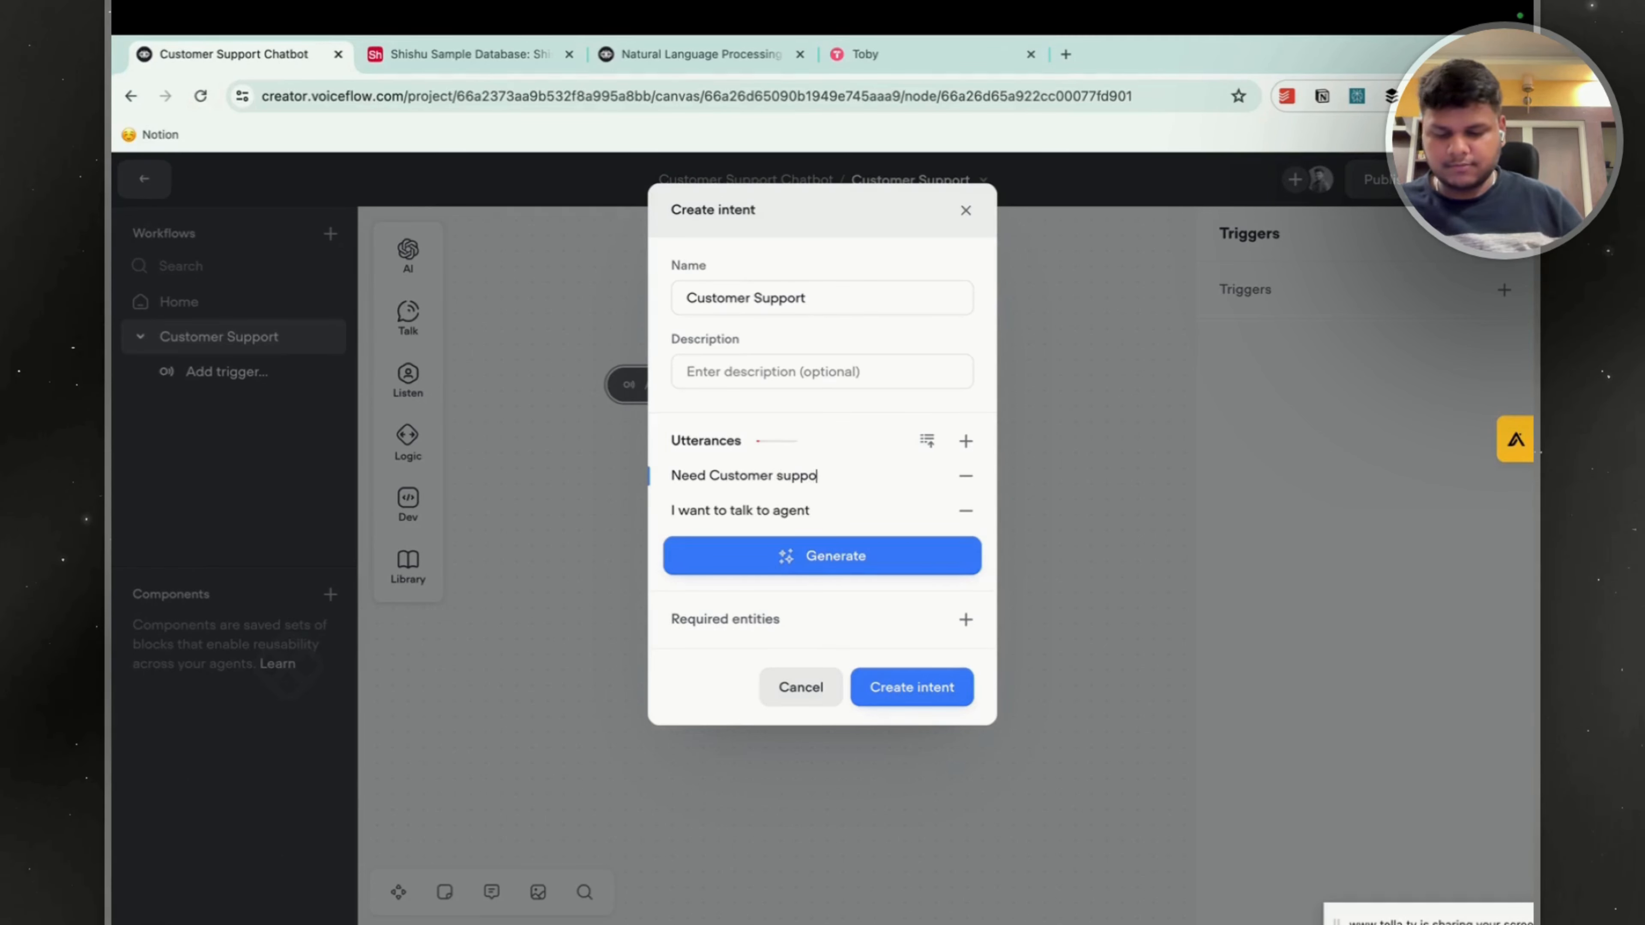
# Add the utterance "need help" and generate 10 sample phrases for the intent.
pyautogui.click(965, 440)
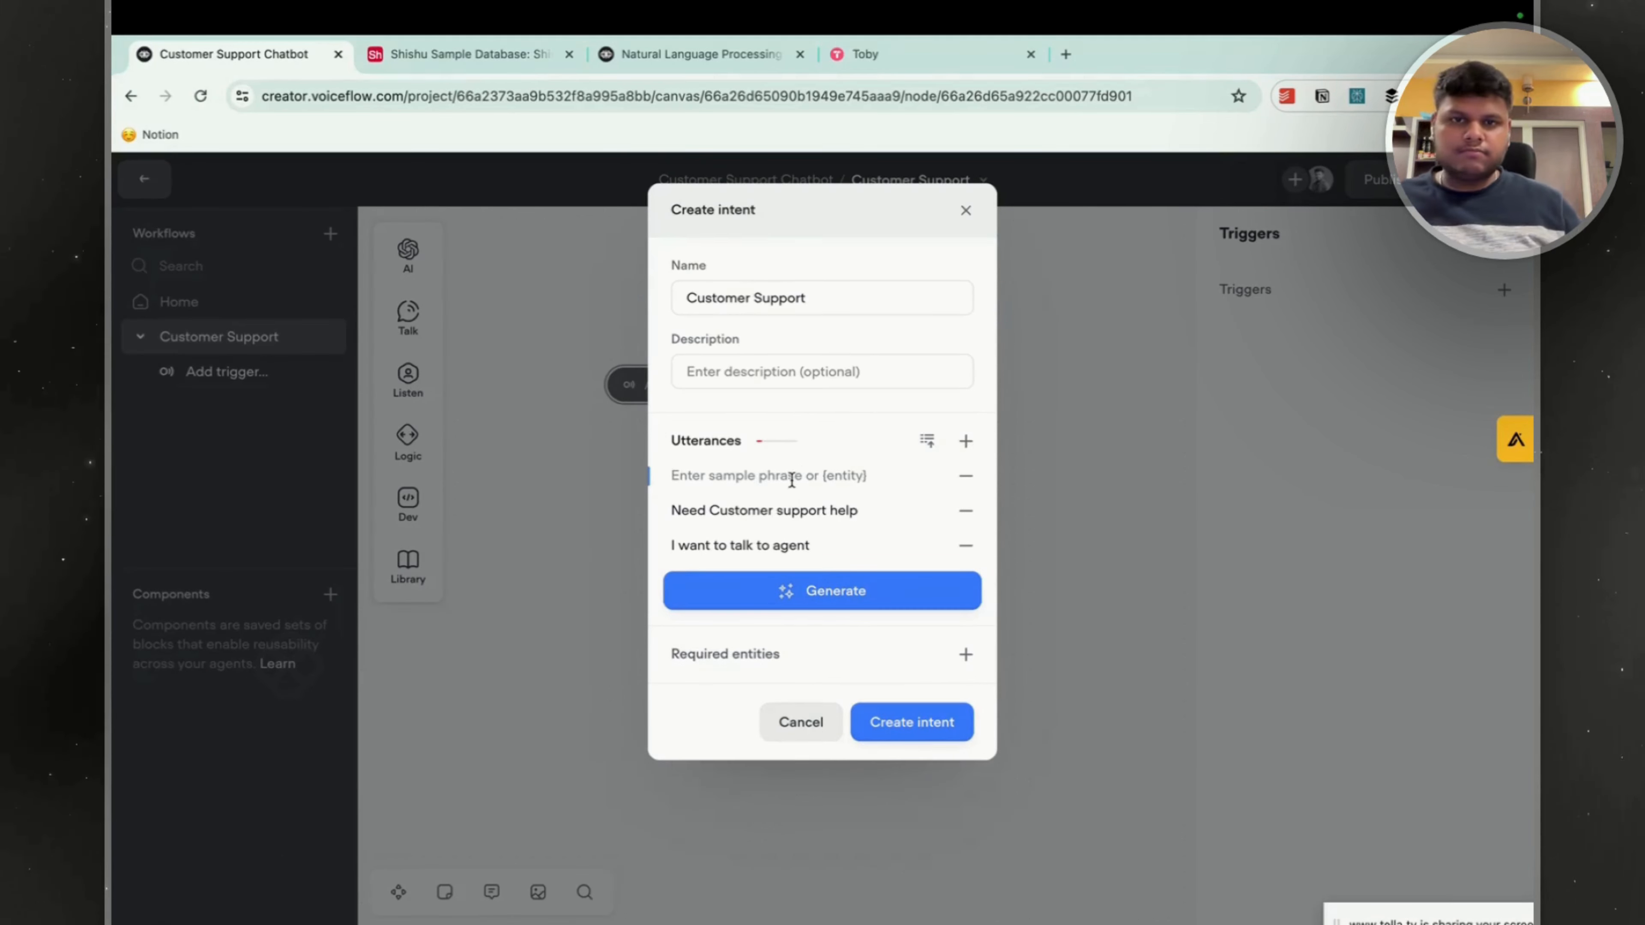
pyautogui.write('Vis')
pyautogui.press('BackSpace')
pyautogui.press('BackSpace')
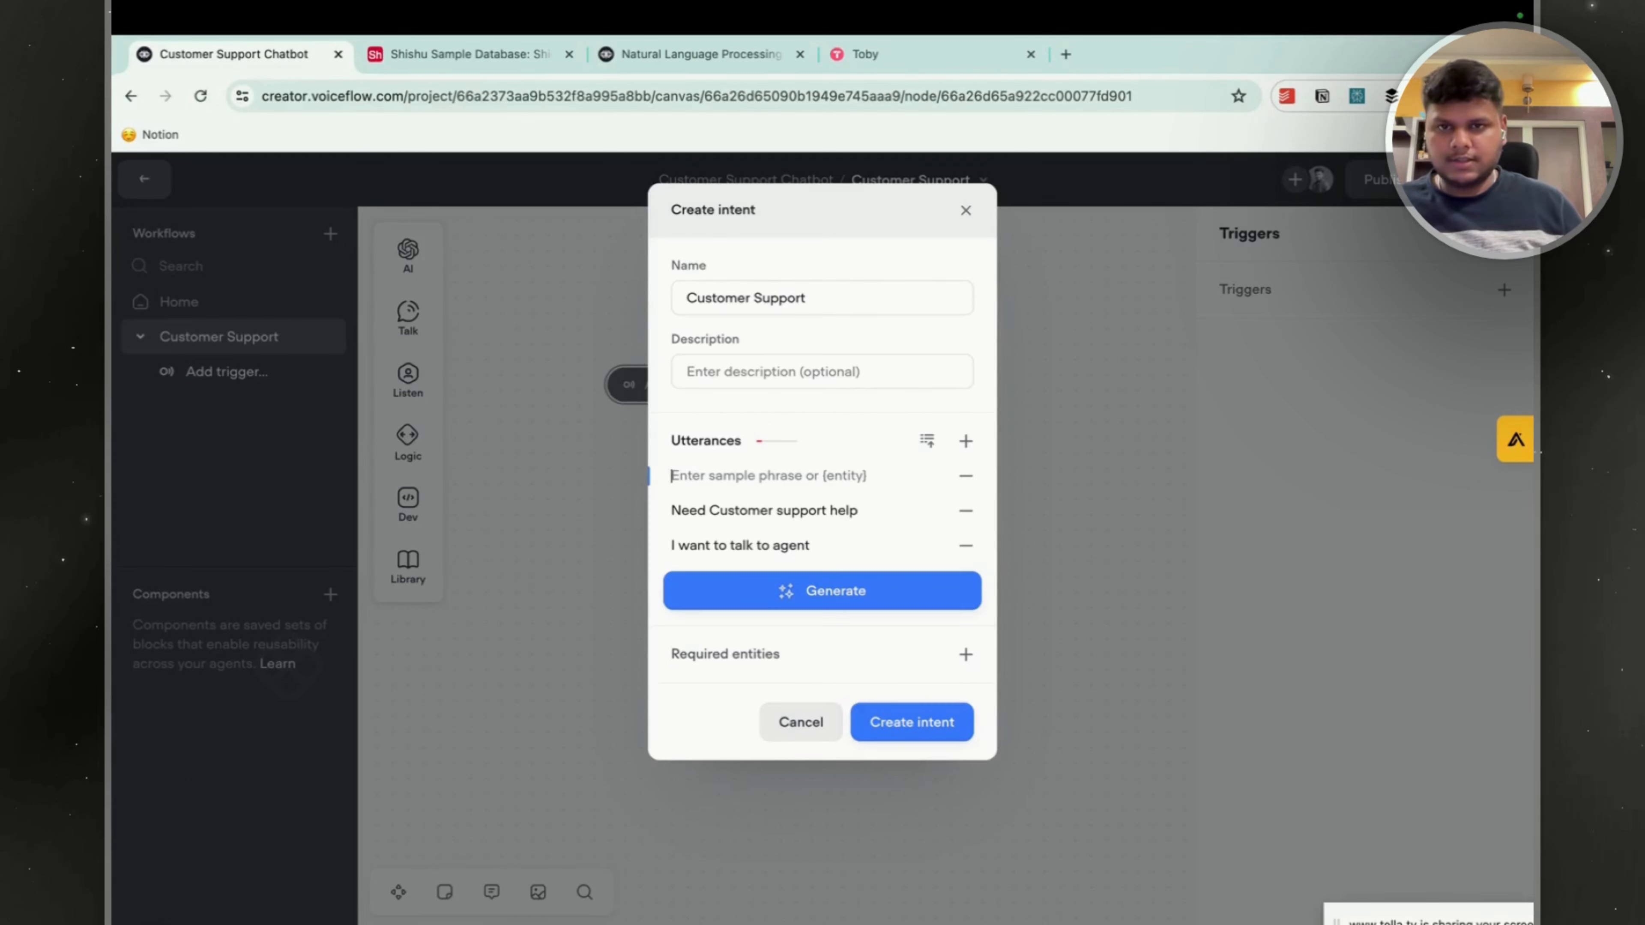
pyautogui.write('I')
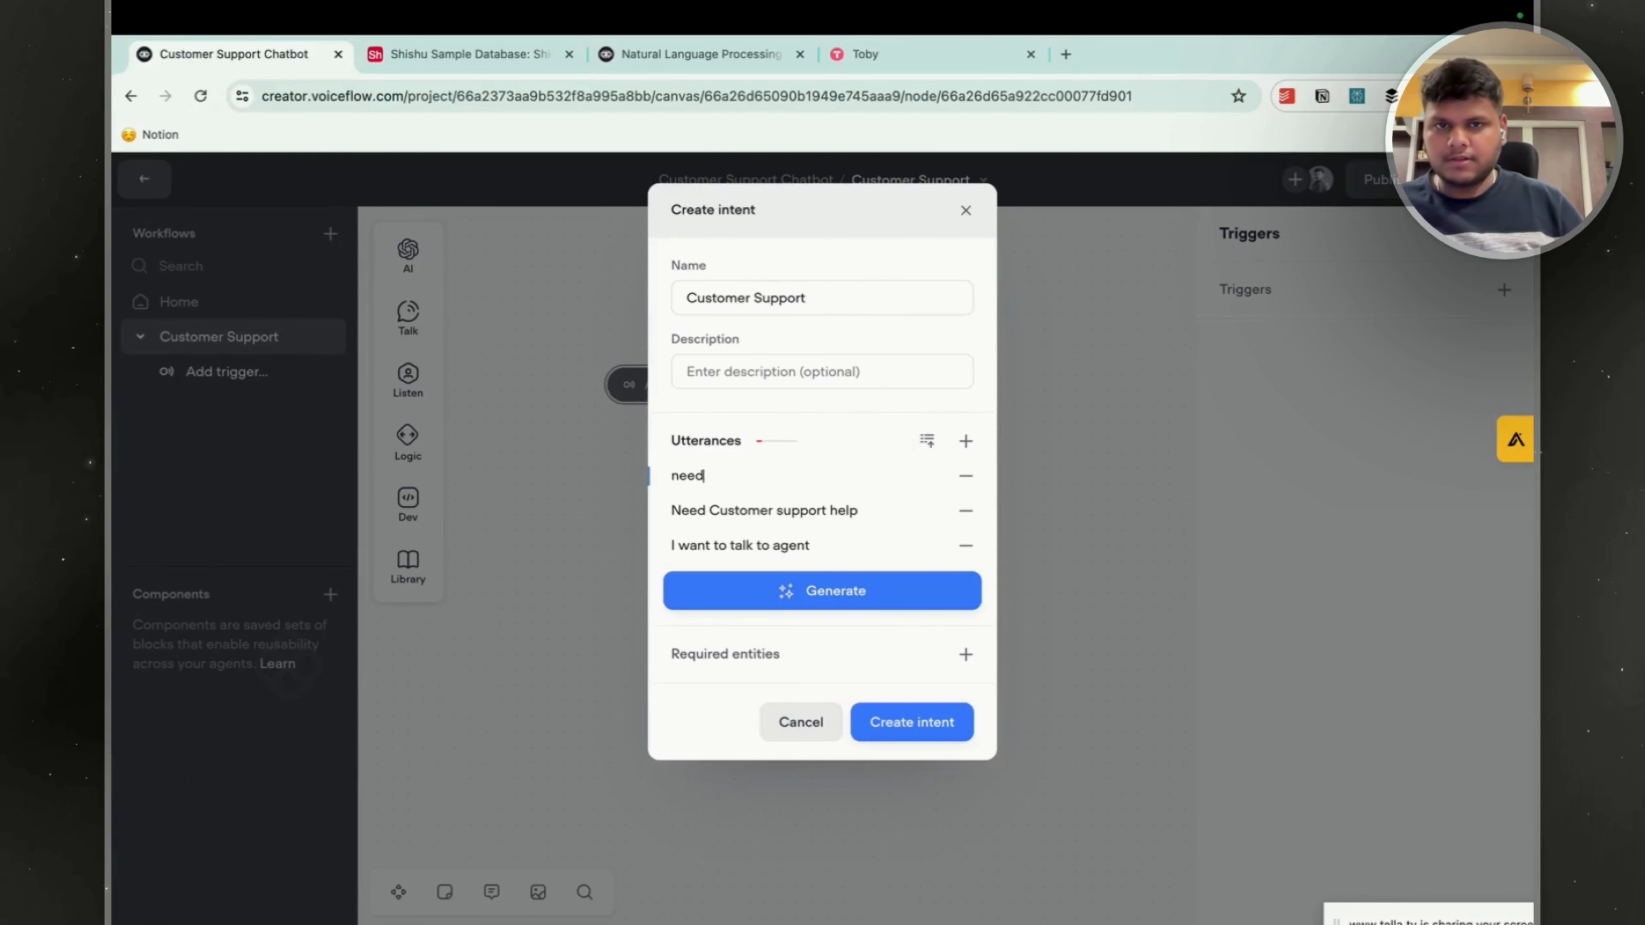
pyautogui.click(816, 609)
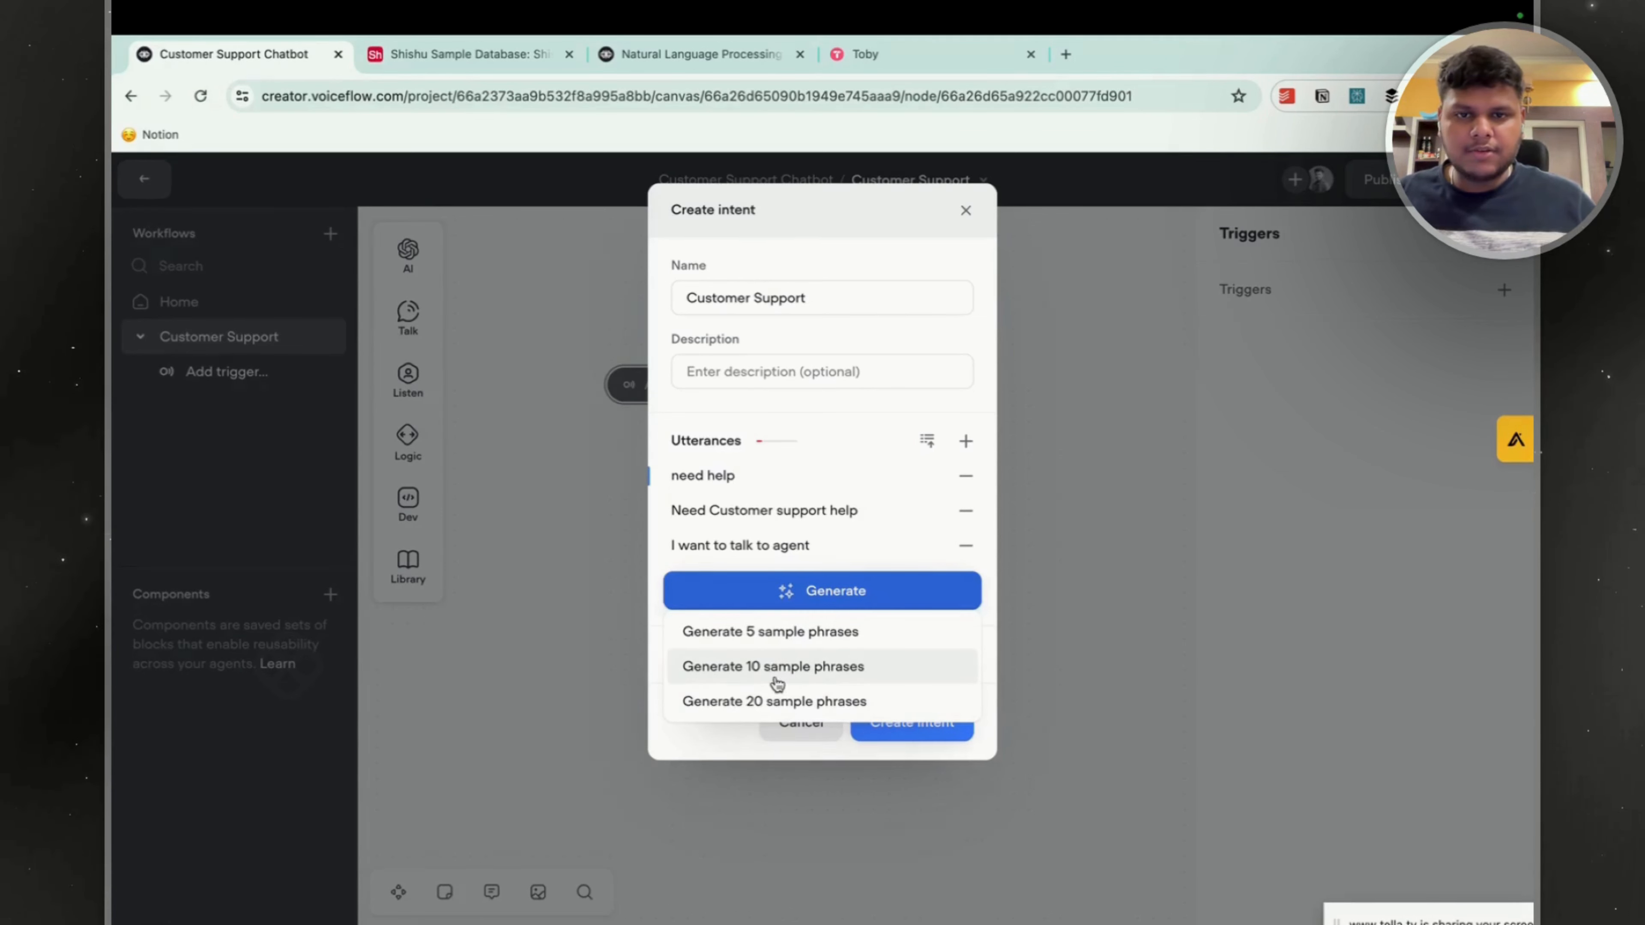
pyautogui.click(790, 677)
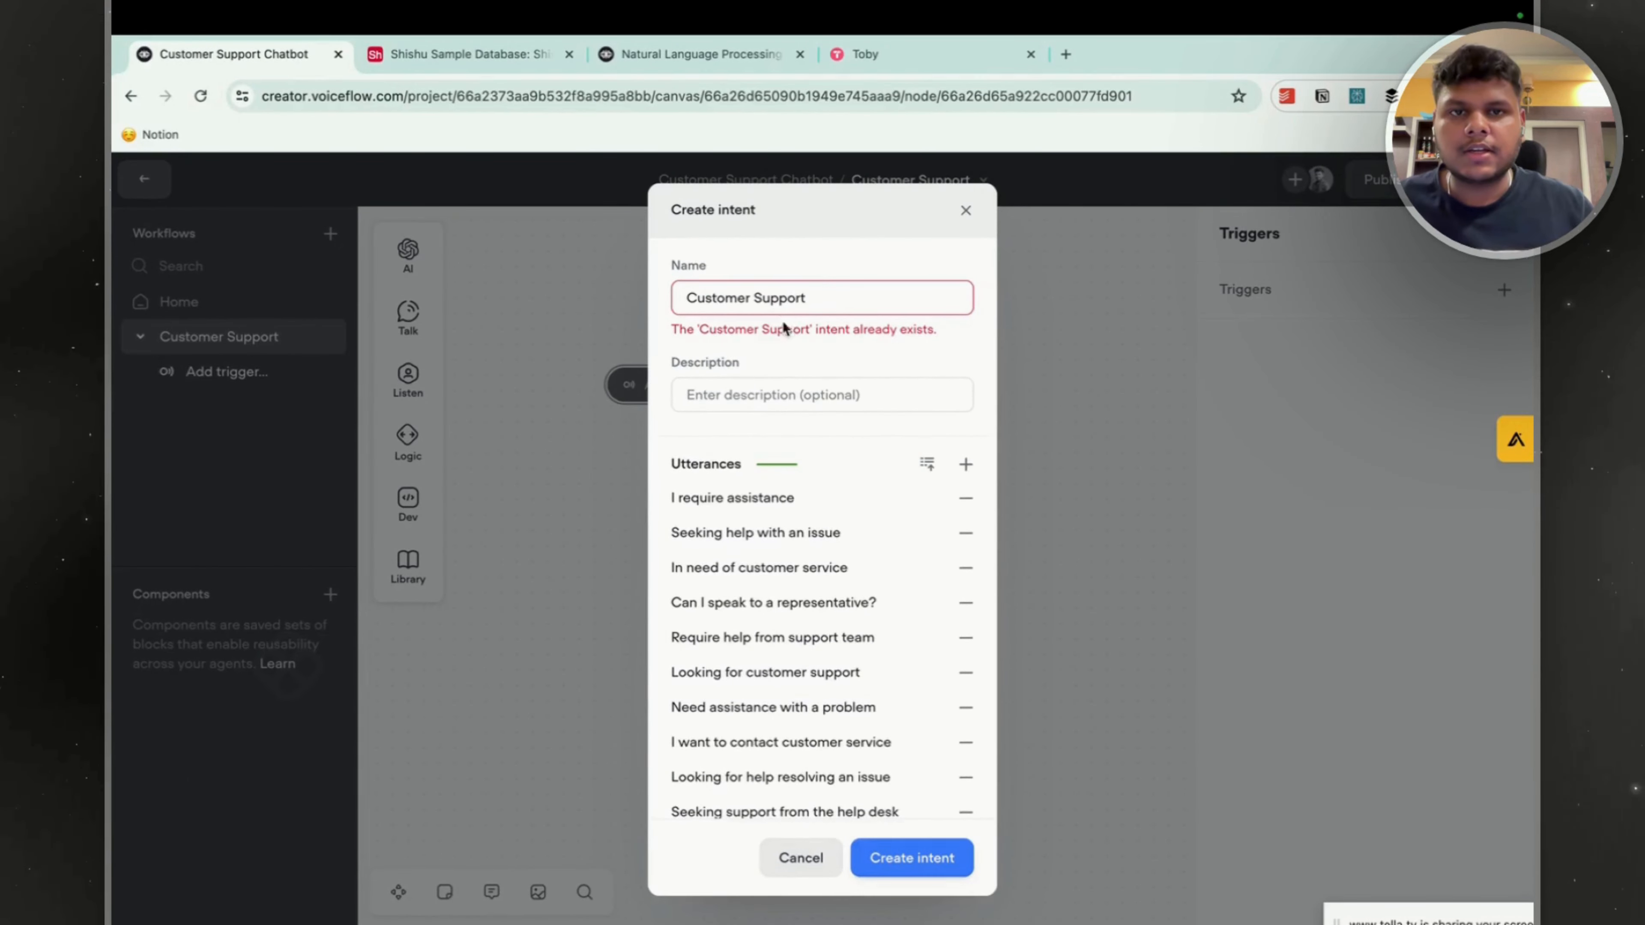
# Change the intent's name to "Customer Supports" and create it.
pyautogui.click(784, 137)
pyautogui.write('s')
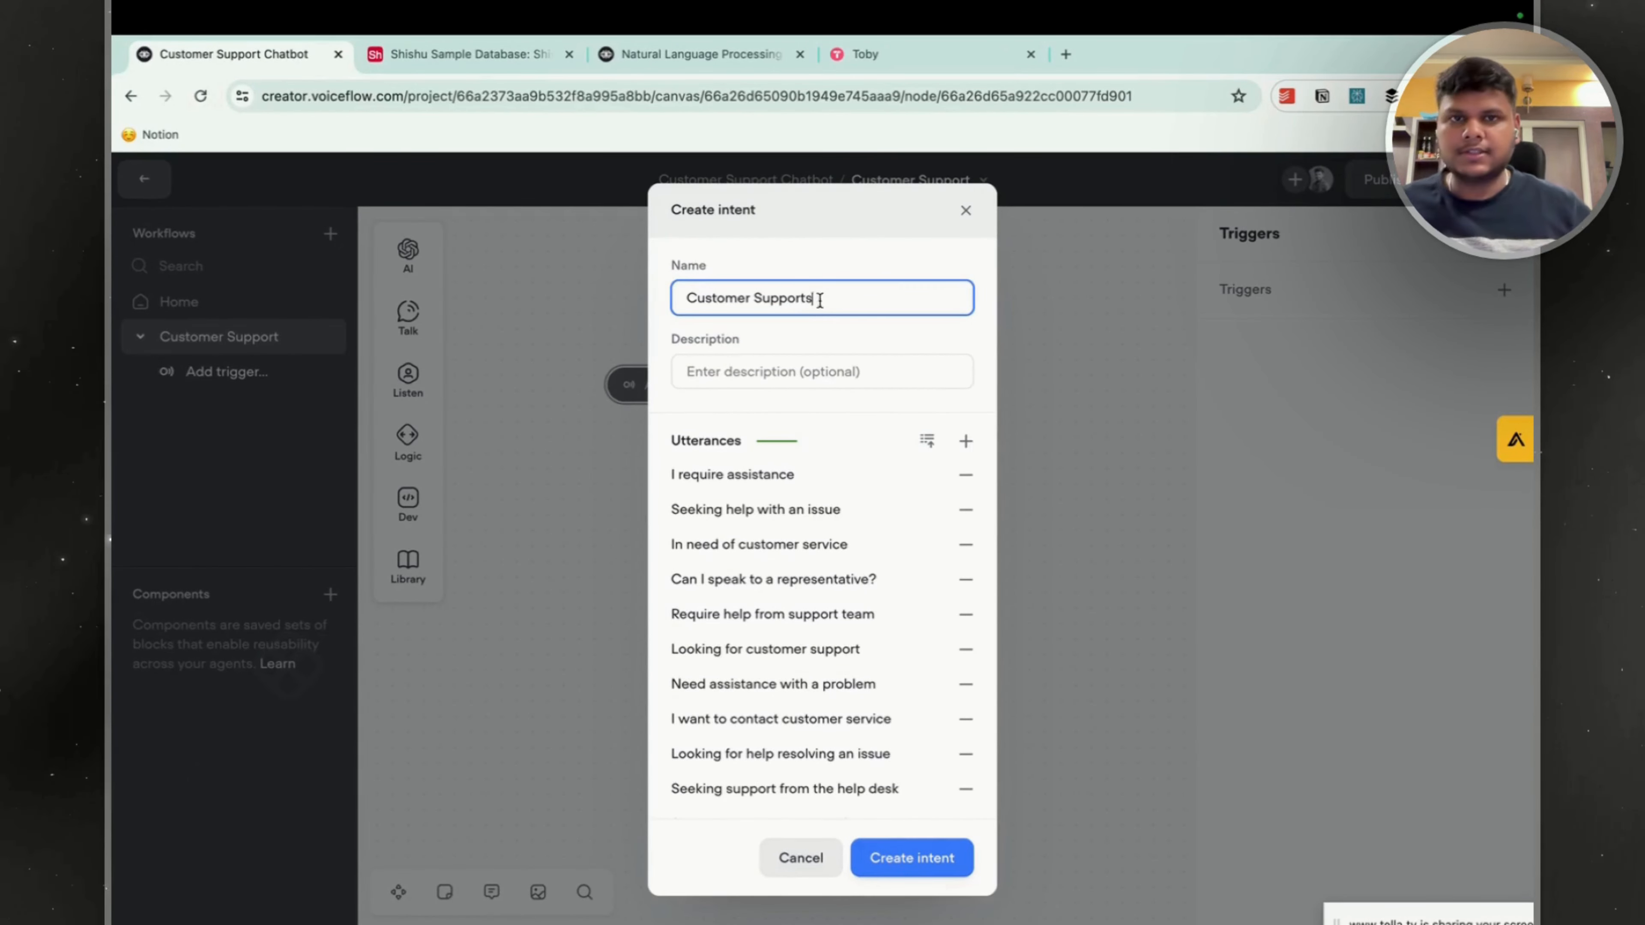
pyautogui.click(868, 858)
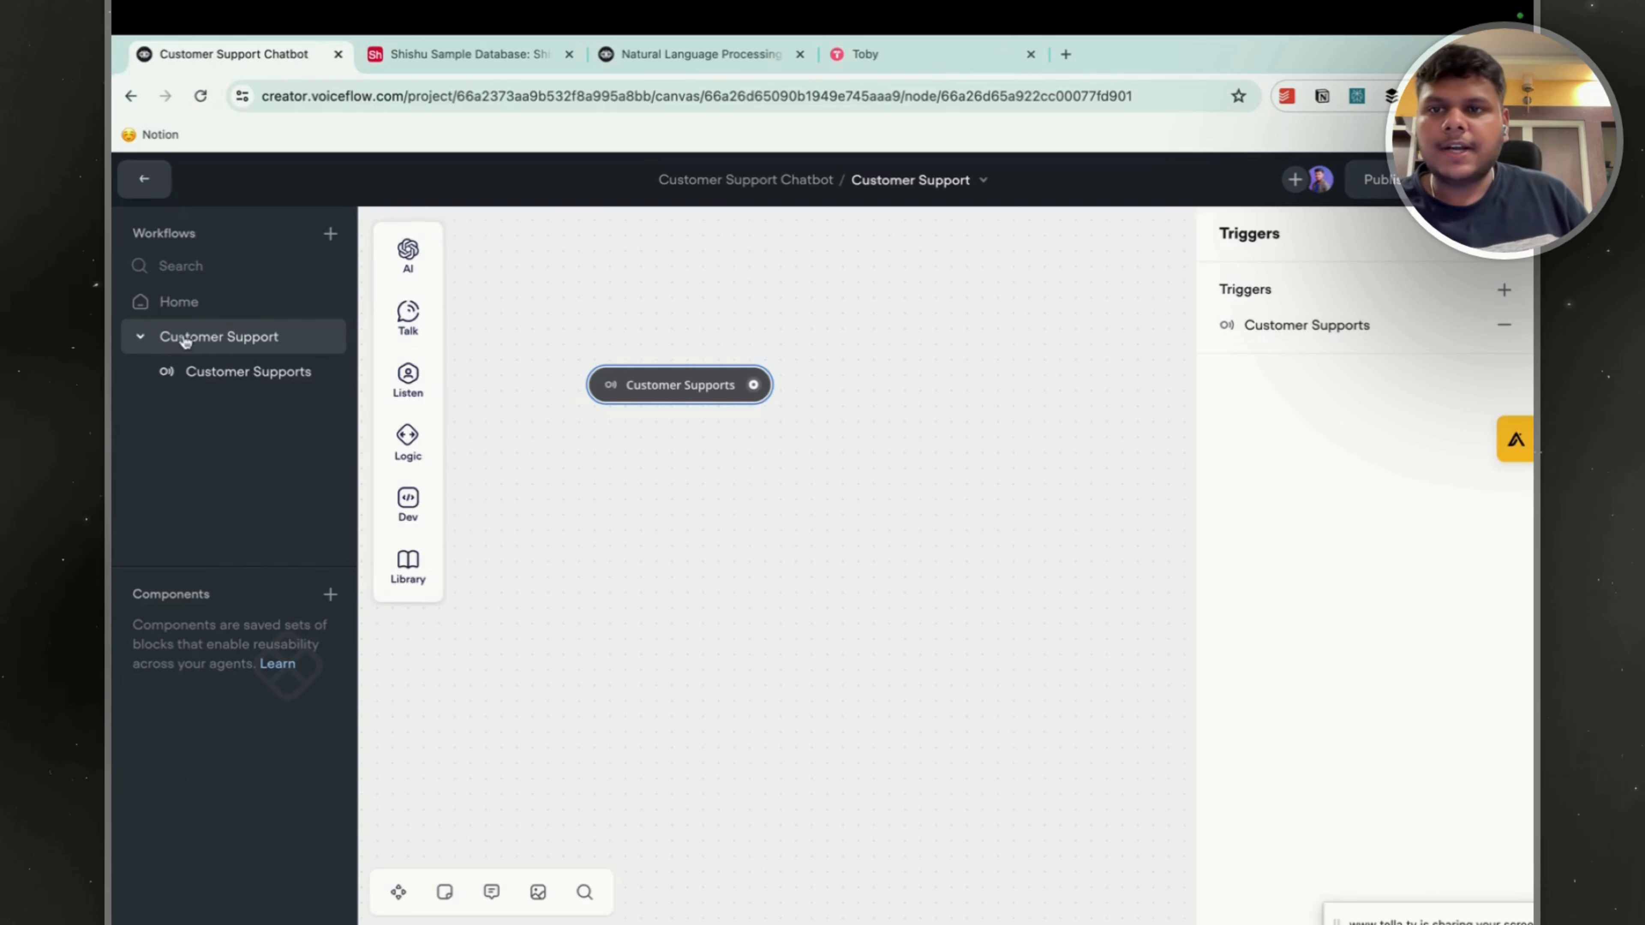
# In the Home workflow's Welcome block, attach the "Customer Supports" intent to the Customer Support button.
pyautogui.click(211, 307)
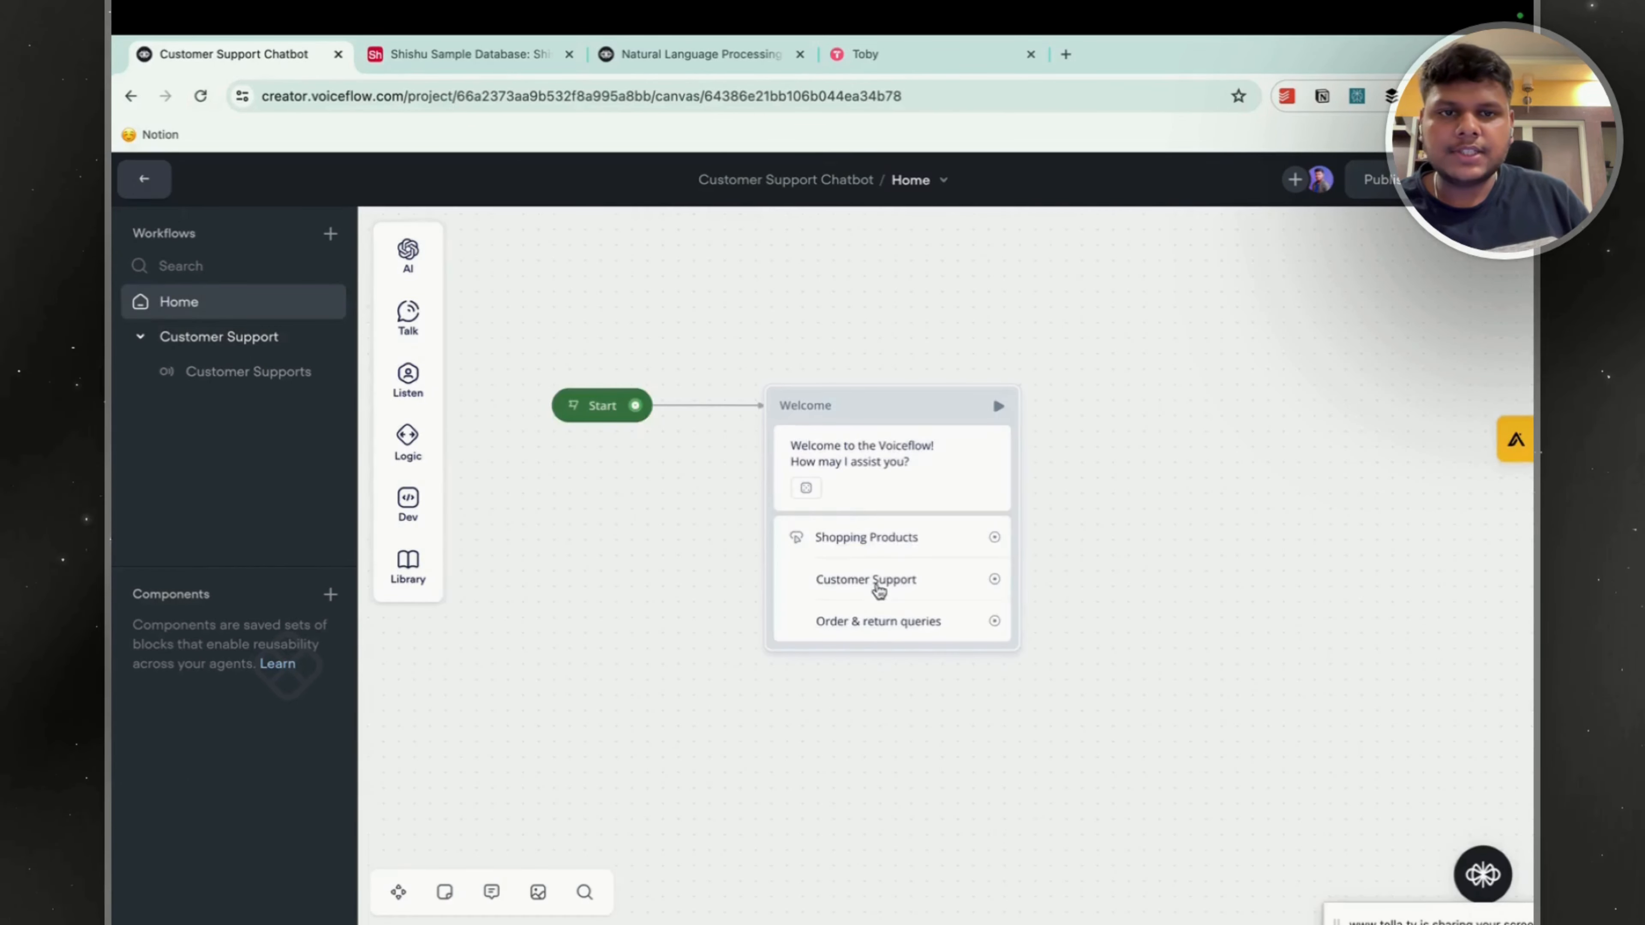
pyautogui.click(878, 589)
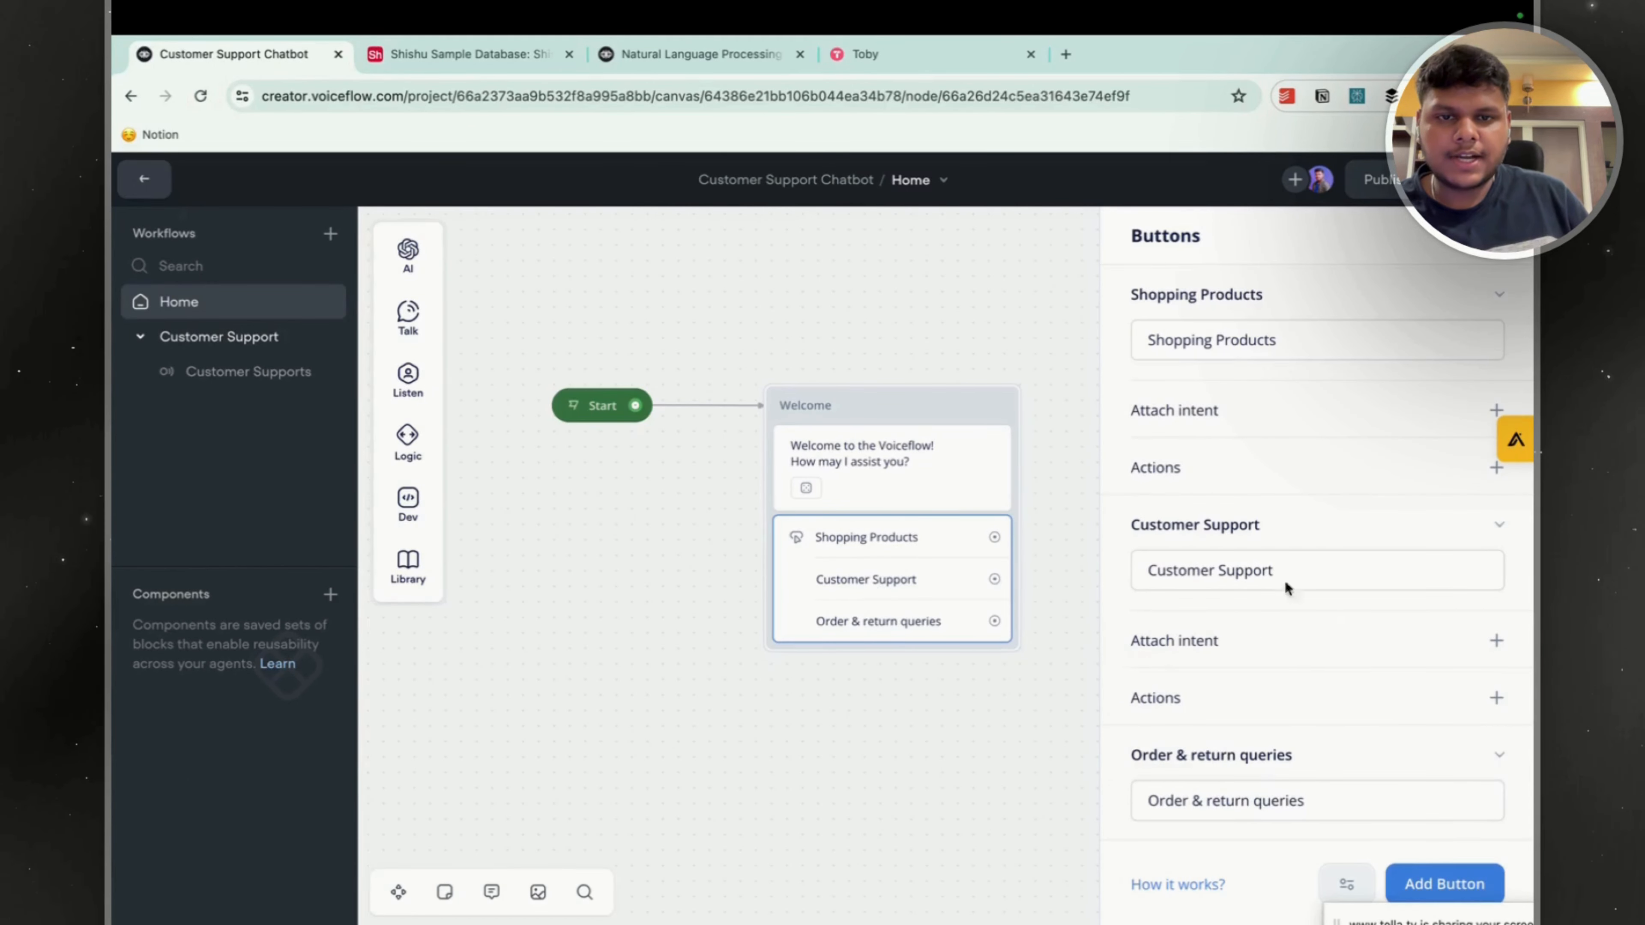
pyautogui.scroll(-1, 1438, 641)
pyautogui.click(1497, 604)
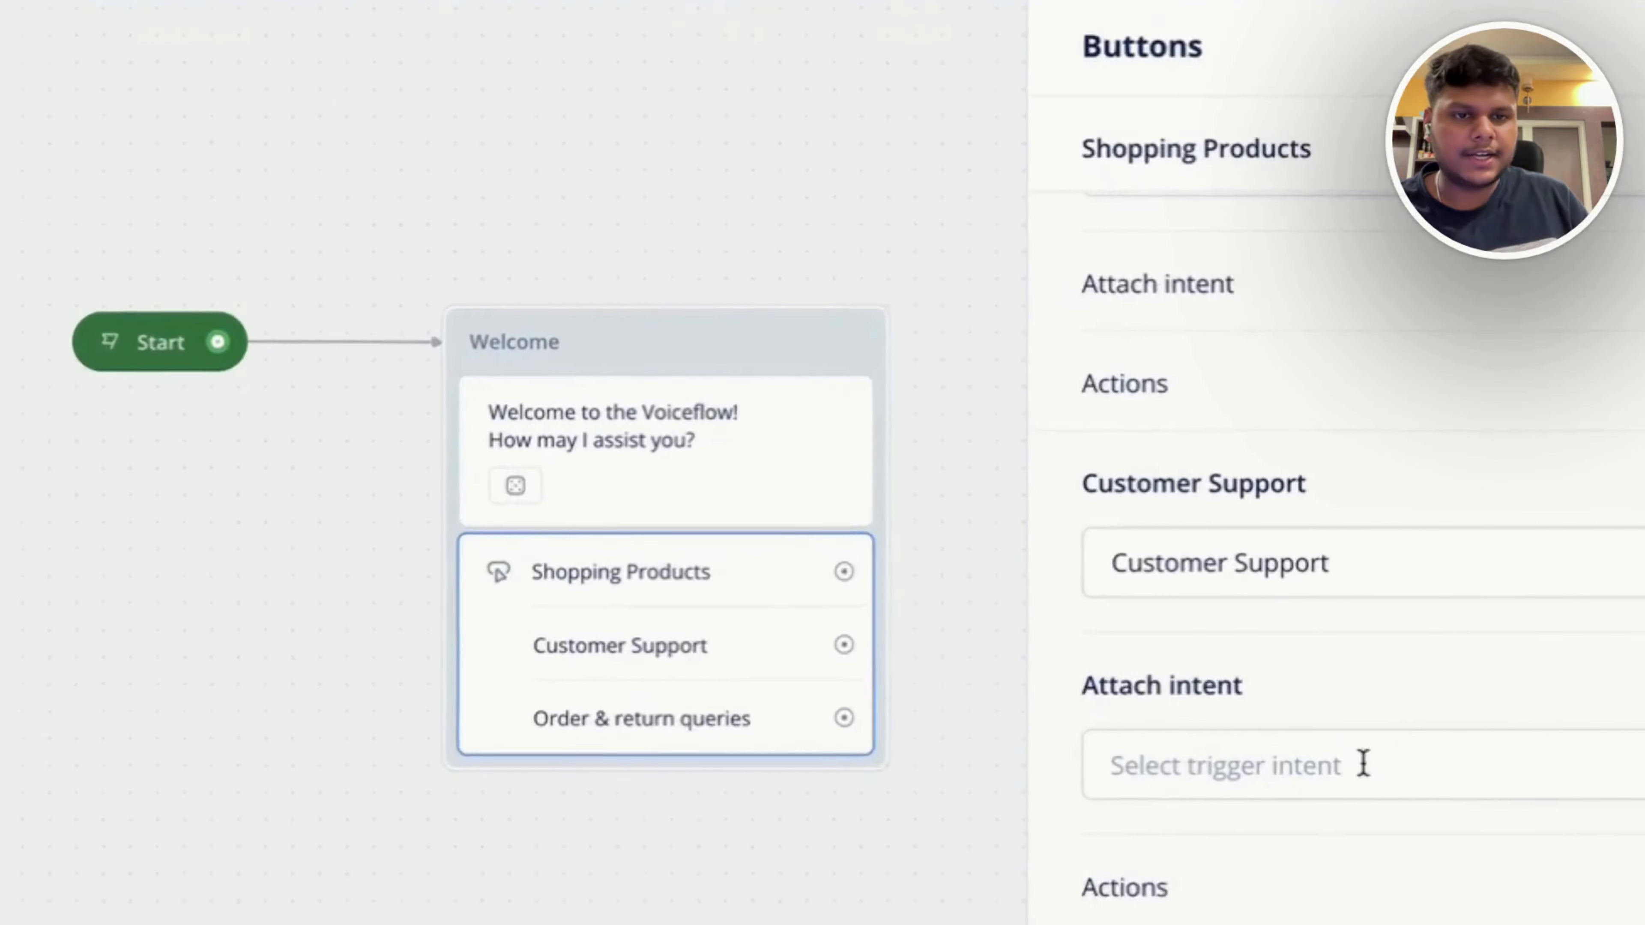
pyautogui.click(1315, 649)
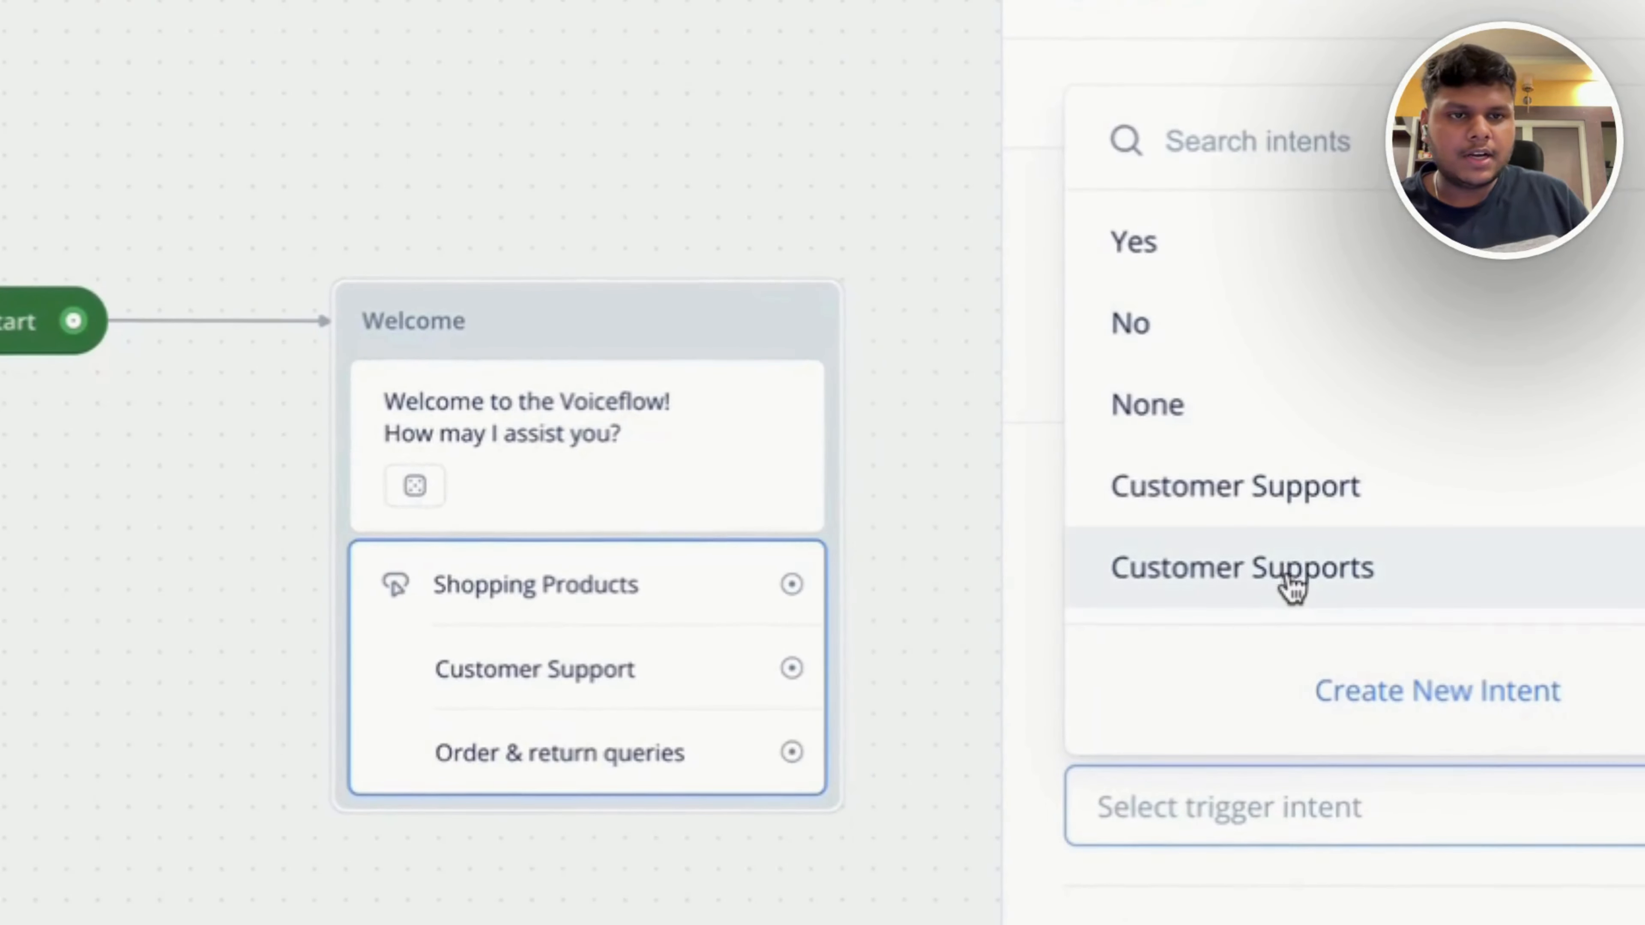
pyautogui.click(1250, 540)
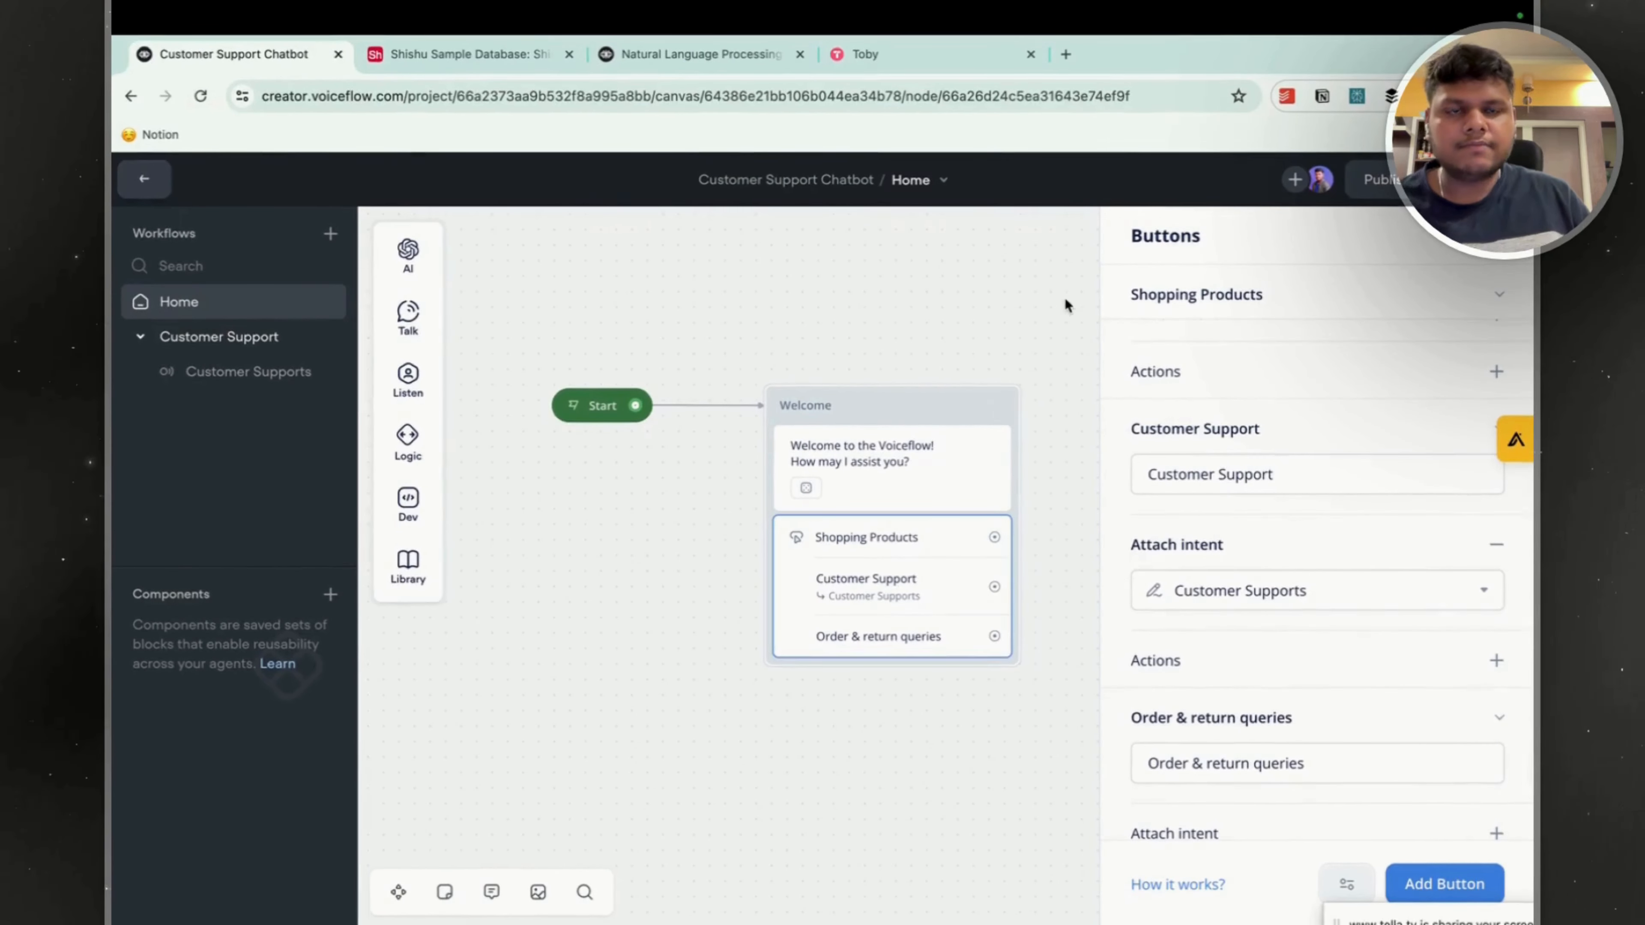
# Link the Customer Support button's output to an intent action that targets "Customer Supports" in the Customer Support workflow.
pyautogui.moveTo(994, 586); pyautogui.dragTo(1107, 586)
pyautogui.moveTo(1203, 872)
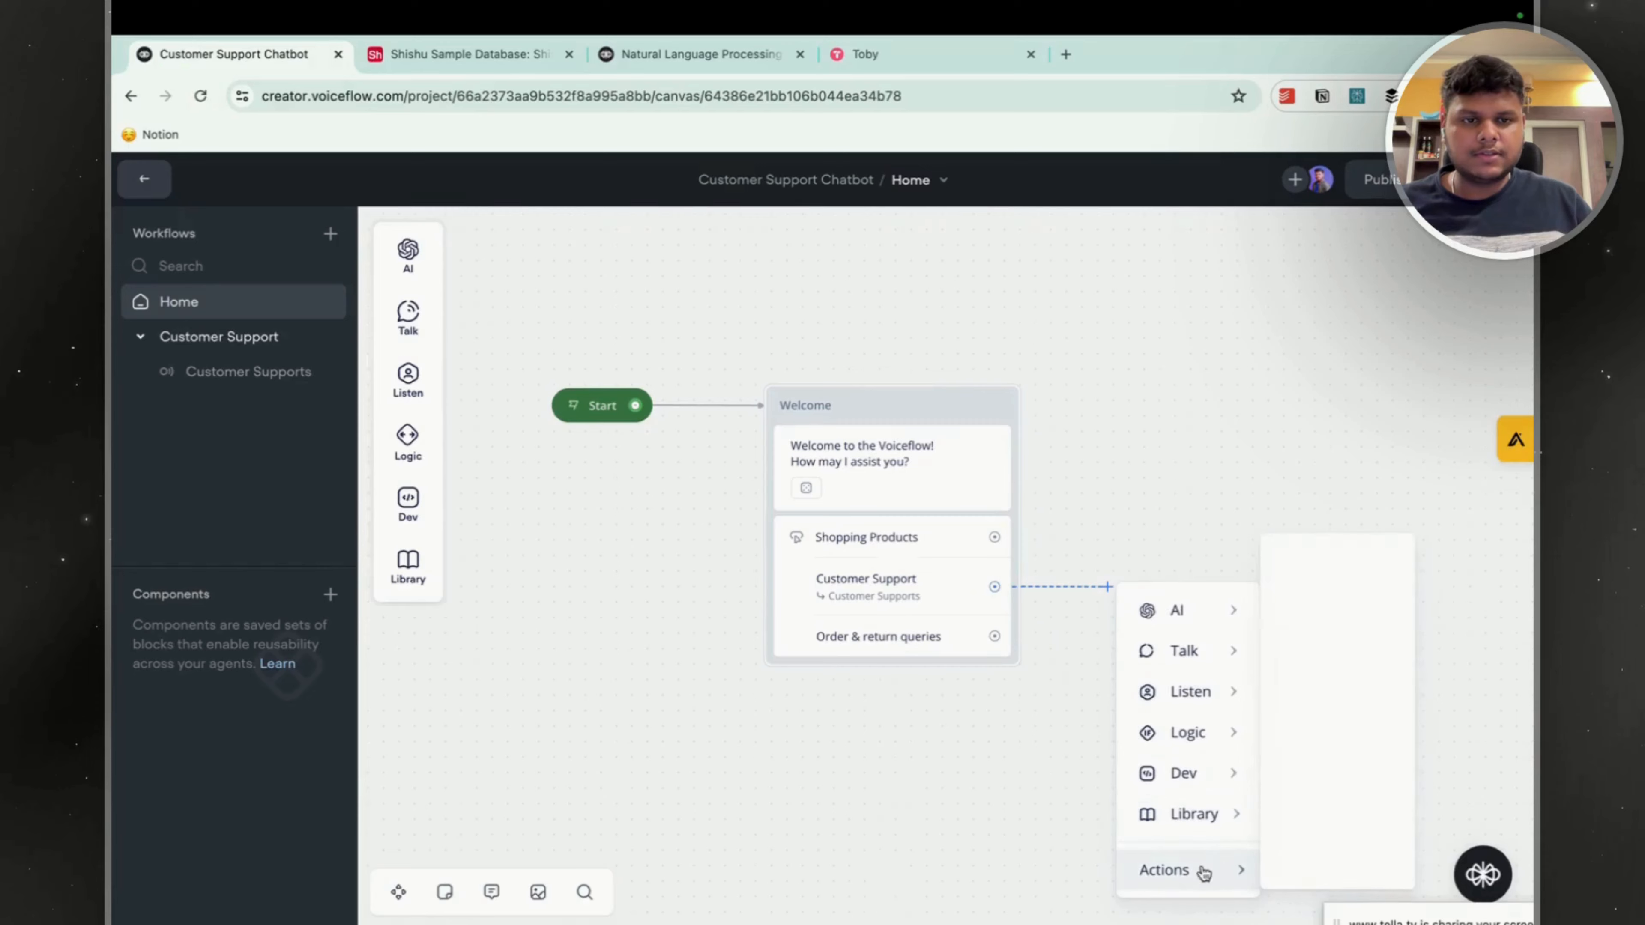
pyautogui.click(1366, 601)
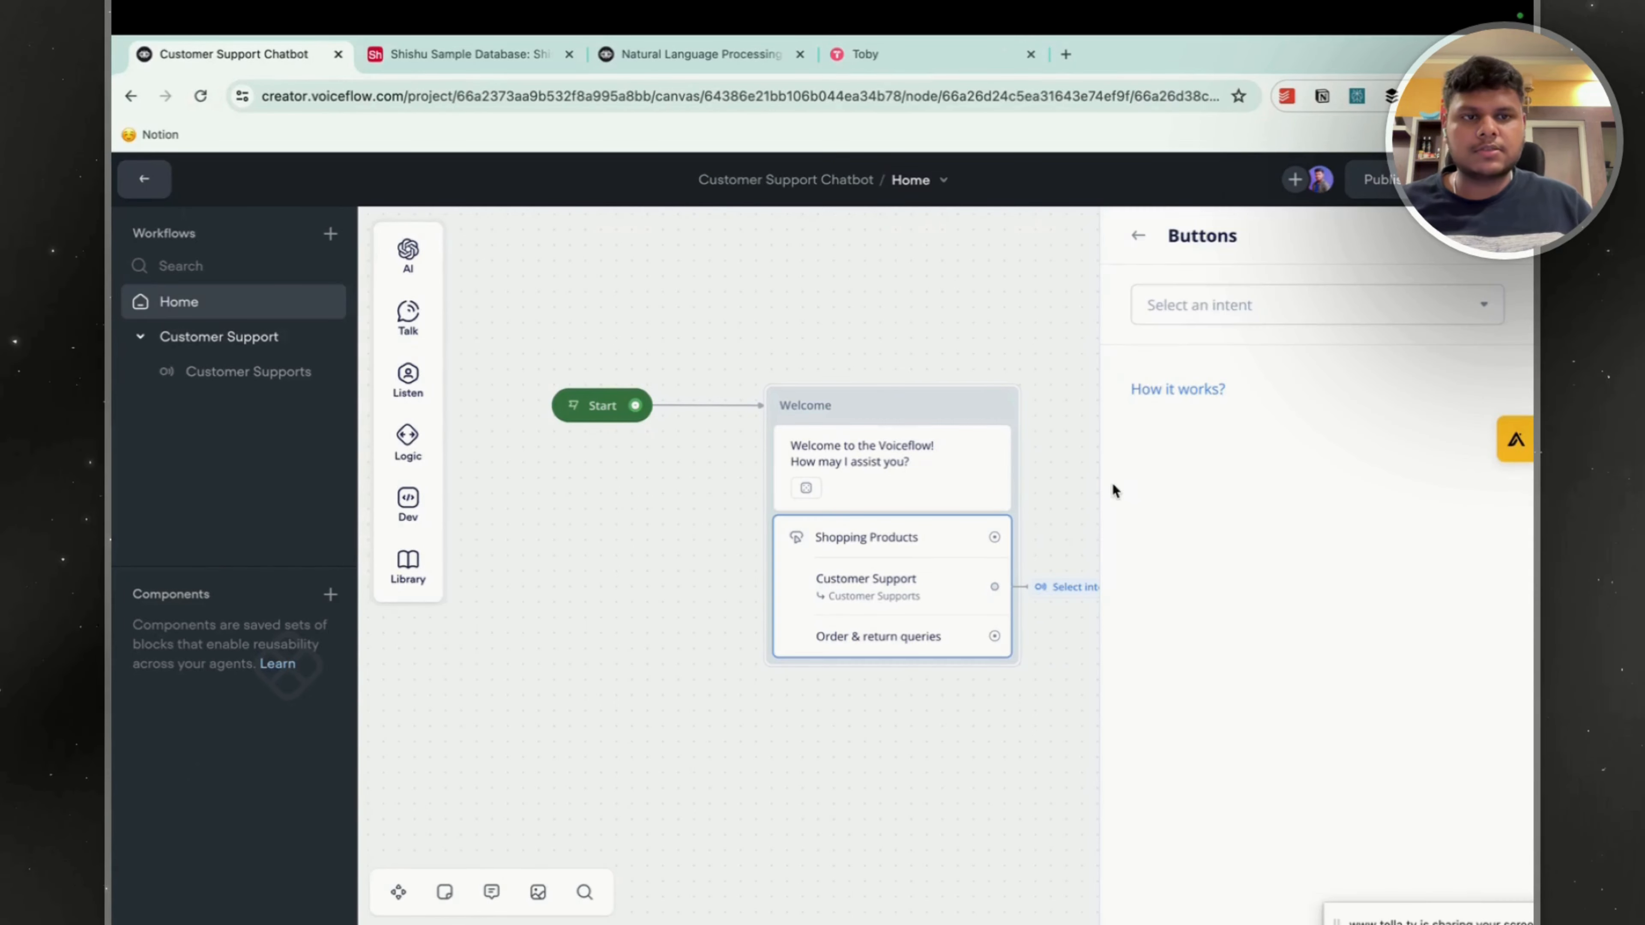
pyautogui.click(1245, 300)
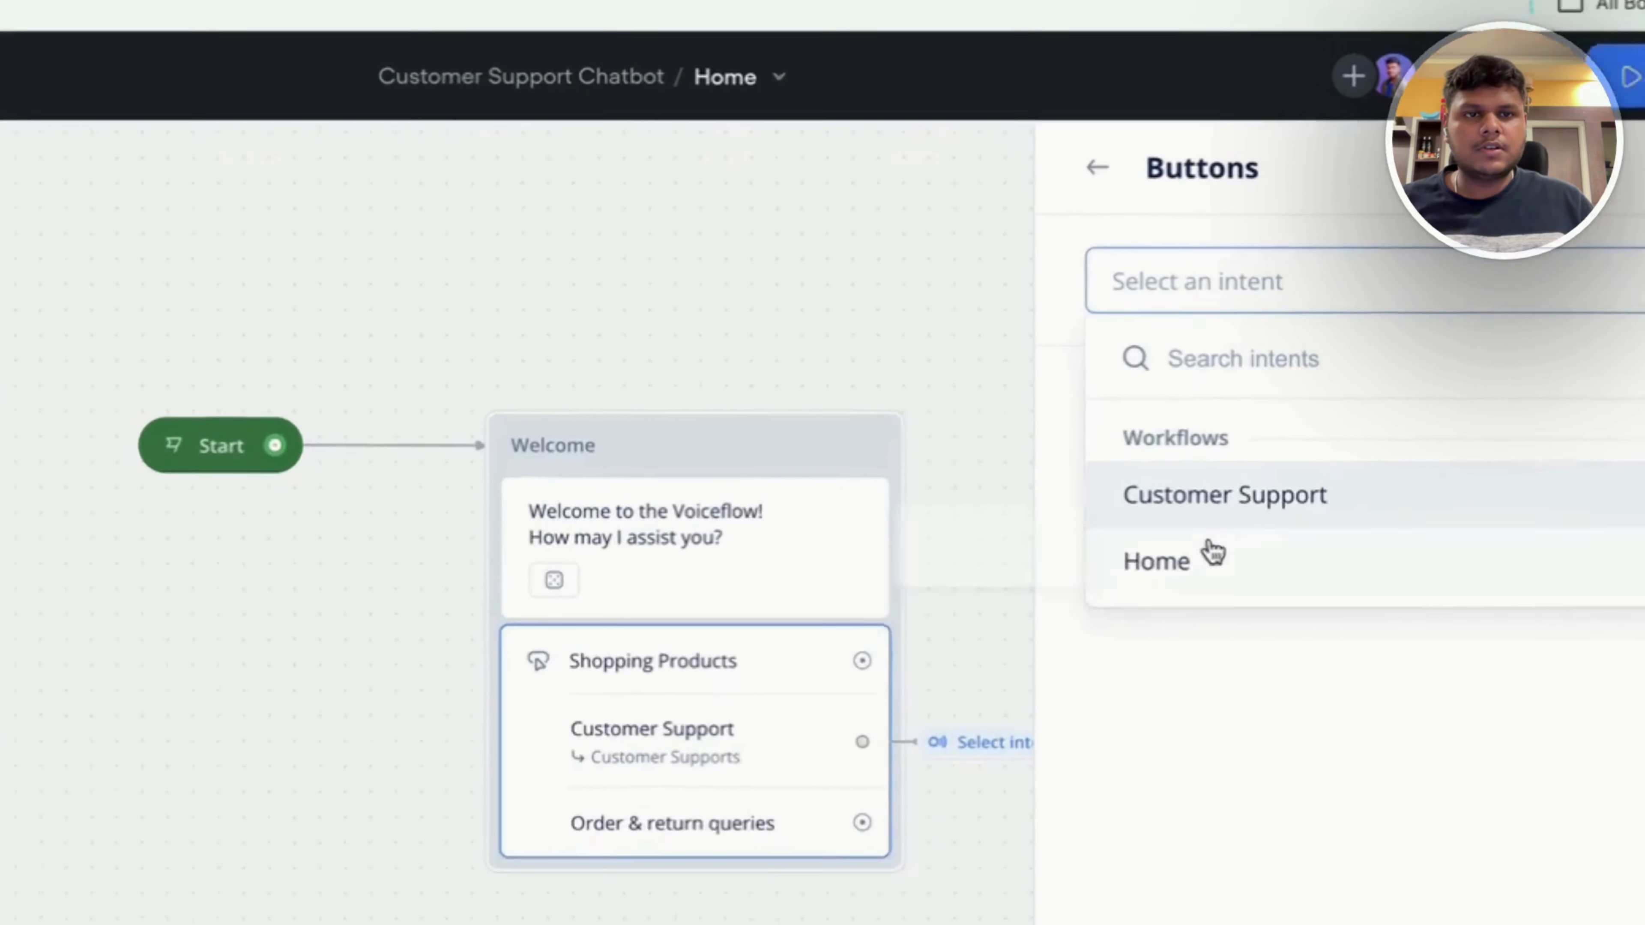
pyautogui.moveTo(1229, 494)
pyautogui.click(925, 545)
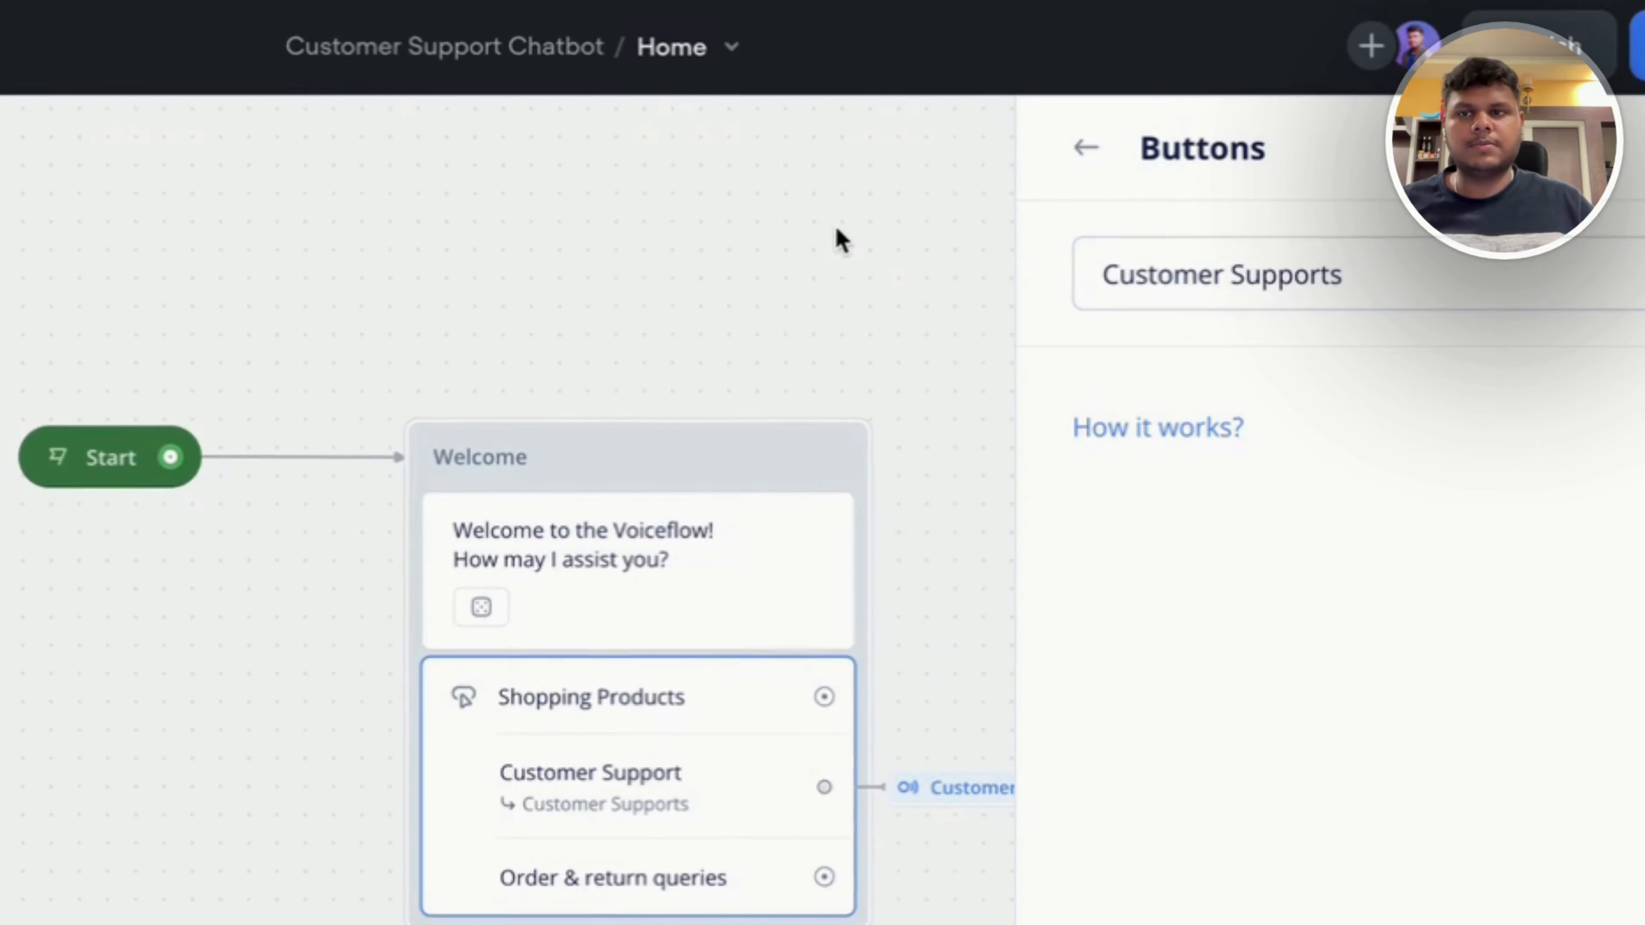
pyautogui.click(809, 236)
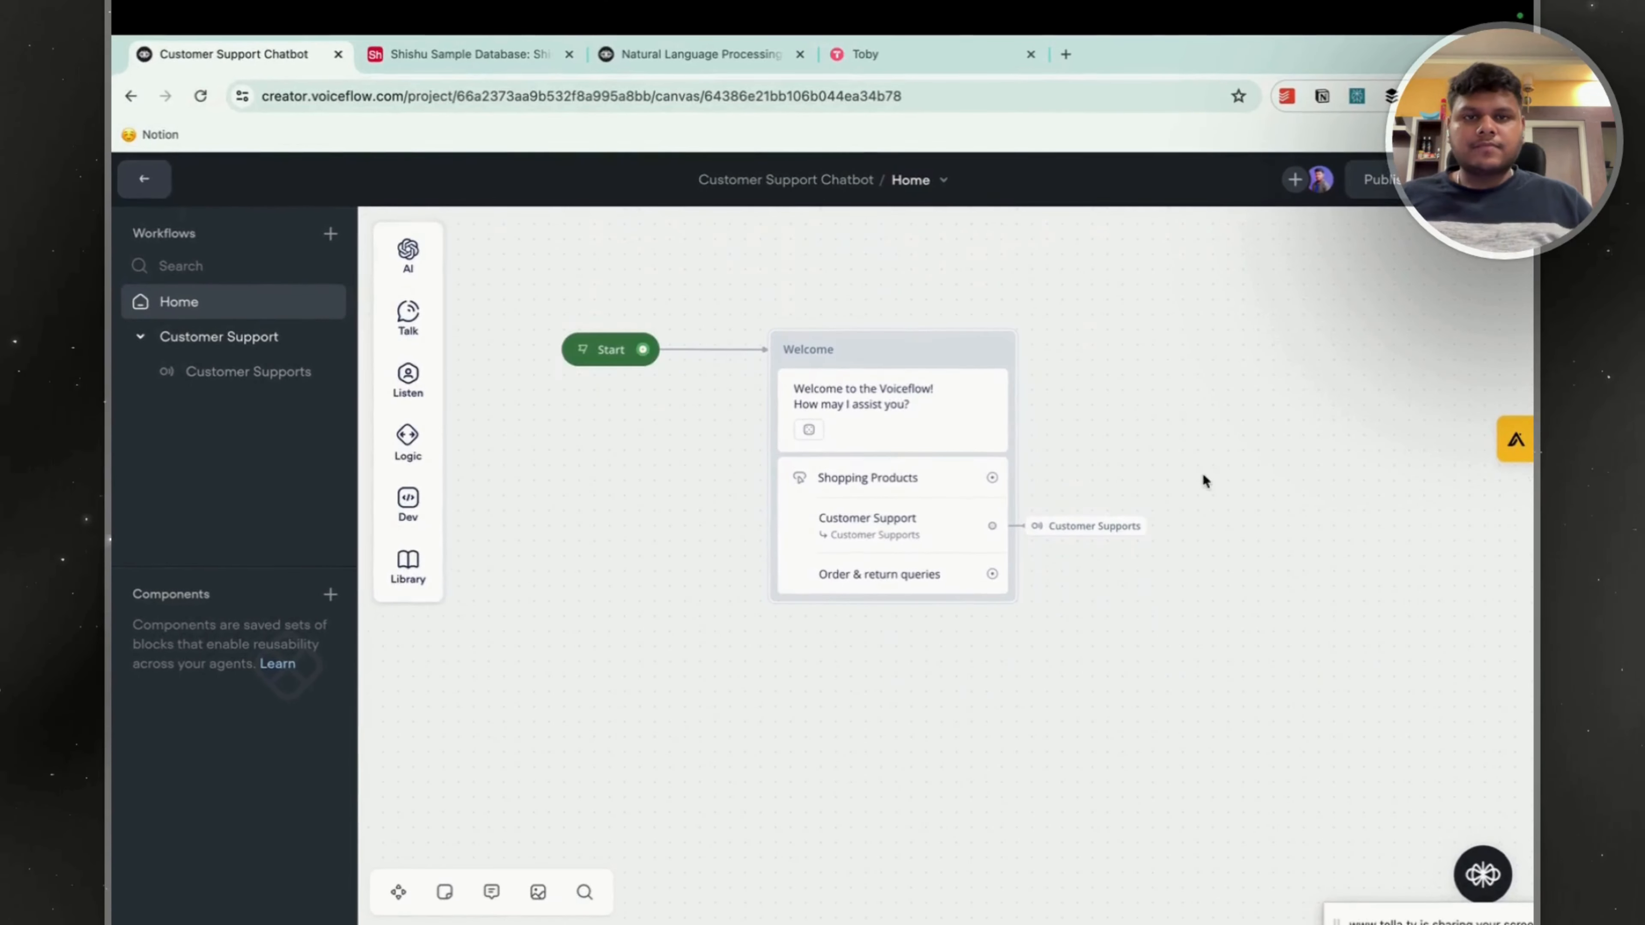
pyautogui.scroll(-1, 1197, 414)
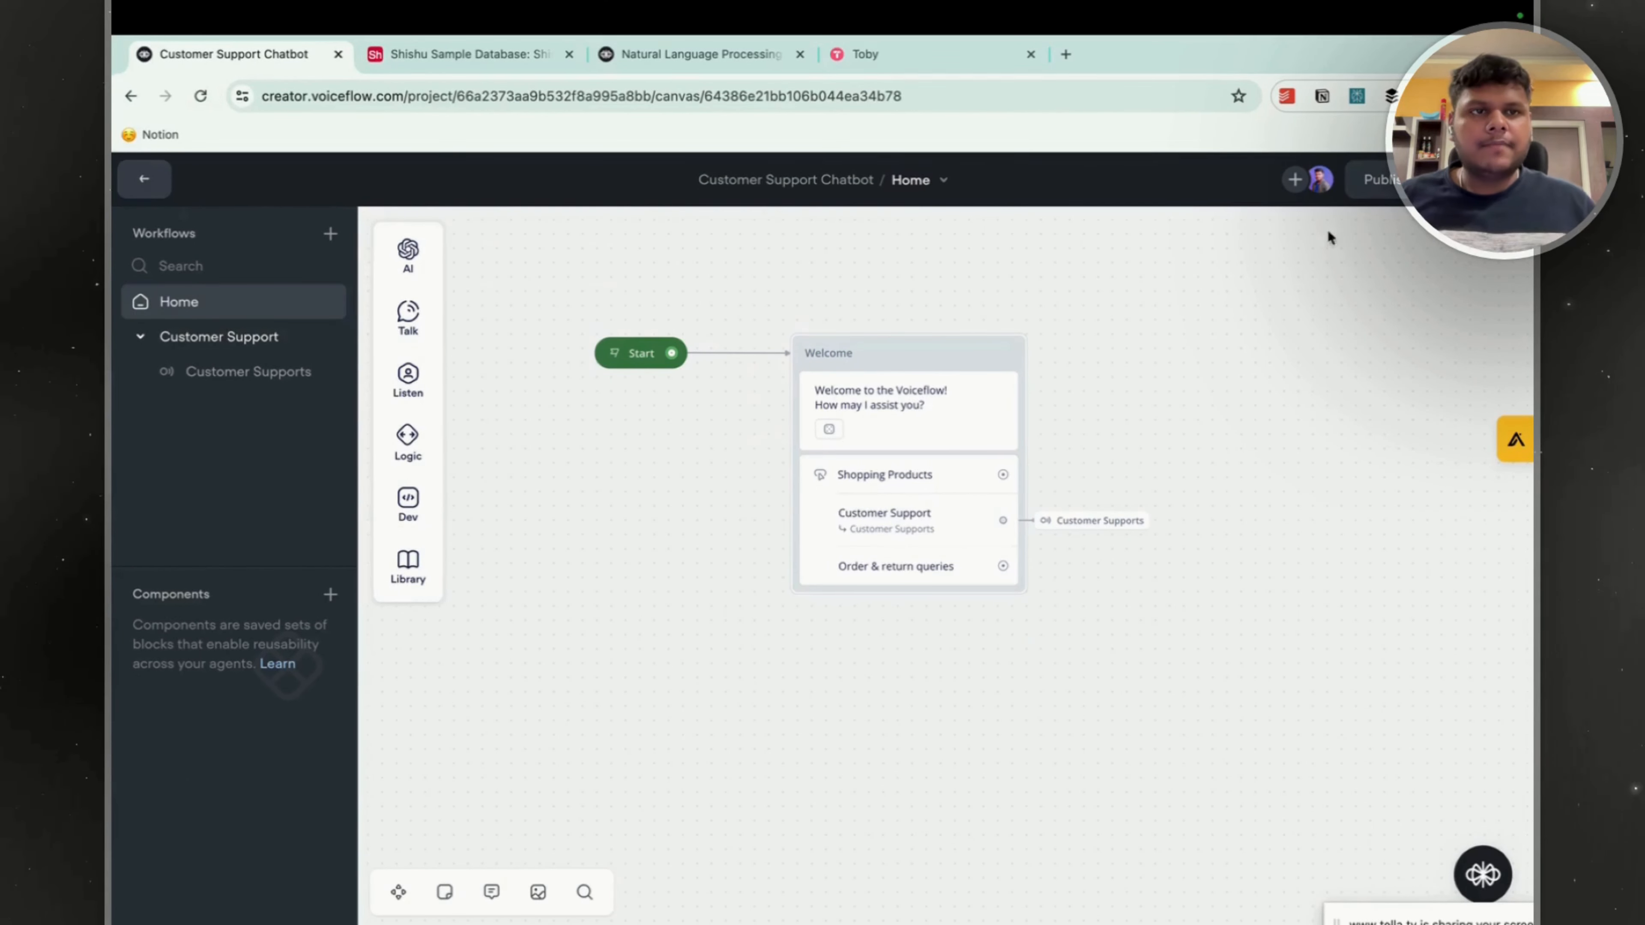
# Run a test of the agent and choose the Customer Support option in the dialog.
pyautogui.click(1483, 180)
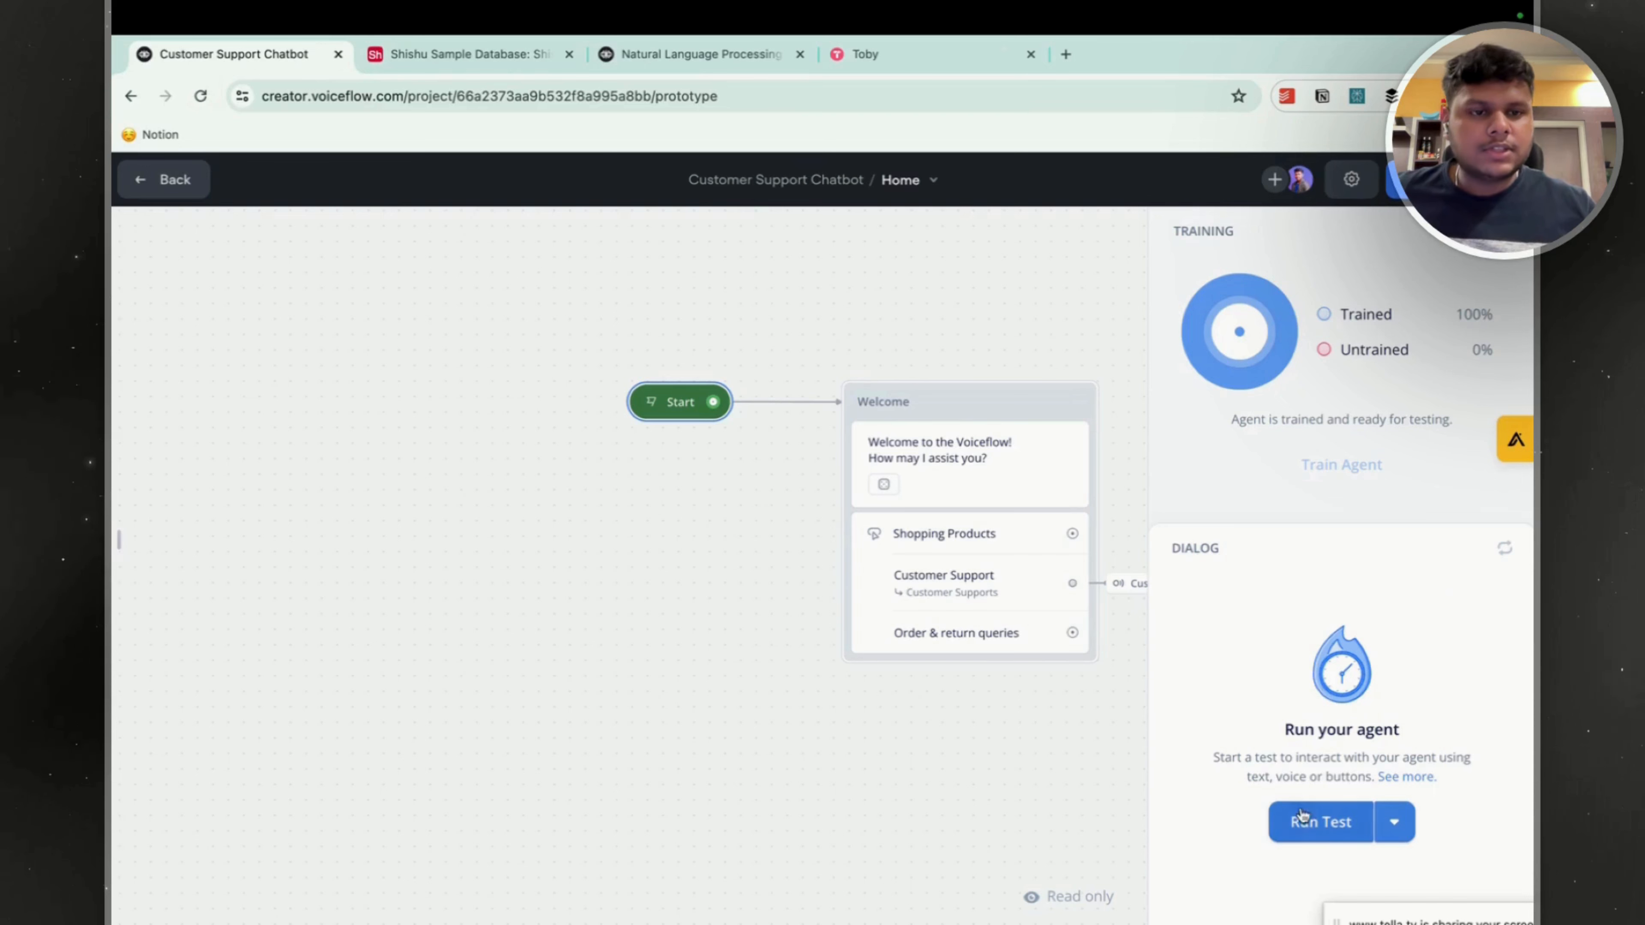
pyautogui.click(1303, 815)
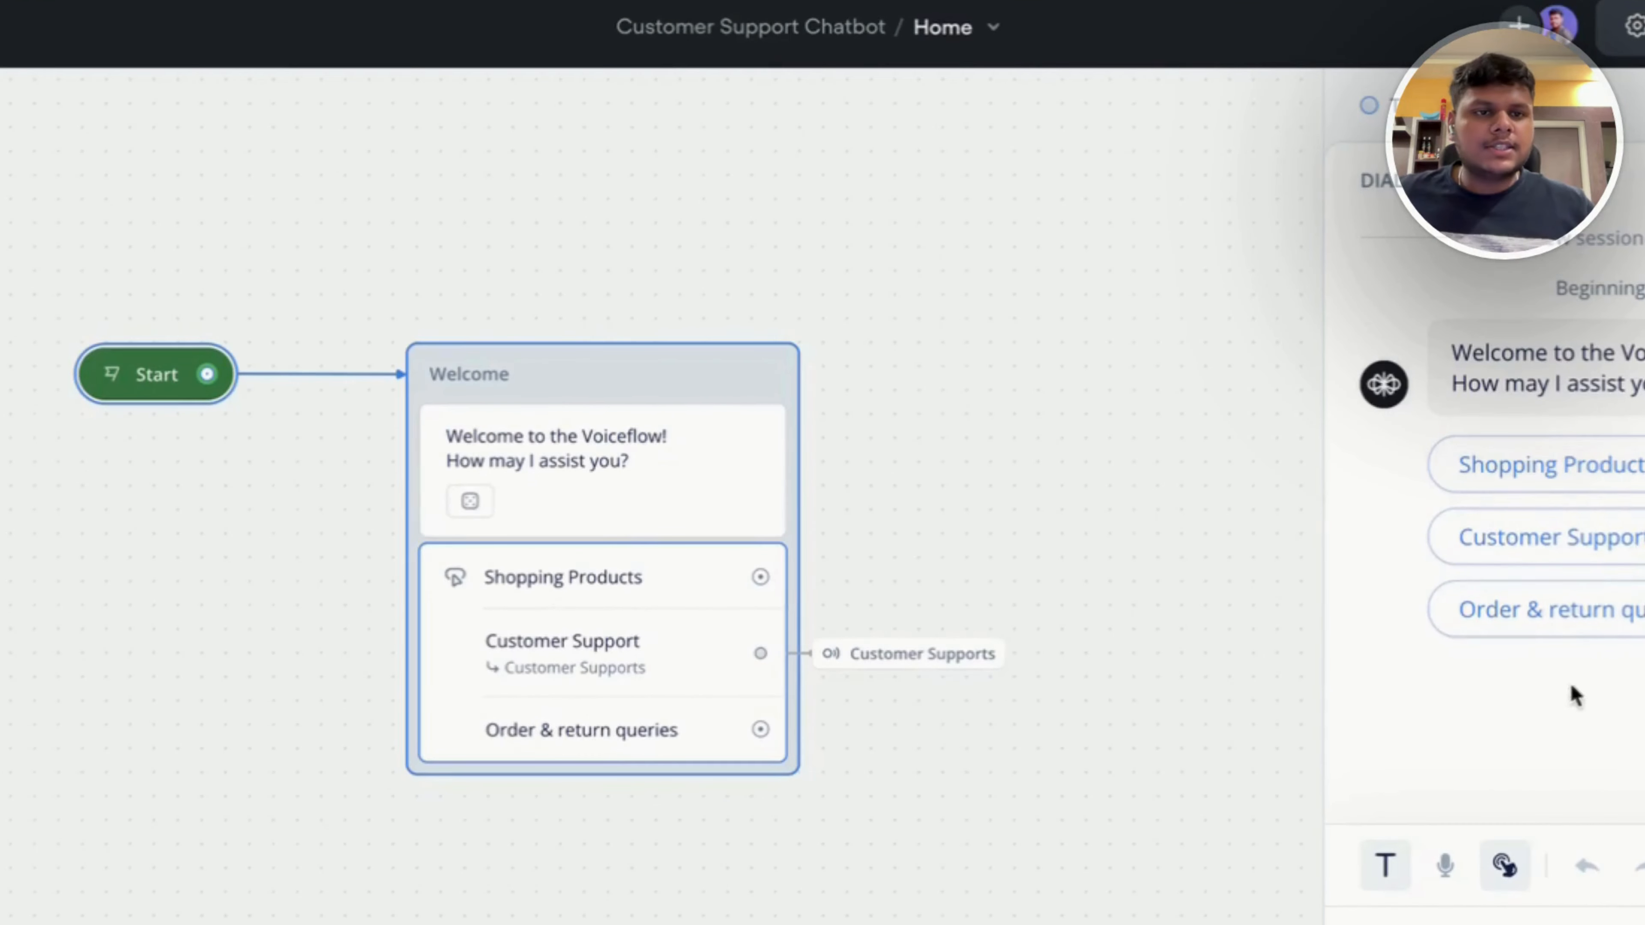
pyautogui.click(1568, 550)
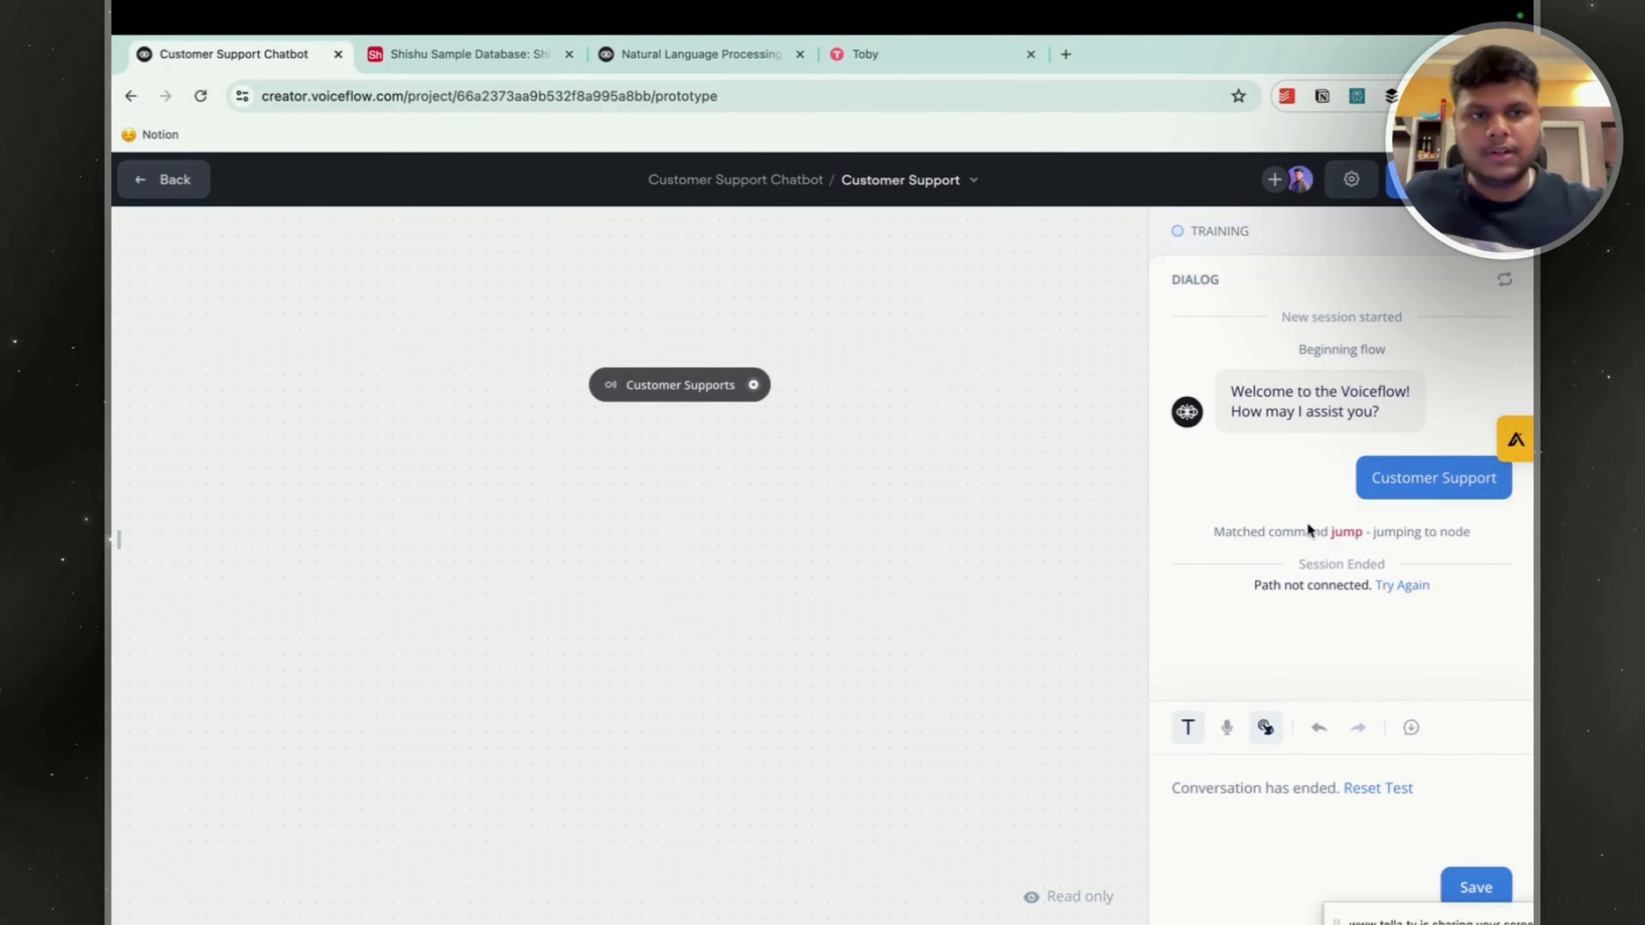
# Reset the test, run it again and send the message "I want customer support help".
pyautogui.click(1396, 786)
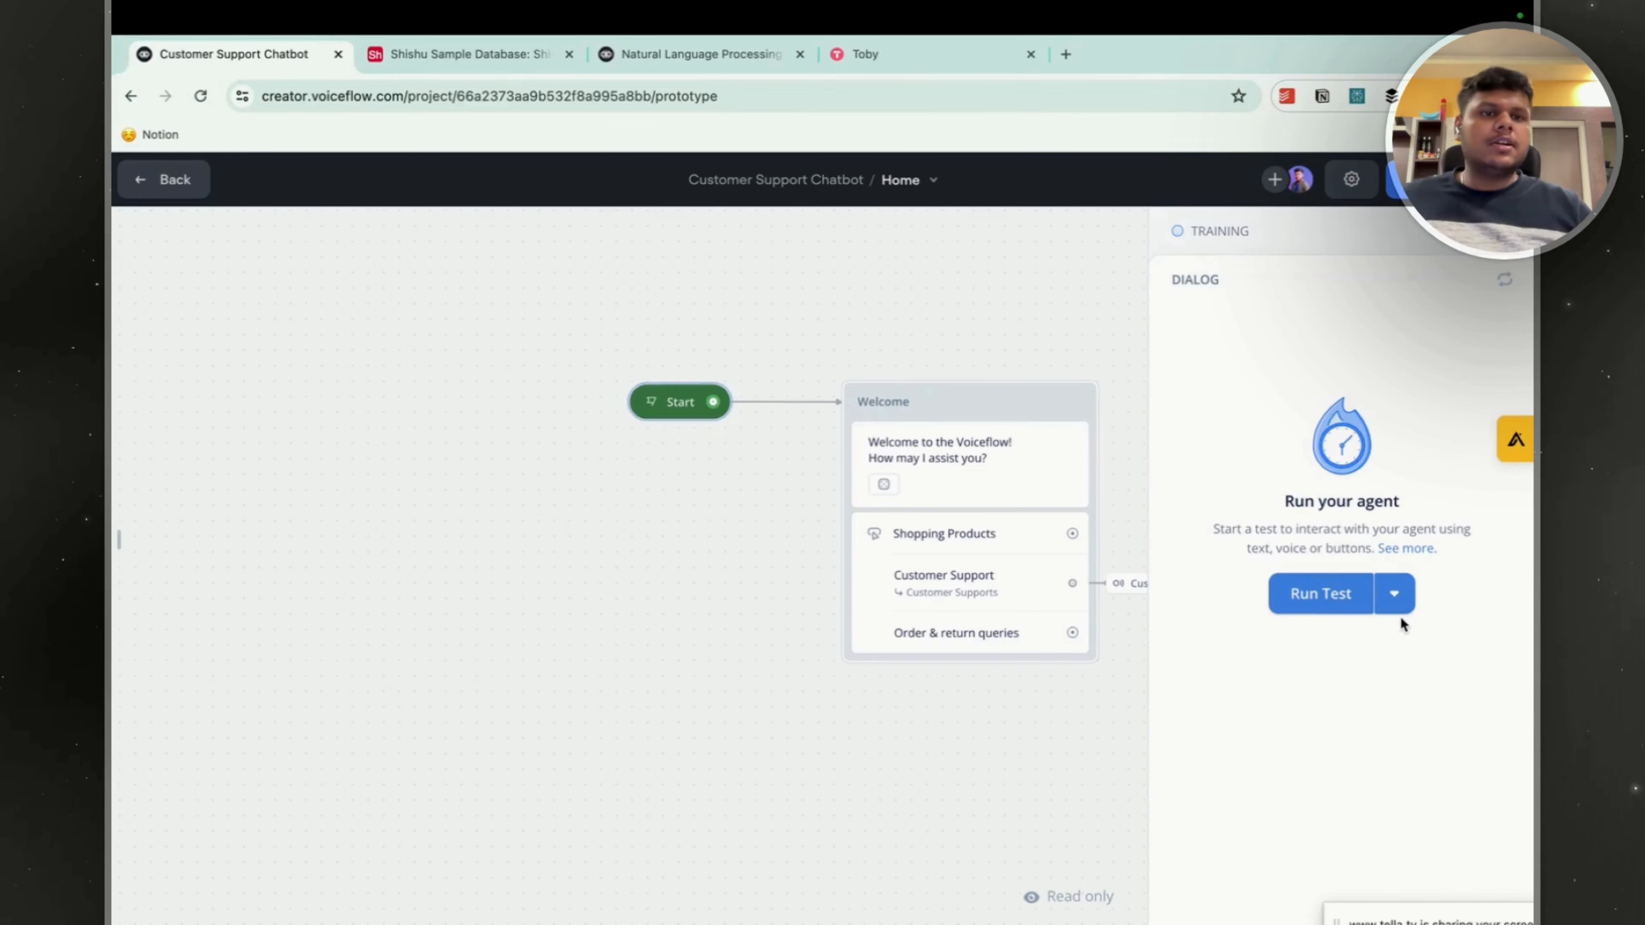
pyautogui.click(1301, 586)
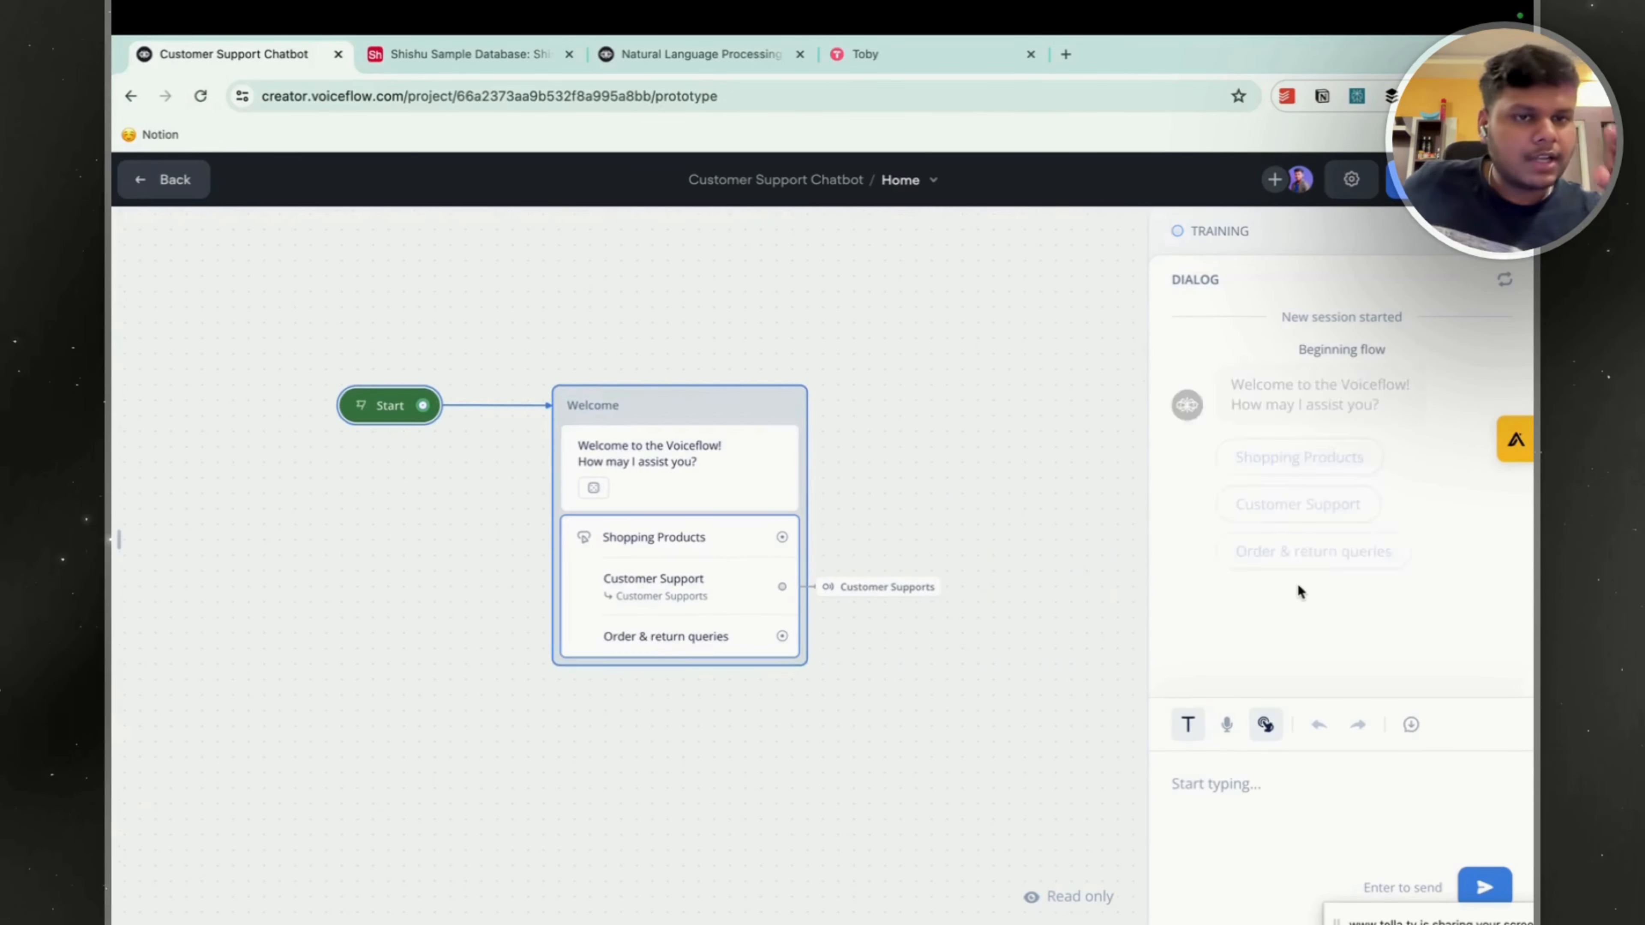
pyautogui.click(1249, 784)
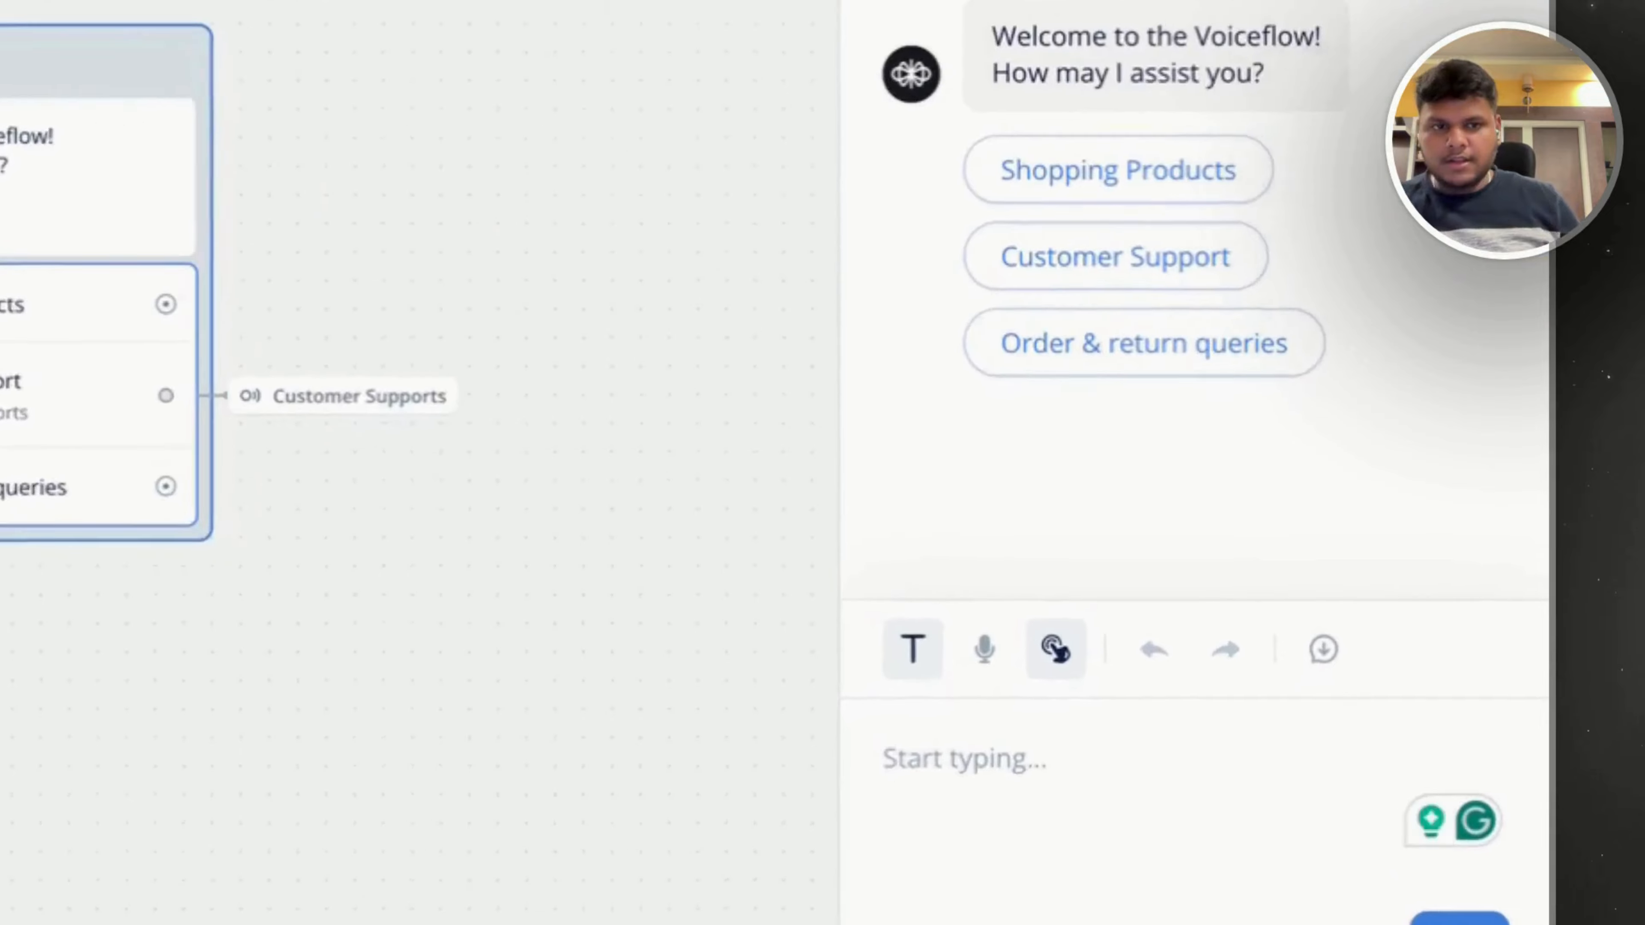
pyautogui.write('I want')
pyautogui.press('BackSpace')
pyautogui.press('BackSpace')
pyautogui.press('BackSpace')
pyautogui.press('BackSpace')
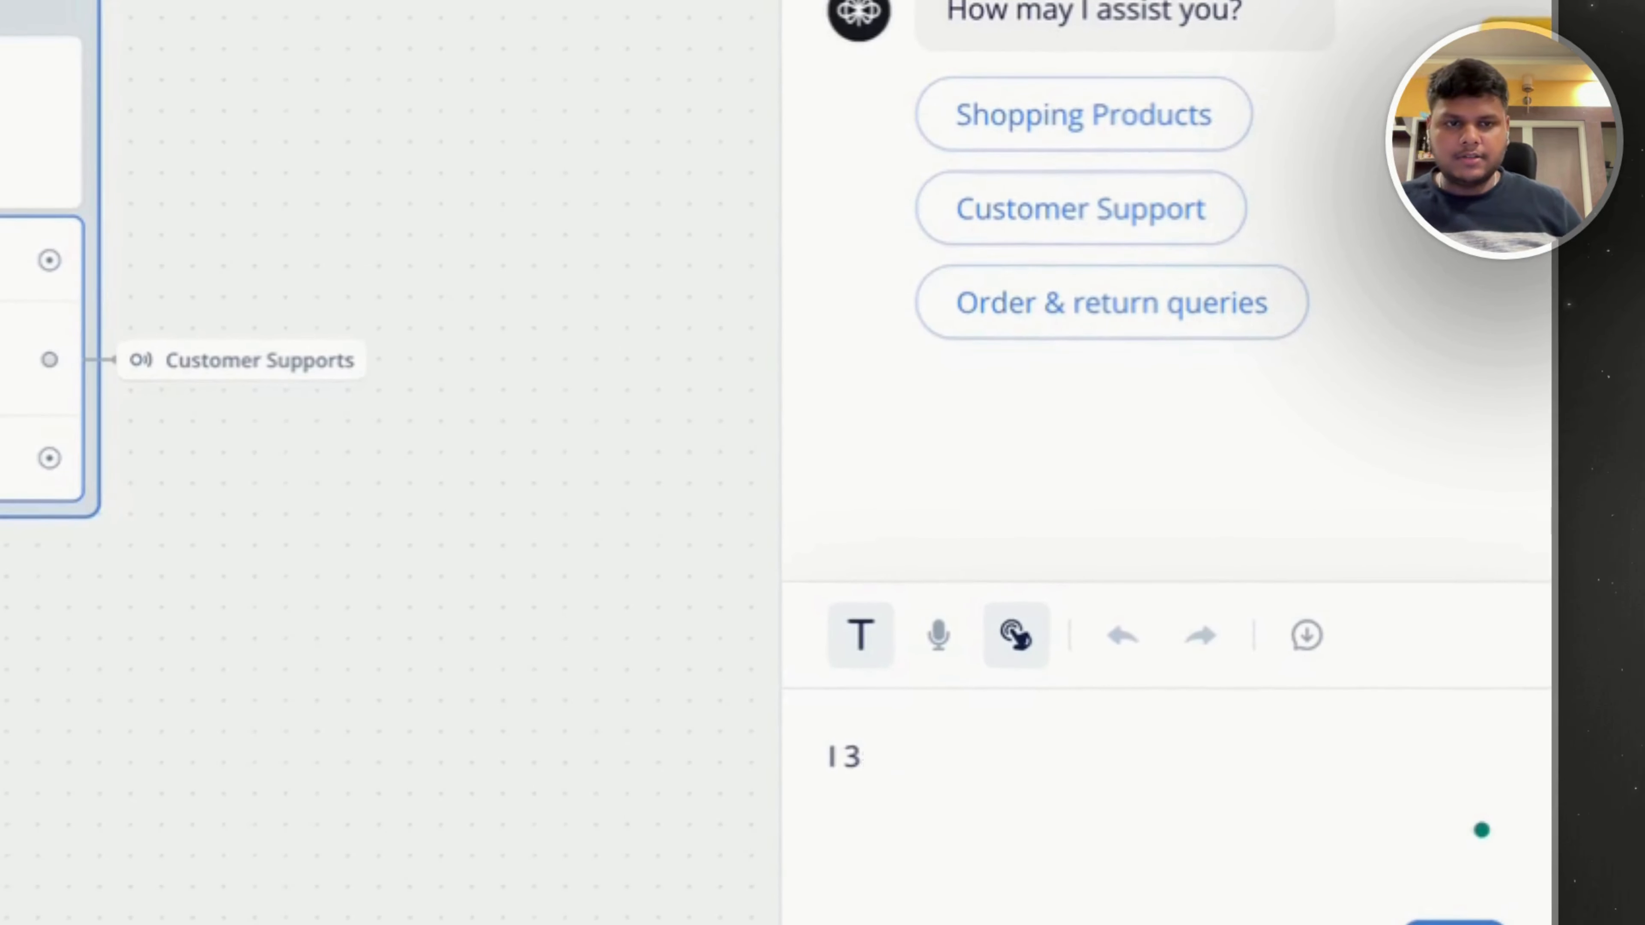
pyautogui.write('want custo')
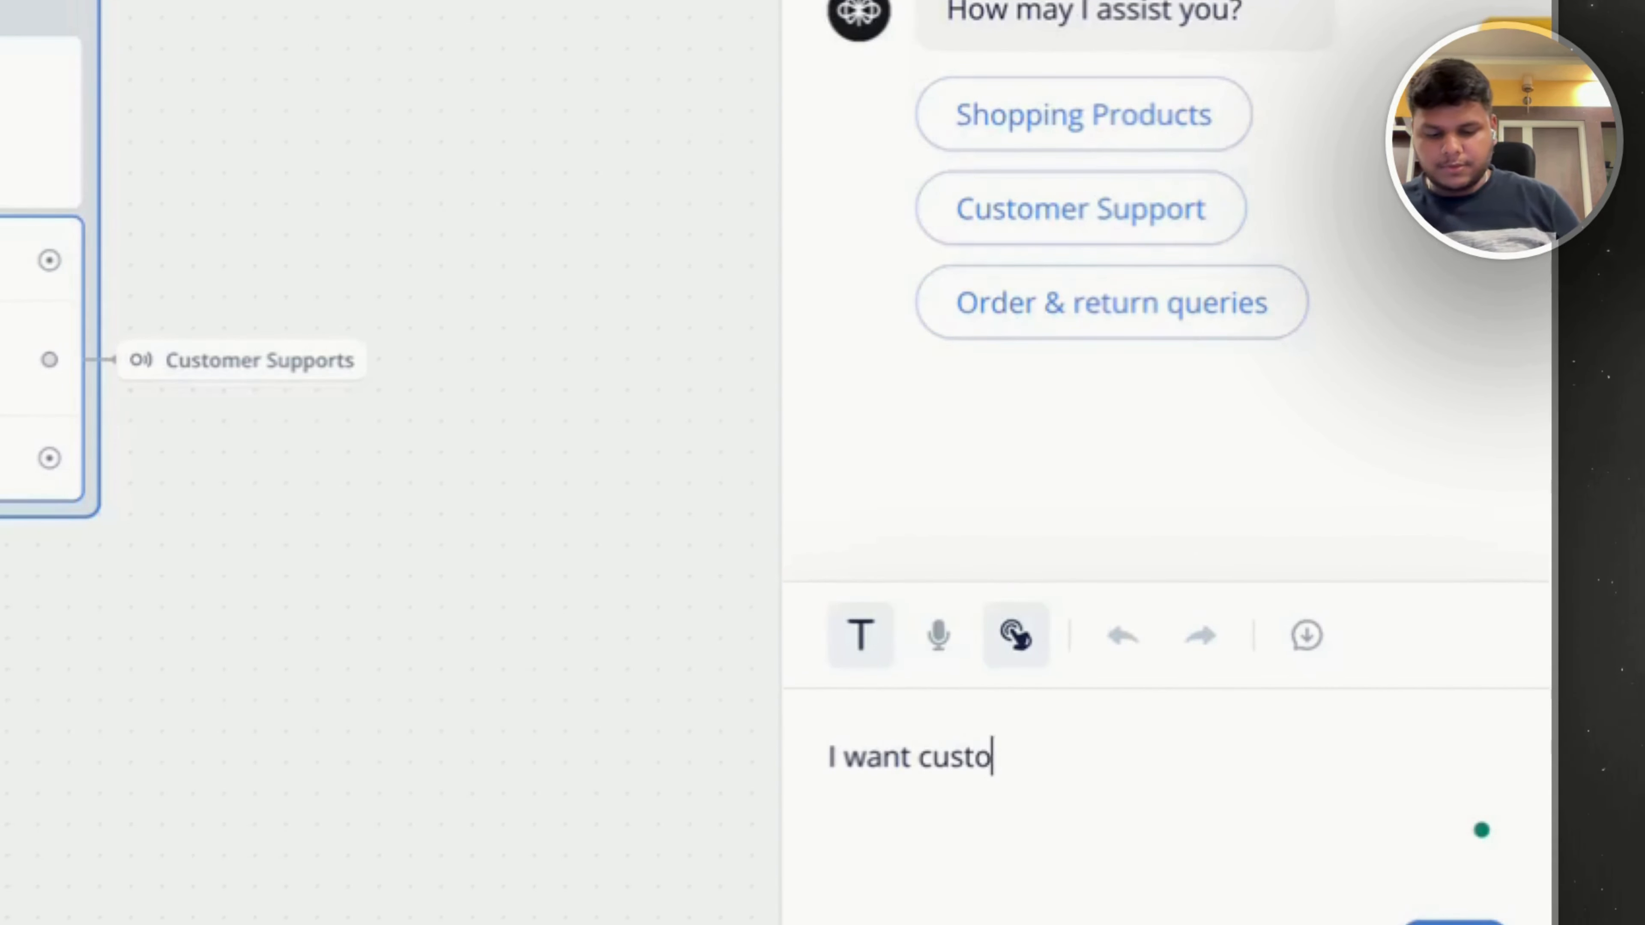
pyautogui.write('mer support help')
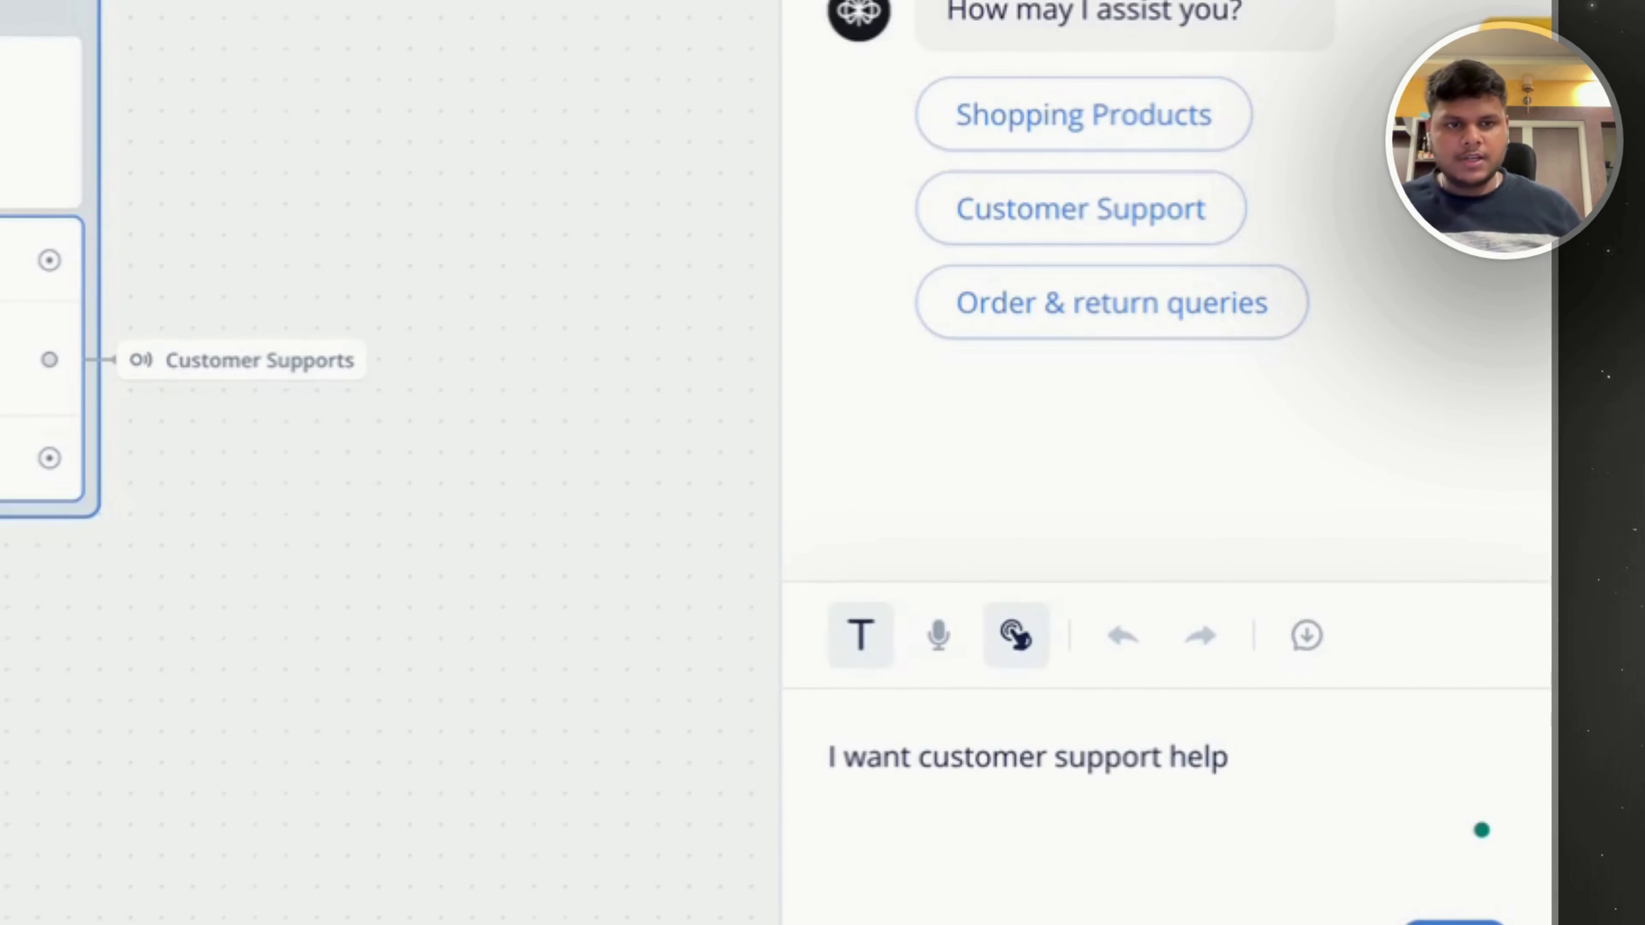
pyautogui.press('Return')
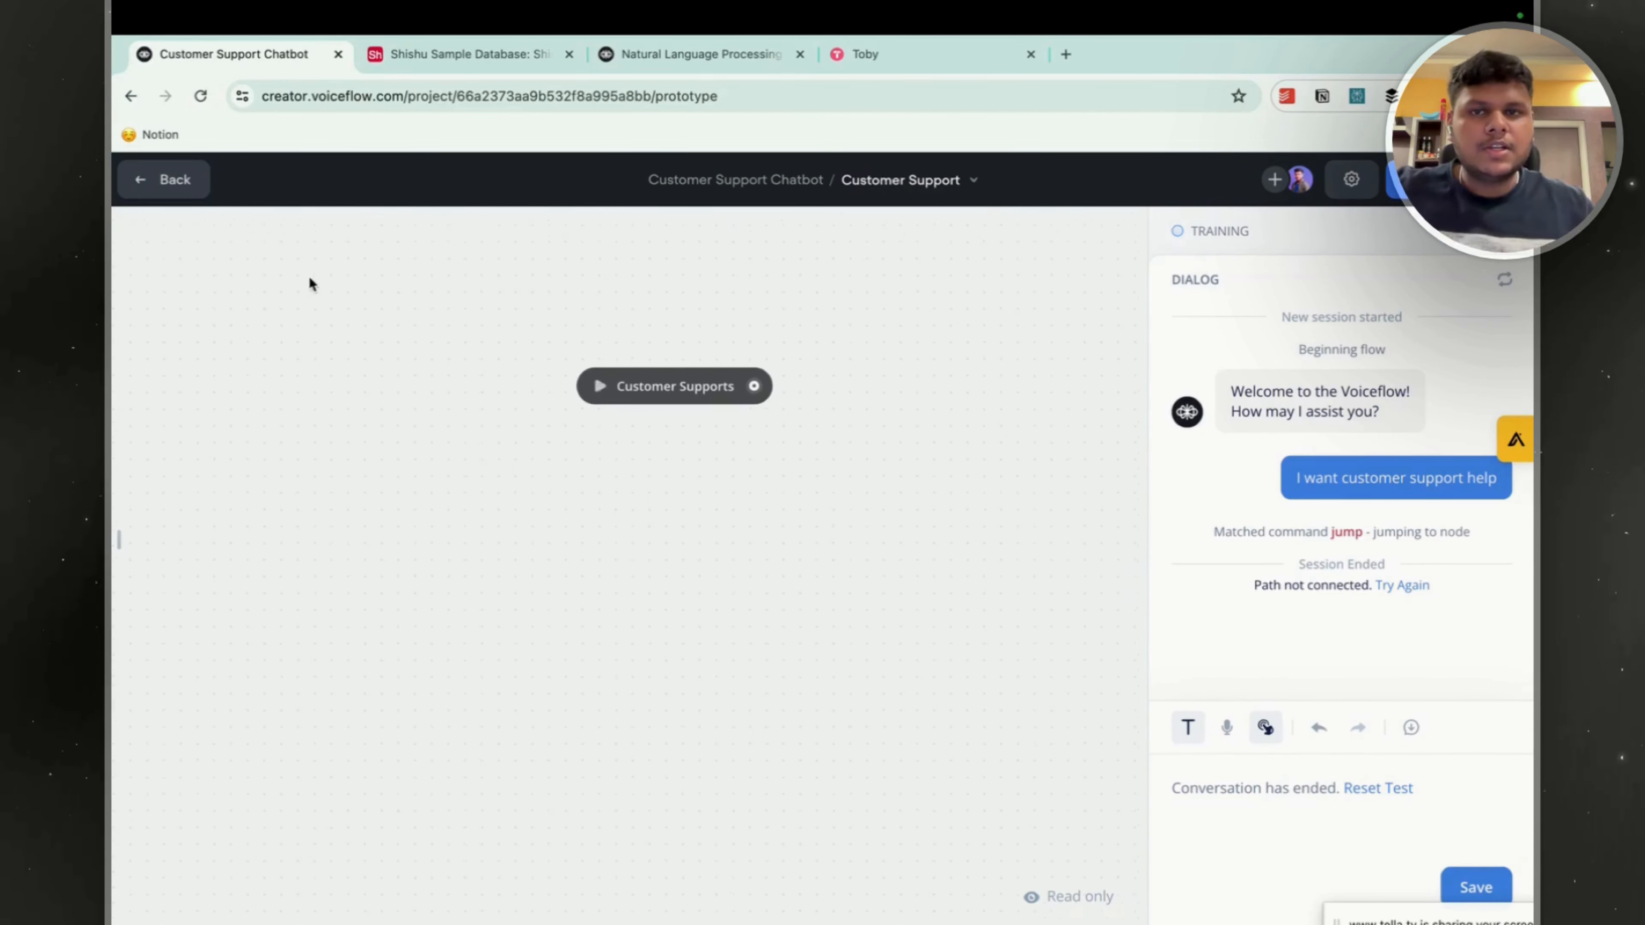
# Leave the test and add a connected text block after the Customer Supports trigger in the Customer Support workflow.
pyautogui.click(166, 182)
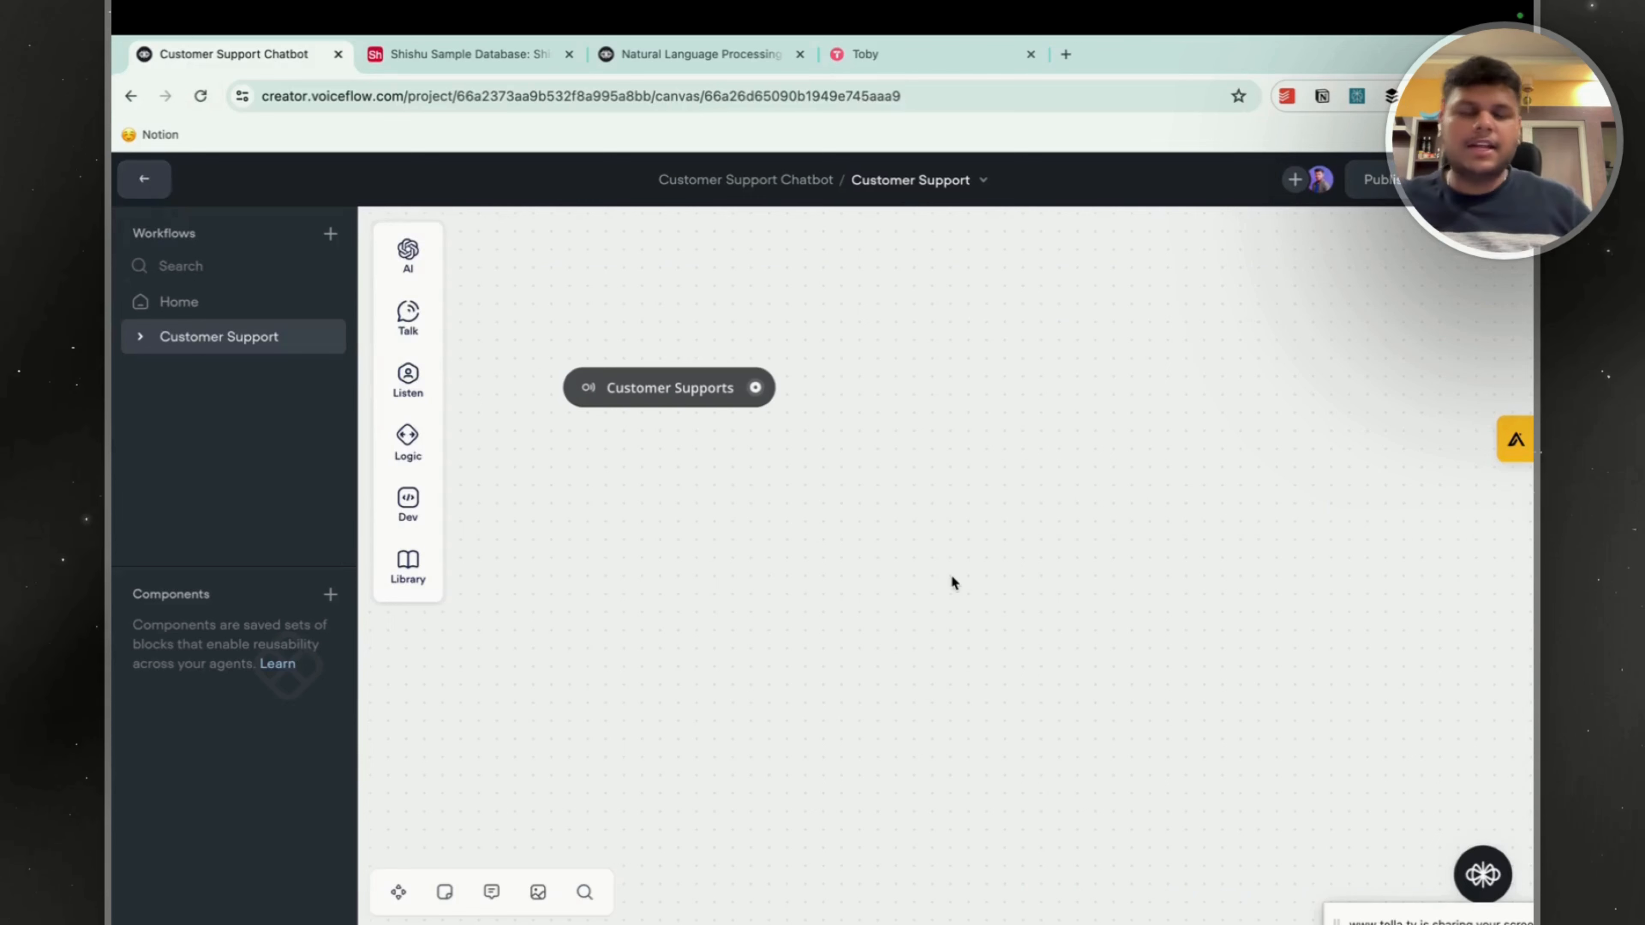
pyautogui.moveTo(802, 289); pyautogui.dragTo(901, 398)
pyautogui.moveTo(953, 448); pyautogui.dragTo(899, 371)
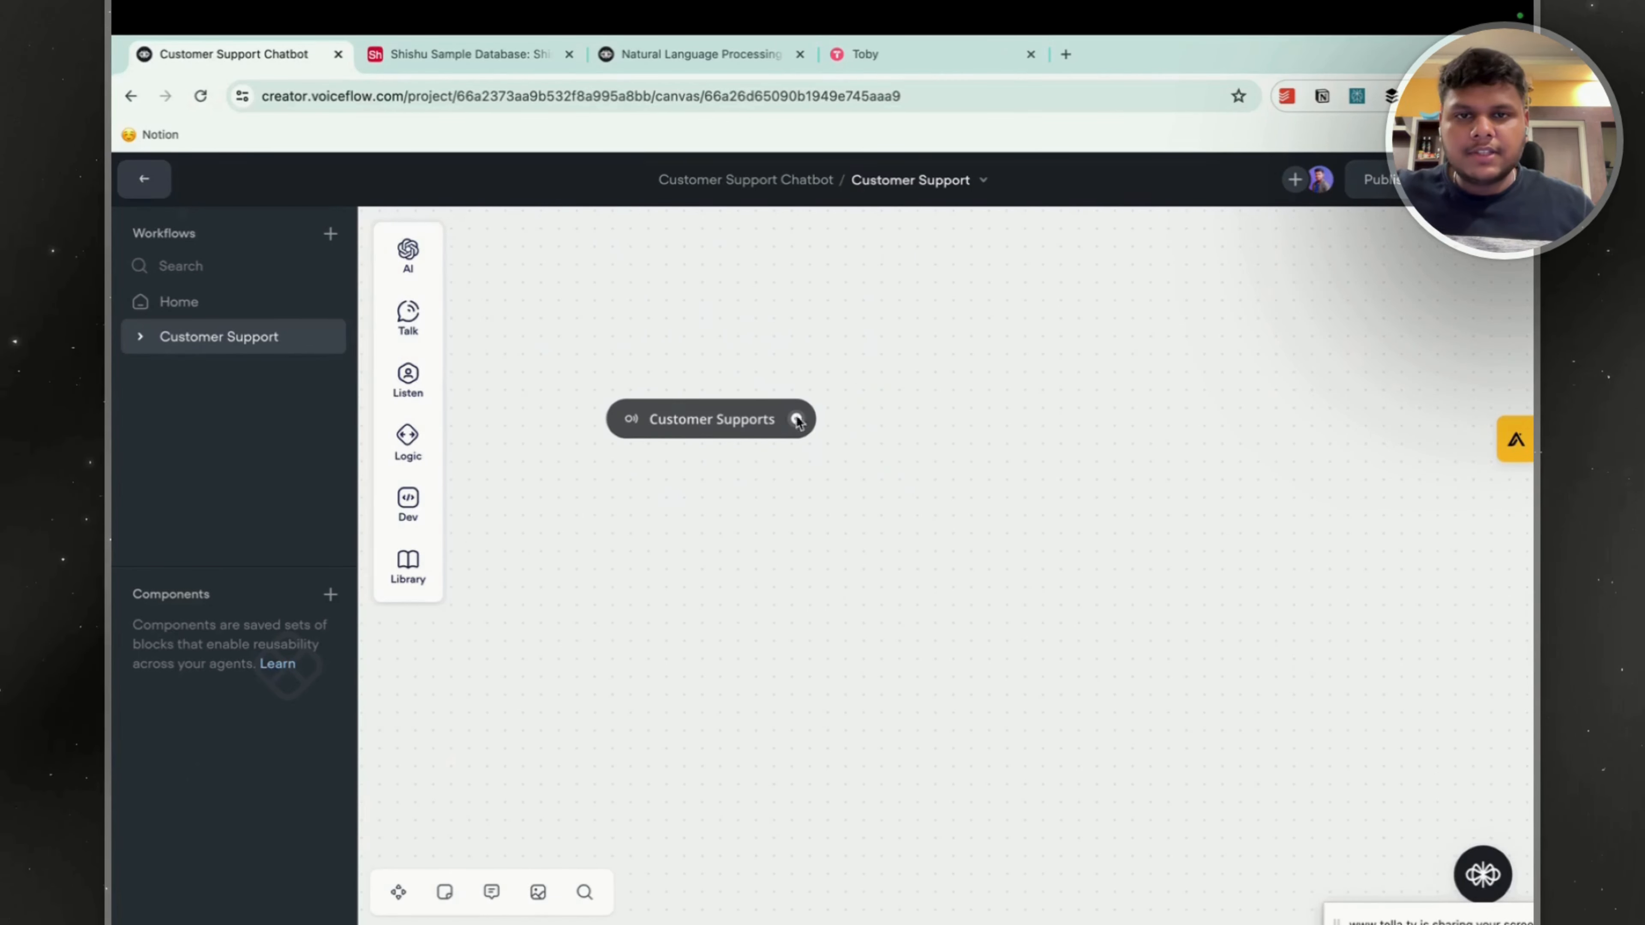
pyautogui.moveTo(798, 421); pyautogui.dragTo(956, 418)
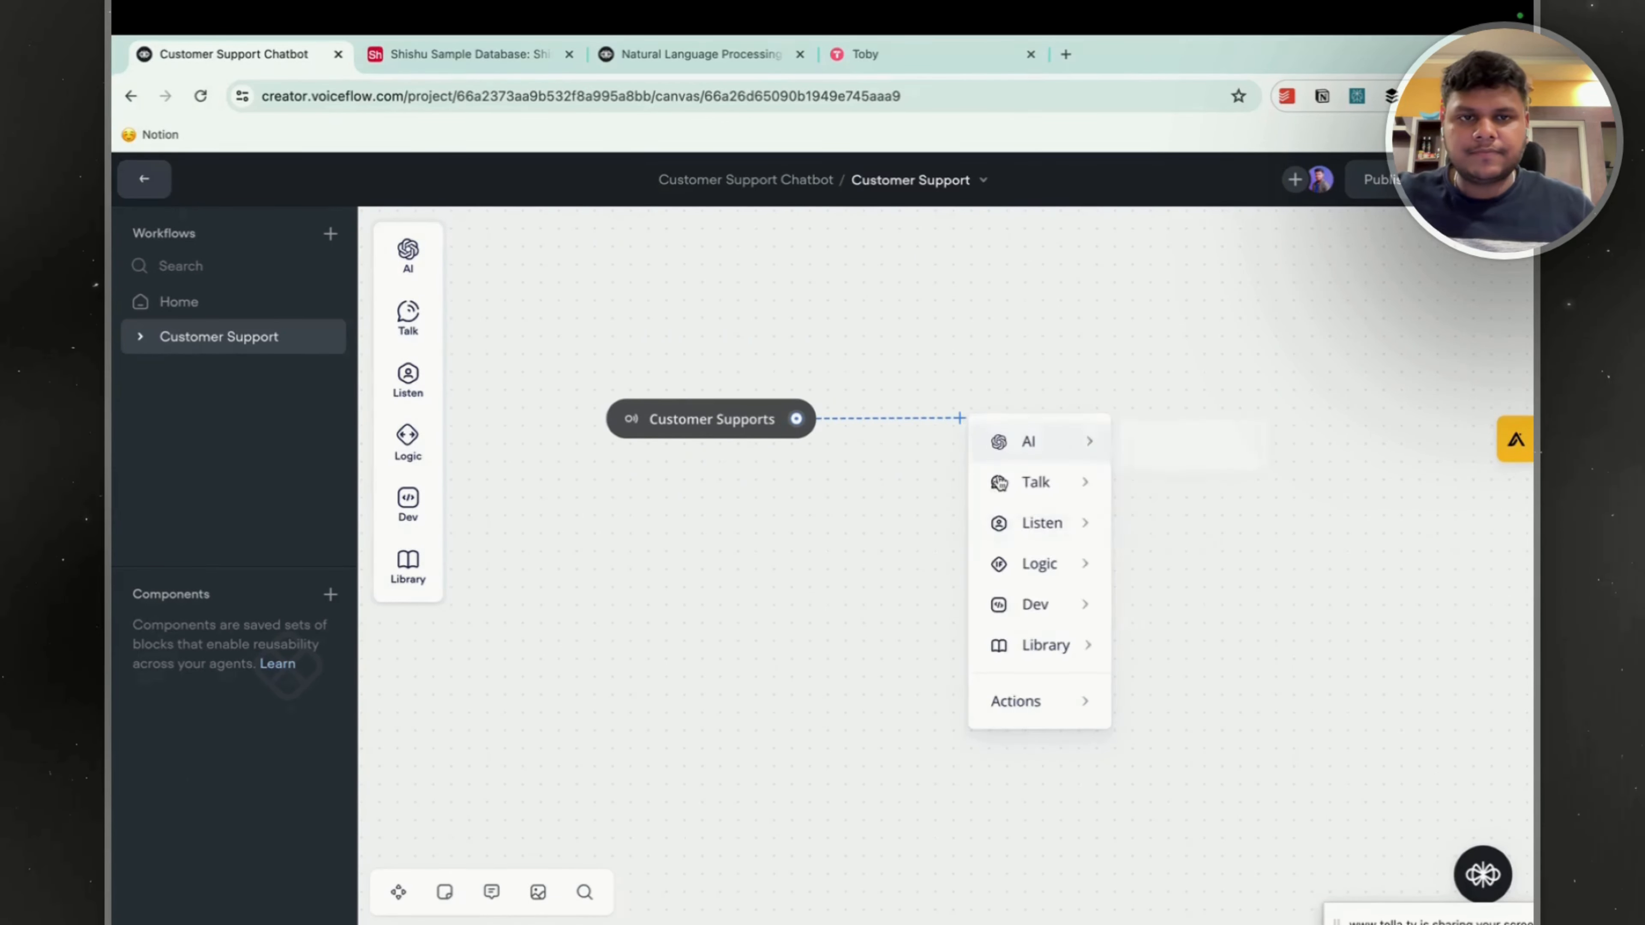
pyautogui.click(1159, 486)
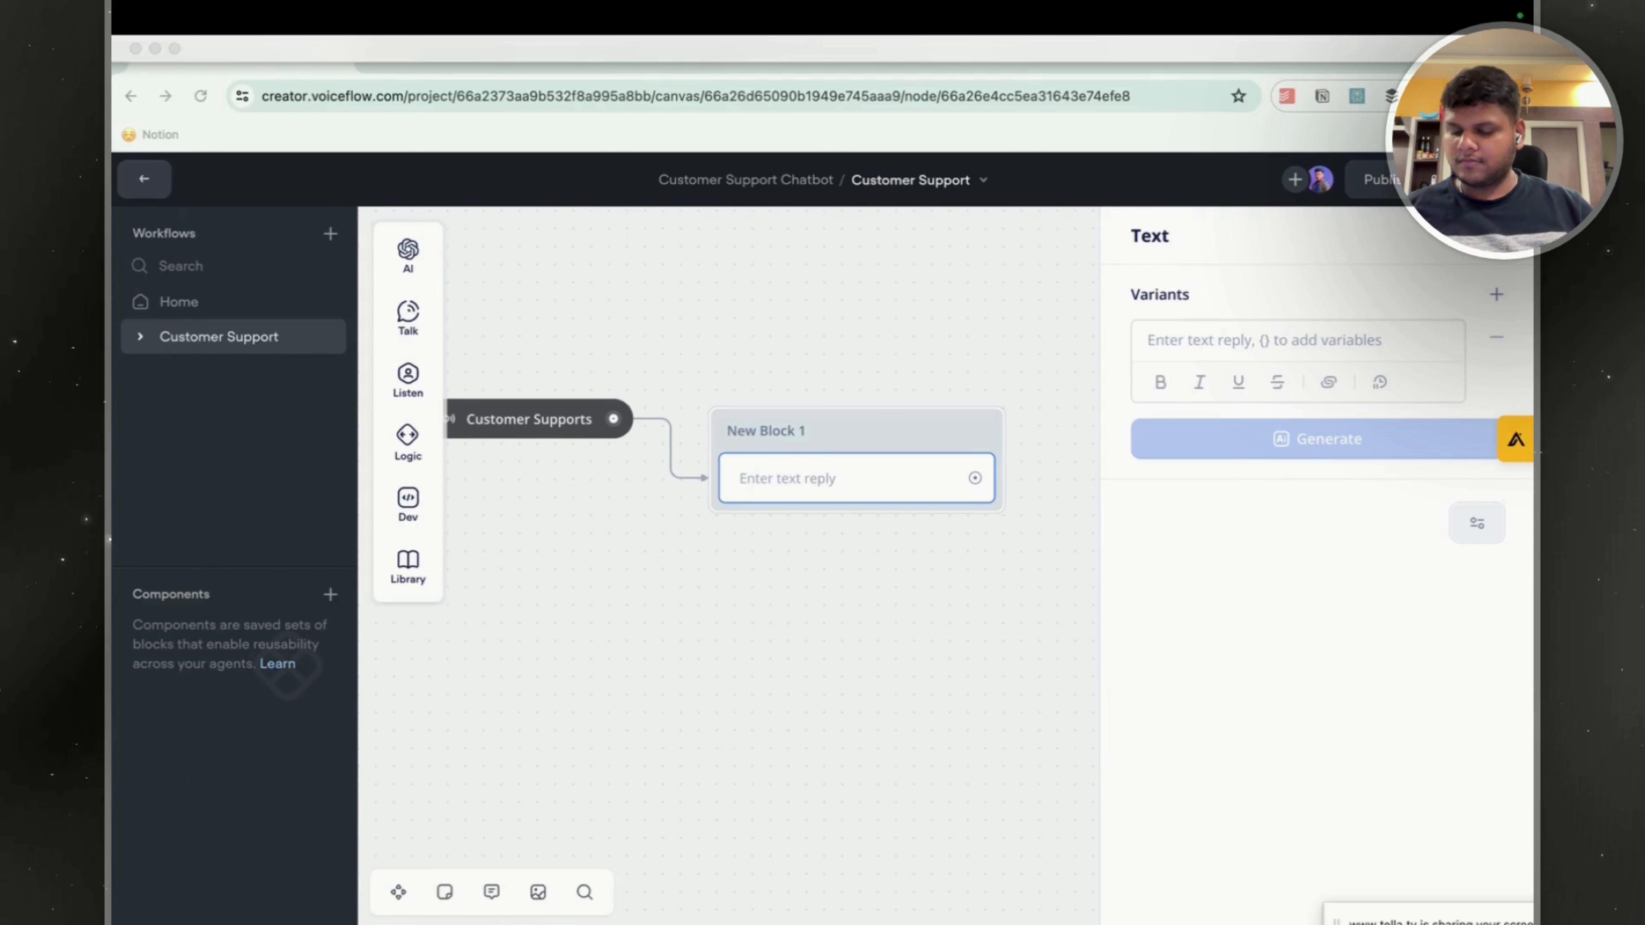
# Enter the text reply "What can I help you with today? I'll look through our documentation to answer your question before connecting you to an agent.".
pyautogui.click(1141, 351)
pyautogui.click(1186, 339)
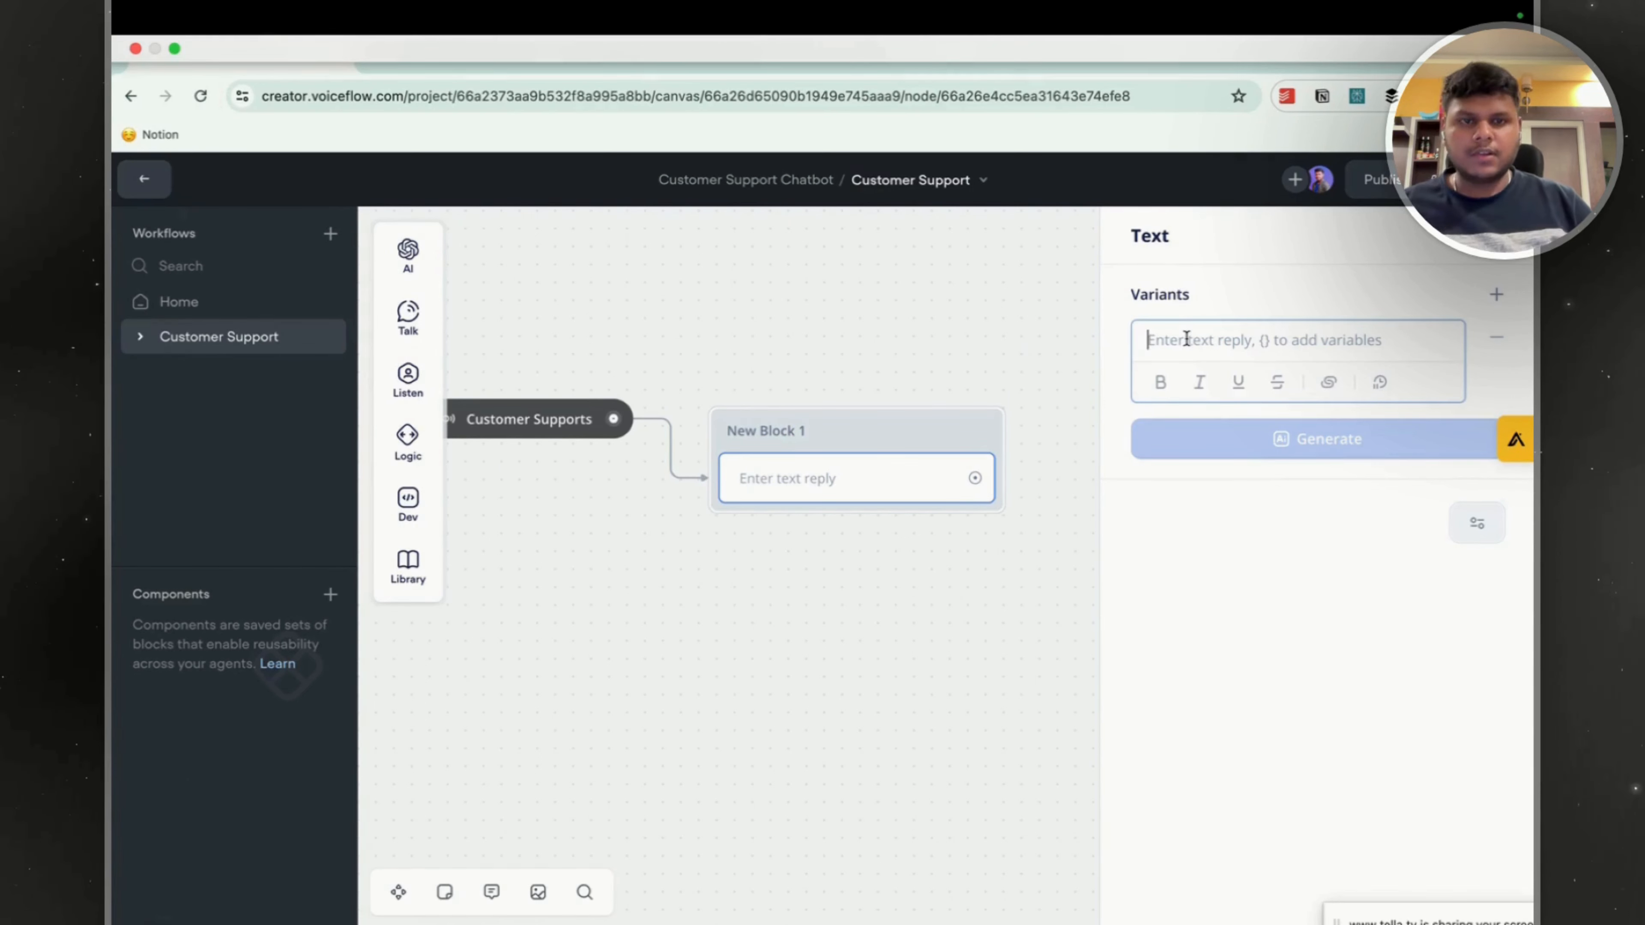
pyautogui.write("What can I help you with today? I'll look through our documentation to answer your question before connecting you to an agent.")
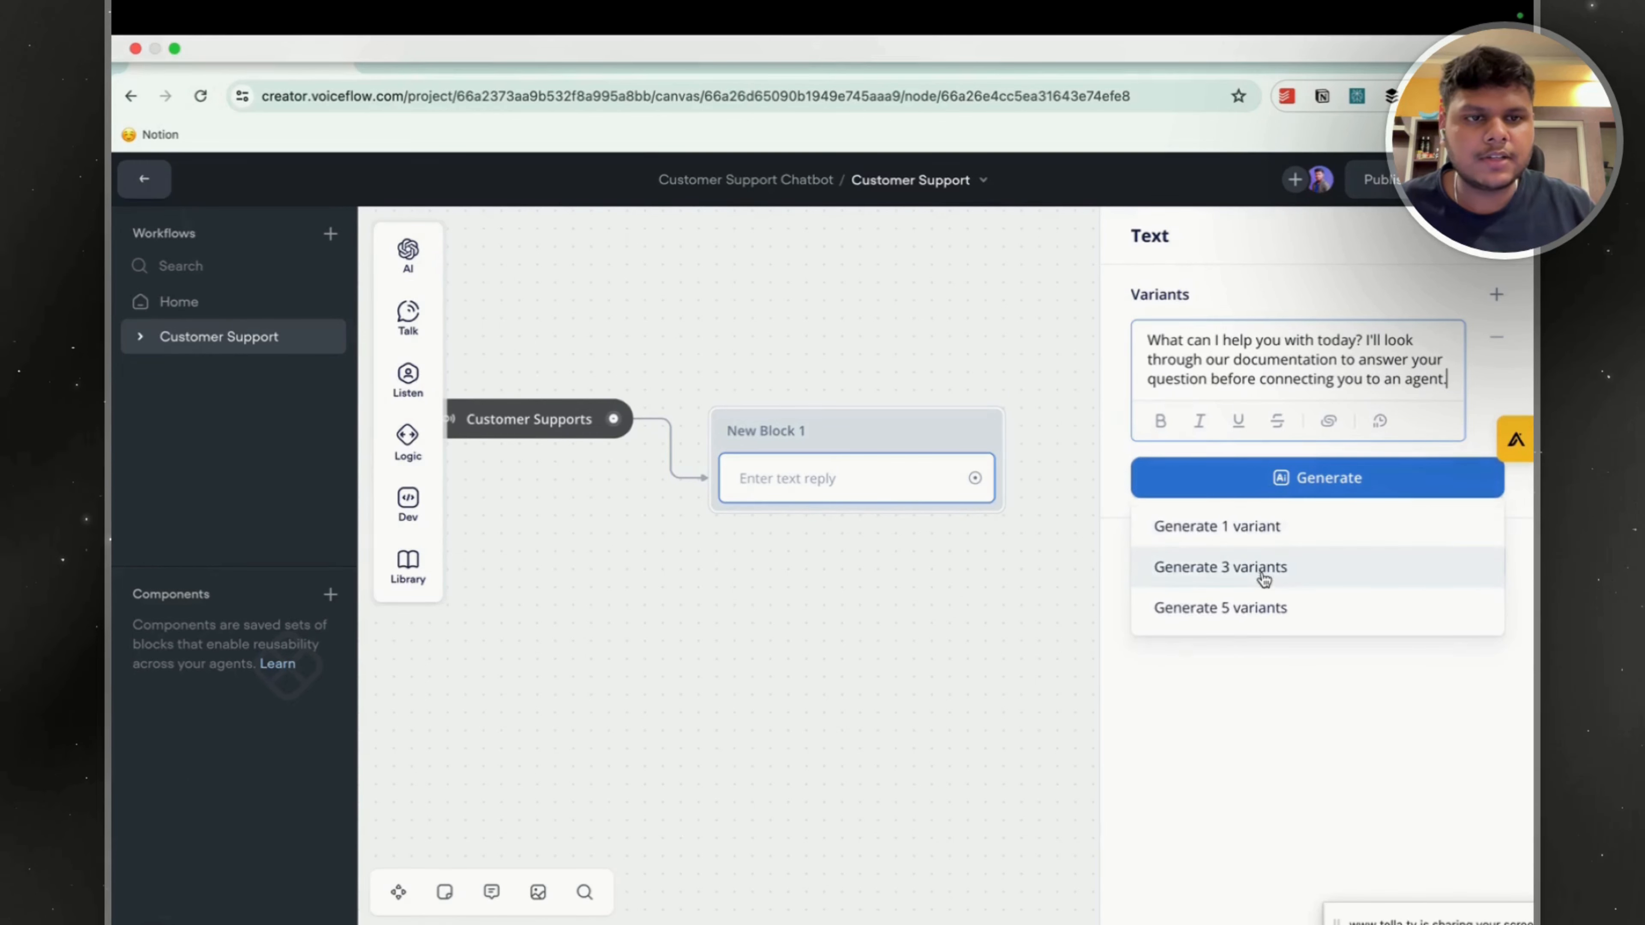
# Generate 3 variants of the text reply and keep them in the block.
pyautogui.click(1260, 571)
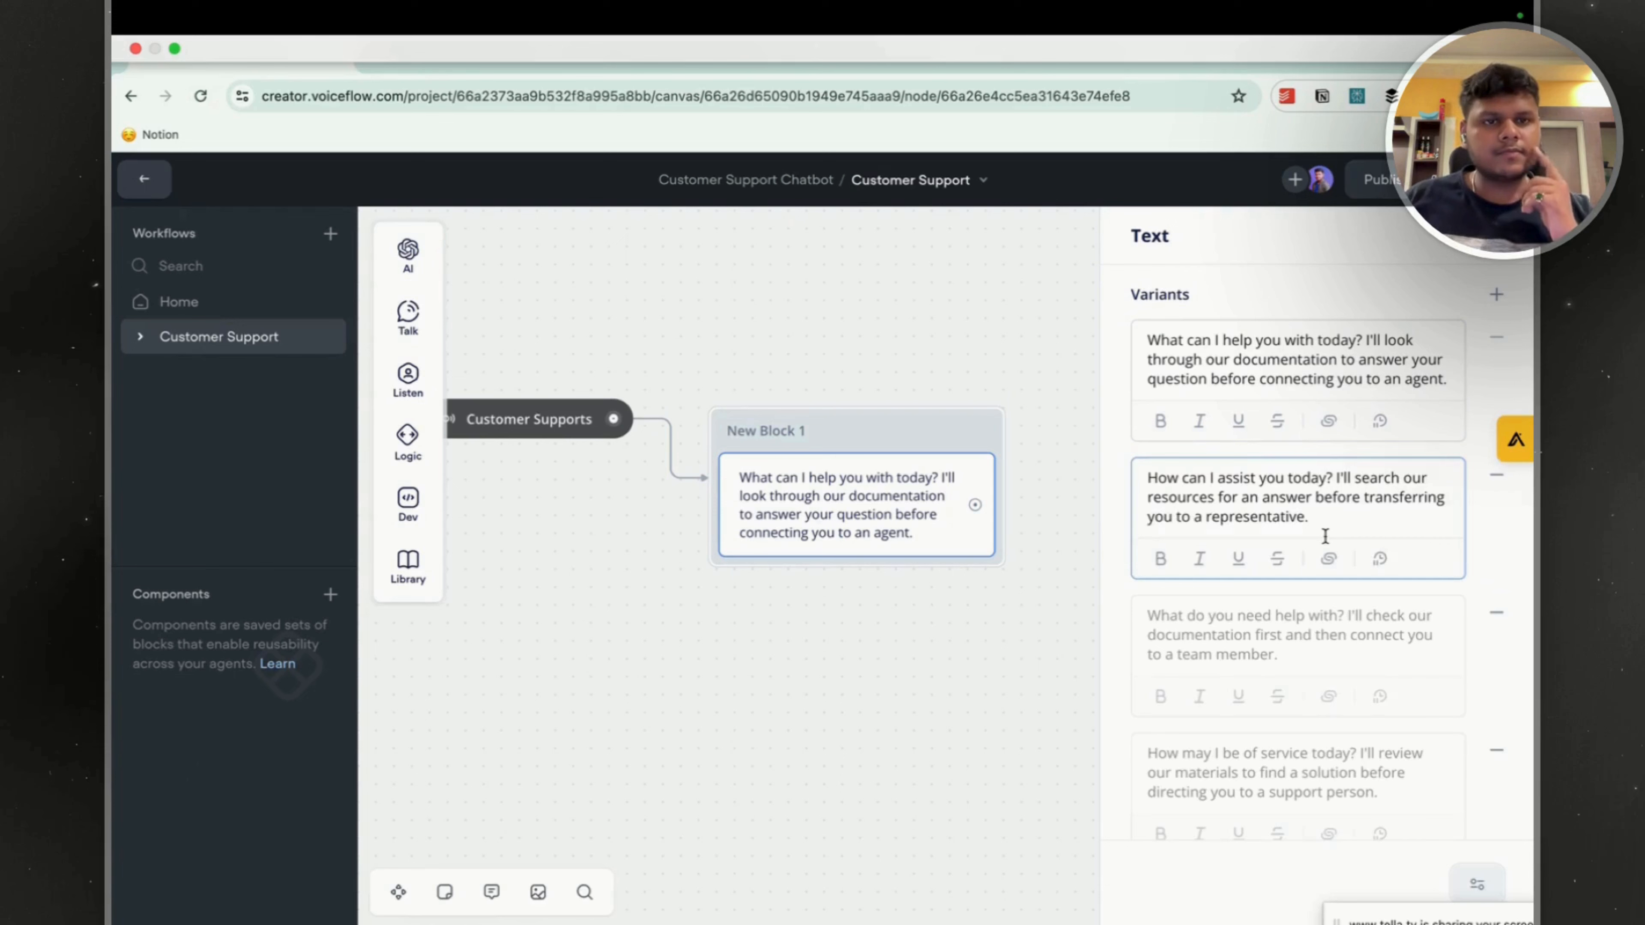
pyautogui.scroll(-2, 1354, 615)
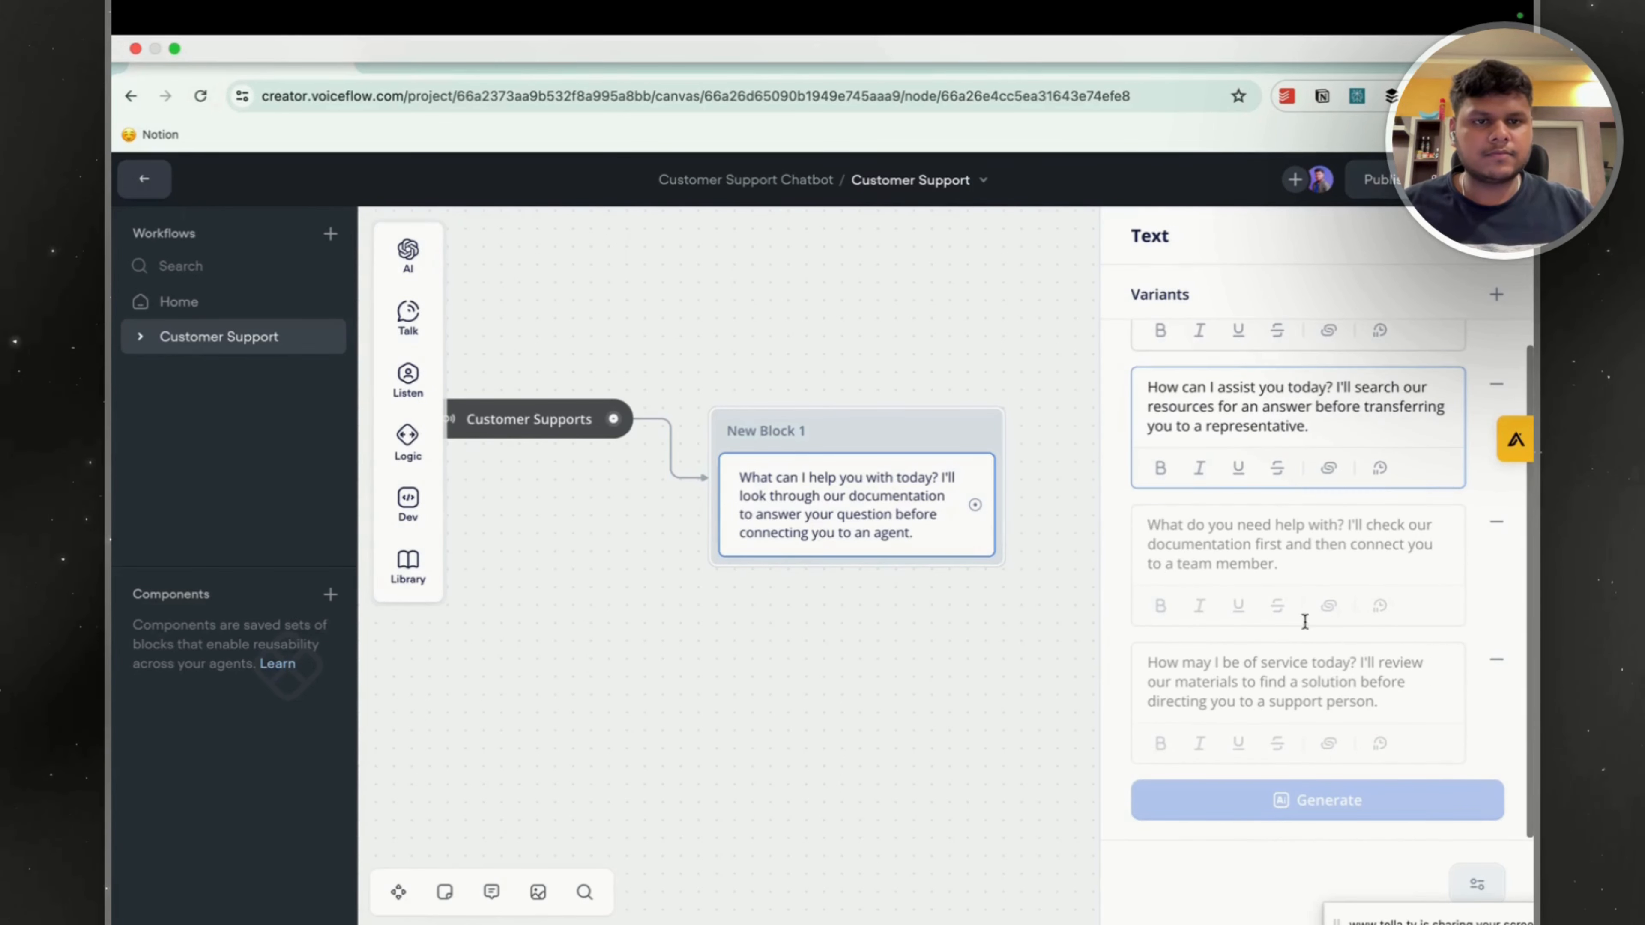
pyautogui.click(1384, 697)
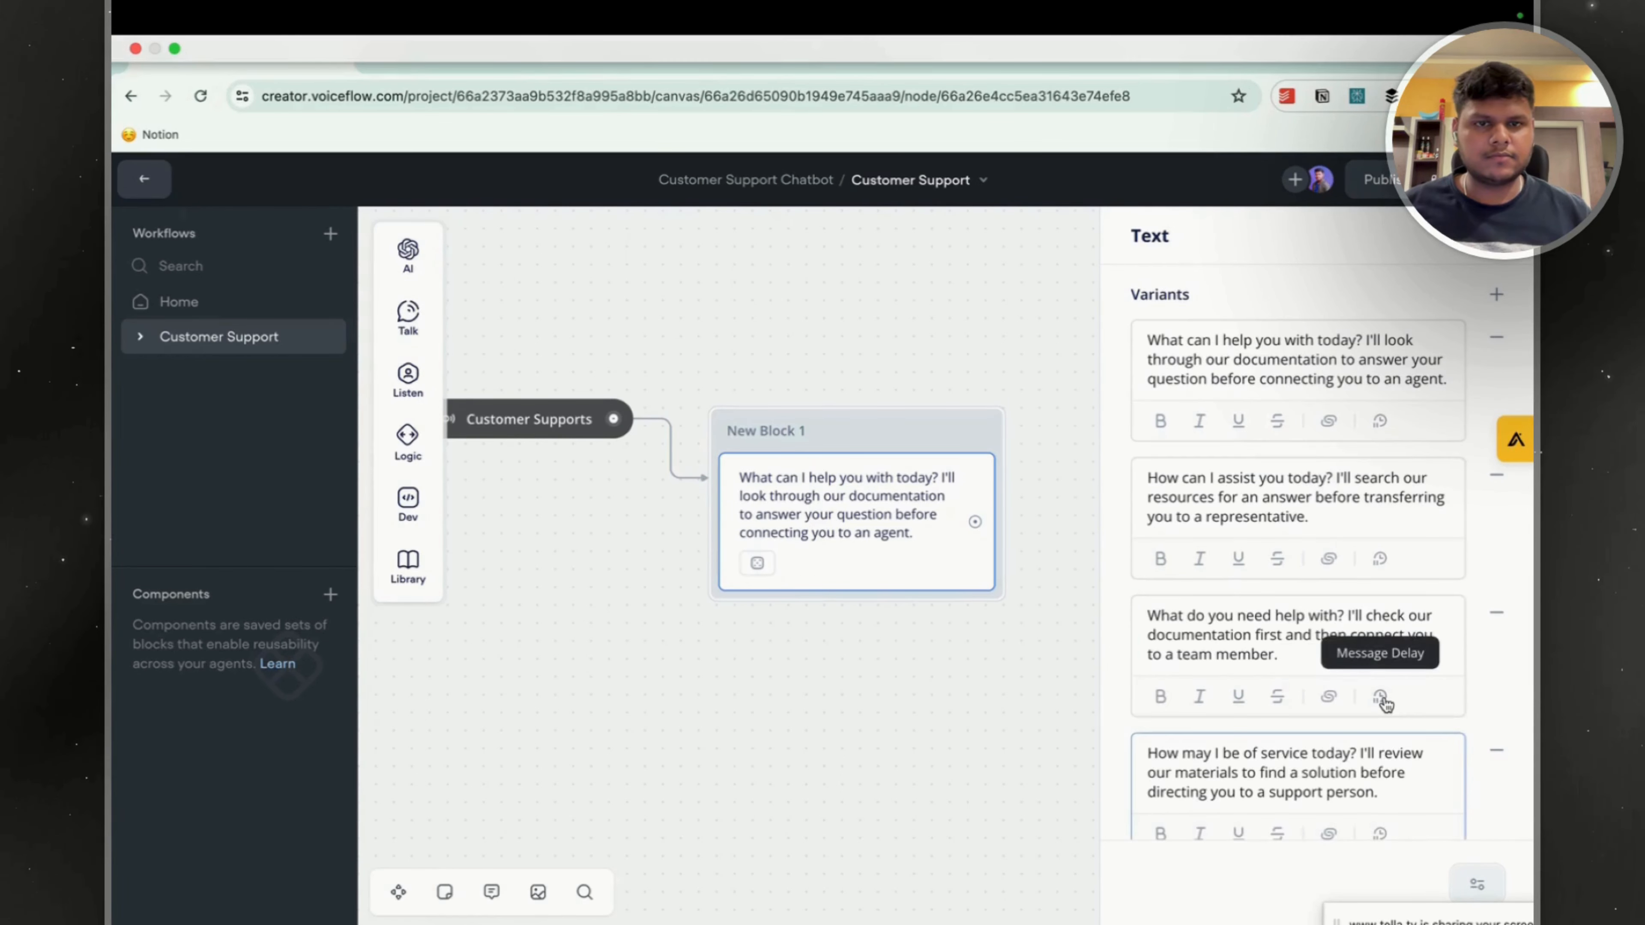
pyautogui.click(961, 297)
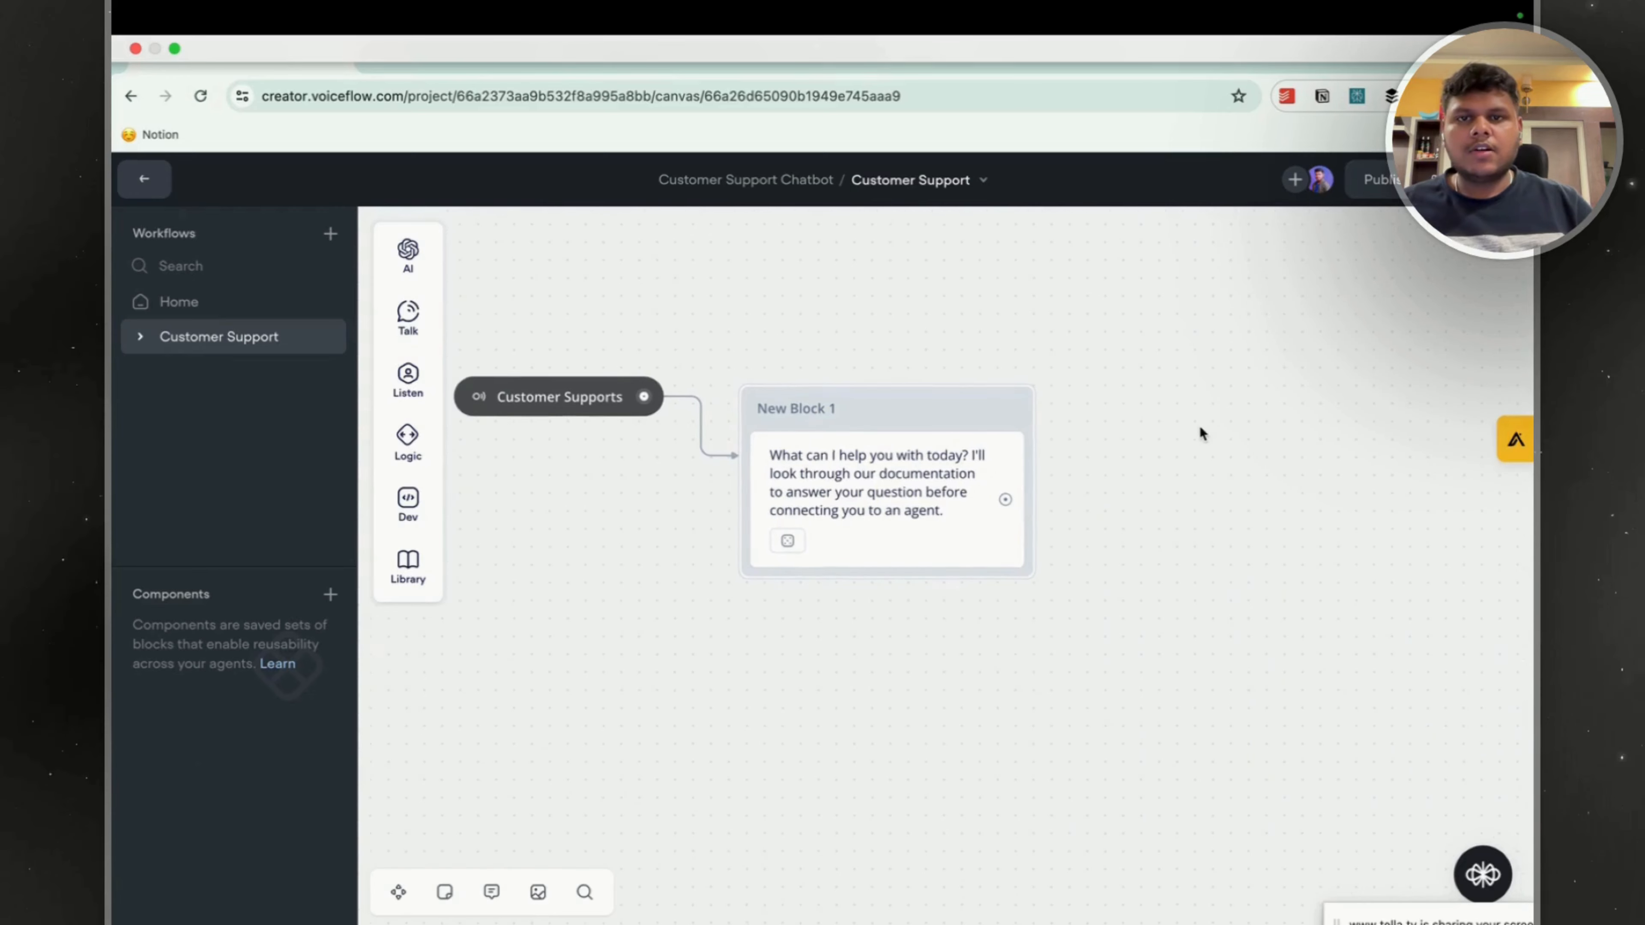
# Add a Response AI step as a separate block beside New Block 1 in the Customer Support workflow.
pyautogui.moveTo(954, 415); pyautogui.dragTo(936, 396)
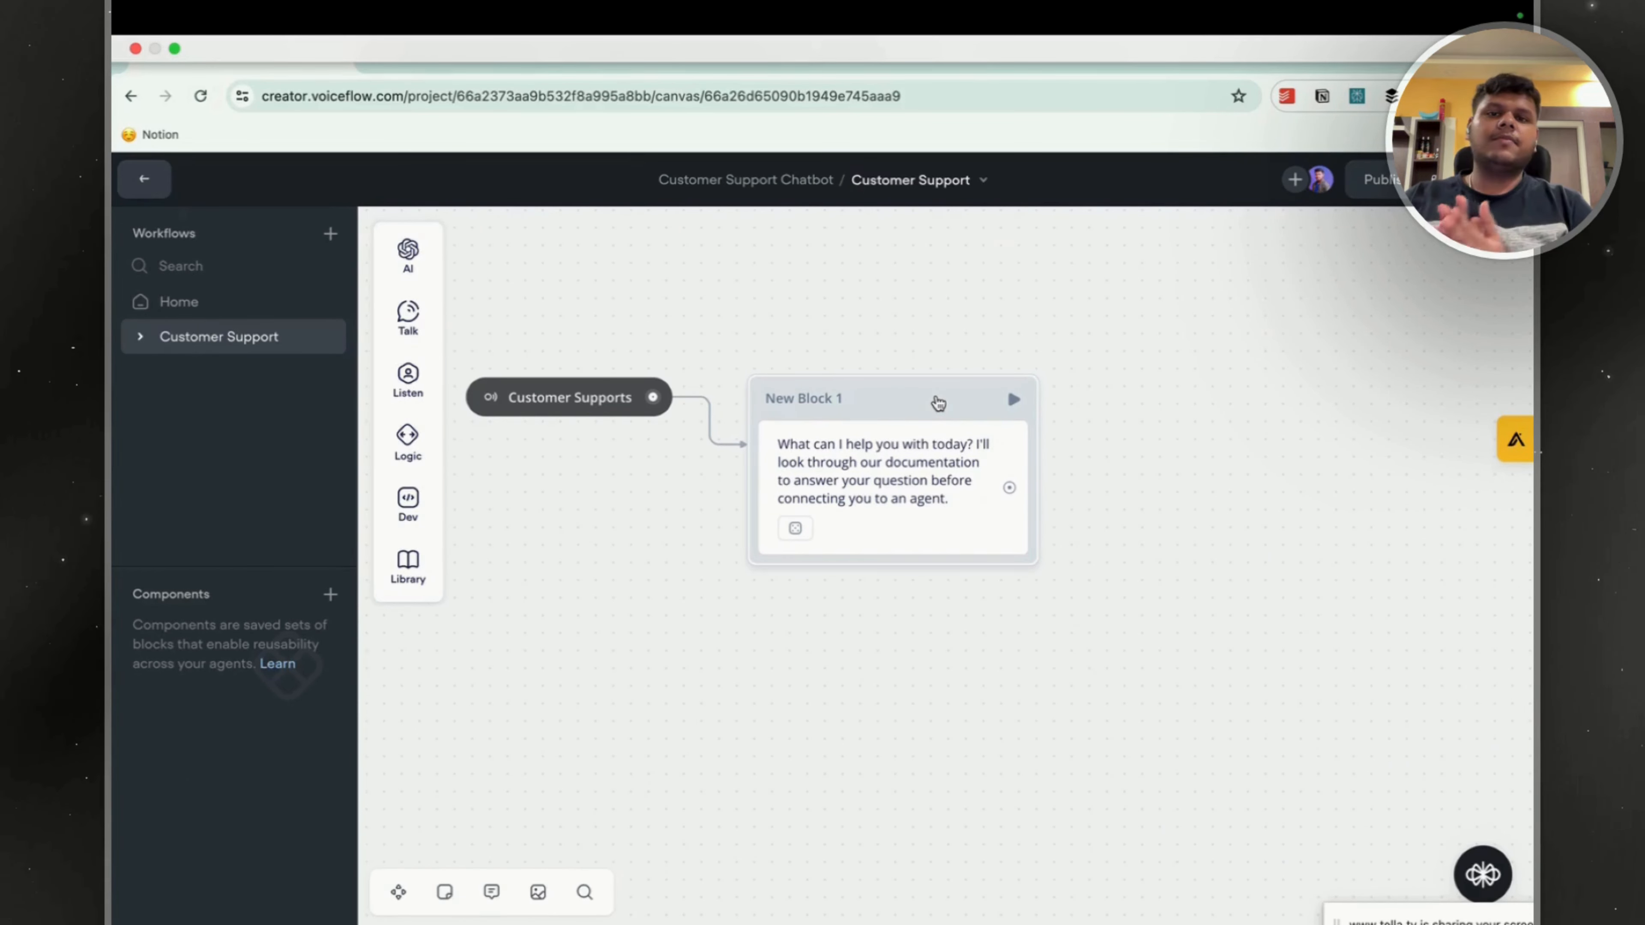
pyautogui.moveTo(408, 254)
pyautogui.moveTo(518, 253); pyautogui.dragTo(1218, 397)
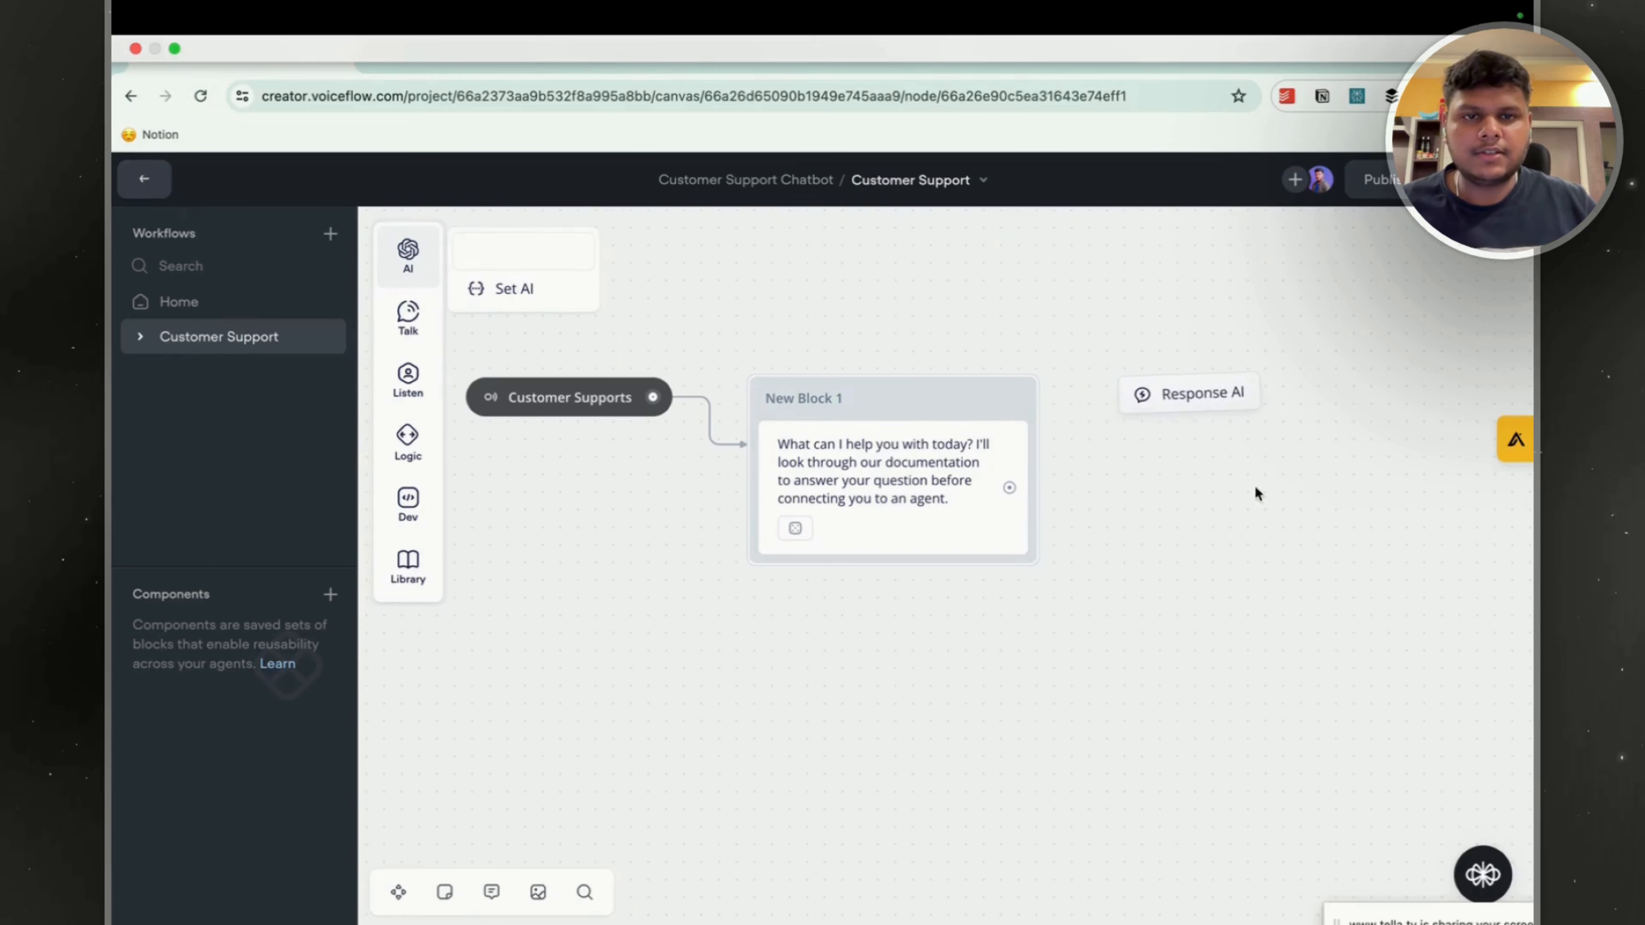
pyautogui.click(1020, 384)
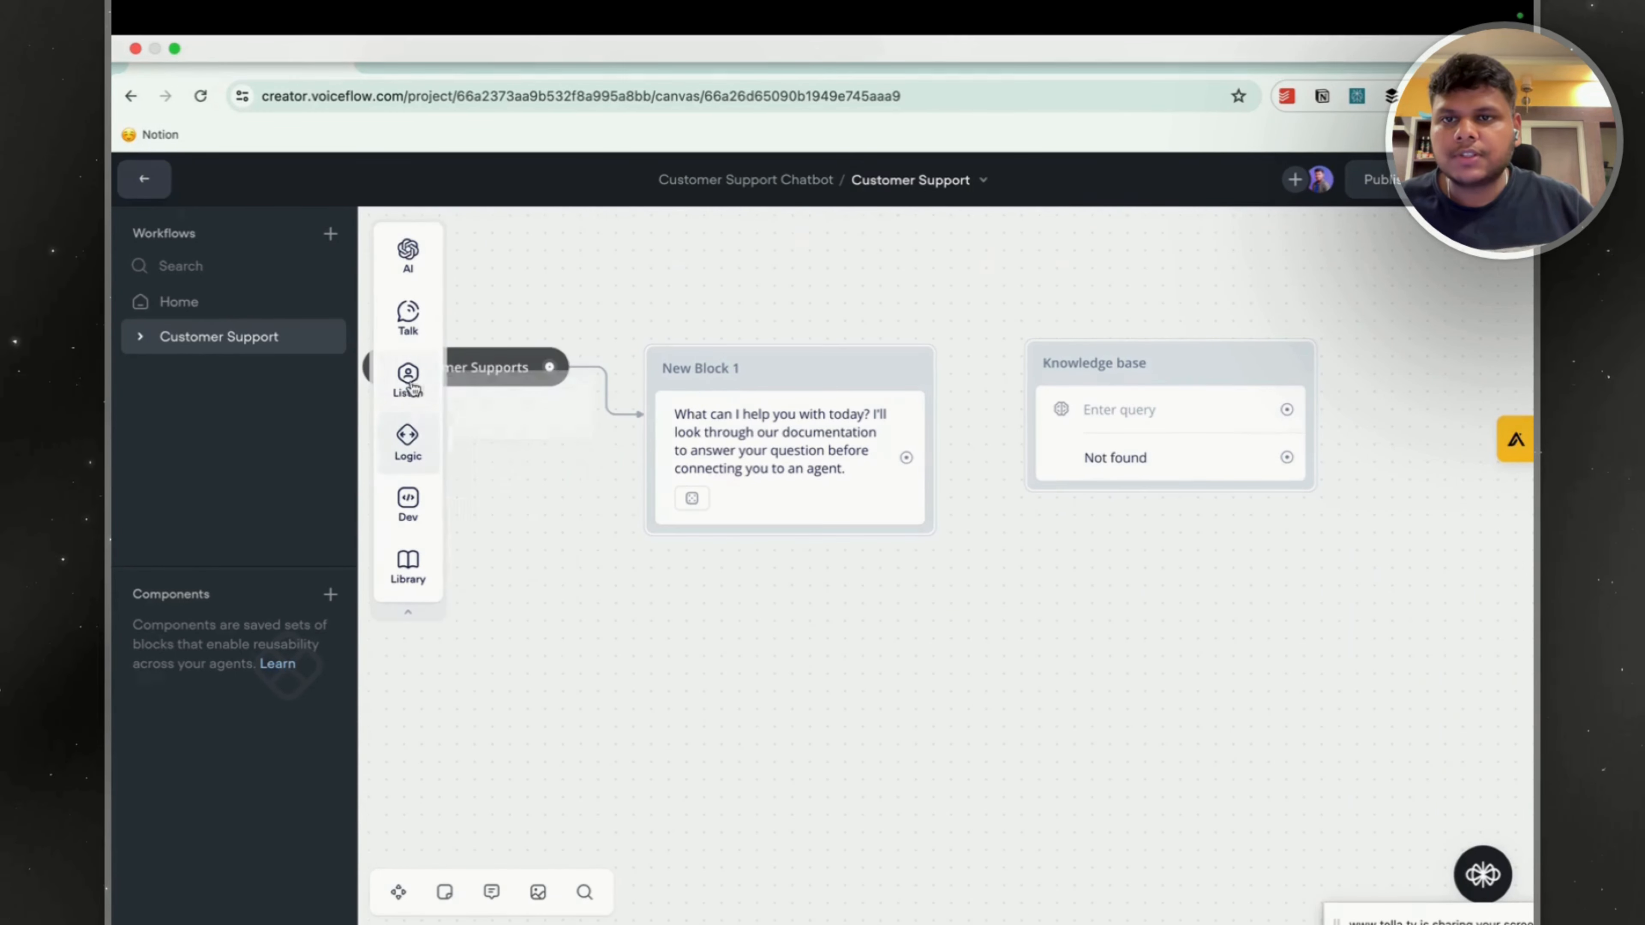
# Add a Capture step beneath the text in New Block 1 that stores the entire user reply in {last_utterance}.
pyautogui.moveTo(409, 382)
pyautogui.moveTo(512, 447); pyautogui.dragTo(758, 558)
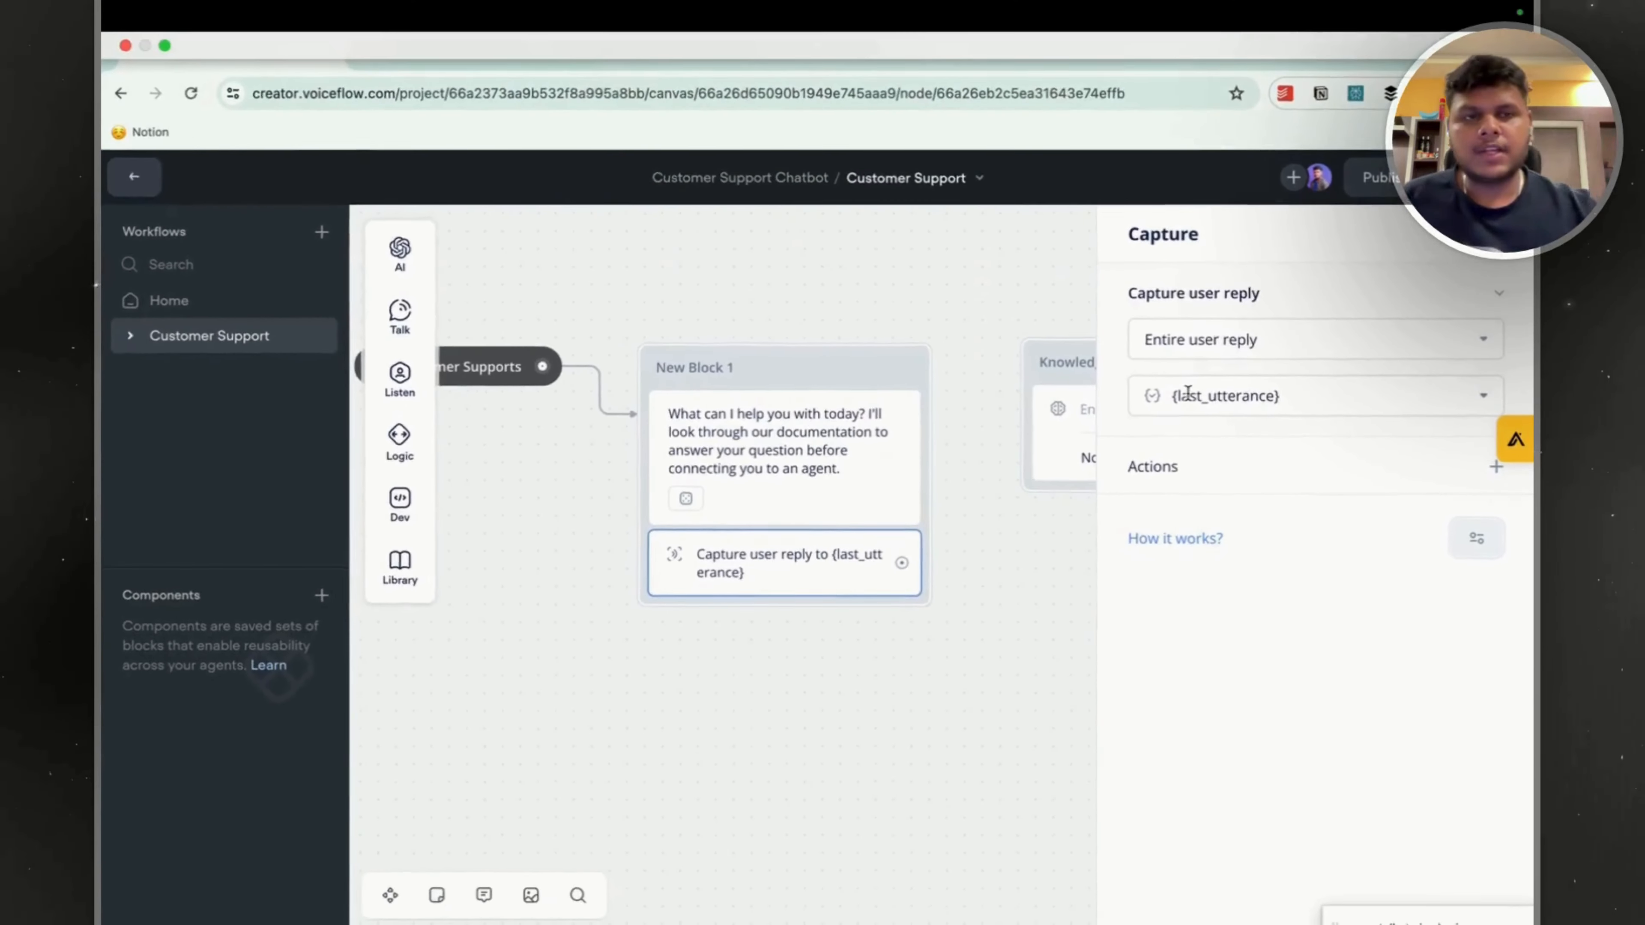
# Set the question of the Knowledge base block's Response AI step to the {last_utterance} variable.
pyautogui.click(965, 576)
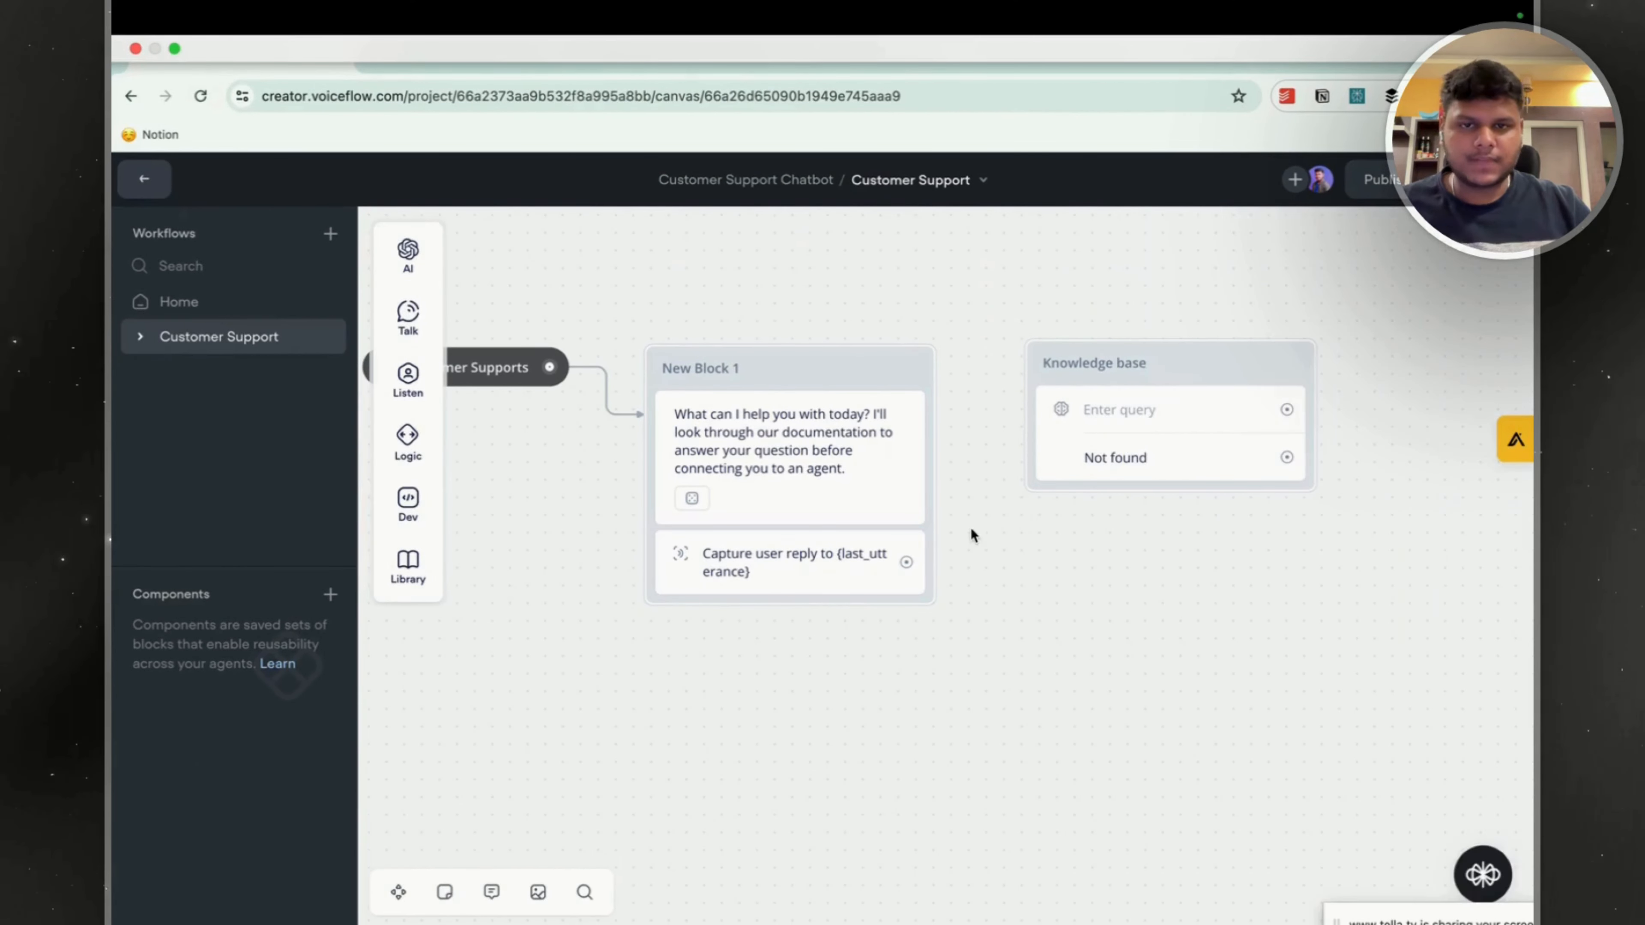
pyautogui.click(1100, 411)
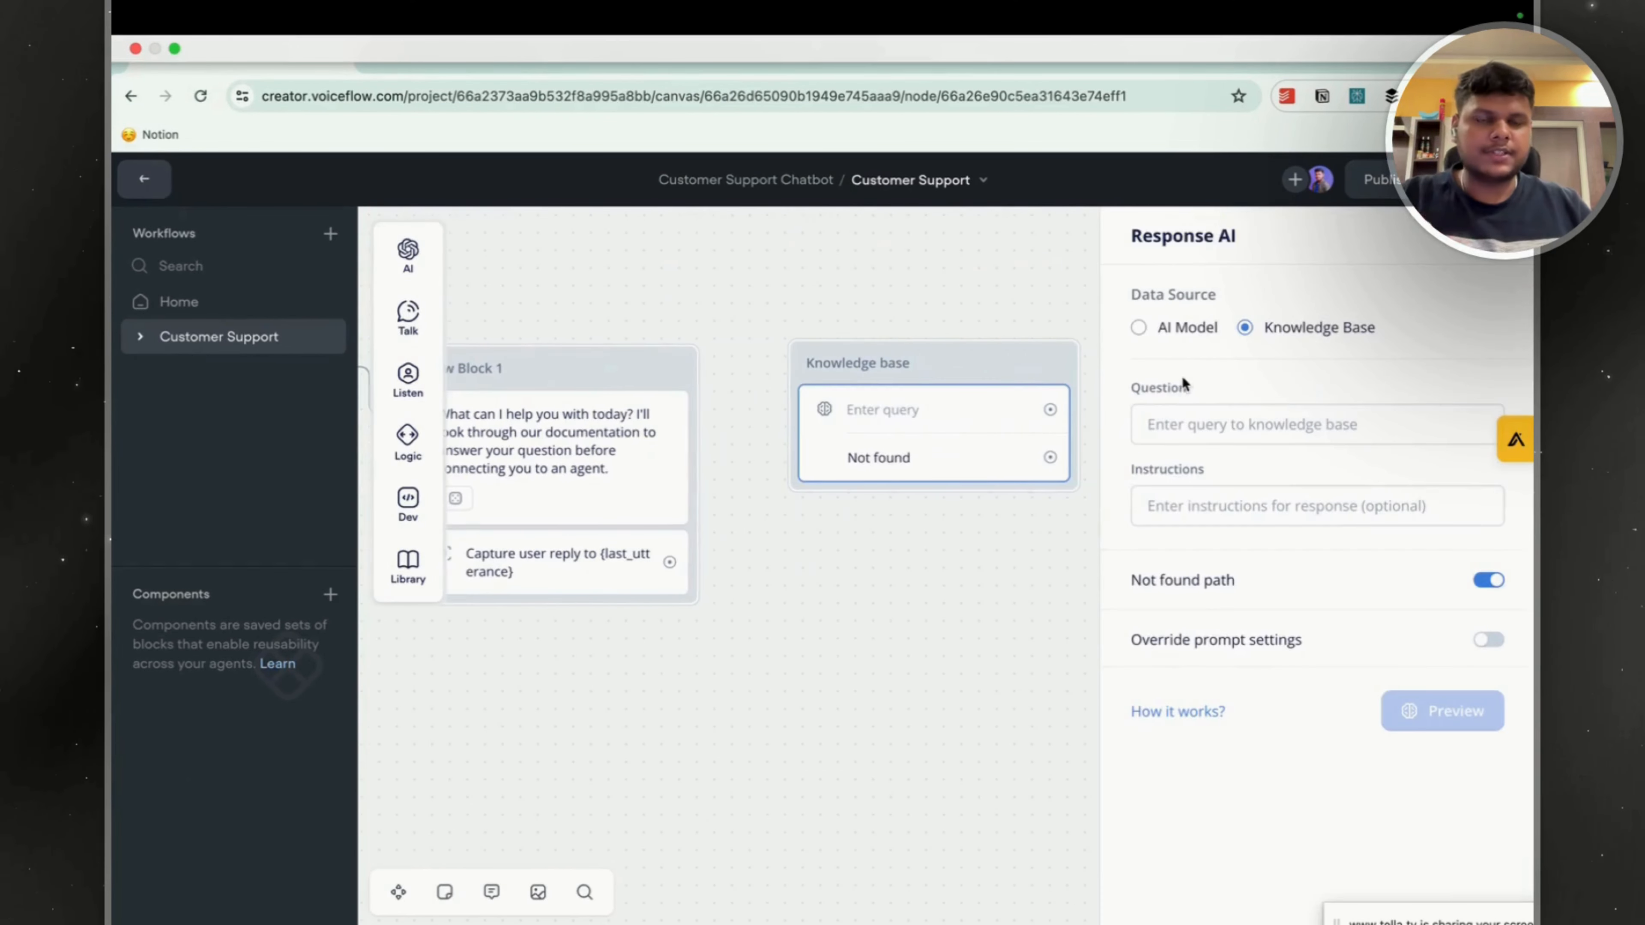
pyautogui.click(1192, 427)
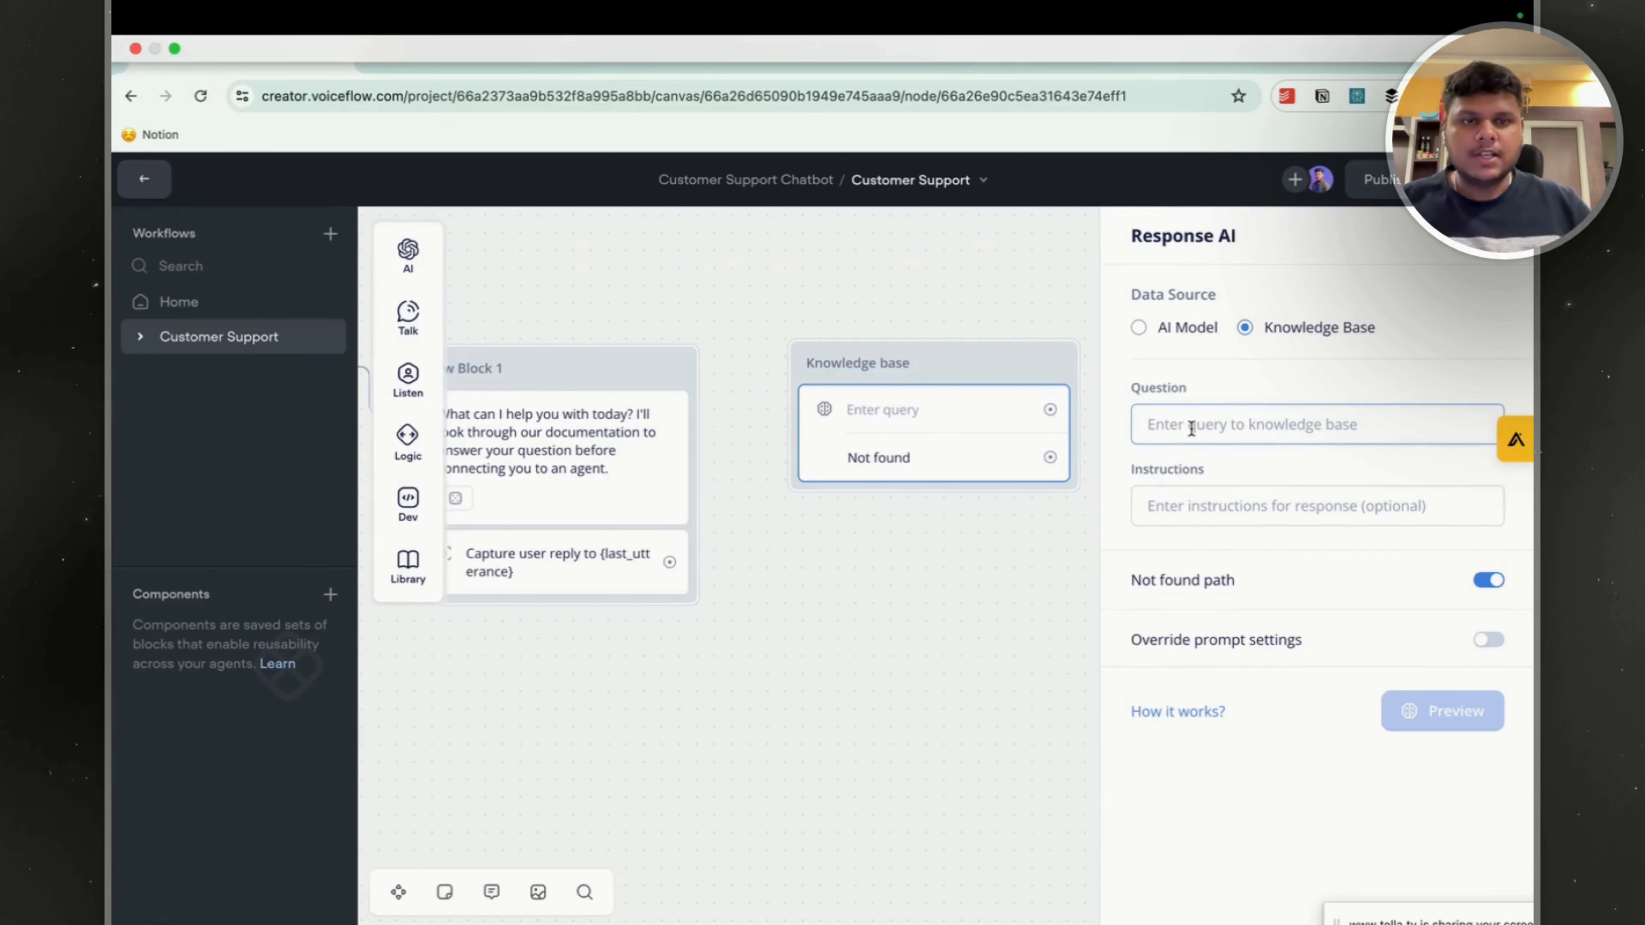
pyautogui.write('{')
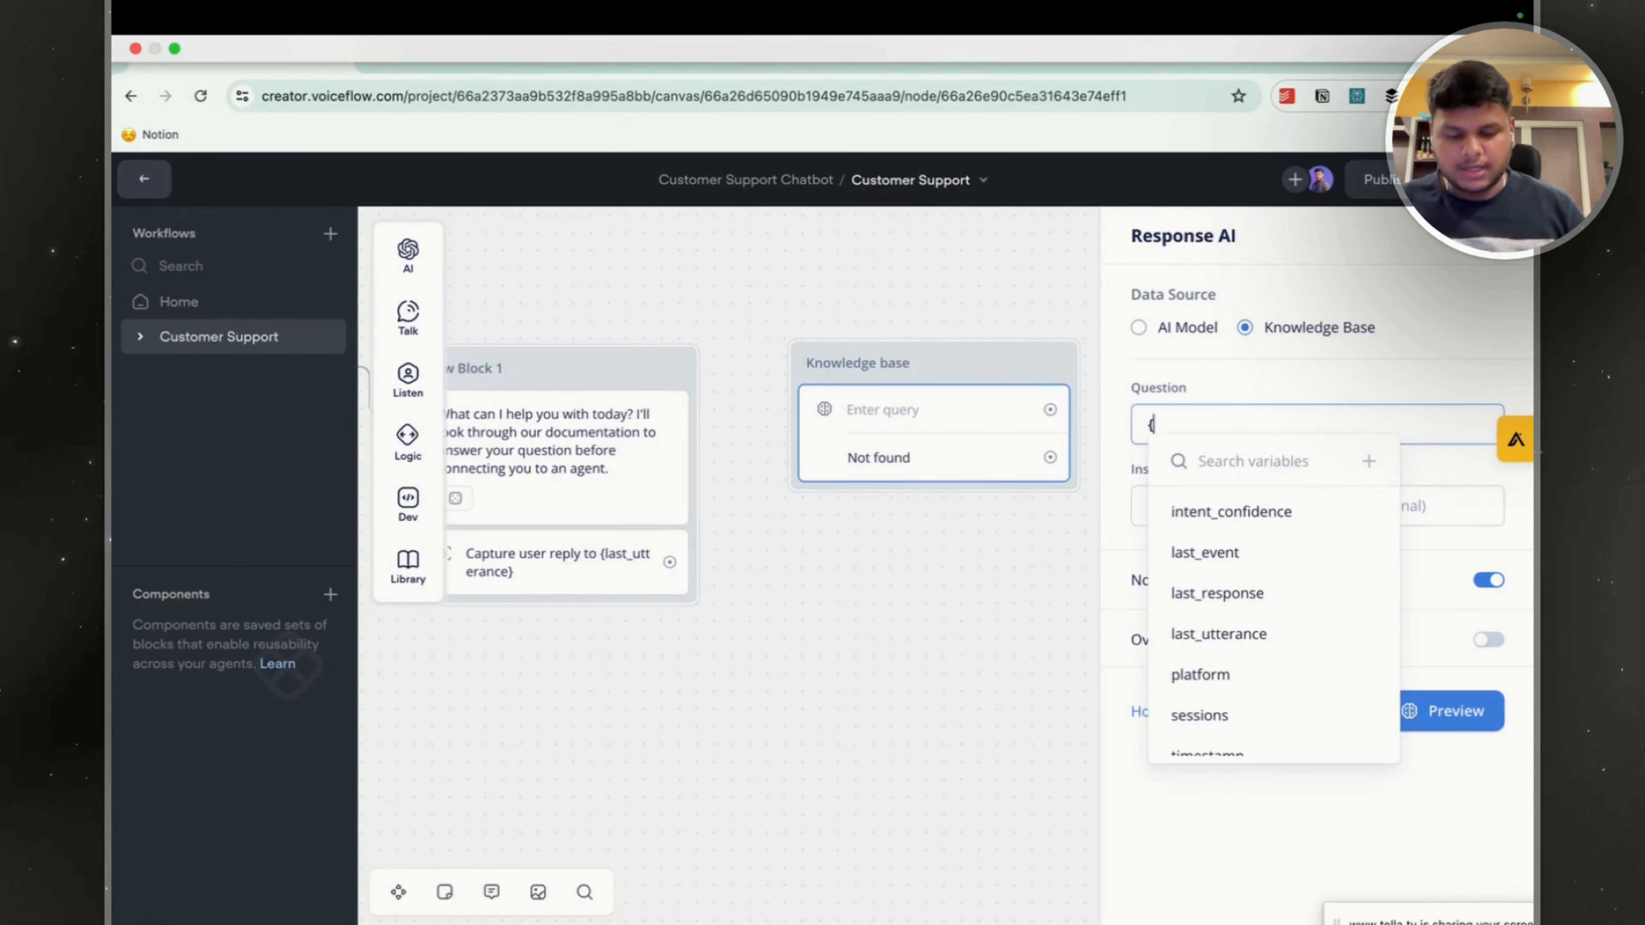
pyautogui.write('last')
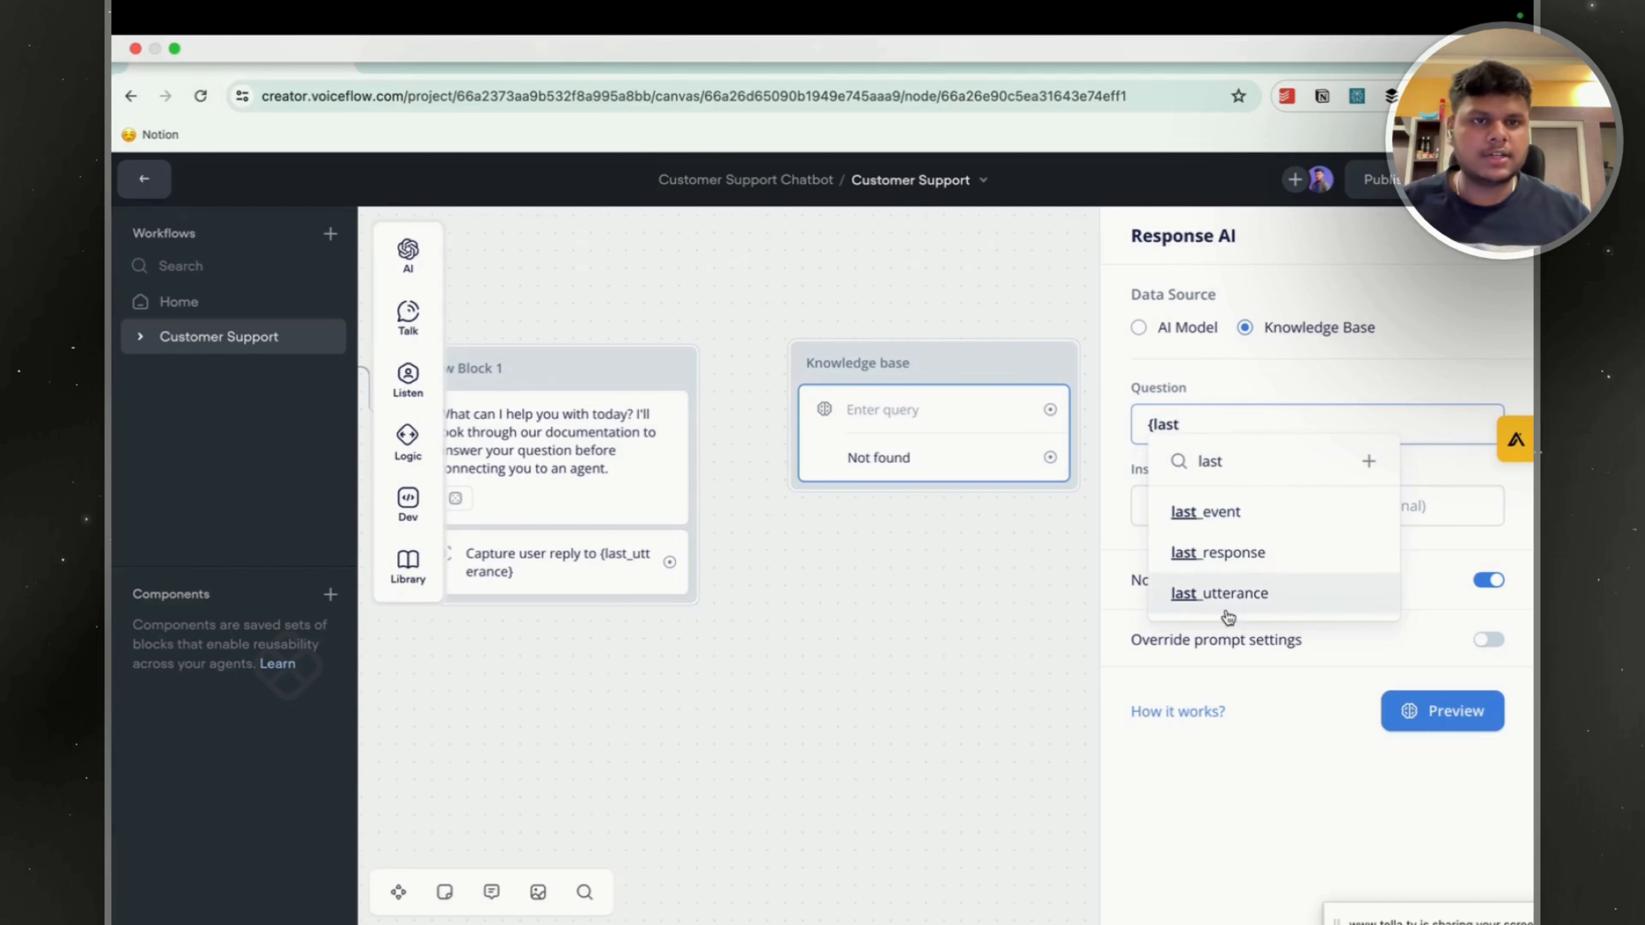
pyautogui.click(1224, 595)
# Fill the instructions with "Please answer the following user question as concisely as possible with numbered steps: {last_utterance}" plus a request for to-the-point answers in minimum words.
pyautogui.press('super+Tab')
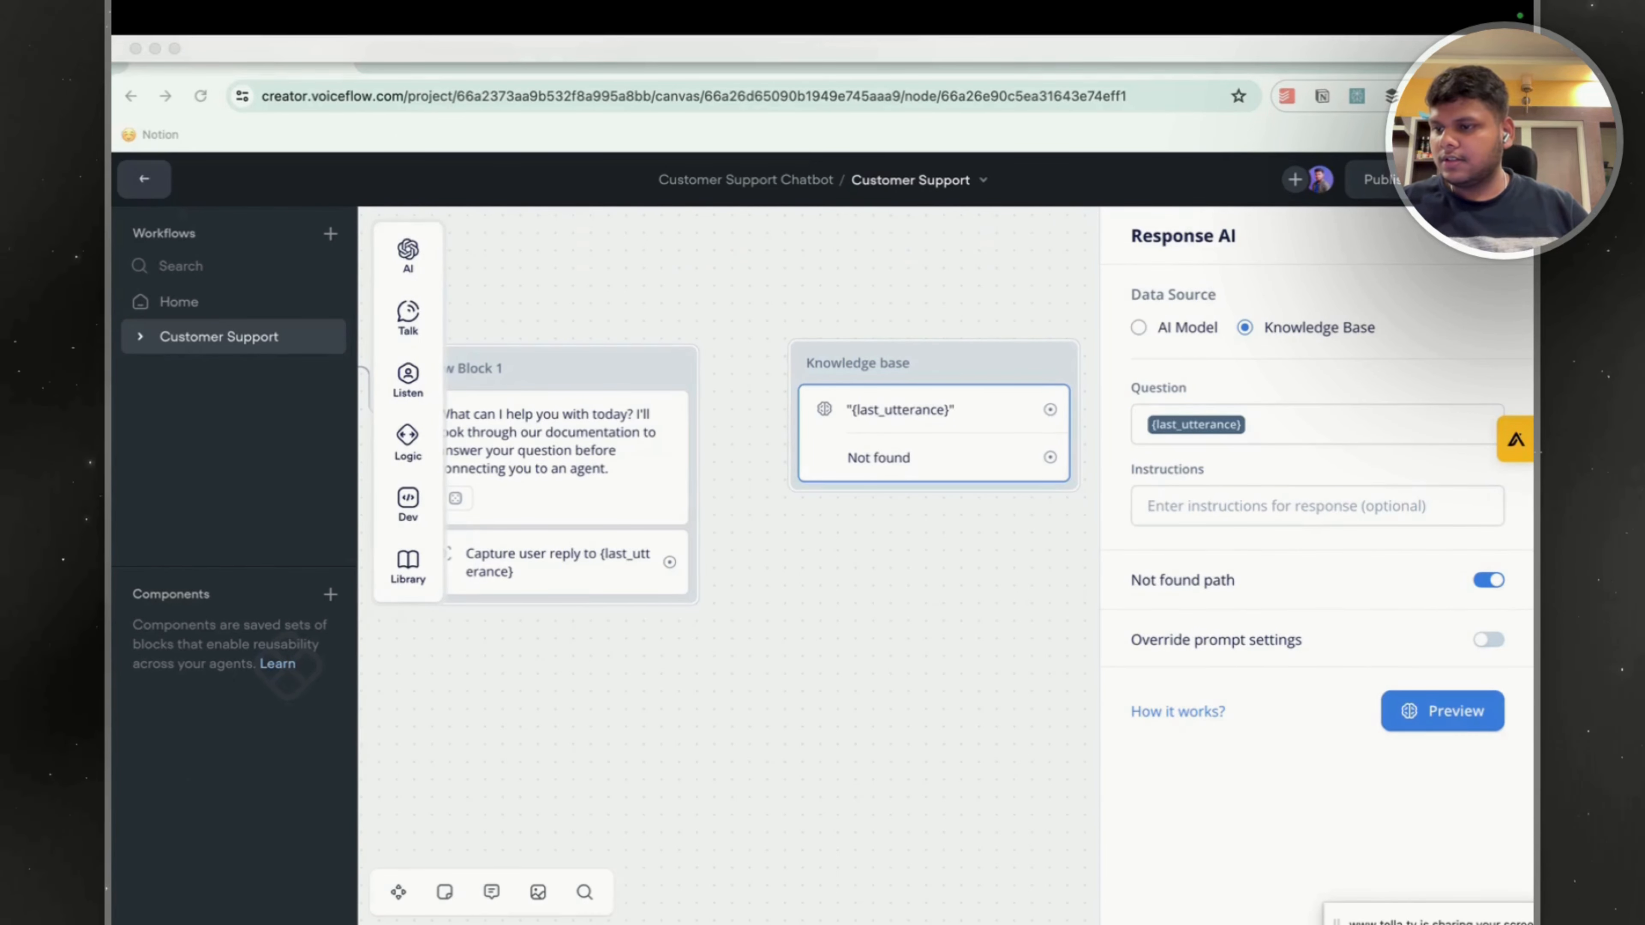
pyautogui.click(1199, 502)
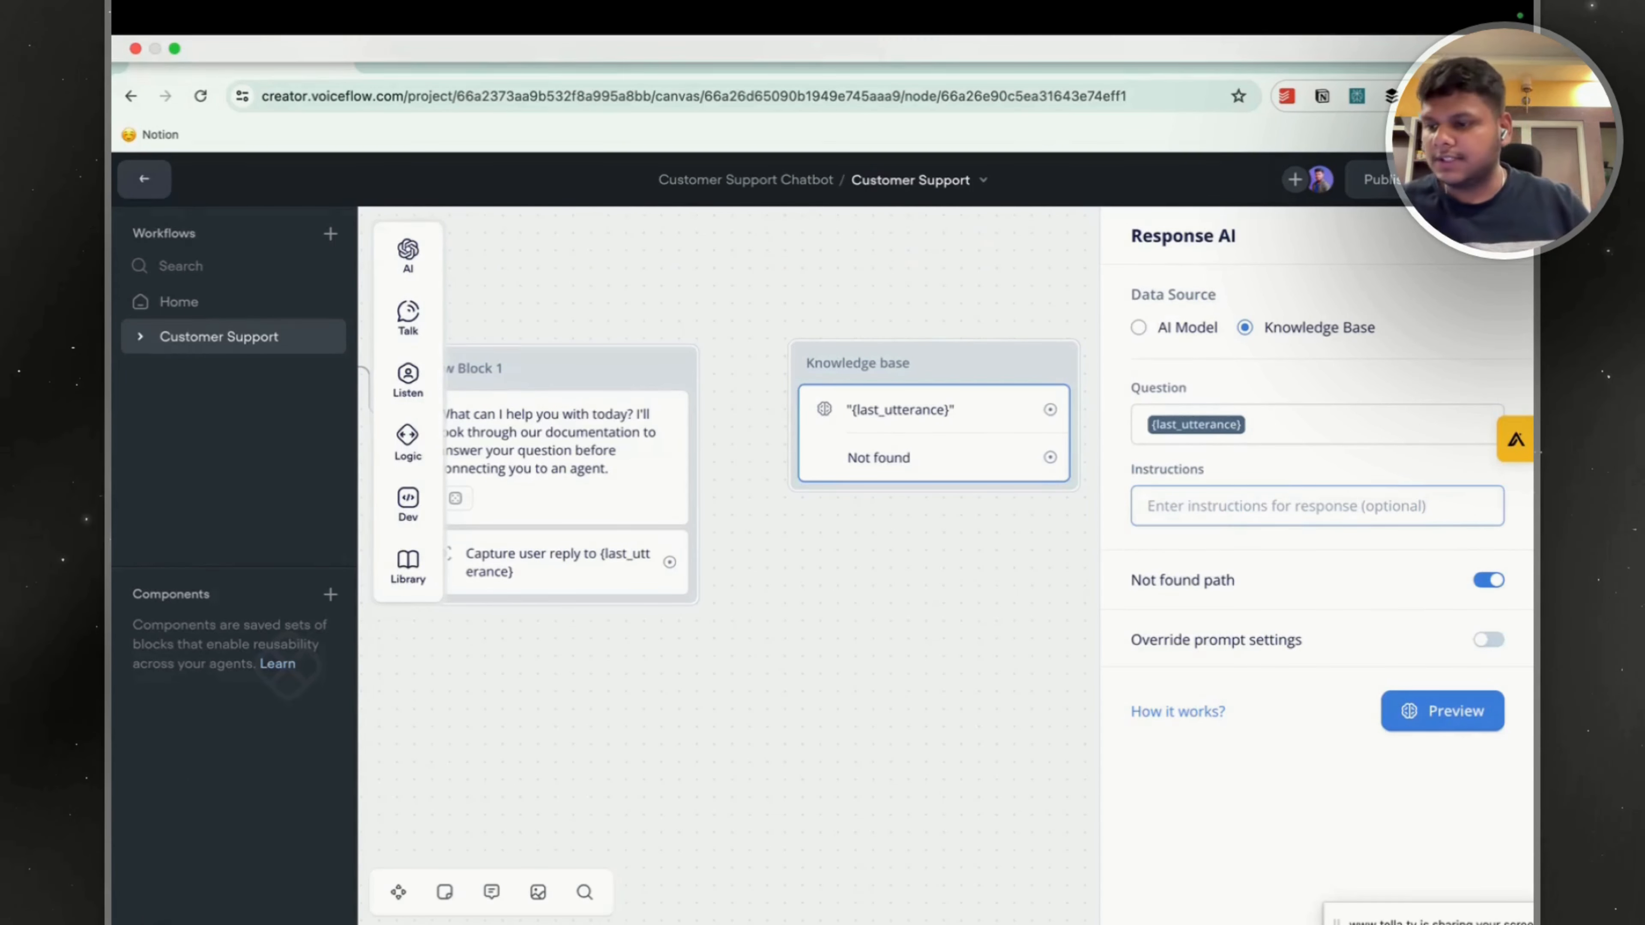
pyautogui.press('super+Tab')
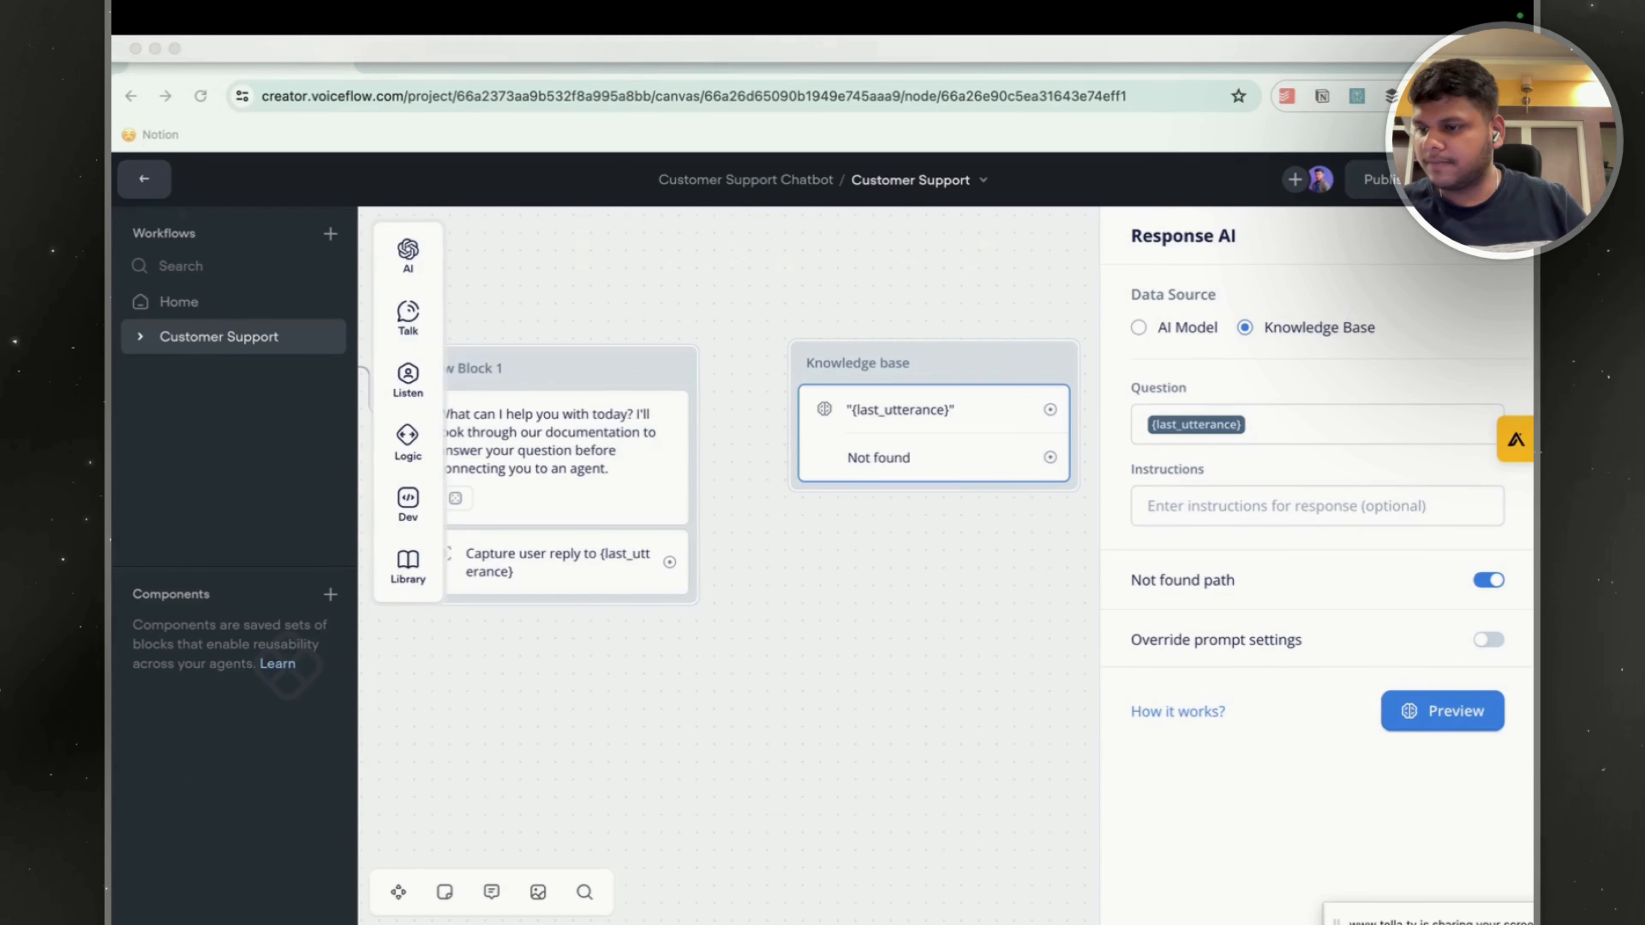
pyautogui.press('super+Tab')
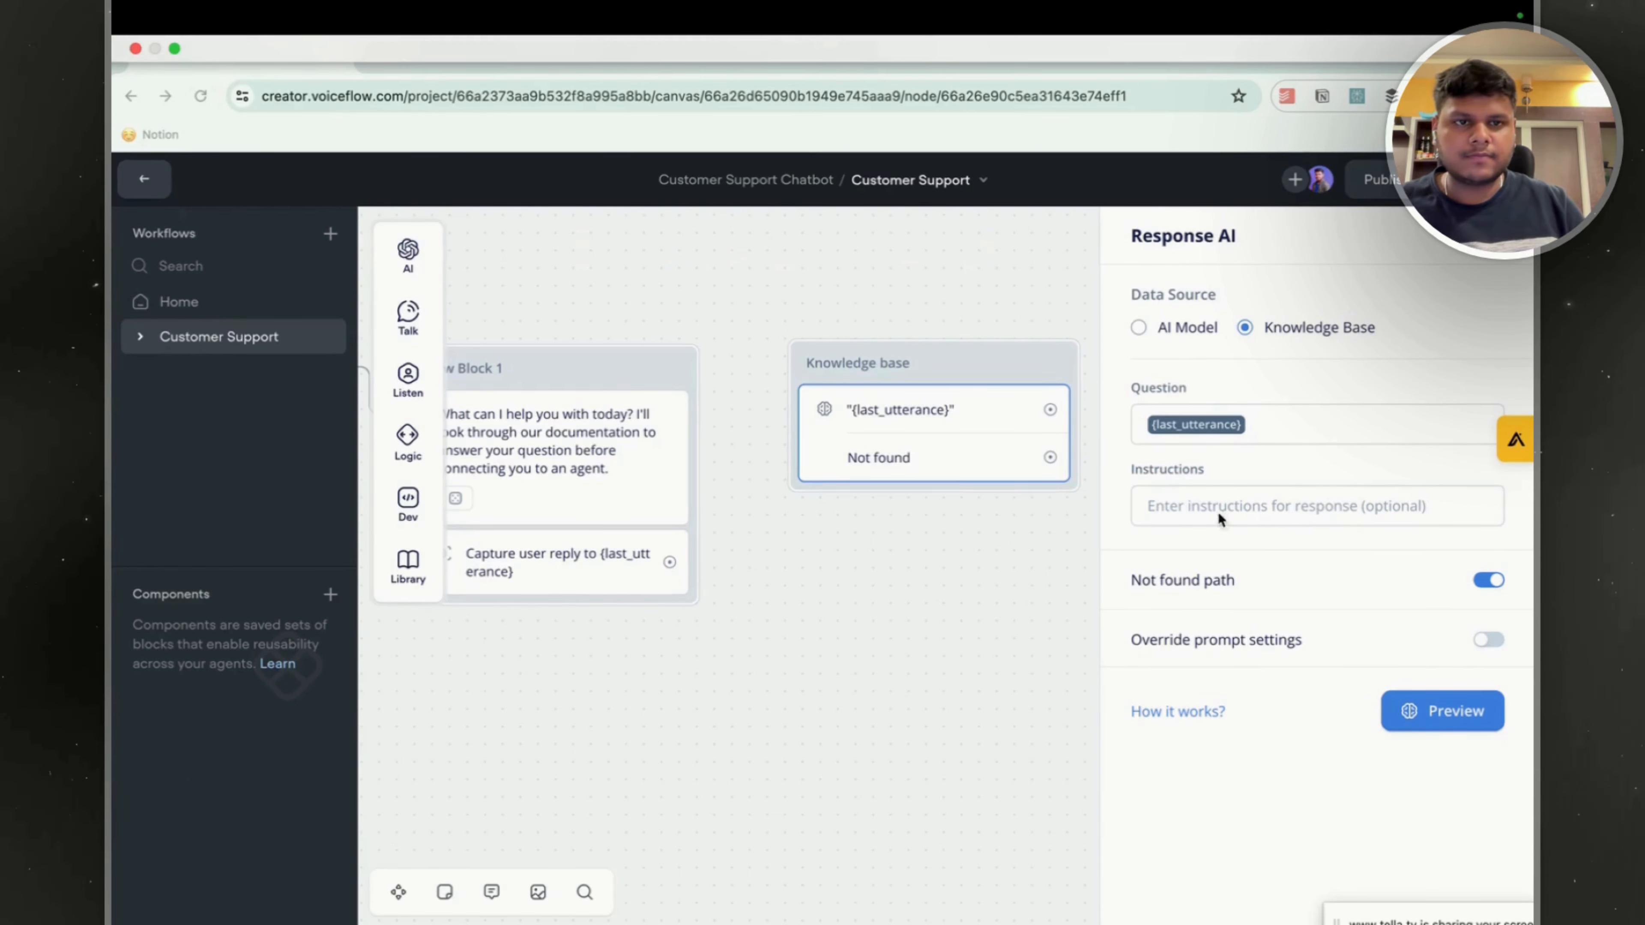
pyautogui.click(1218, 512)
pyautogui.write('Please answer the following user question as concisely as possible with numbered steps: {user_question} .  Try to answer in Minimum words and give to the point answer in minimum words')
pyautogui.moveTo(1262, 553); pyautogui.dragTo(1153, 549)
pyautogui.write('last_utt')
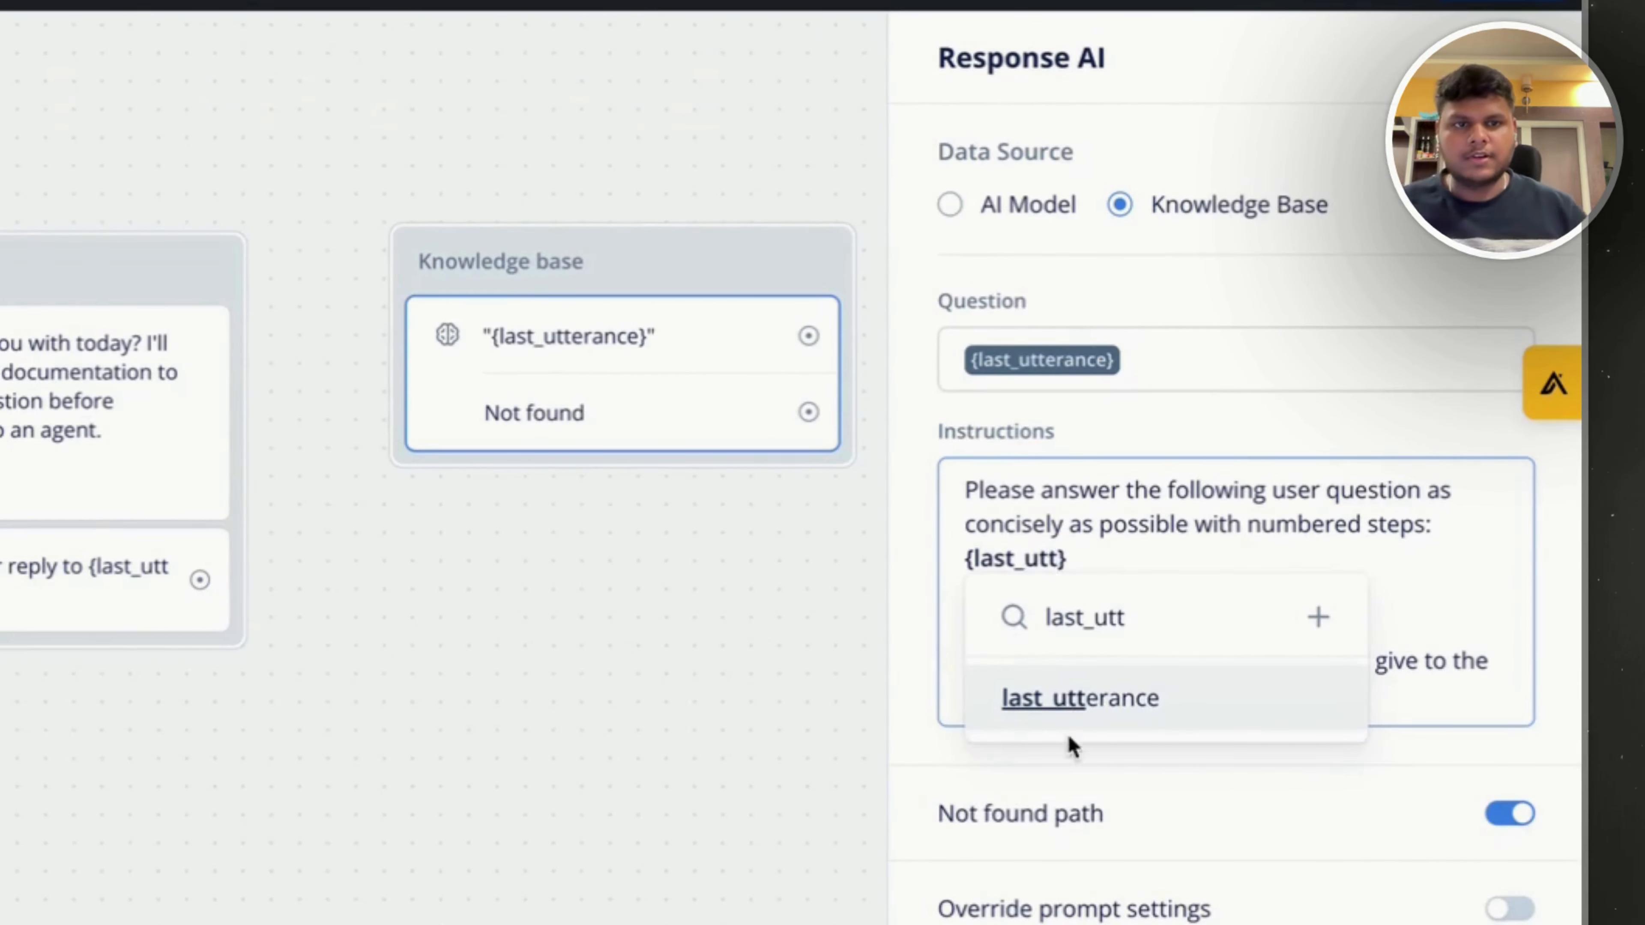
pyautogui.click(1078, 698)
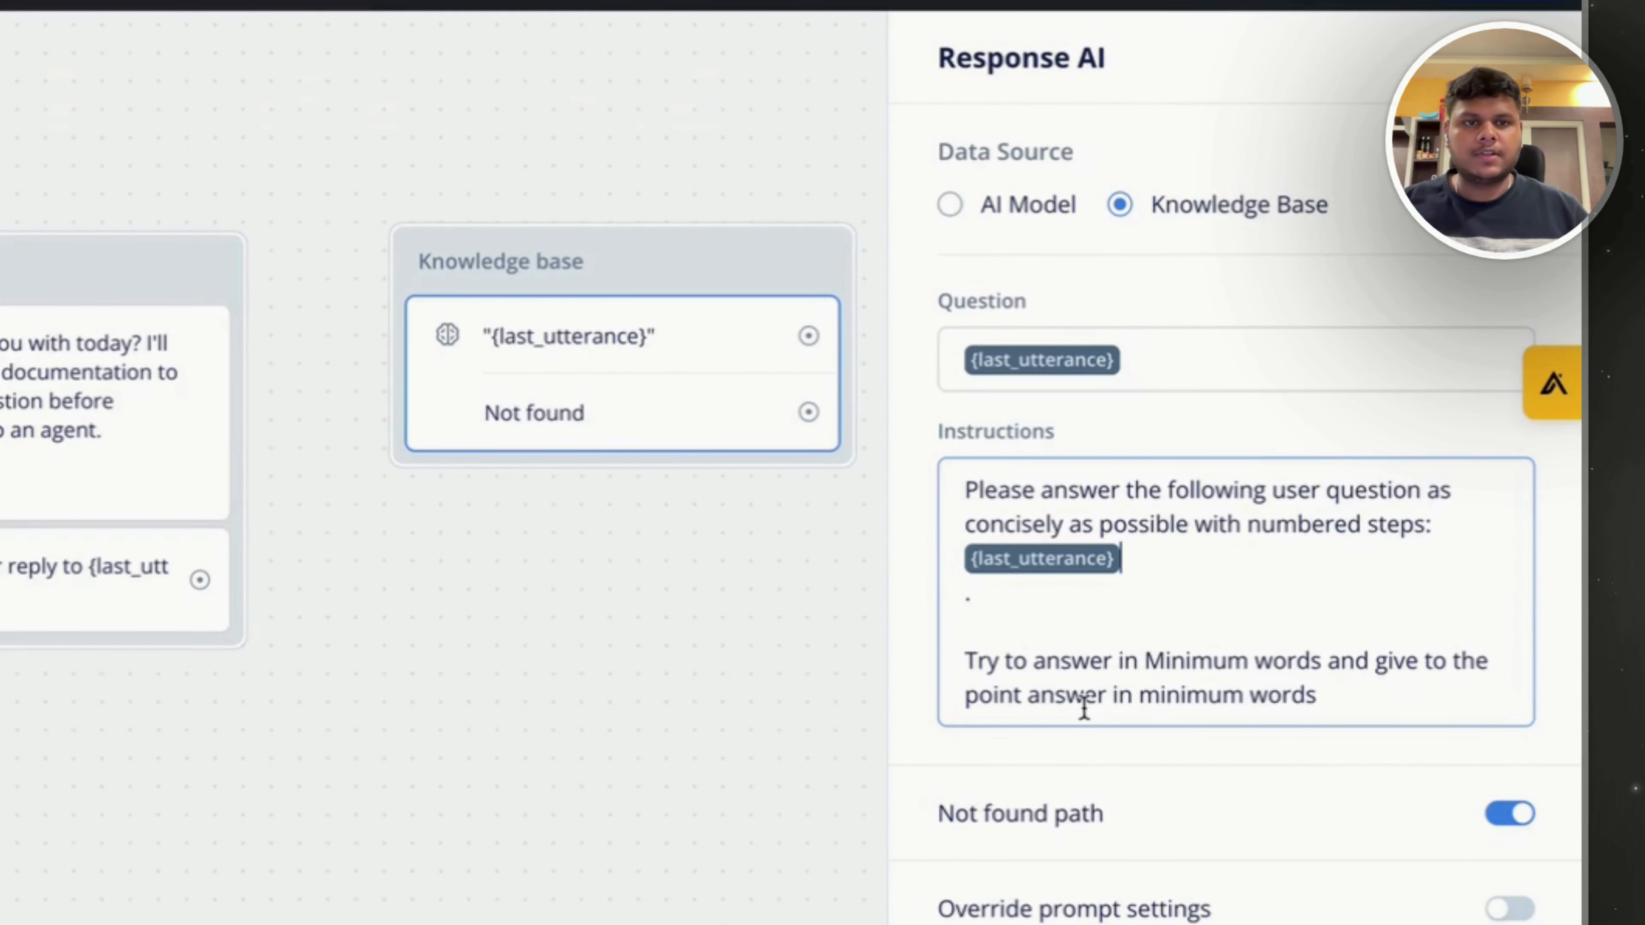
# Turn off the Response AI step's Not found path and connect the Capture step's output to the Knowledge base block.
pyautogui.click(766, 638)
pyautogui.click(757, 413)
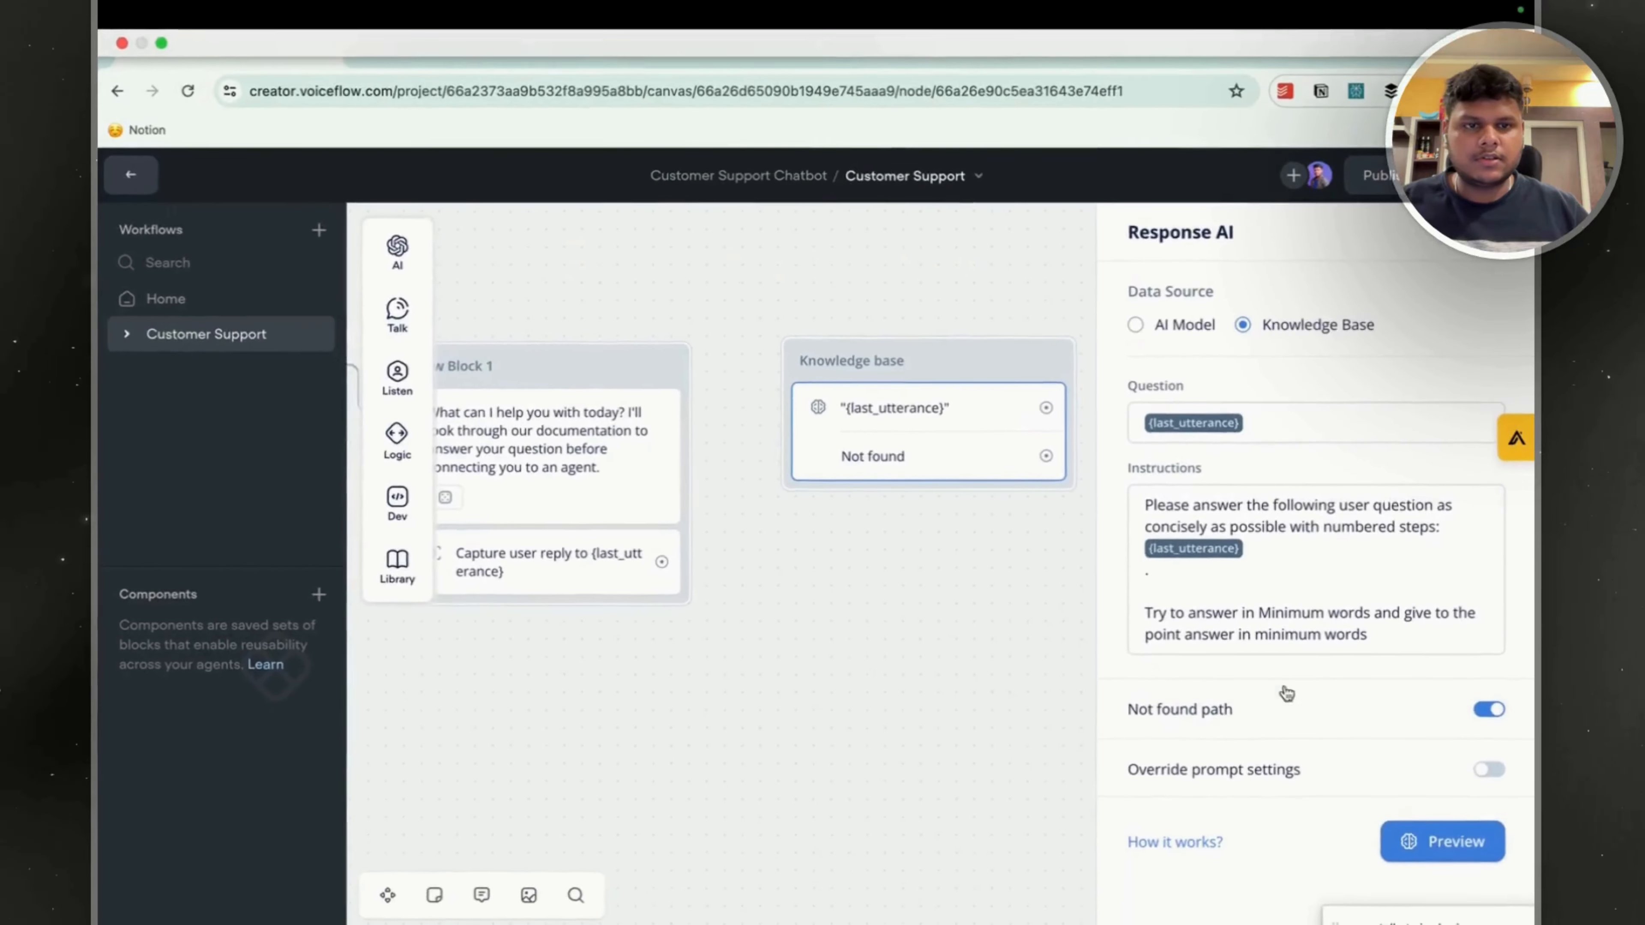
pyautogui.click(1488, 708)
pyautogui.click(758, 413)
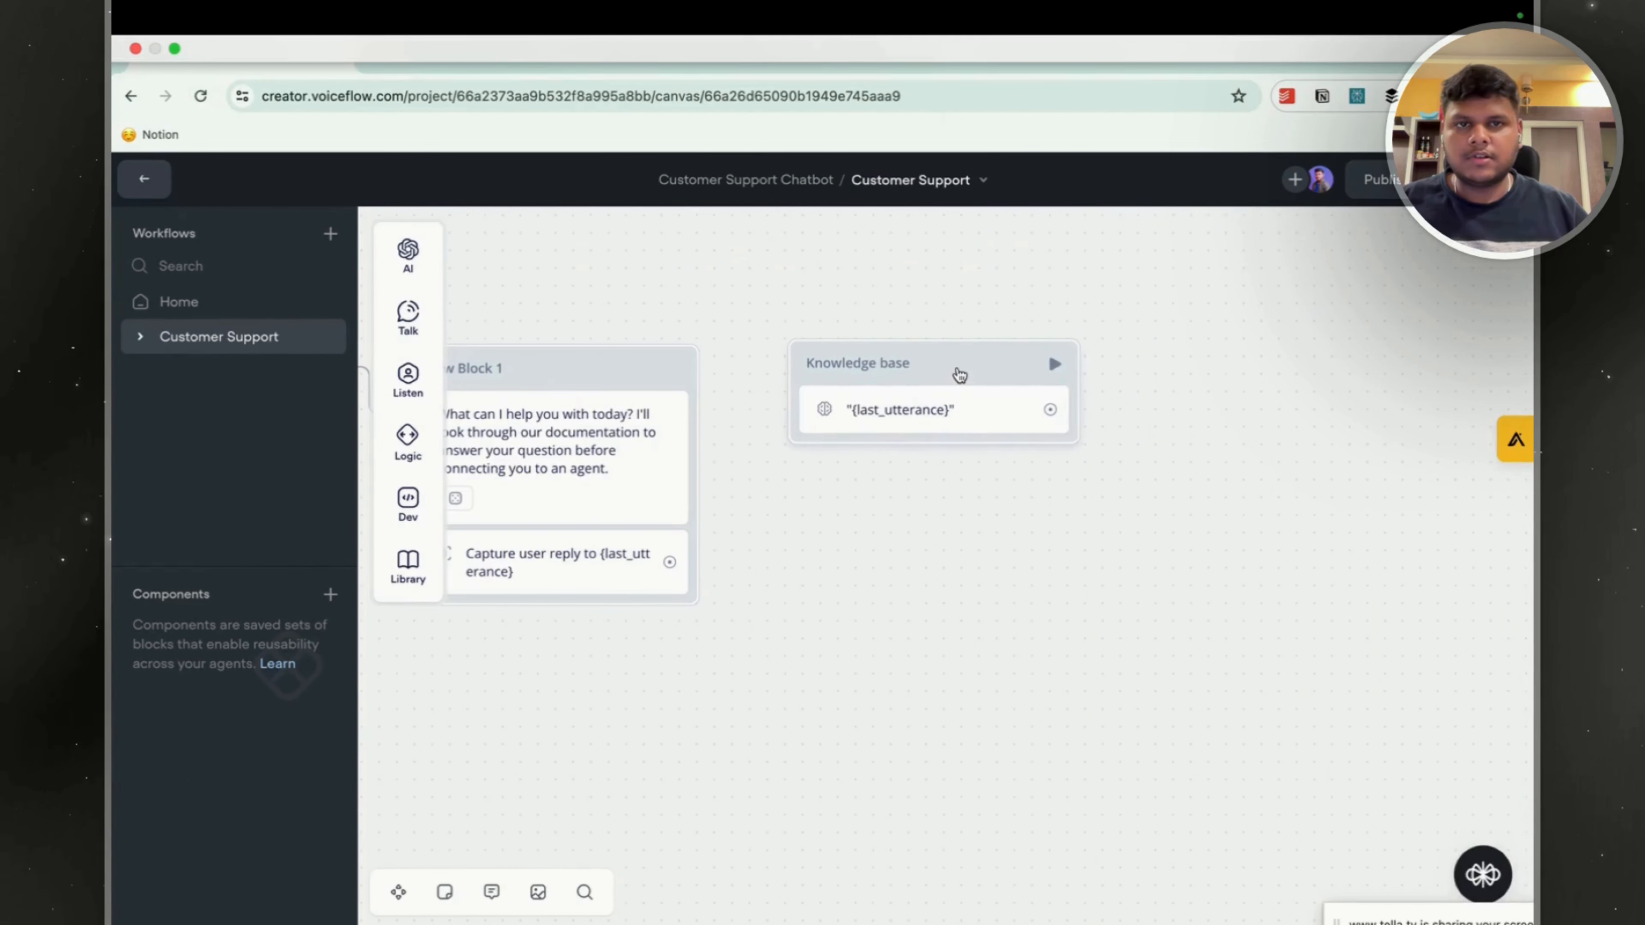
pyautogui.moveTo(954, 372); pyautogui.dragTo(913, 386)
pyautogui.moveTo(688, 557); pyautogui.dragTo(774, 389)
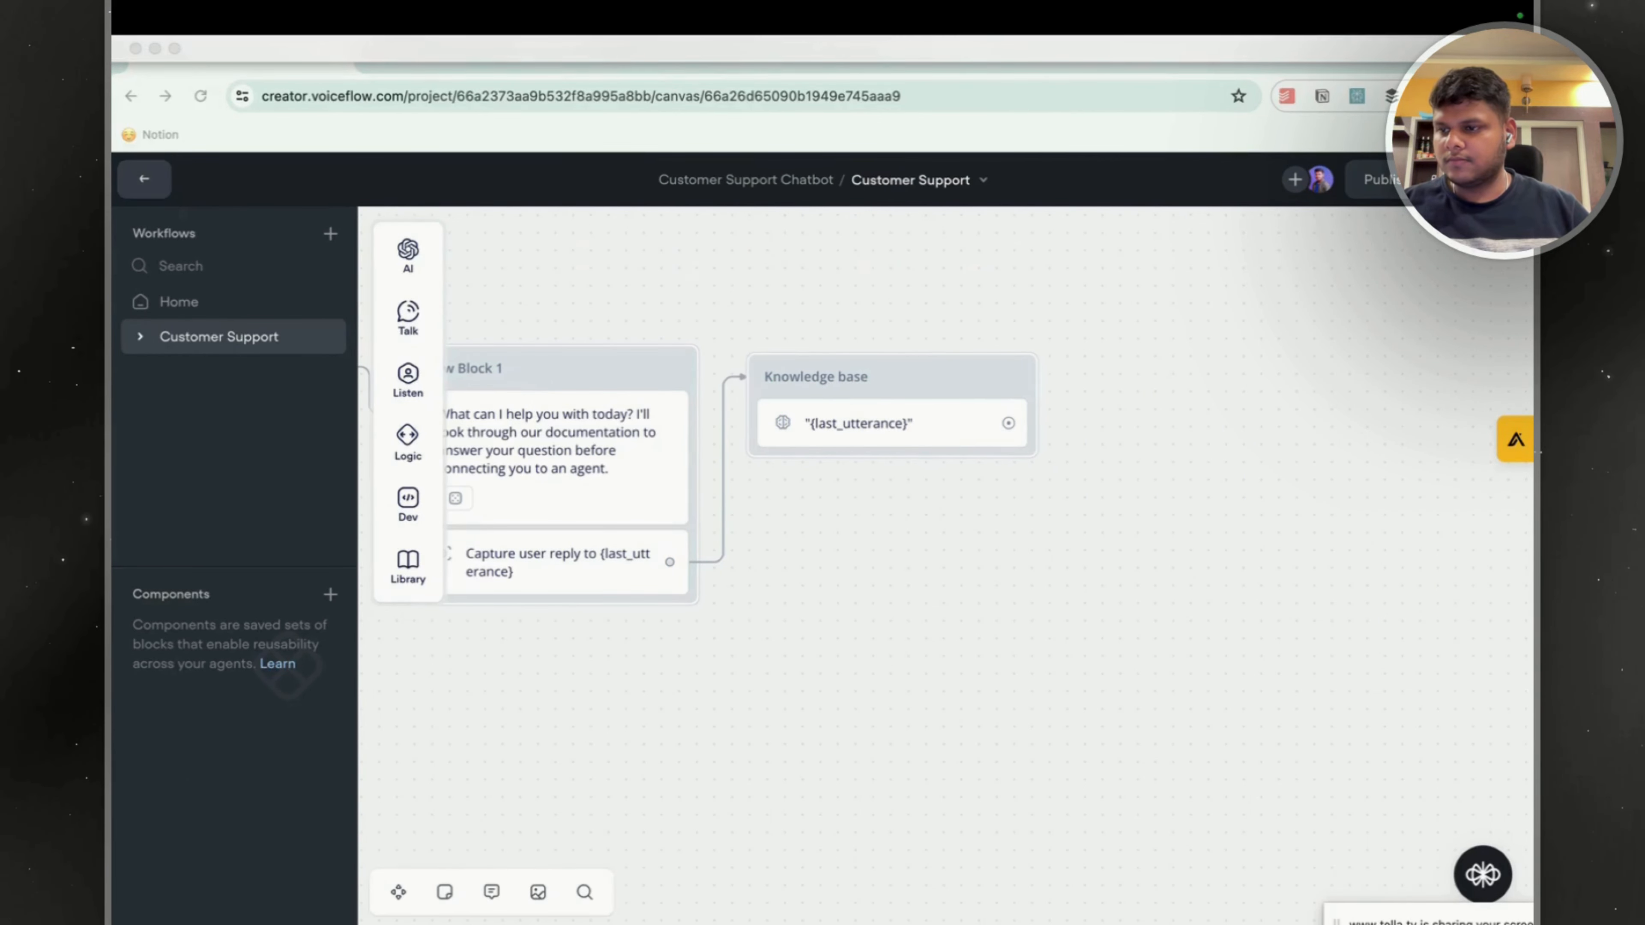
# Add a Text step in a new block connected to the Knowledge base block's output and place it beside that block.
pyautogui.moveTo(771, 614); pyautogui.dragTo(785, 657)
pyautogui.scroll(-2, 921, 619)
pyautogui.moveTo(983, 475); pyautogui.dragTo(1083, 425)
pyautogui.moveTo(1207, 457)
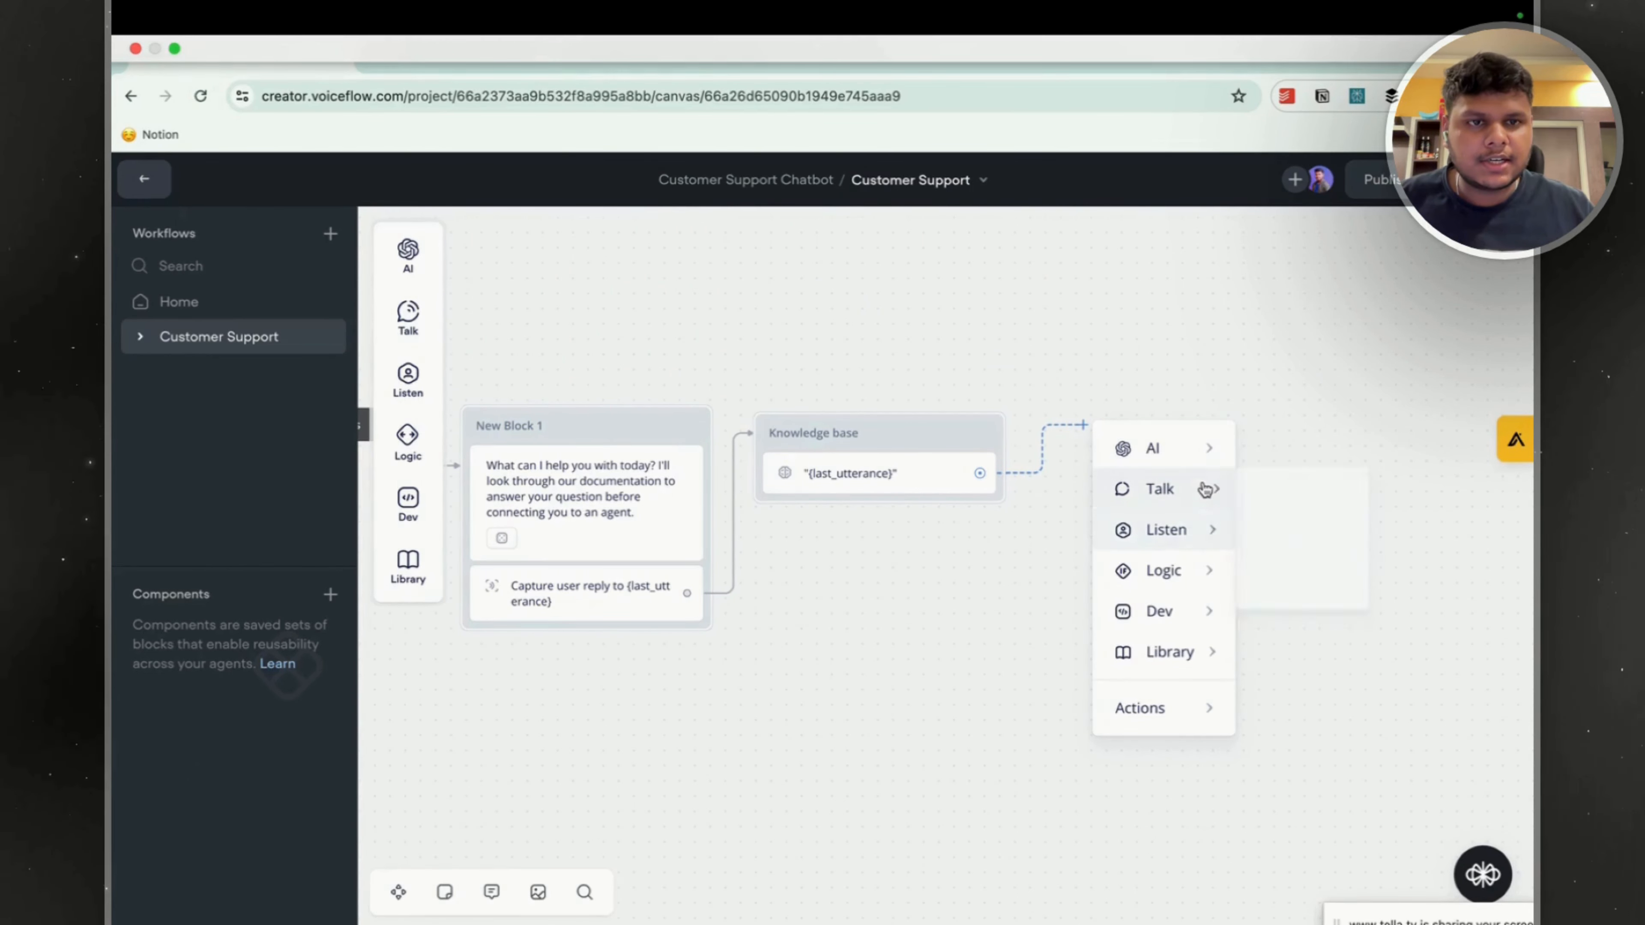
pyautogui.moveTo(1205, 489)
pyautogui.click(1285, 498)
pyautogui.click(893, 434)
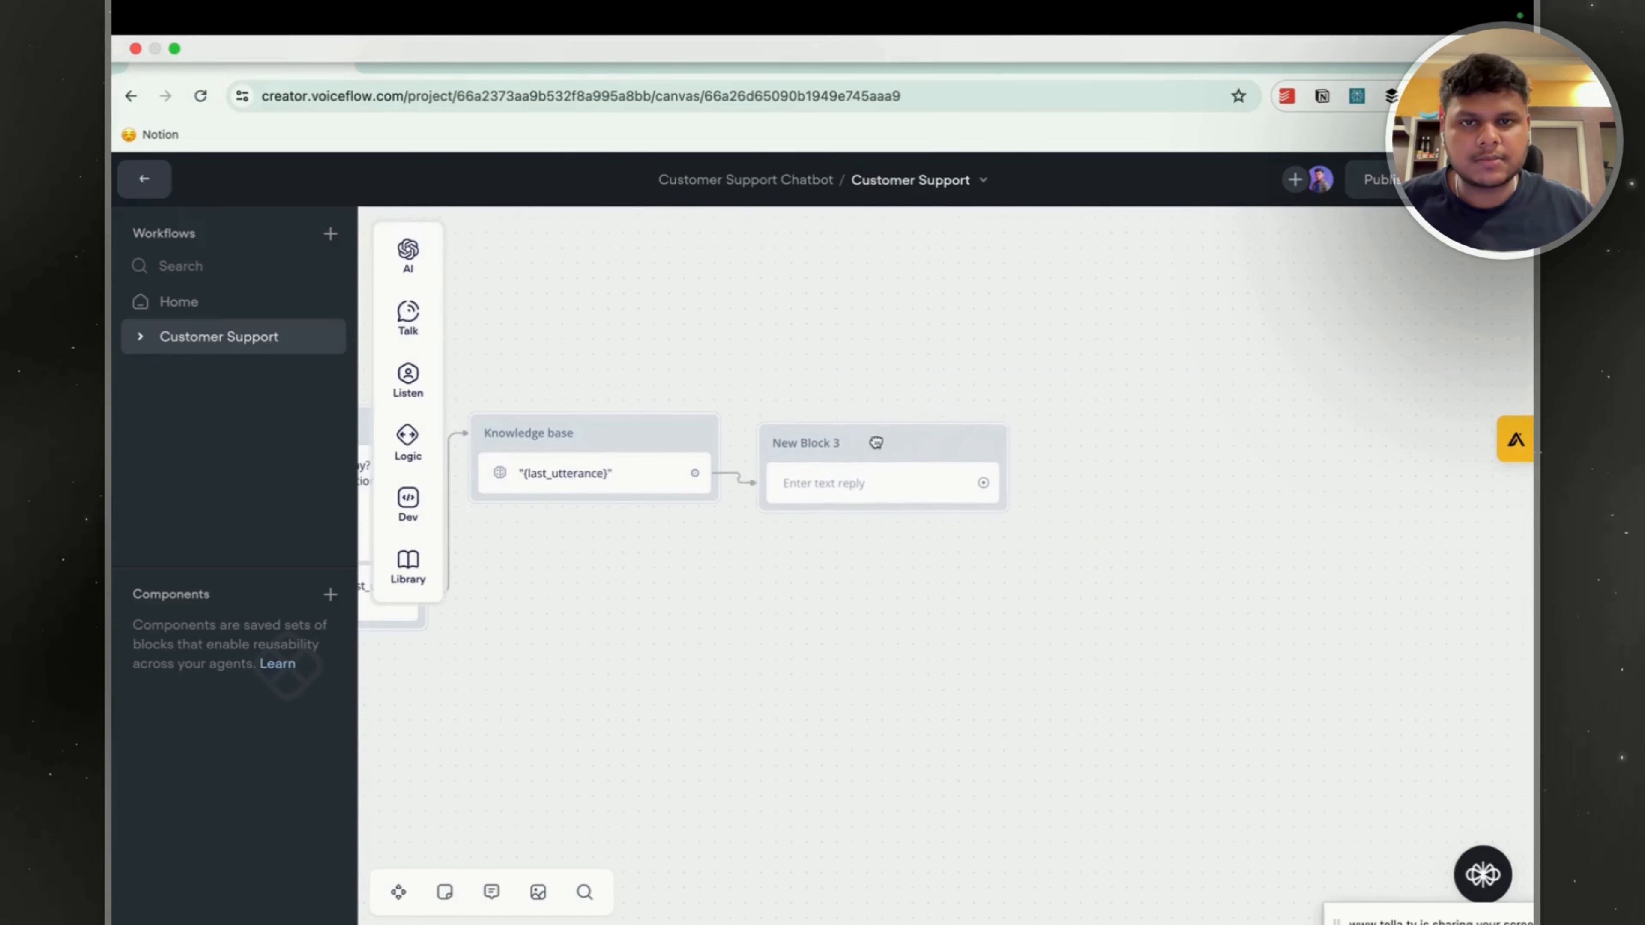
# Enter the text reply "Did the answer solve your Question?" in New Block 3.
pyautogui.click(894, 470)
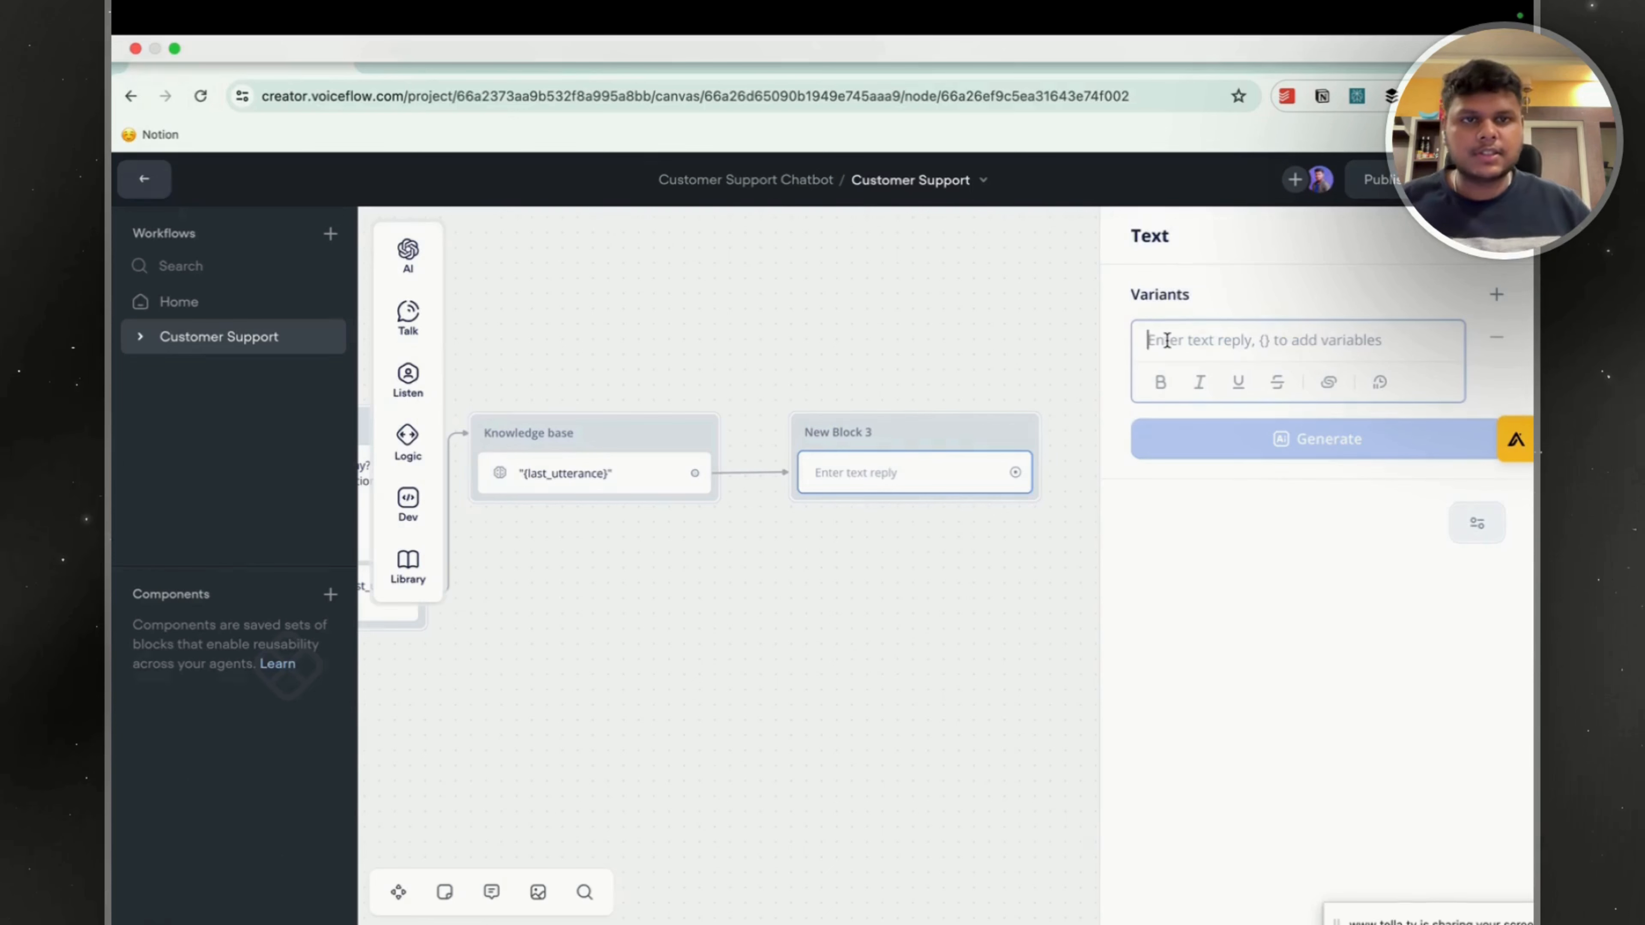
pyautogui.write('Di')
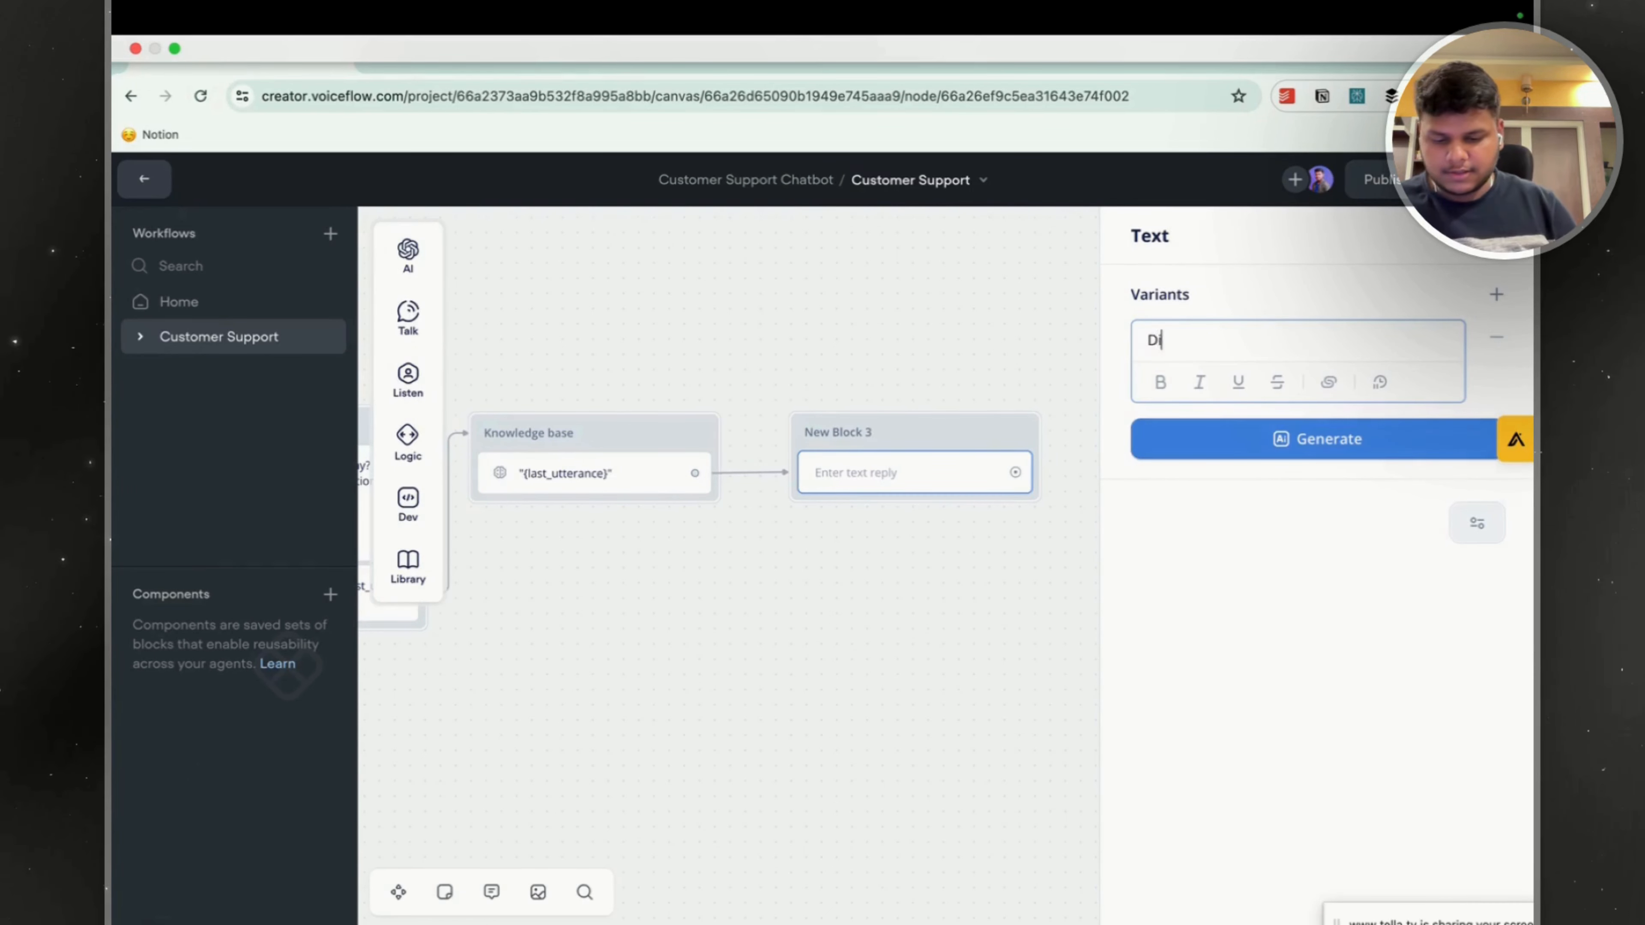
pyautogui.write('d the anser')
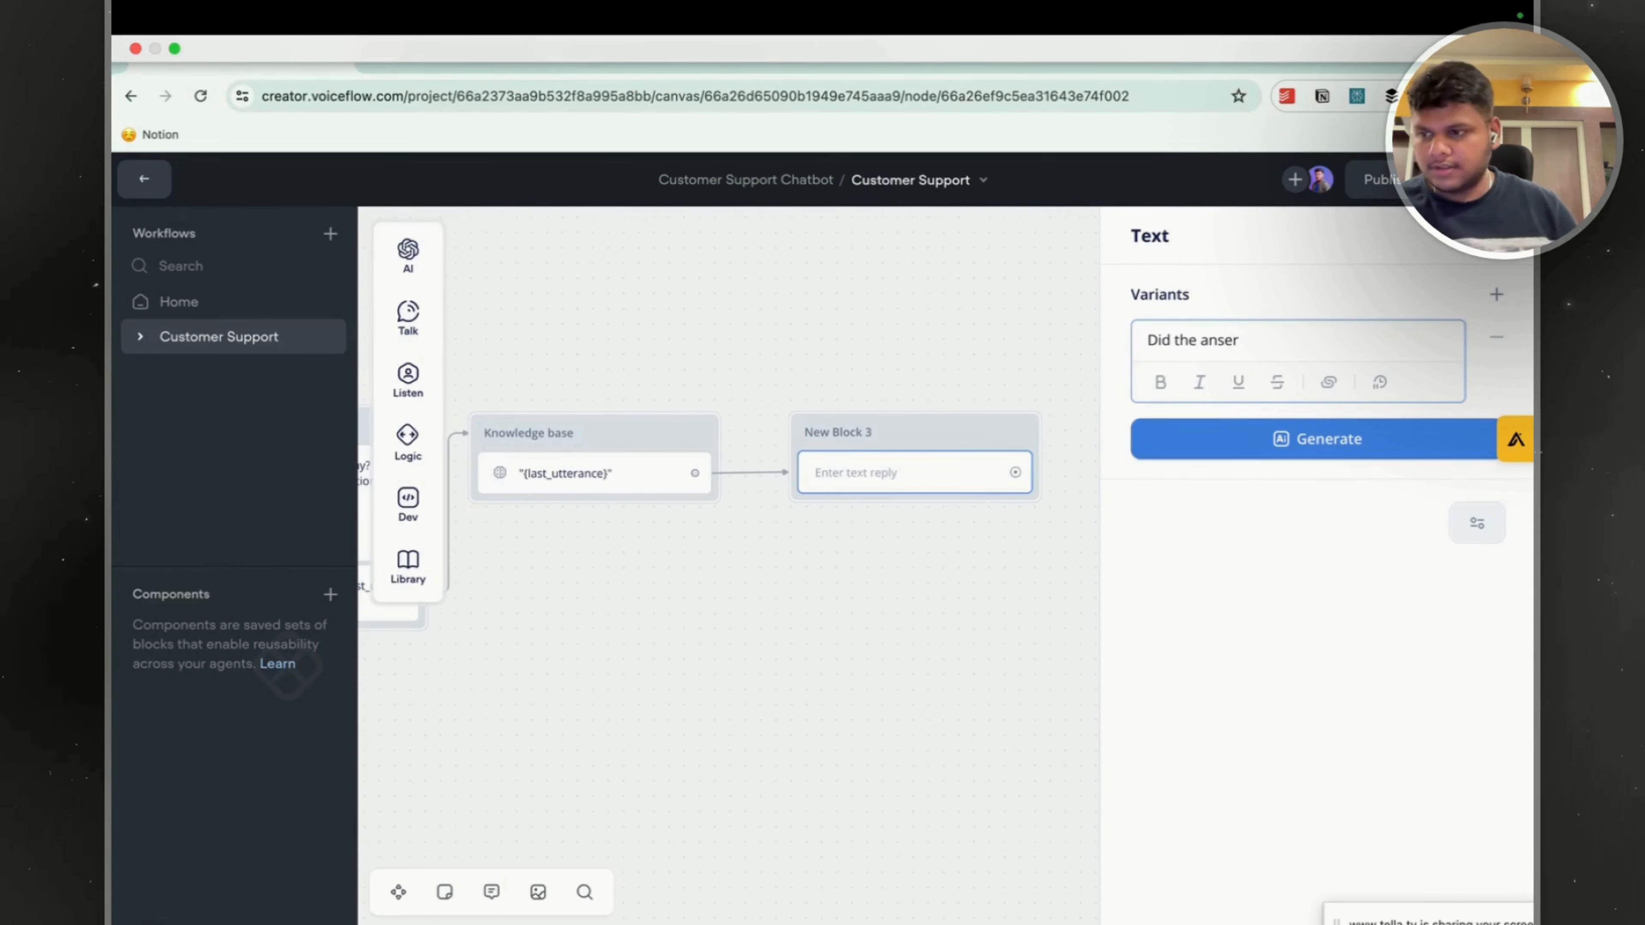
pyautogui.press('BackSpace')
pyautogui.press('BackSpace')
pyautogui.write('wre')
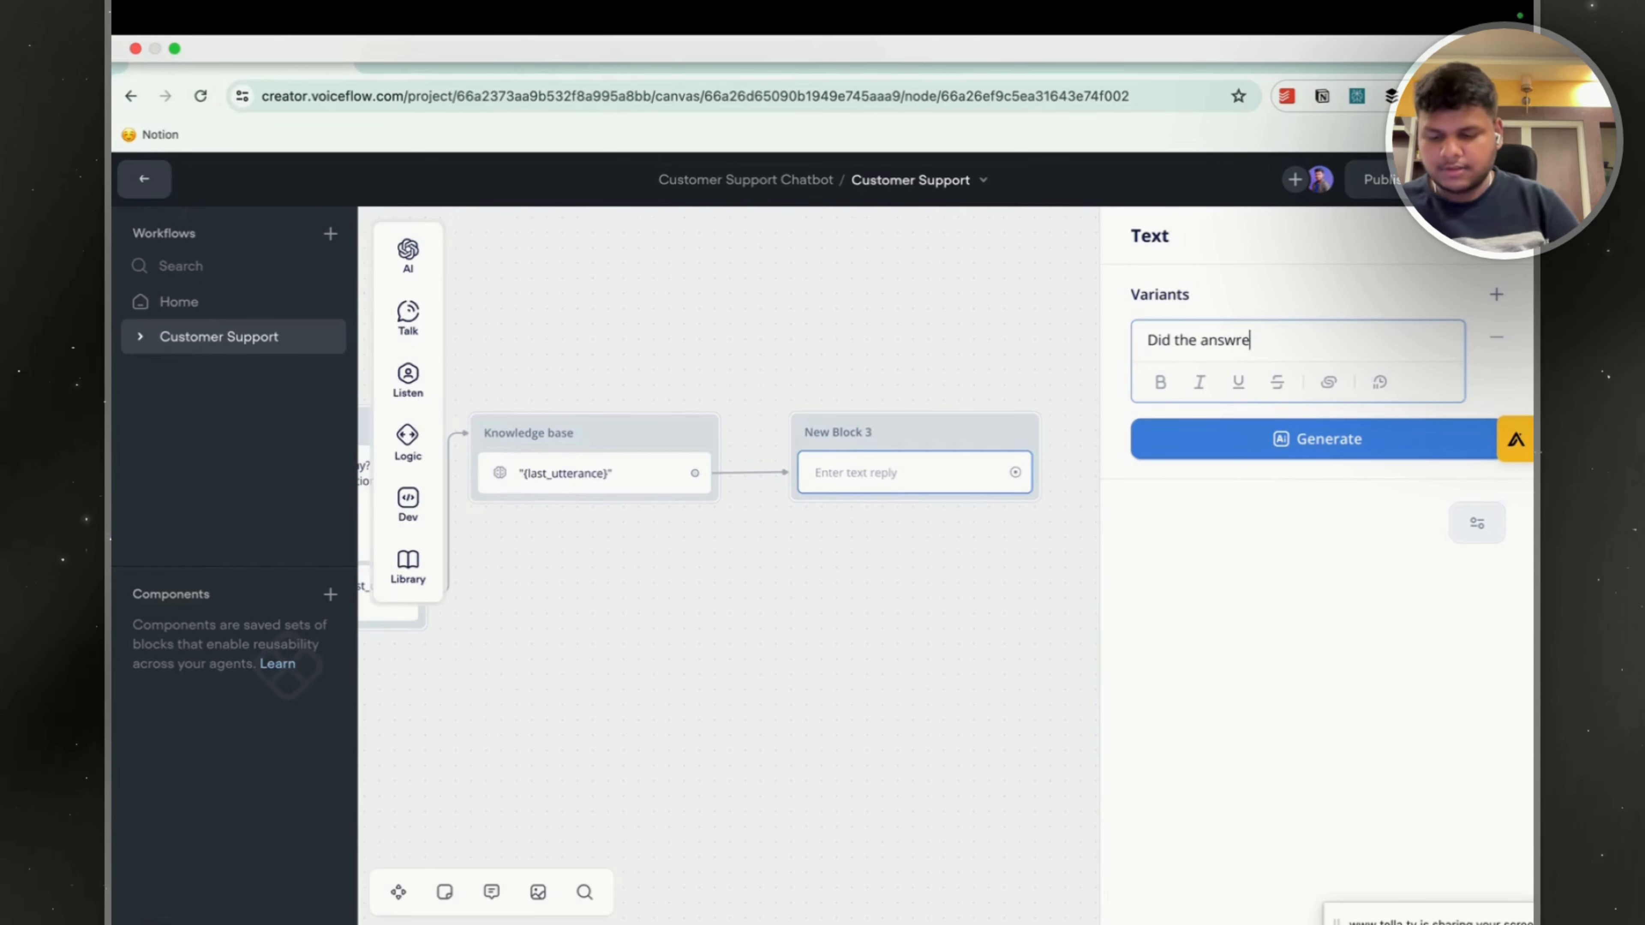
pyautogui.press('BackSpace')
pyautogui.press('BackSpace')
pyautogui.write('er solve your p')
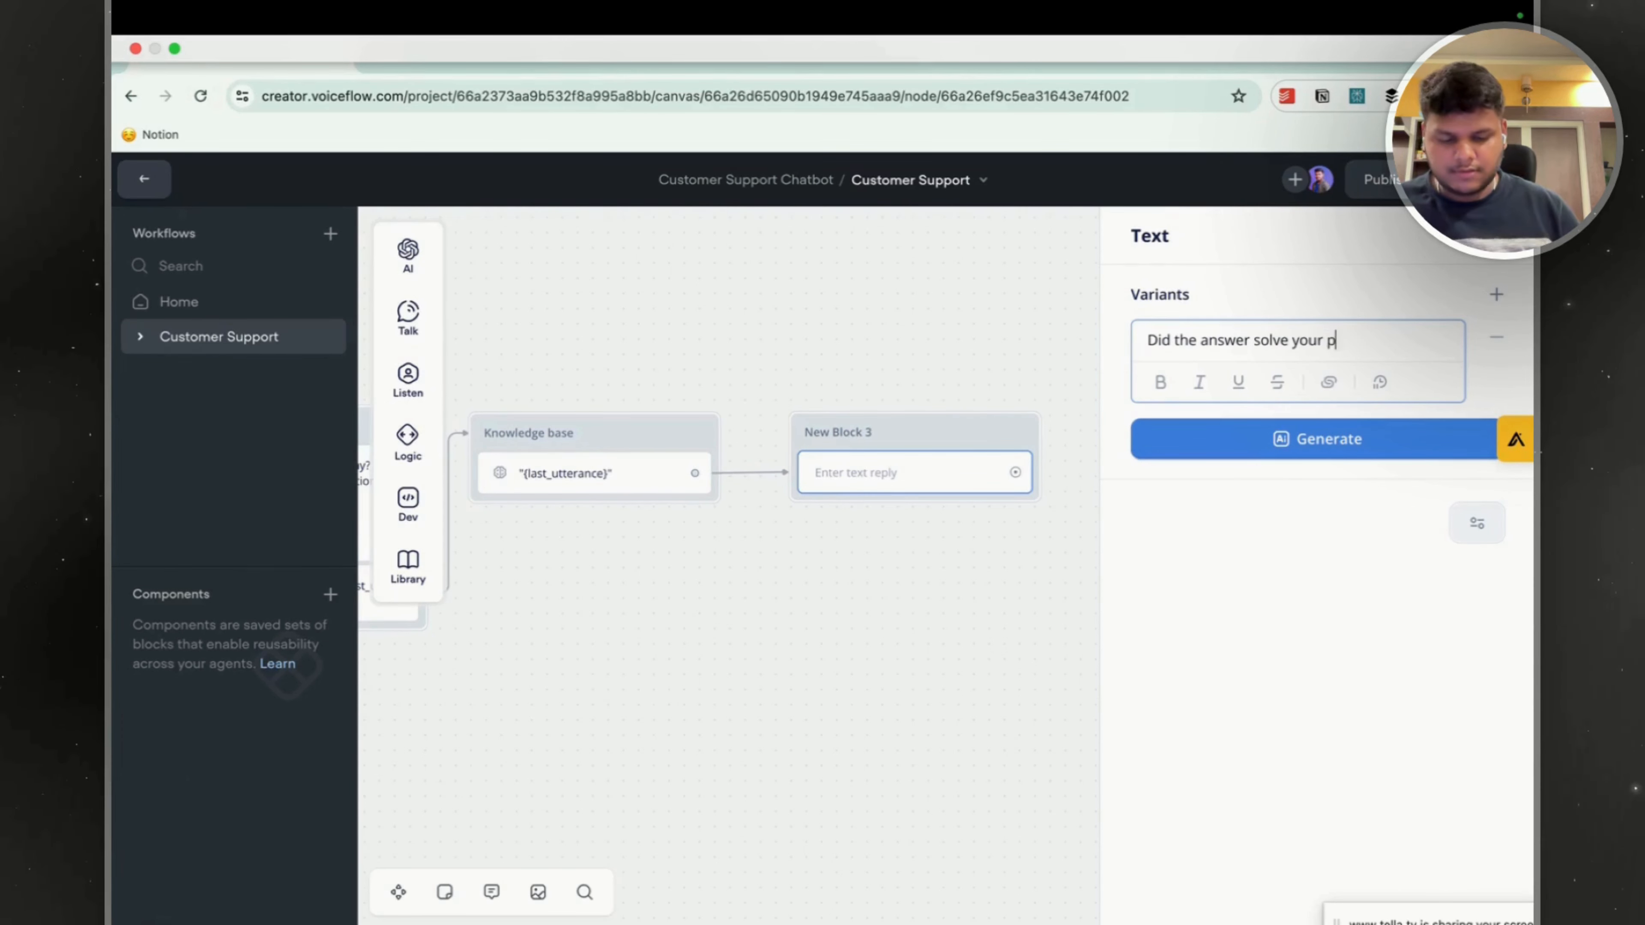
pyautogui.write('roblem')
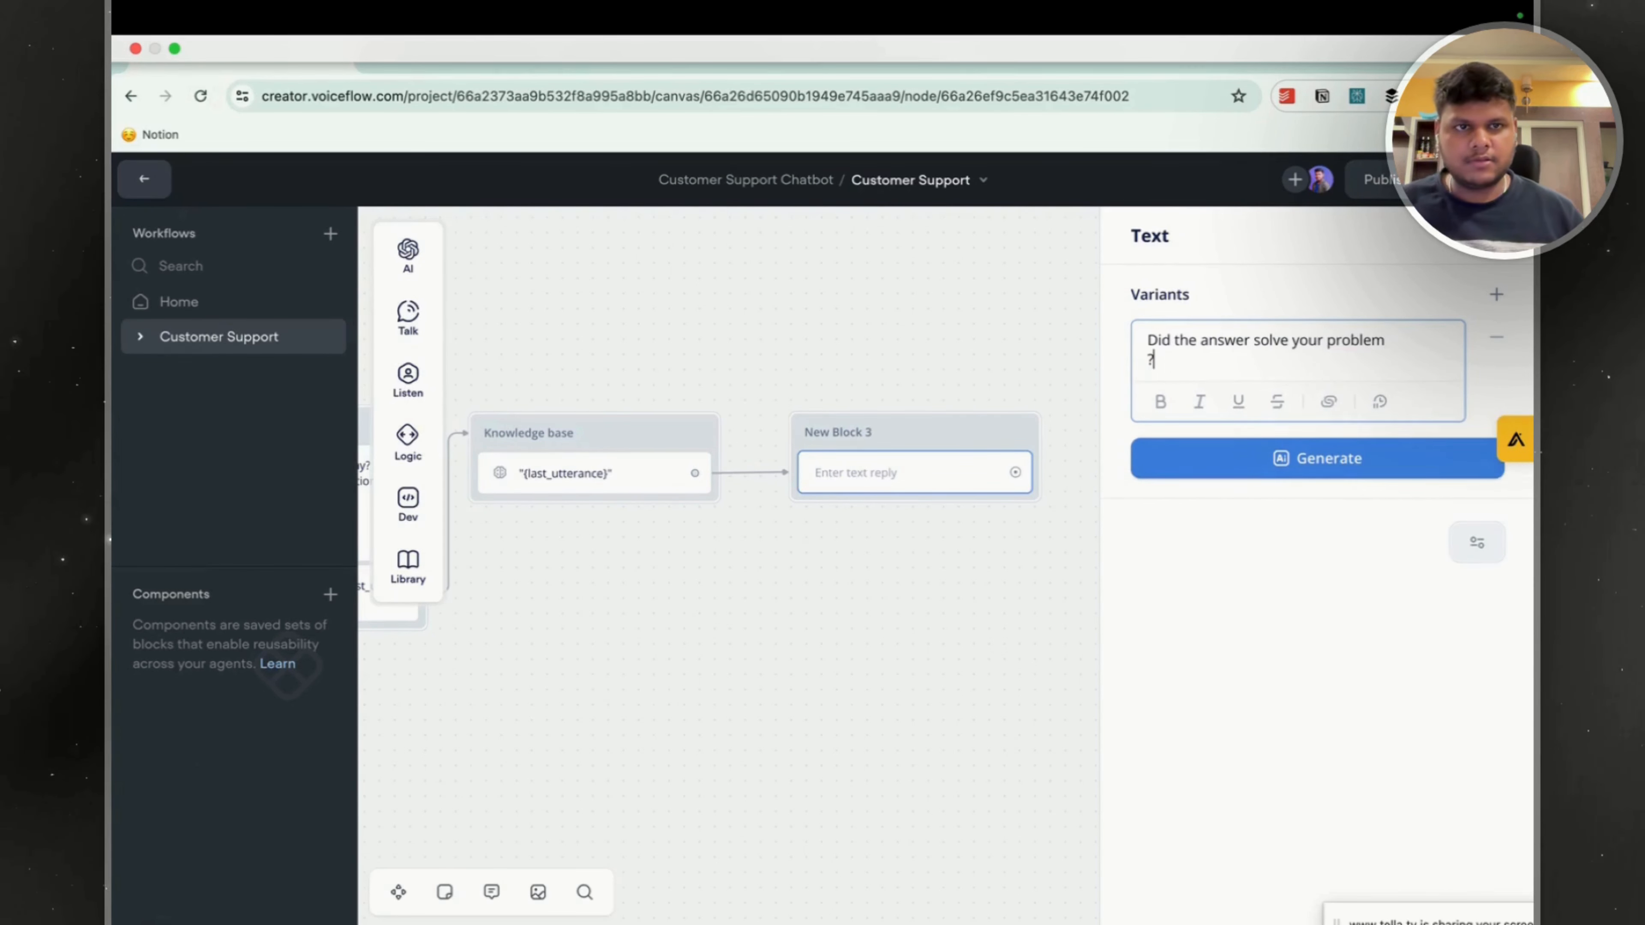
pyautogui.write('?')
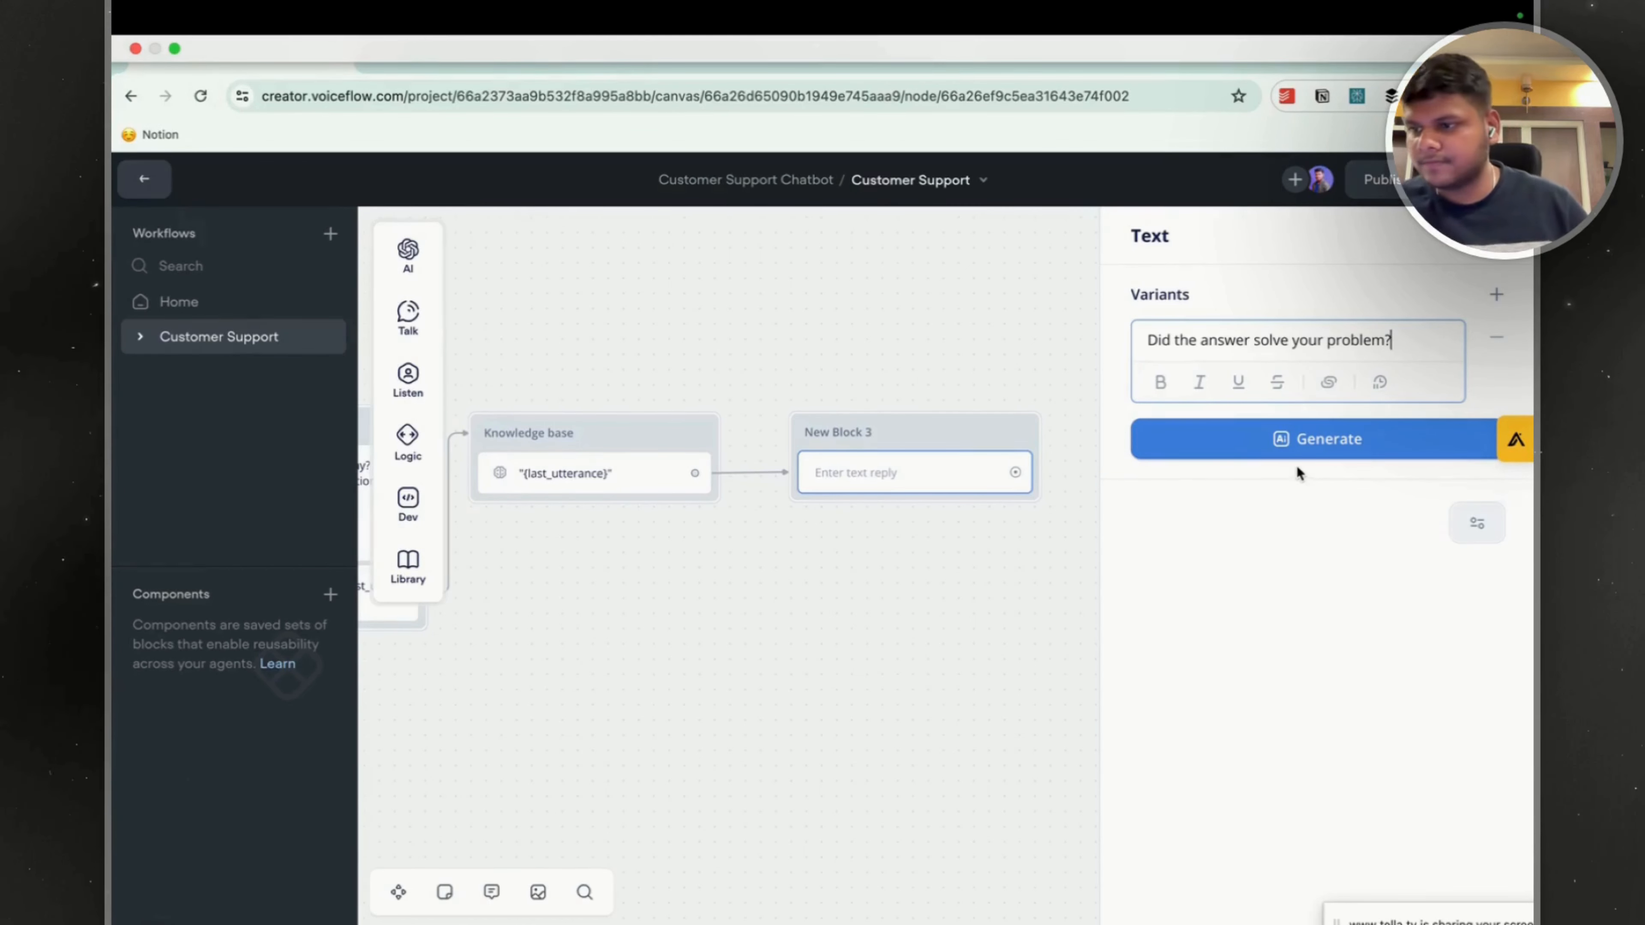
pyautogui.moveTo(1384, 340); pyautogui.dragTo(1323, 340)
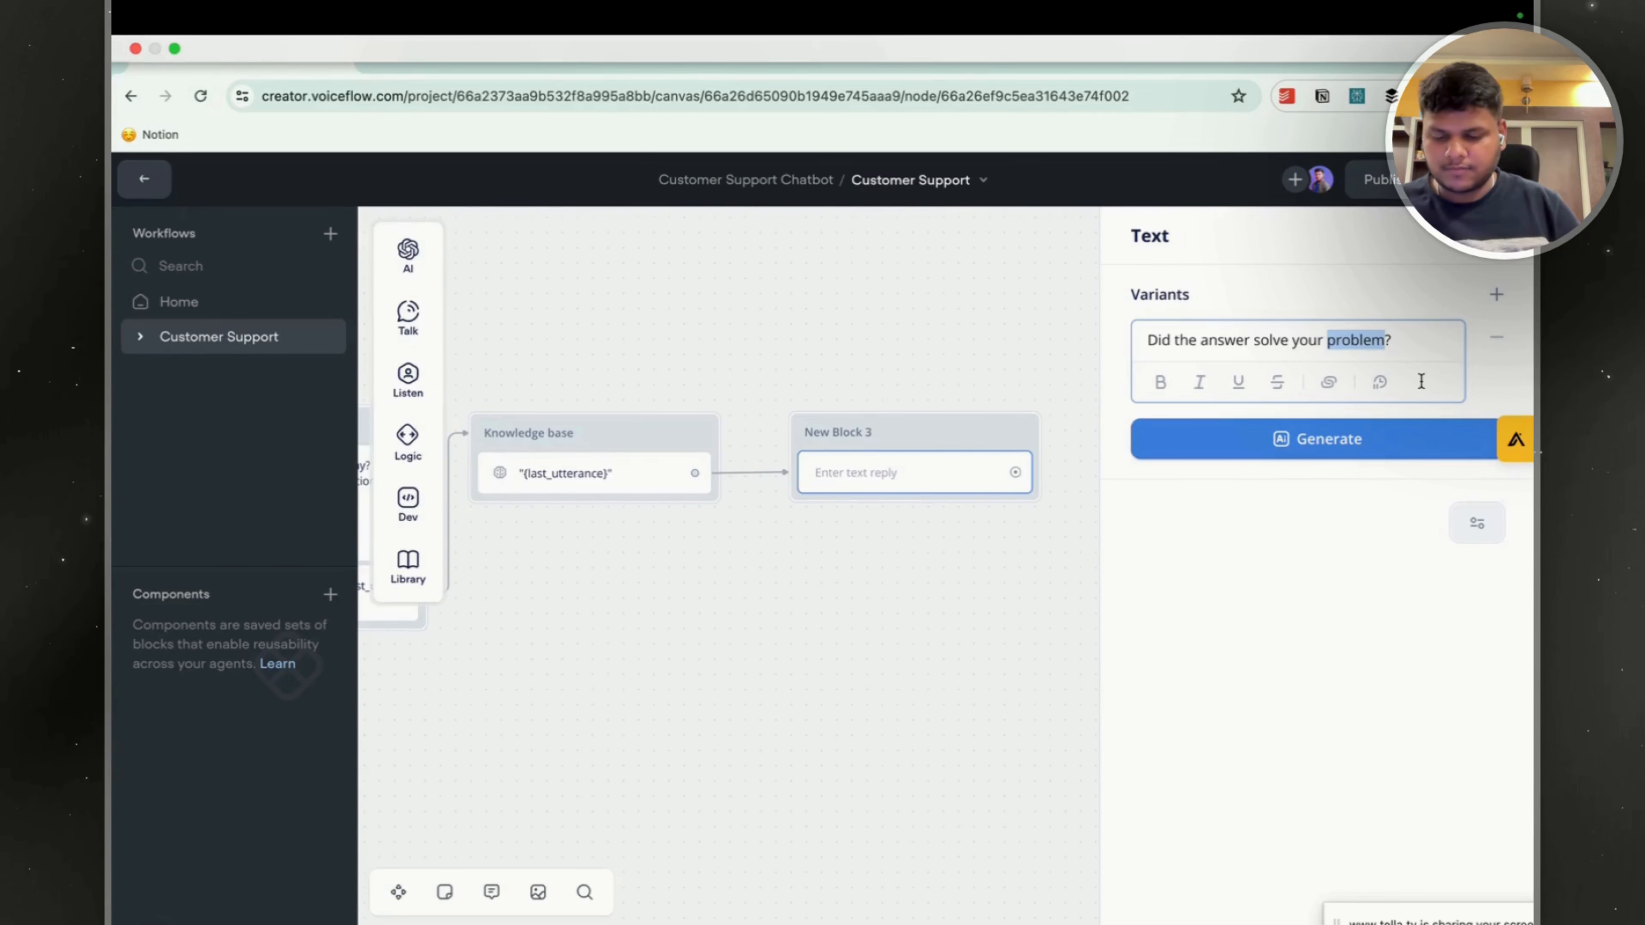
pyautogui.write('Question')
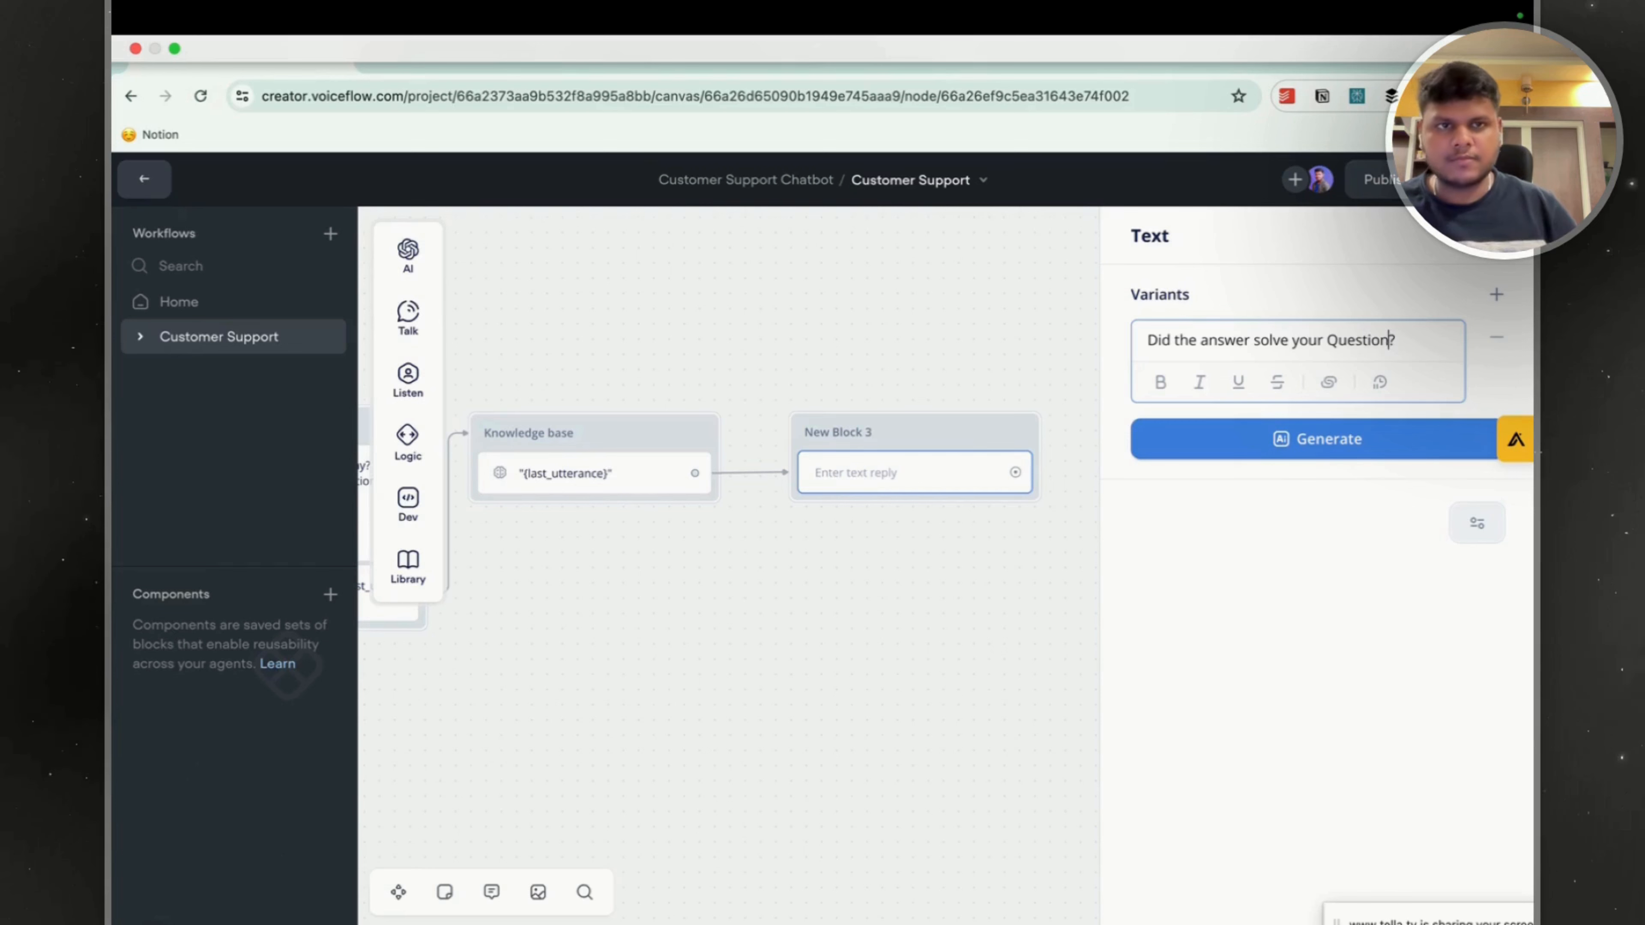
# Generate three variants of the "Did the answer solve your Question?" reply and keep them in New Block 3.
pyautogui.click(1334, 439)
pyautogui.click(1208, 531)
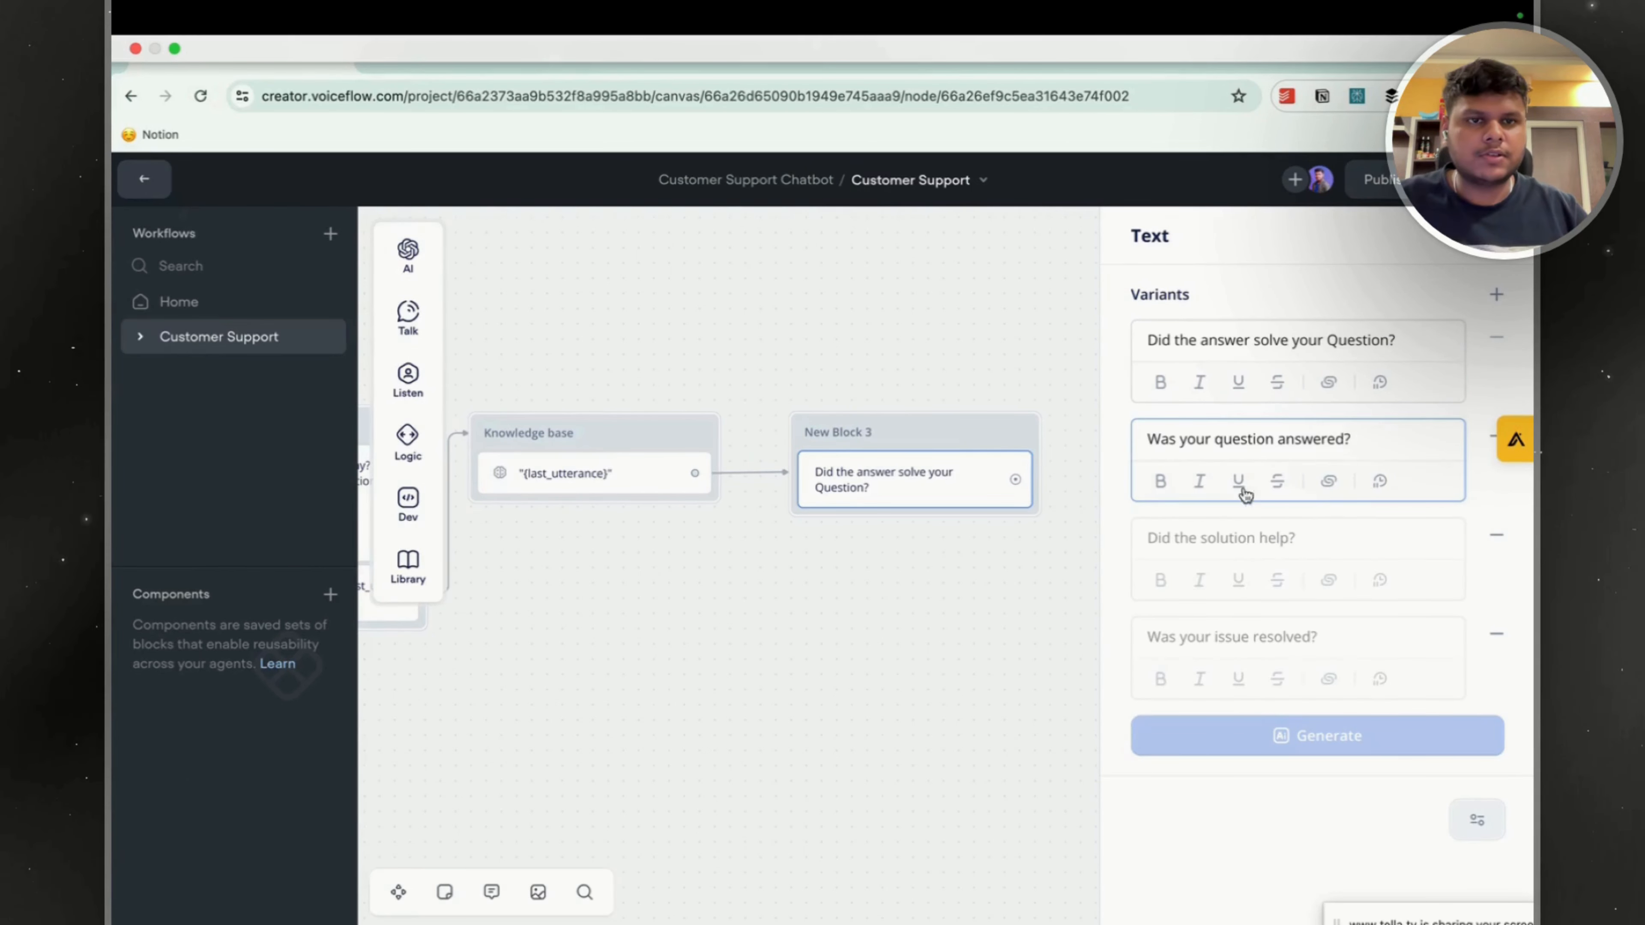
pyautogui.click(1329, 541)
pyautogui.click(1311, 631)
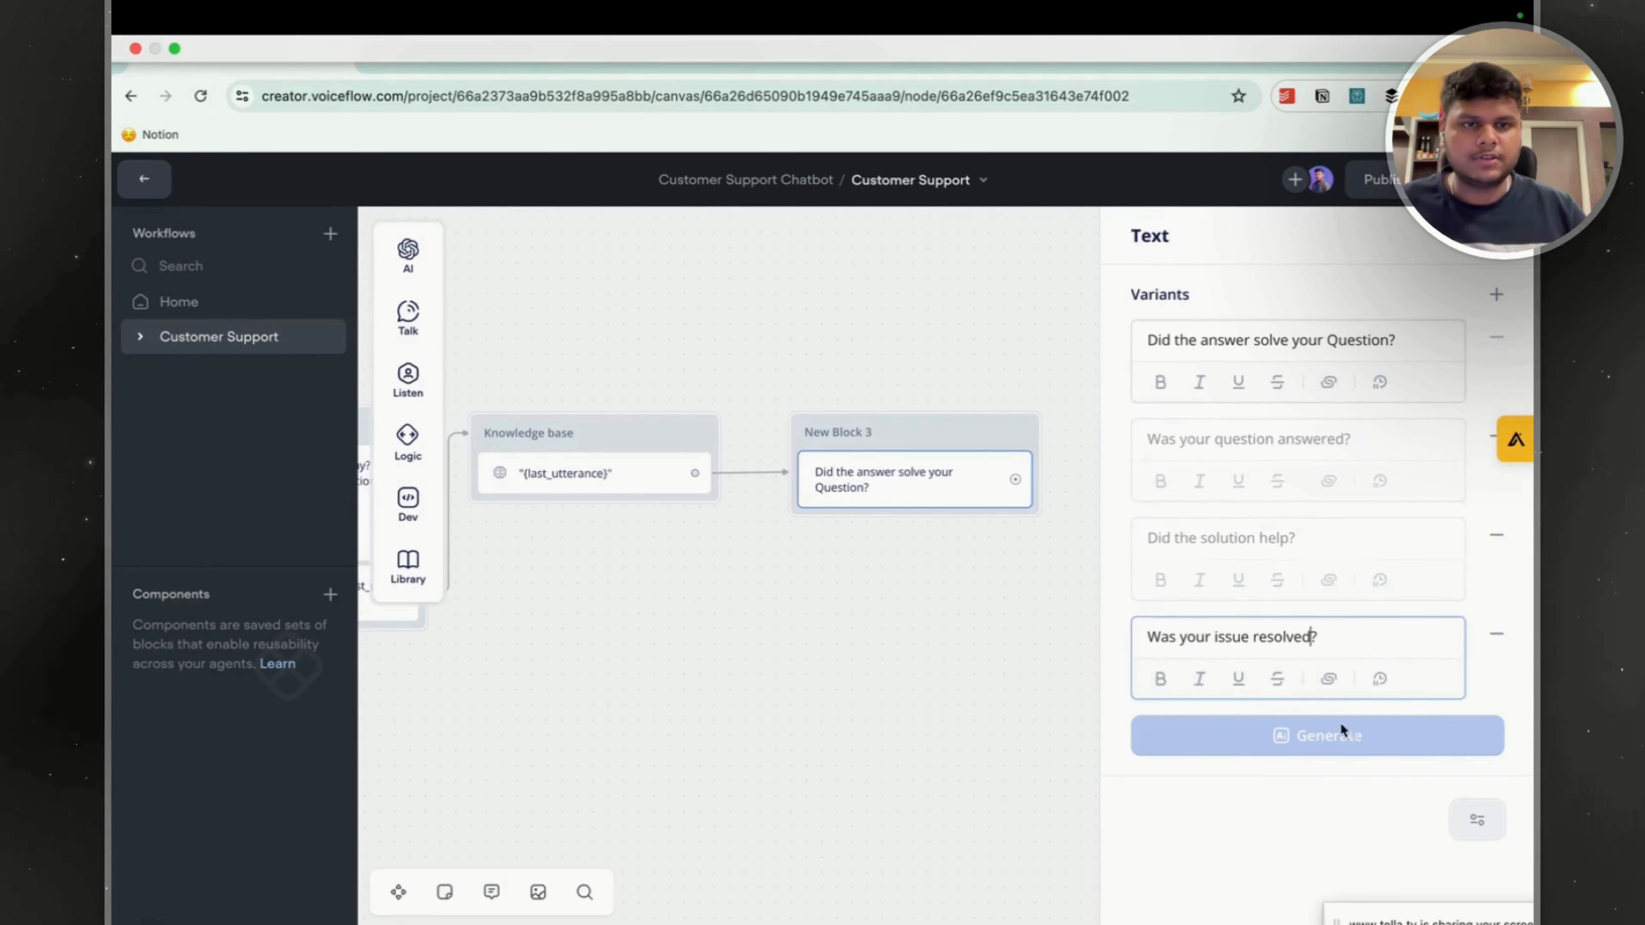
pyautogui.click(844, 572)
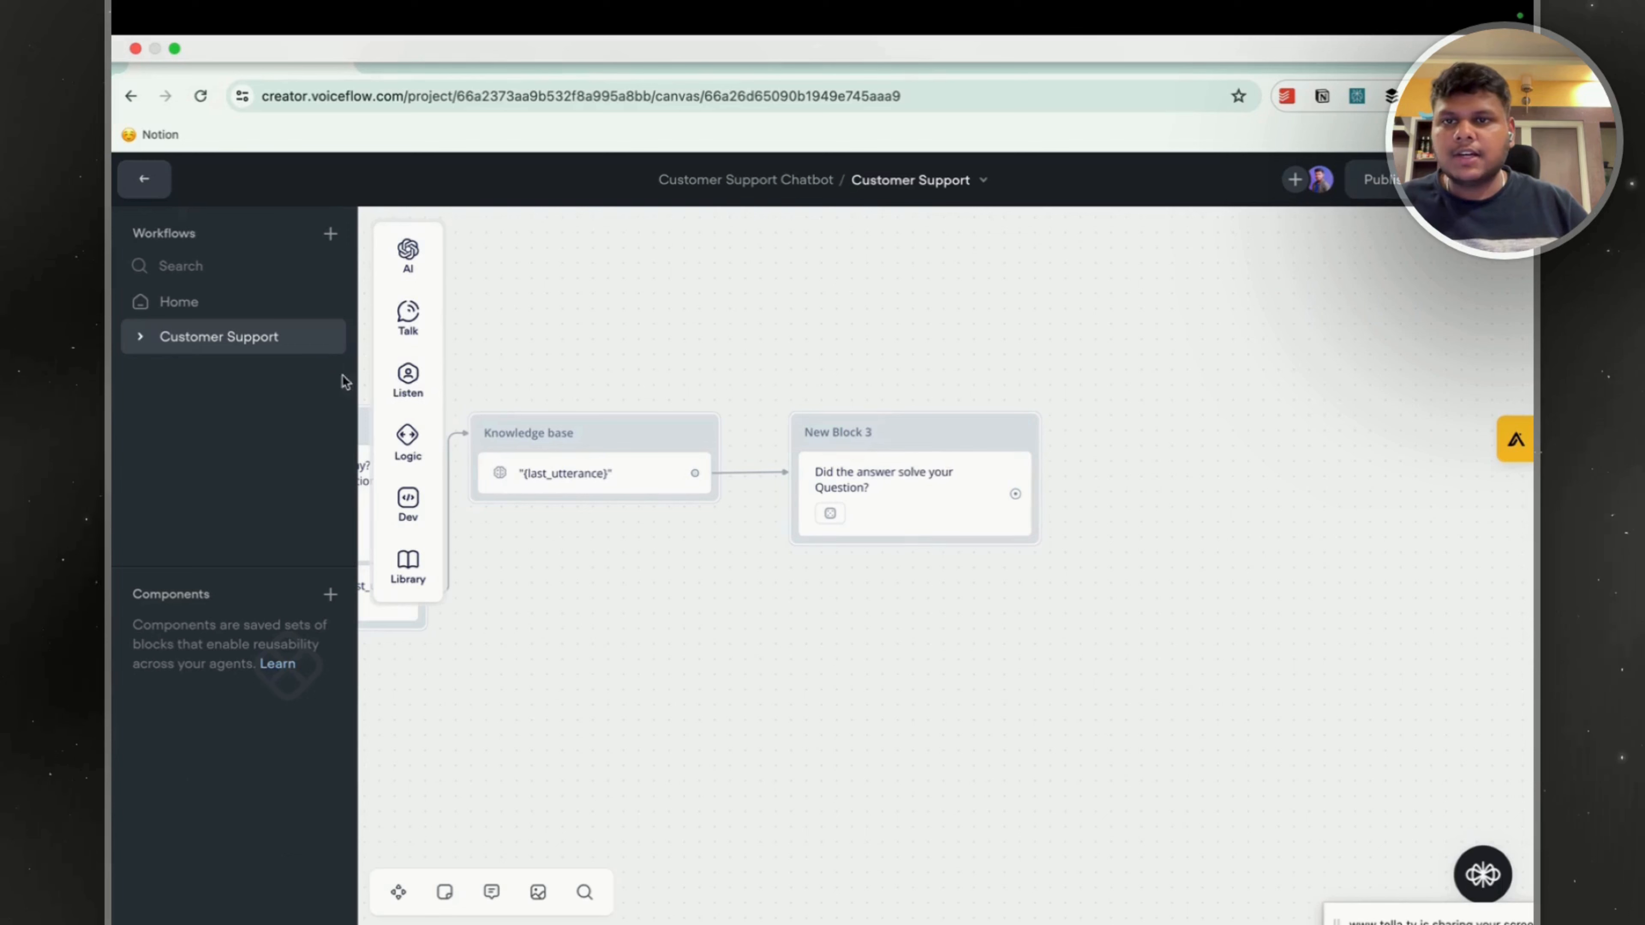
# Add a Buttons step beneath the text in New Block 3 with a button labelled "Yes" attached to the Yes intent.
pyautogui.moveTo(431, 400)
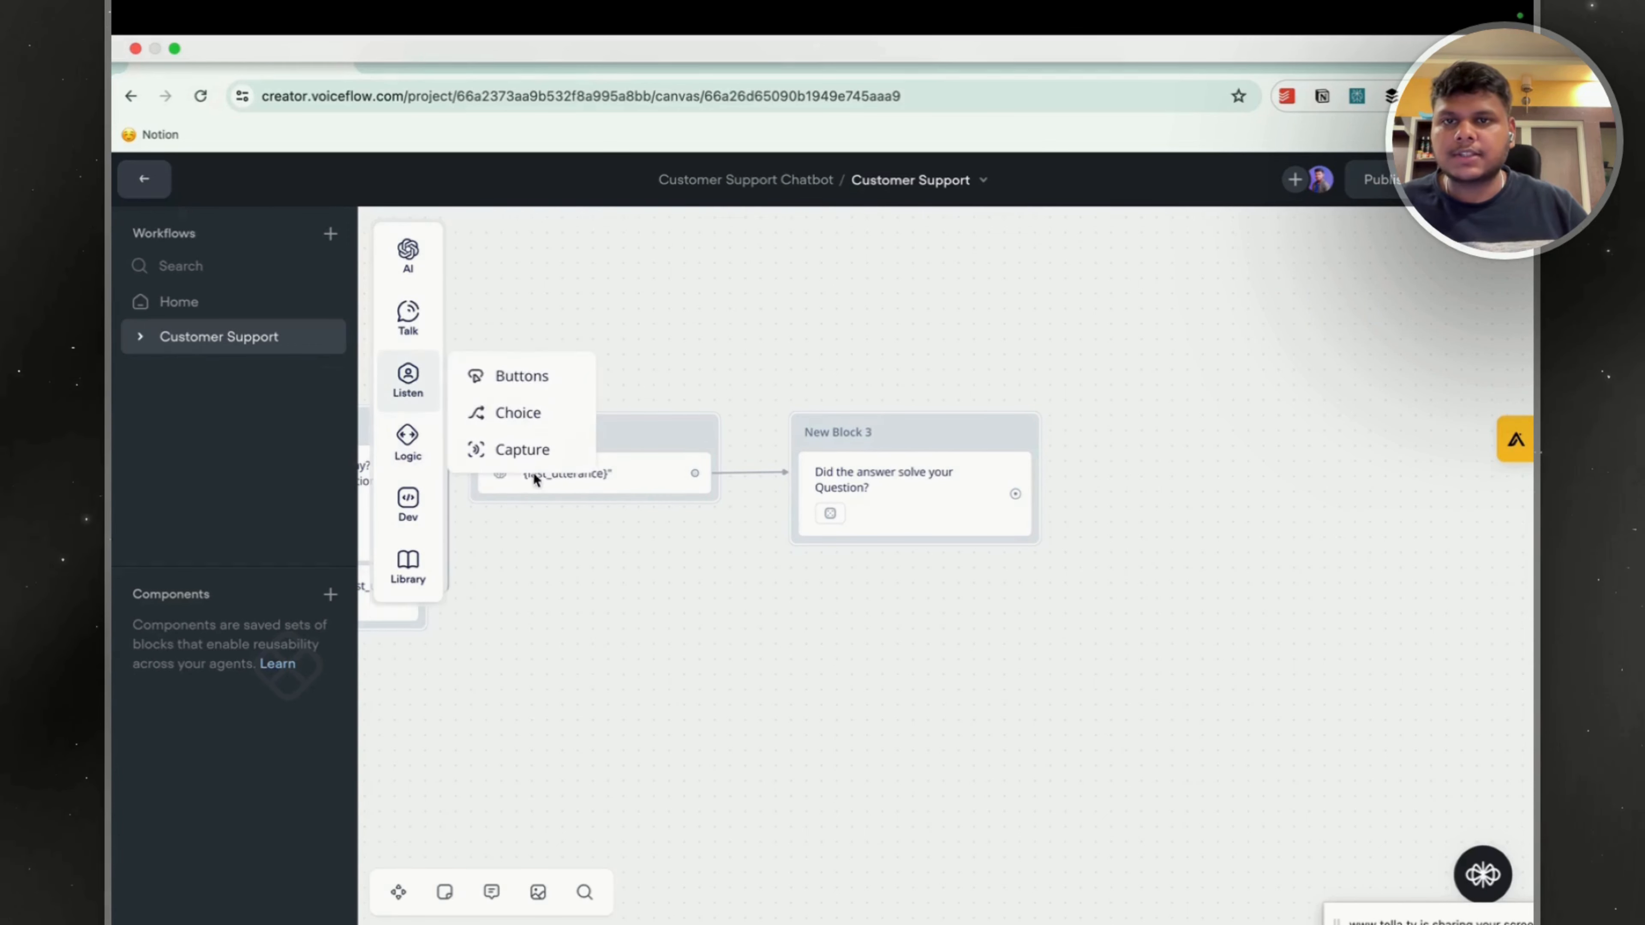
pyautogui.moveTo(530, 386); pyautogui.dragTo(913, 551)
pyautogui.click(1207, 341)
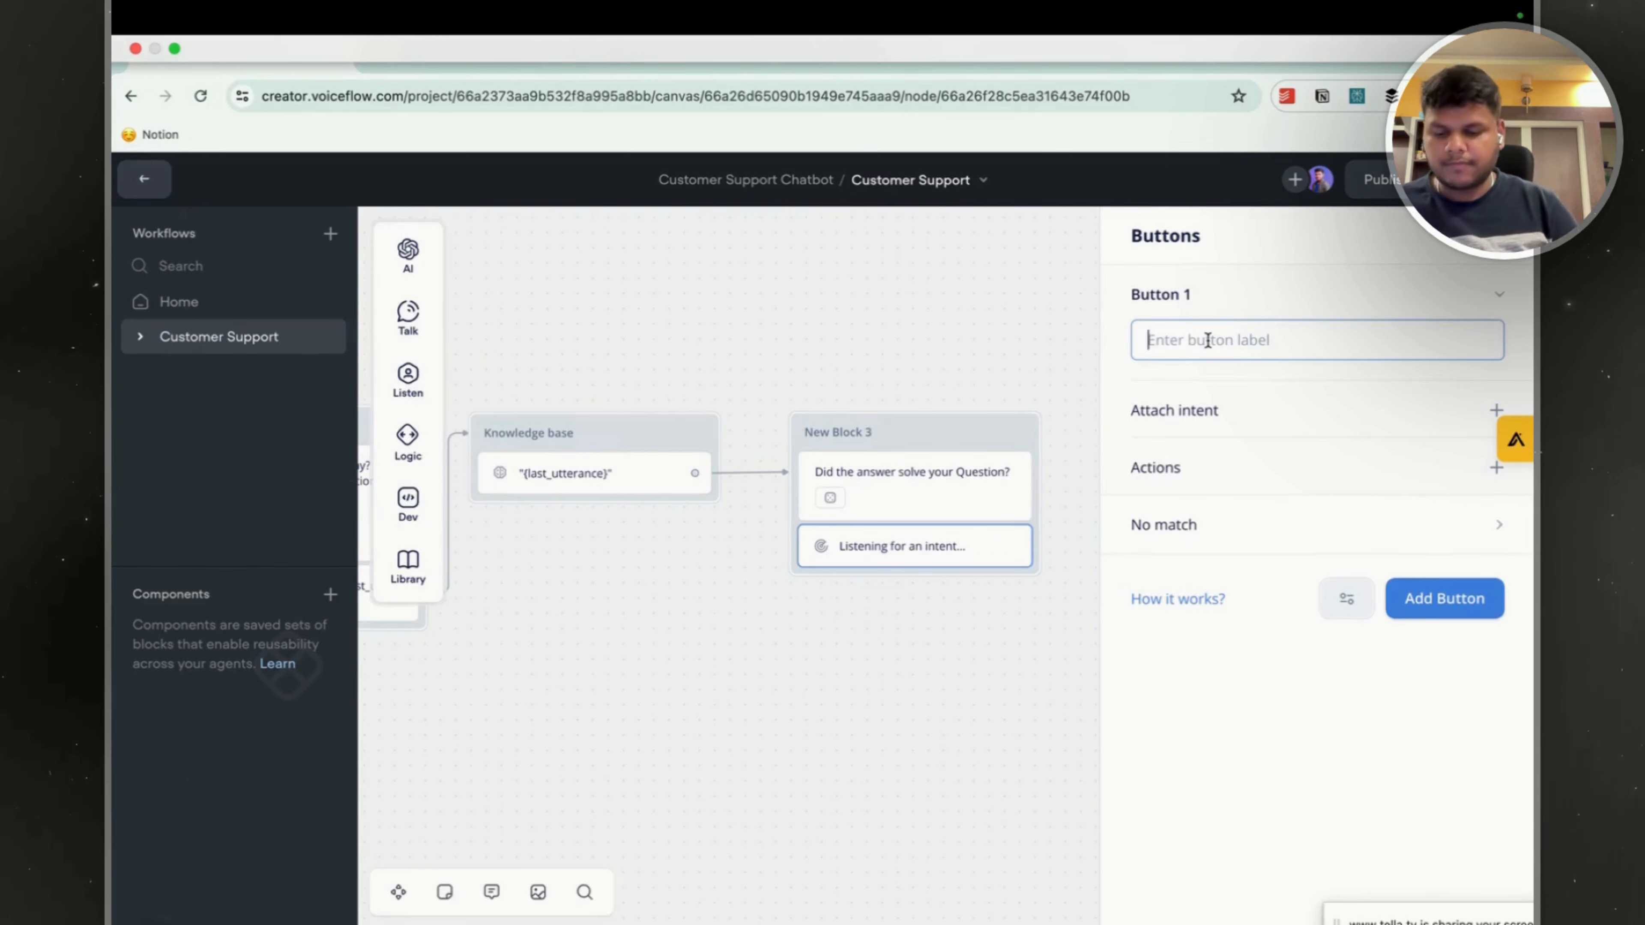
pyautogui.write('Yes')
pyautogui.click(1495, 410)
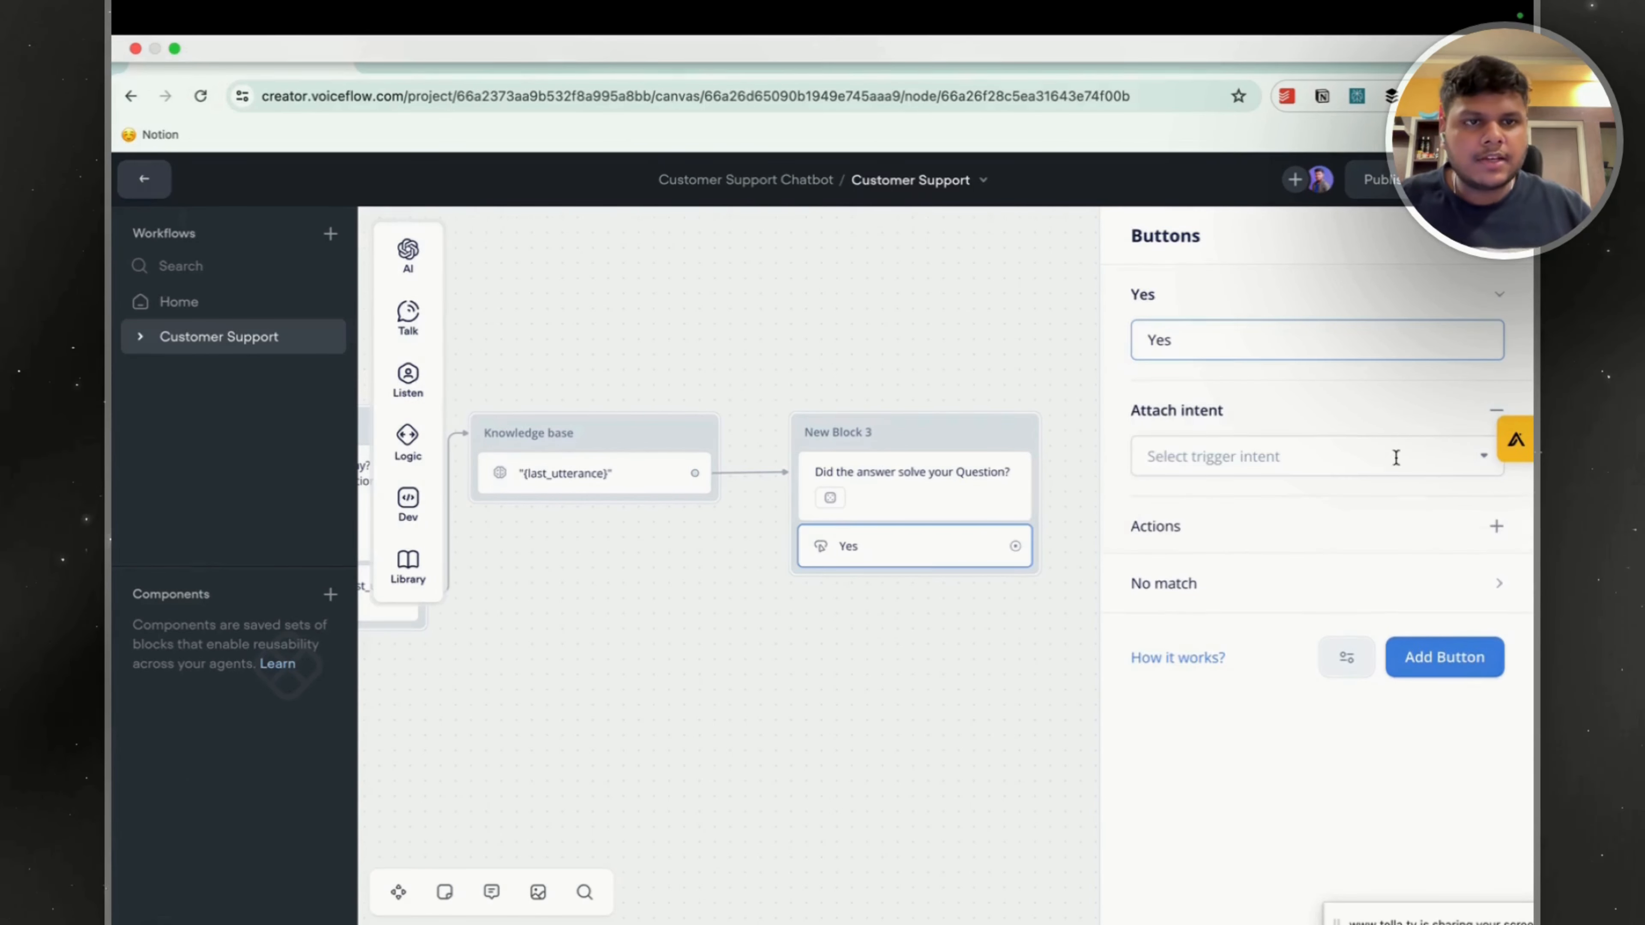
pyautogui.click(1386, 457)
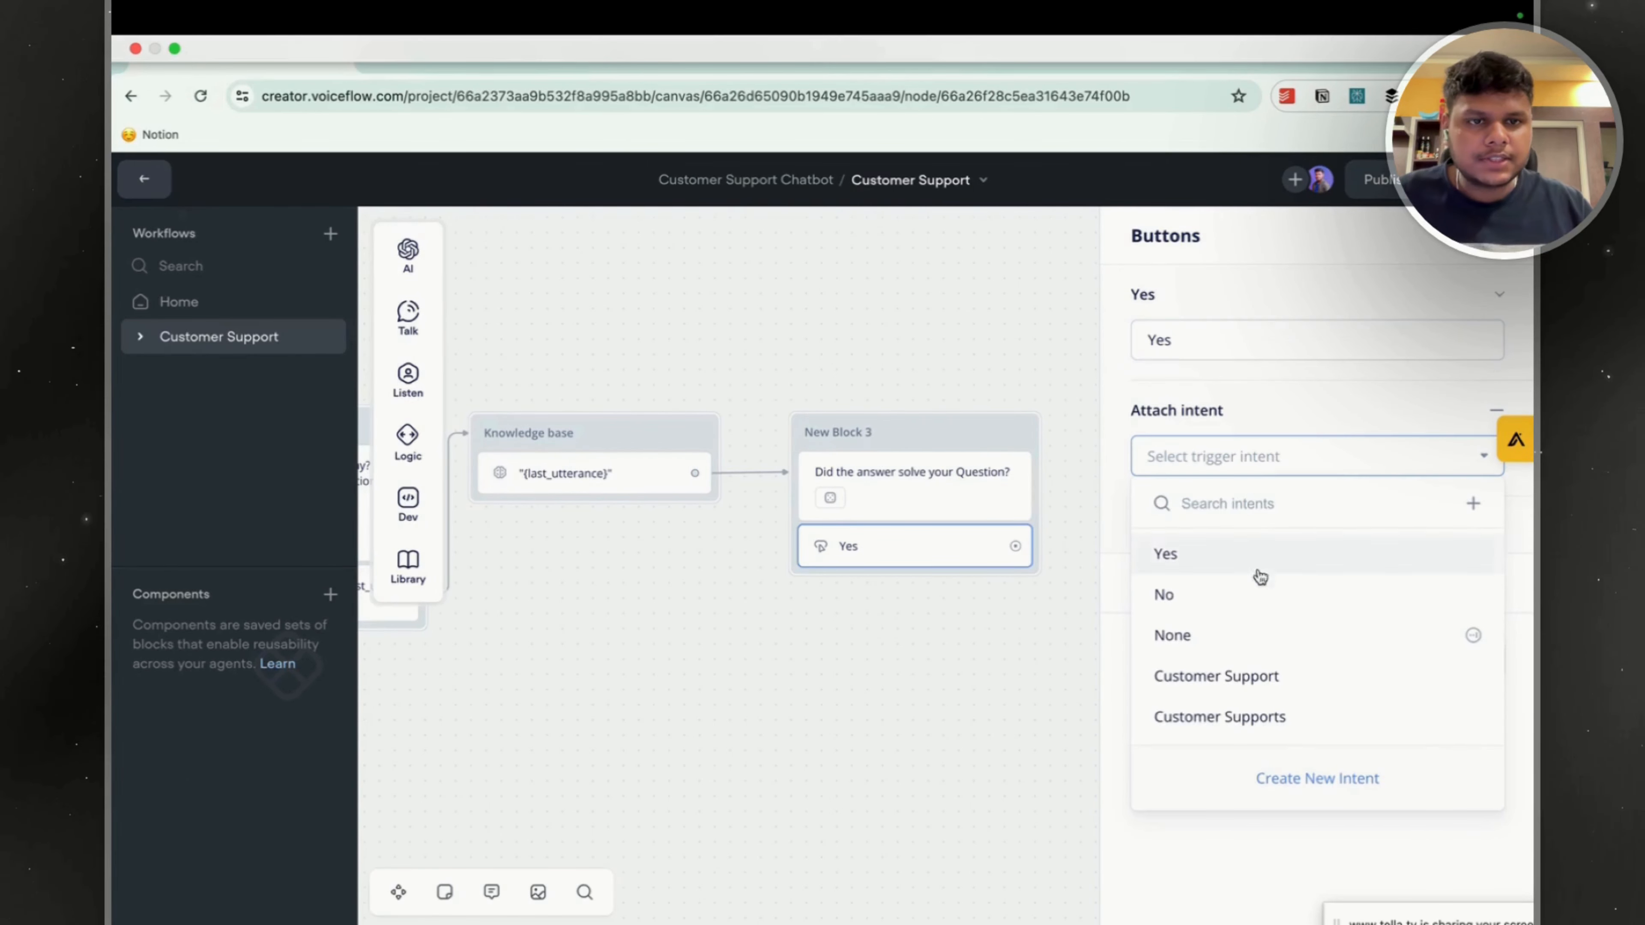
pyautogui.click(1185, 564)
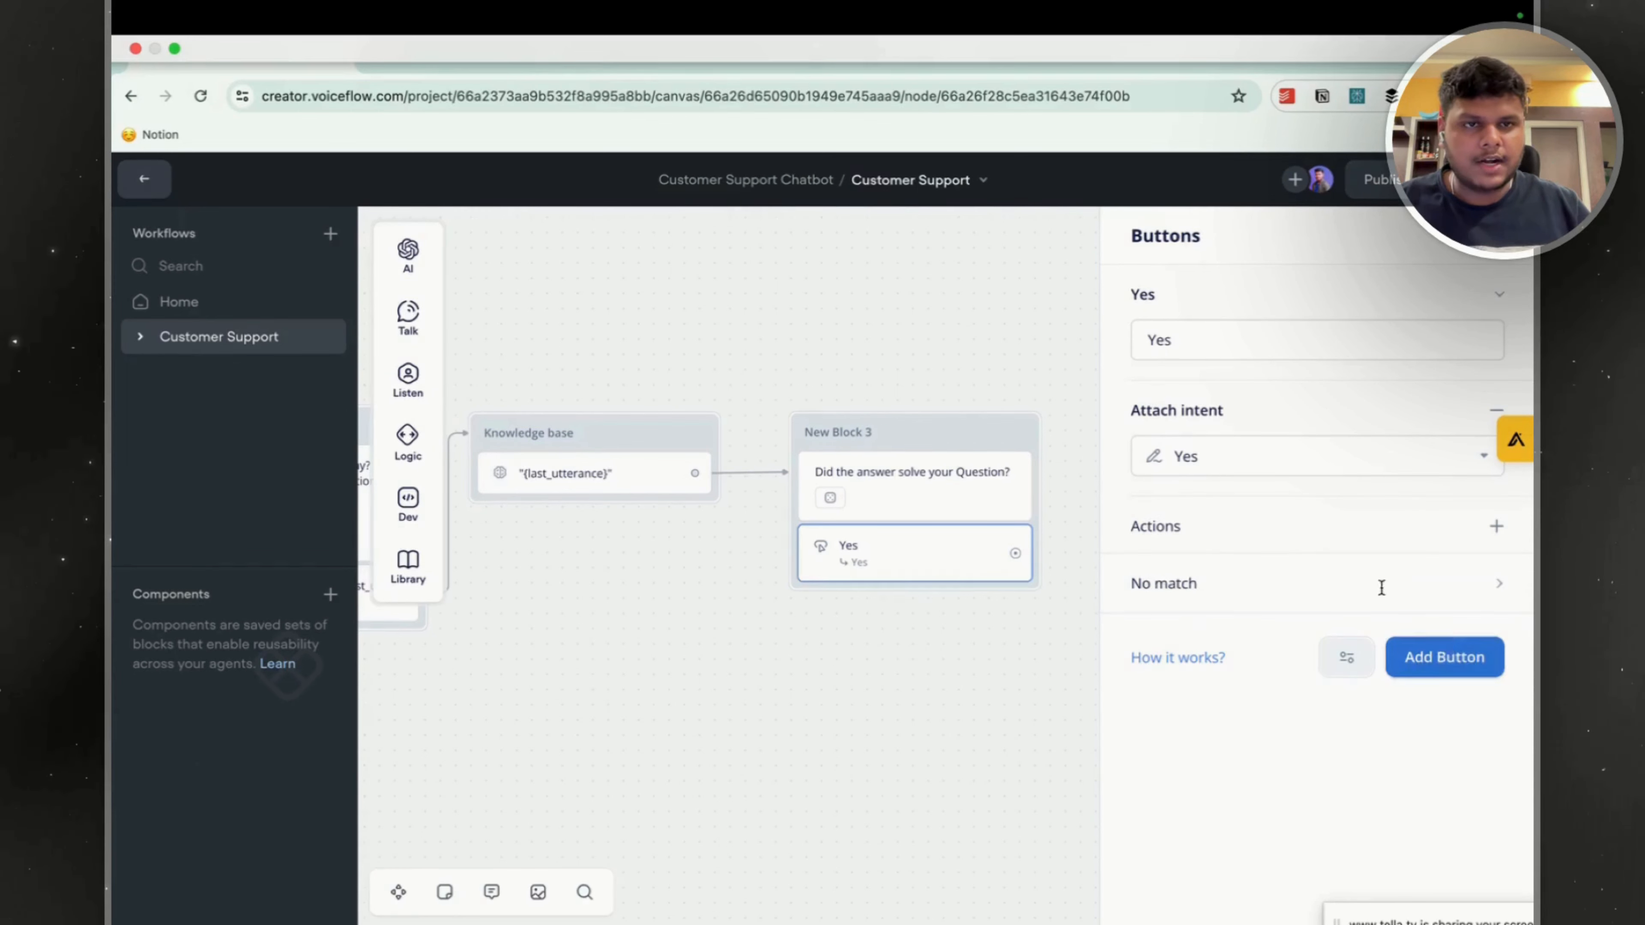
# Add a second button labelled "No" to the Buttons step and attach the No intent to it.
pyautogui.click(1444, 657)
pyautogui.write('No')
pyautogui.click(1495, 695)
pyautogui.click(1262, 740)
pyautogui.click(1166, 496)
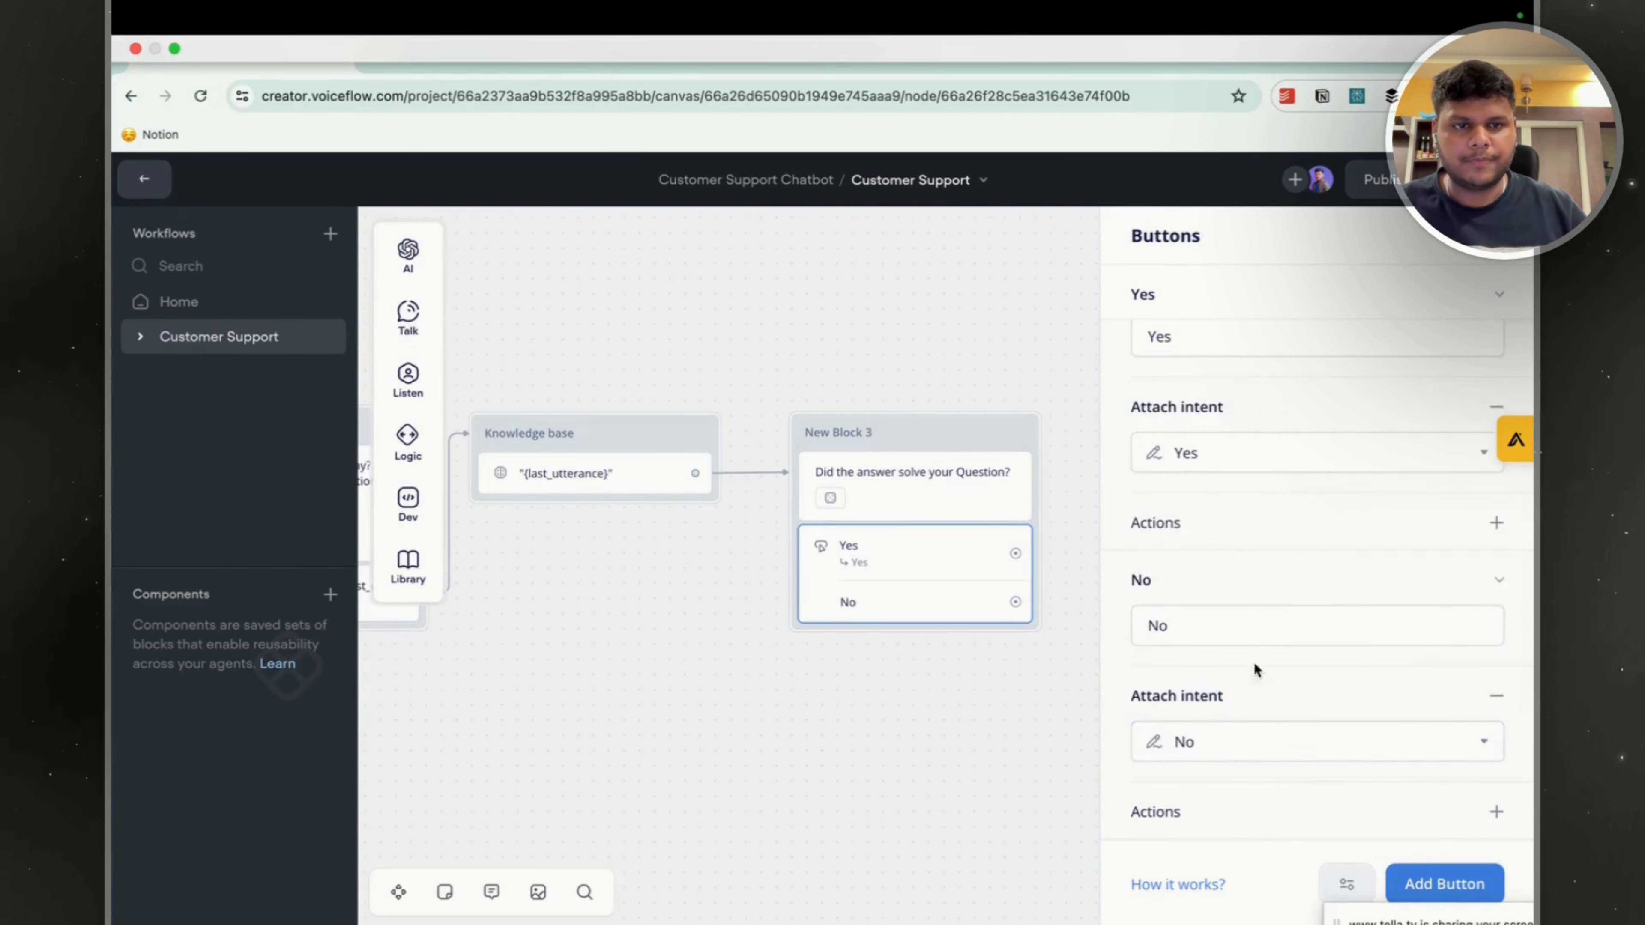
pyautogui.scroll(-2, 1252, 642)
pyautogui.click(974, 697)
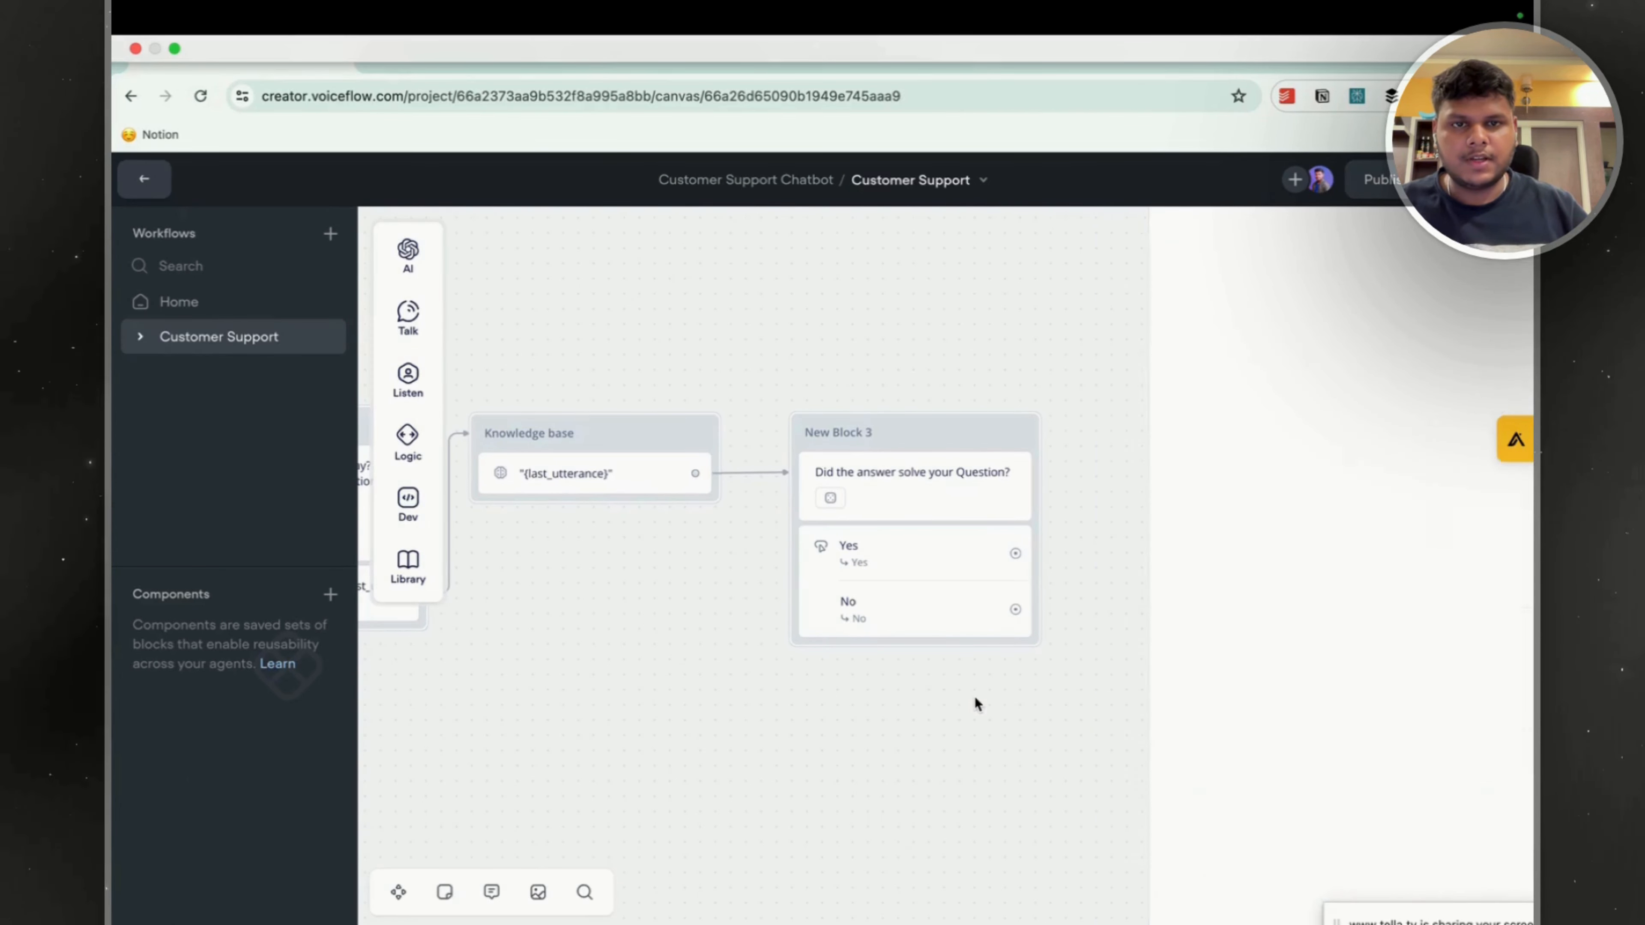
# Connect the Yes button in New Block 3 to a new Text block placed beyond it.
pyautogui.moveTo(398, 577)
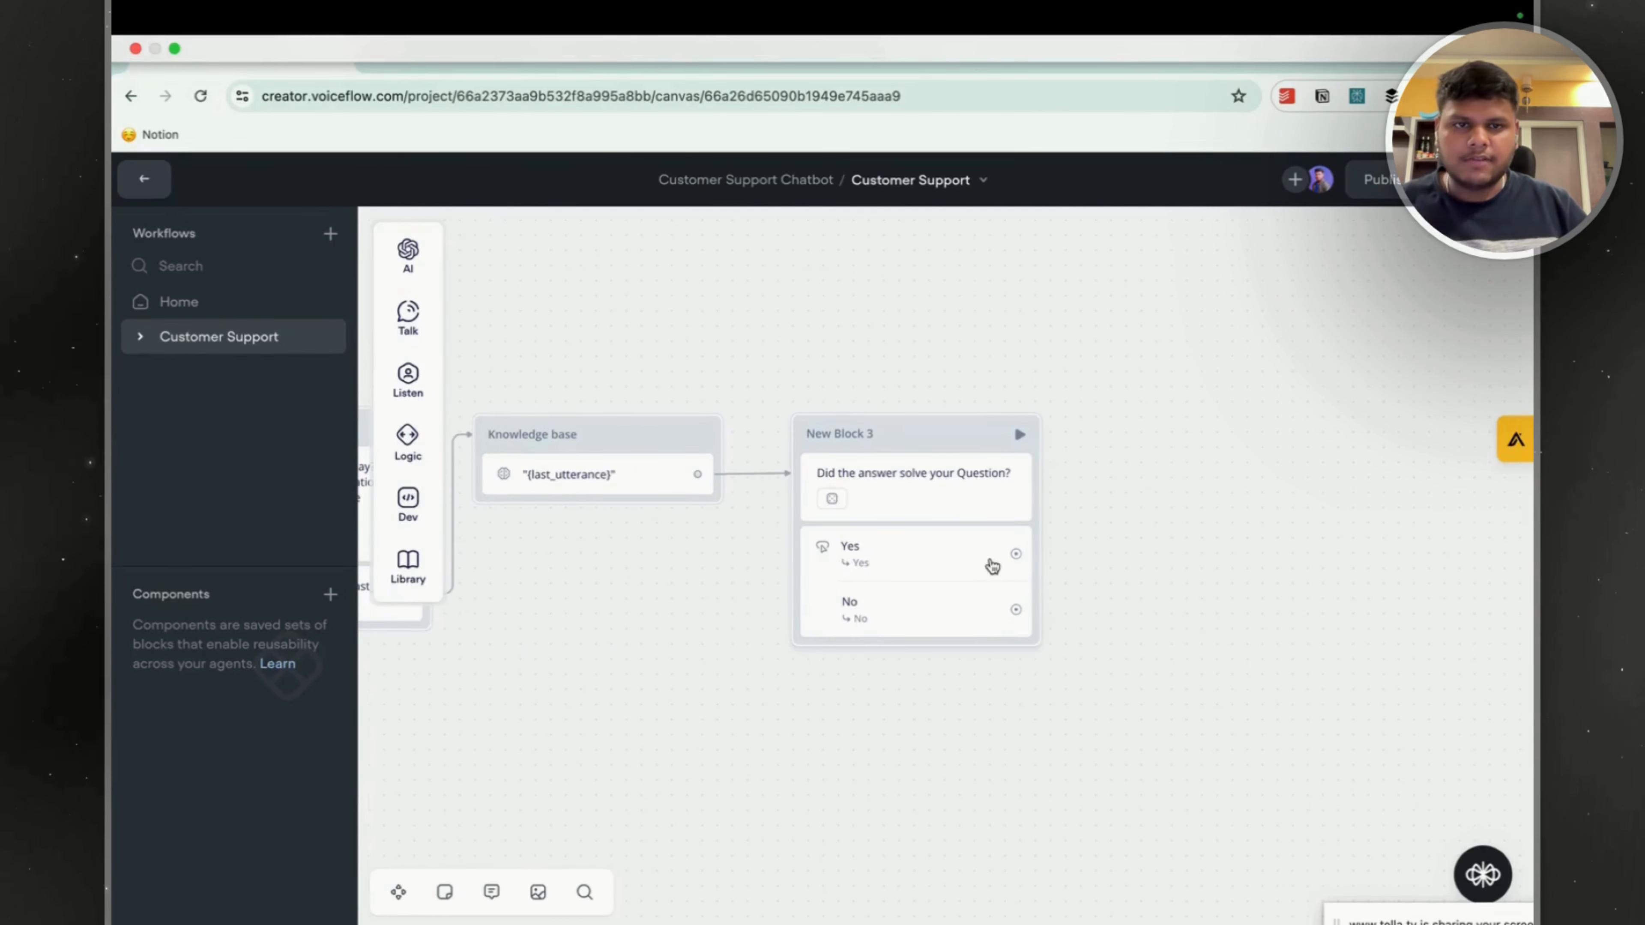
pyautogui.moveTo(1016, 553); pyautogui.dragTo(1188, 426)
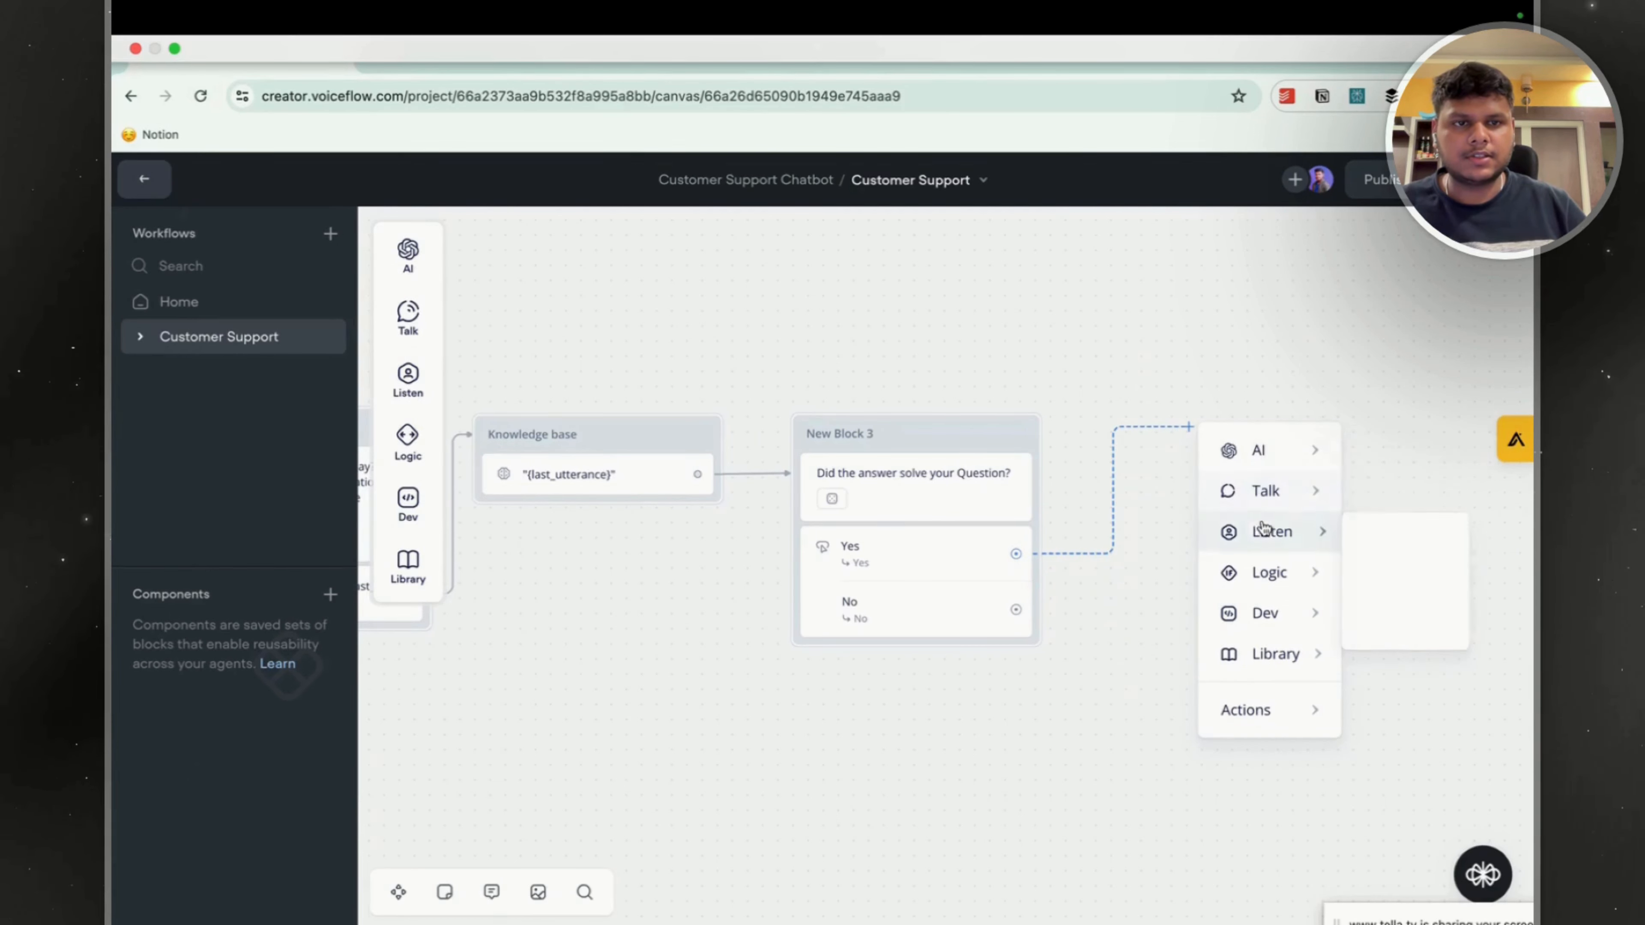
pyautogui.click(1405, 500)
# Enter the Yes reply "Thanks for reaching out to us" and, on a second line, "If you want more help in future free to reach to us".
pyautogui.write('Tha')
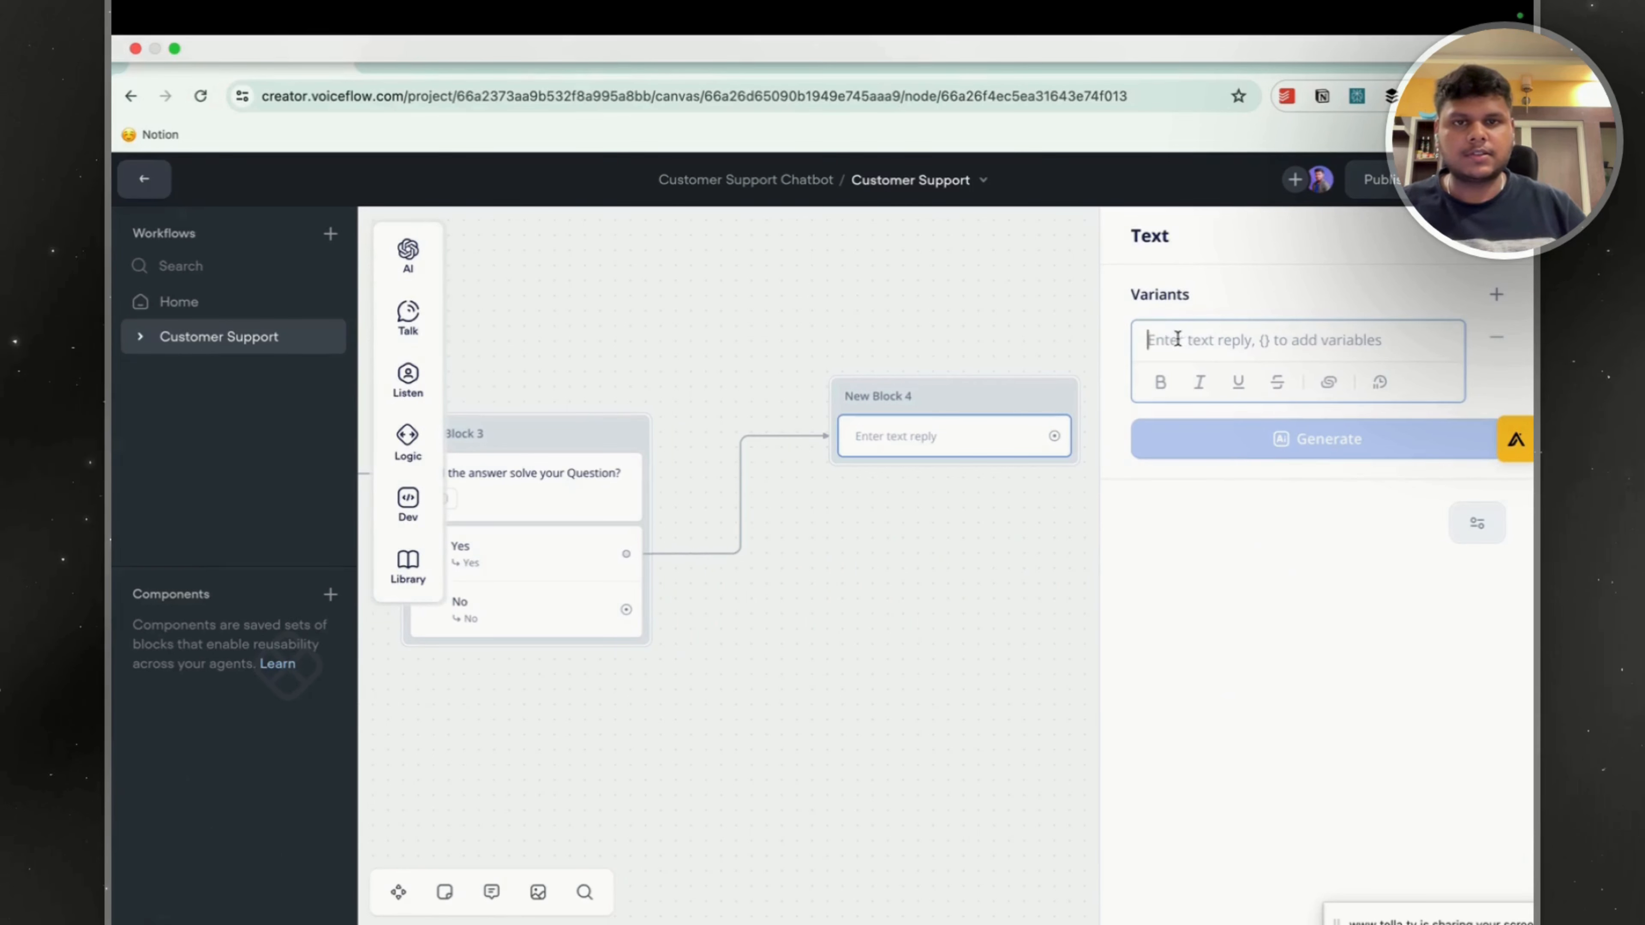
pyautogui.write('nks for')
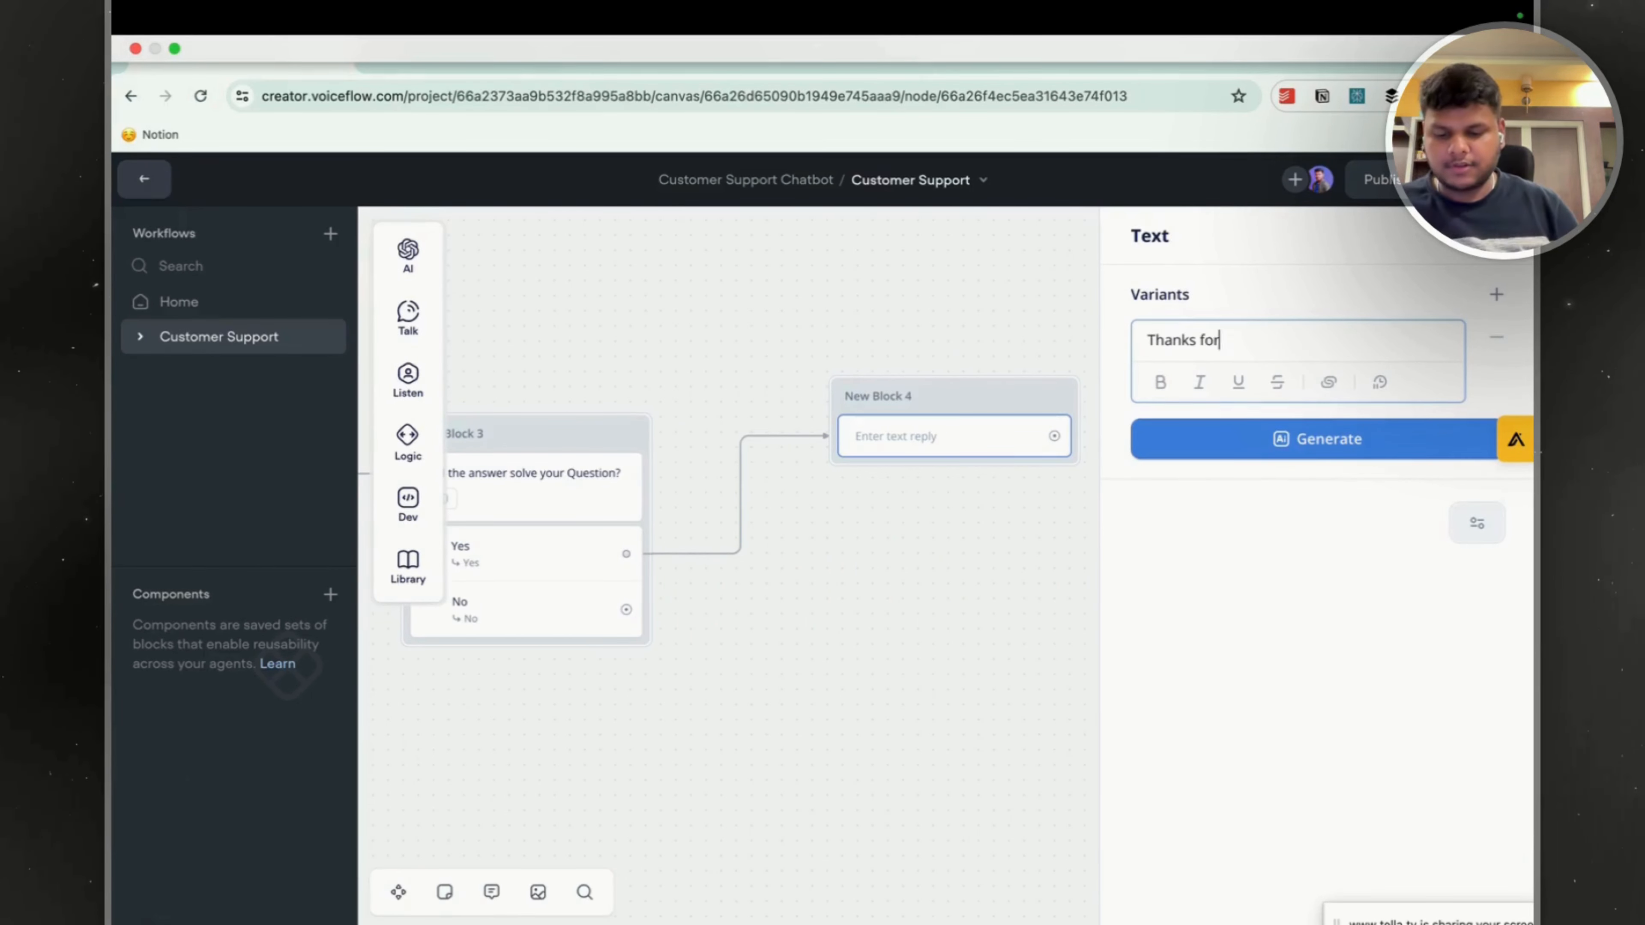
pyautogui.write(' reaching')
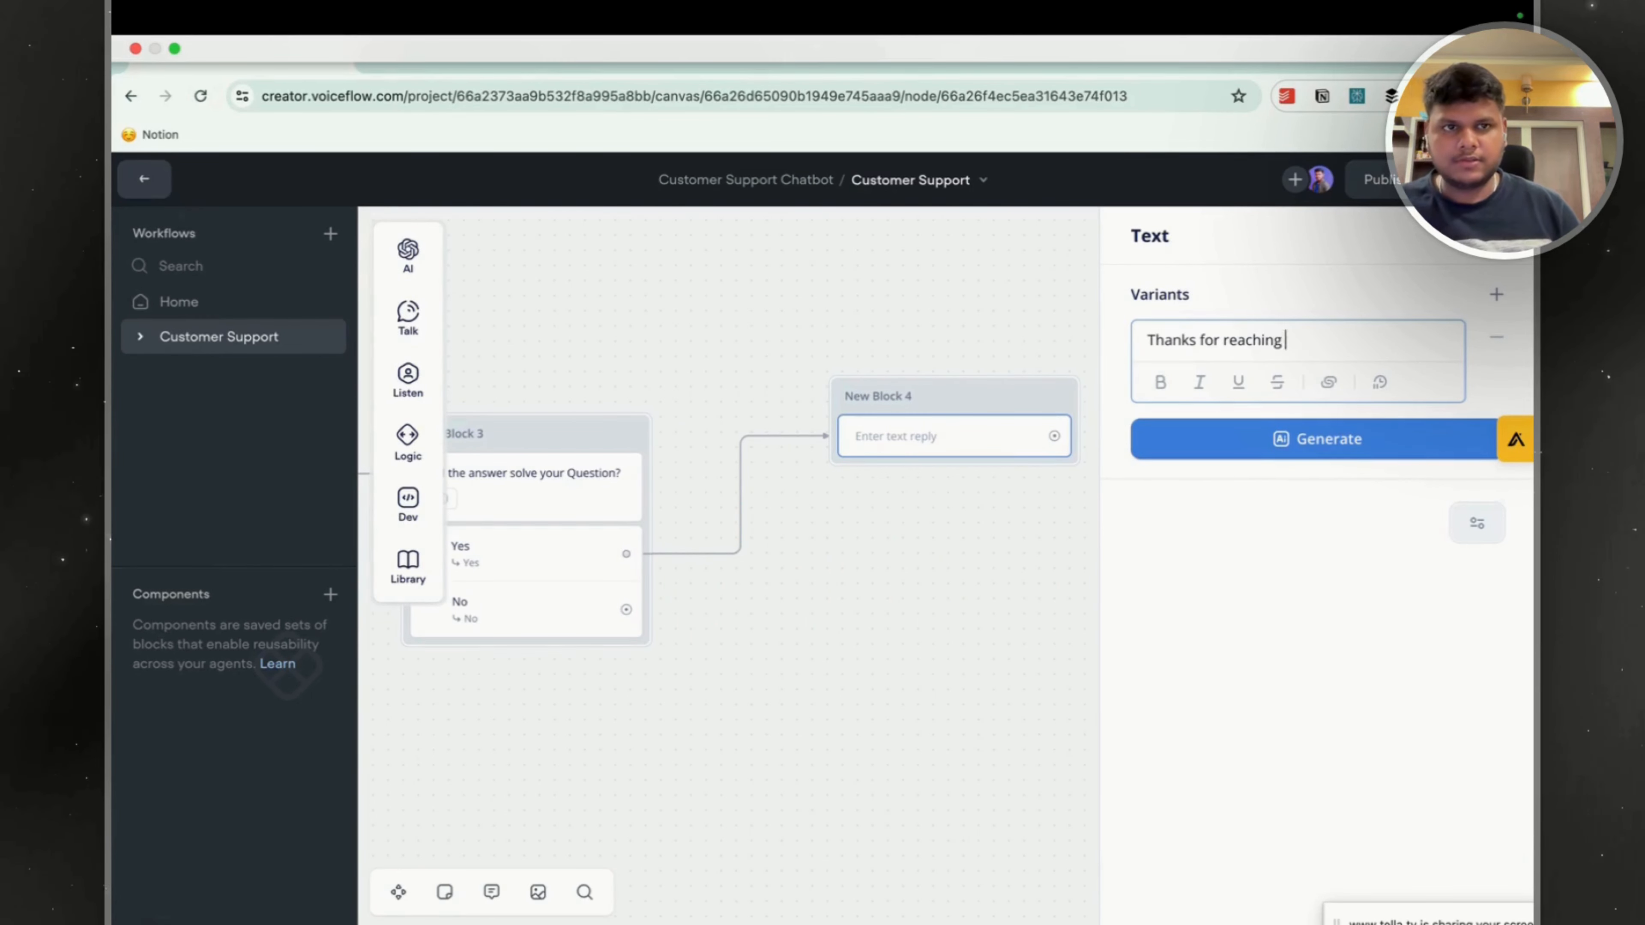
pyautogui.write('m out to us')
pyautogui.press('Return')
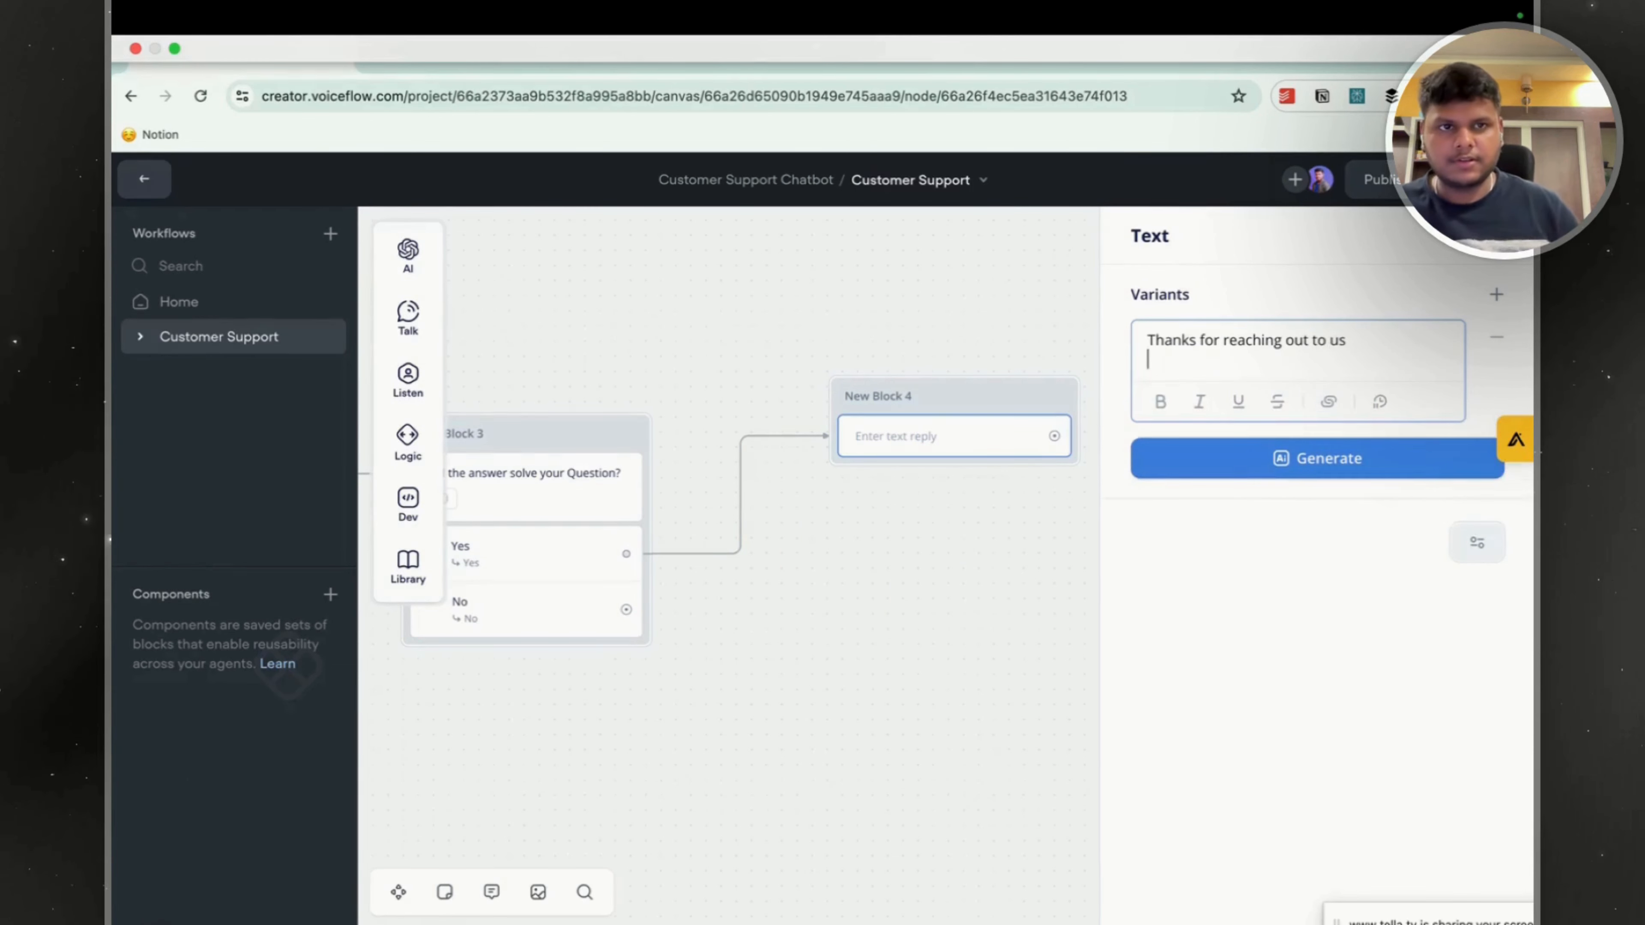
pyautogui.write('If you want more help')
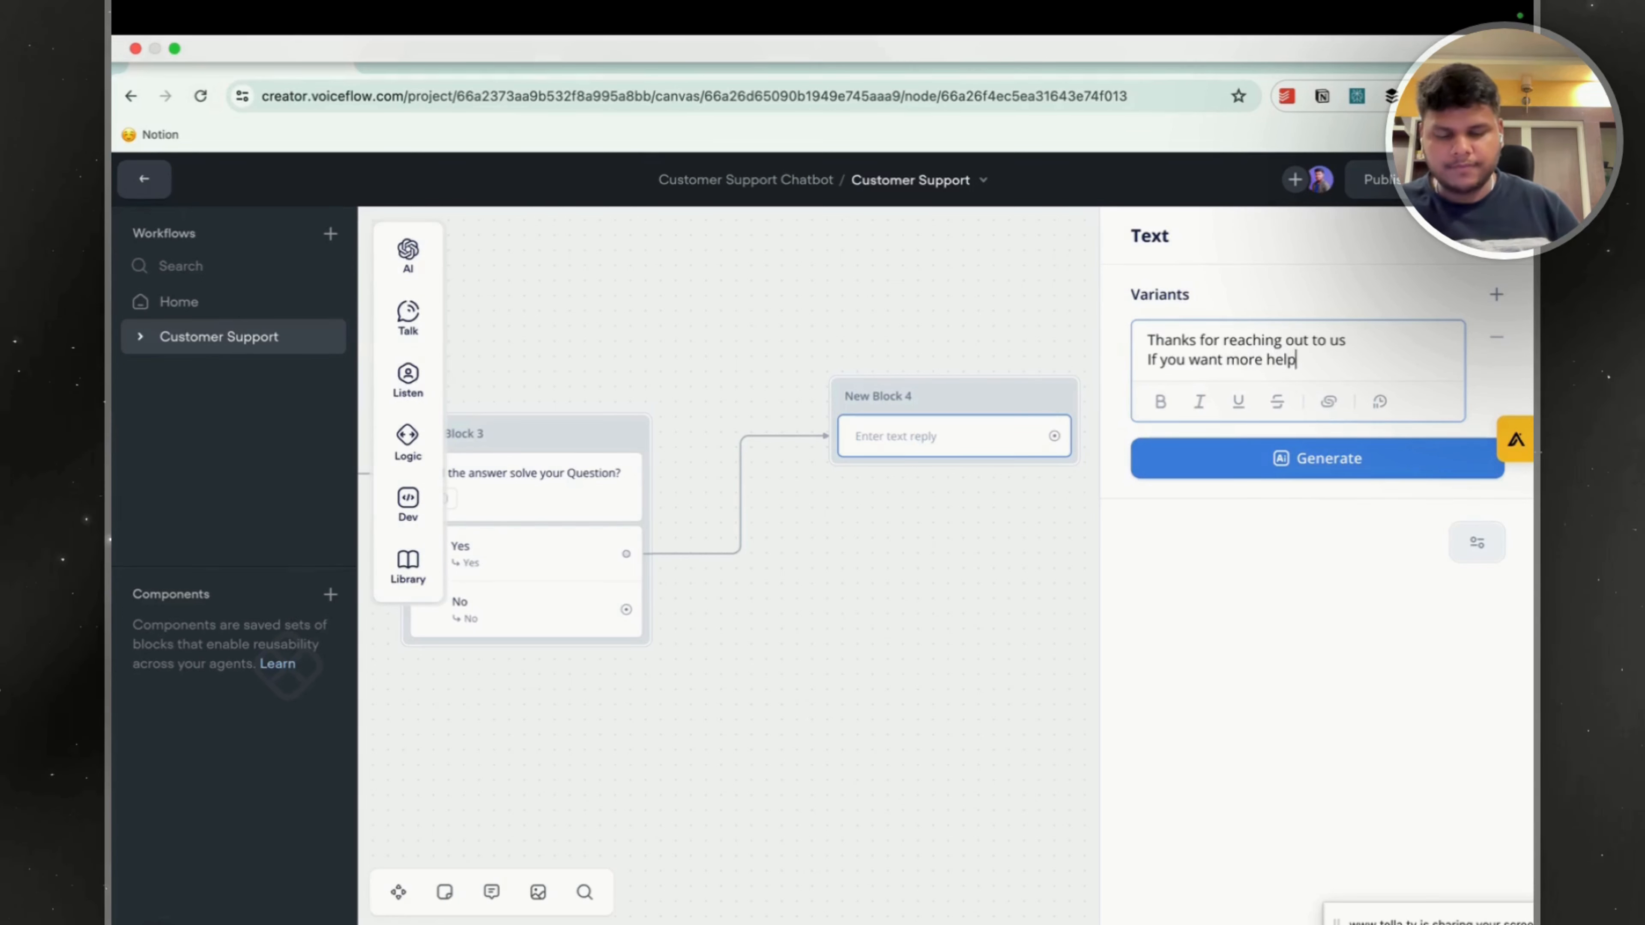
pyautogui.write(' free to reach to us')
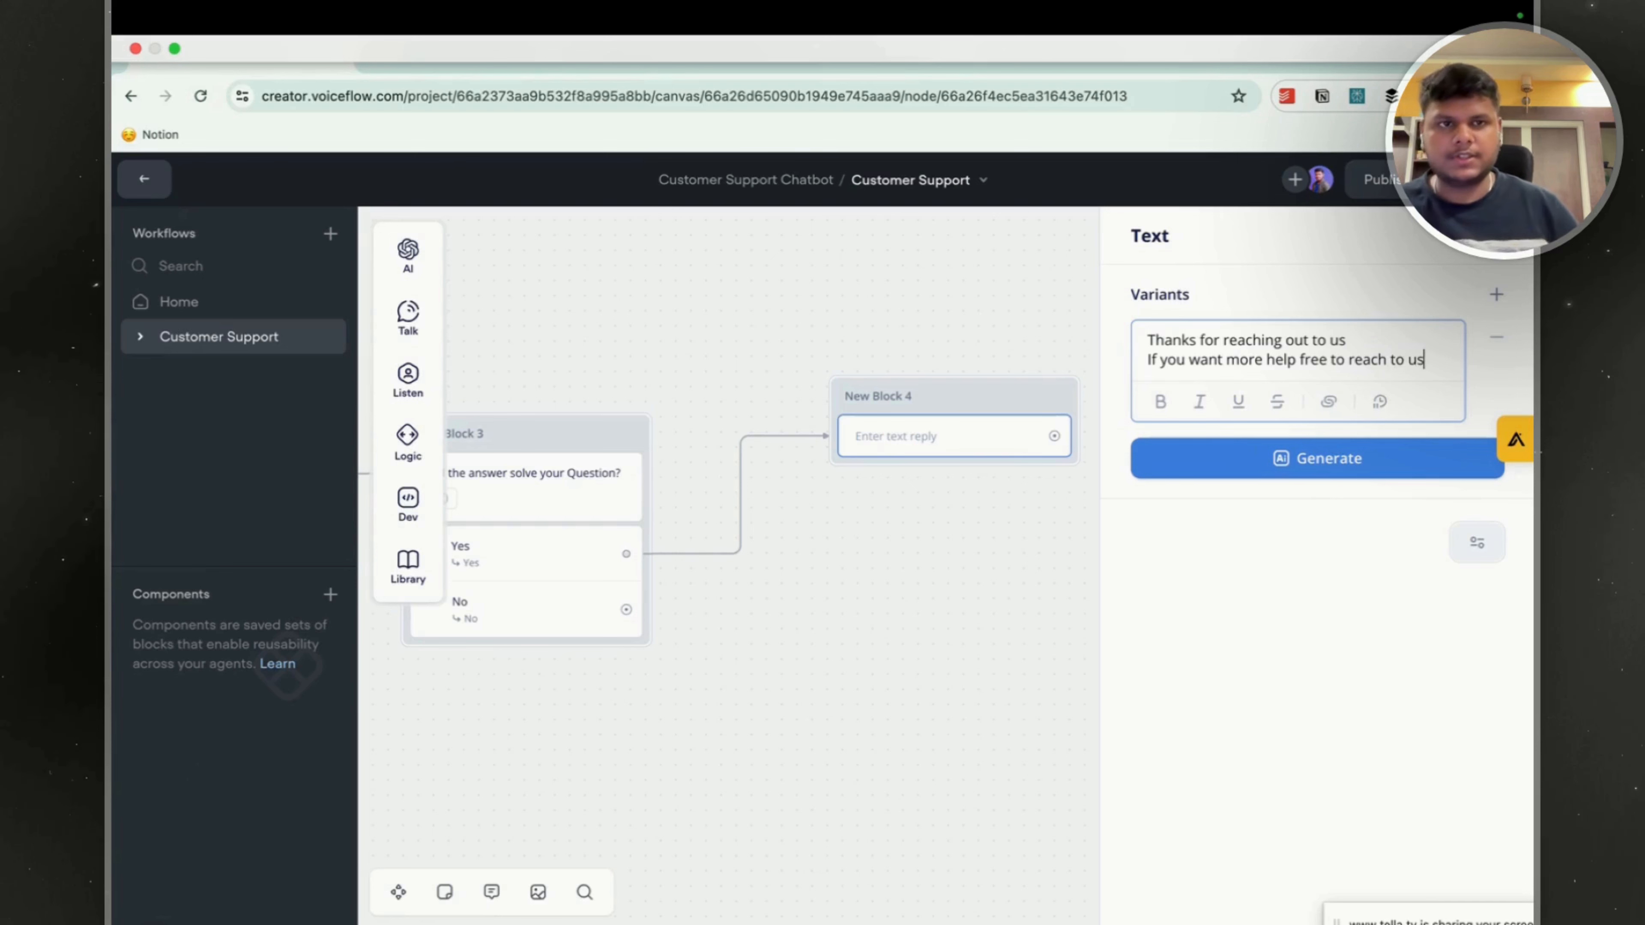
pyautogui.click(1297, 360)
pyautogui.write('in future')
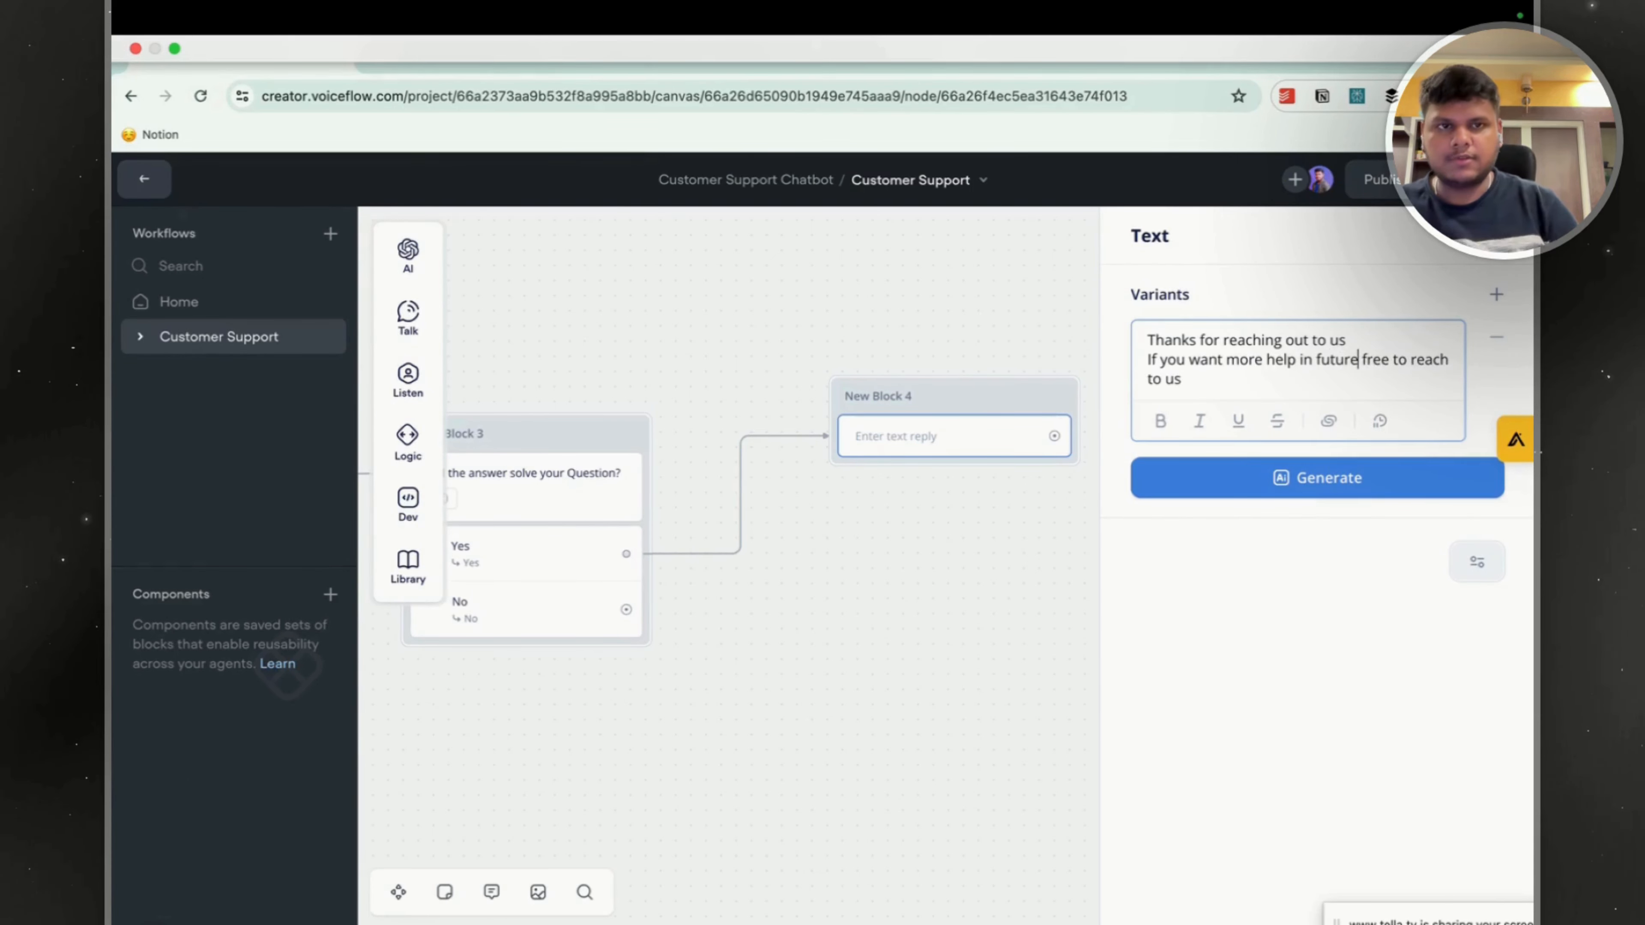
# Generate three variants of the thank-you reply in New Block 4 and keep only "Feel free to contact us for further assistance".
pyautogui.click(1343, 479)
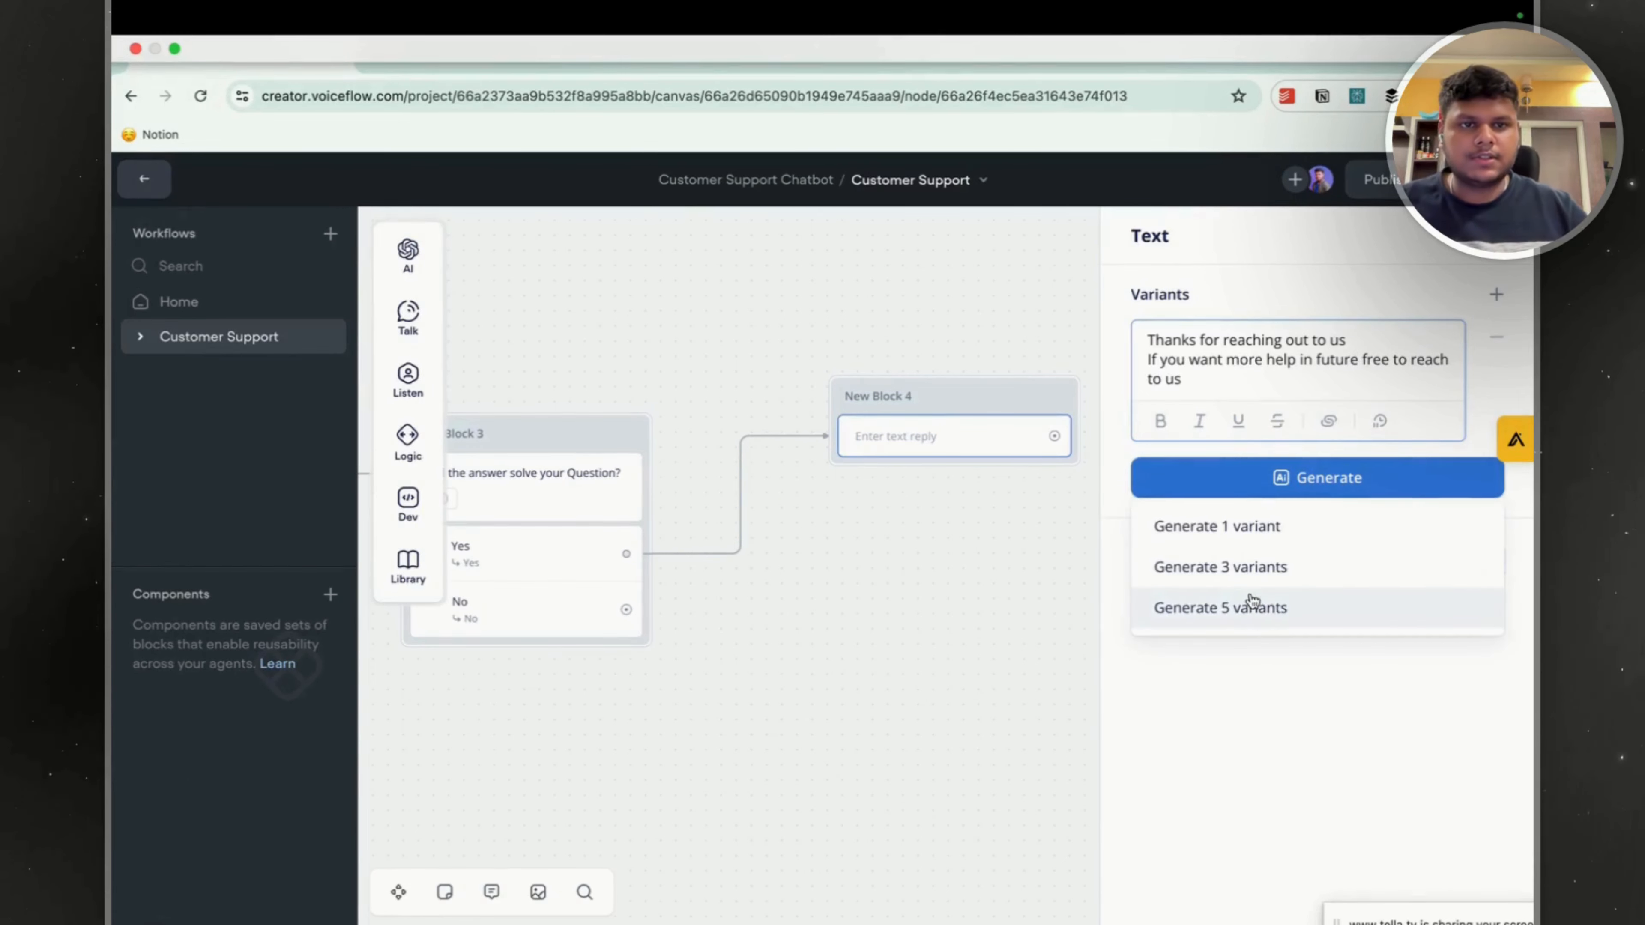
pyautogui.click(1356, 563)
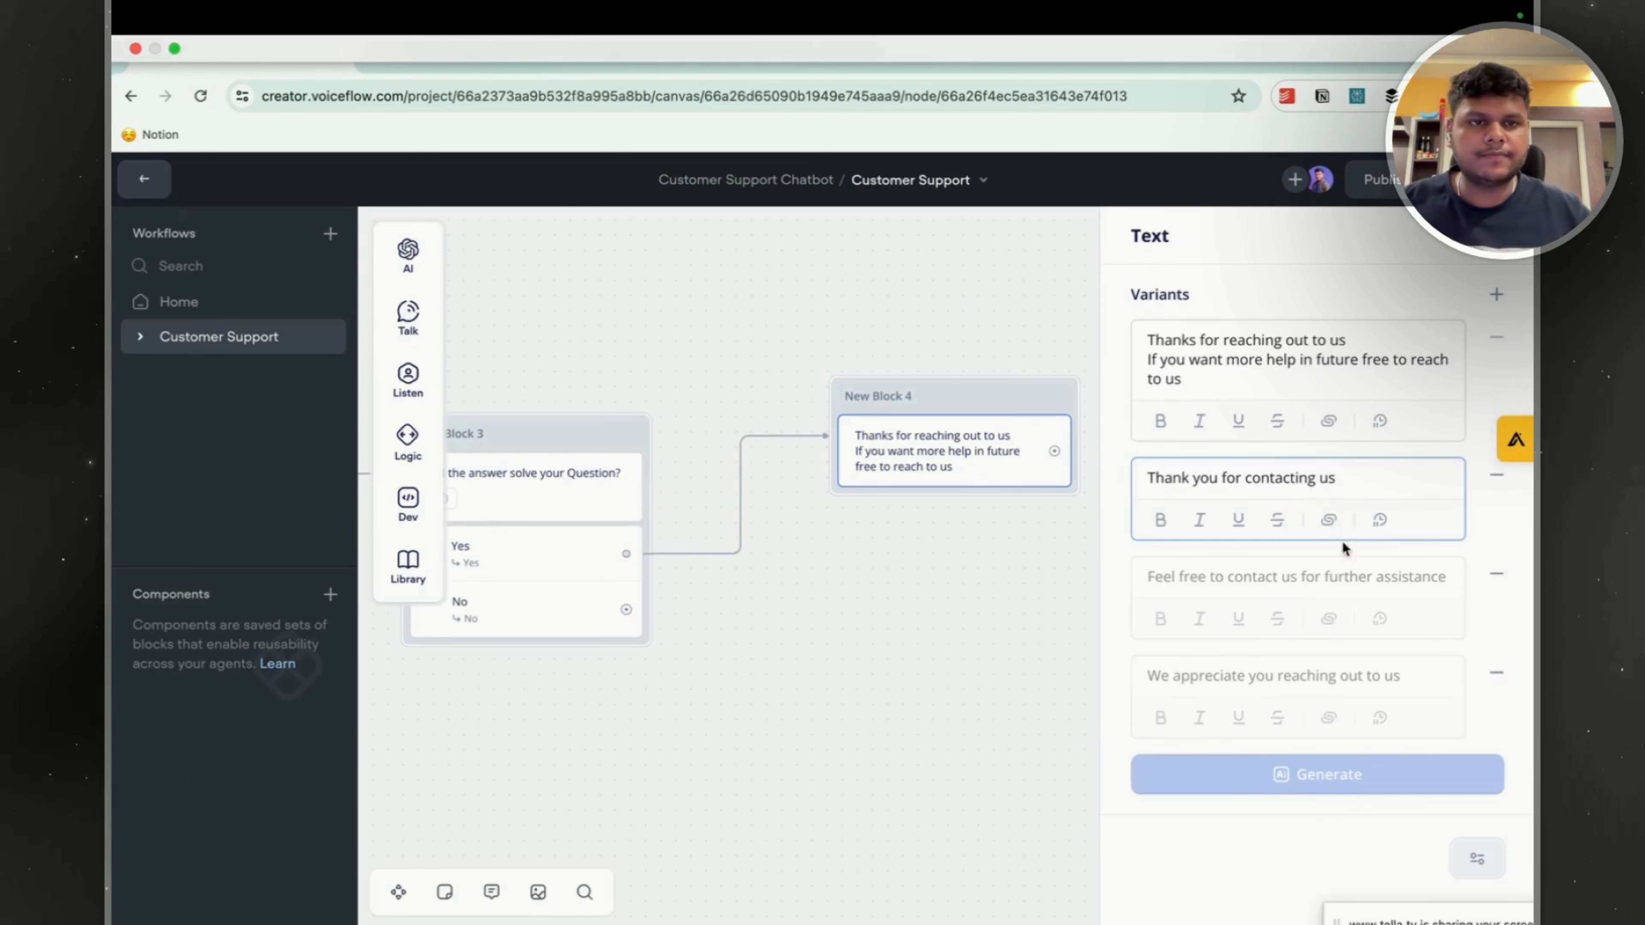
pyautogui.click(1496, 475)
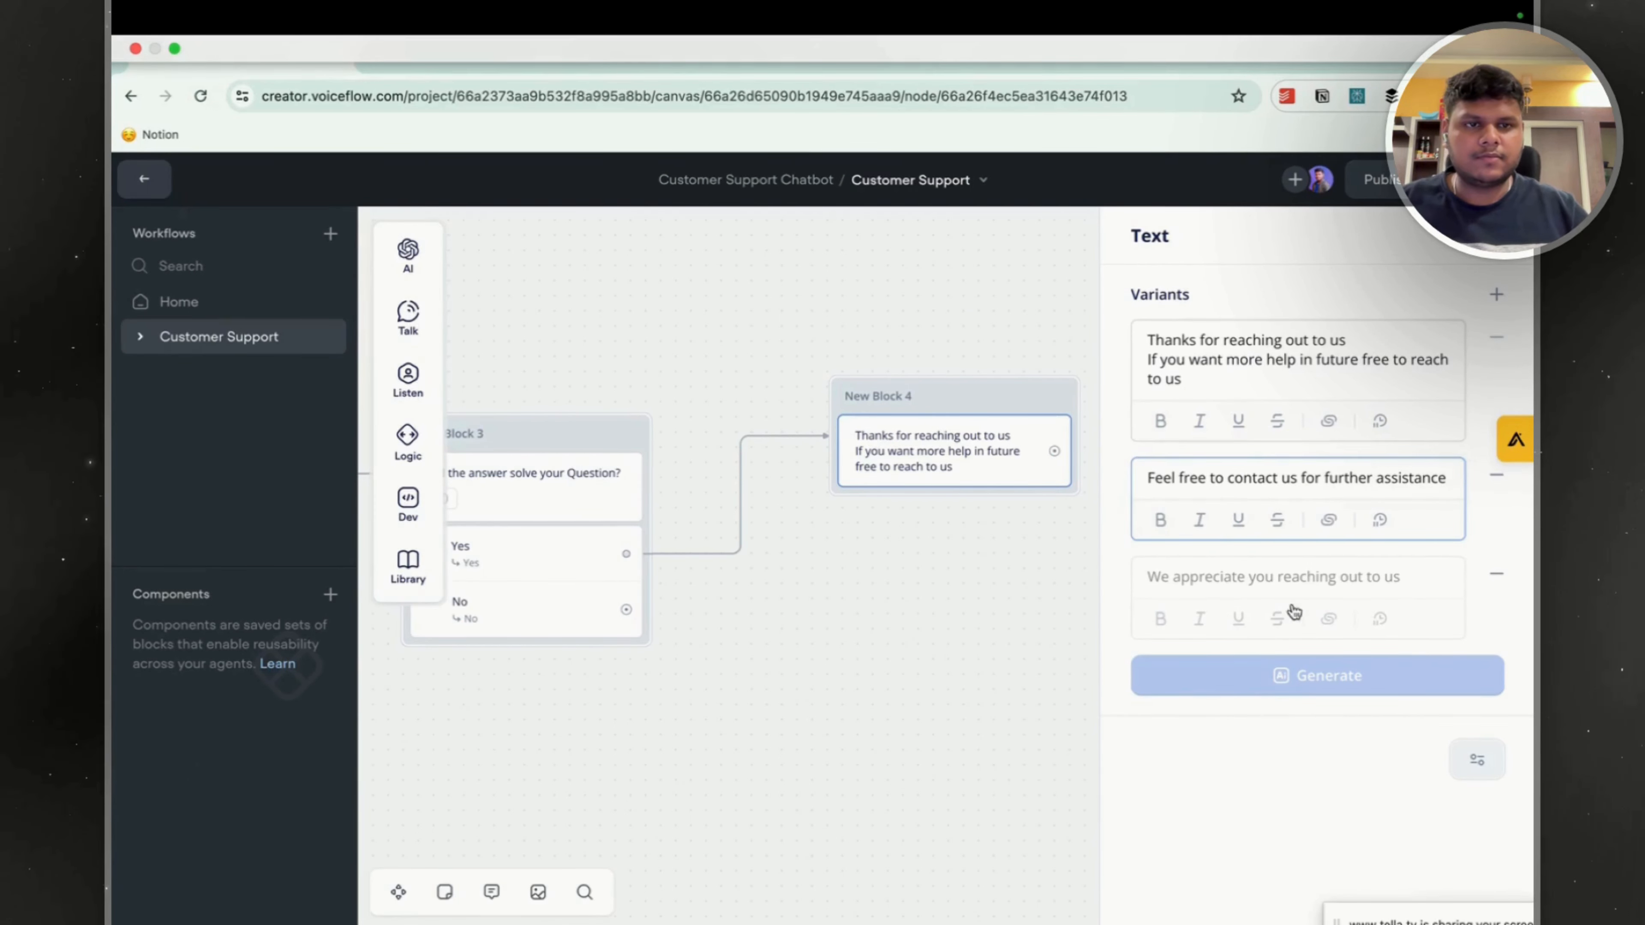
pyautogui.click(1496, 574)
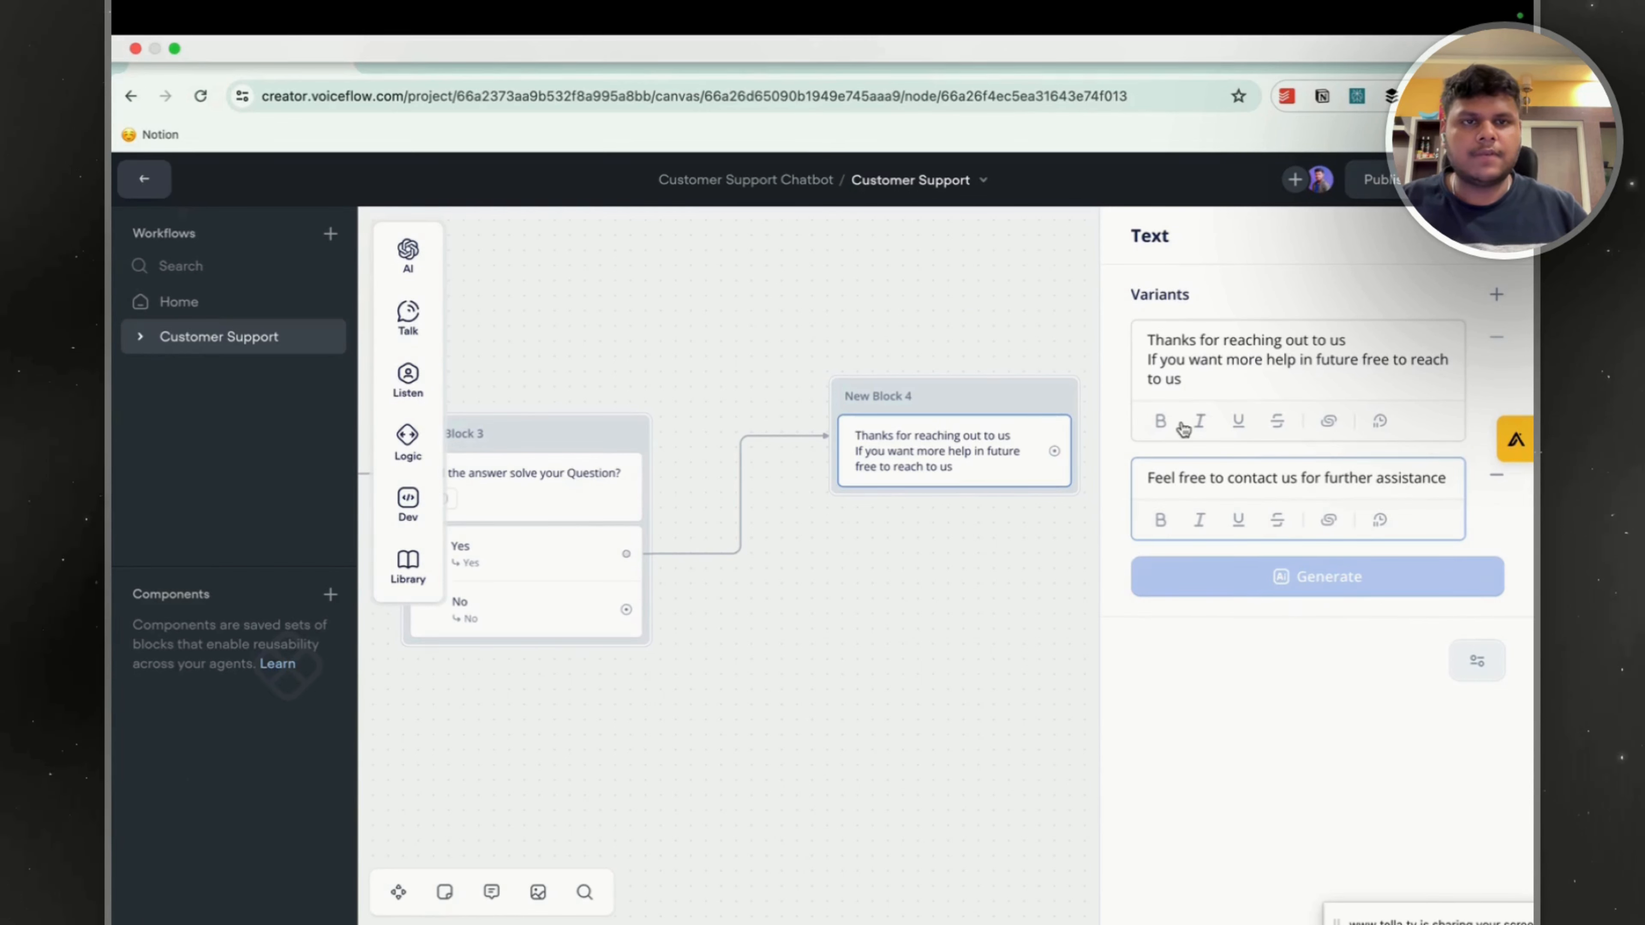
pyautogui.scroll(-1, 867, 617)
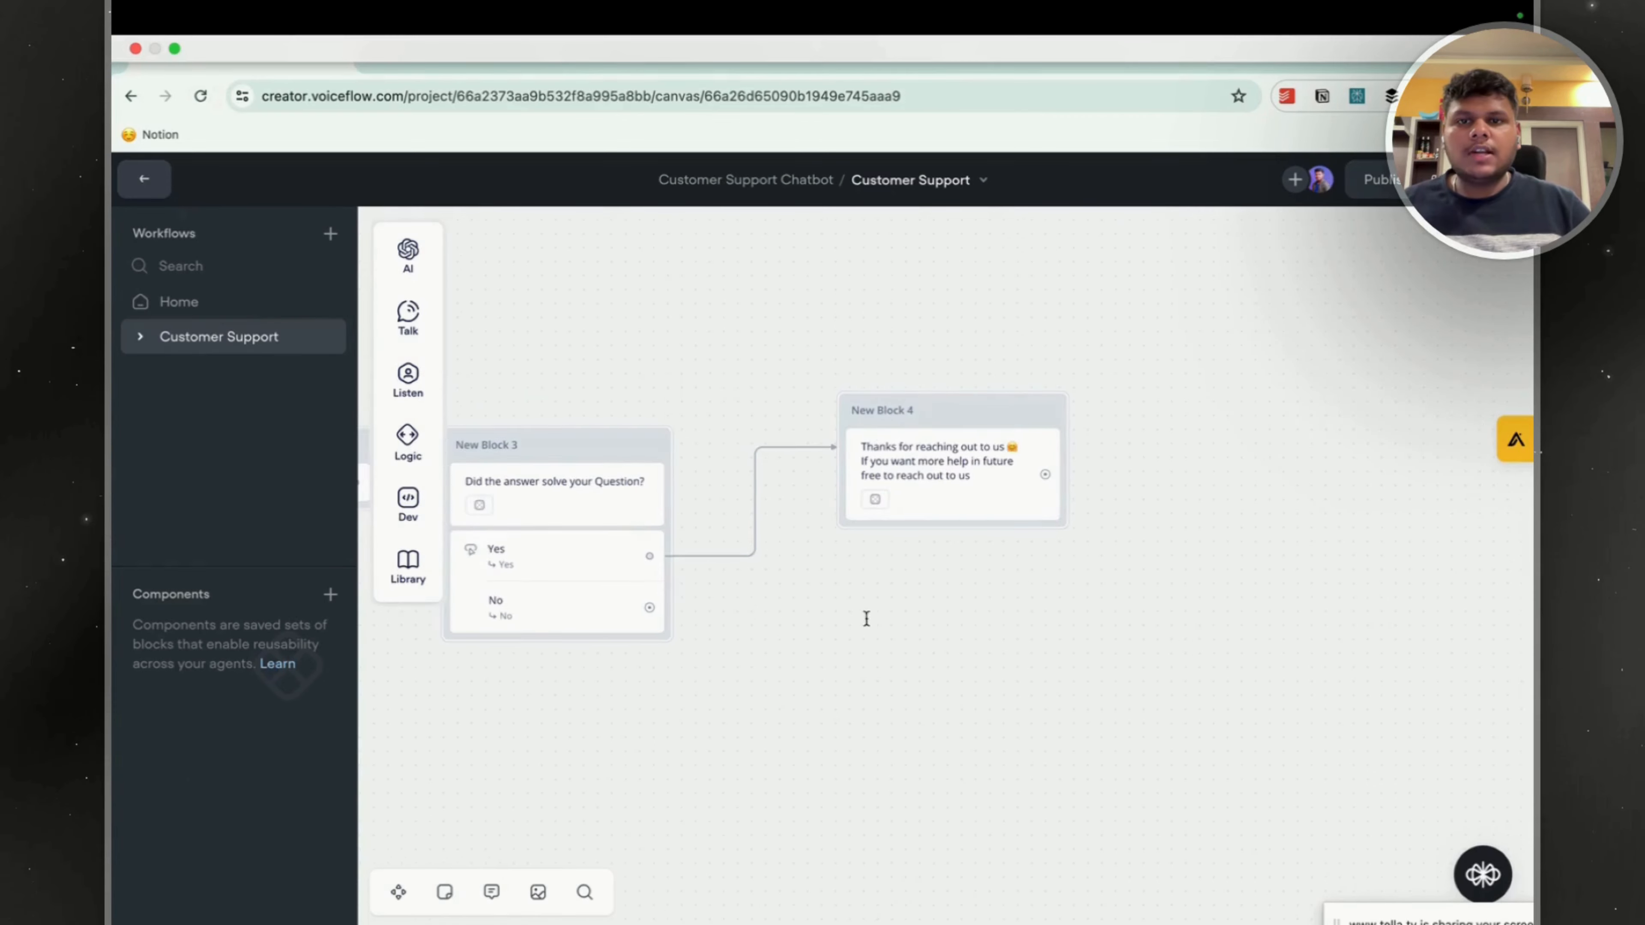
# Connect the No button to a new Text block and place that block directly beneath New Block 3.
pyautogui.moveTo(866, 616); pyautogui.dragTo(1025, 492)
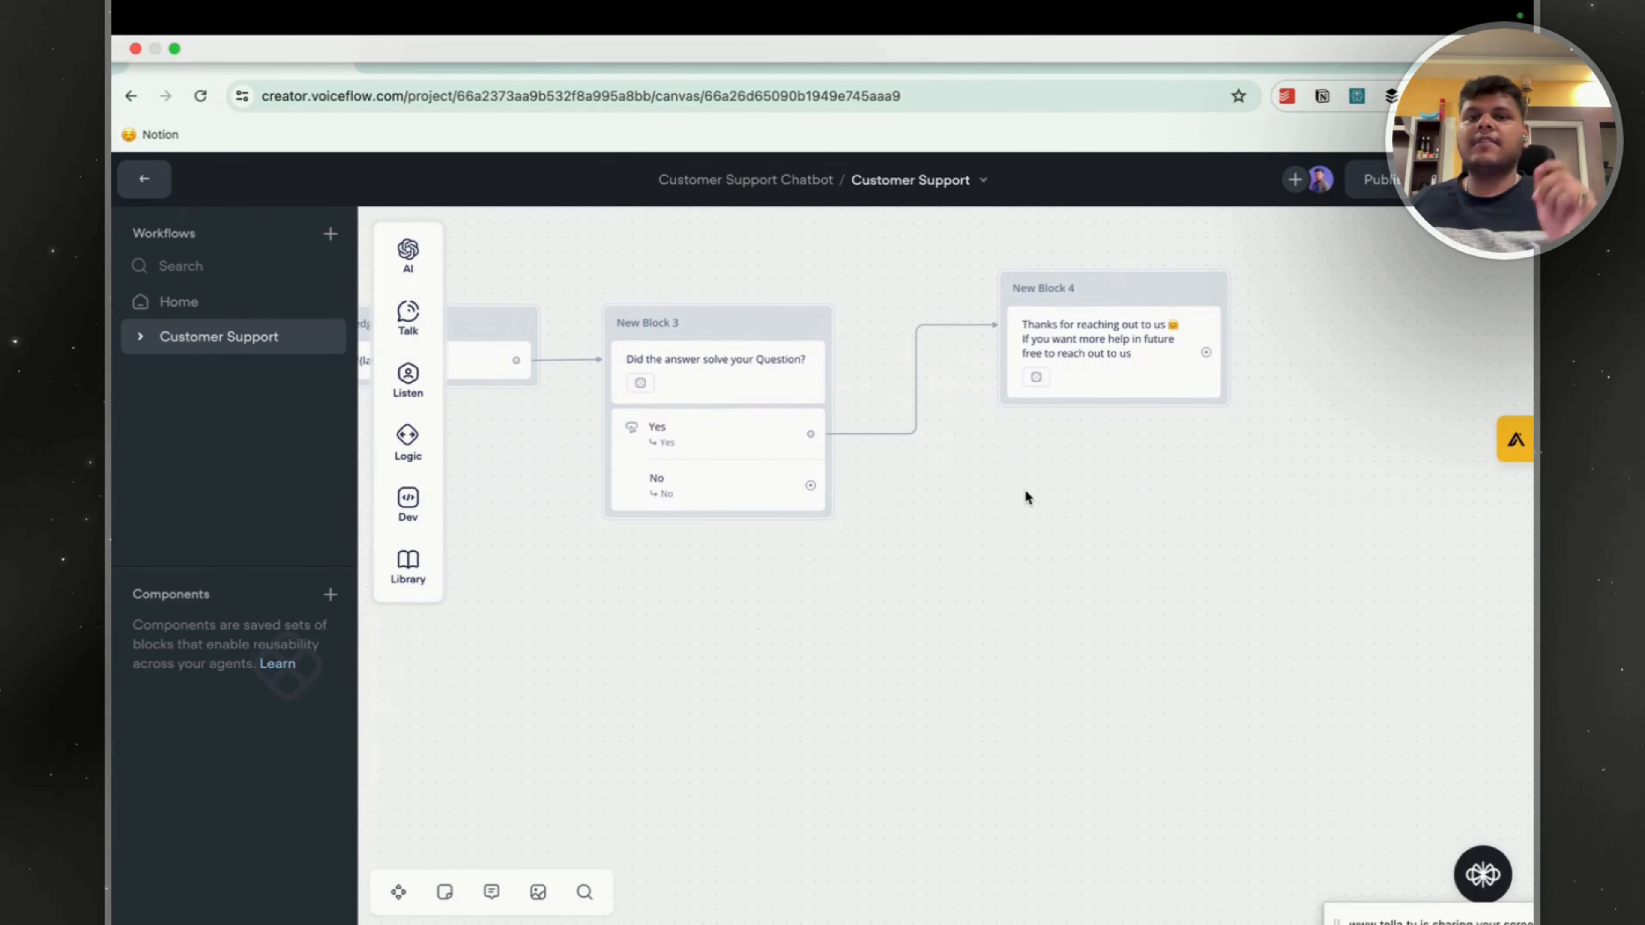
pyautogui.moveTo(810, 486)
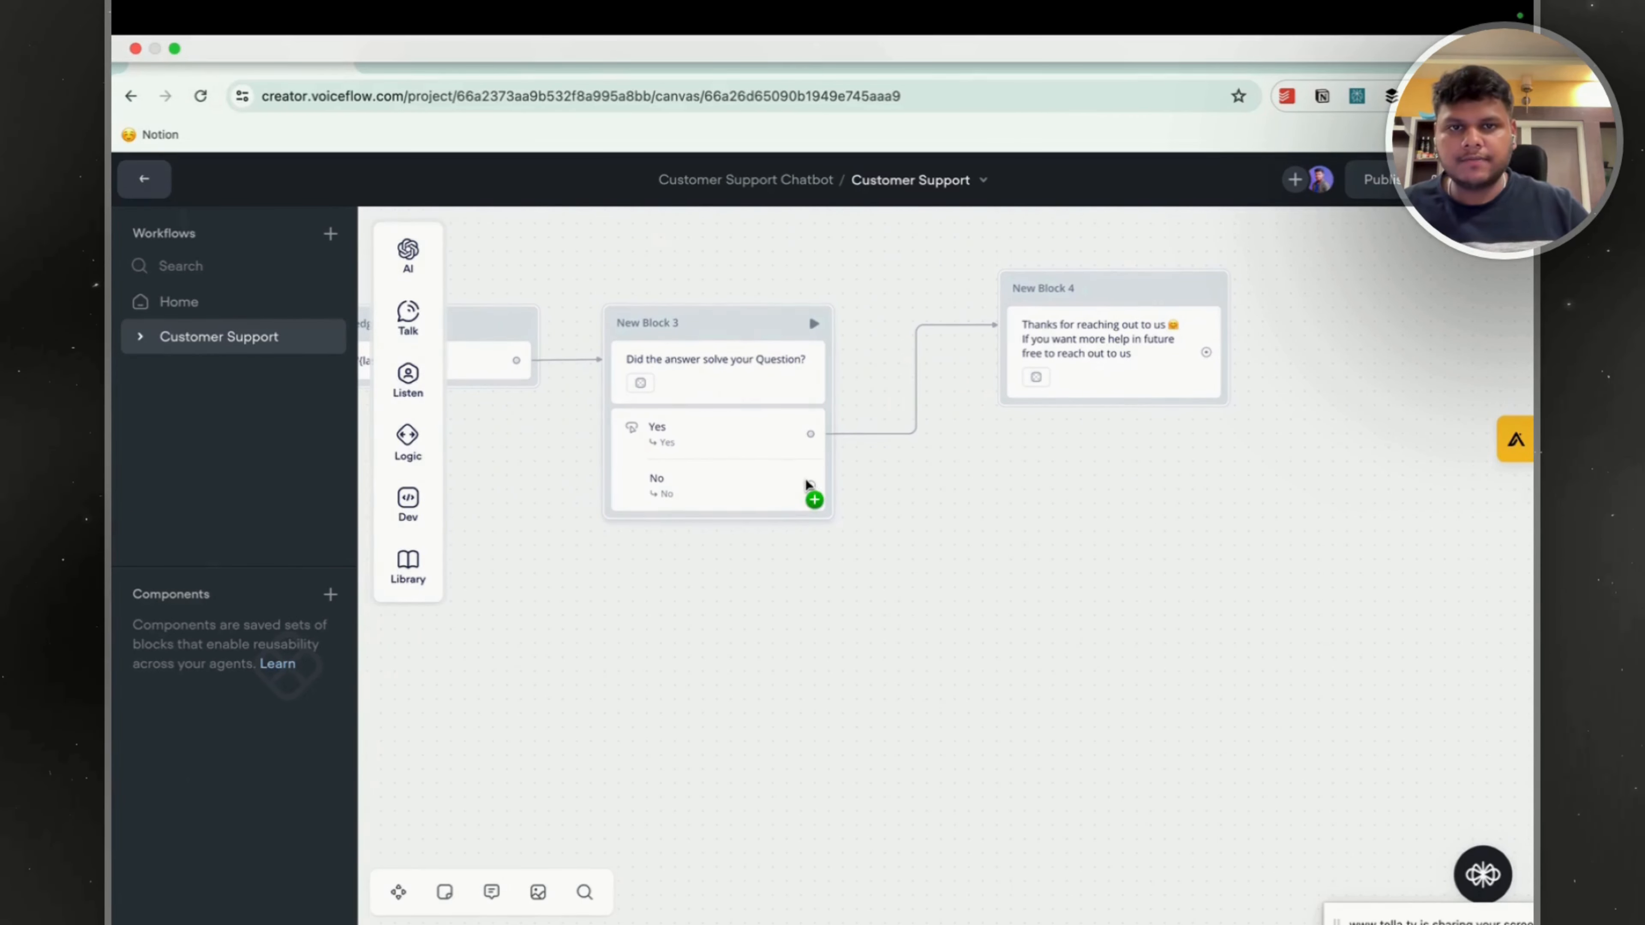
pyautogui.moveTo(809, 486); pyautogui.dragTo(706, 554)
pyautogui.moveTo(844, 624)
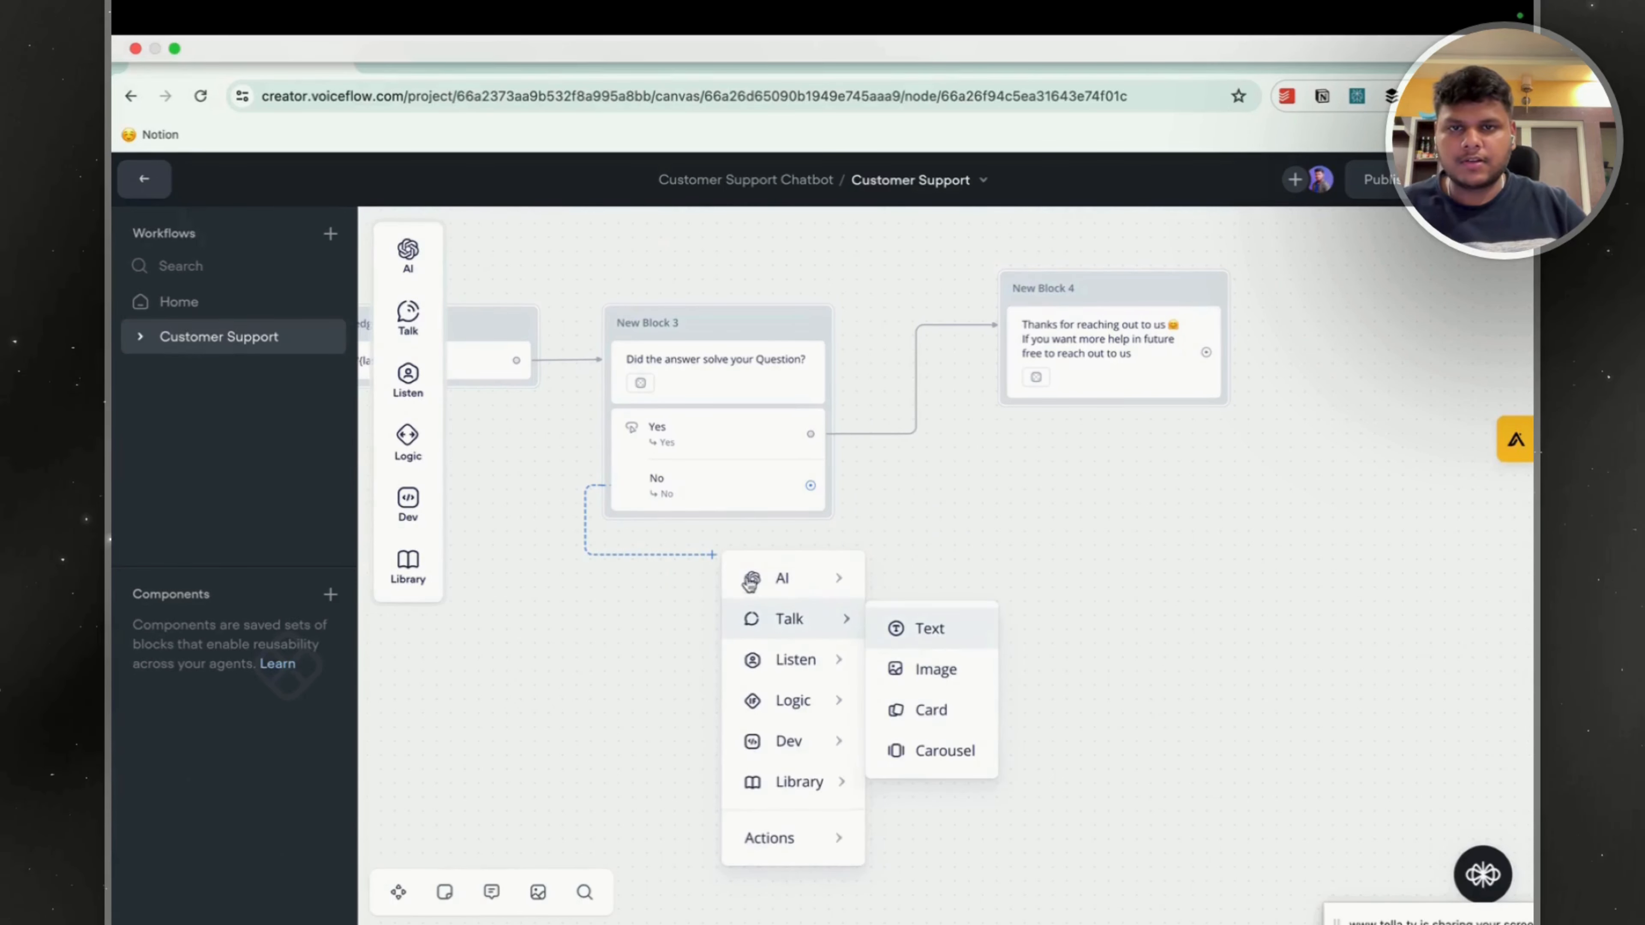
pyautogui.click(931, 638)
pyautogui.moveTo(808, 546); pyautogui.dragTo(723, 573)
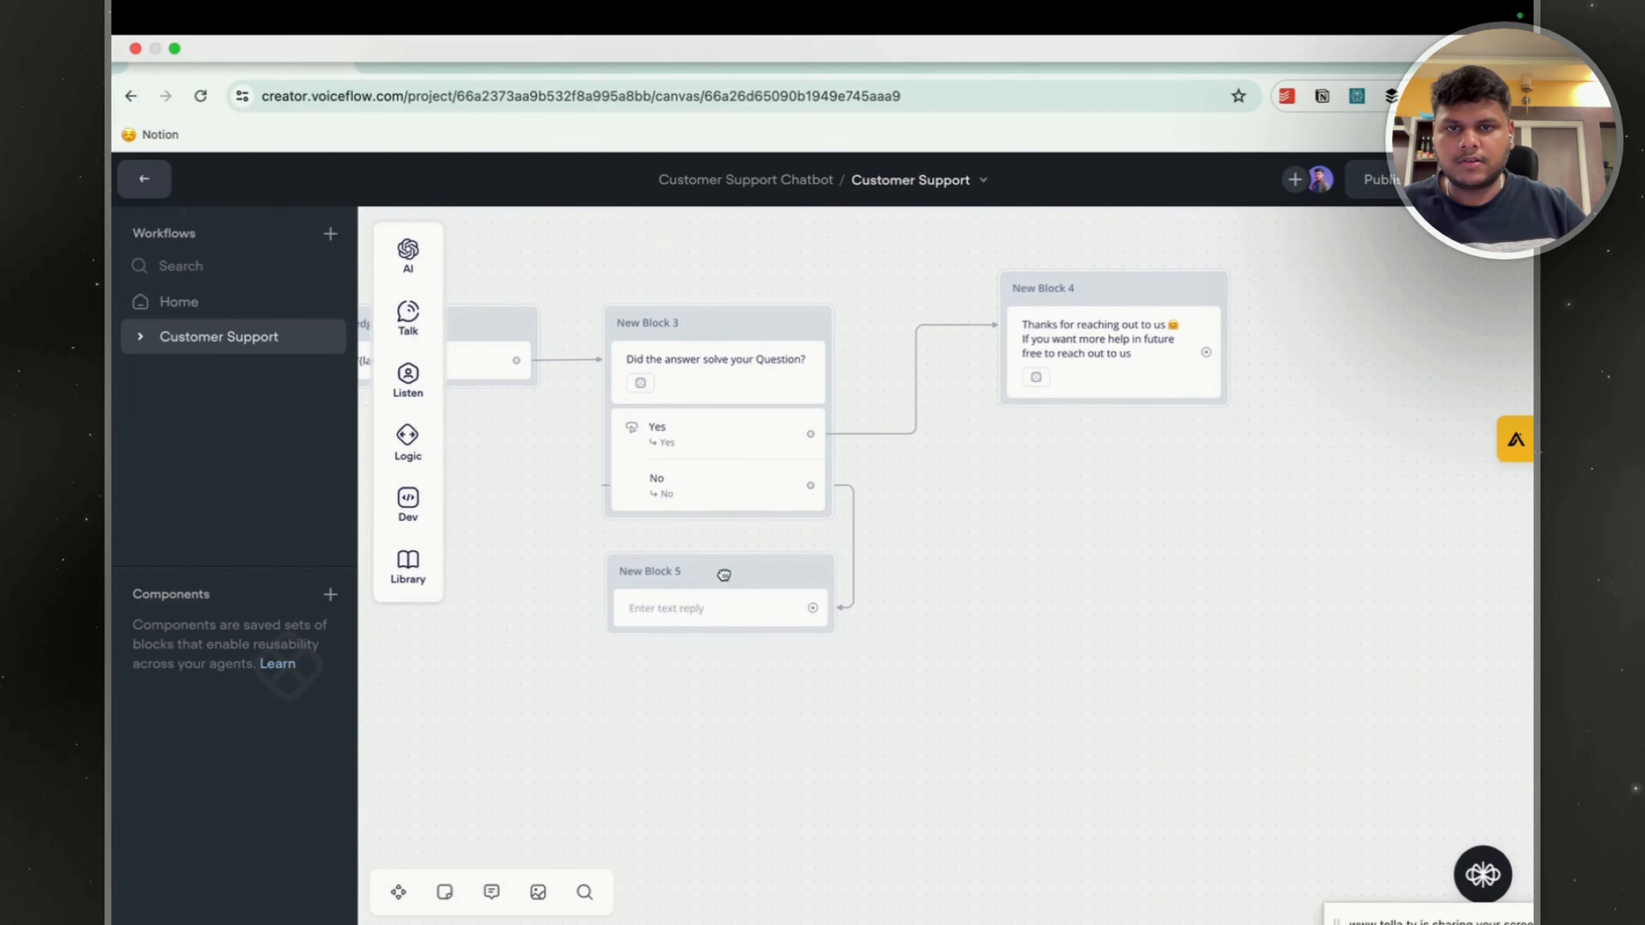
# Enter in New Block 5 "I am sorry to hear that" and "You can submit ticket to our customer support and they can reach out to you via email".
pyautogui.click(721, 617)
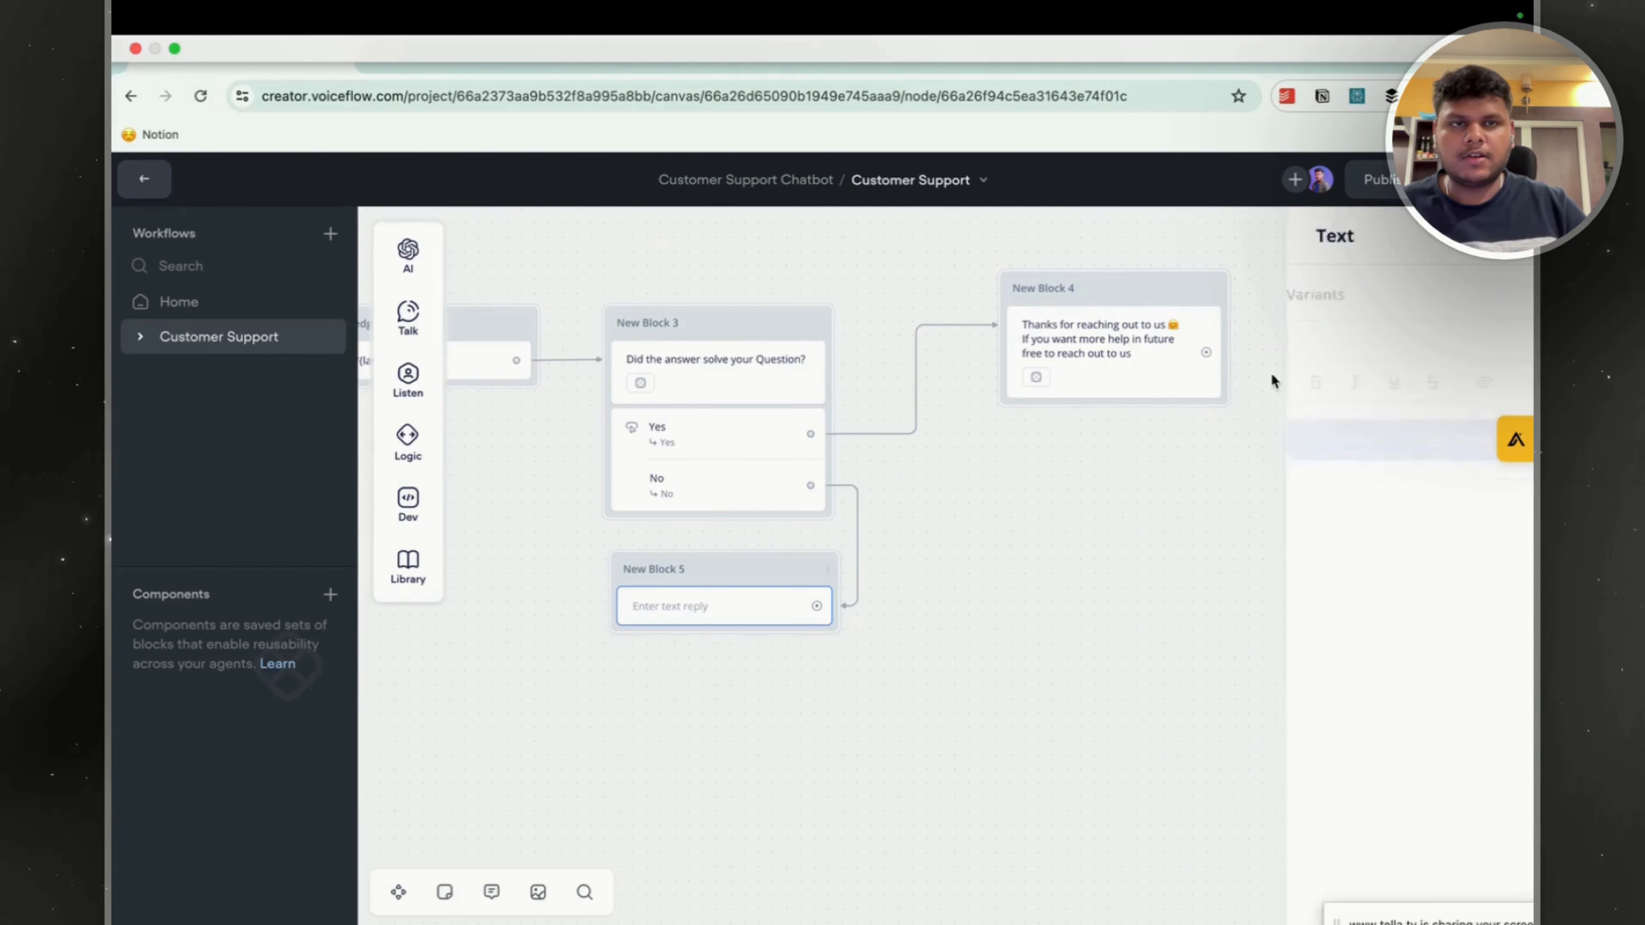
pyautogui.click(1150, 345)
pyautogui.write('I')
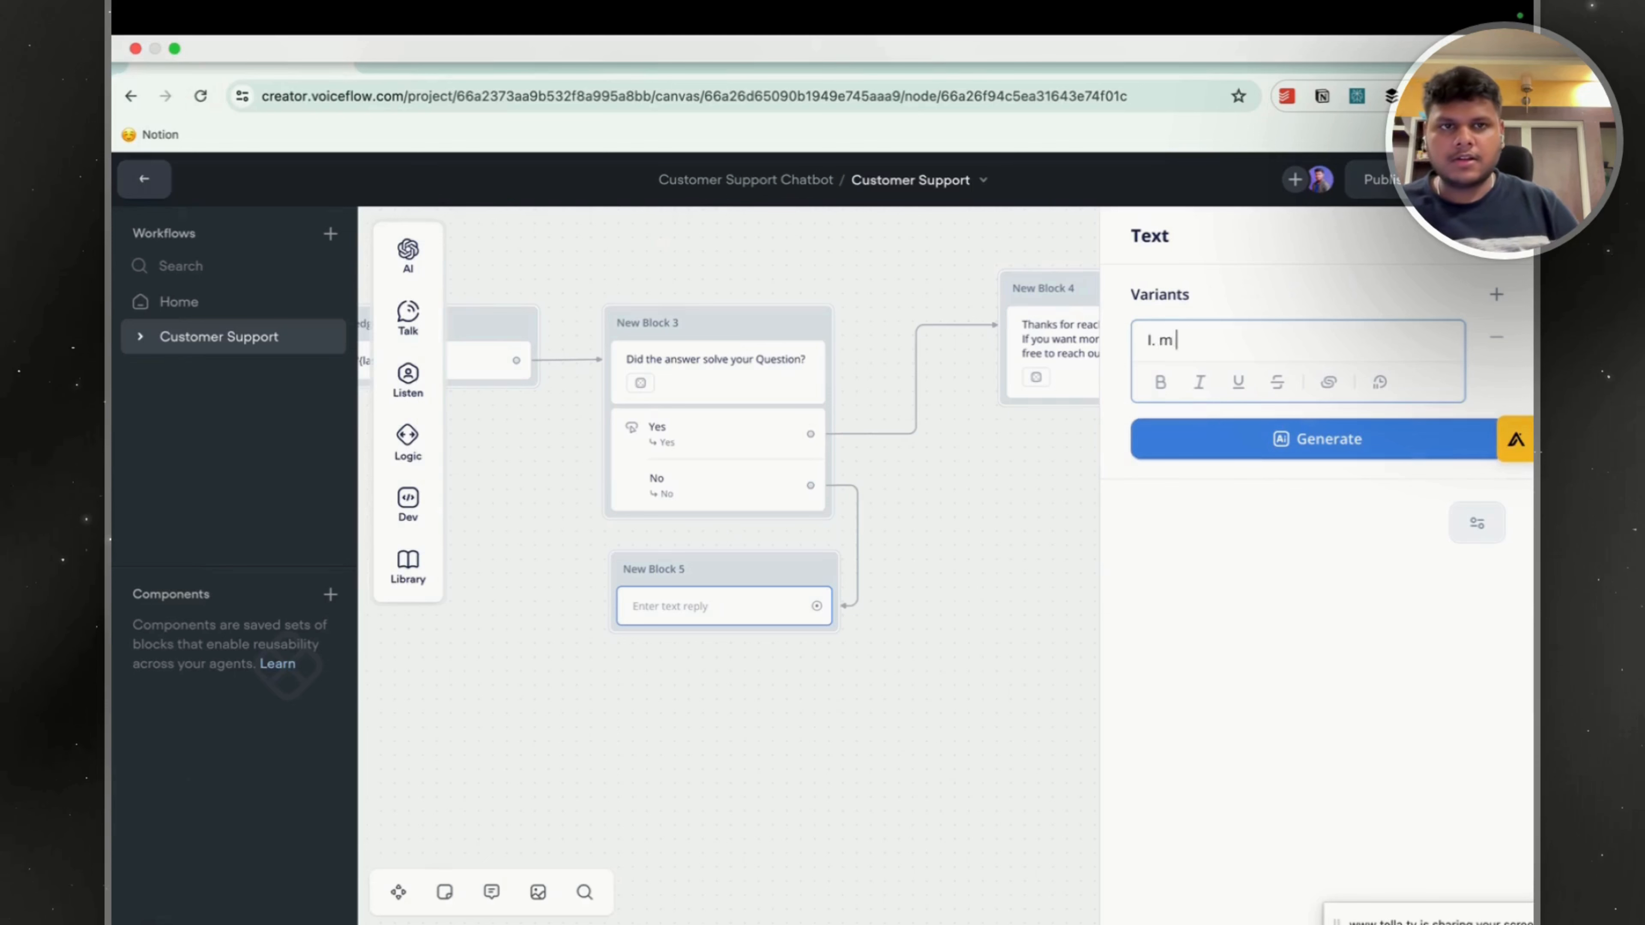
pyautogui.write('. m')
pyautogui.press('BackSpace')
pyautogui.press('BackSpace')
pyautogui.press('BackSpace')
pyautogui.press('BackSpace')
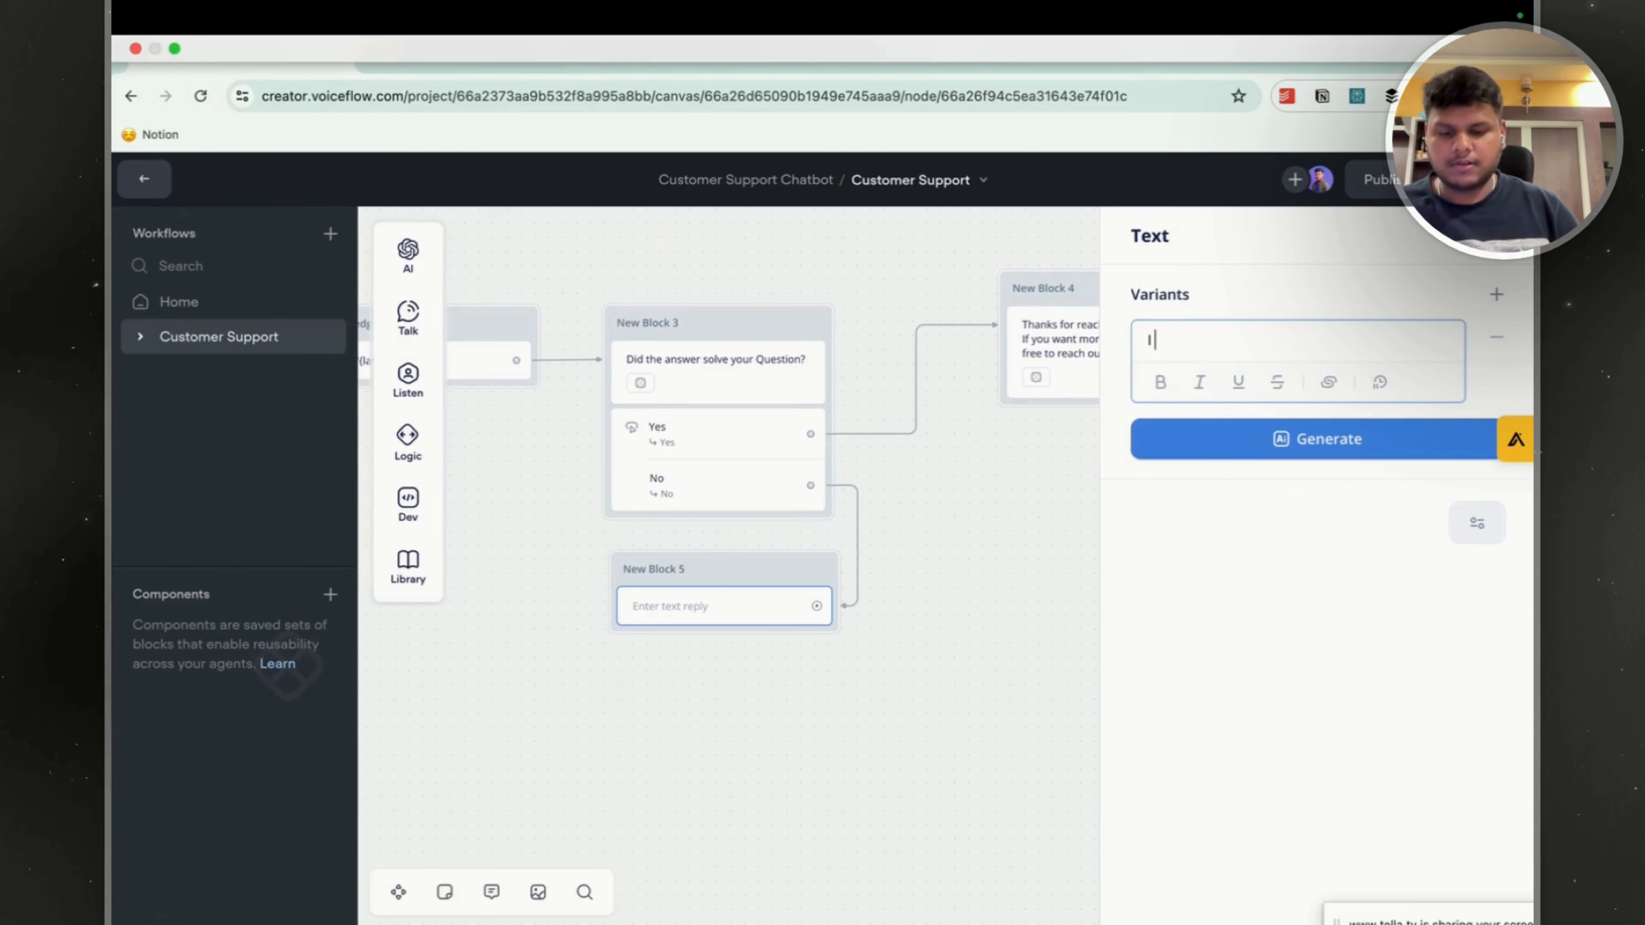
pyautogui.write('am sorr')
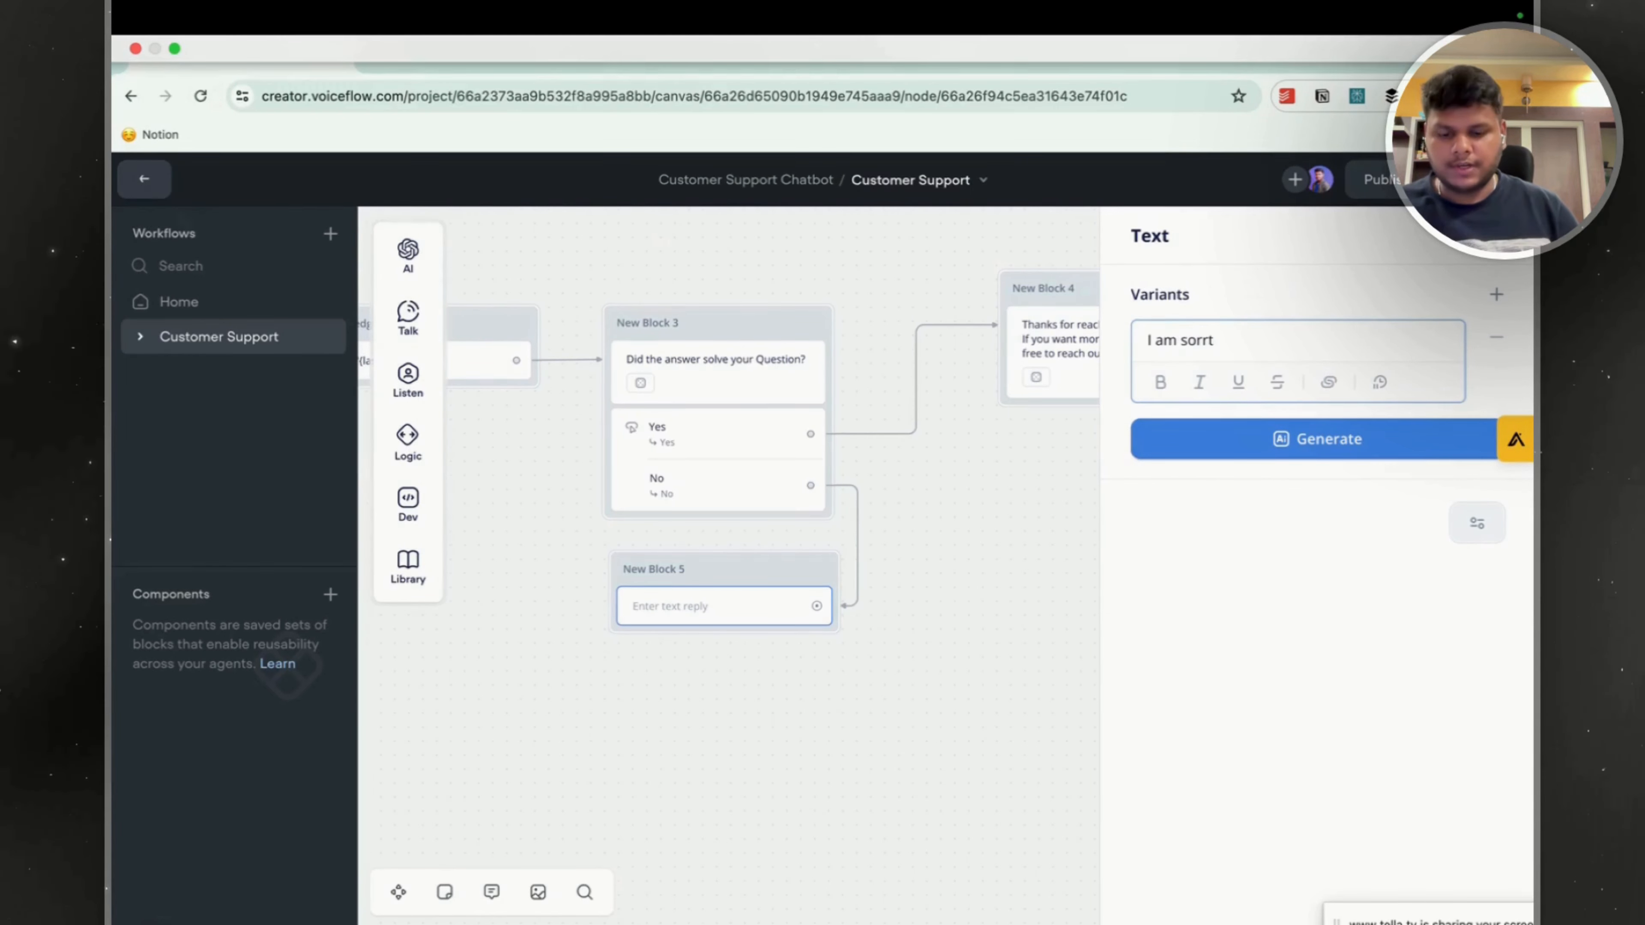
pyautogui.write('y to hera')
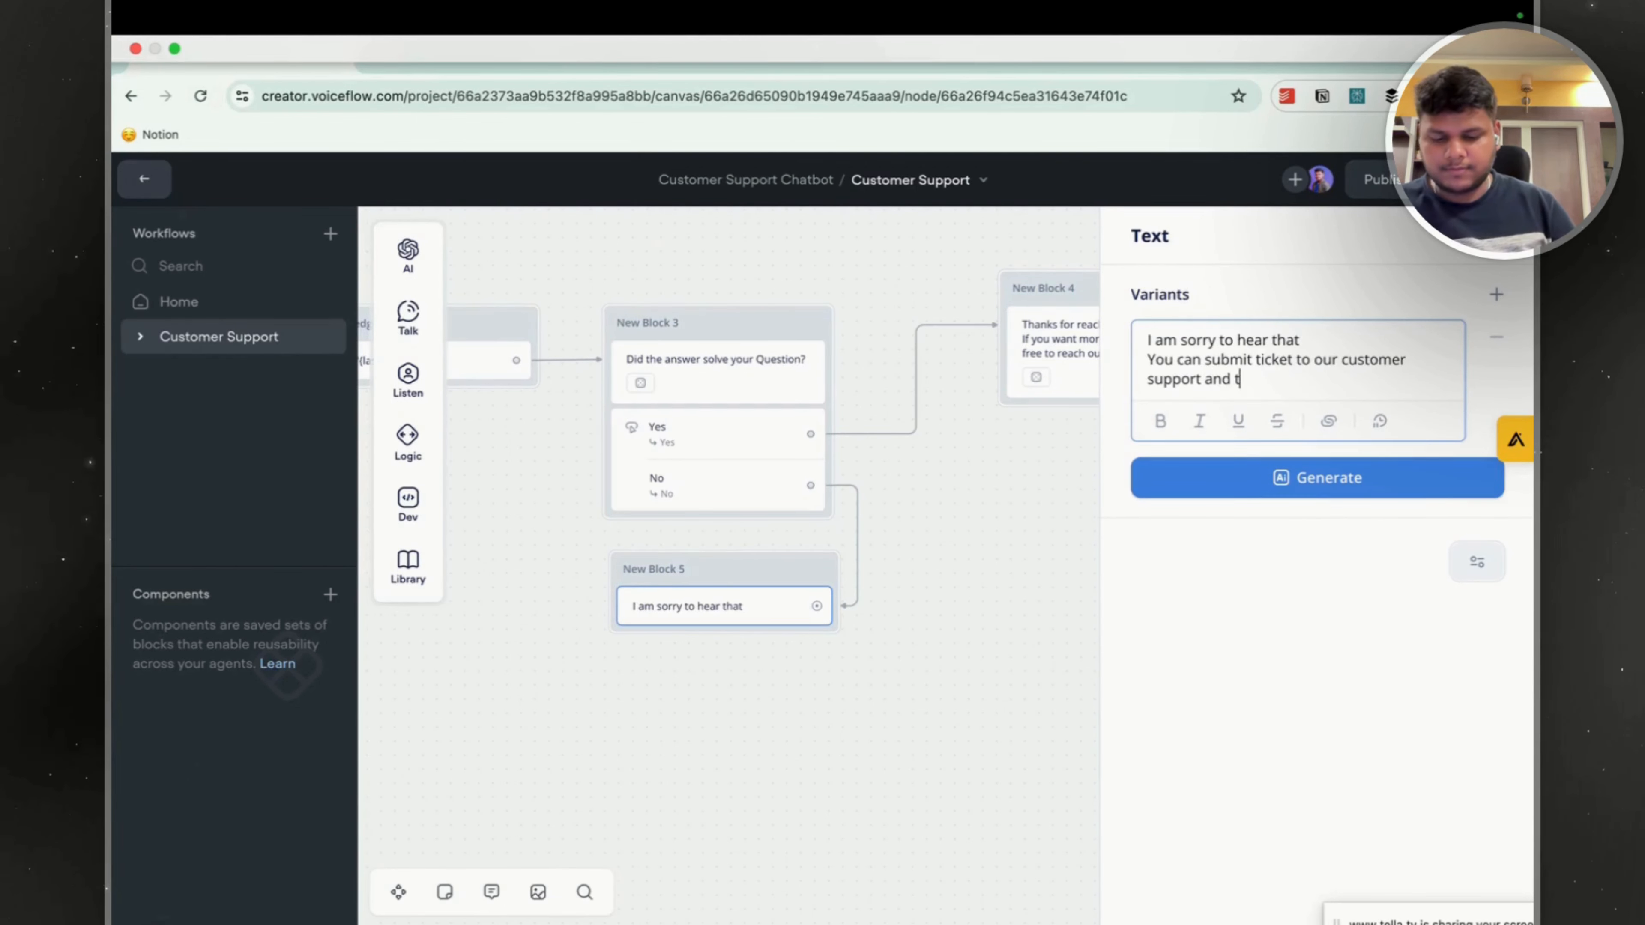
pyautogui.write('hey c')
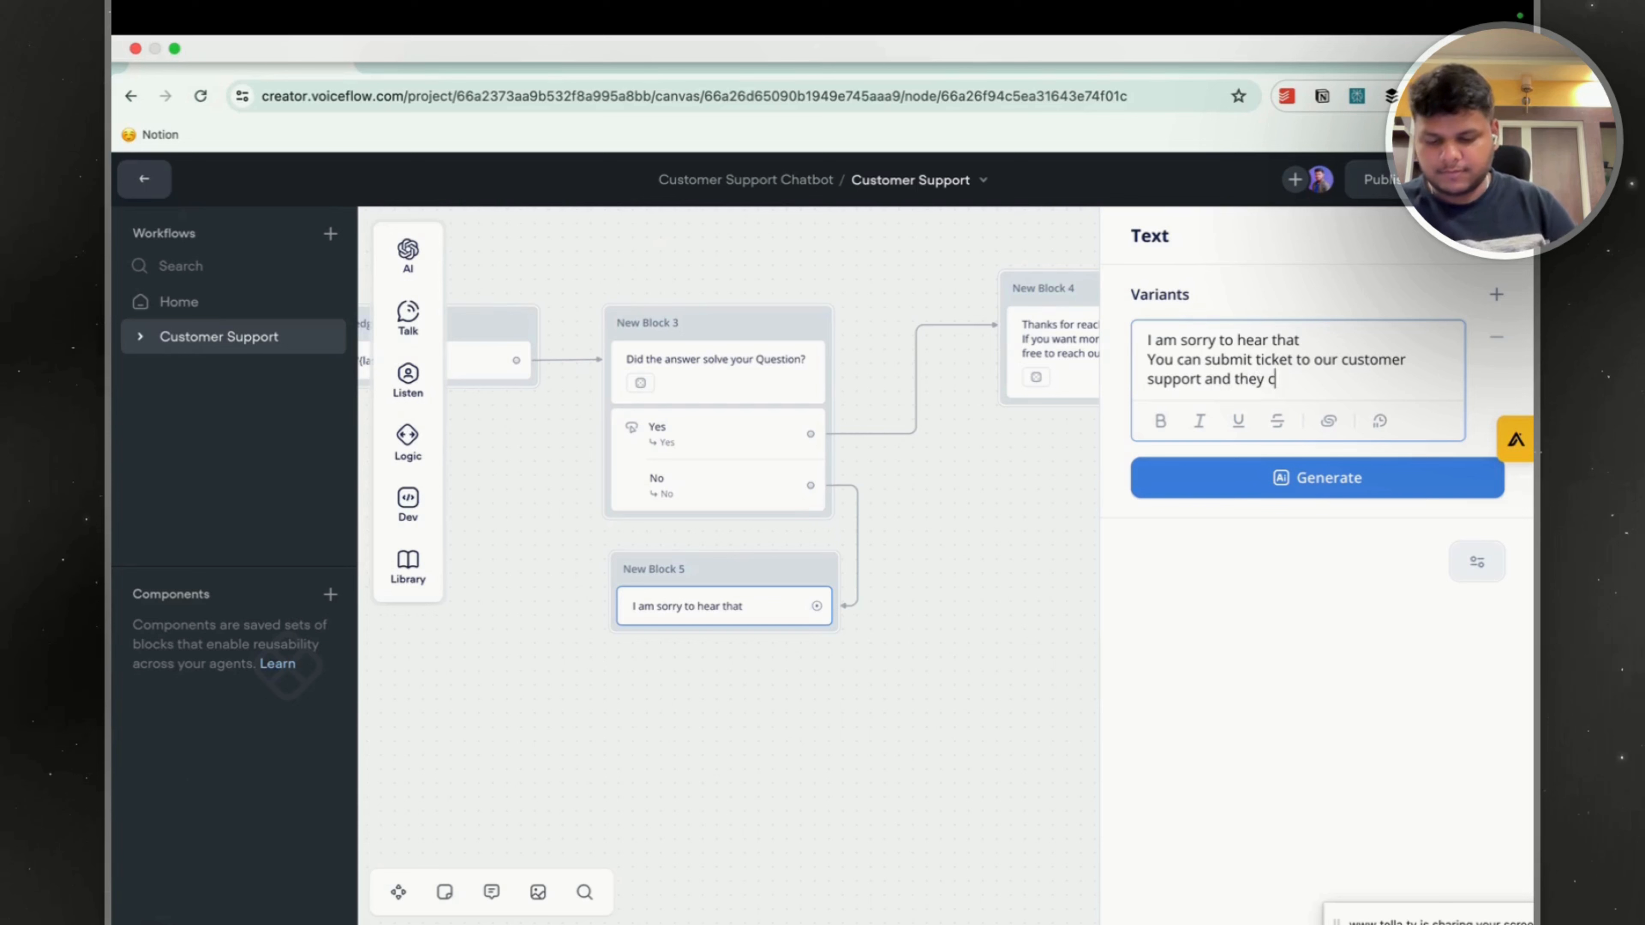
pyautogui.write('an eeach out to you via email')
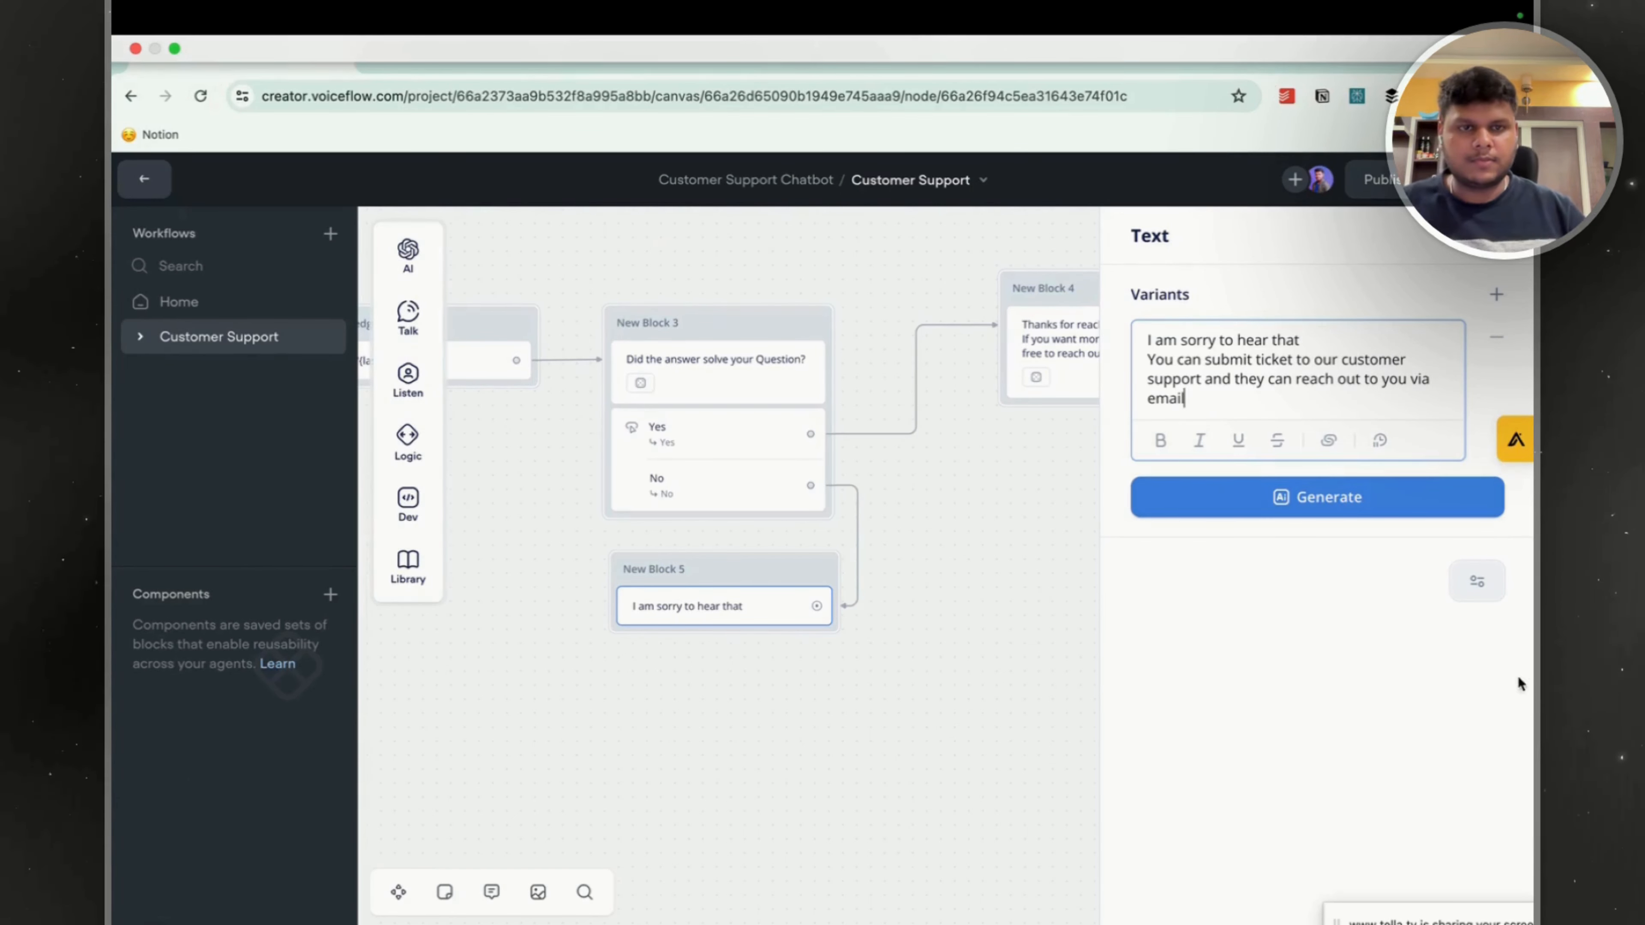
# Generate three variants of New Block 5's reply and keep only "You can reach out to our customer support for help via email".
pyautogui.click(1392, 510)
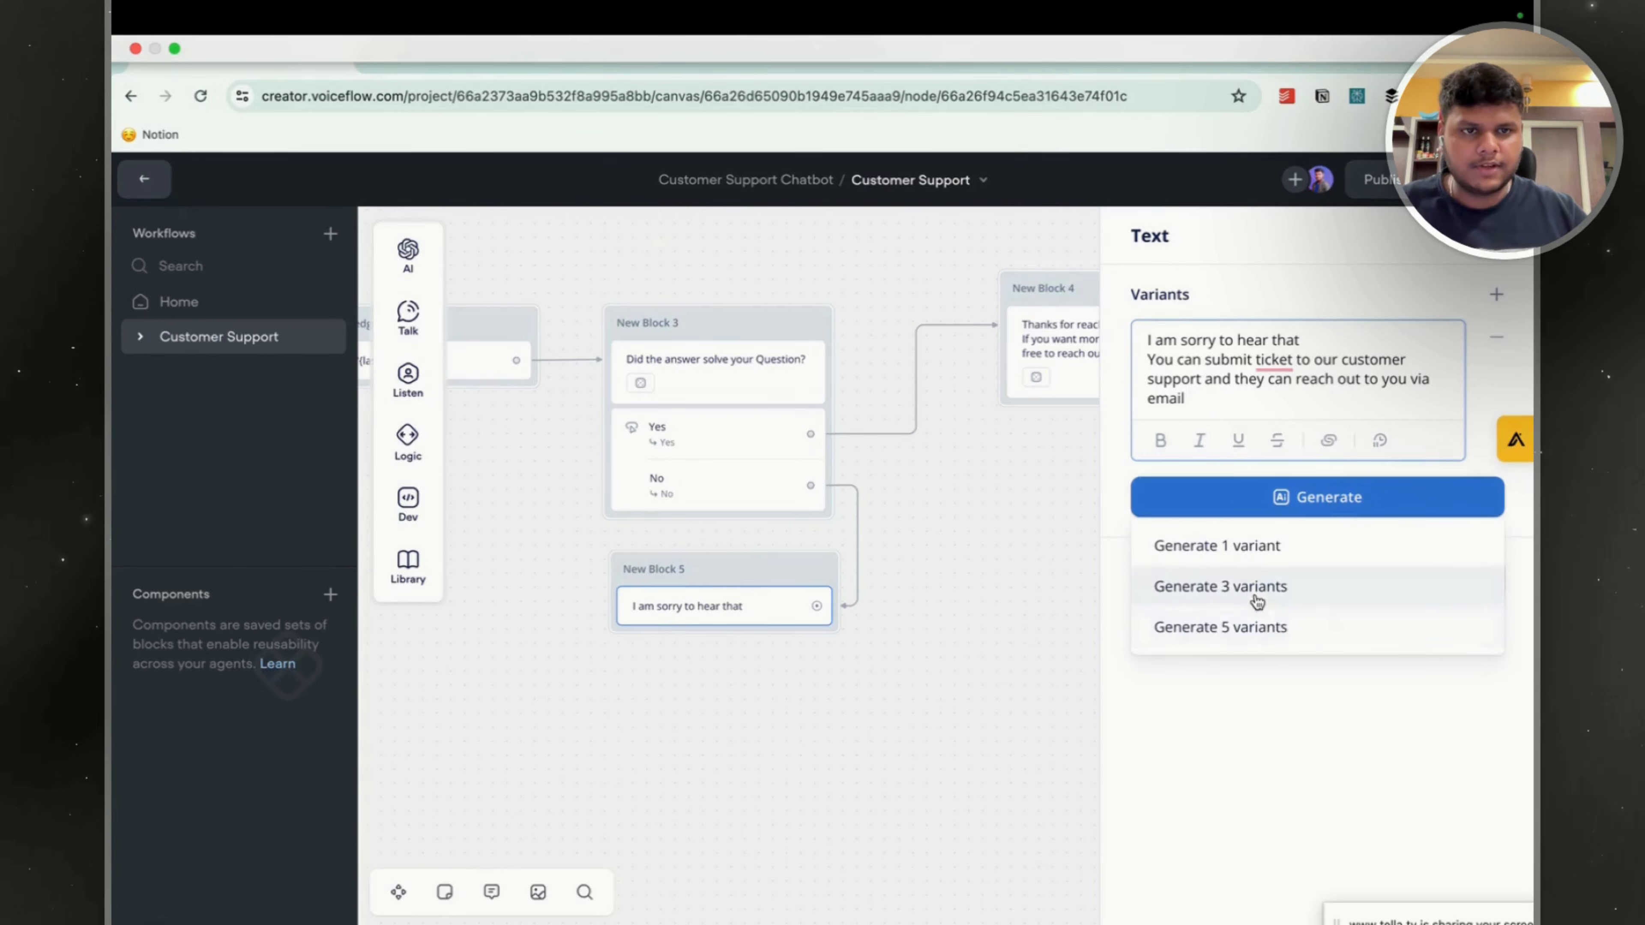
pyautogui.click(1244, 605)
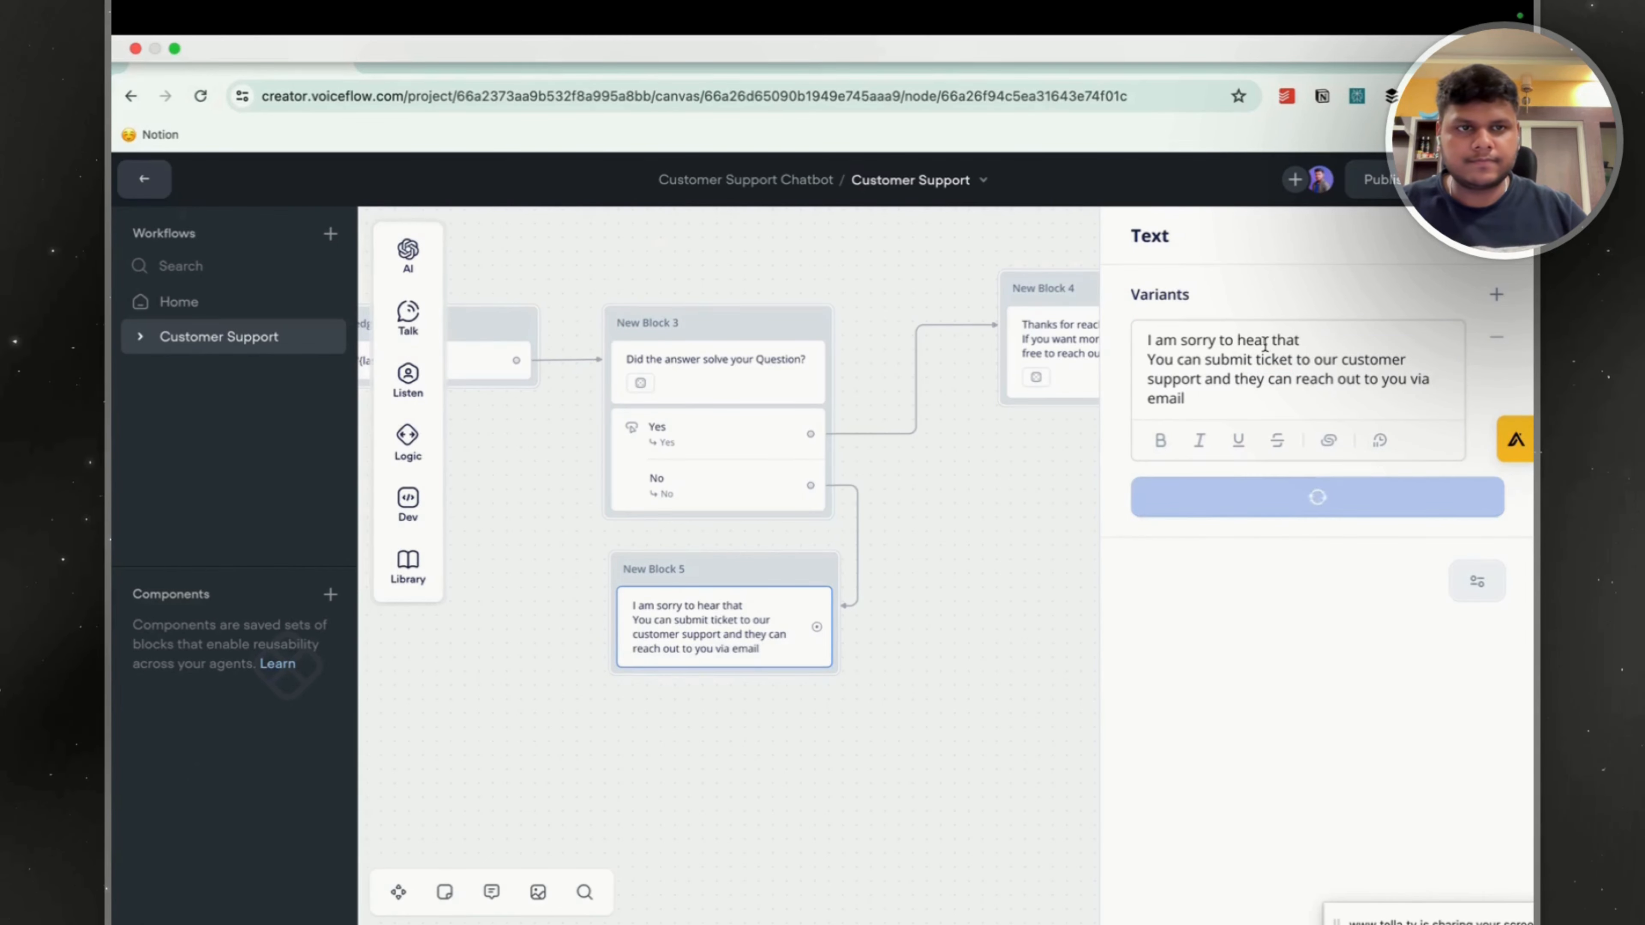
pyautogui.click(1496, 494)
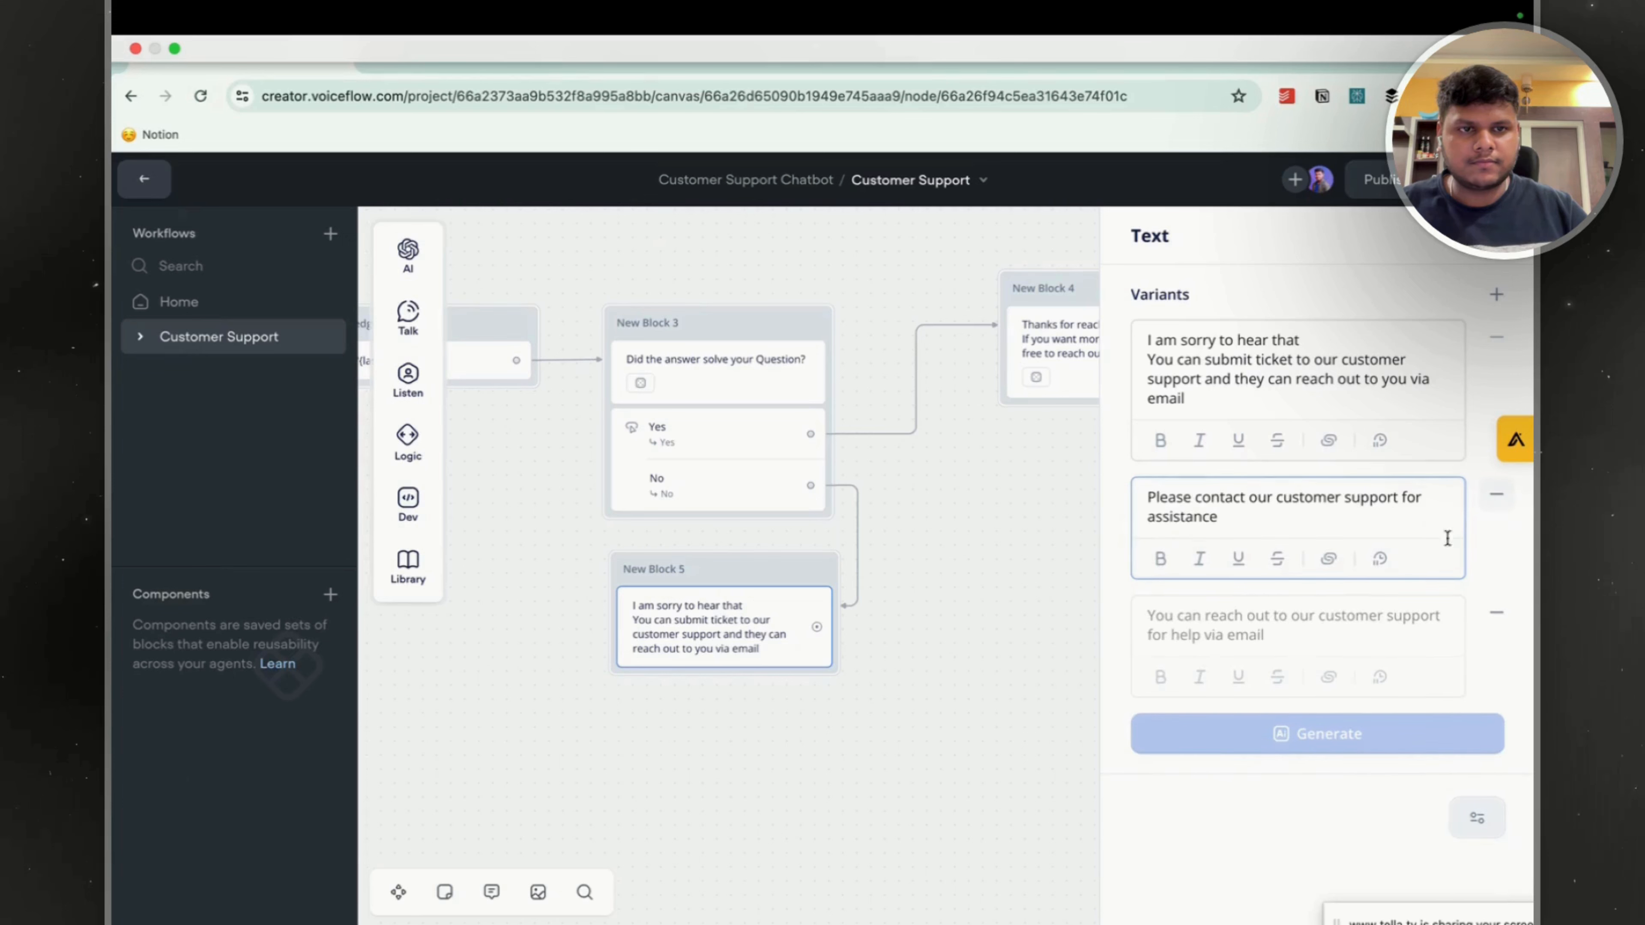
pyautogui.click(1497, 495)
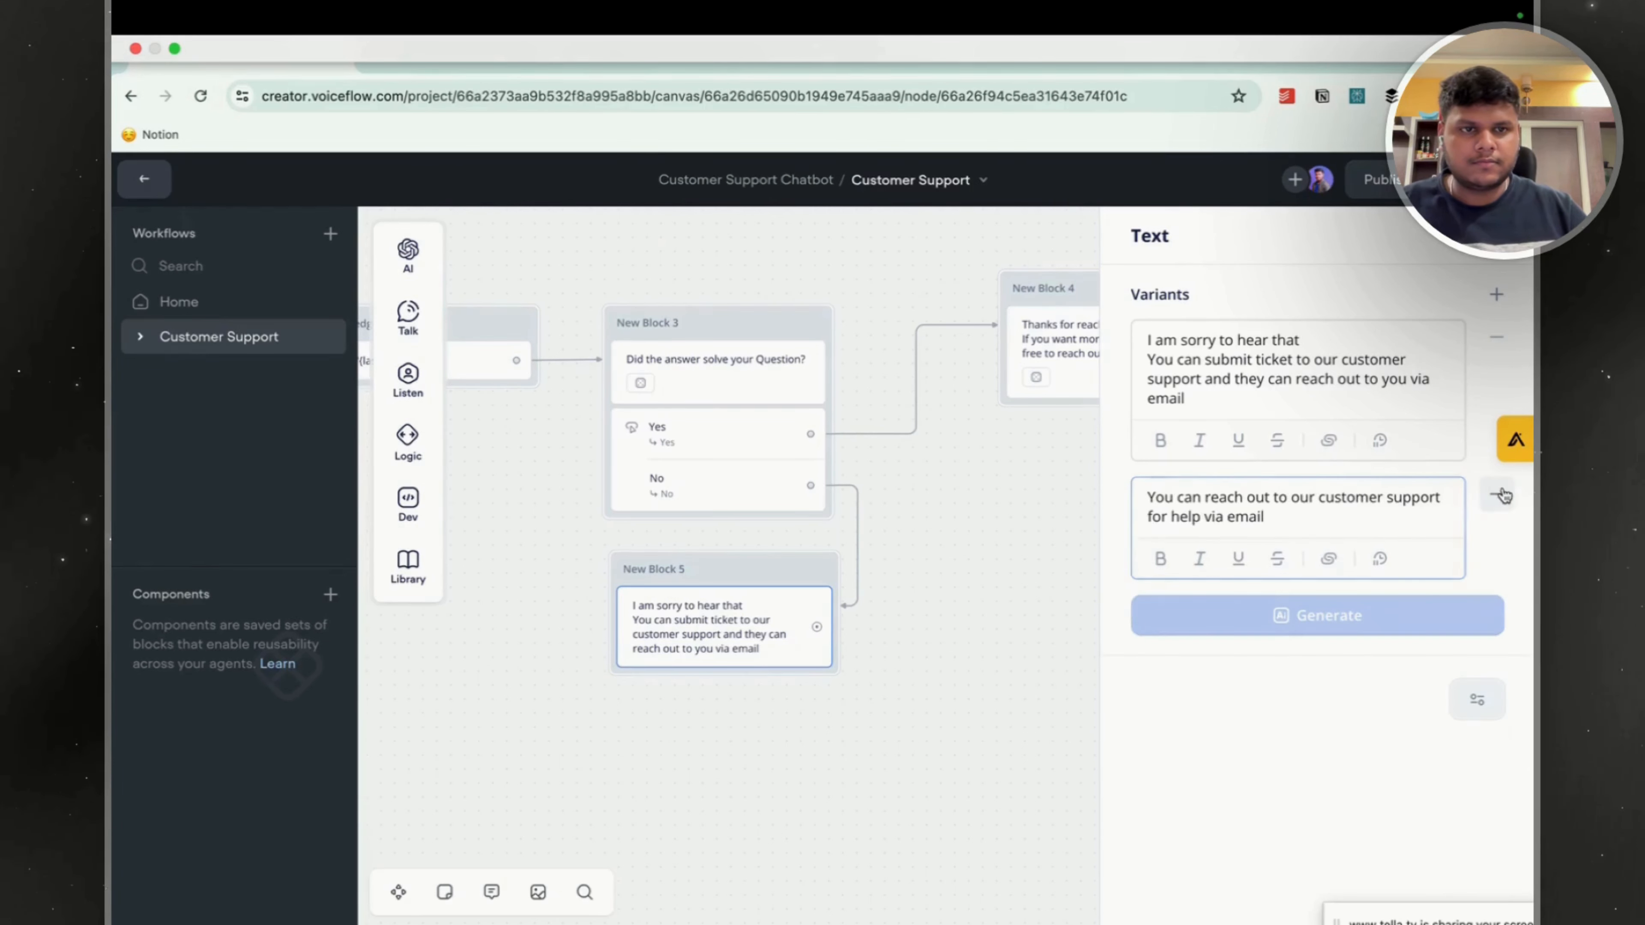
# Add the opening line "Sorry to hear that" to the second variant in New Block 5 and close the text editor.
pyautogui.click(1151, 500)
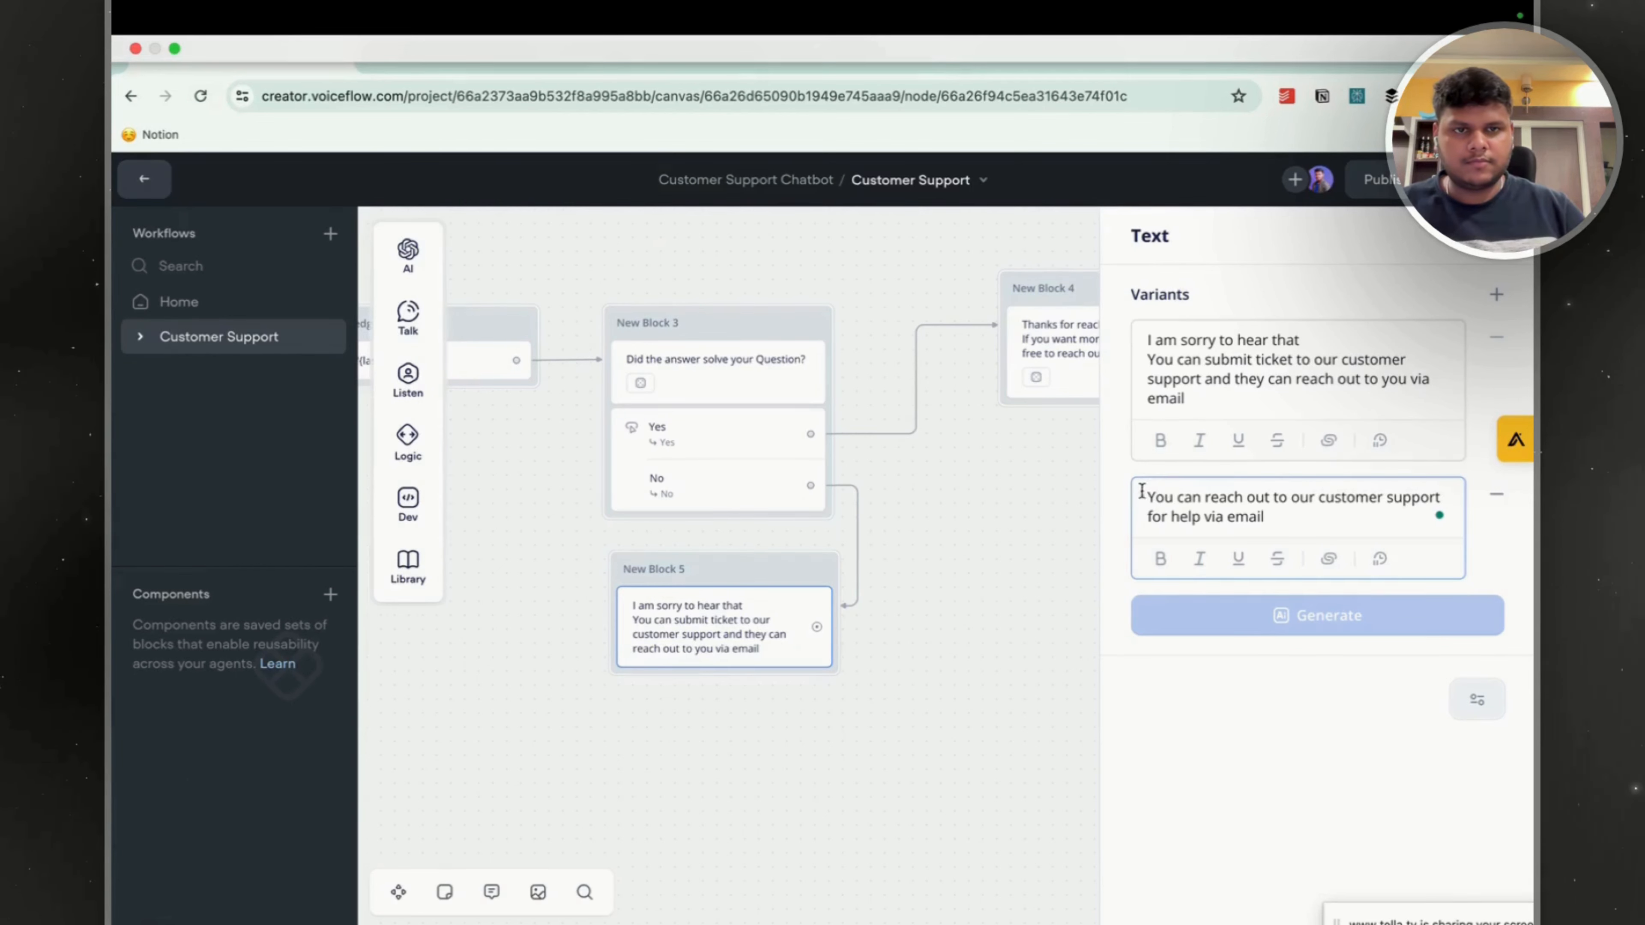
pyautogui.press('Return')
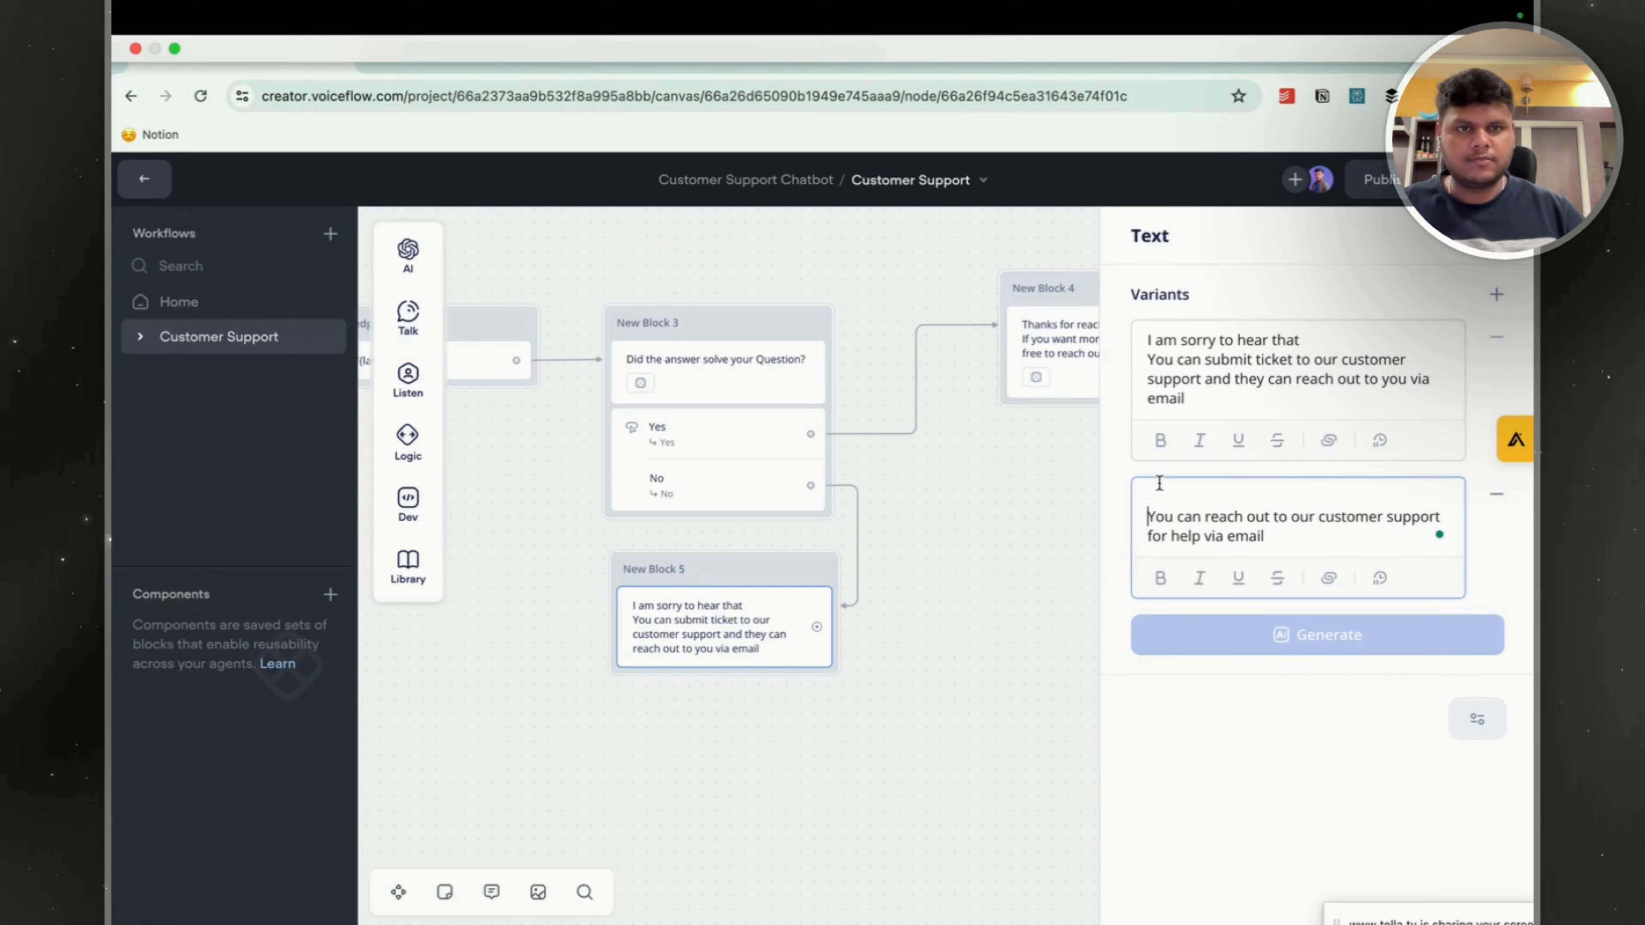
pyautogui.click(1164, 494)
pyautogui.write('Sorry t')
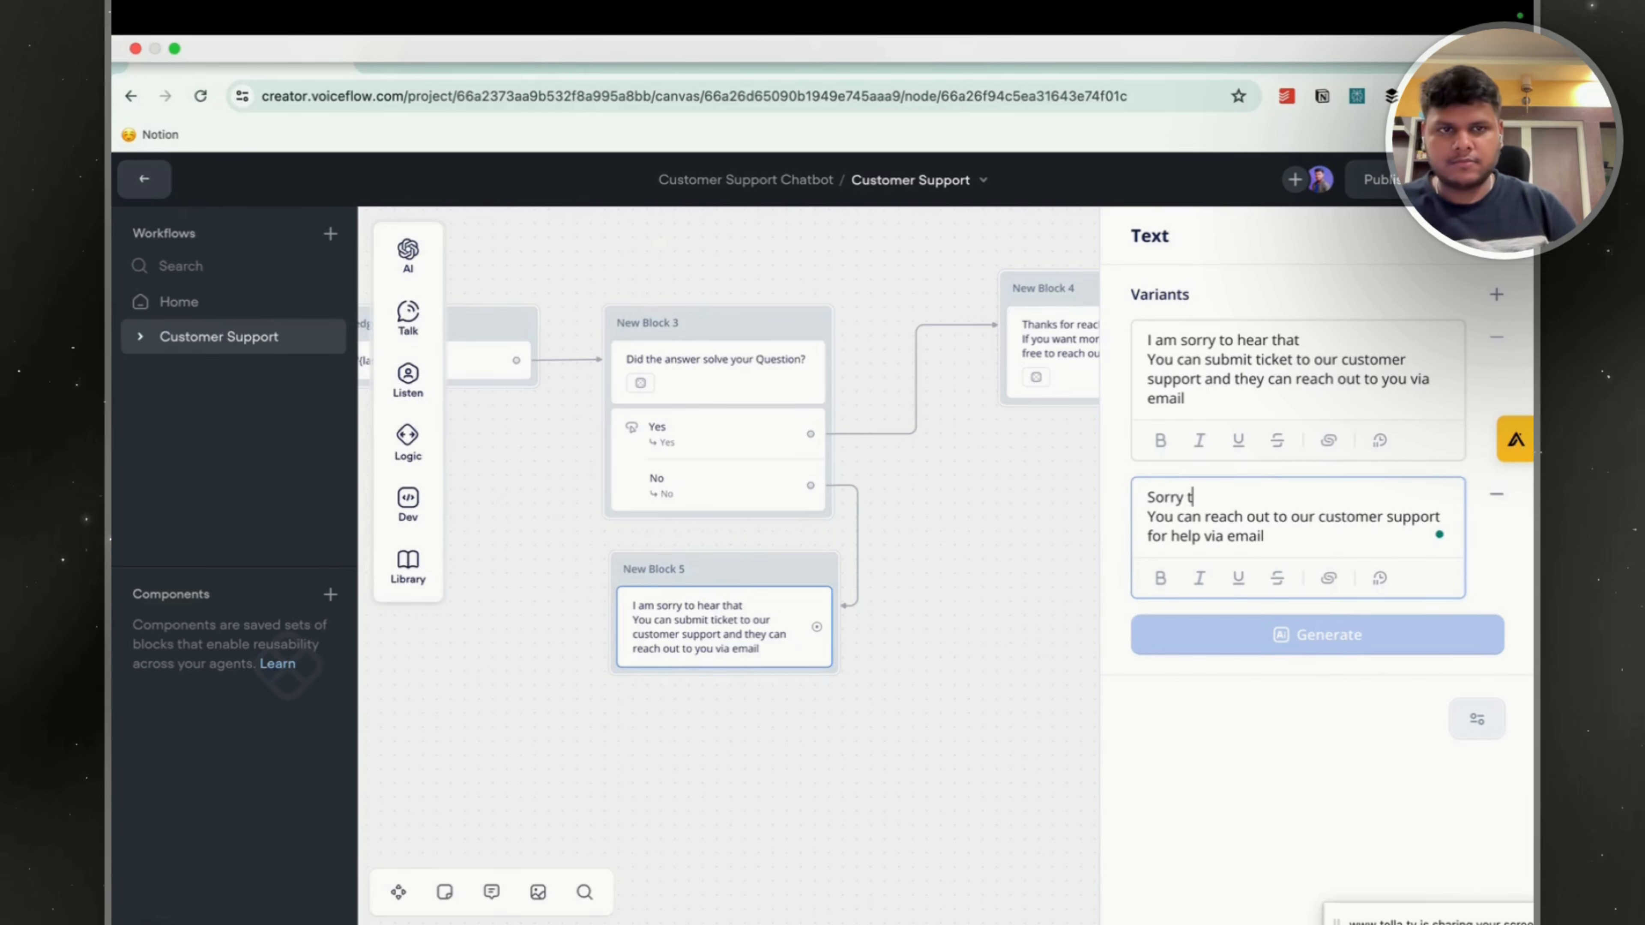
pyautogui.write('o herr that')
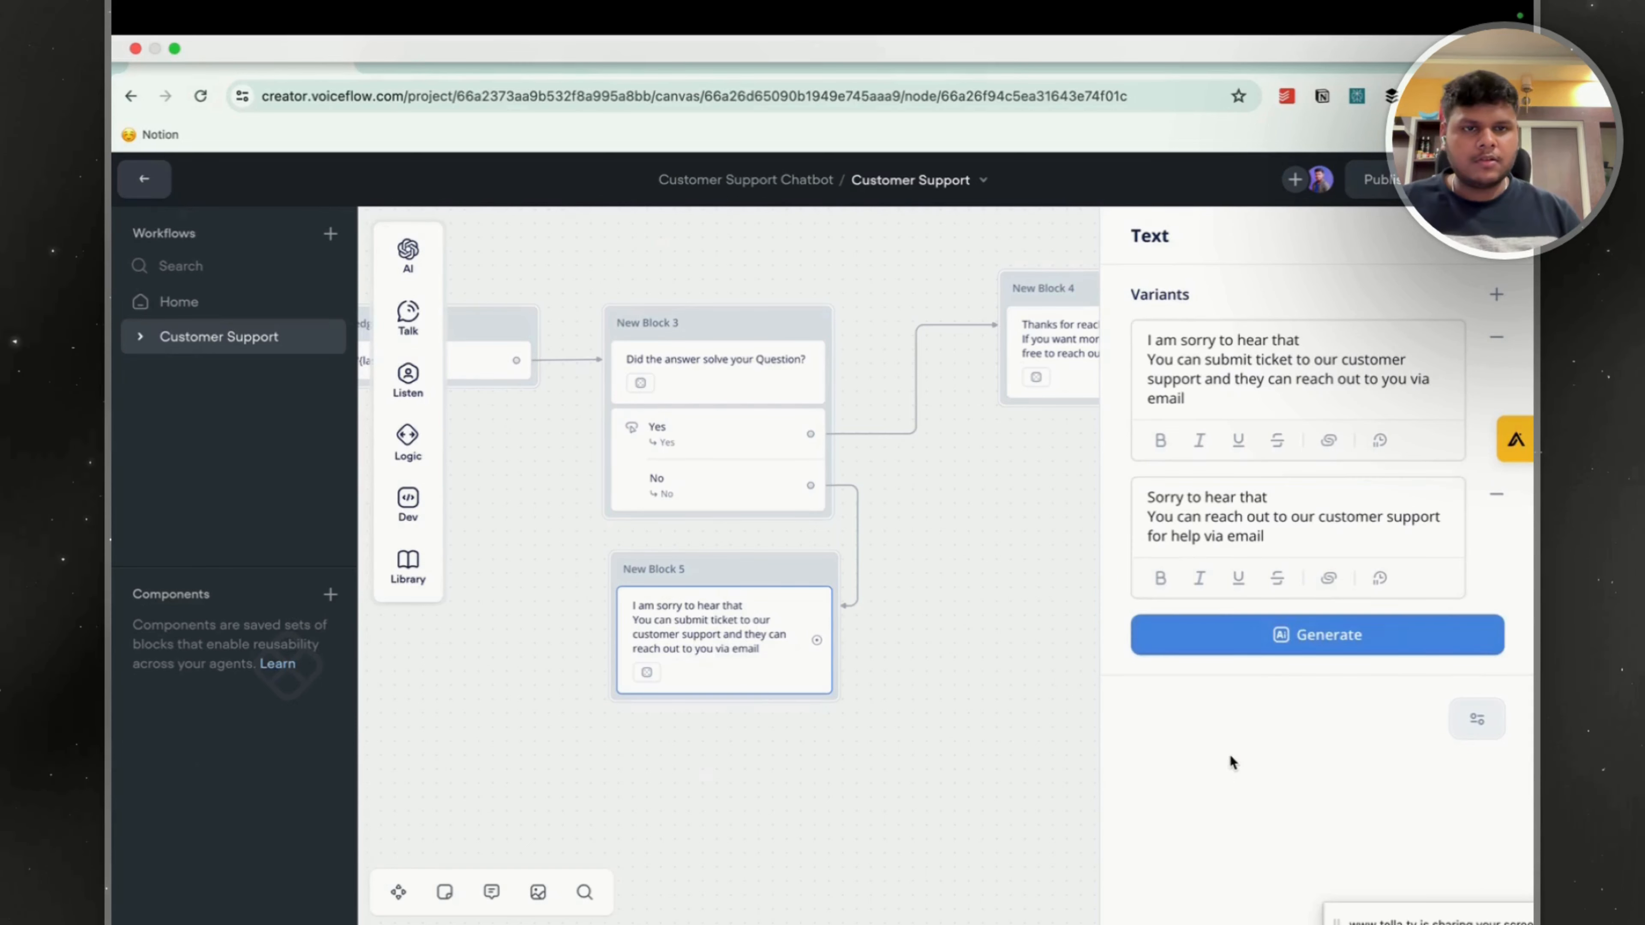
pyautogui.click(1001, 620)
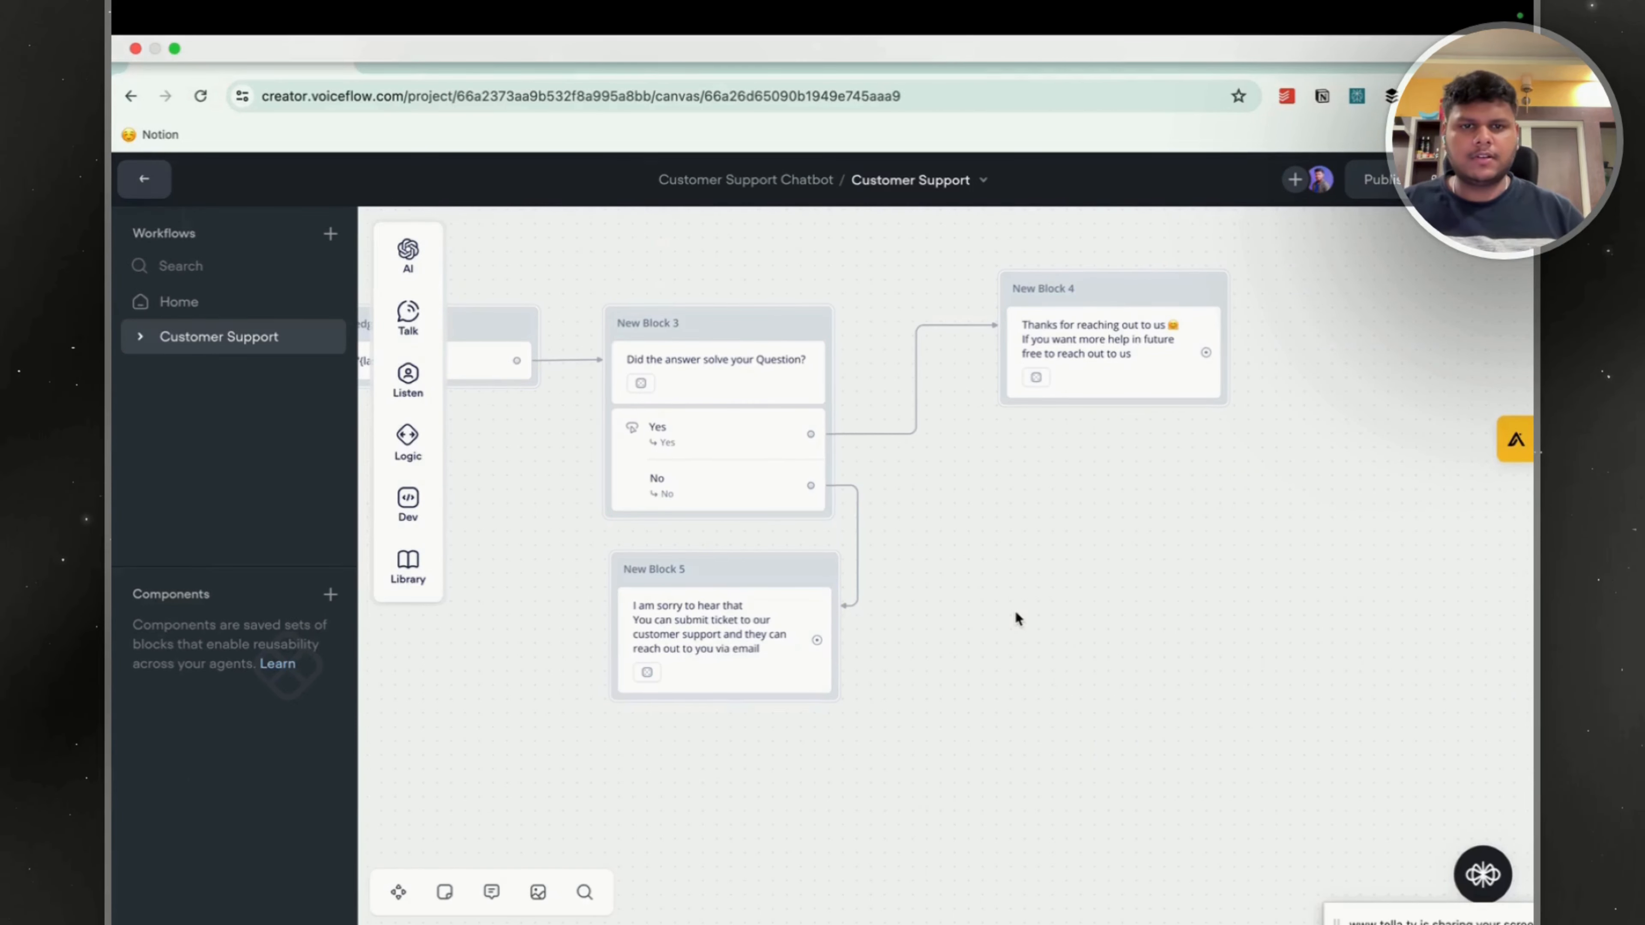
pyautogui.scroll(-1, 1116, 564)
pyautogui.press('F2')
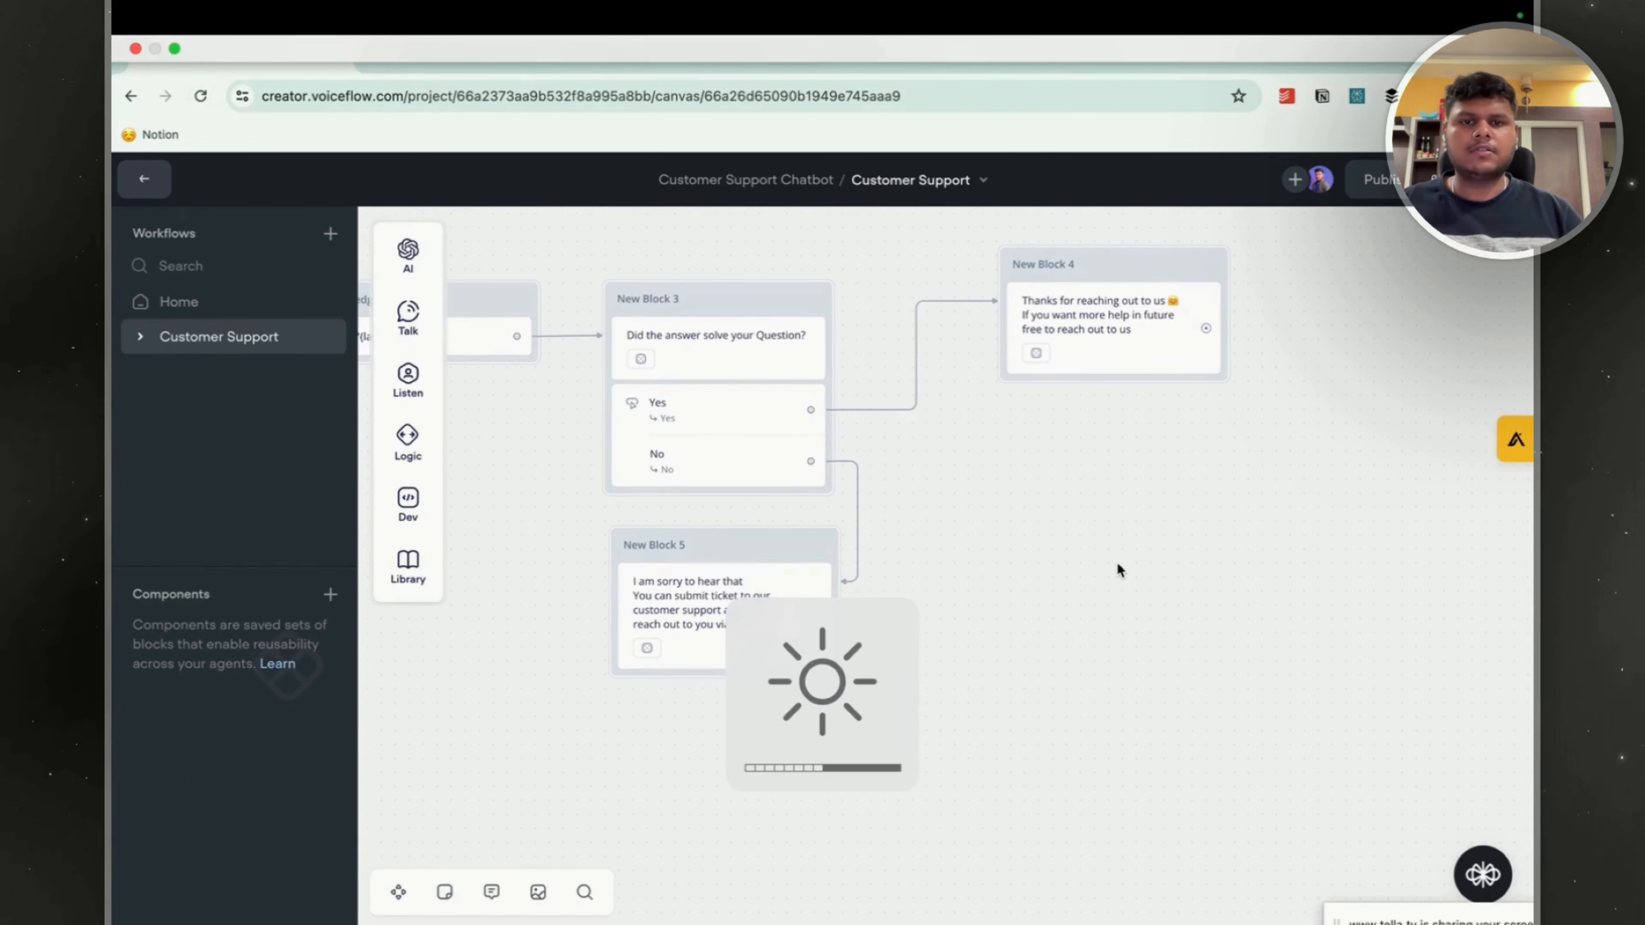
# Connect New Block 5 to a new Text block placed beside it.
pyautogui.scroll(-3, 1062, 628)
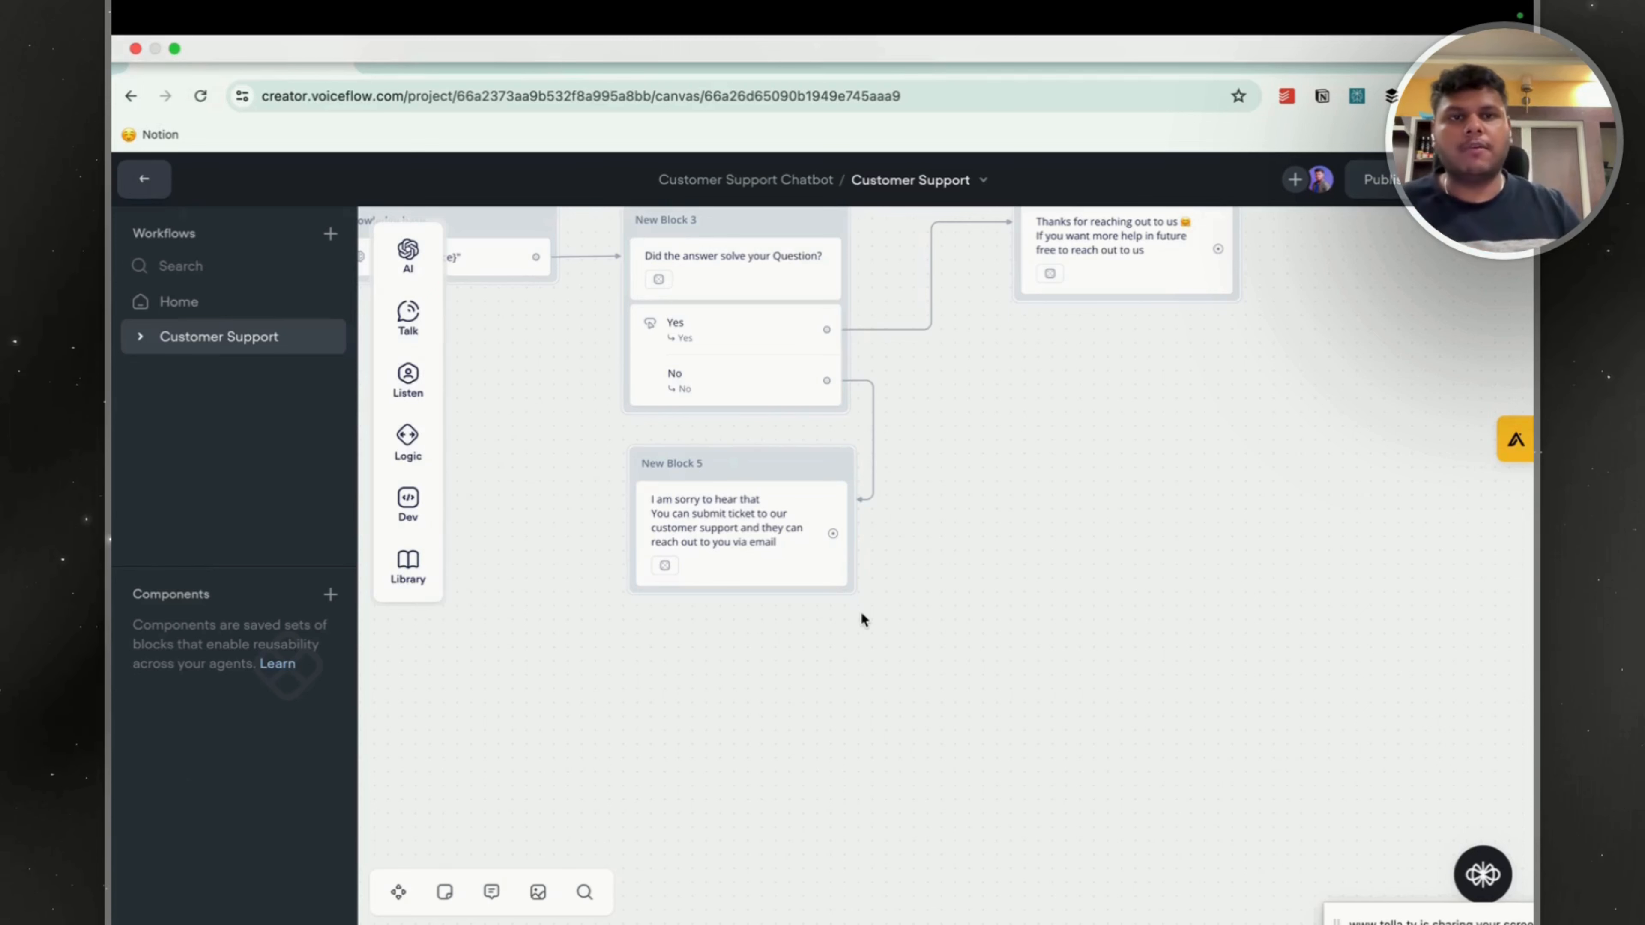
pyautogui.moveTo(832, 533); pyautogui.dragTo(965, 476)
pyautogui.moveTo(1003, 533)
pyautogui.click(1185, 543)
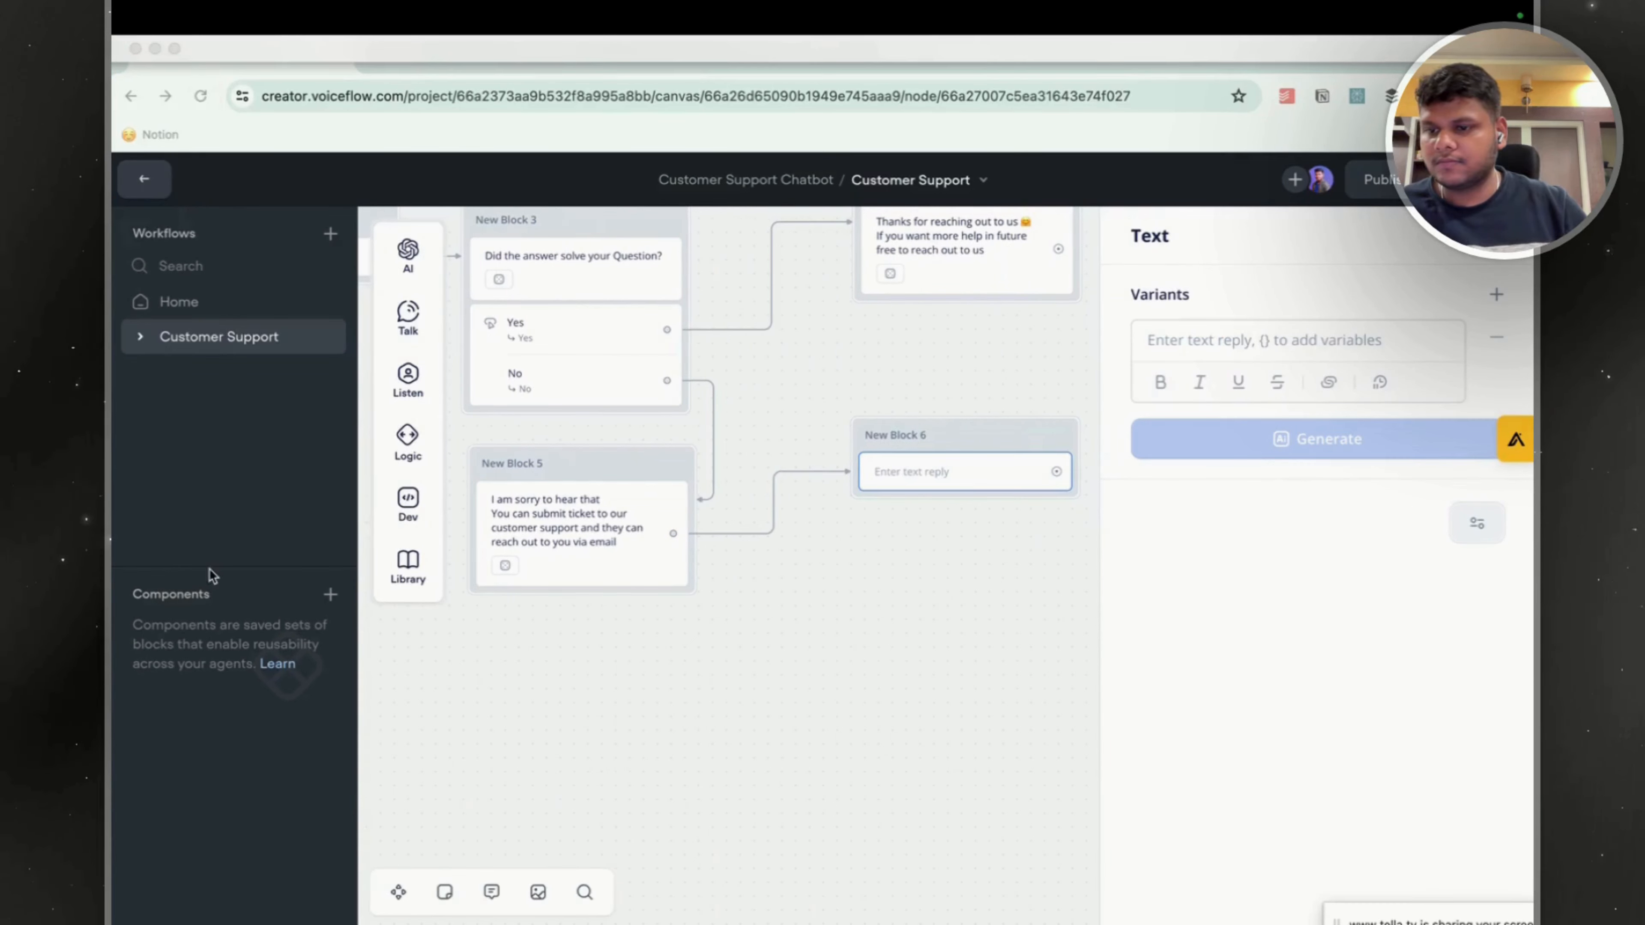
# Enter the reply "What's your name?" in New Block 6 and close the text editor.
pyautogui.click(1208, 340)
pyautogui.write('Before')
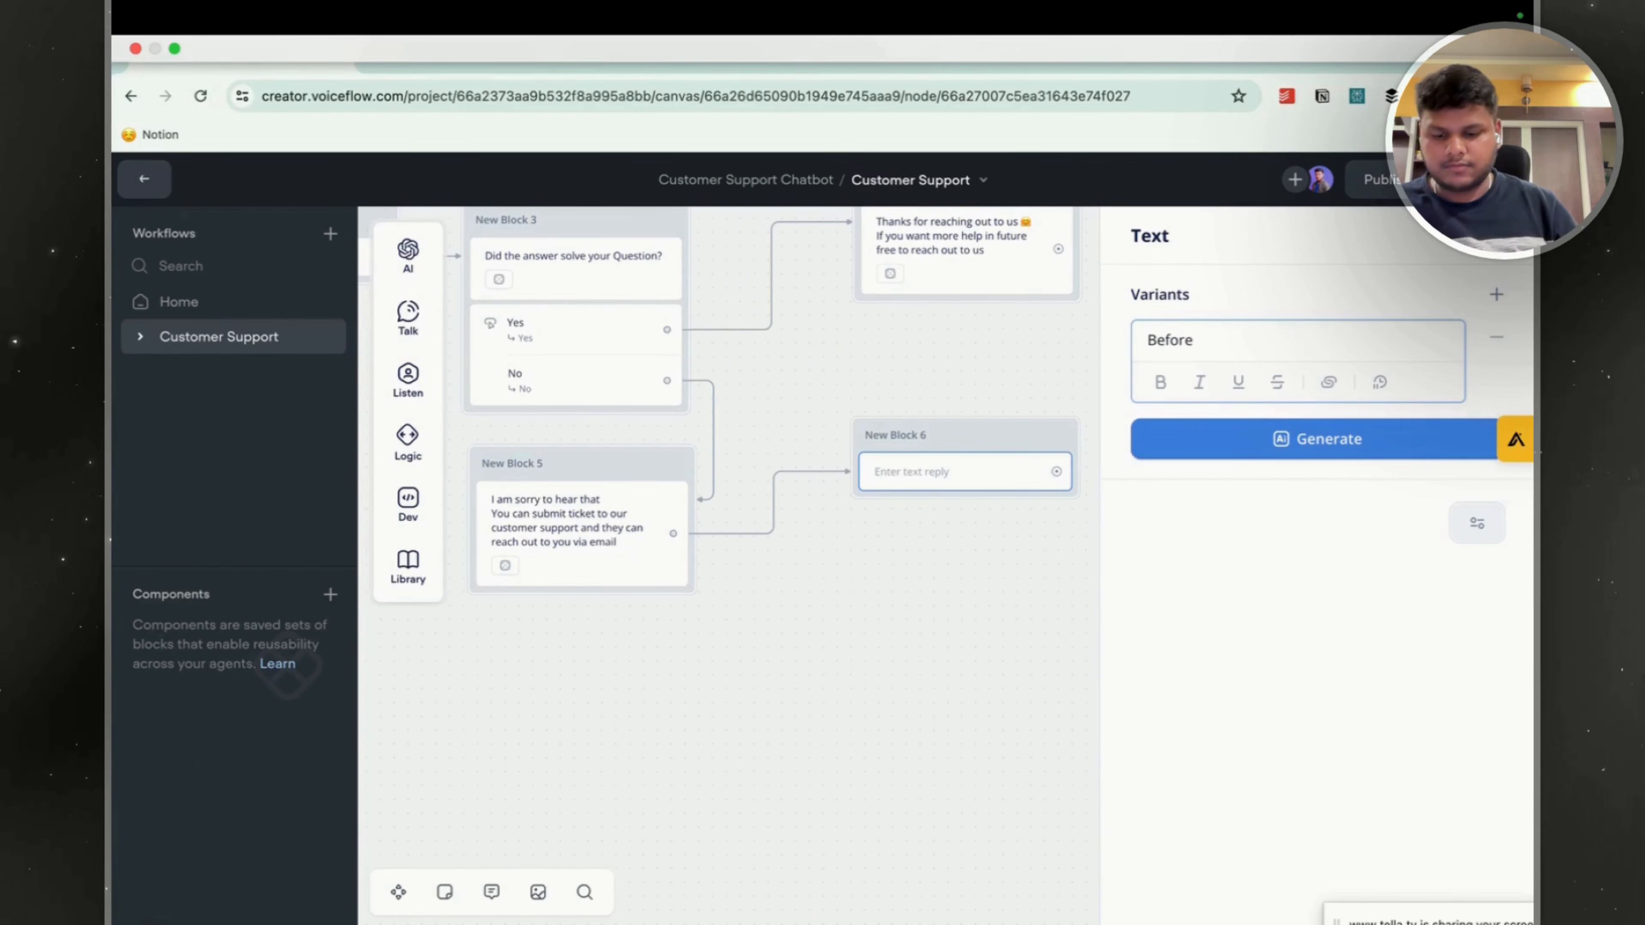
pyautogui.press('BackSpace')
pyautogui.press('BackSpace')
pyautogui.press('BackSpace')
pyautogui.press('BackSpace')
pyautogui.press('BackSpace')
pyautogui.press('BackSpace')
pyautogui.write('In')
pyautogui.press('BackSpace')
pyautogui.press('BackSpace')
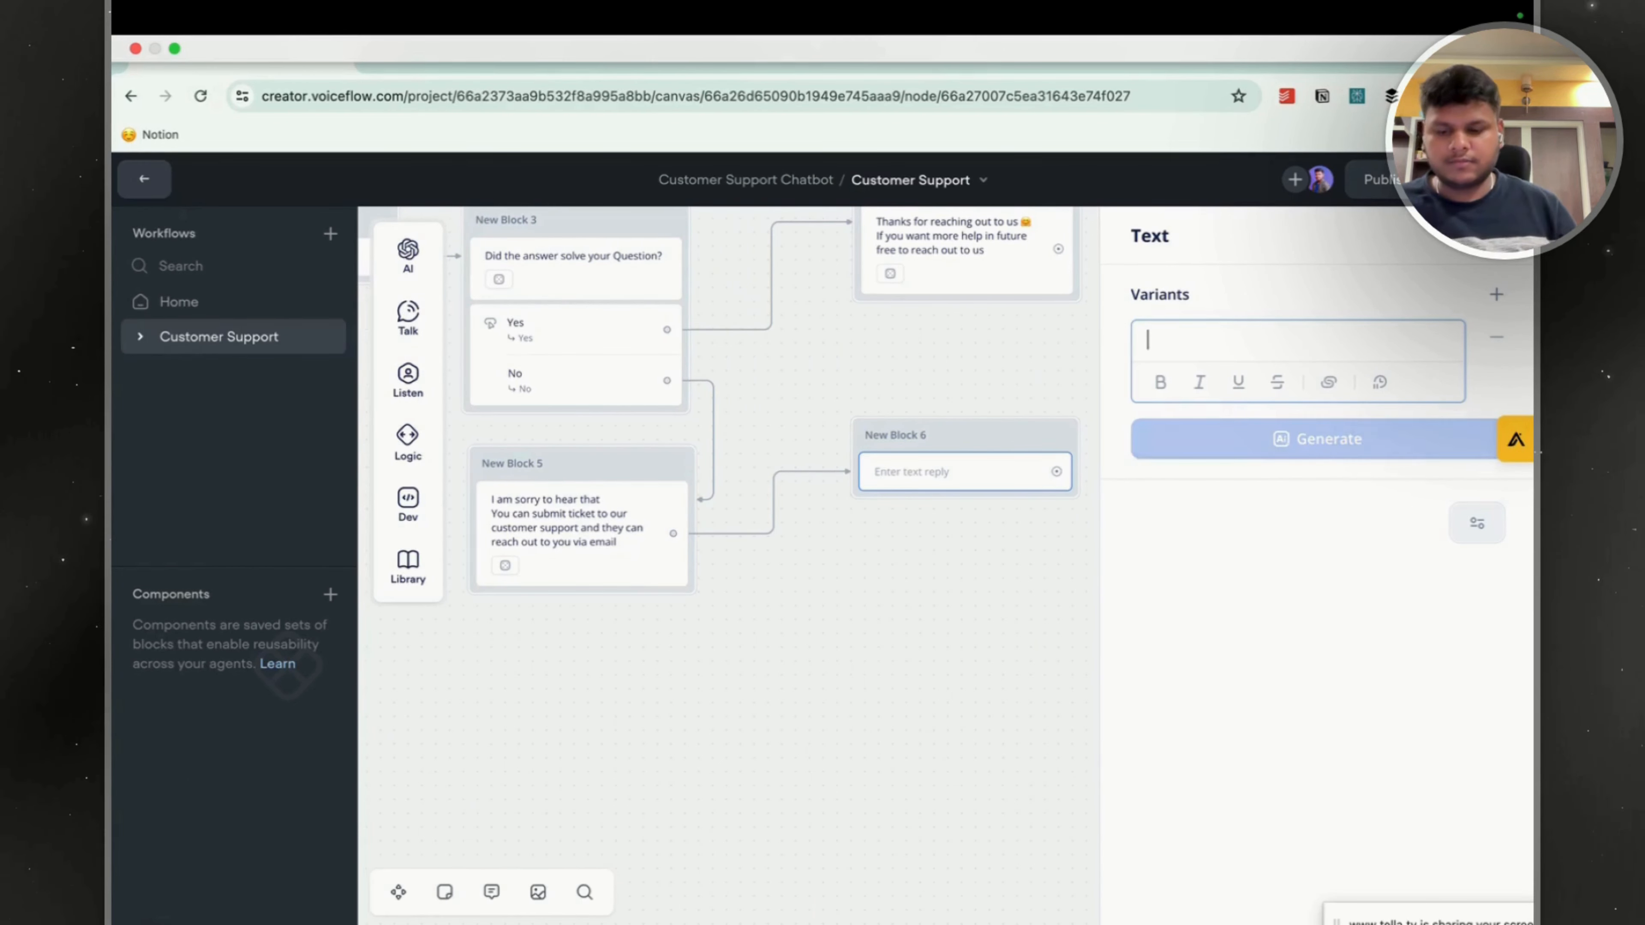
pyautogui.write('What')
pyautogui.write('s')
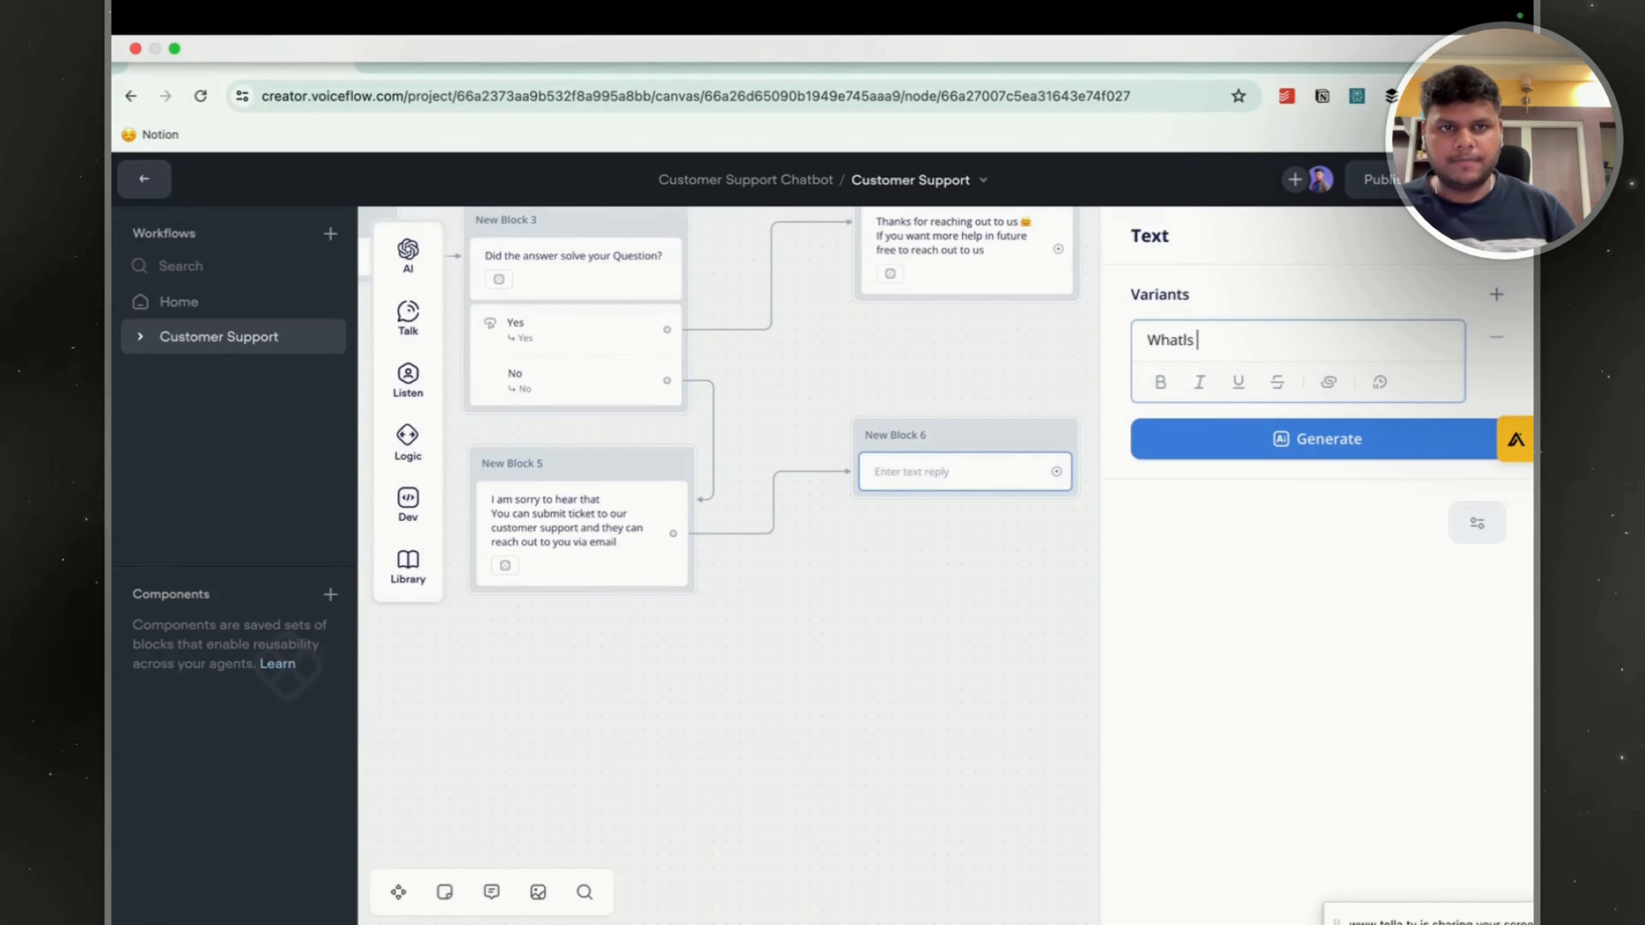
pyautogui.press('BackSpace')
pyautogui.press('BackSpace')
pyautogui.write("'s your name?")
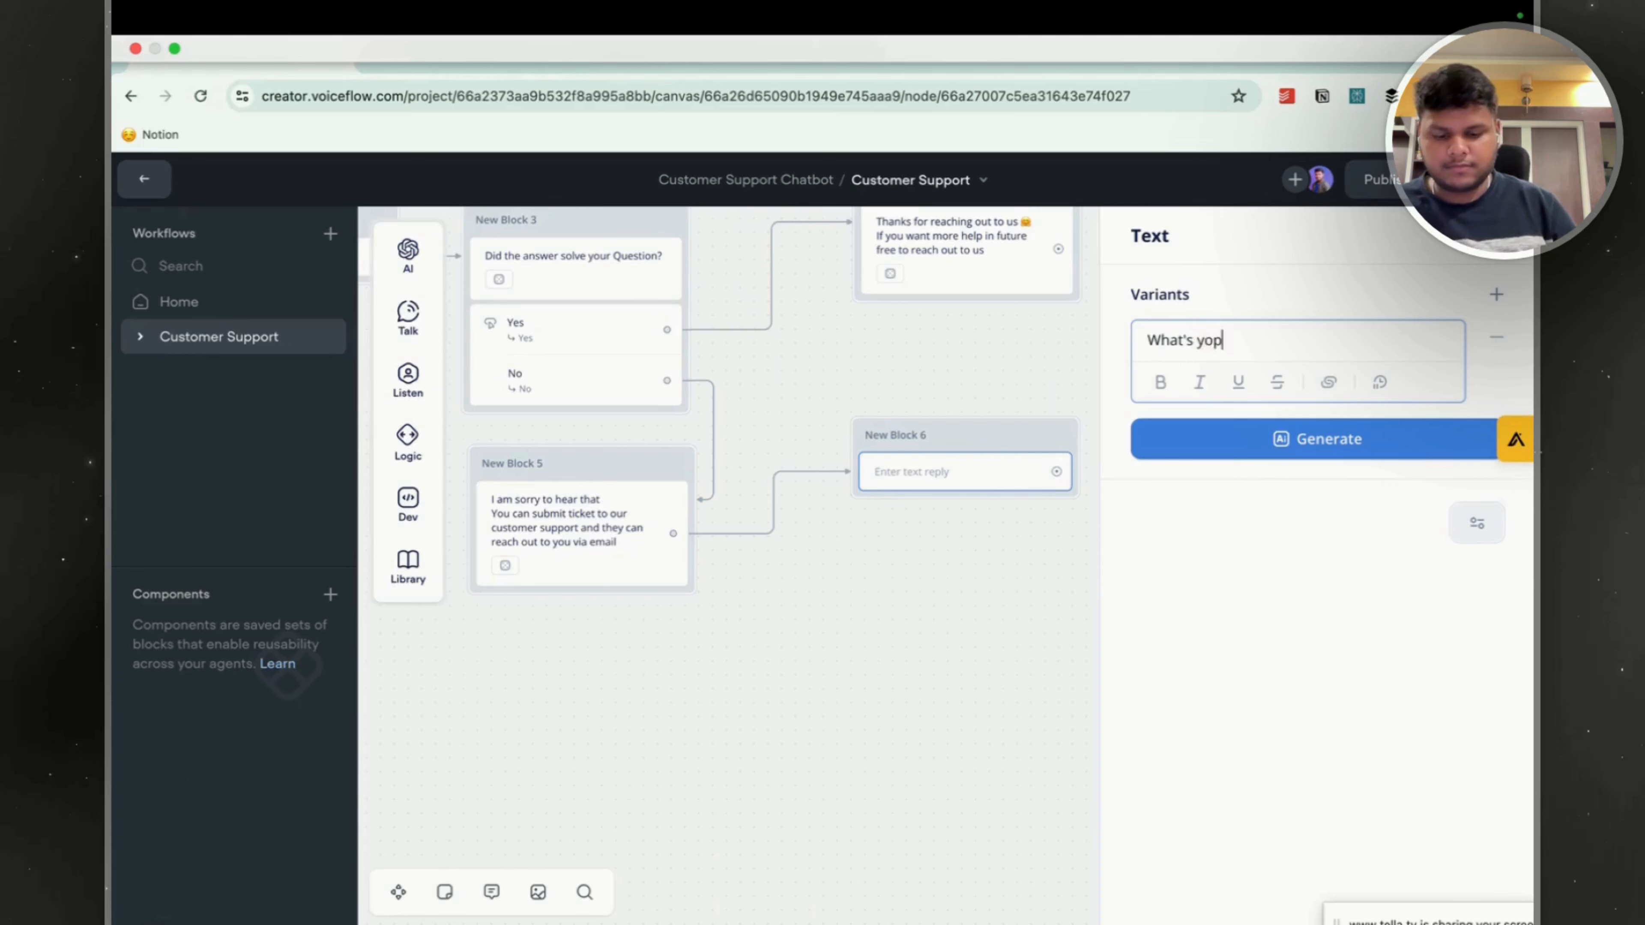
pyautogui.click(837, 562)
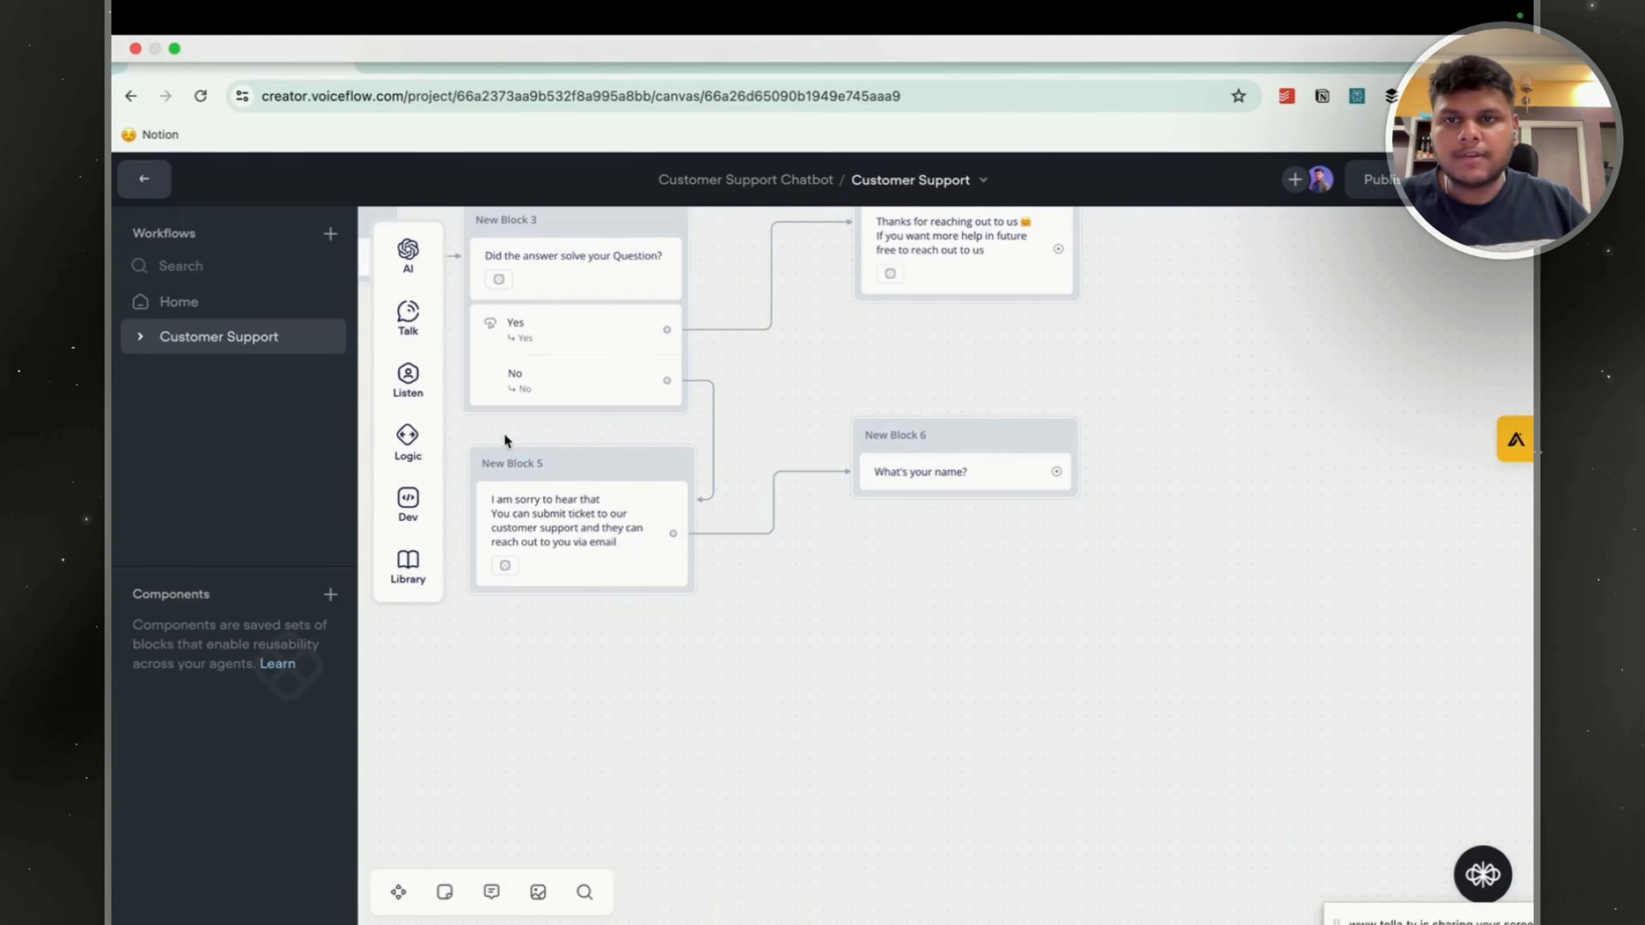
# Add a Capture step beneath the question in New Block 6 and store the entire user reply in the Name variable.
pyautogui.moveTo(408, 381)
pyautogui.moveTo(515, 448); pyautogui.dragTo(961, 517)
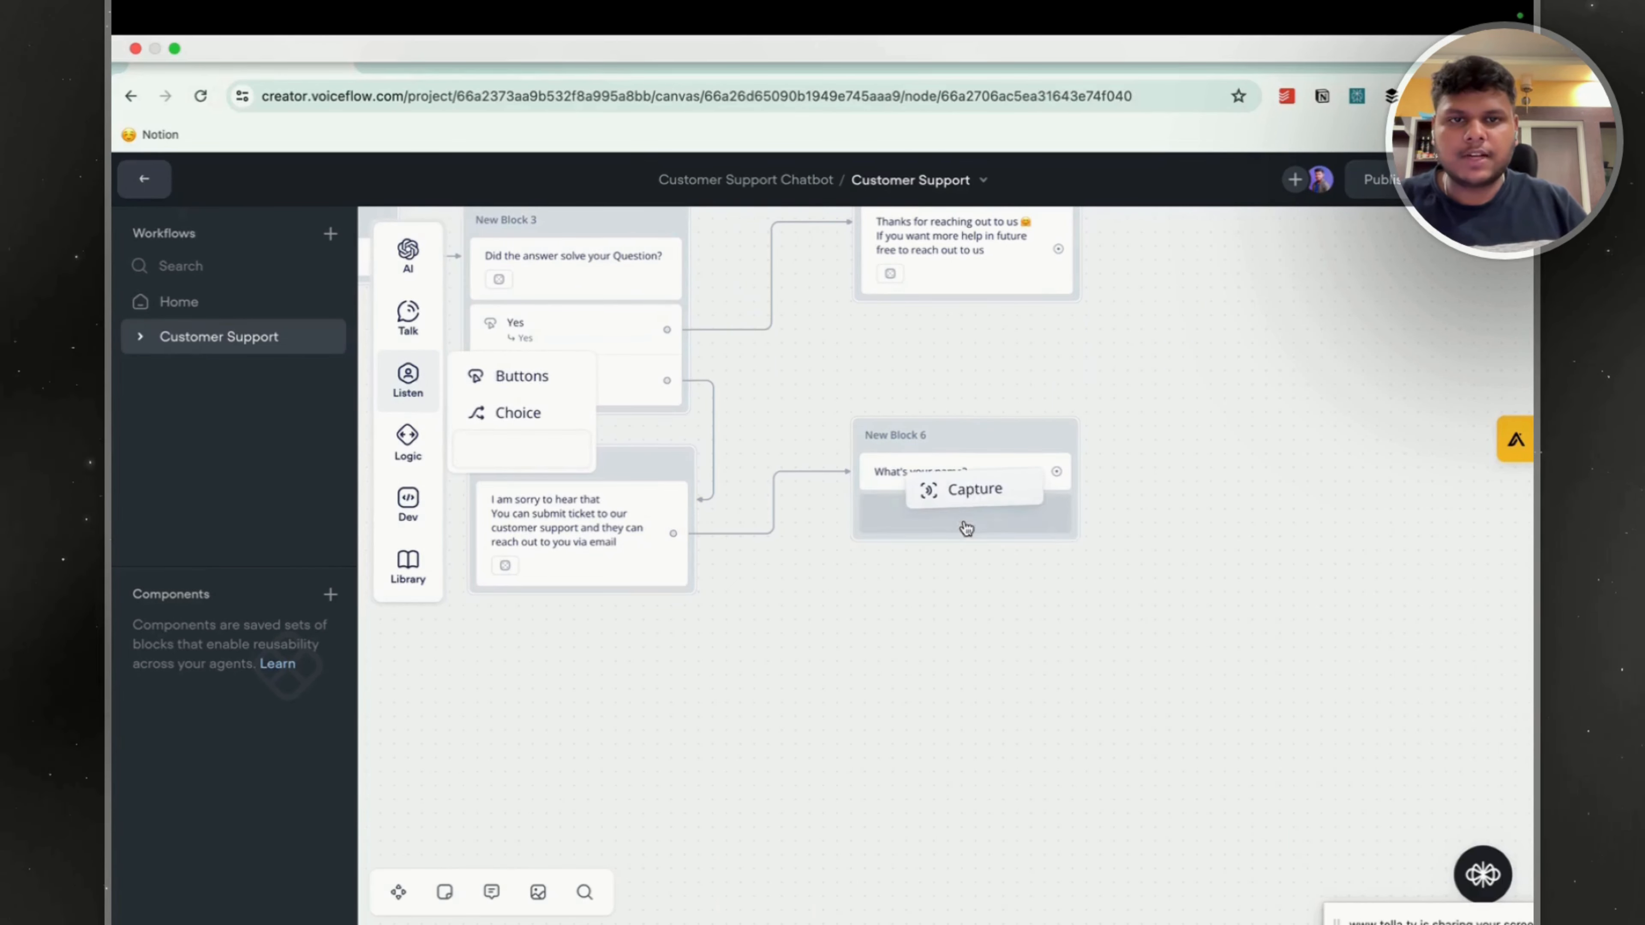
pyautogui.click(1296, 396)
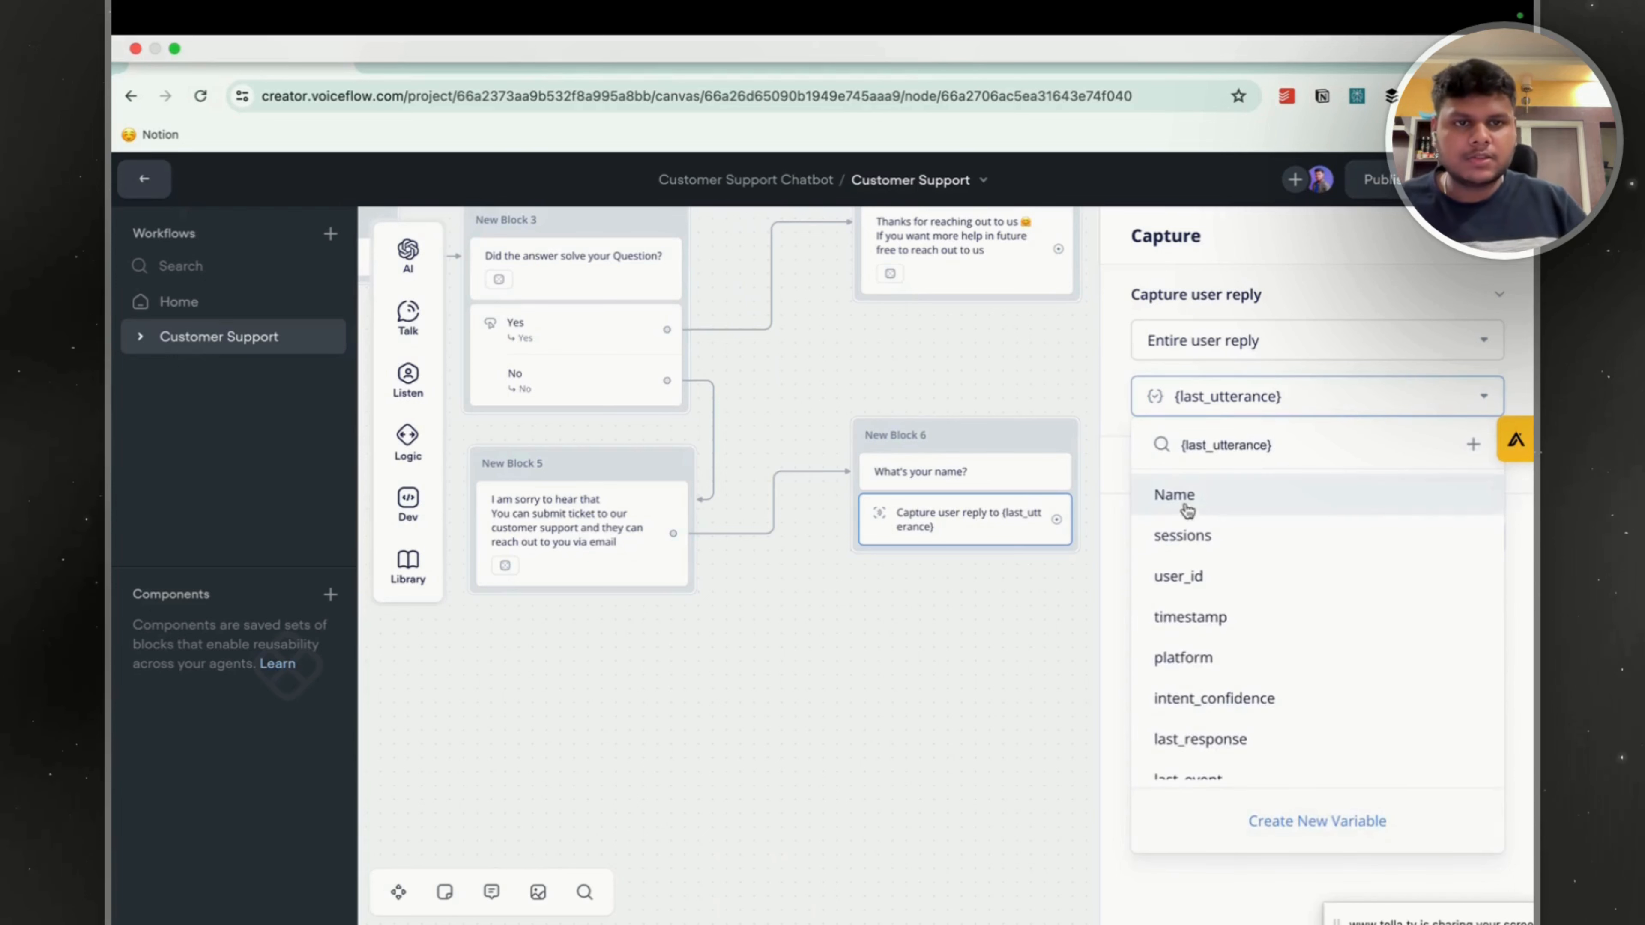
pyautogui.click(1185, 505)
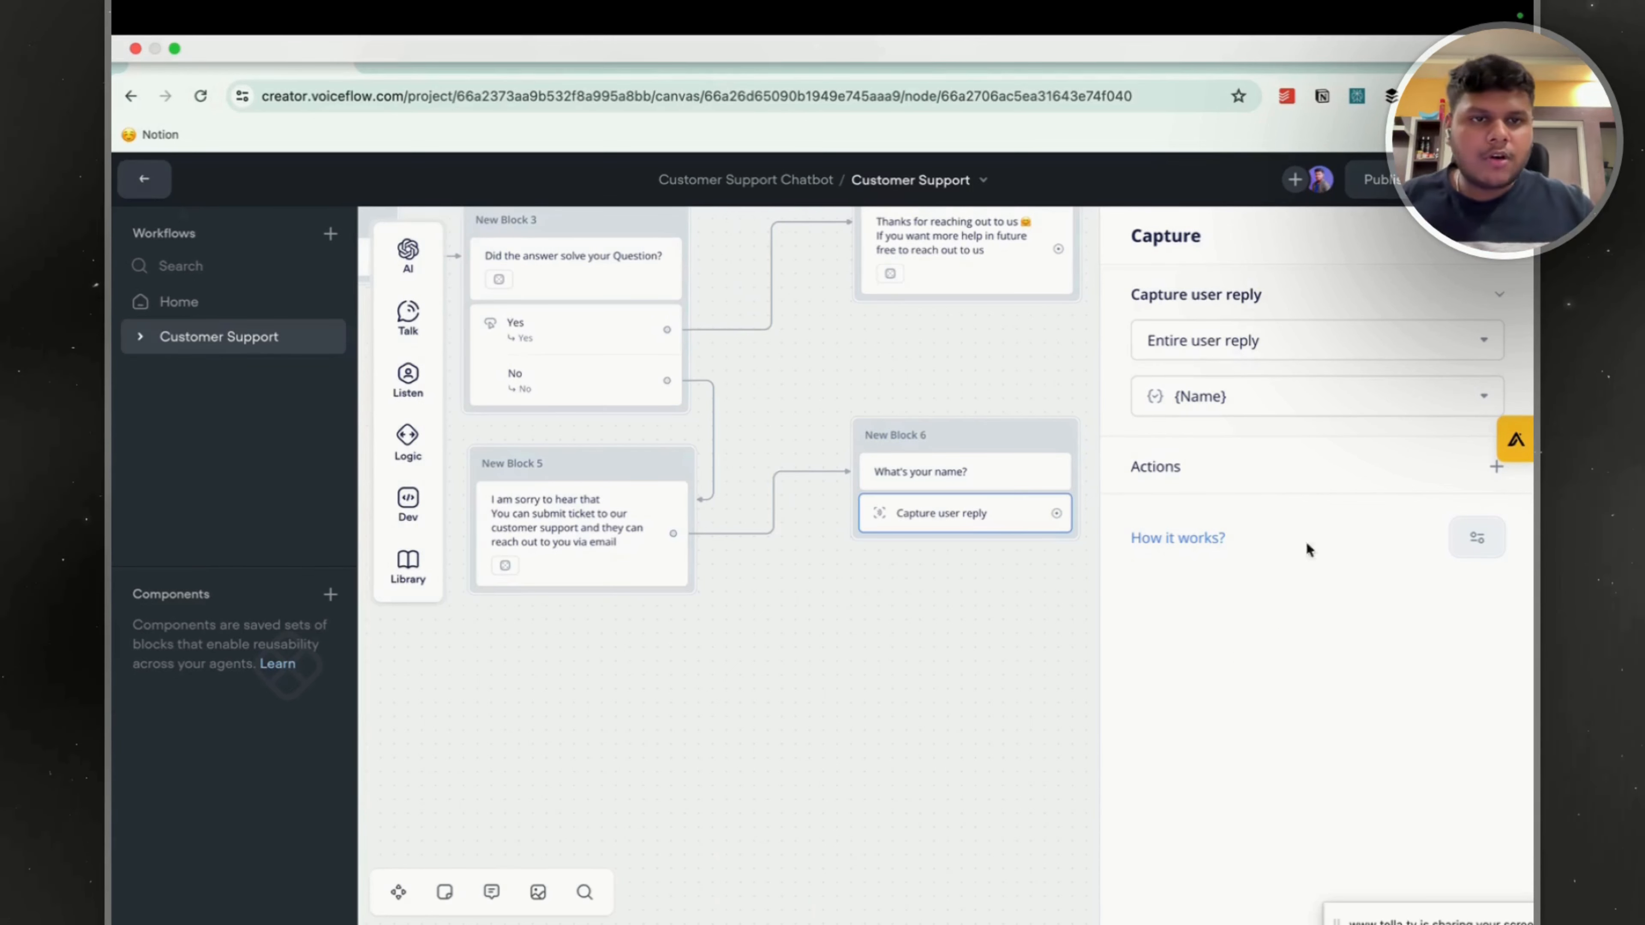
pyautogui.moveTo(1255, 446)
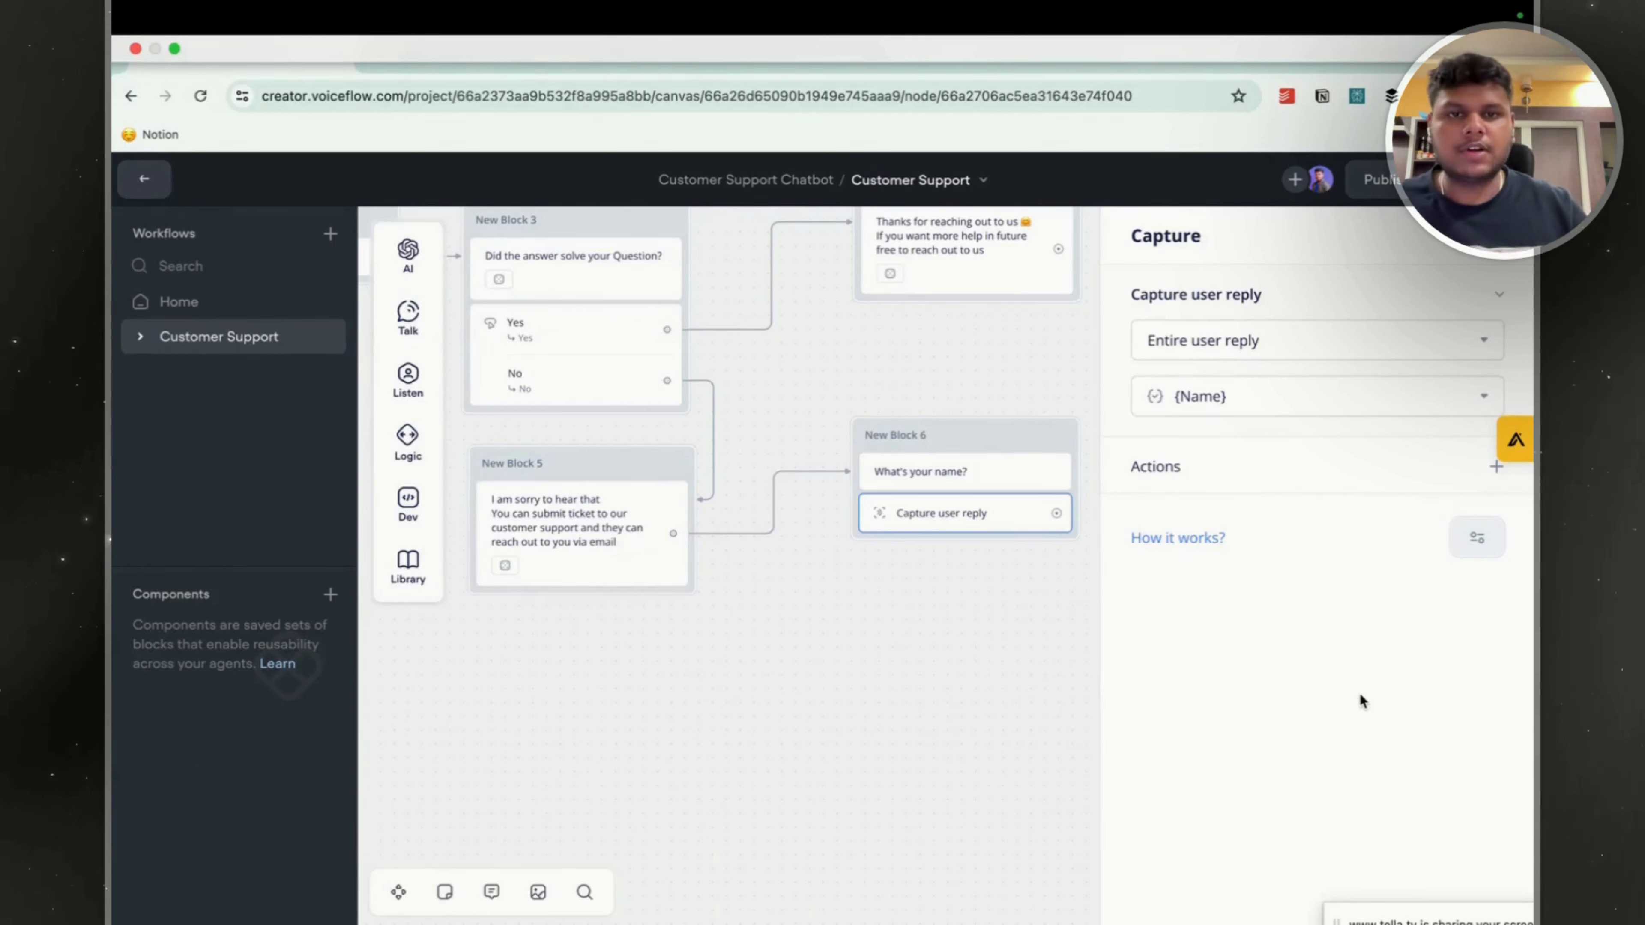
pyautogui.click(1004, 513)
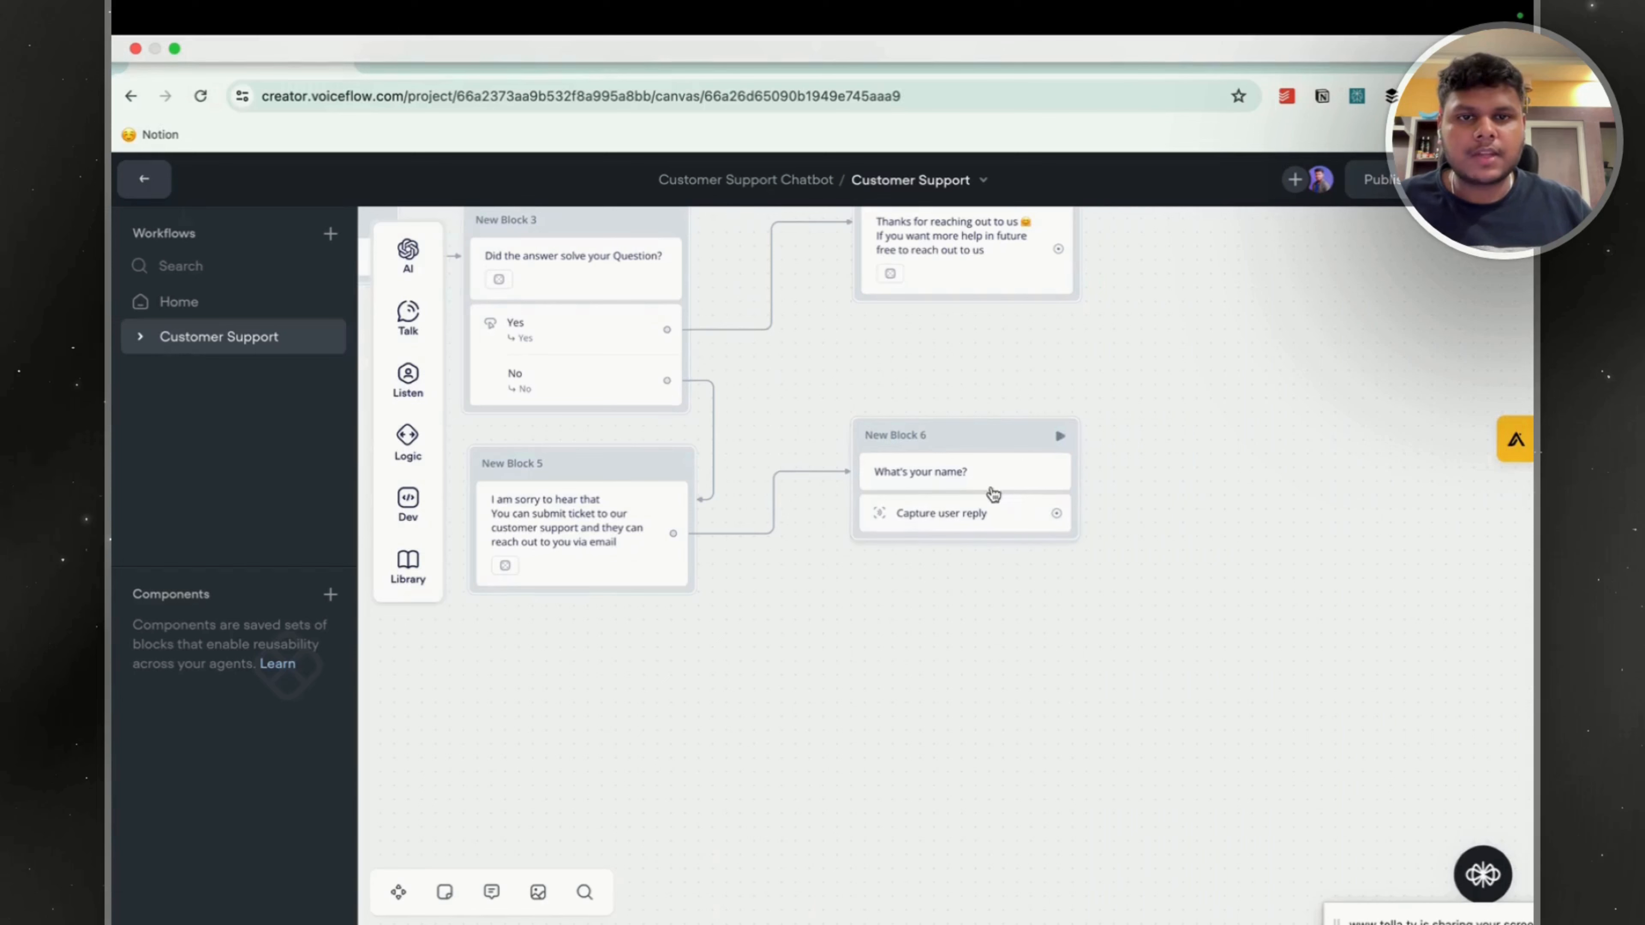
pyautogui.rightClick(1190, 487)
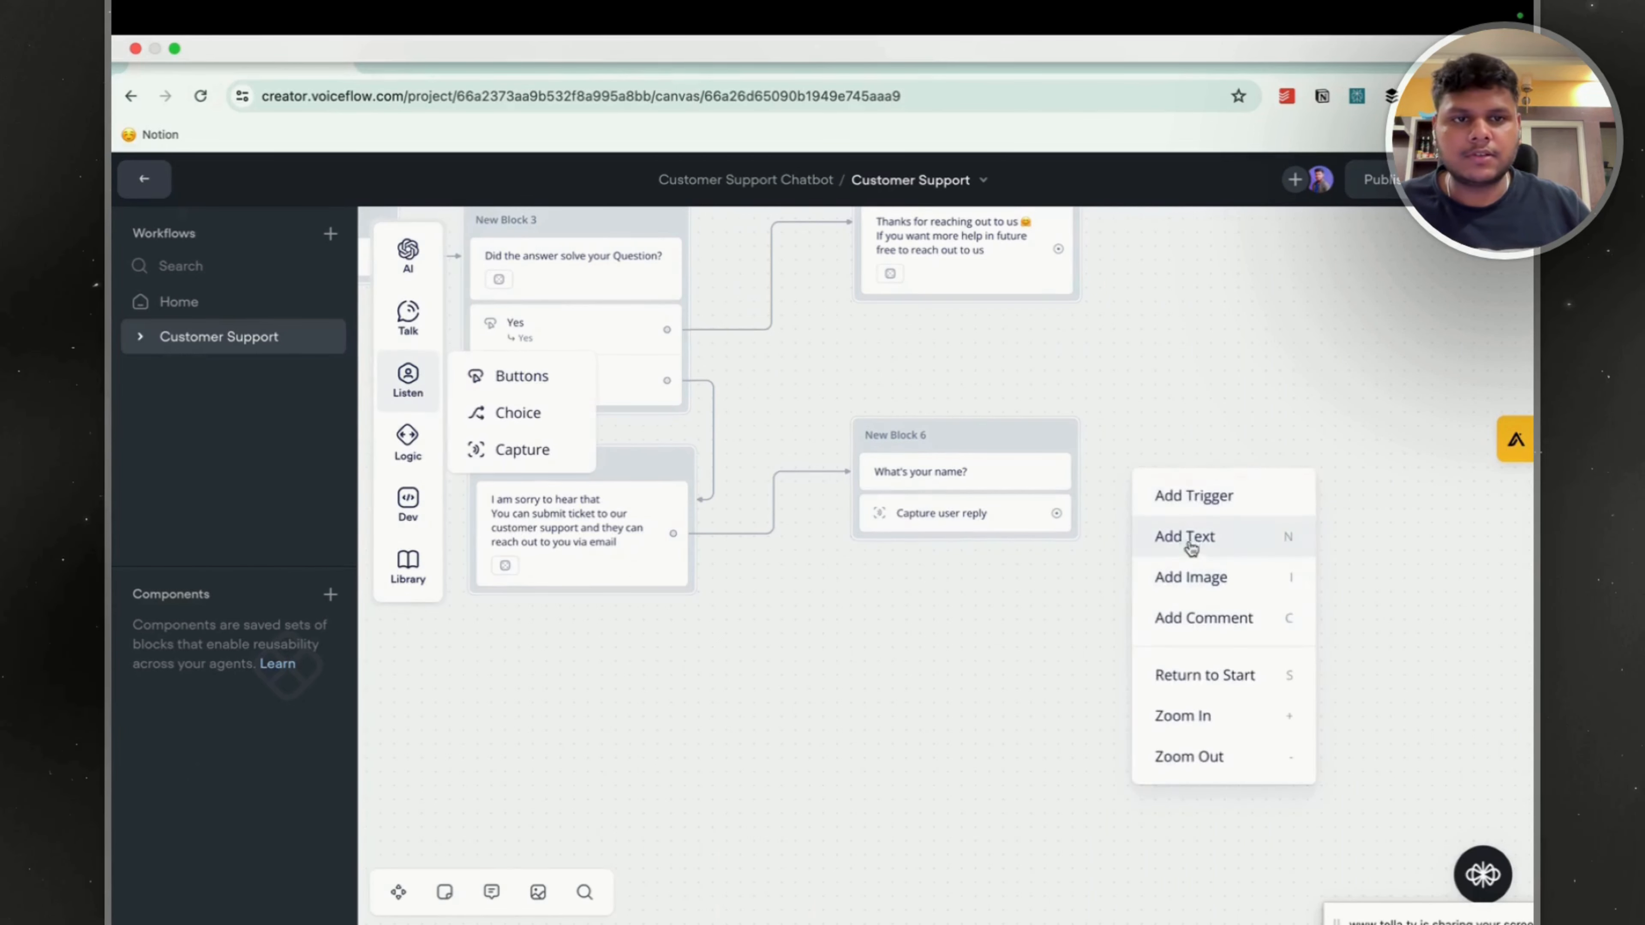
pyautogui.click(1192, 537)
pyautogui.click(1182, 439)
pyautogui.click(1001, 598)
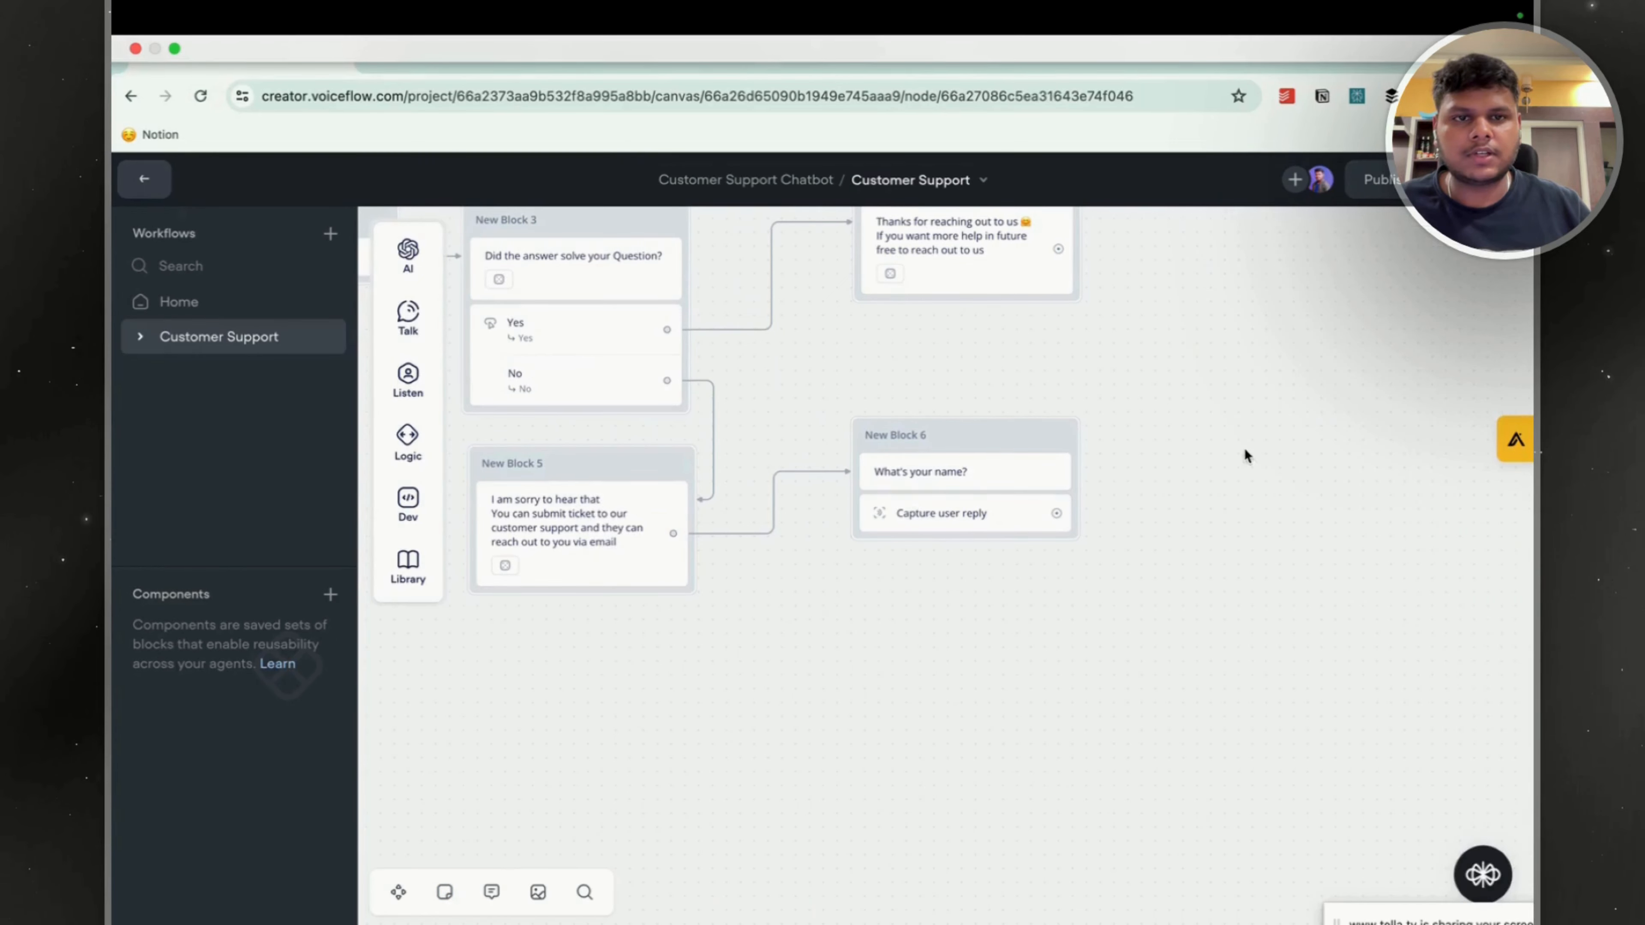
pyautogui.rightClick(1245, 455)
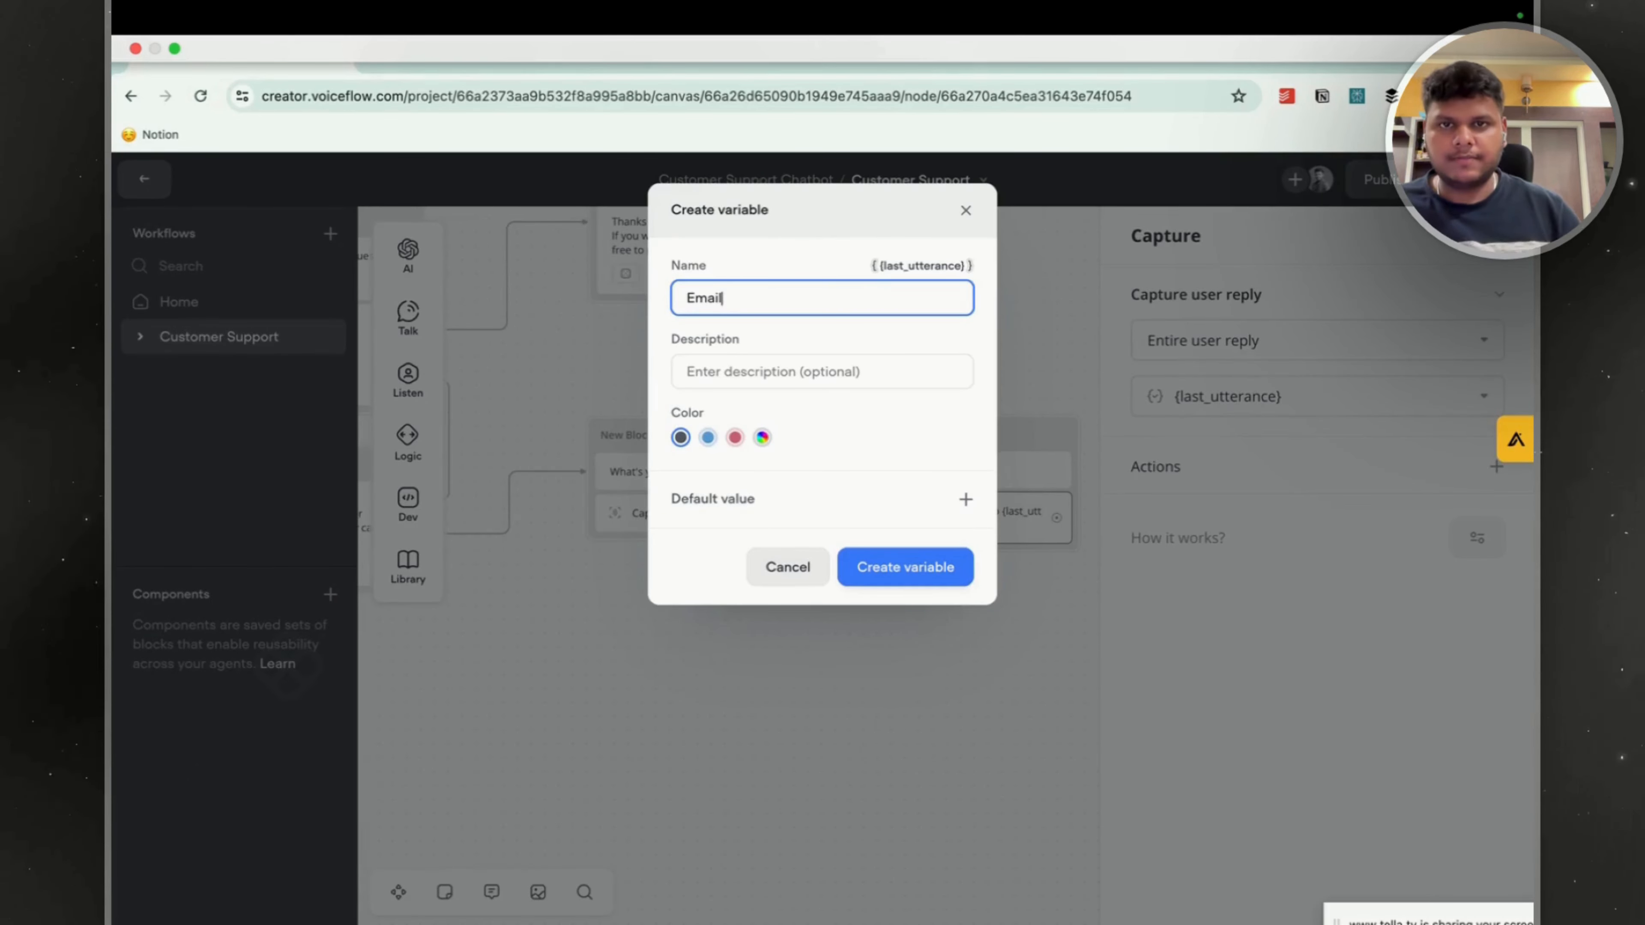
# Create the variable Email for the reply captured in New Block 7 and close the capture editor.
pyautogui.click(933, 567)
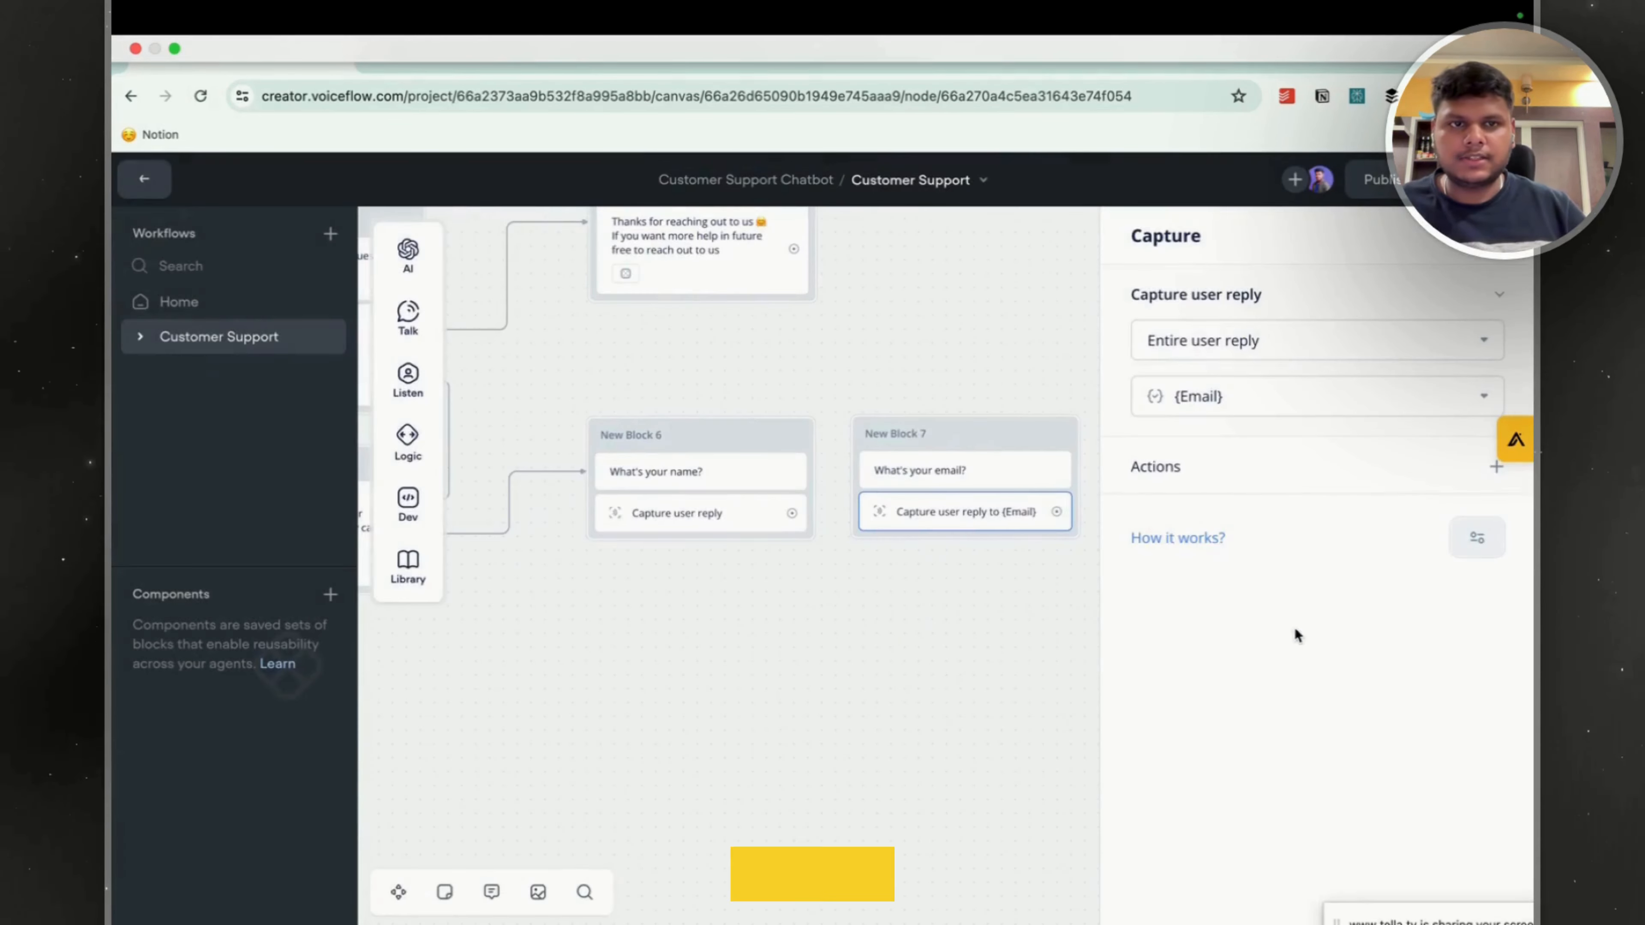
pyautogui.click(973, 599)
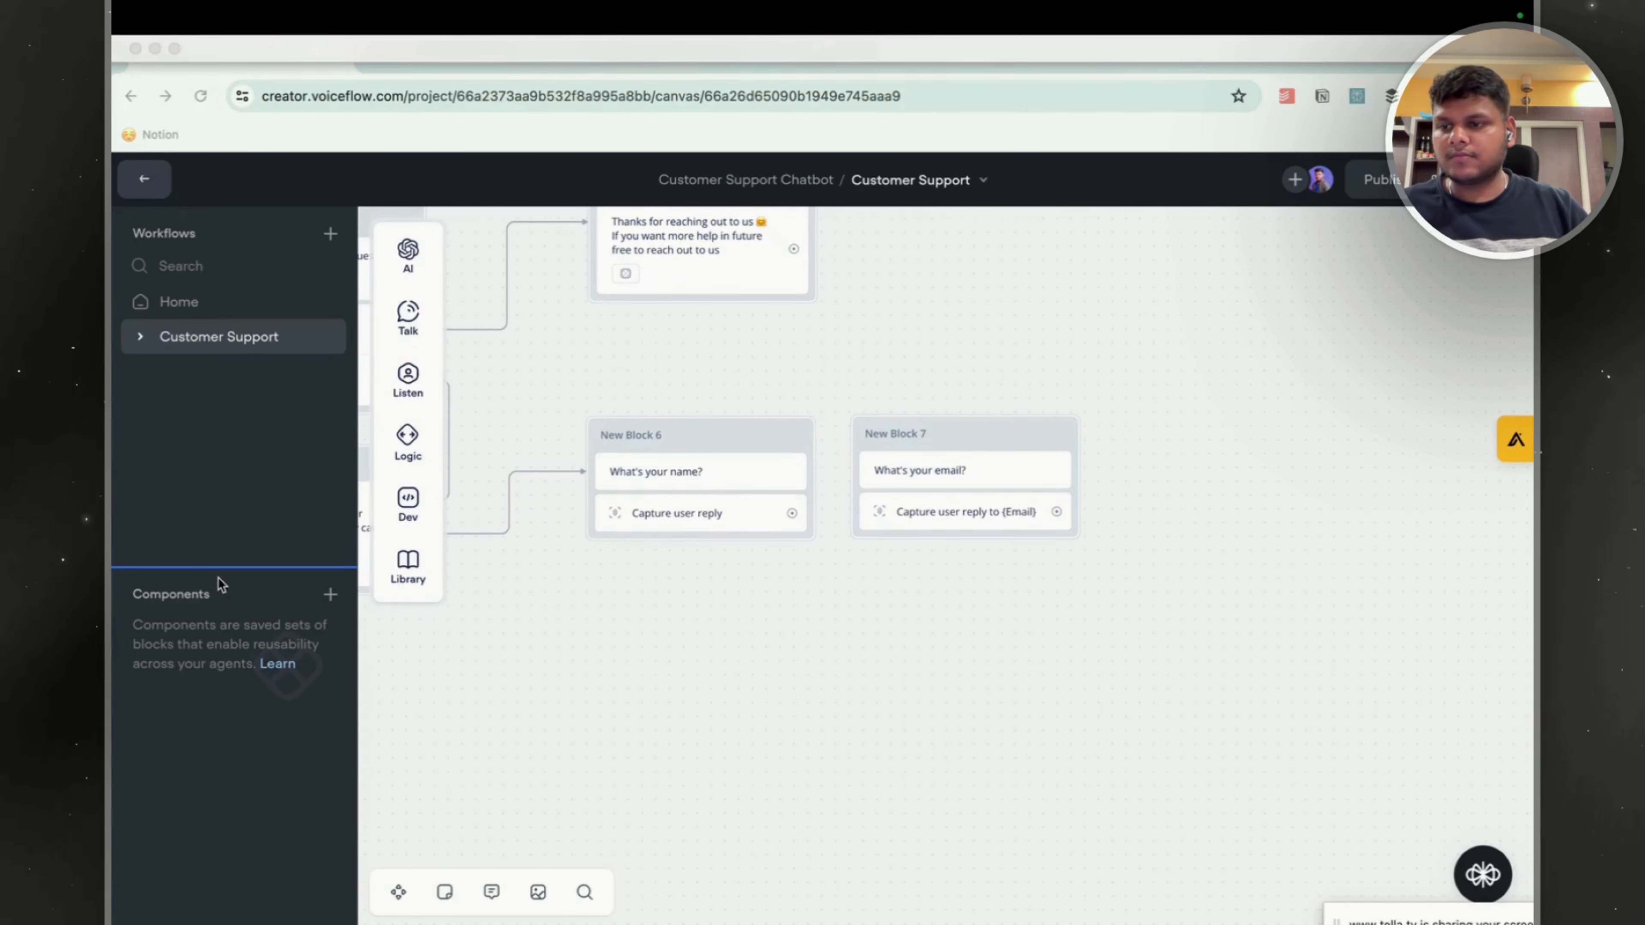
pyautogui.click(409, 376)
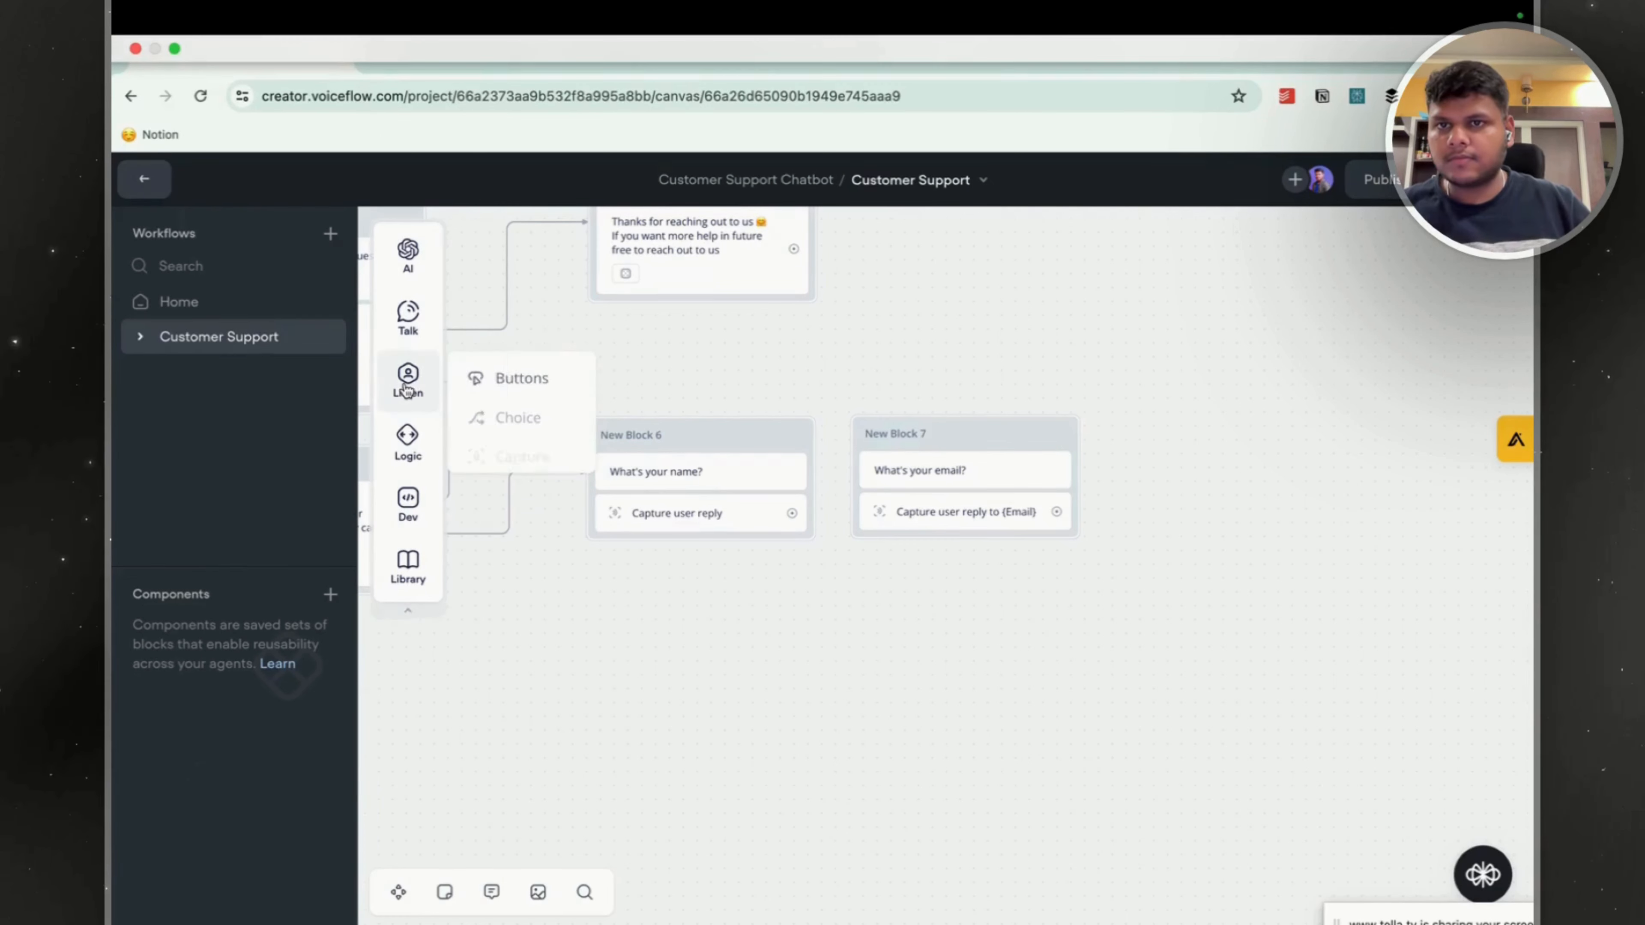
pyautogui.moveTo(409, 375)
pyautogui.rightClick(1161, 420)
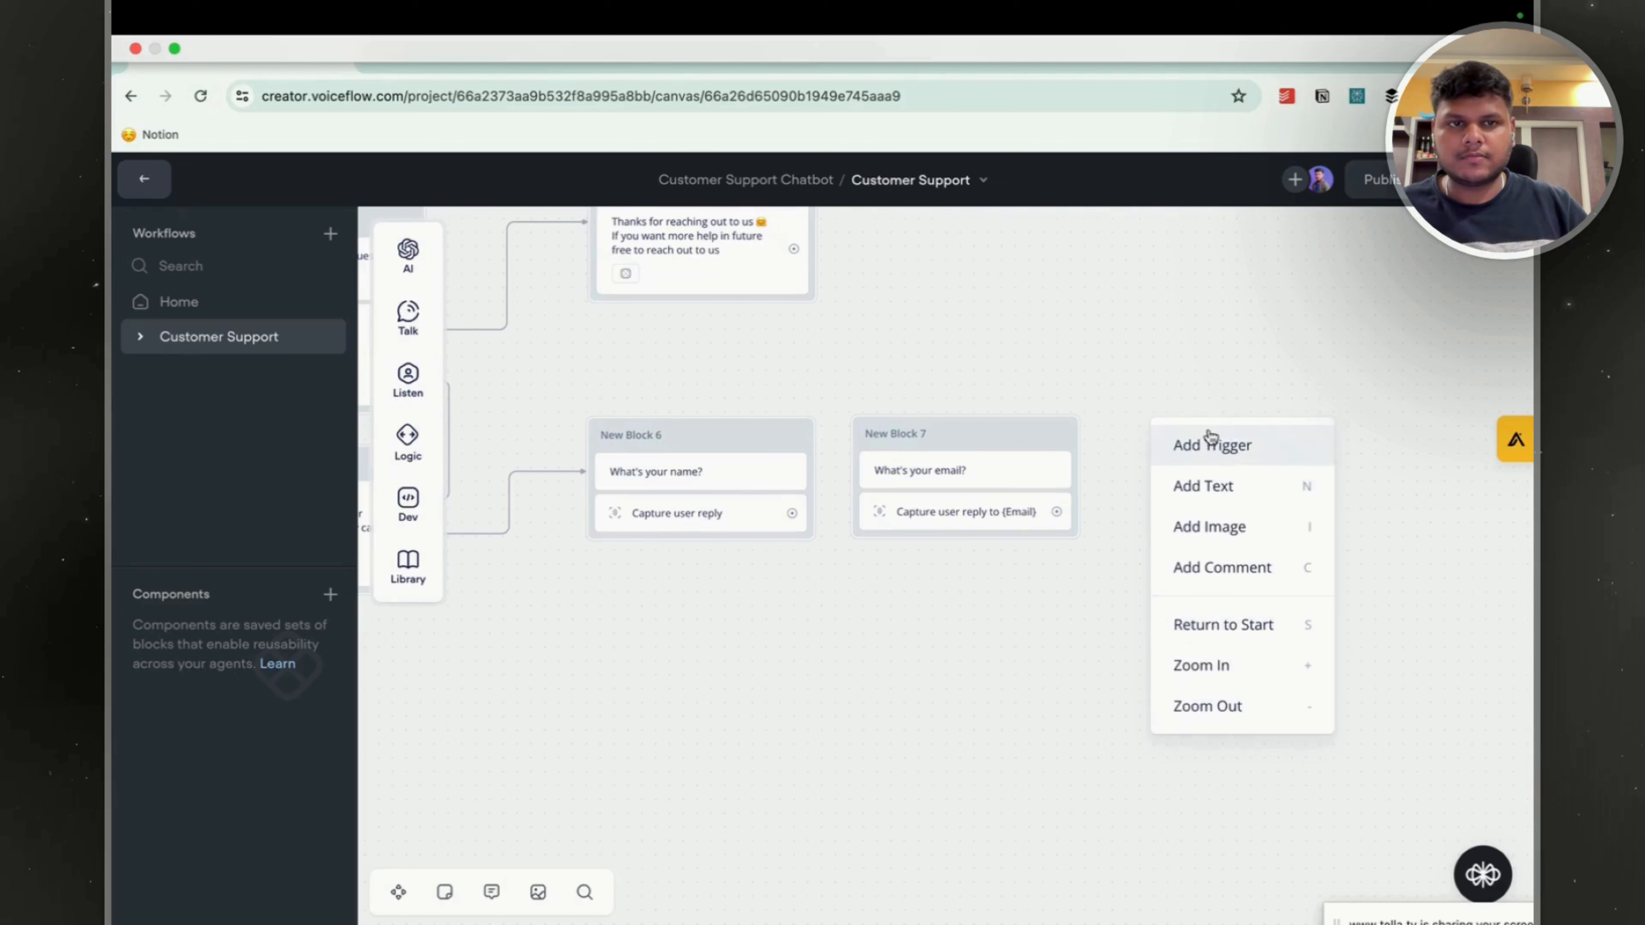
pyautogui.click(1087, 508)
# Connect the Capture step of New Block 7 to a new Text block.
pyautogui.moveTo(1057, 511); pyautogui.dragTo(1168, 430)
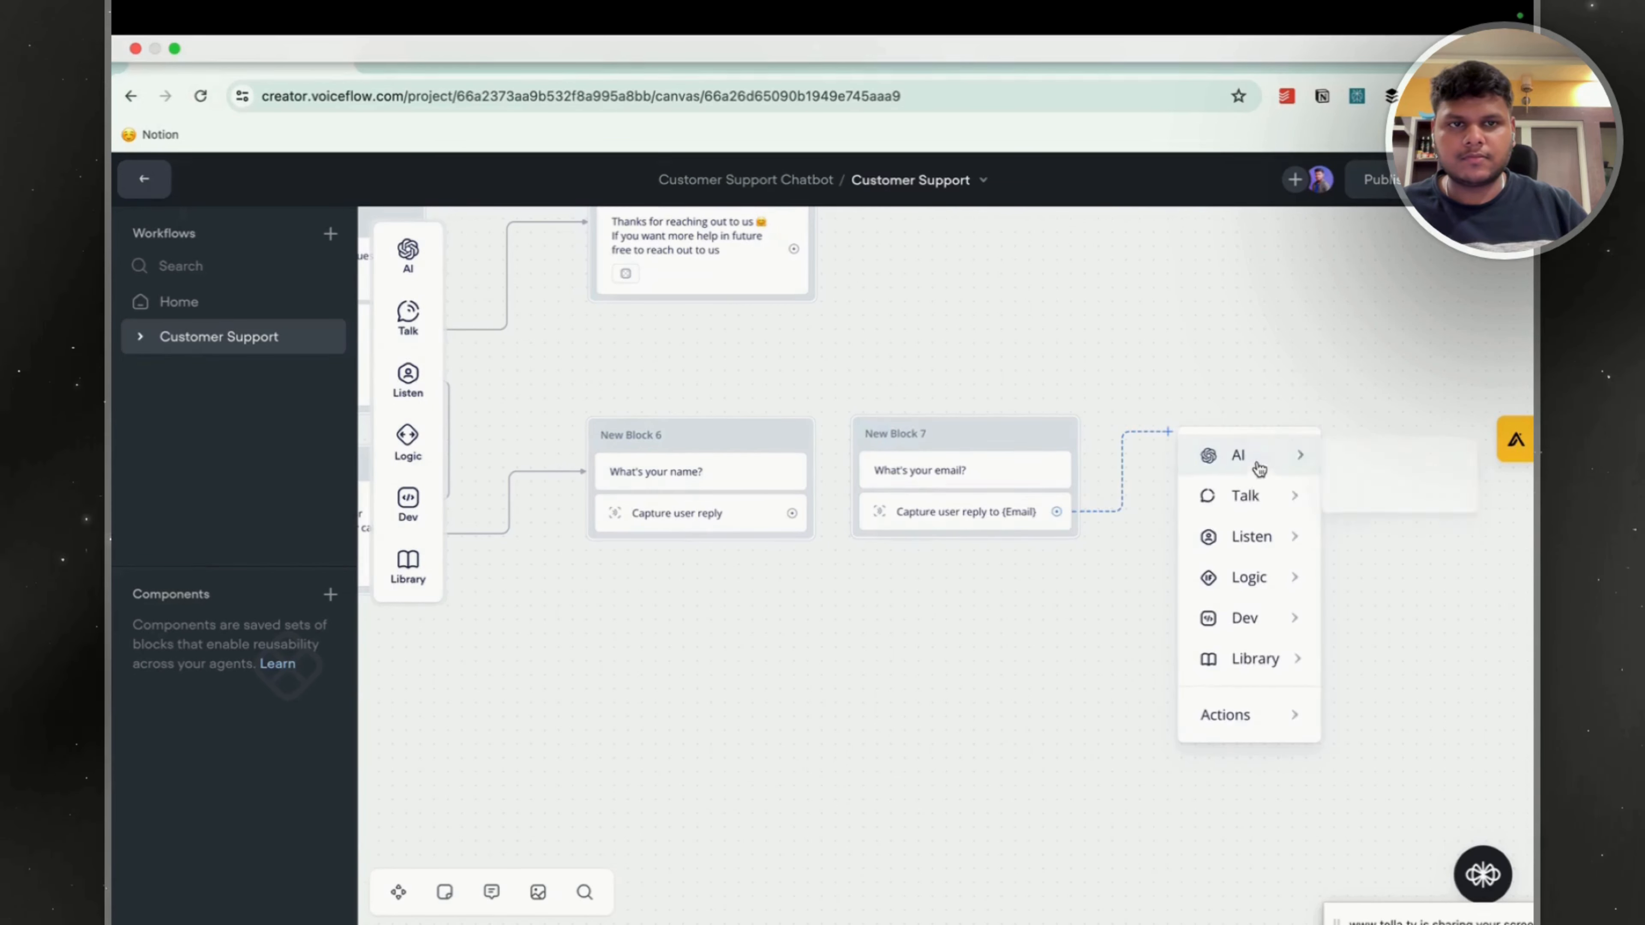
pyautogui.moveTo(1259, 496)
pyautogui.click(1385, 506)
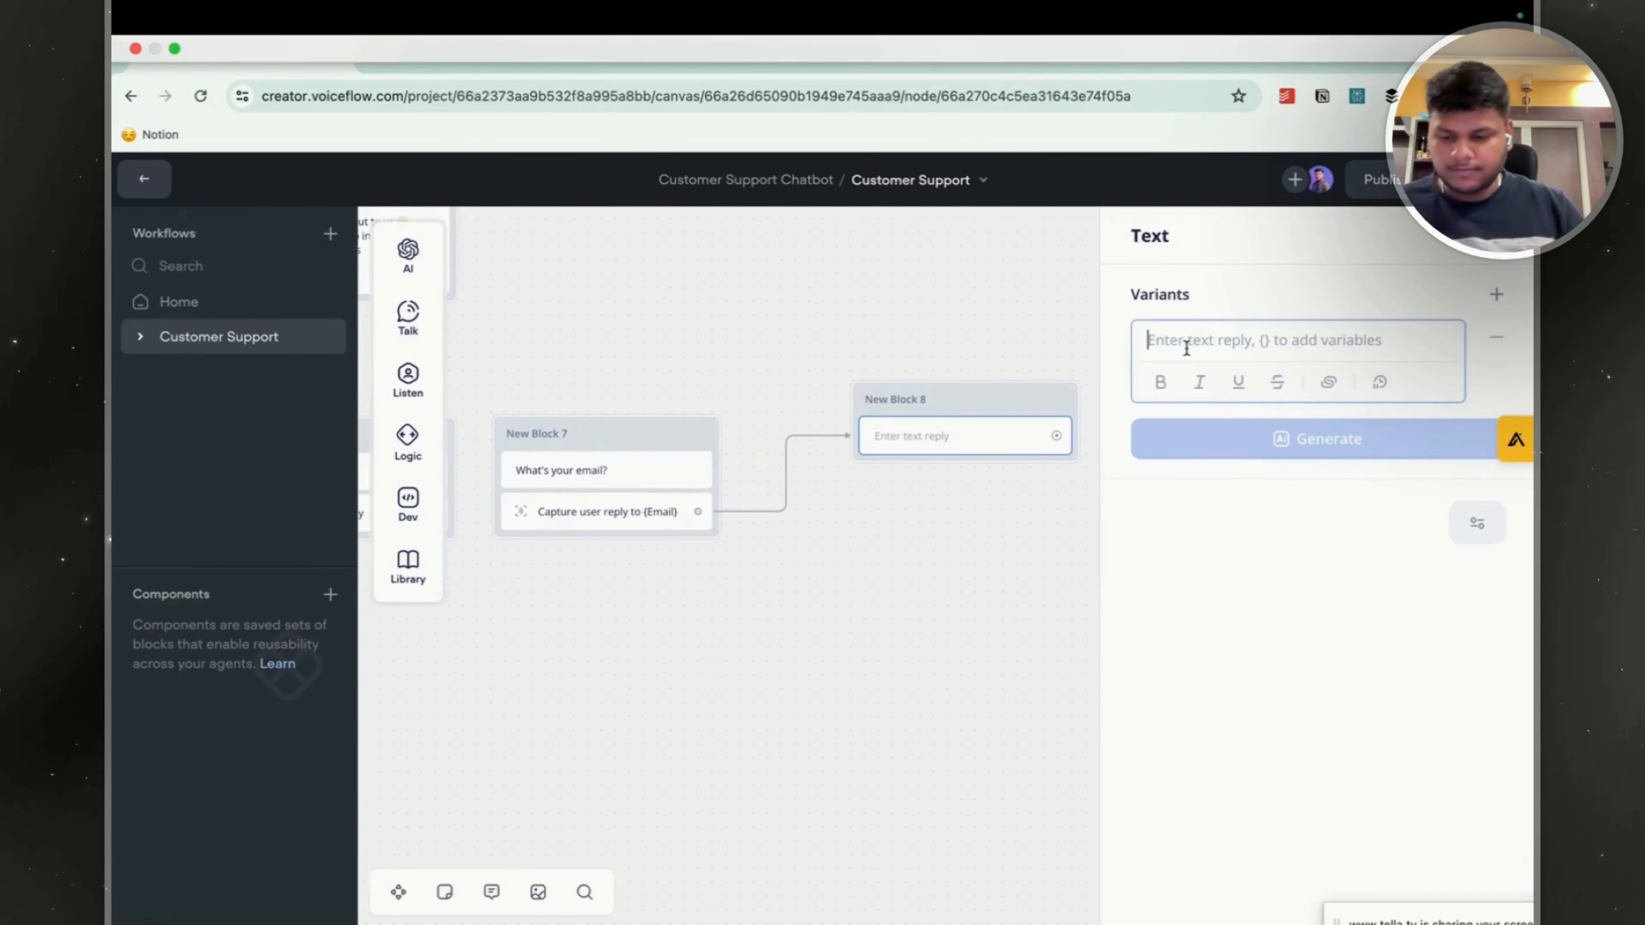
# Enter the reply text "Tell me your phone number" in New Block 8.
pyautogui.write('Wh')
pyautogui.press('BackSpace')
pyautogui.press('BackSpace')
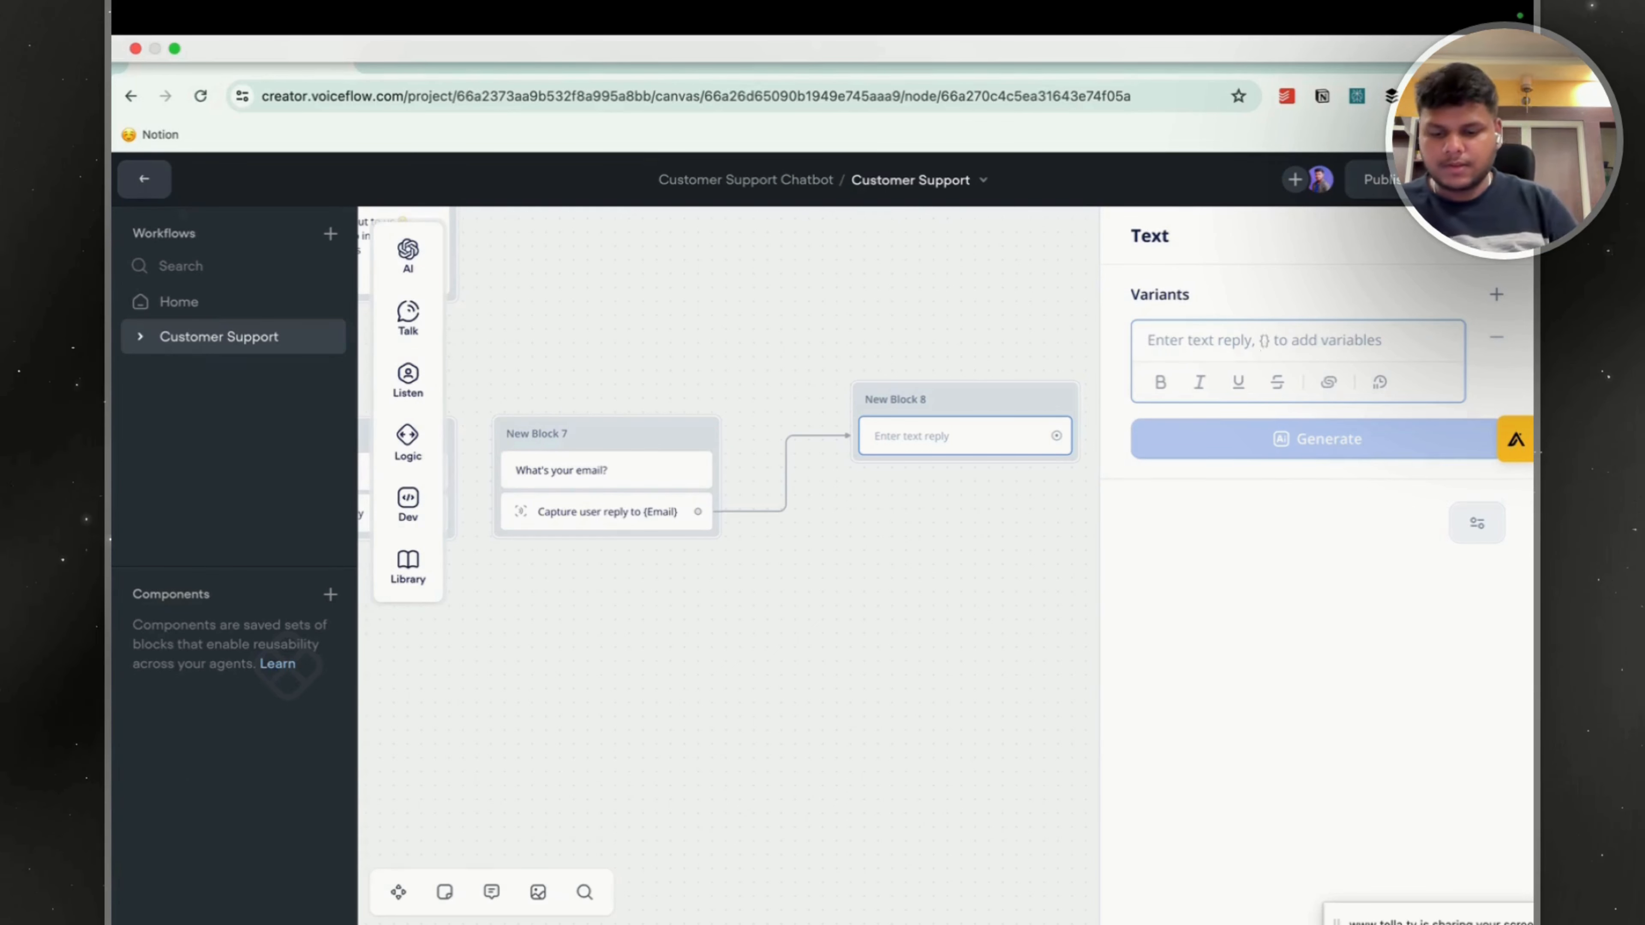
pyautogui.write('admin')
pyautogui.press('BackSpace')
pyautogui.press('BackSpace')
pyautogui.press('BackSpace')
pyautogui.press('BackSpace')
pyautogui.press('BackSpace')
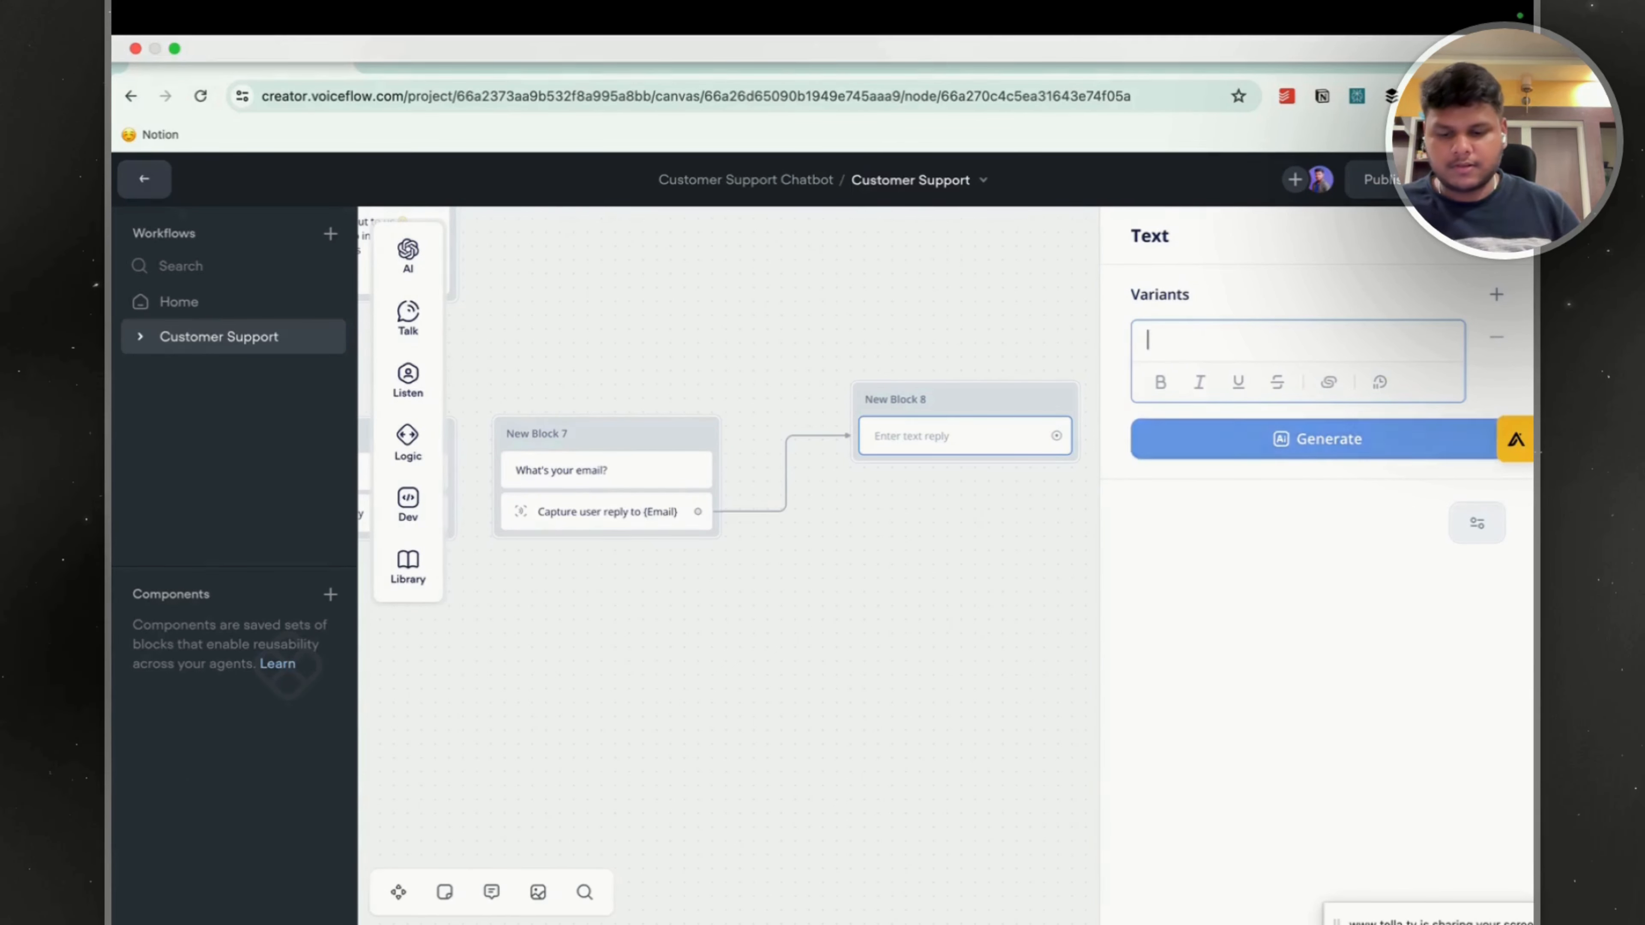
pyautogui.write('Tell me')
pyautogui.write(' yoiu')
pyautogui.write('r')
pyautogui.press('BackSpace')
pyautogui.press('BackSpace')
pyautogui.press('BackSpace')
pyautogui.write('ur phone number ')
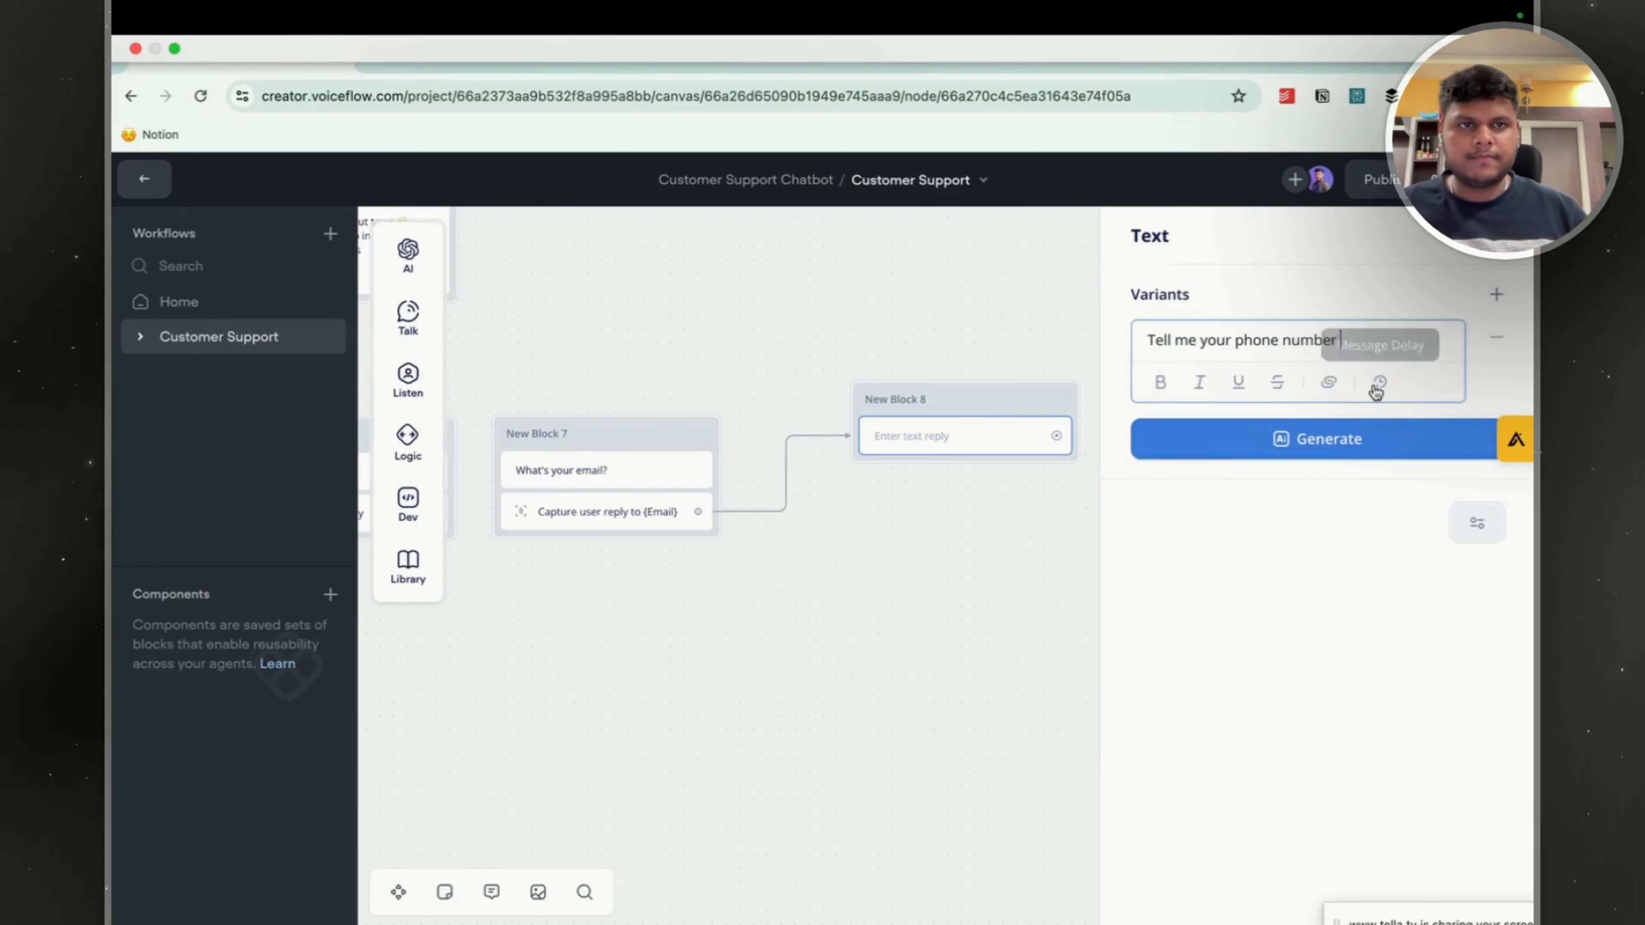
pyautogui.write('to pr')
# Change New Block 8's reply to "Tell me your order number to proceed" and close the text editor.
pyautogui.hotkey('alt', 'Left')
pyautogui.hotkey('alt', 'Left')
pyautogui.hotkey('alt', 'Left')
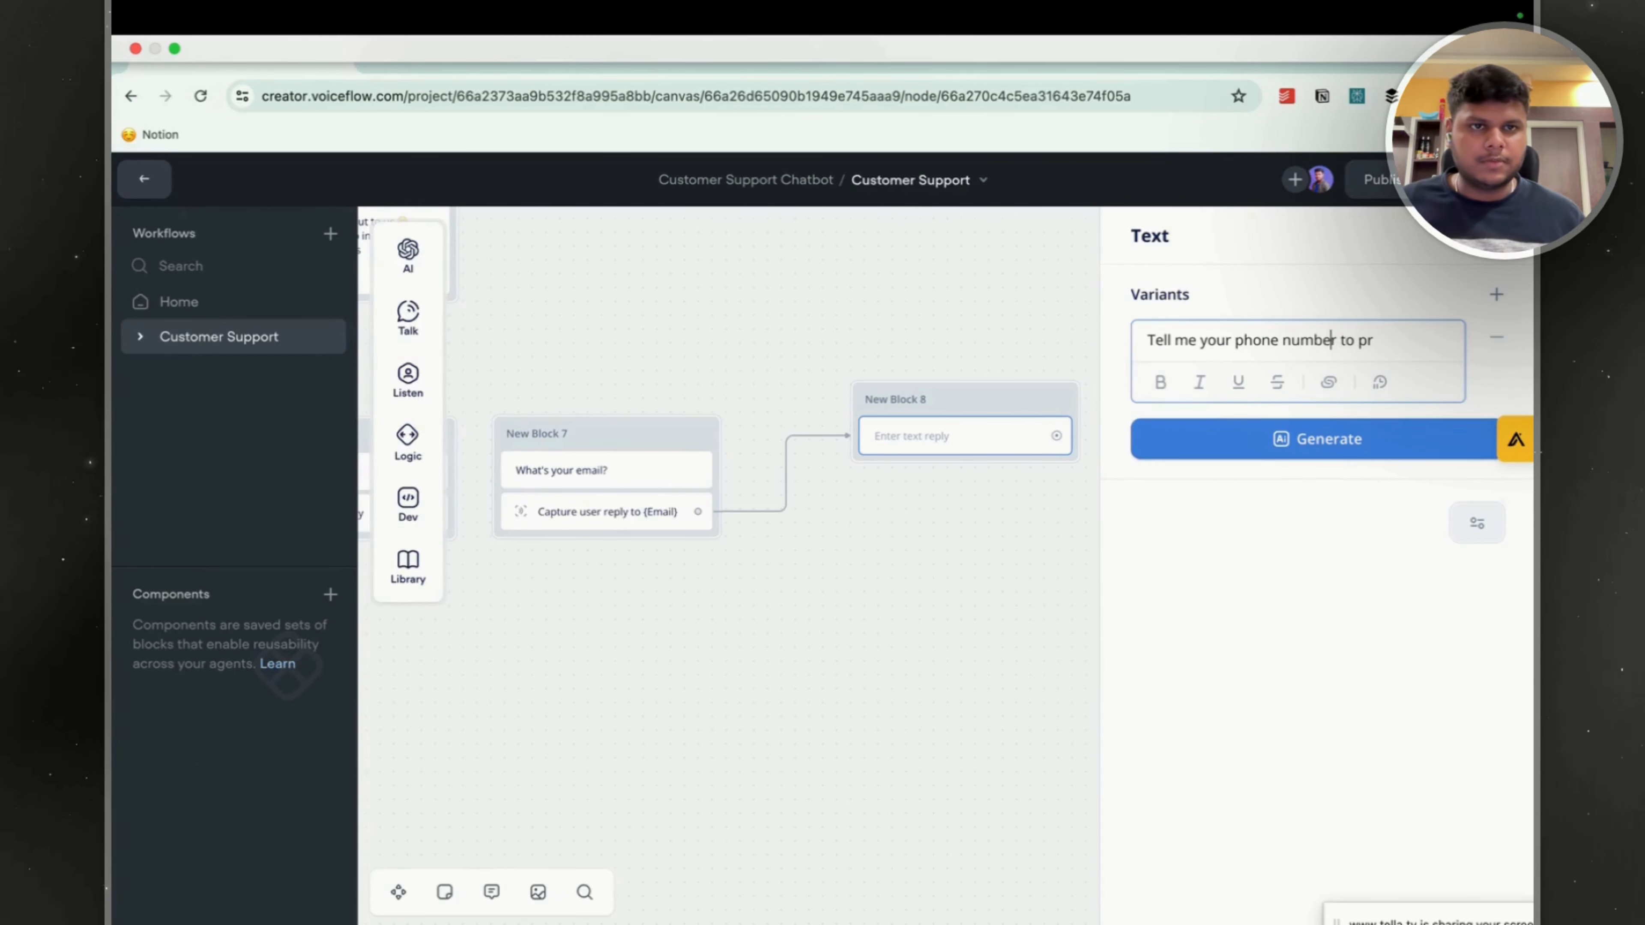
pyautogui.press('BackSpace')
pyautogui.press('BackSpace')
pyautogui.press('BackSpace')
pyautogui.press('BackSpace')
pyautogui.press('BackSpace')
pyautogui.write('Orred')
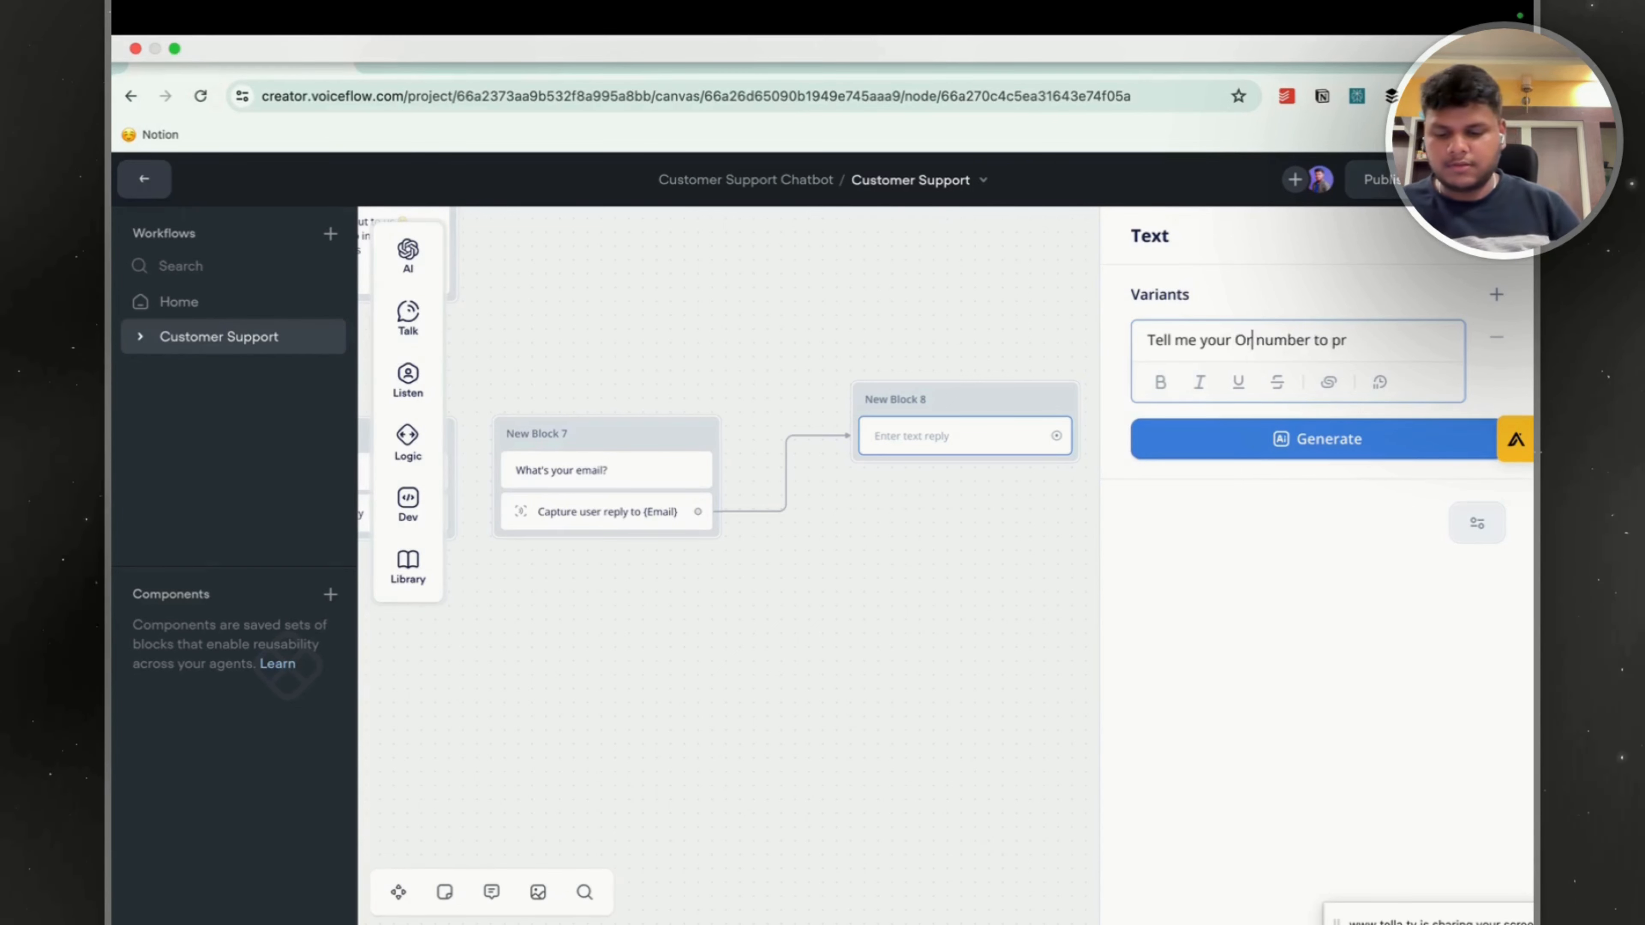
pyautogui.press('BackSpace')
pyautogui.press('BackSpace')
pyautogui.press('BackSpace')
pyautogui.press('BackSpace')
pyautogui.write('ordre')
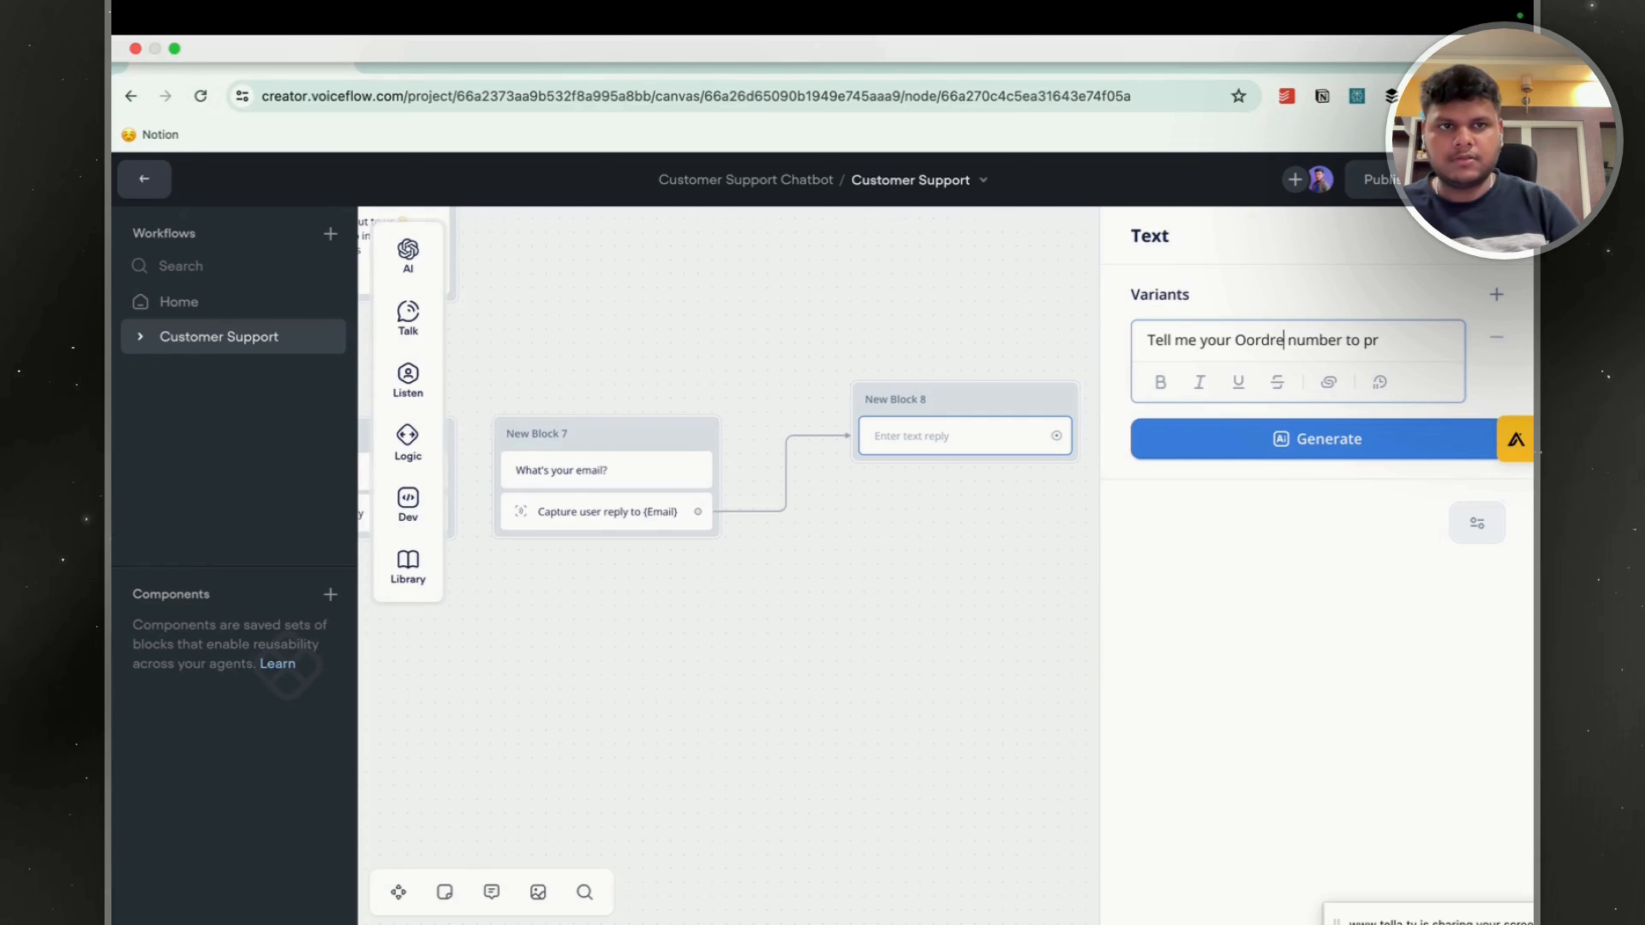
pyautogui.press('BackSpace')
pyautogui.press('BackSpace')
pyautogui.press('BackSpace')
pyautogui.press('BackSpace')
pyautogui.press('BackSpace')
pyautogui.press('BackSpace')
pyautogui.write('order')
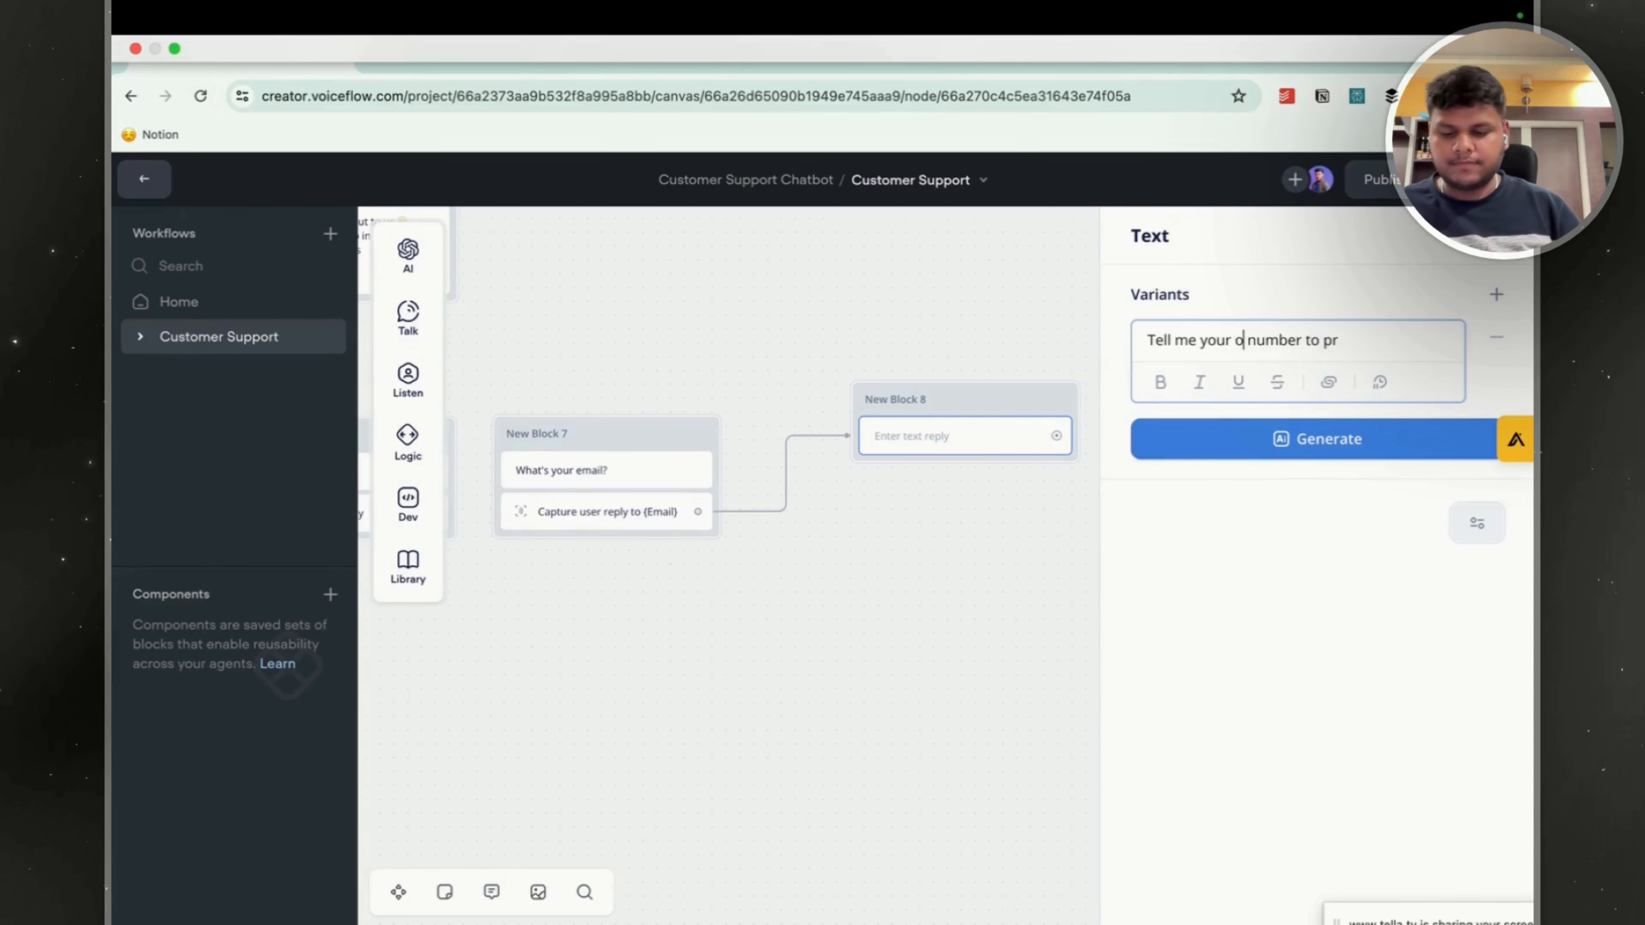
pyautogui.click(1446, 336)
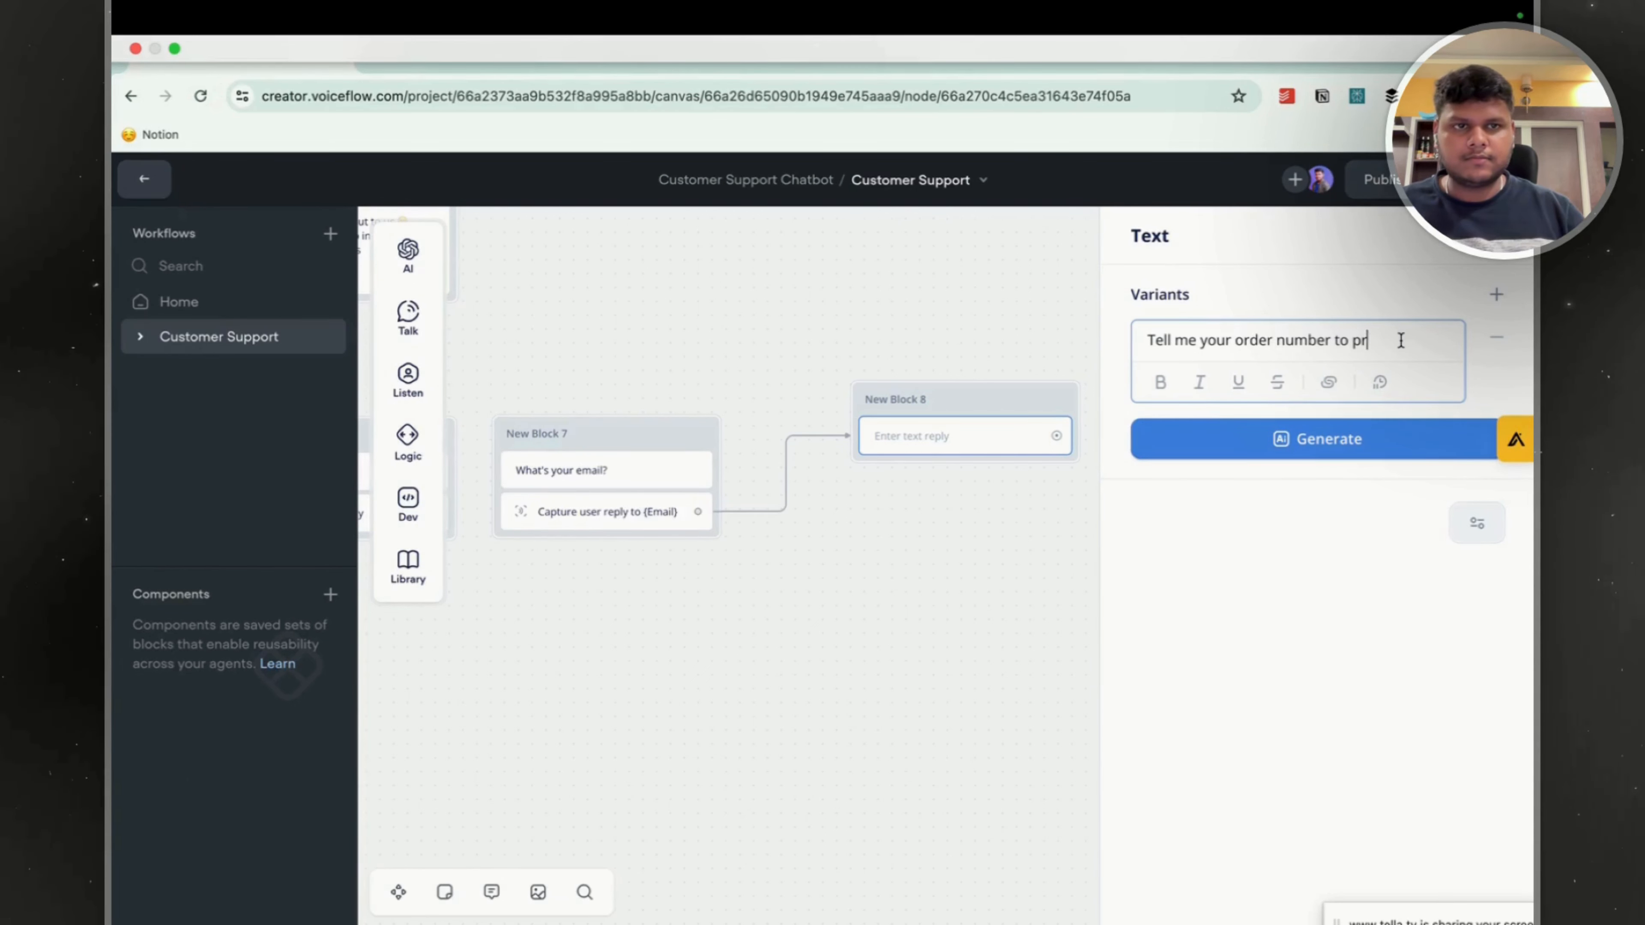
pyautogui.write('oceed')
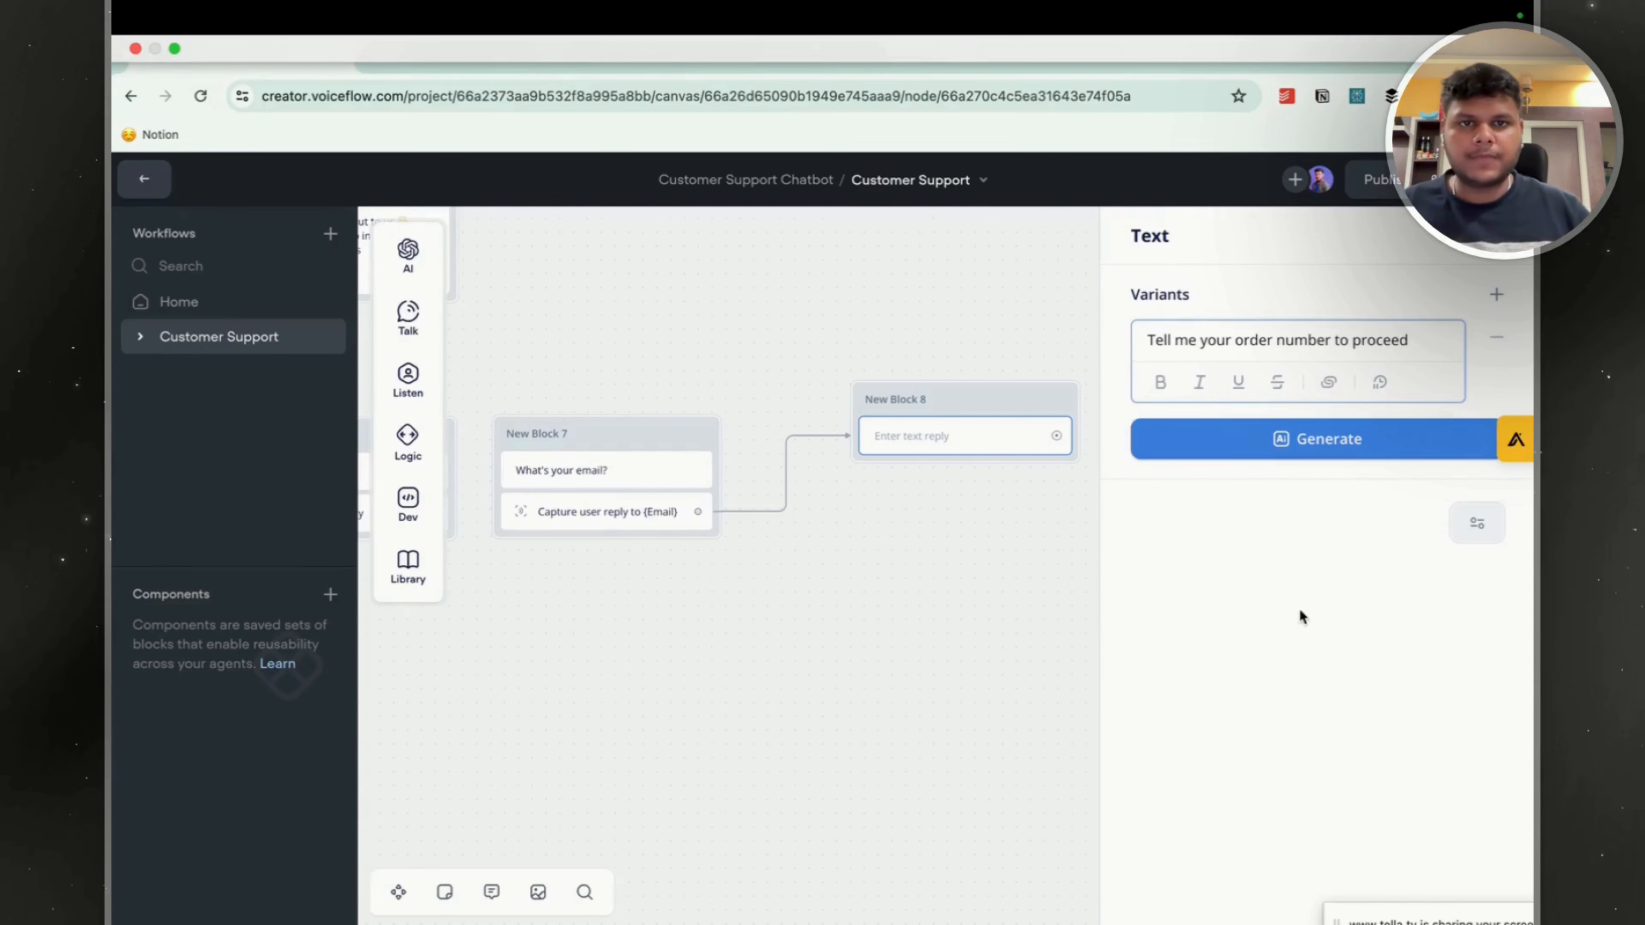
pyautogui.click(997, 523)
# Add a Capture step to New Block 8 that stores the entire user reply in a new variable named Order_Number.
pyautogui.moveTo(415, 407)
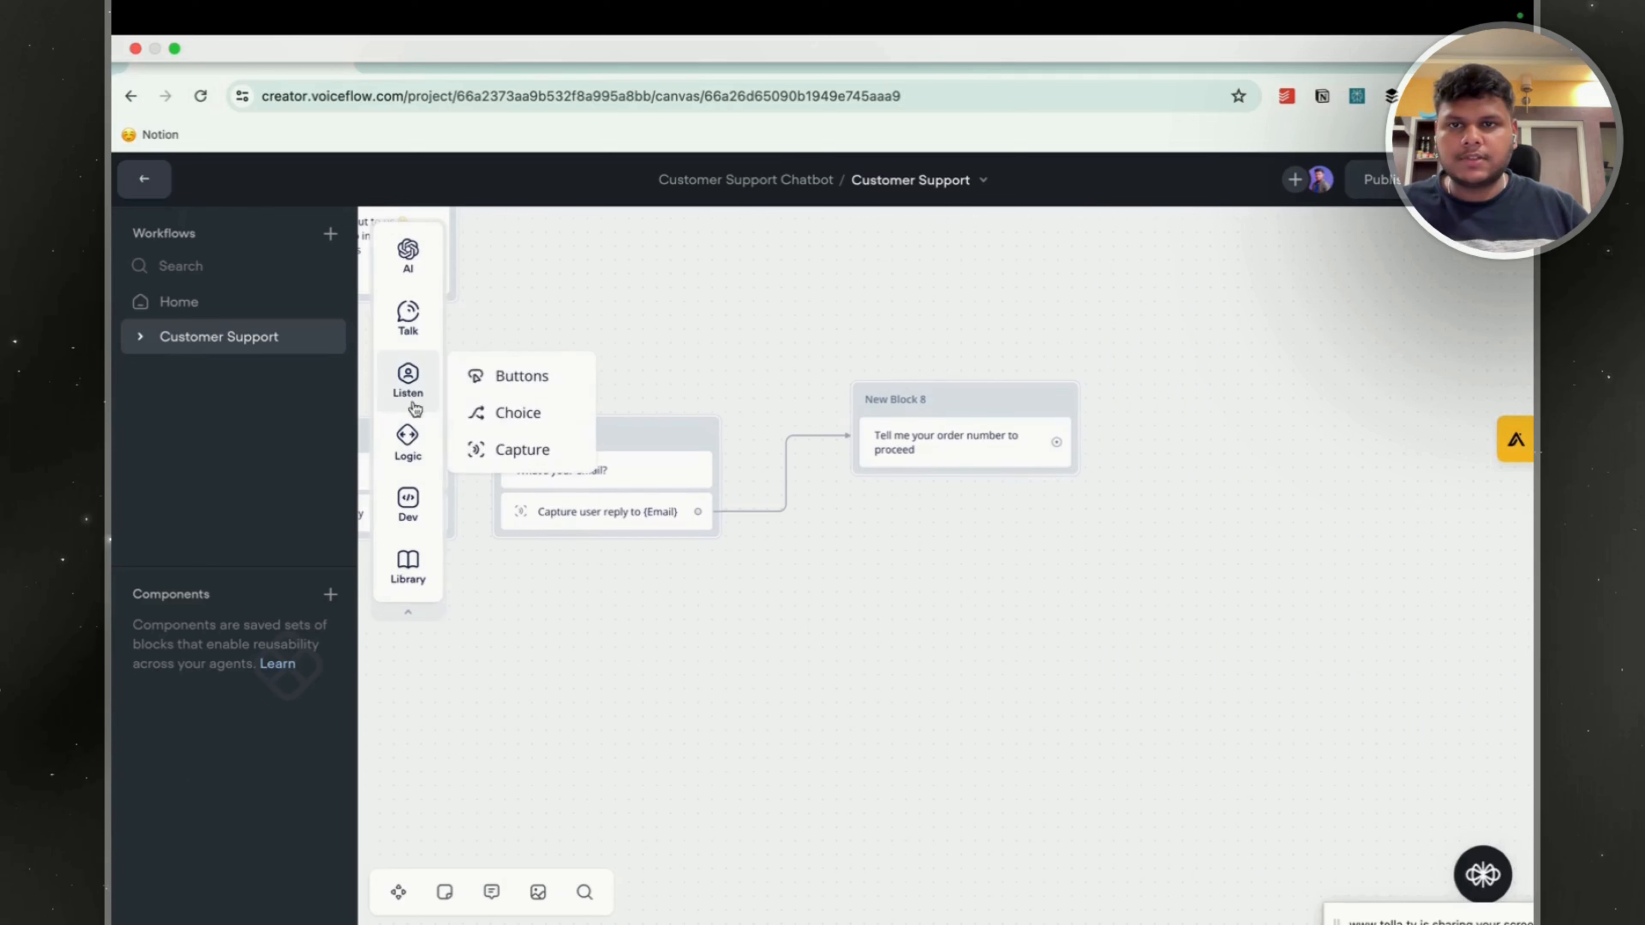
pyautogui.moveTo(496, 449); pyautogui.dragTo(961, 495)
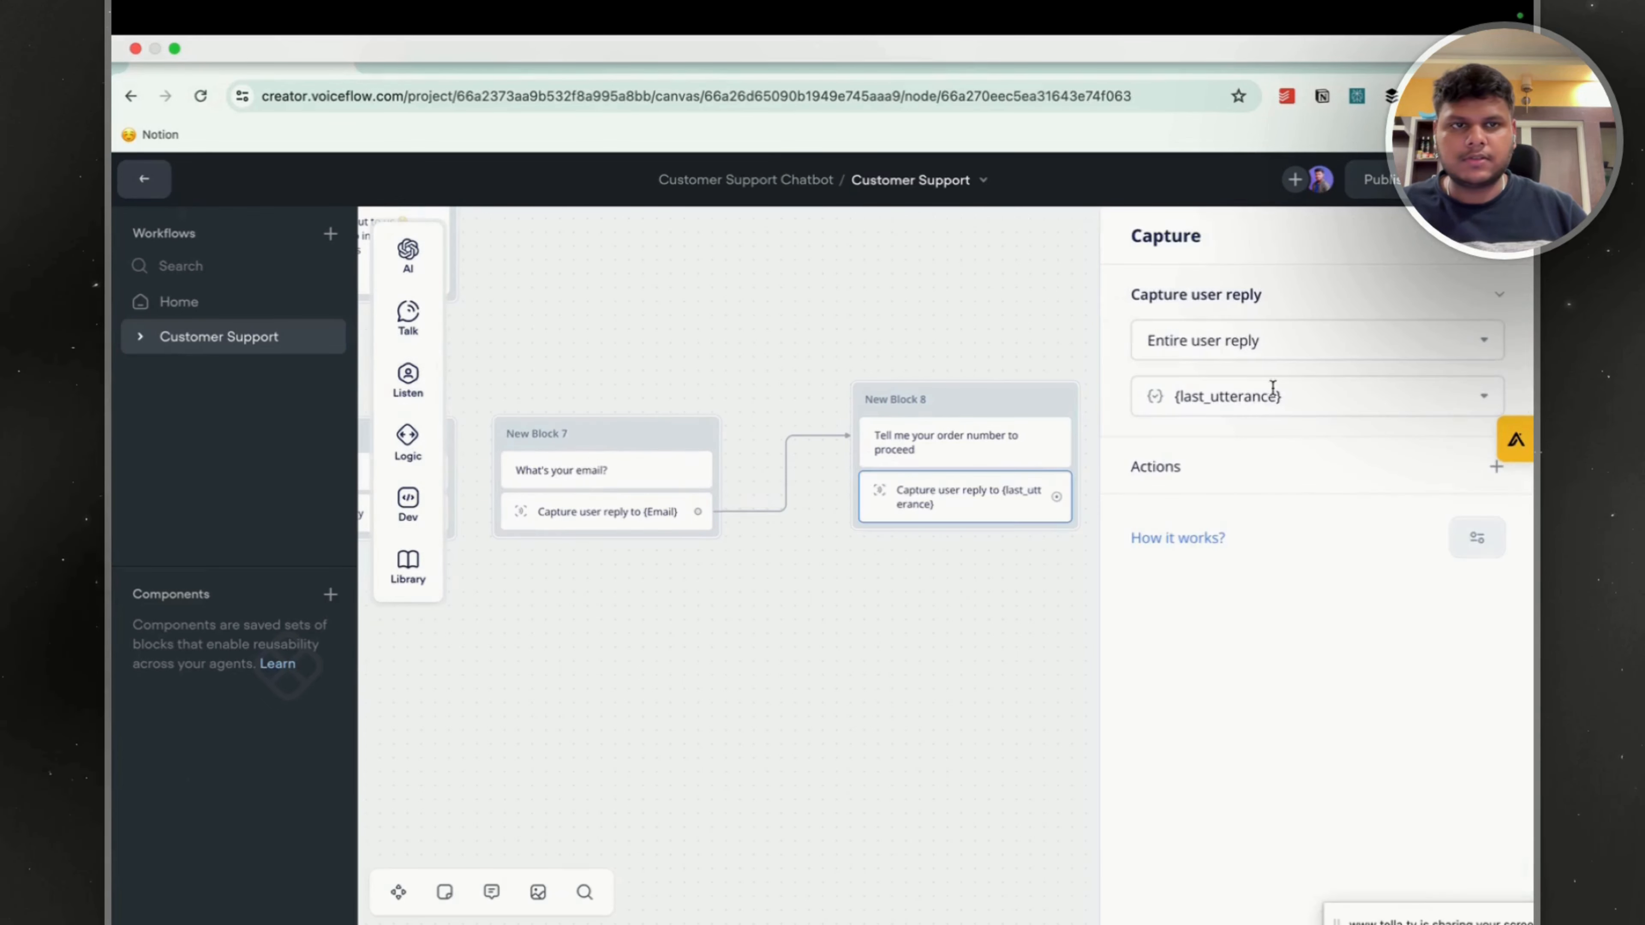
pyautogui.click(1247, 406)
pyautogui.scroll(-1, 1262, 687)
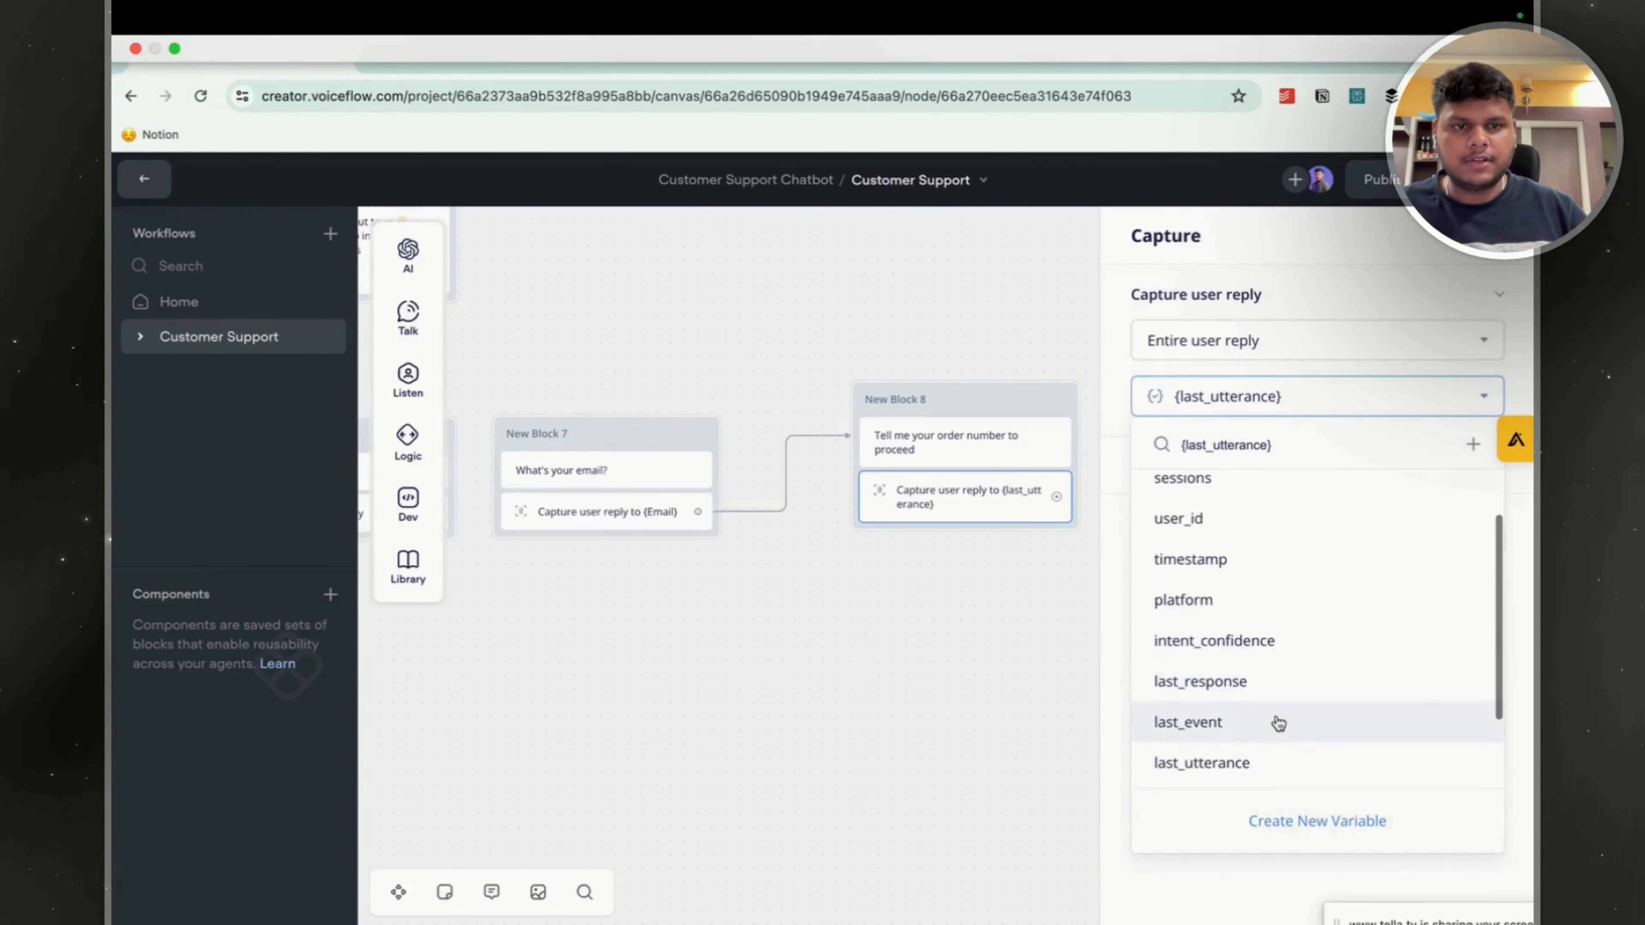
pyautogui.scroll(-2, 1278, 724)
pyautogui.click(1289, 817)
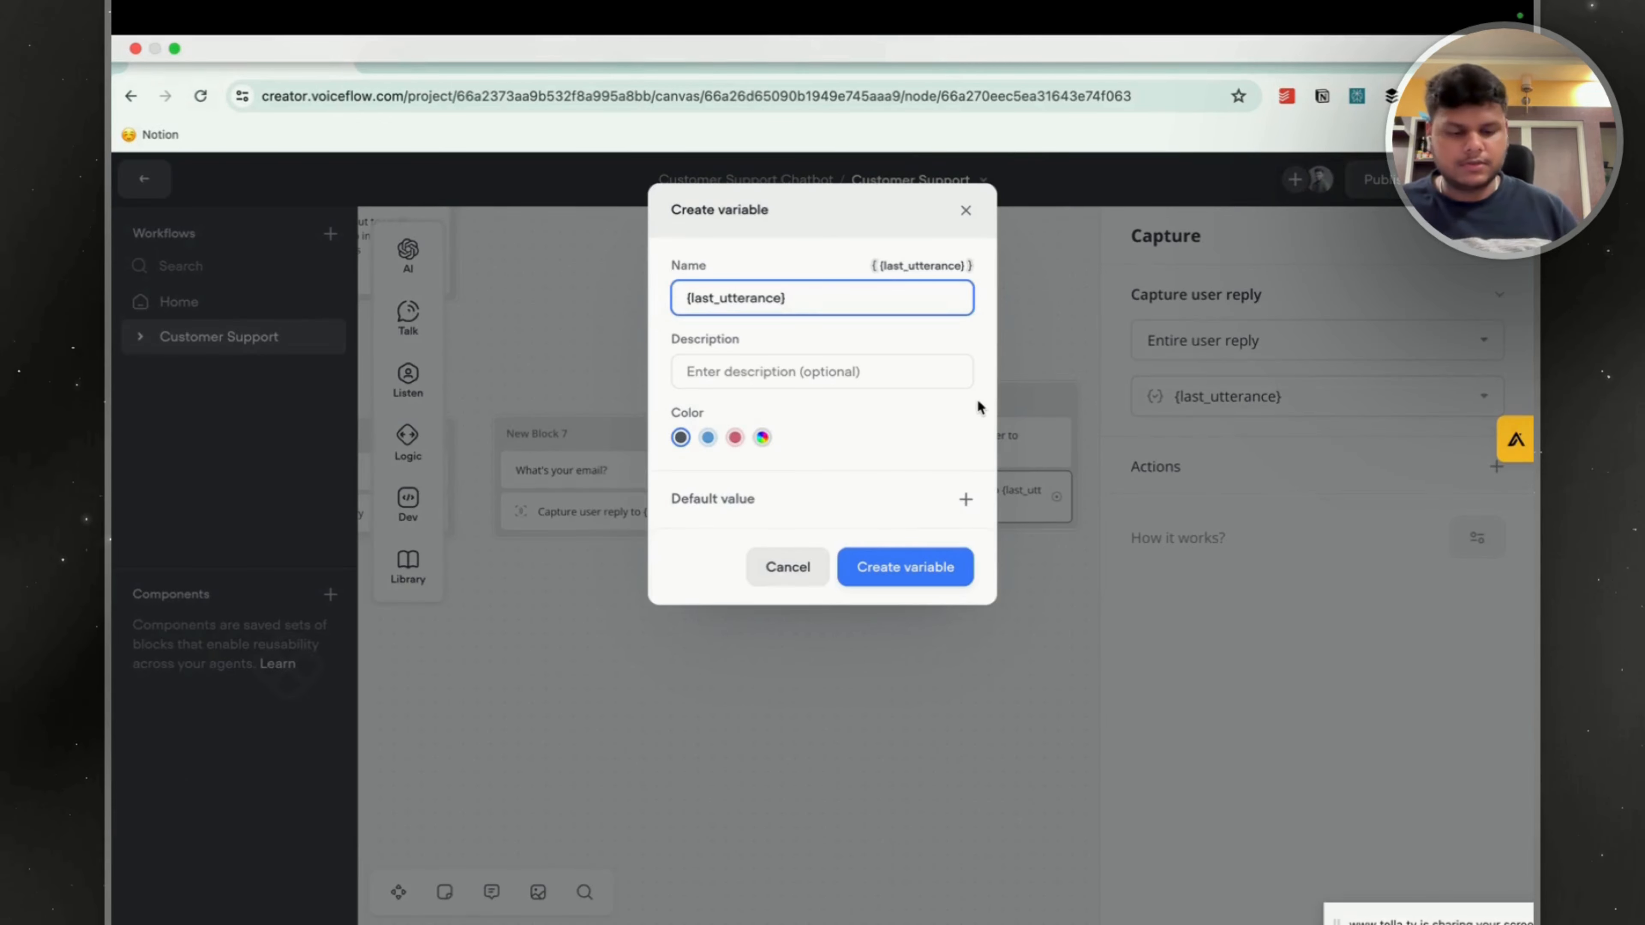
pyautogui.press('super+a')
pyautogui.press('BackSpace')
pyautogui.write('Ord')
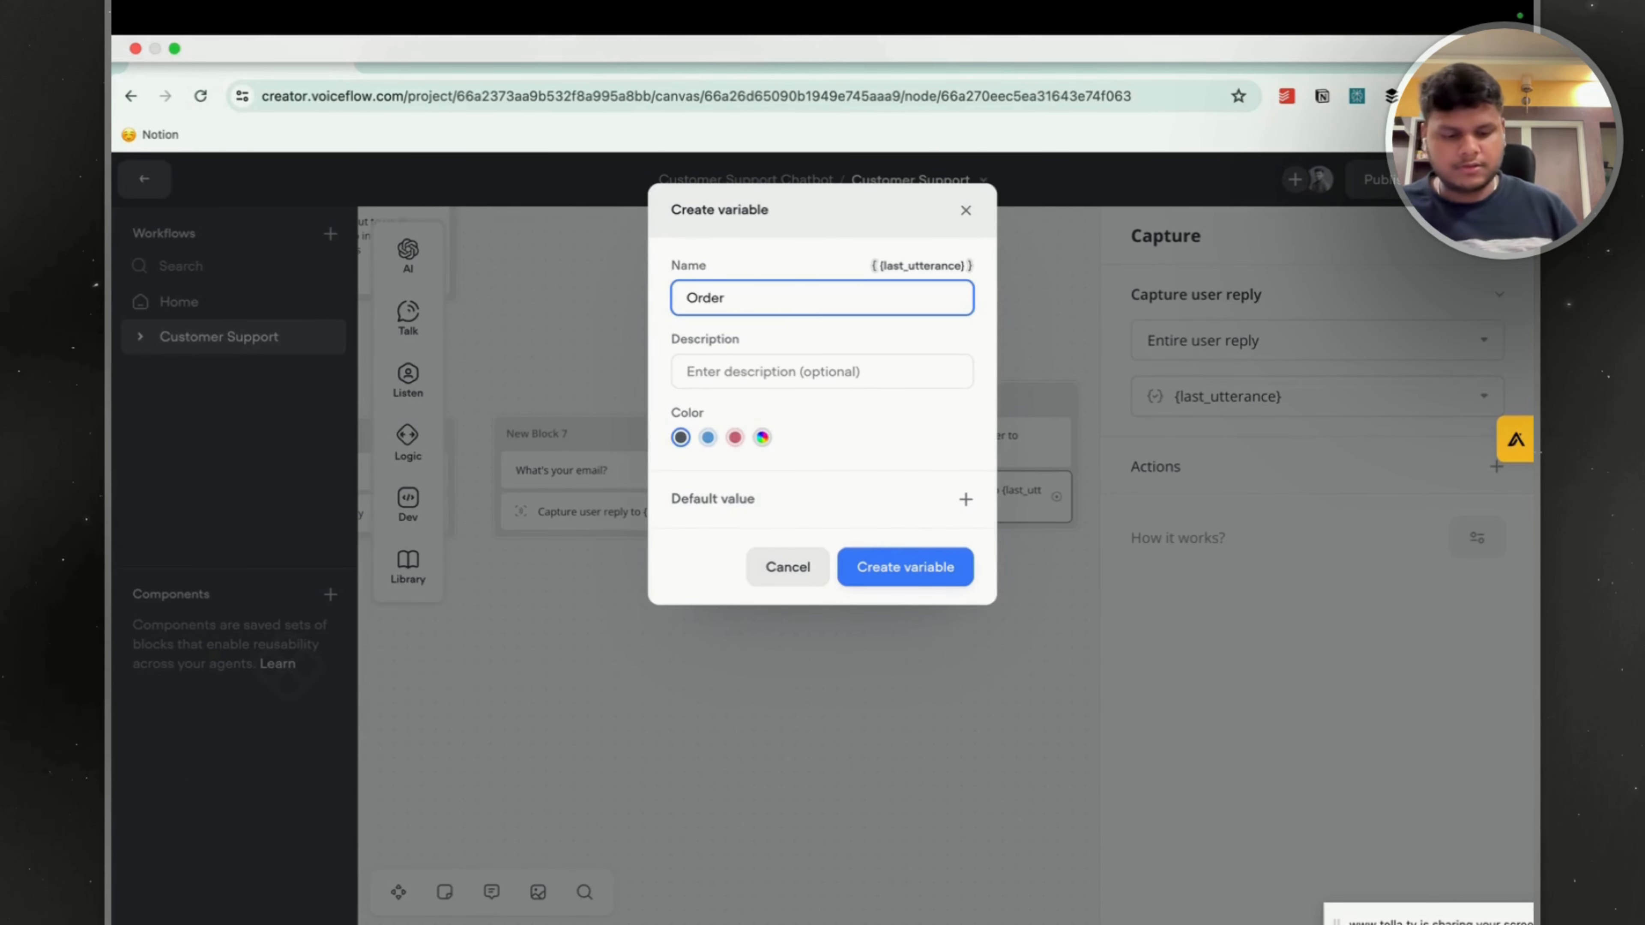
pyautogui.write('er_Number')
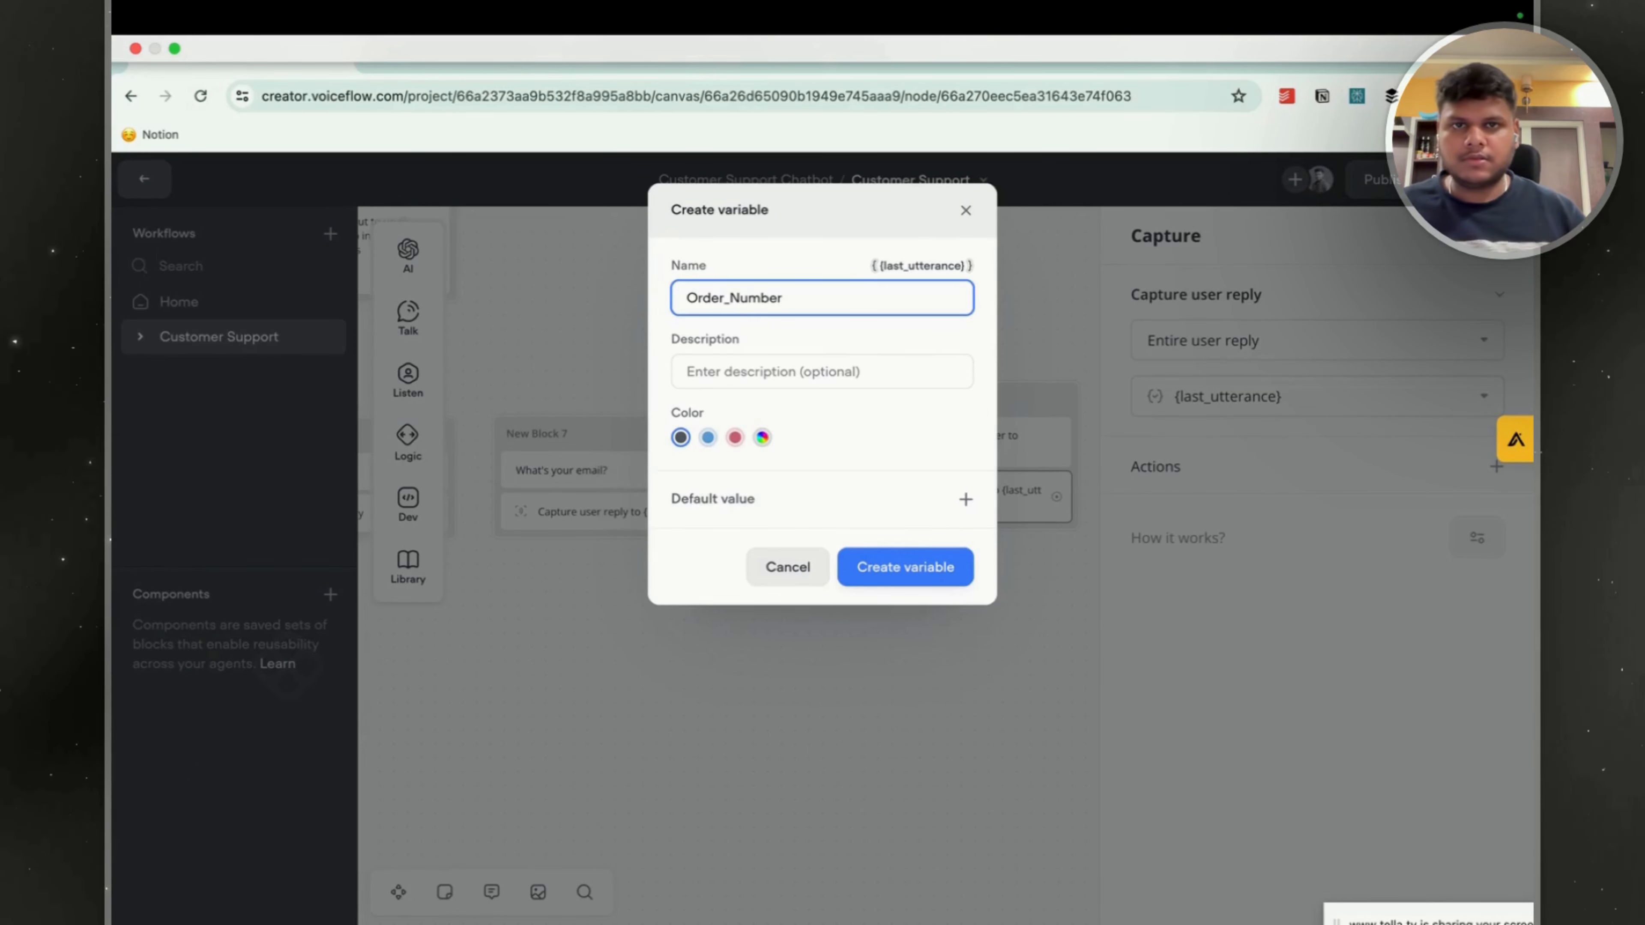
pyautogui.click(893, 582)
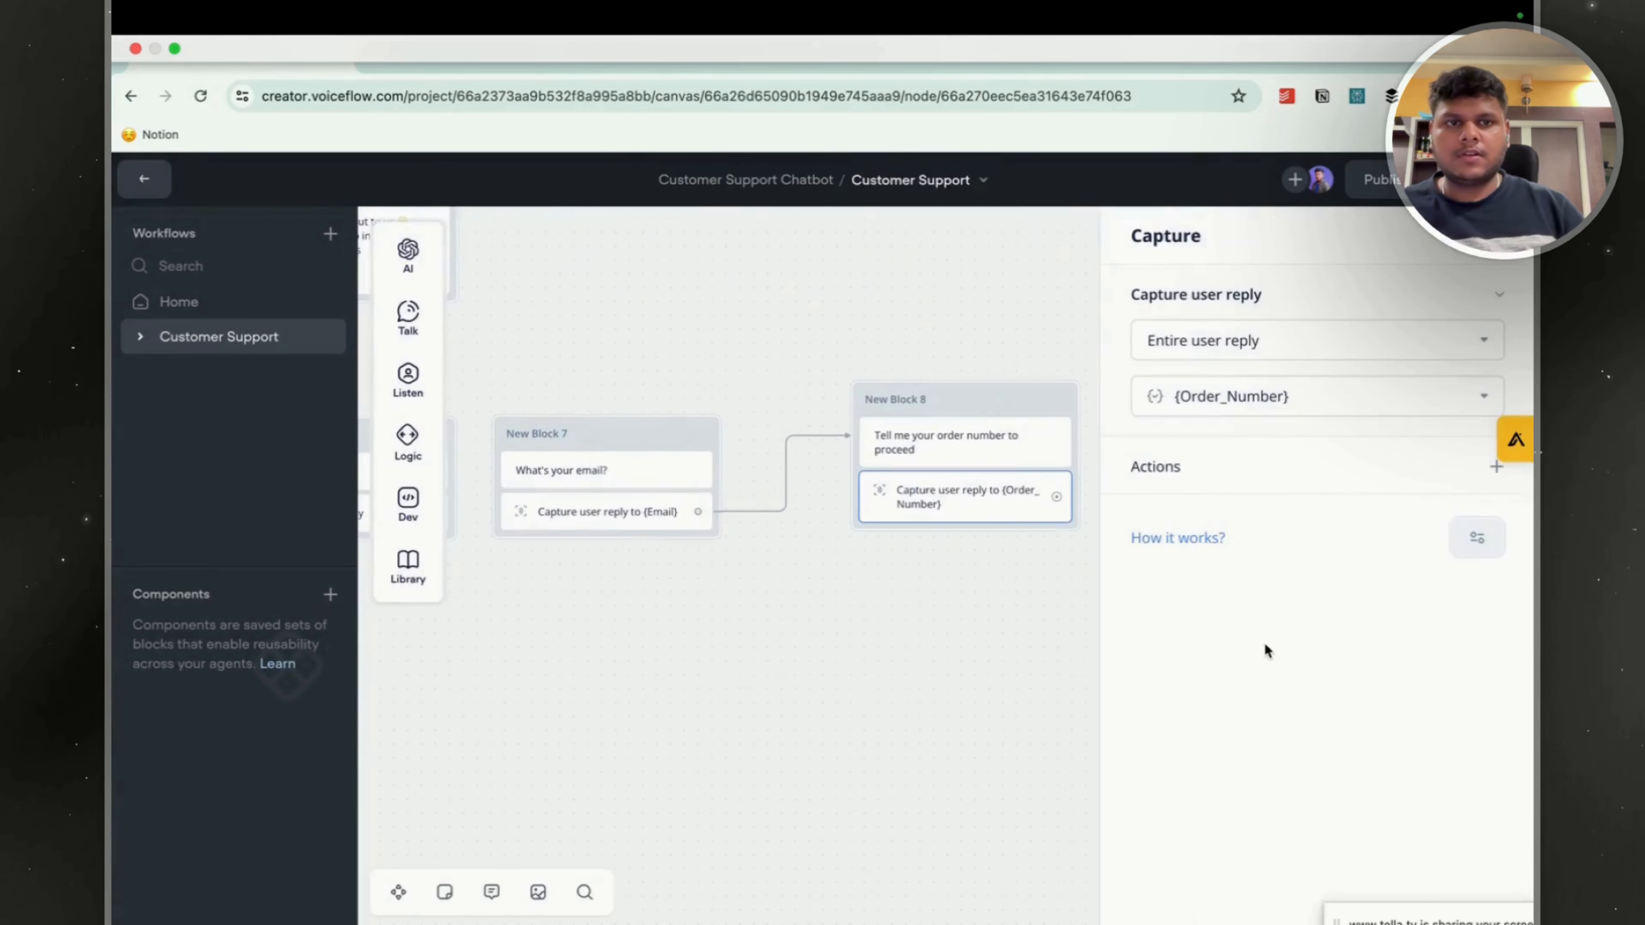
pyautogui.click(765, 622)
# Move New Block 8 closer to New Block 7 on the canvas.
pyautogui.moveTo(508, 602); pyautogui.dragTo(936, 554)
pyautogui.scroll(-5, 963, 565)
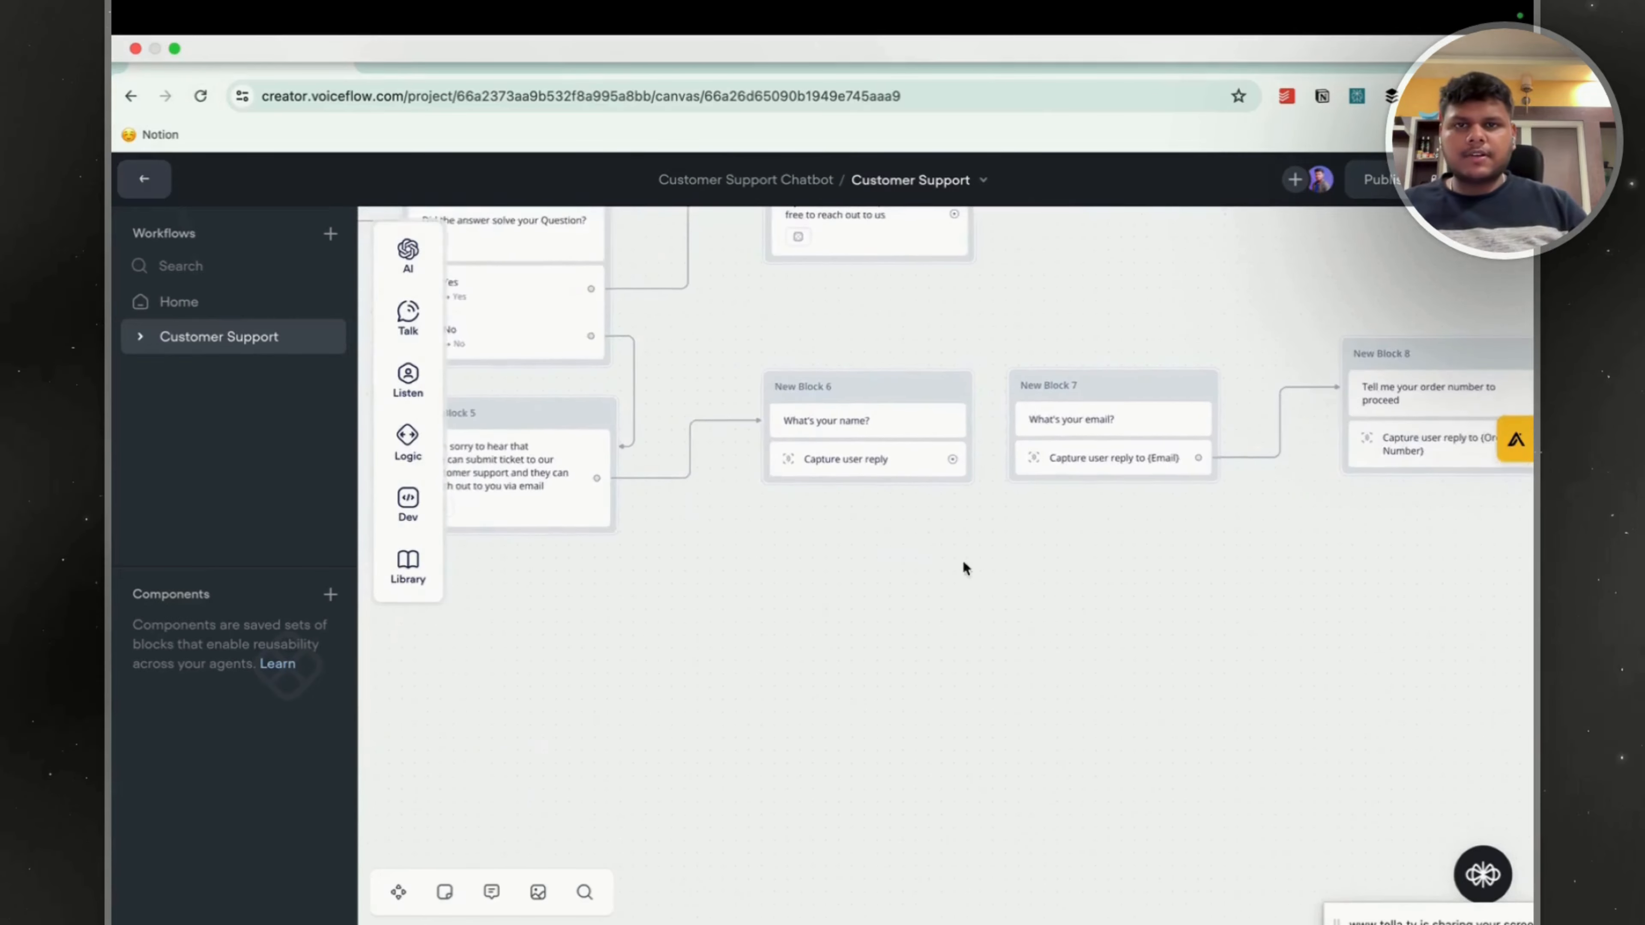
pyautogui.moveTo(899, 614); pyautogui.dragTo(557, 593)
pyautogui.scroll(3, 961, 566)
pyautogui.moveTo(1042, 403); pyautogui.dragTo(982, 437)
pyautogui.press('super+Tab')
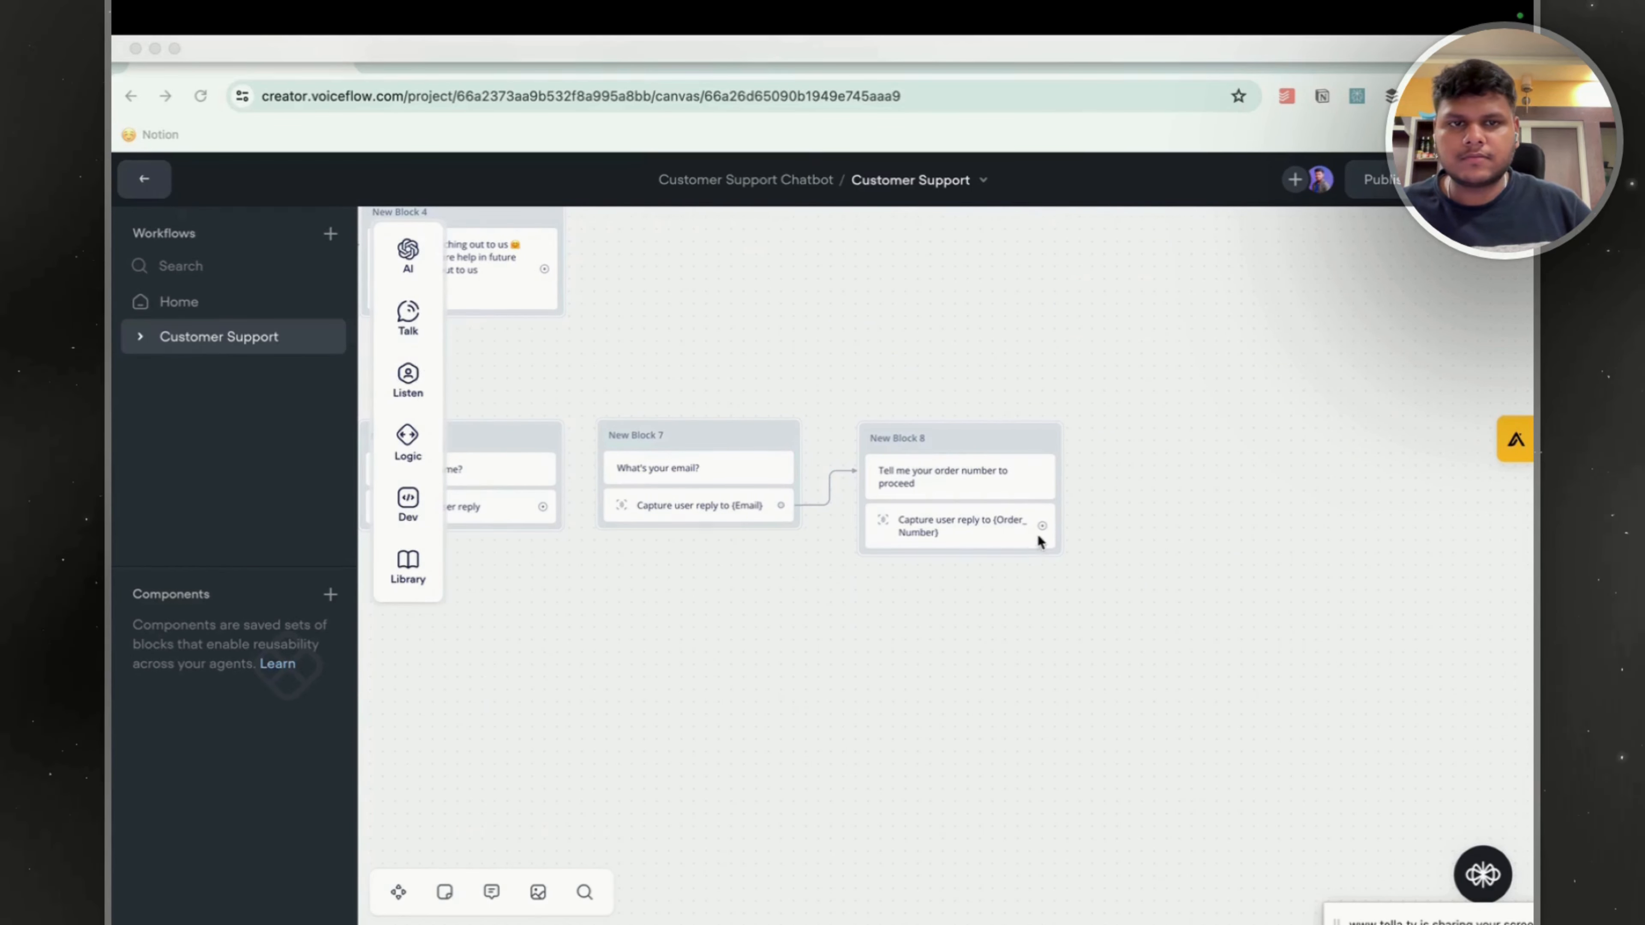
# Connect the Capture step of New Block 8 to a new Text block.
pyautogui.moveTo(1040, 526); pyautogui.dragTo(1159, 445)
pyautogui.moveTo(1263, 508)
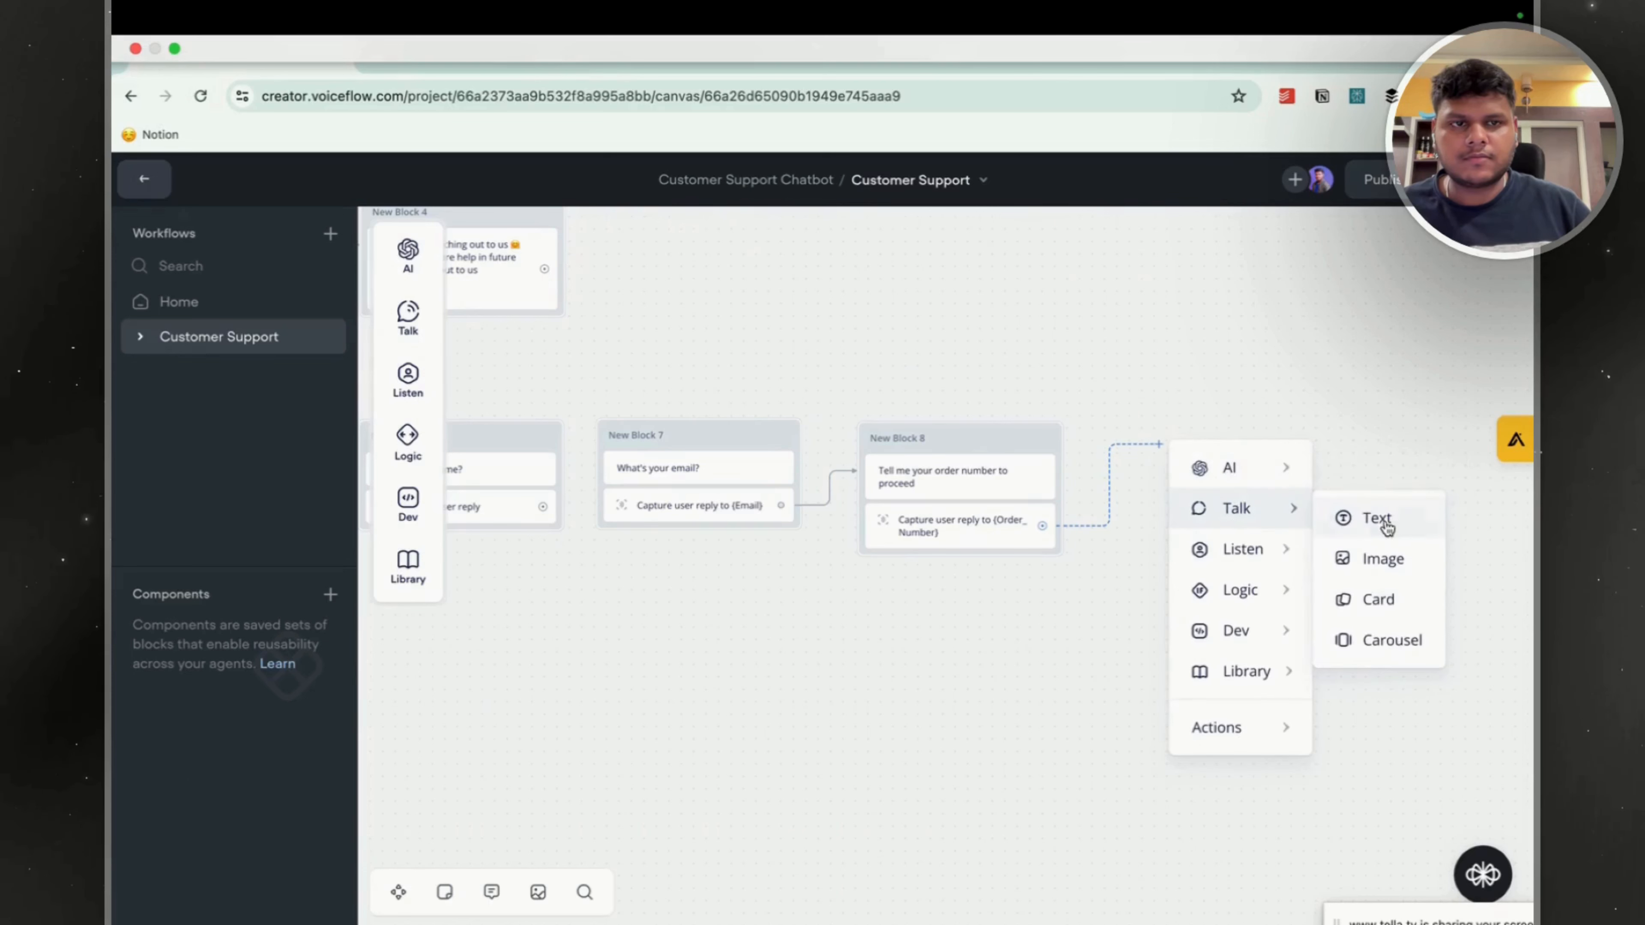
pyautogui.click(1369, 521)
# Enter the reply text "Great!" followed by a second line "Now in a short sentence describe your querie" in New Block 9.
pyautogui.write('Great!')
pyautogui.press('Return')
pyautogui.write('No')
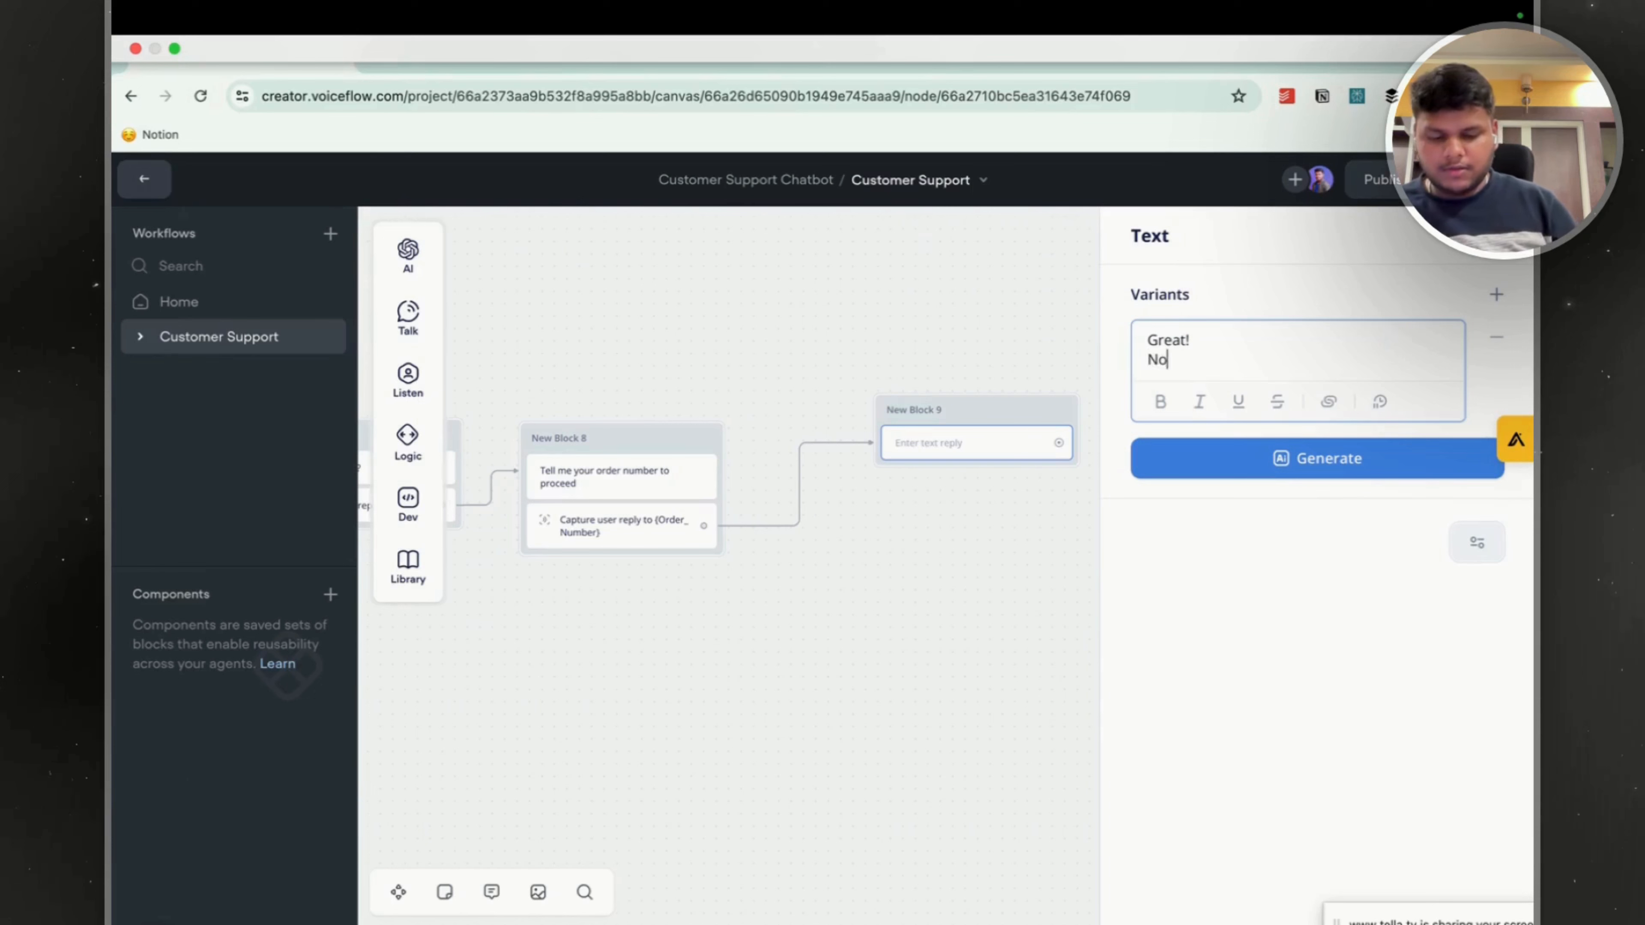
pyautogui.write('w in a short sne')
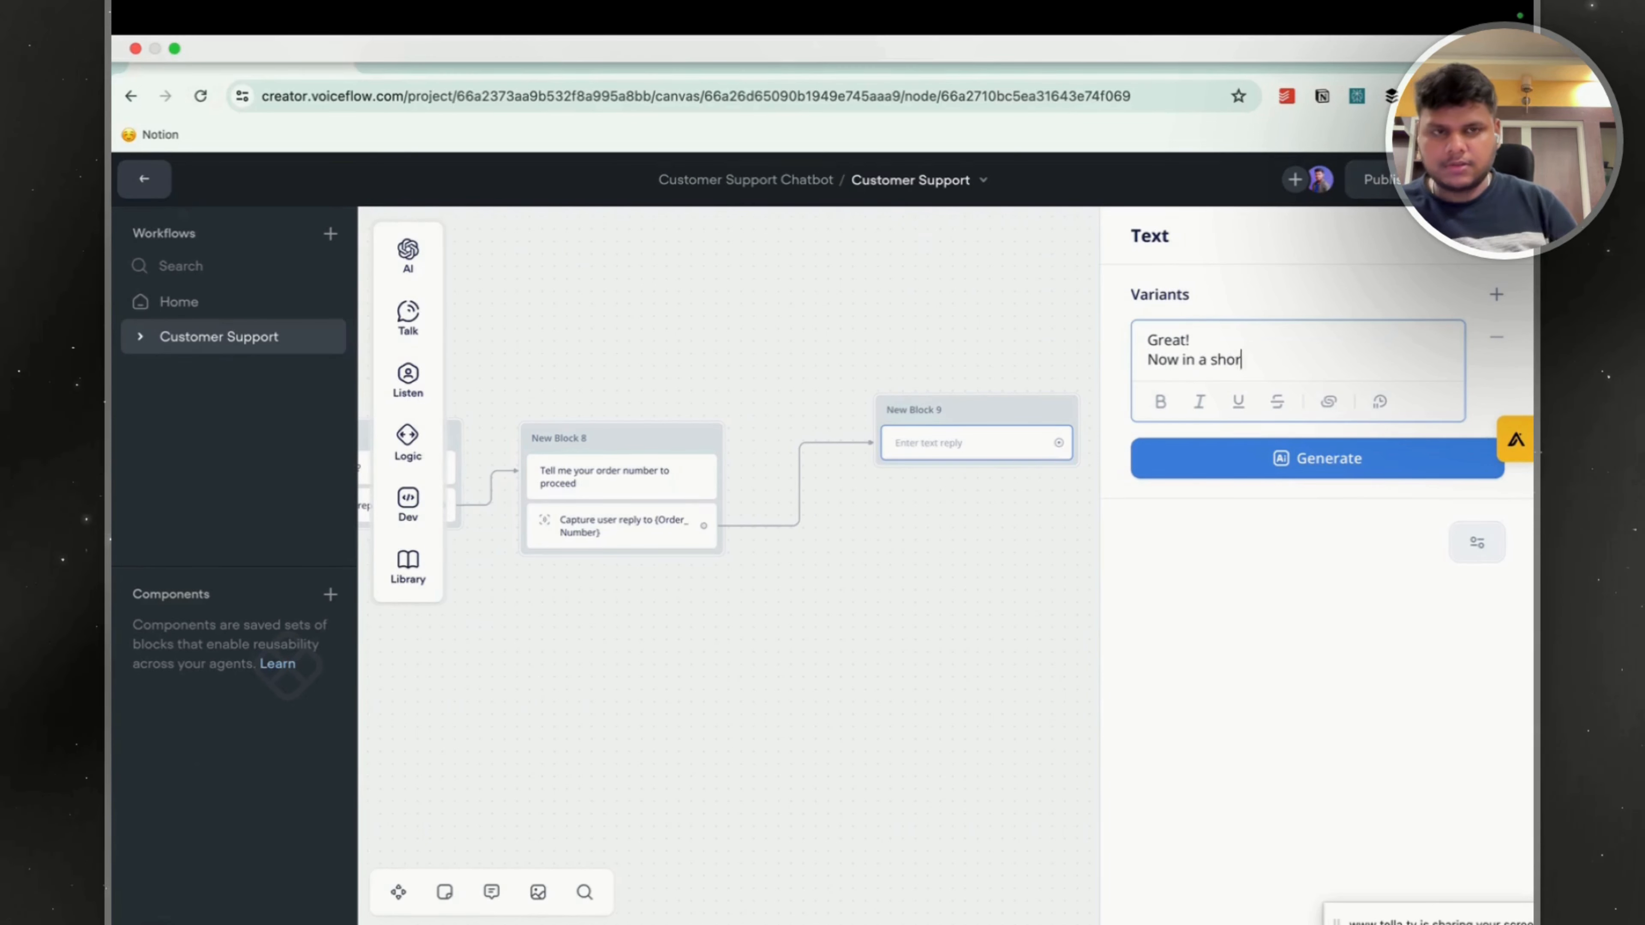
pyautogui.press('BackSpace')
pyautogui.press('BackSpace')
pyautogui.write('entencce')
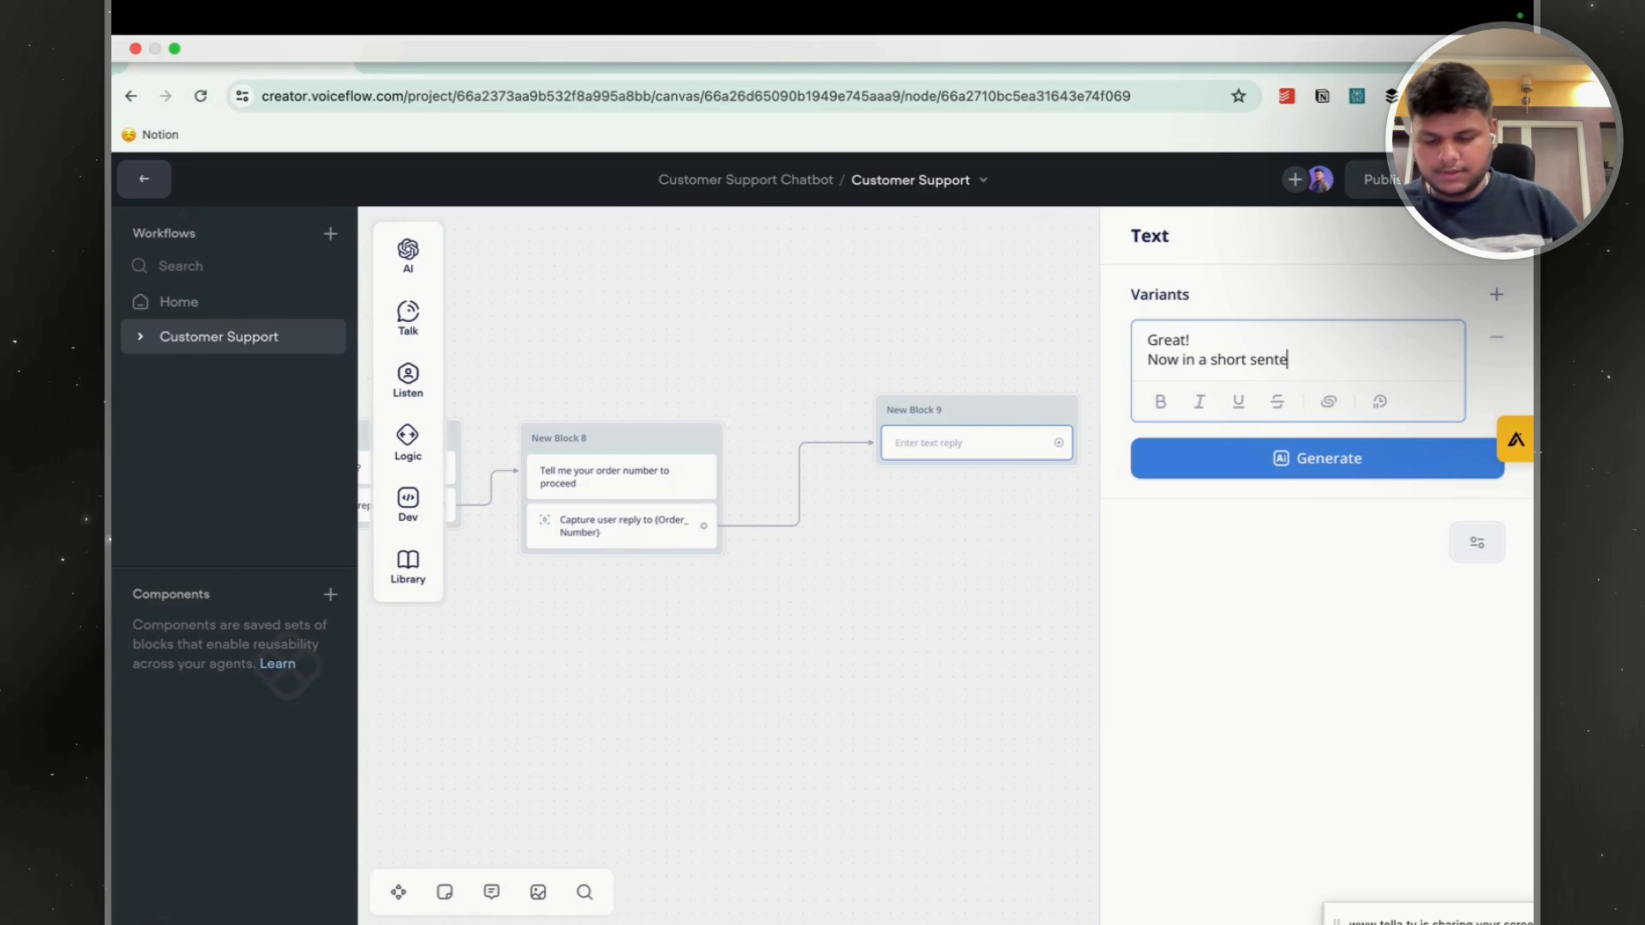
pyautogui.press('BackSpace')
pyautogui.press('BackSpace')
pyautogui.write('e d')
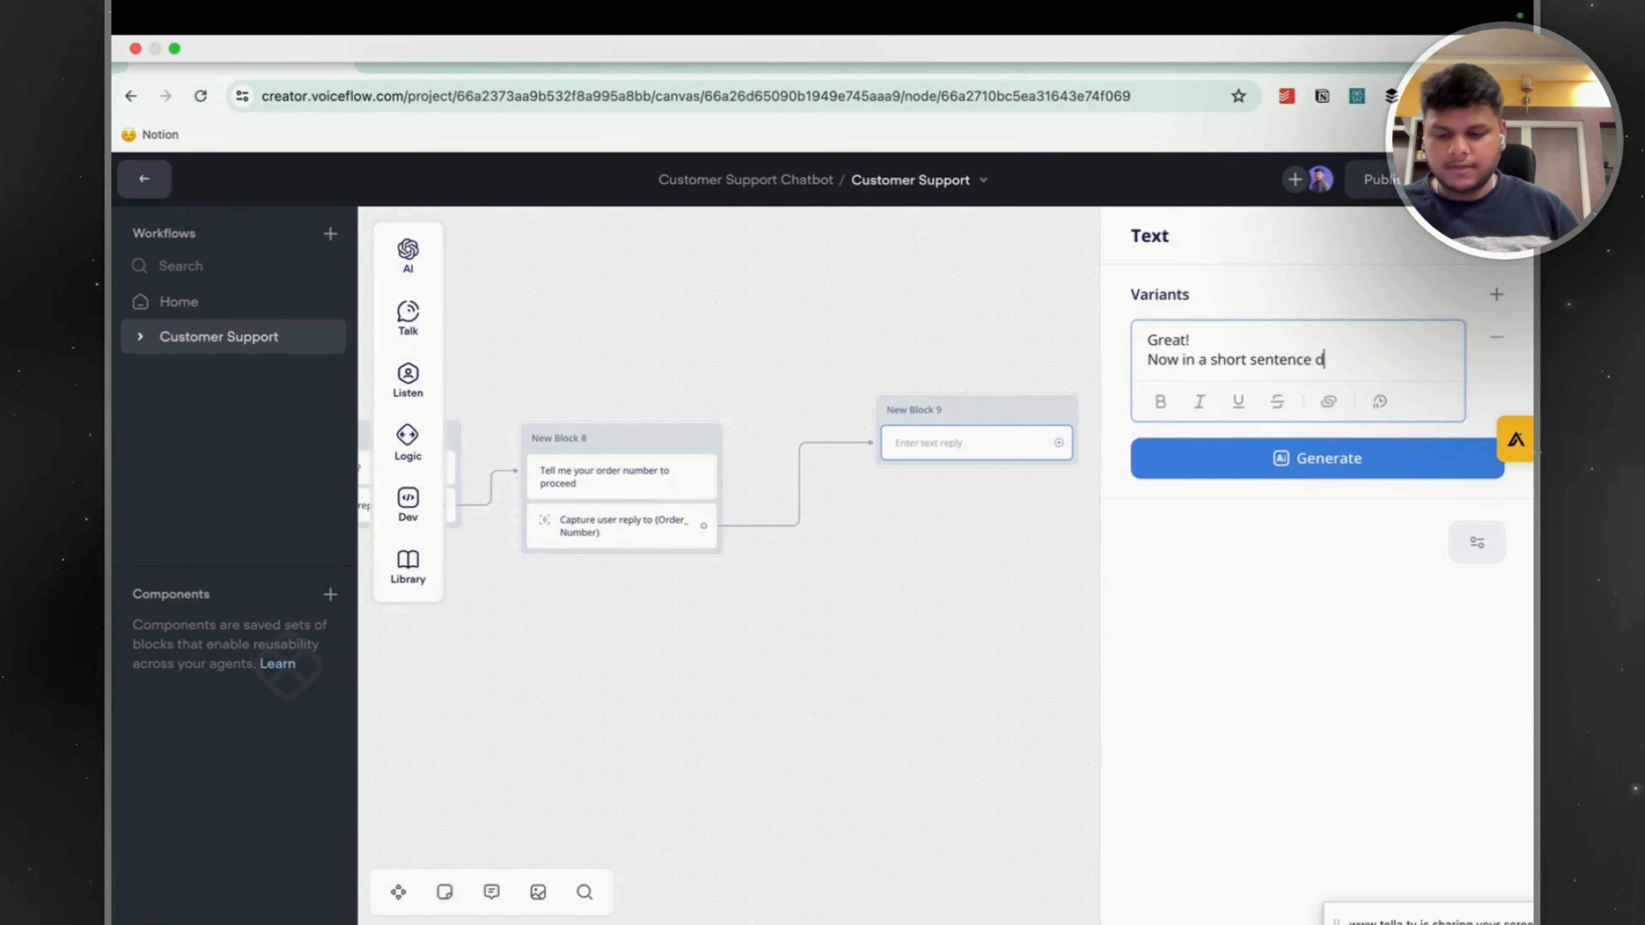
pyautogui.write('escr')
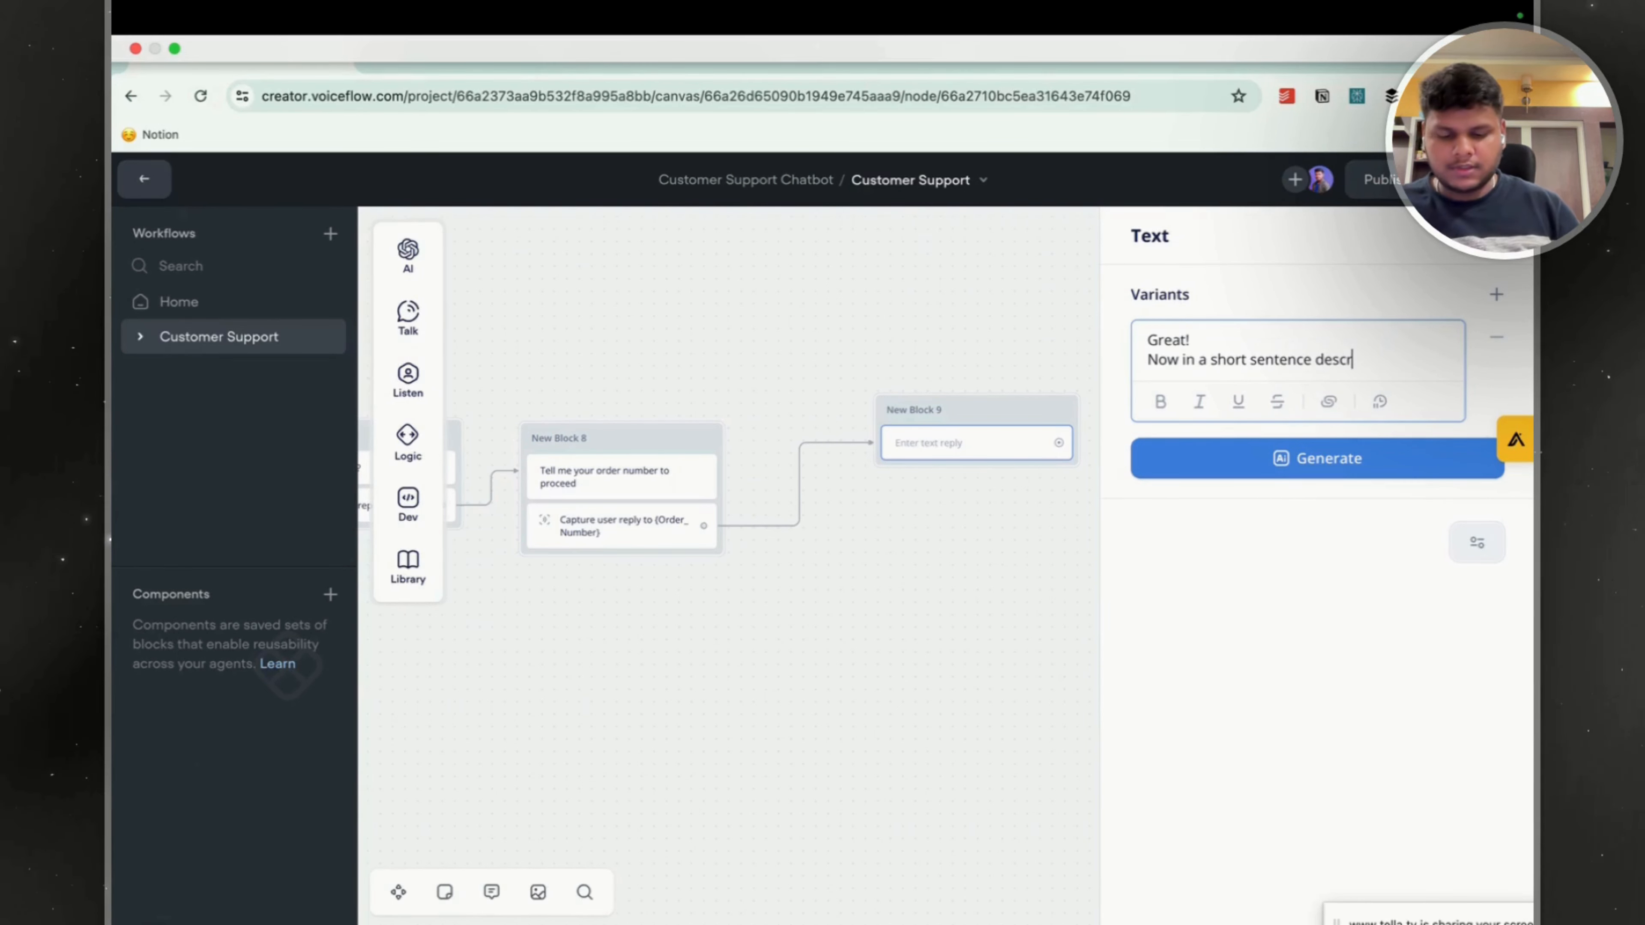
pyautogui.write('ibe your queri')
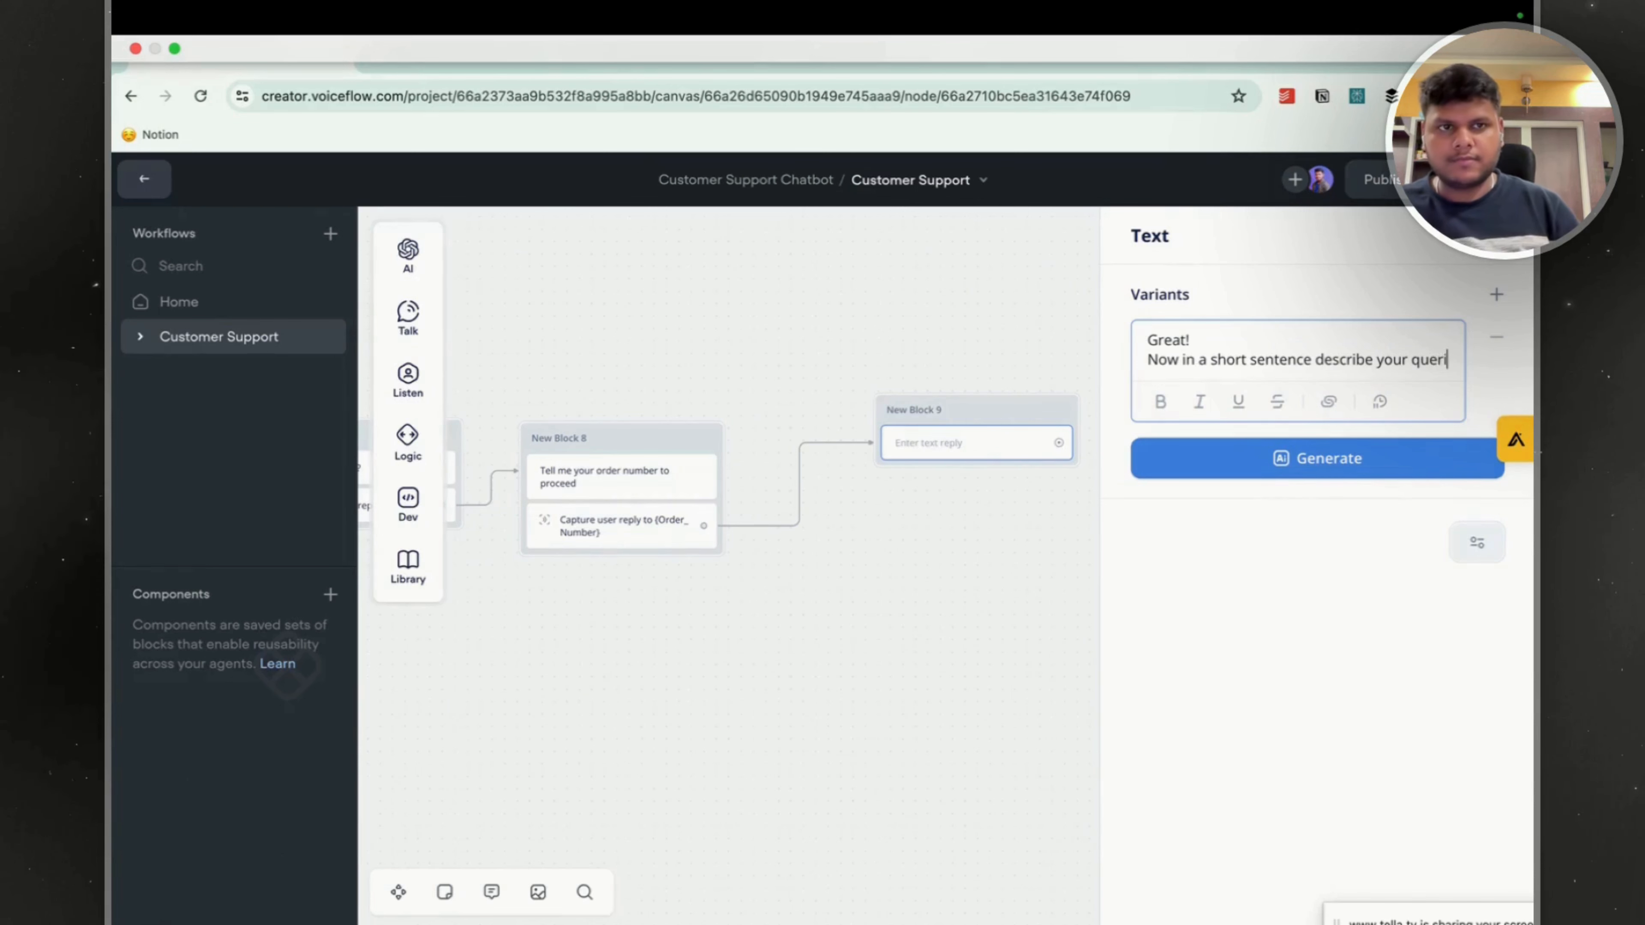
pyautogui.write('es')
pyautogui.write(' sop')
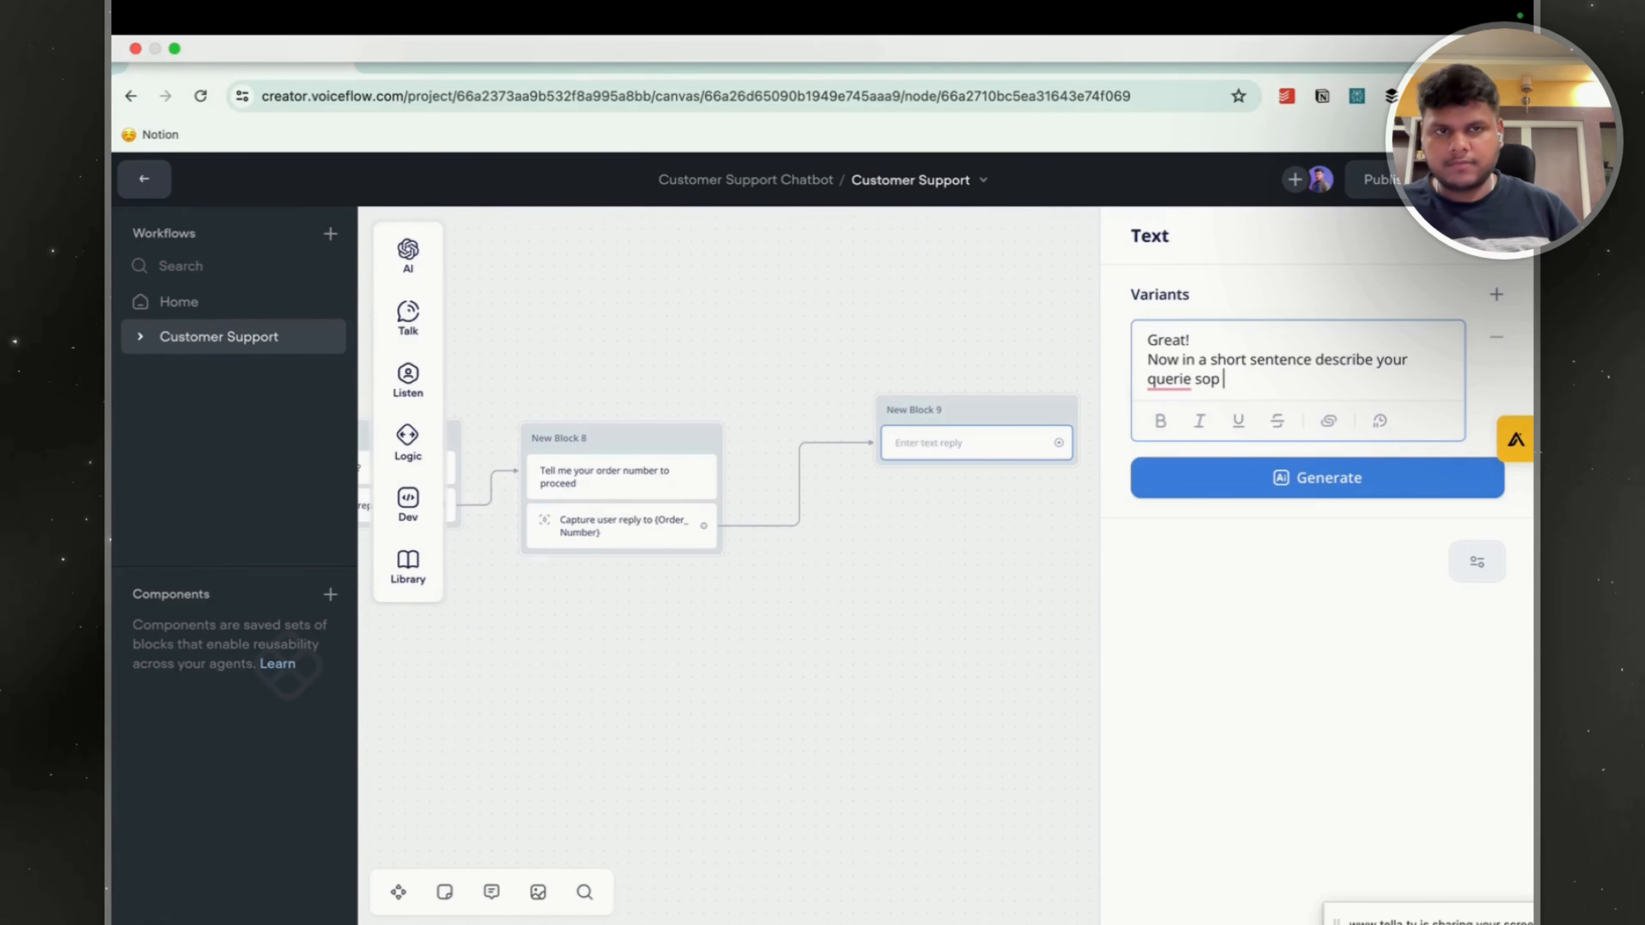
pyautogui.press('BackSpace')
pyautogui.press('BackSpace')
pyautogui.press('BackSpace')
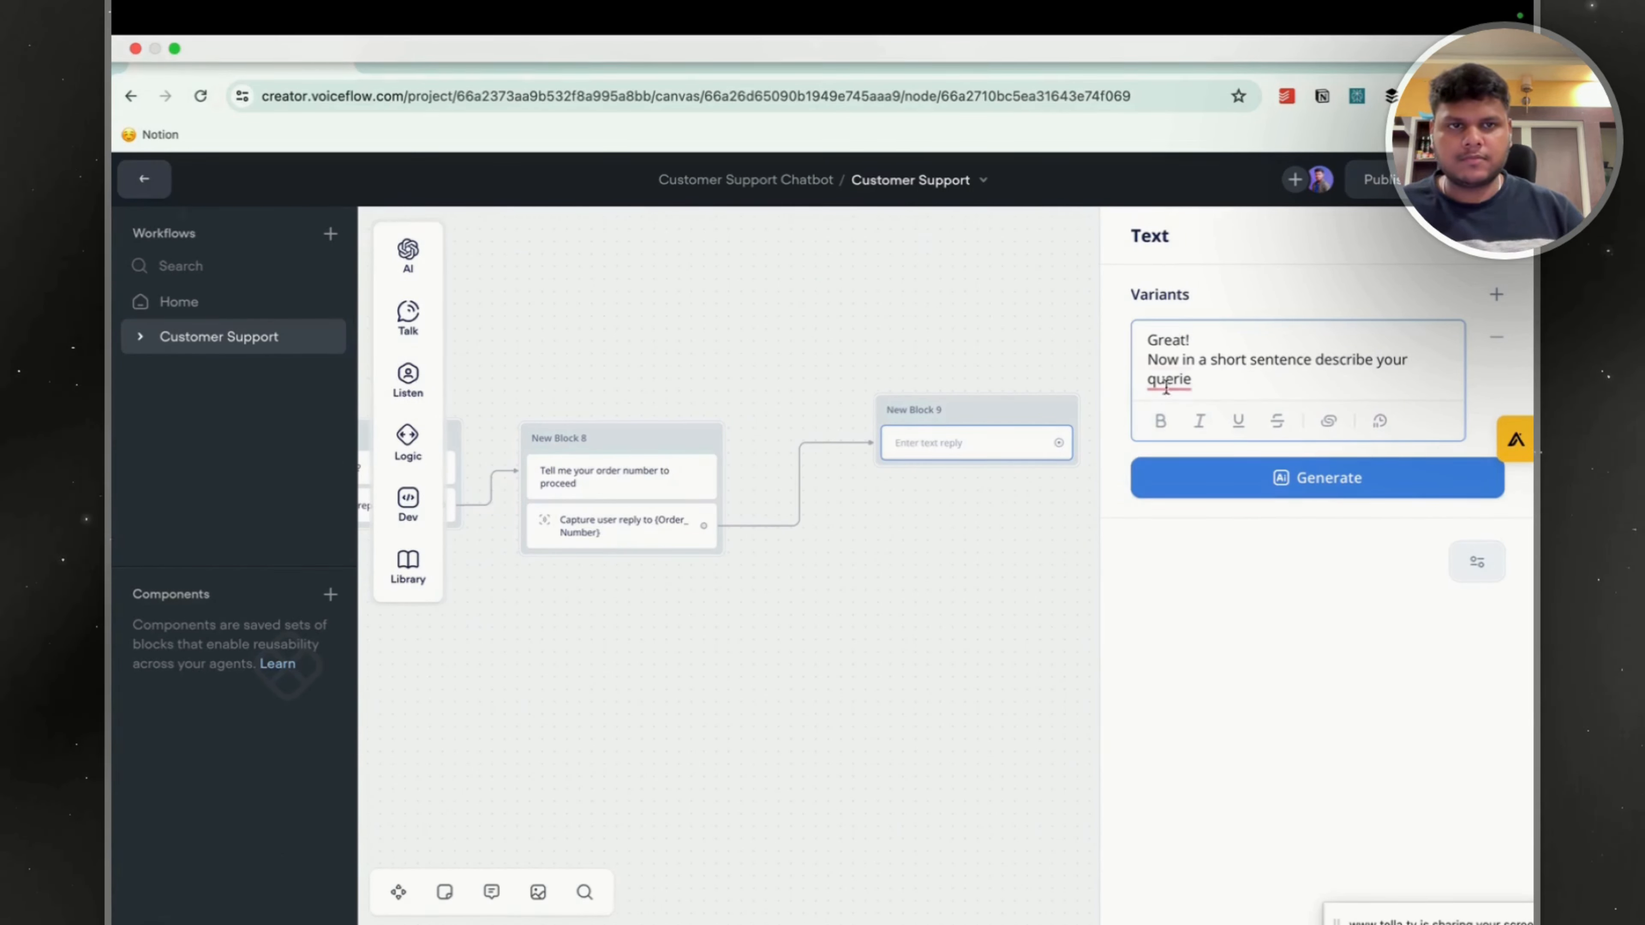
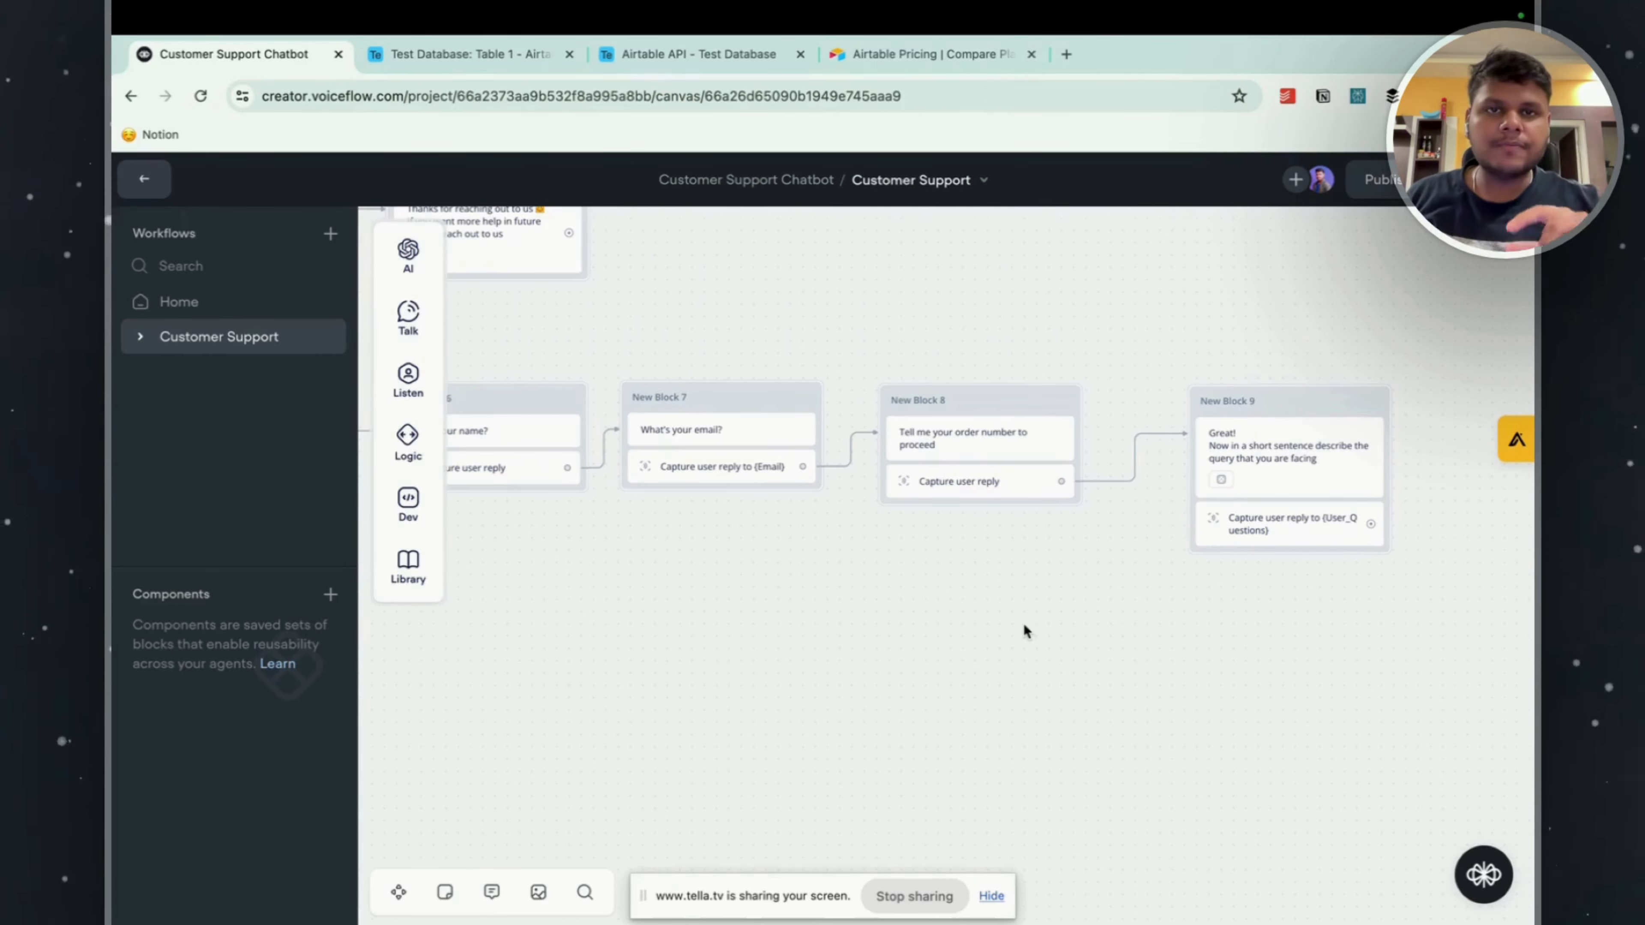
# Switch to the Airtable pricing page and review its plans and what each one includes.
pyautogui.click(933, 54)
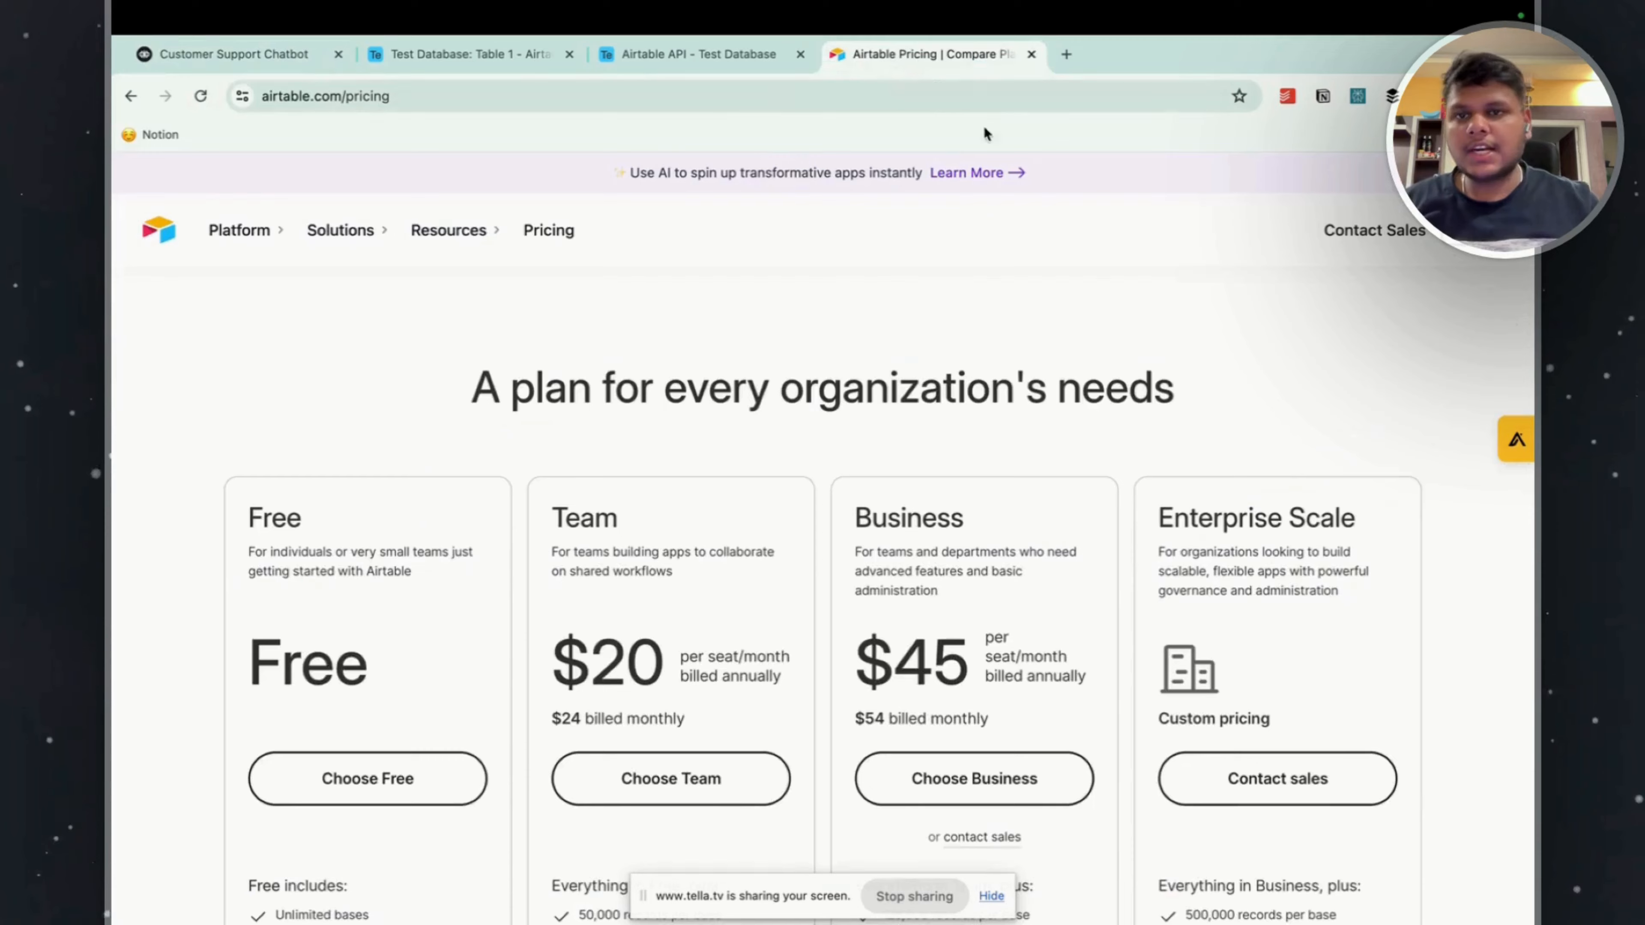
pyautogui.scroll(-9, 926, 309)
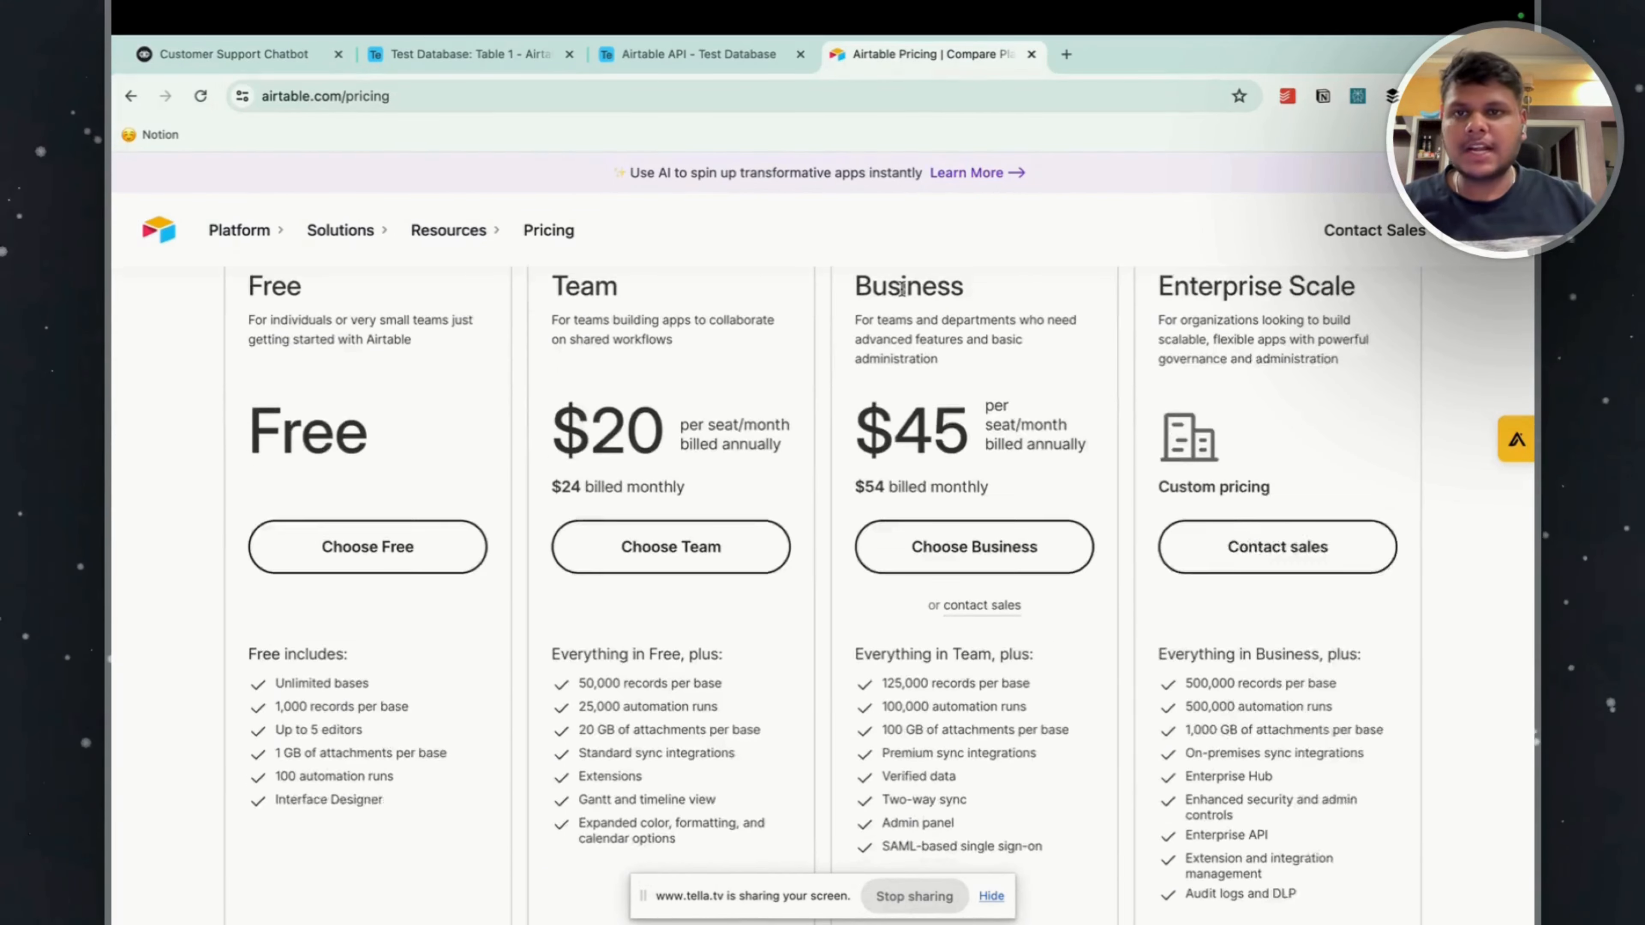
pyautogui.scroll(10, 907, 421)
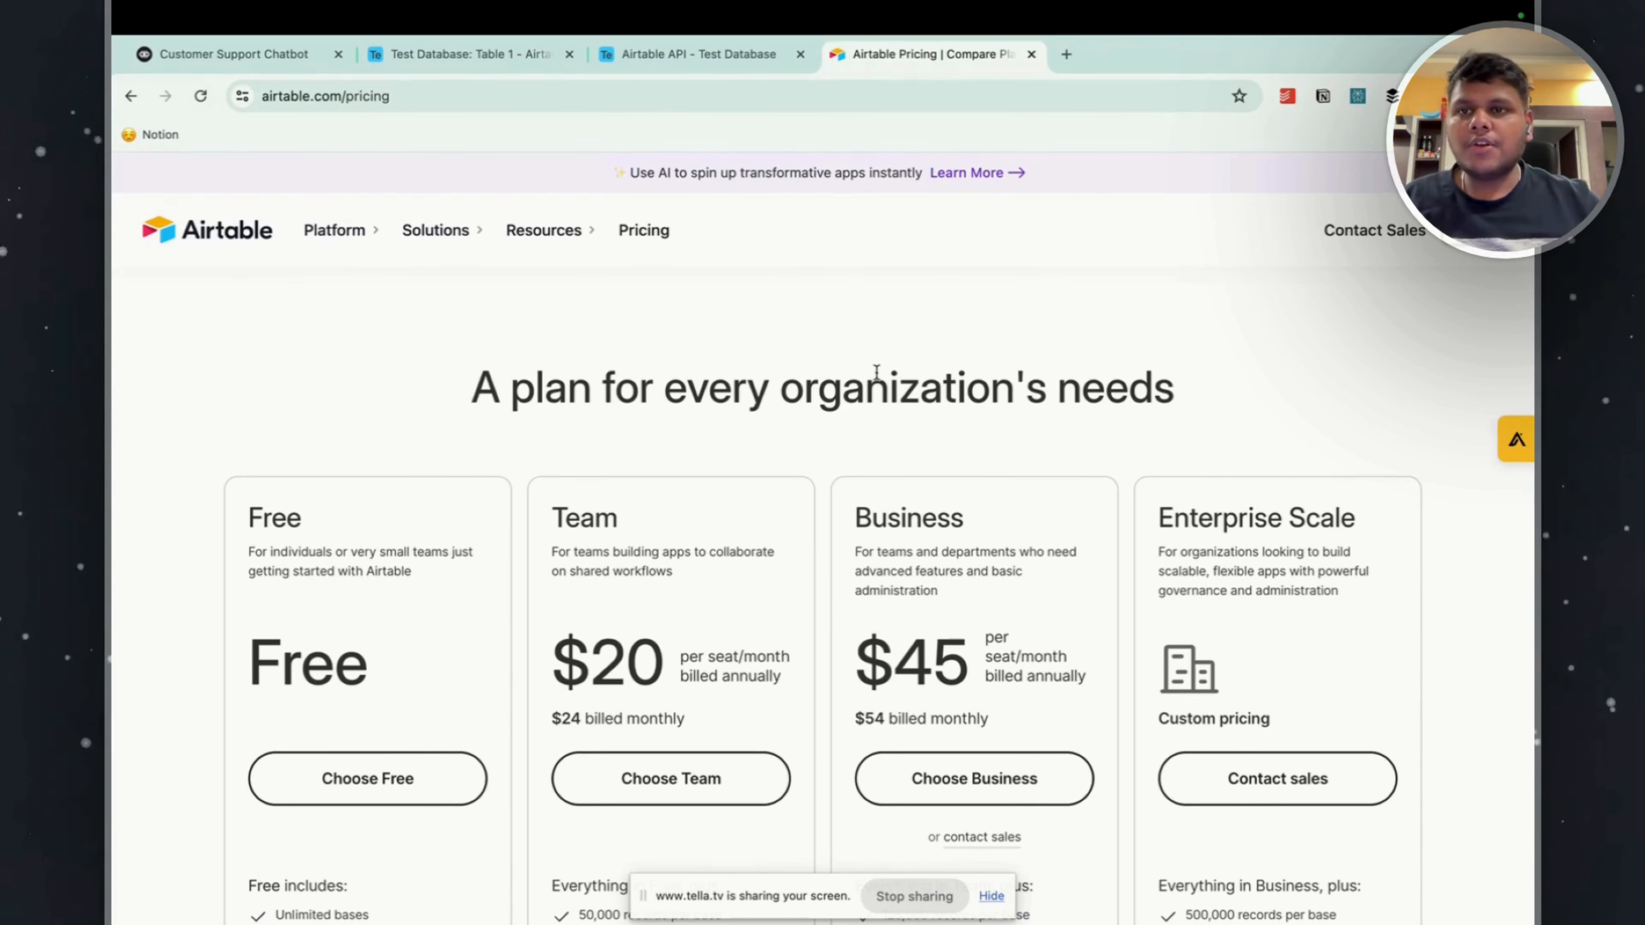
pyautogui.click(291, 54)
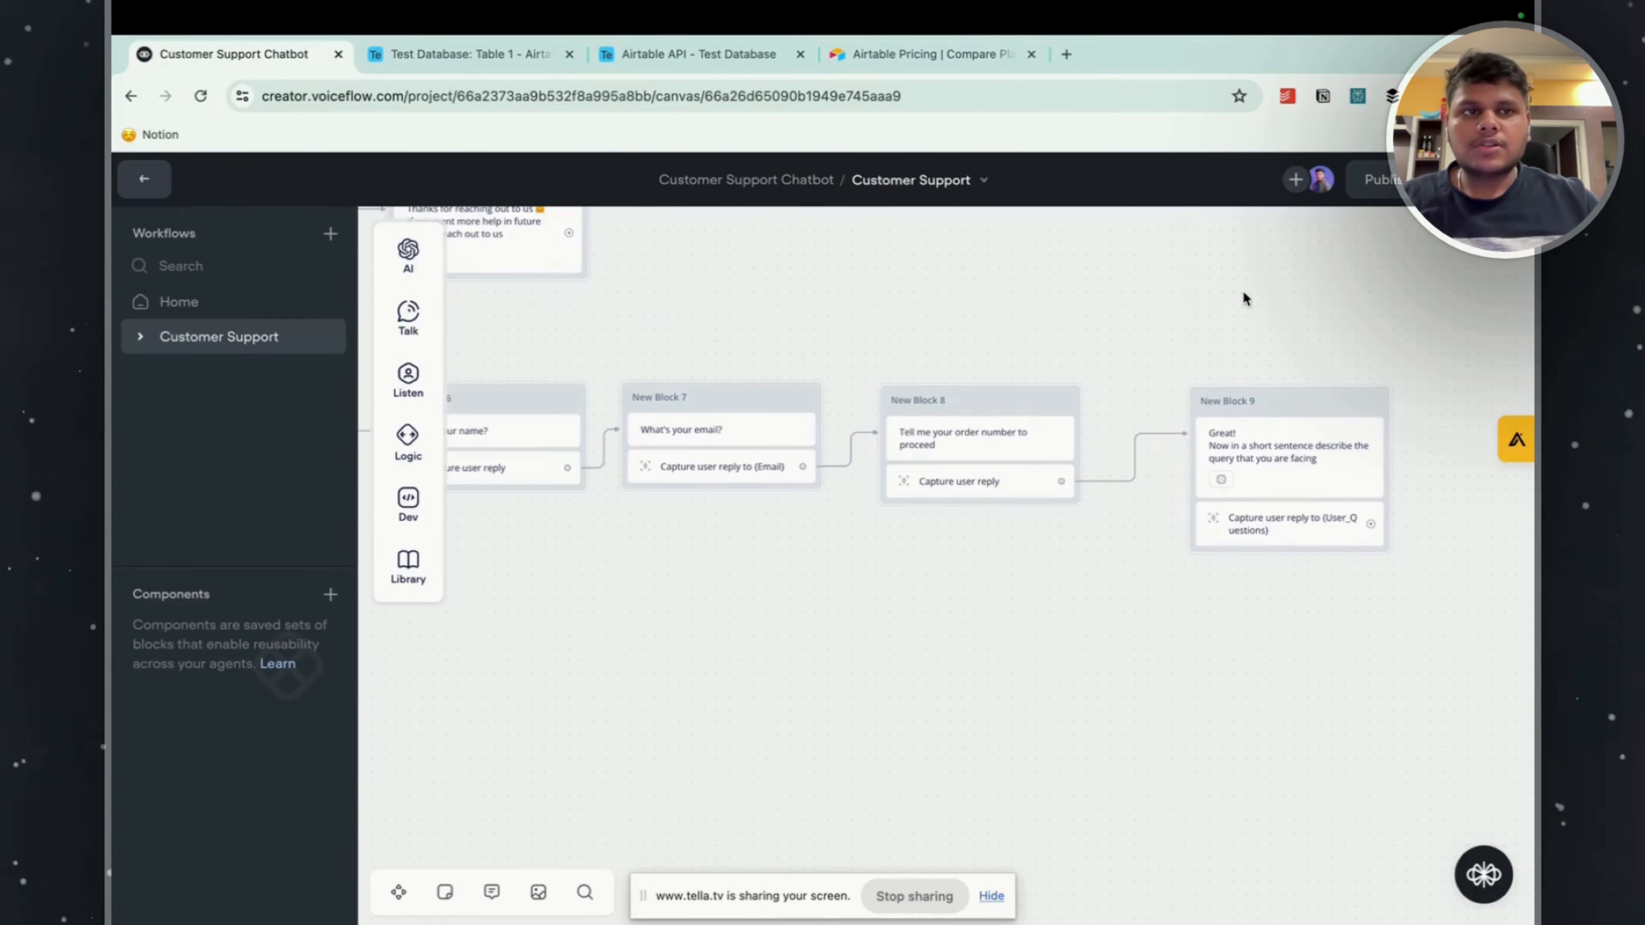
pyautogui.click(700, 54)
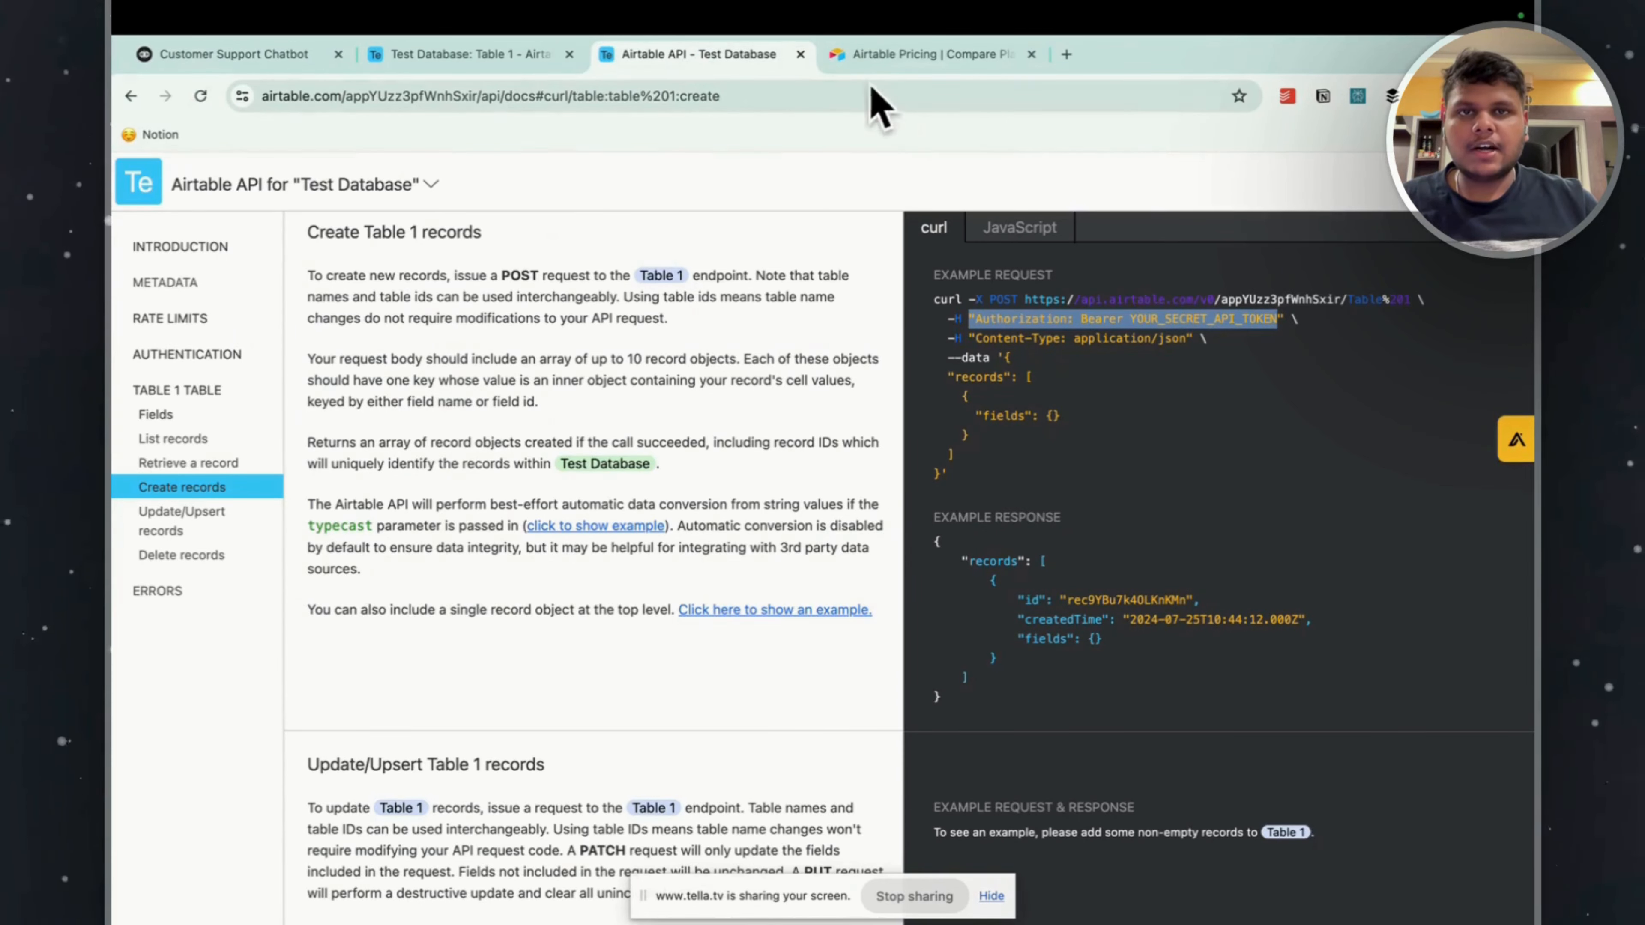
pyautogui.click(880, 55)
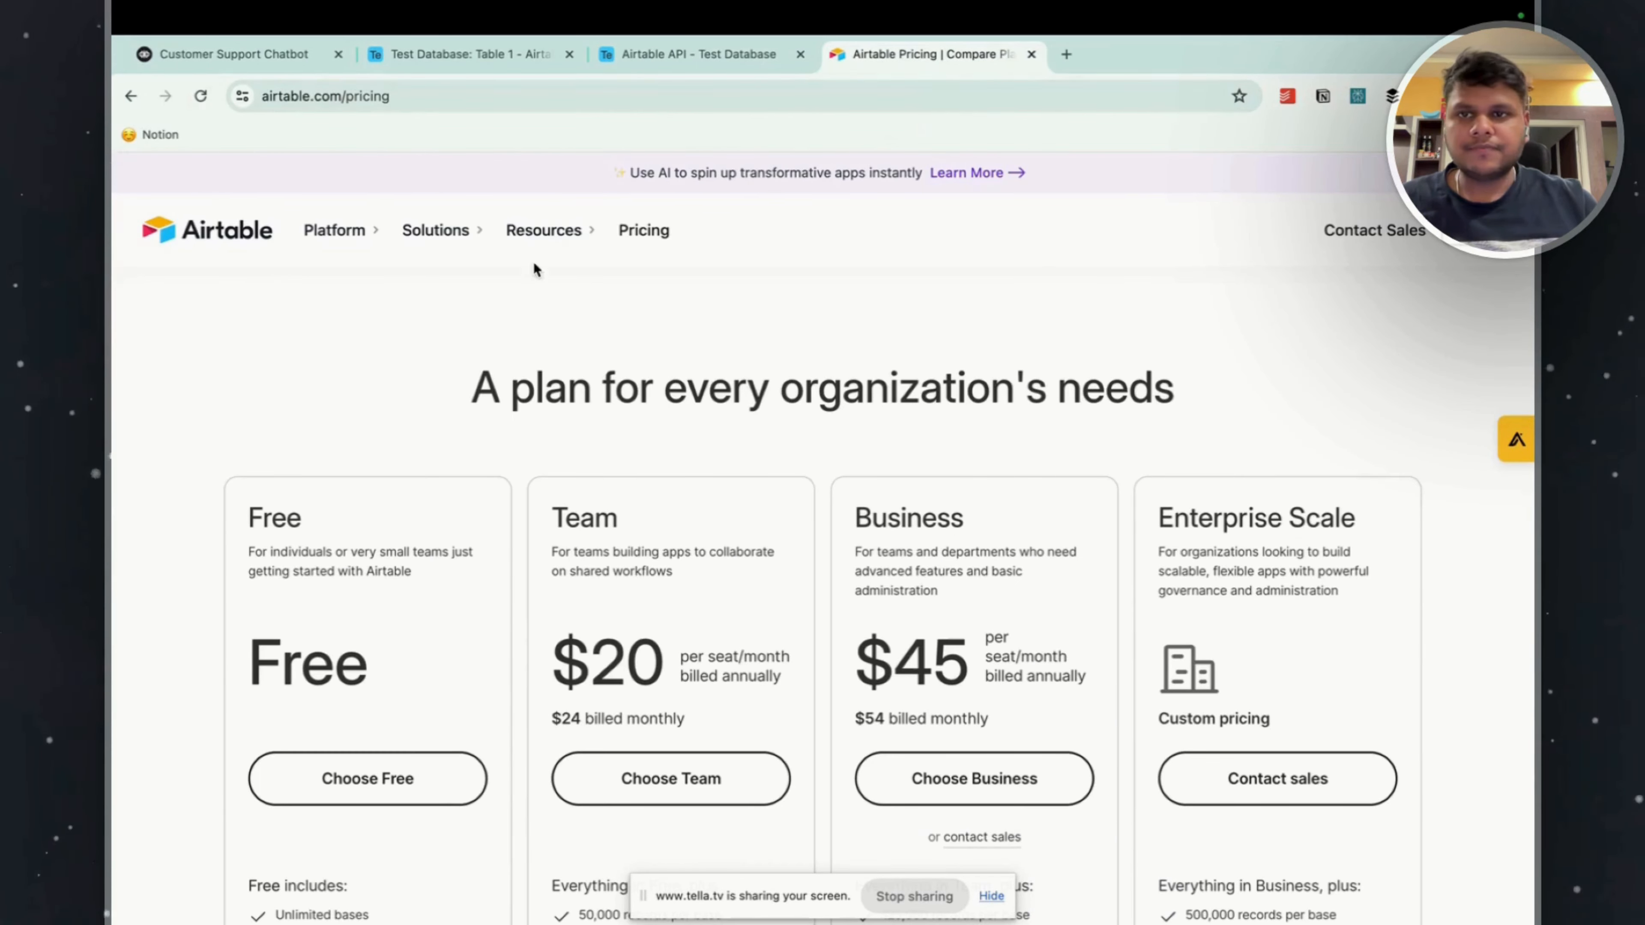
# Open Airtable's personal access tokens page and start a new token named Test_API_Token.
pyautogui.click(193, 235)
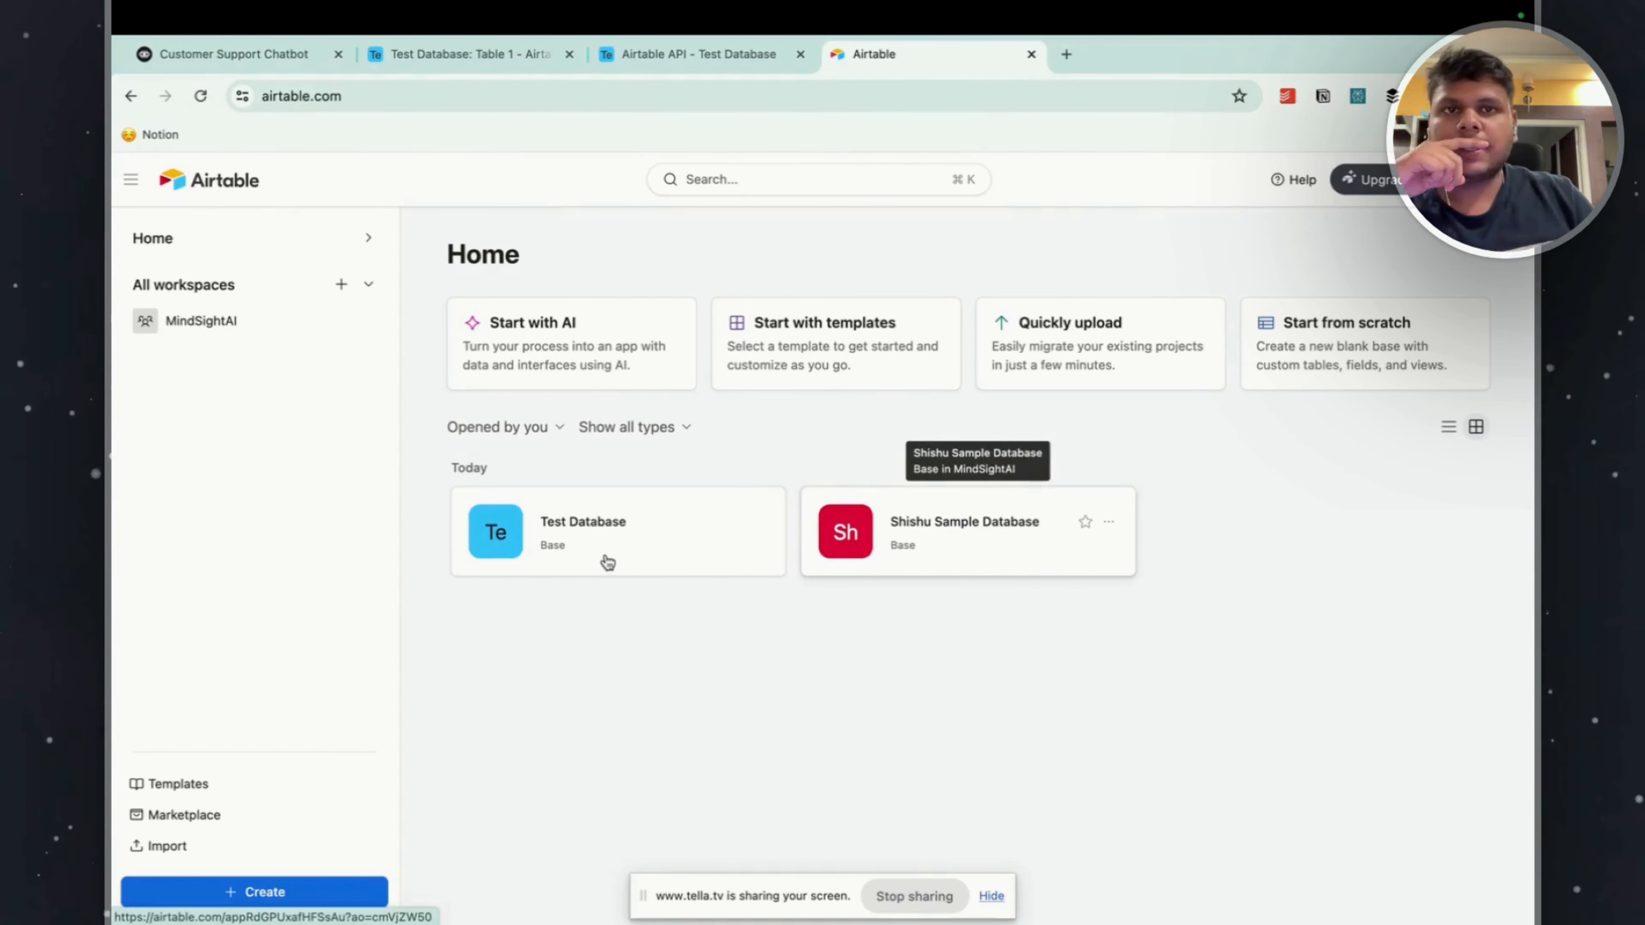
pyautogui.click(676, 556)
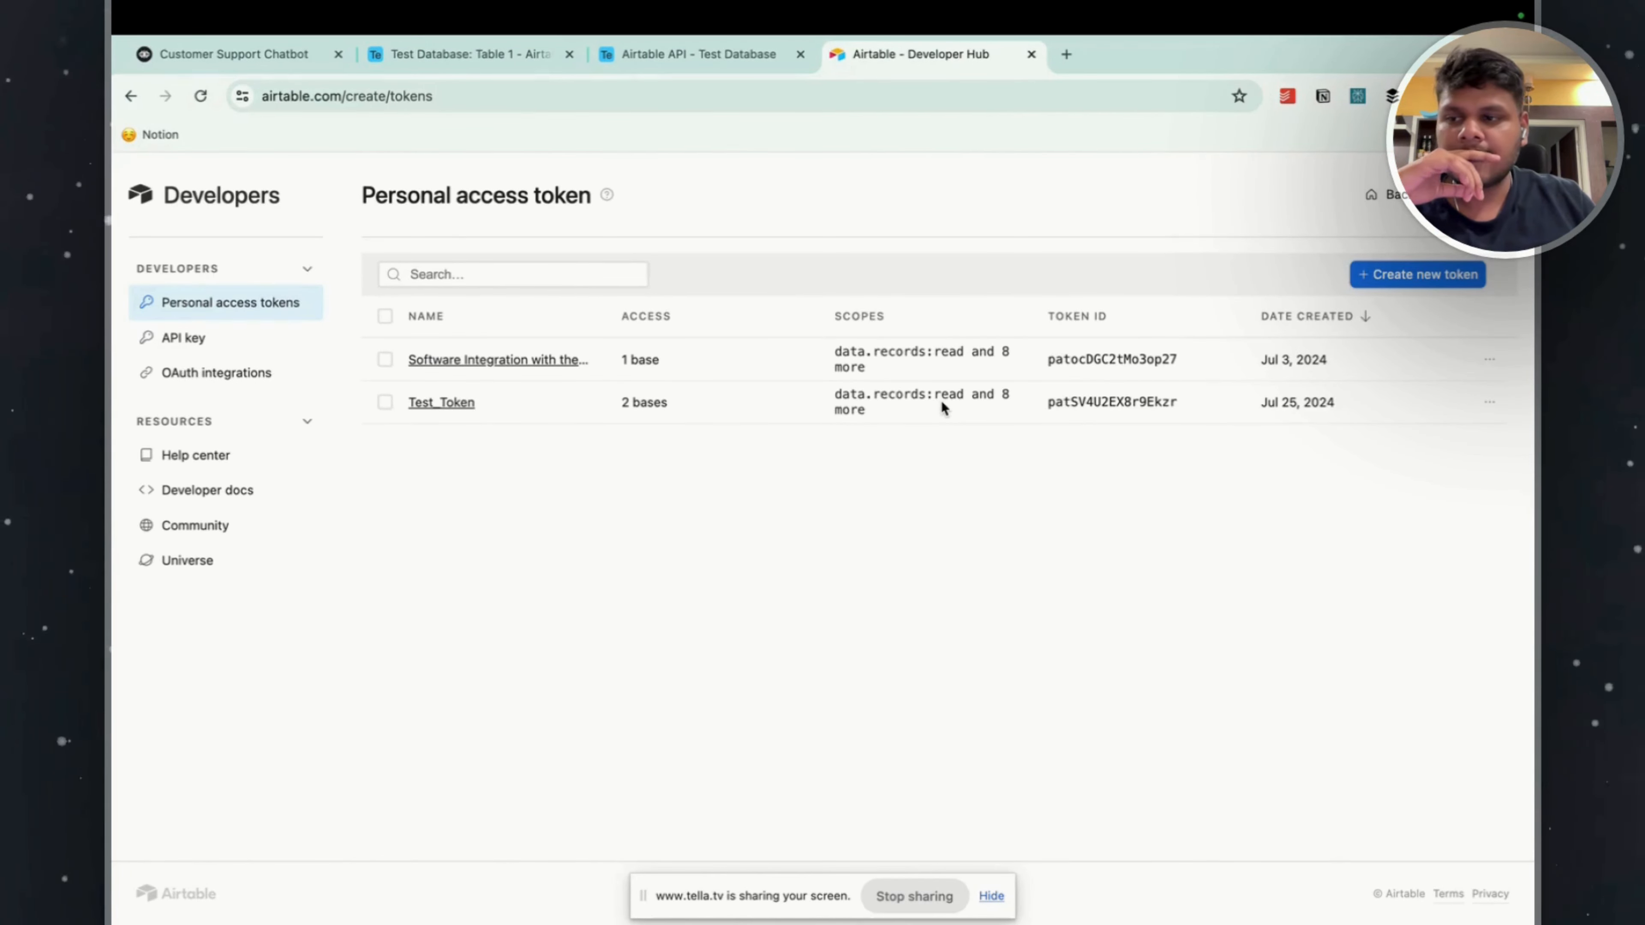
pyautogui.click(1366, 274)
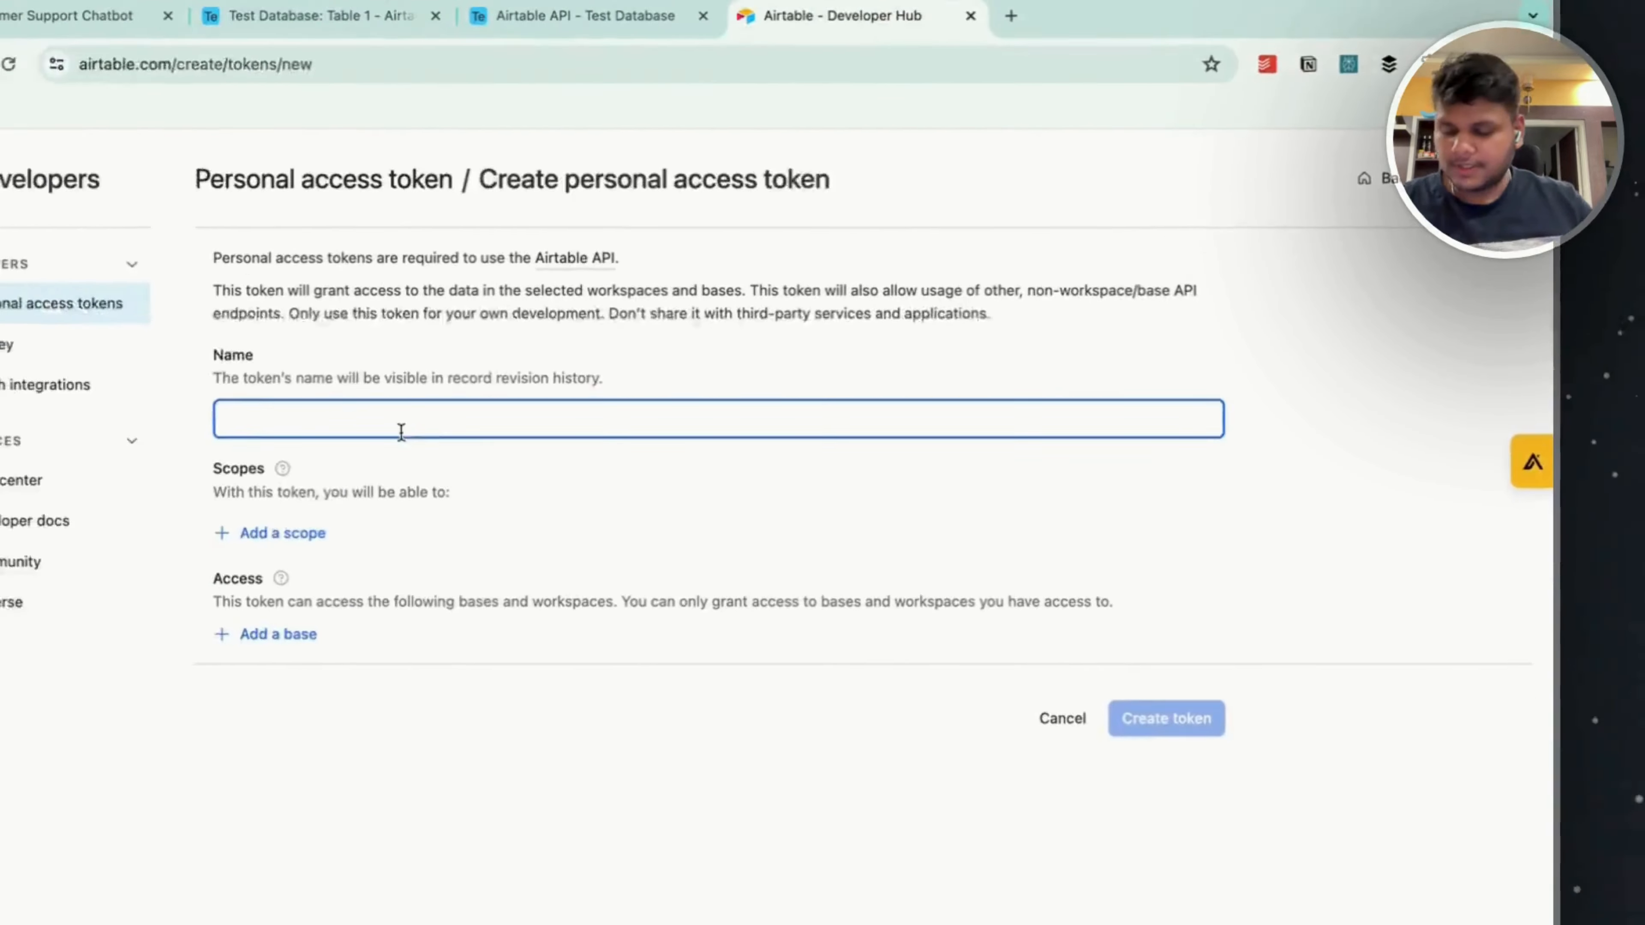
pyautogui.write('Test_T')
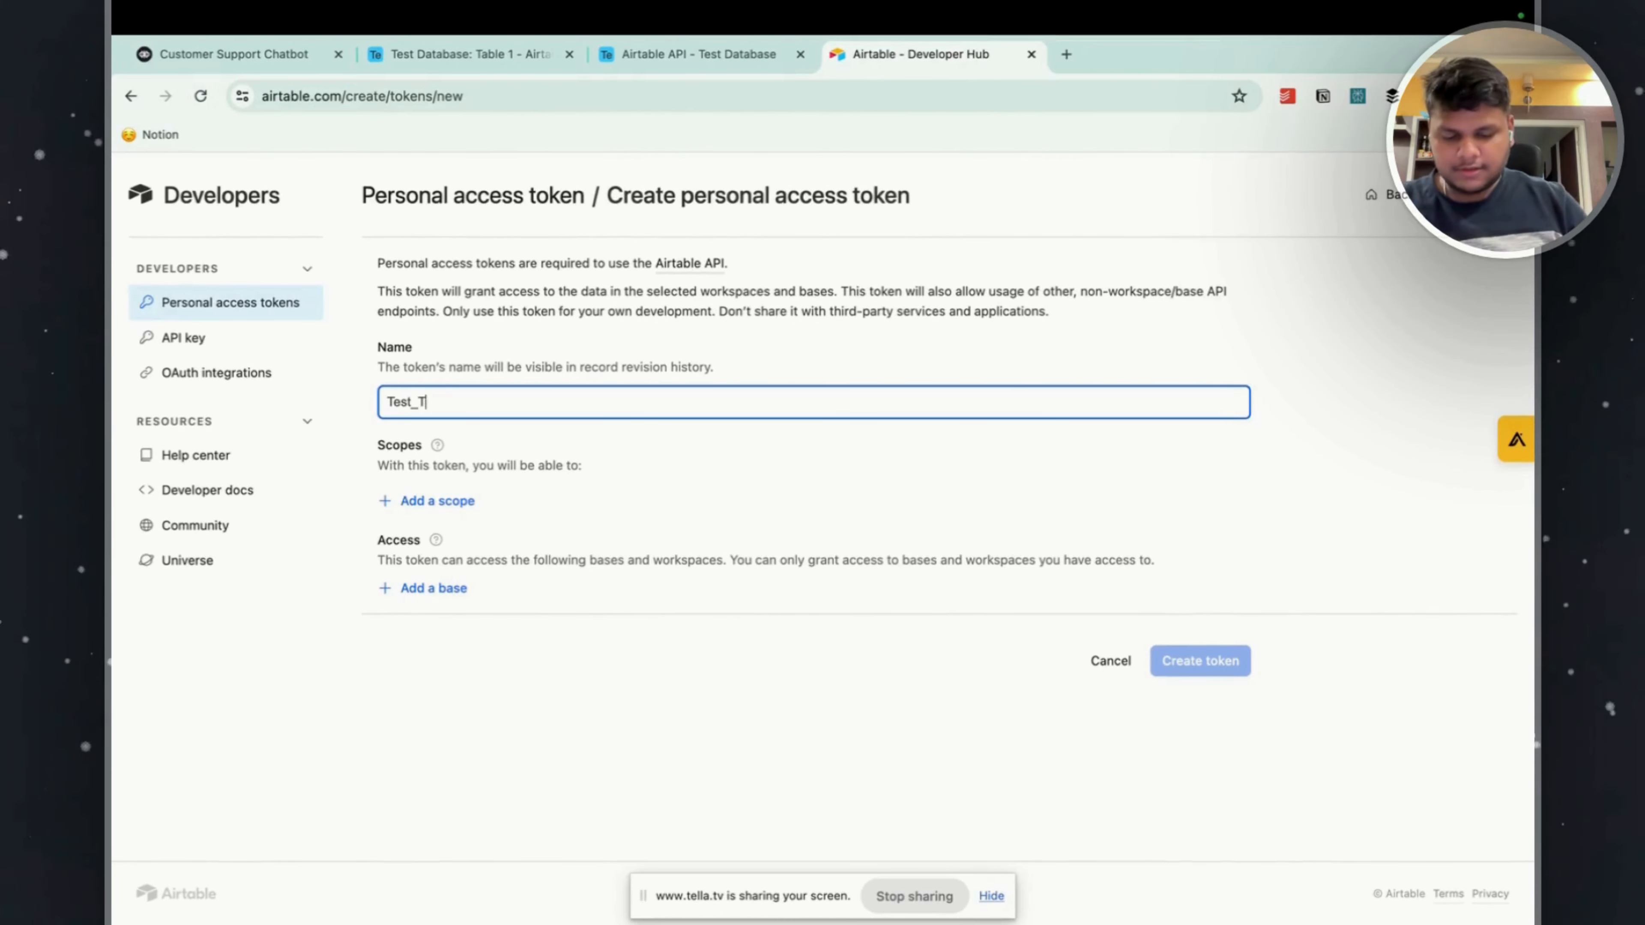
pyautogui.write('okenm')
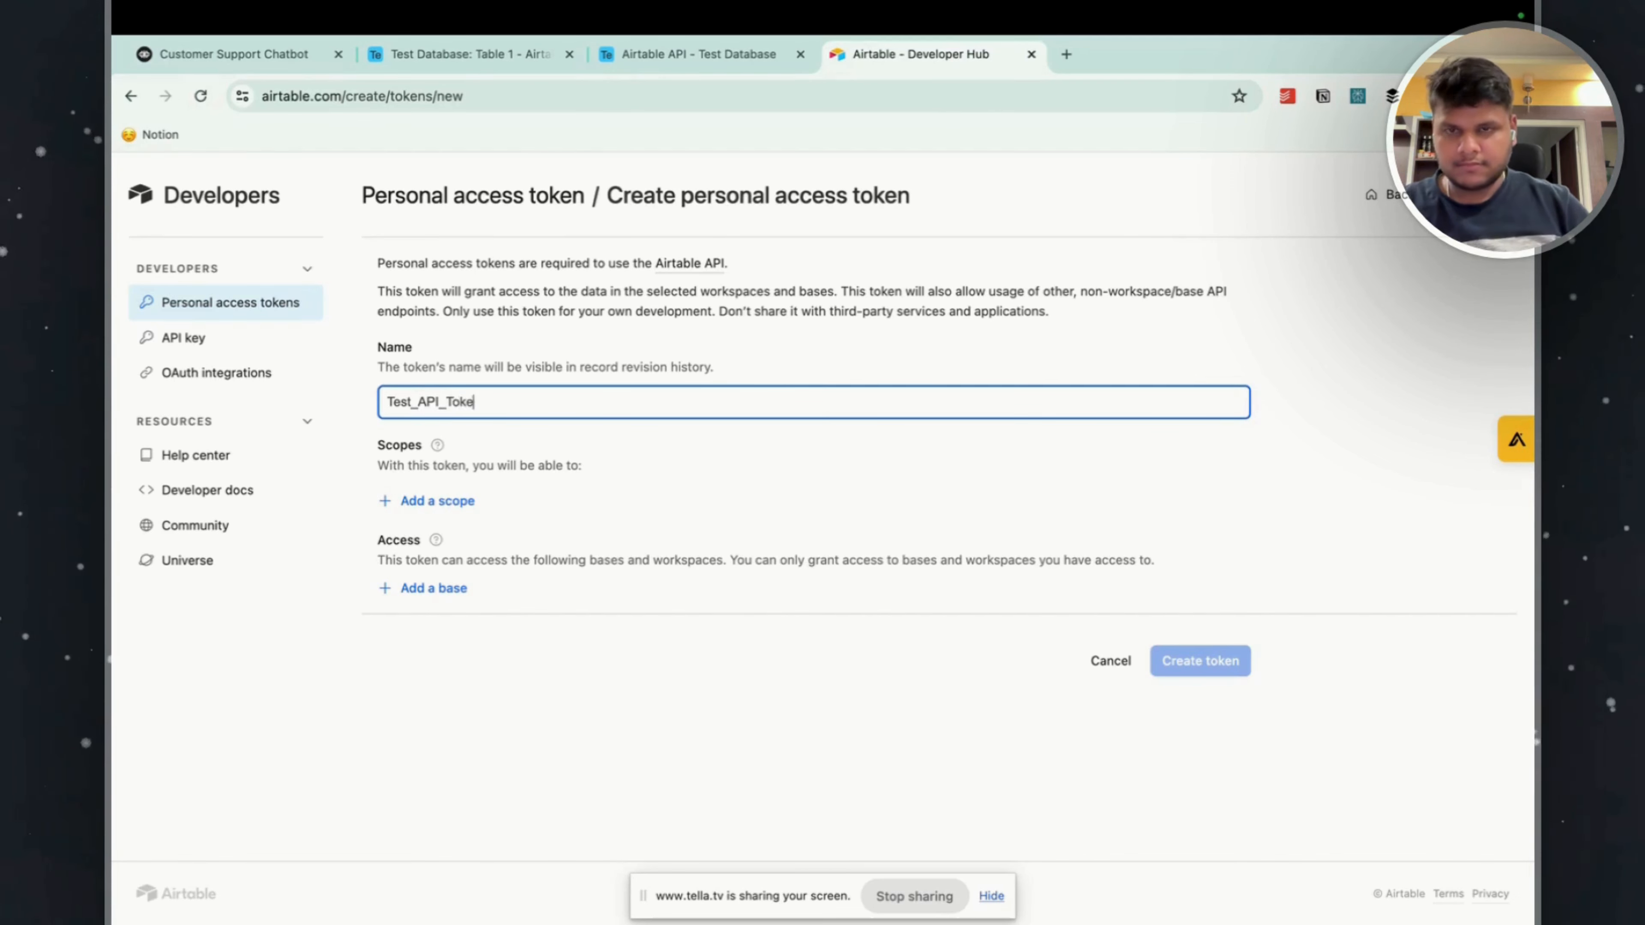
pyautogui.write('n')
# Give the new token the scopes data.records:read, data.records:write, data.recordComments:read and data.recordComments:write.
pyautogui.click(438, 501)
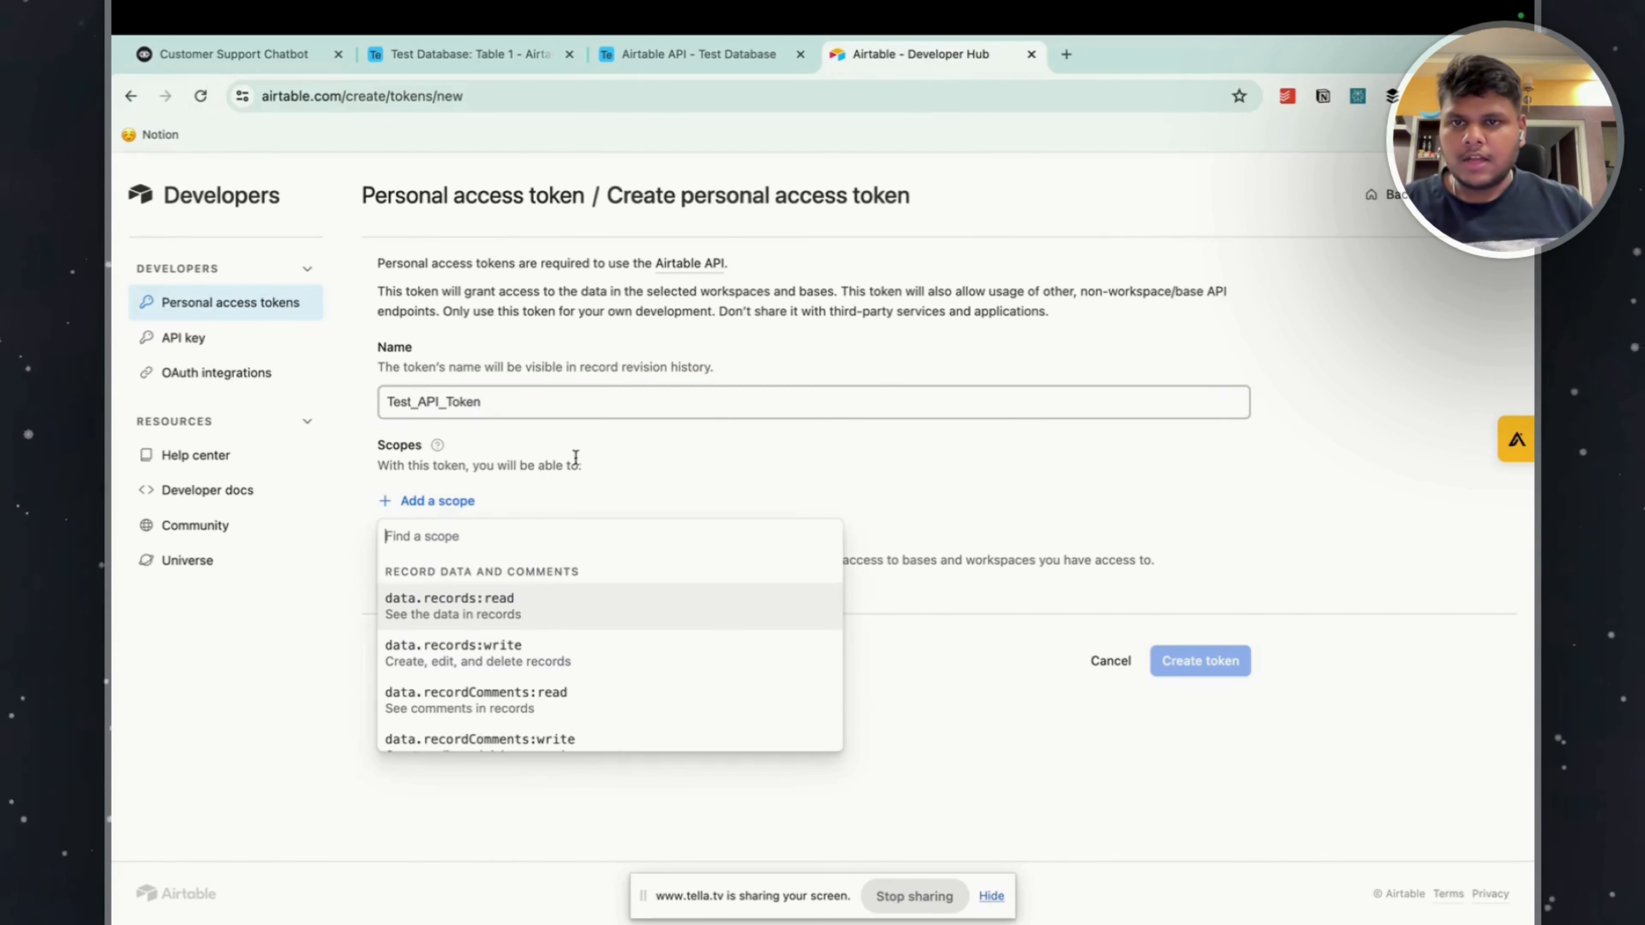
pyautogui.click(480, 609)
pyautogui.click(444, 548)
pyautogui.click(453, 648)
pyautogui.click(447, 586)
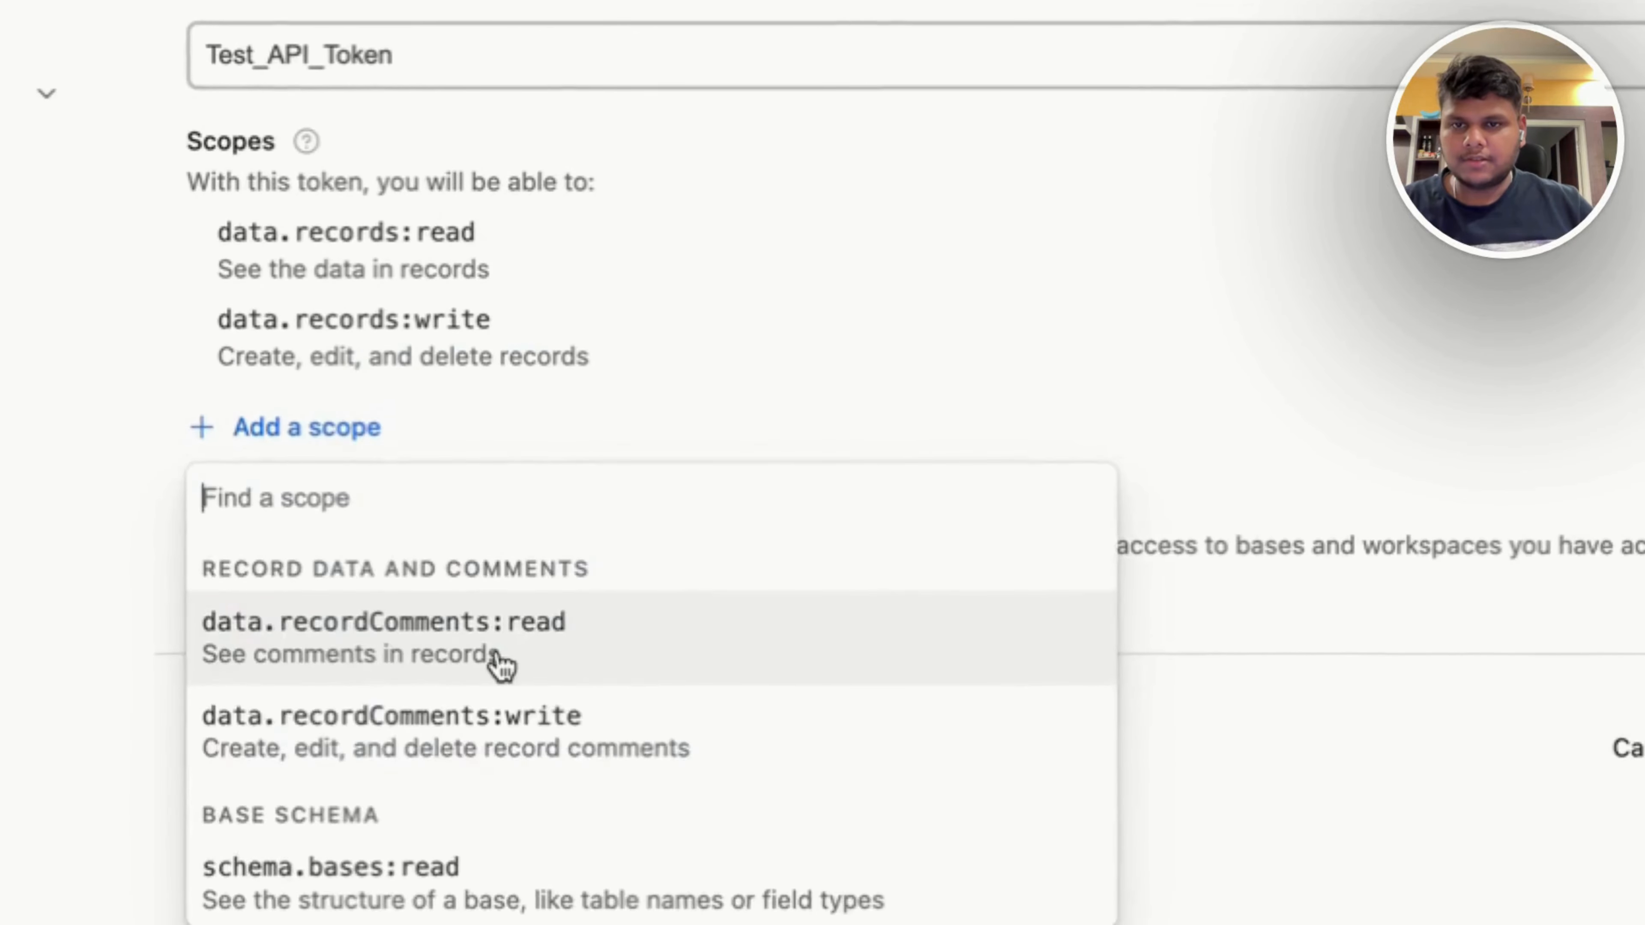
pyautogui.click(502, 664)
pyautogui.click(330, 512)
pyautogui.click(349, 735)
# Add the scopes schema.bases:read, schema.bases:write, block:manage, webhook:manage and user.email:read to the token.
pyautogui.click(304, 600)
pyautogui.scroll(-1, 309, 350)
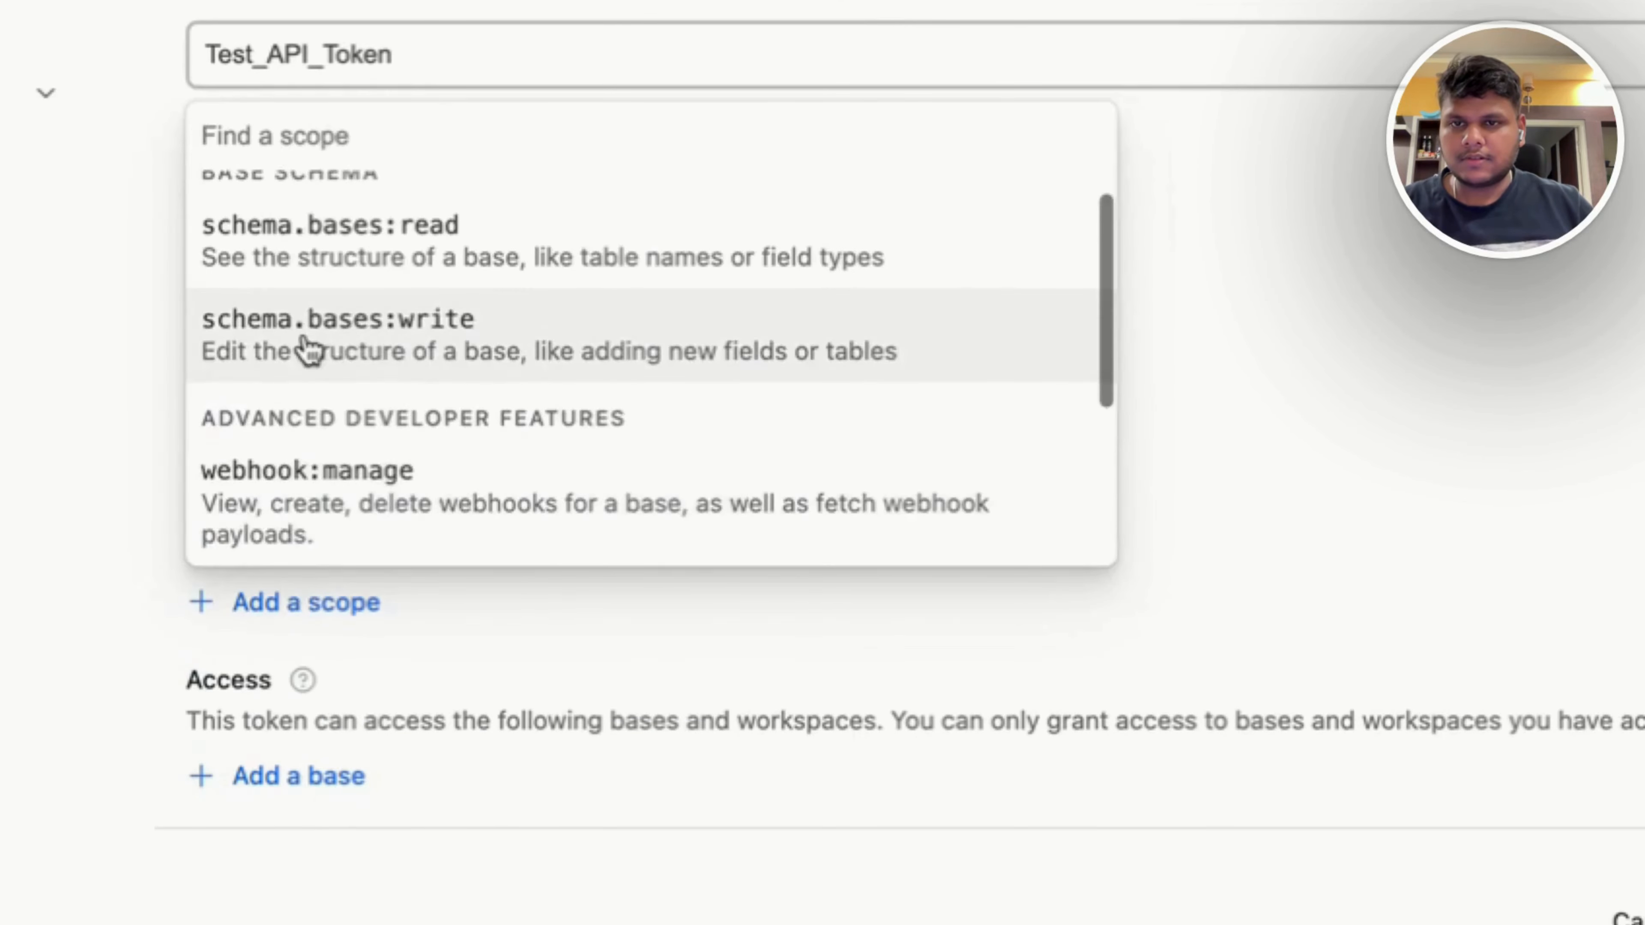
pyautogui.click(310, 350)
pyautogui.click(319, 709)
pyautogui.click(393, 389)
pyautogui.click(404, 763)
pyautogui.click(496, 636)
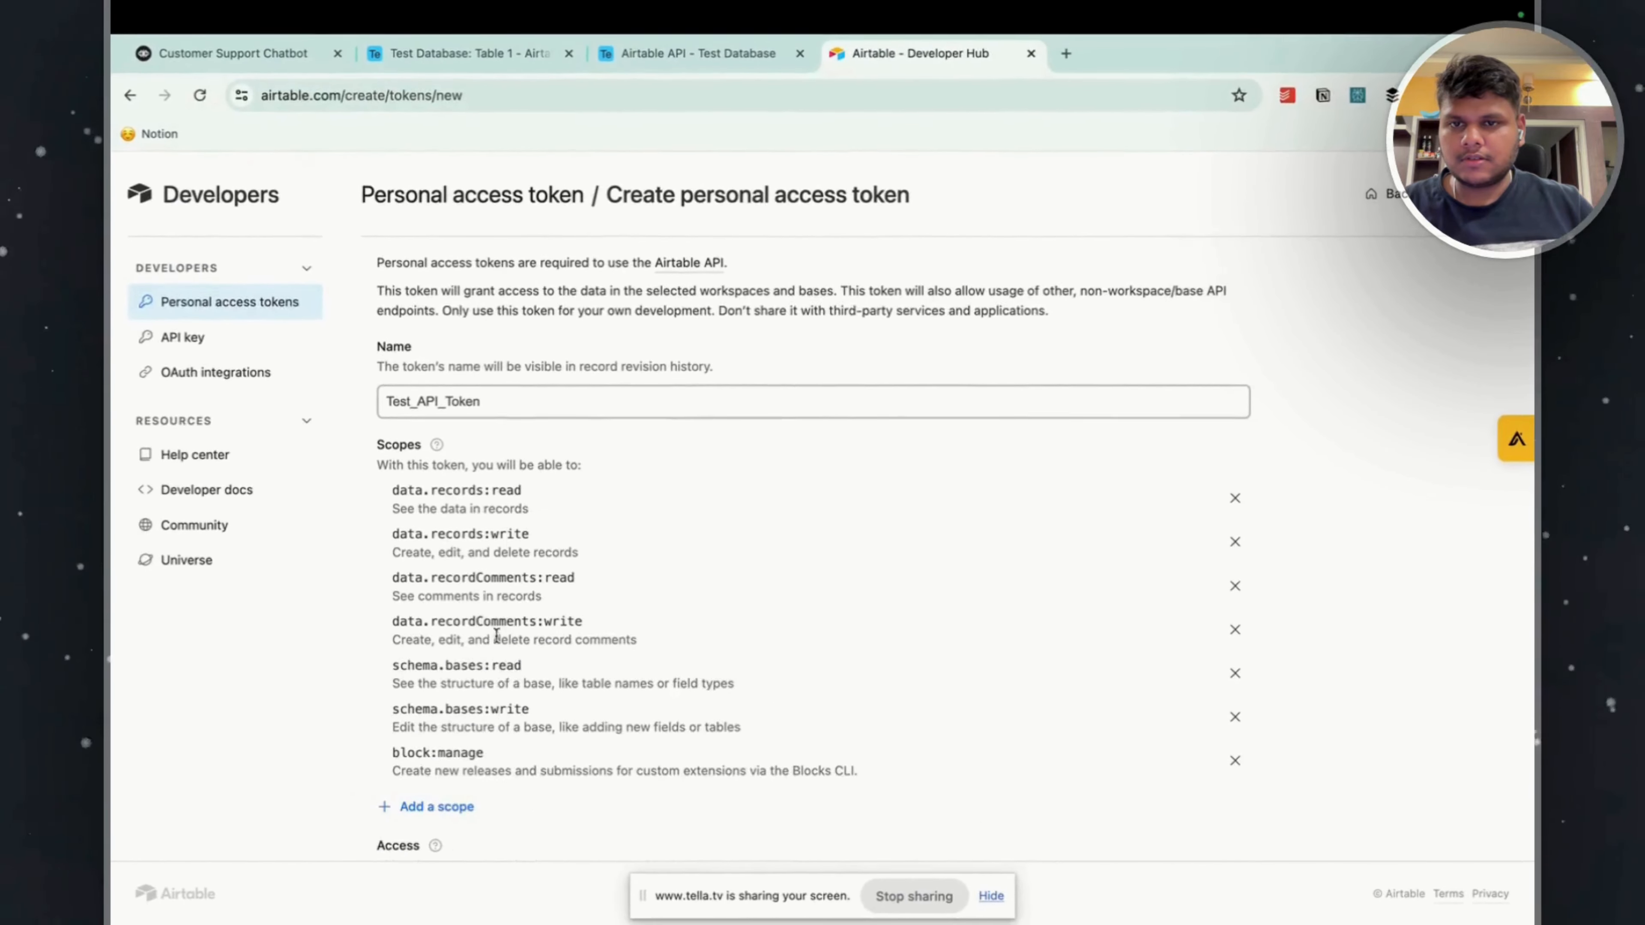
pyautogui.click(438, 806)
pyautogui.click(440, 781)
pyautogui.click(433, 852)
pyautogui.click(453, 797)
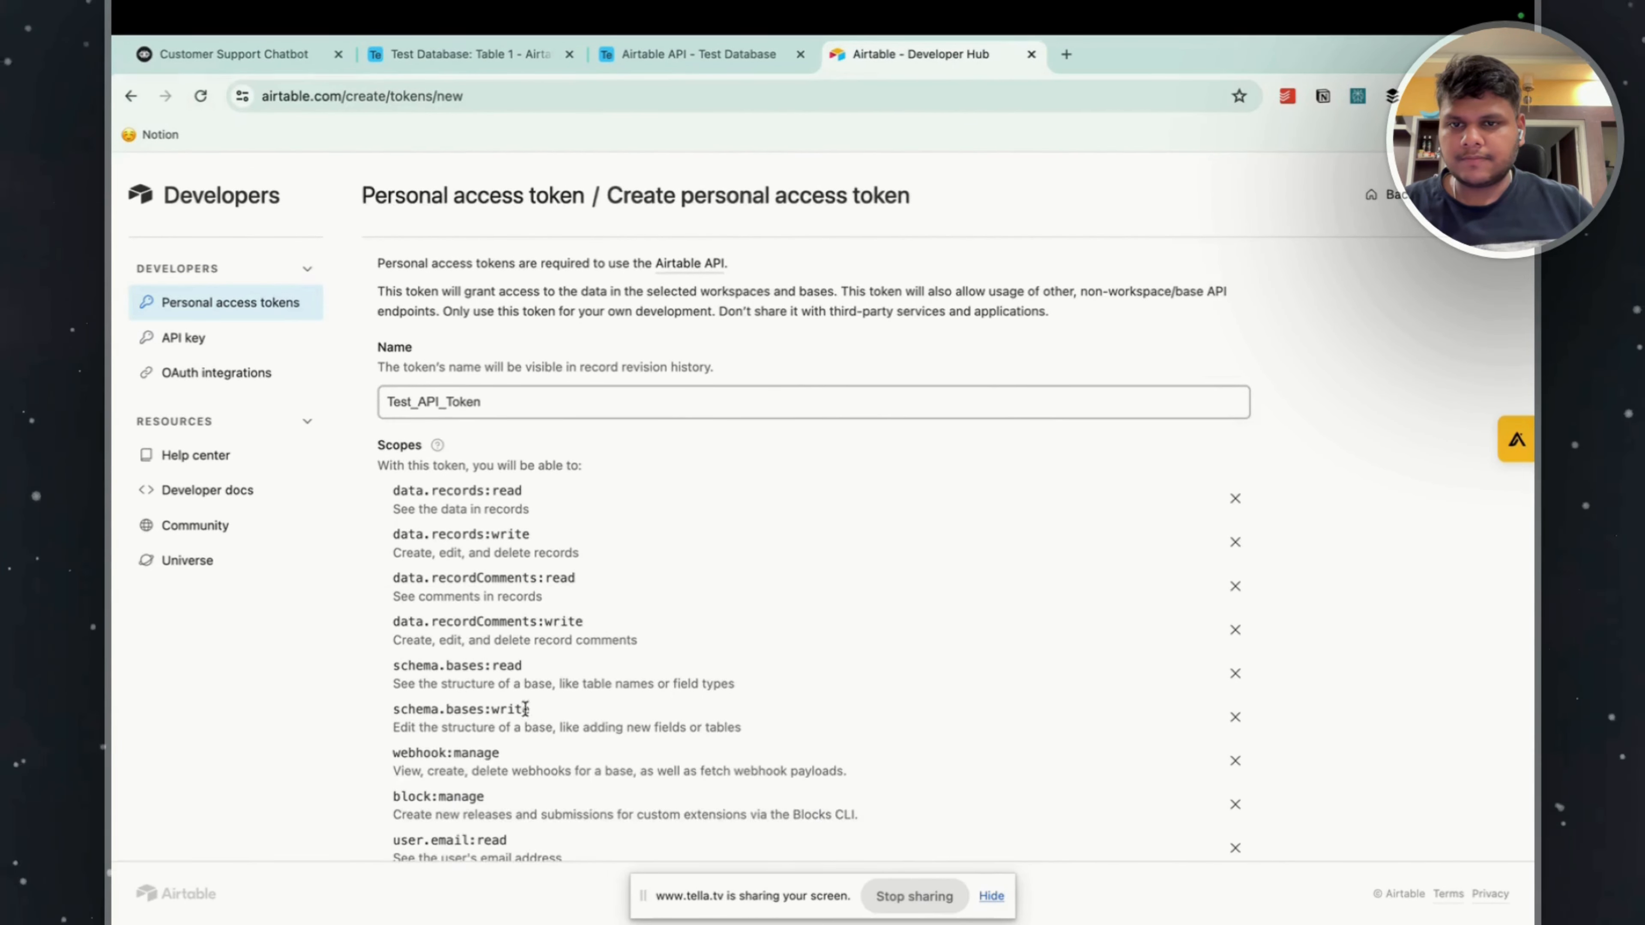
# Grant the token access to Test Database and the other sample database in the MindSightAI workspace.
pyautogui.scroll(-4, 526, 709)
pyautogui.click(447, 727)
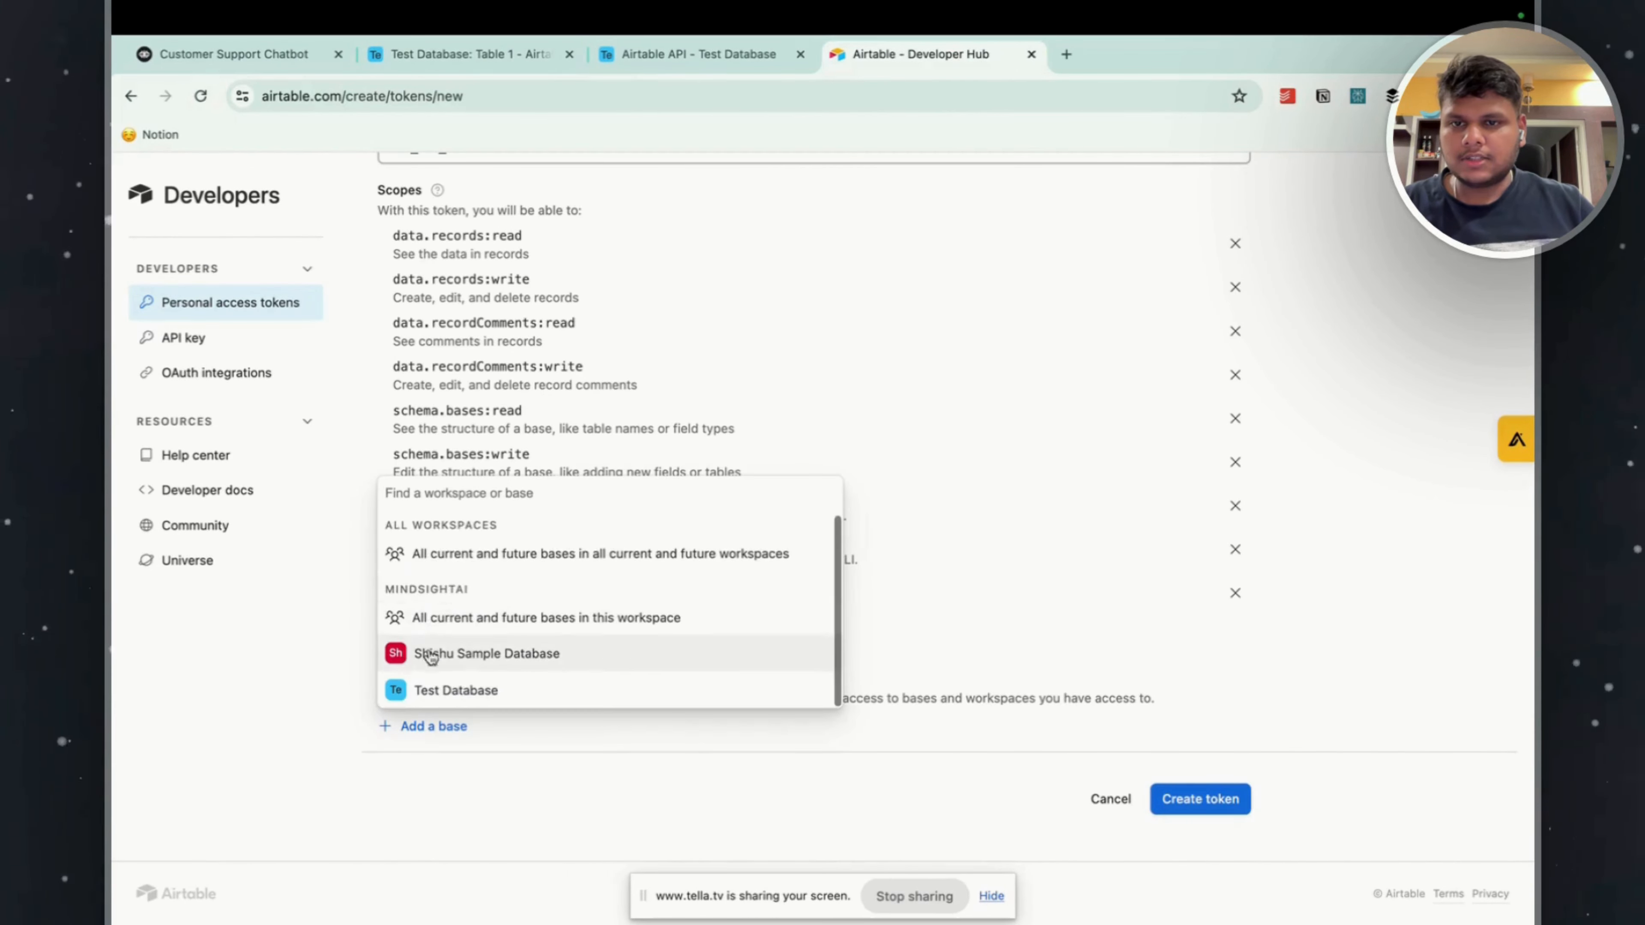
pyautogui.click(430, 690)
pyautogui.click(444, 789)
pyautogui.click(453, 749)
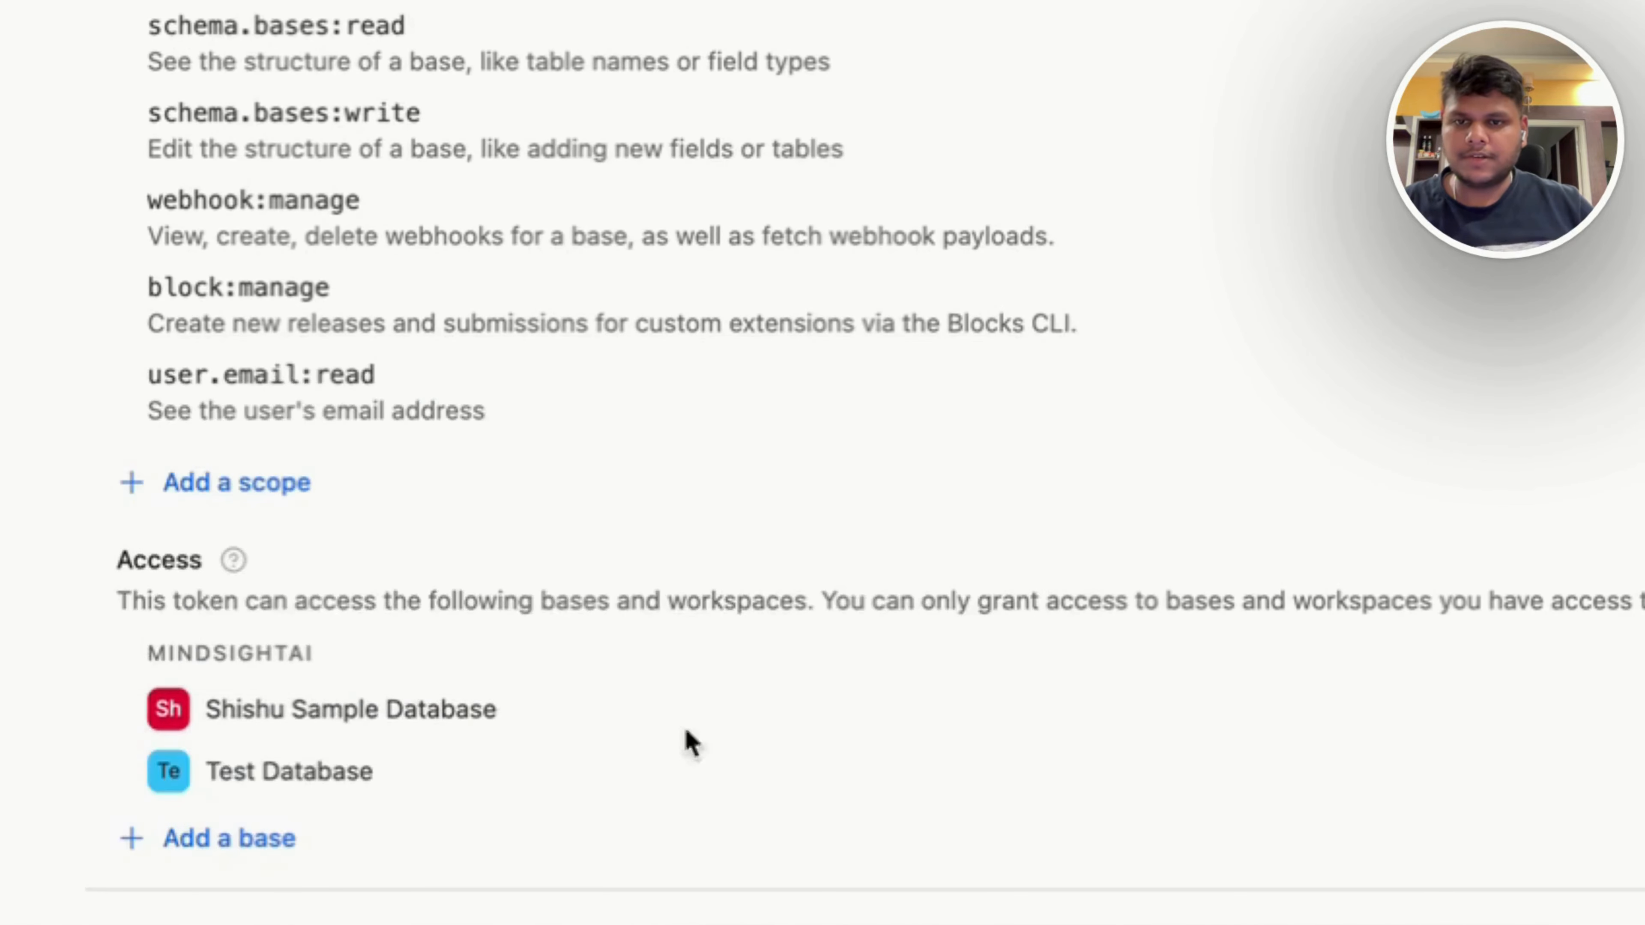
# Create the personal access token and copy its value.
pyautogui.scroll(-3, 687, 742)
pyautogui.click(1475, 801)
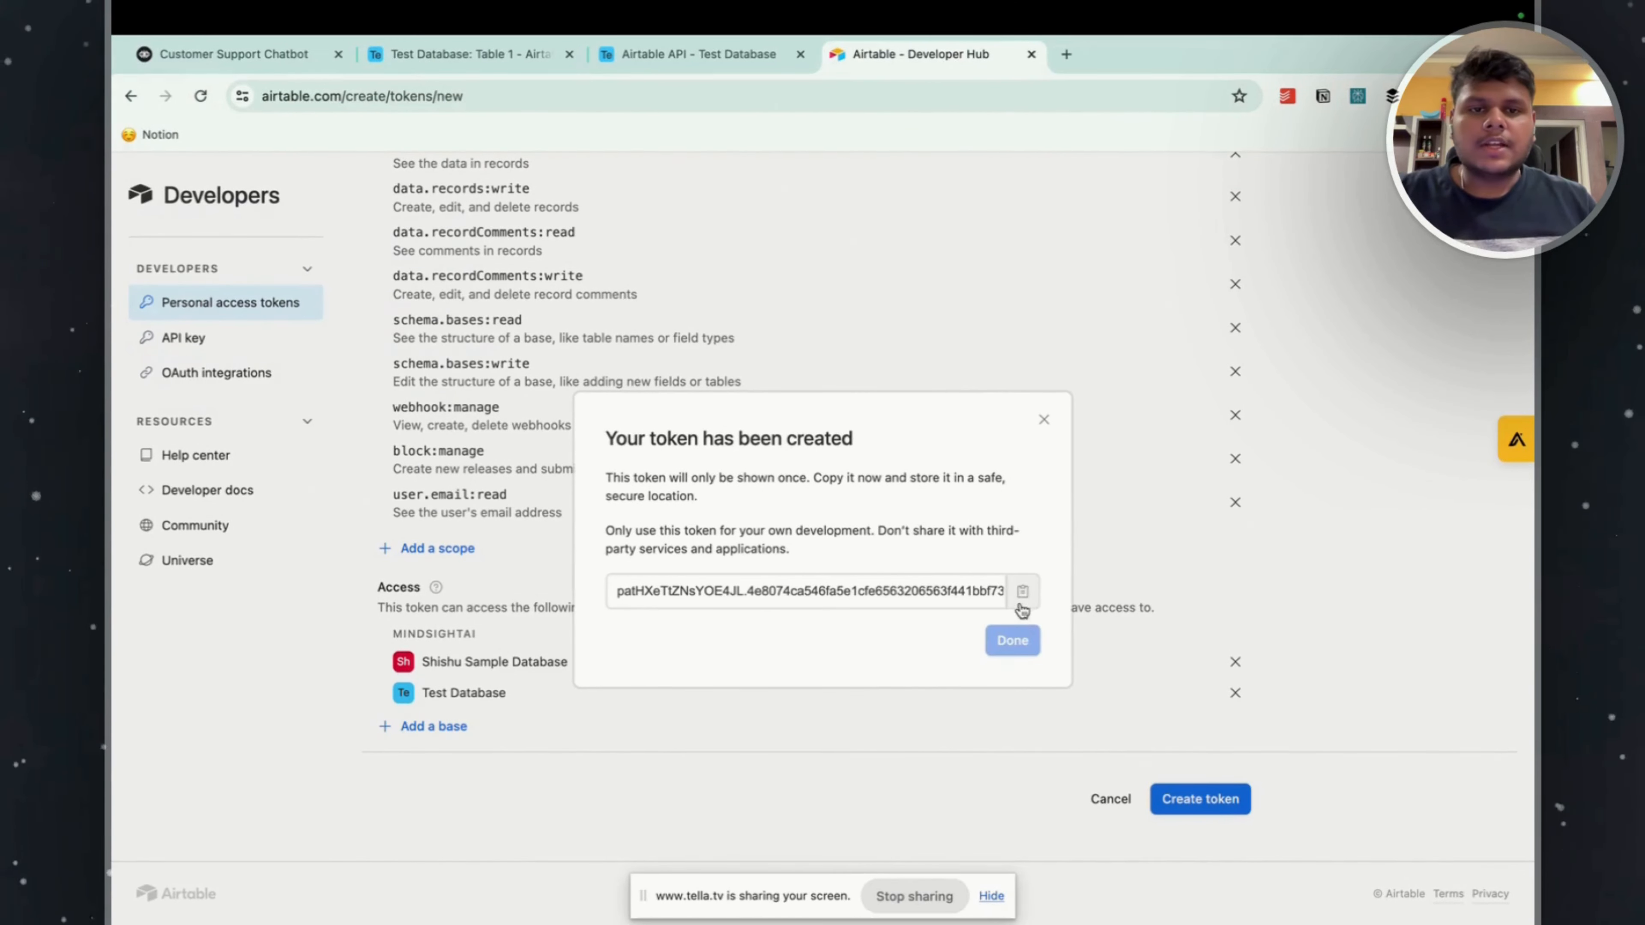
pyautogui.click(1022, 591)
# Switch back to the Voiceflow project and add an API step as a new block placed directly below New Block 9.
pyautogui.click(298, 54)
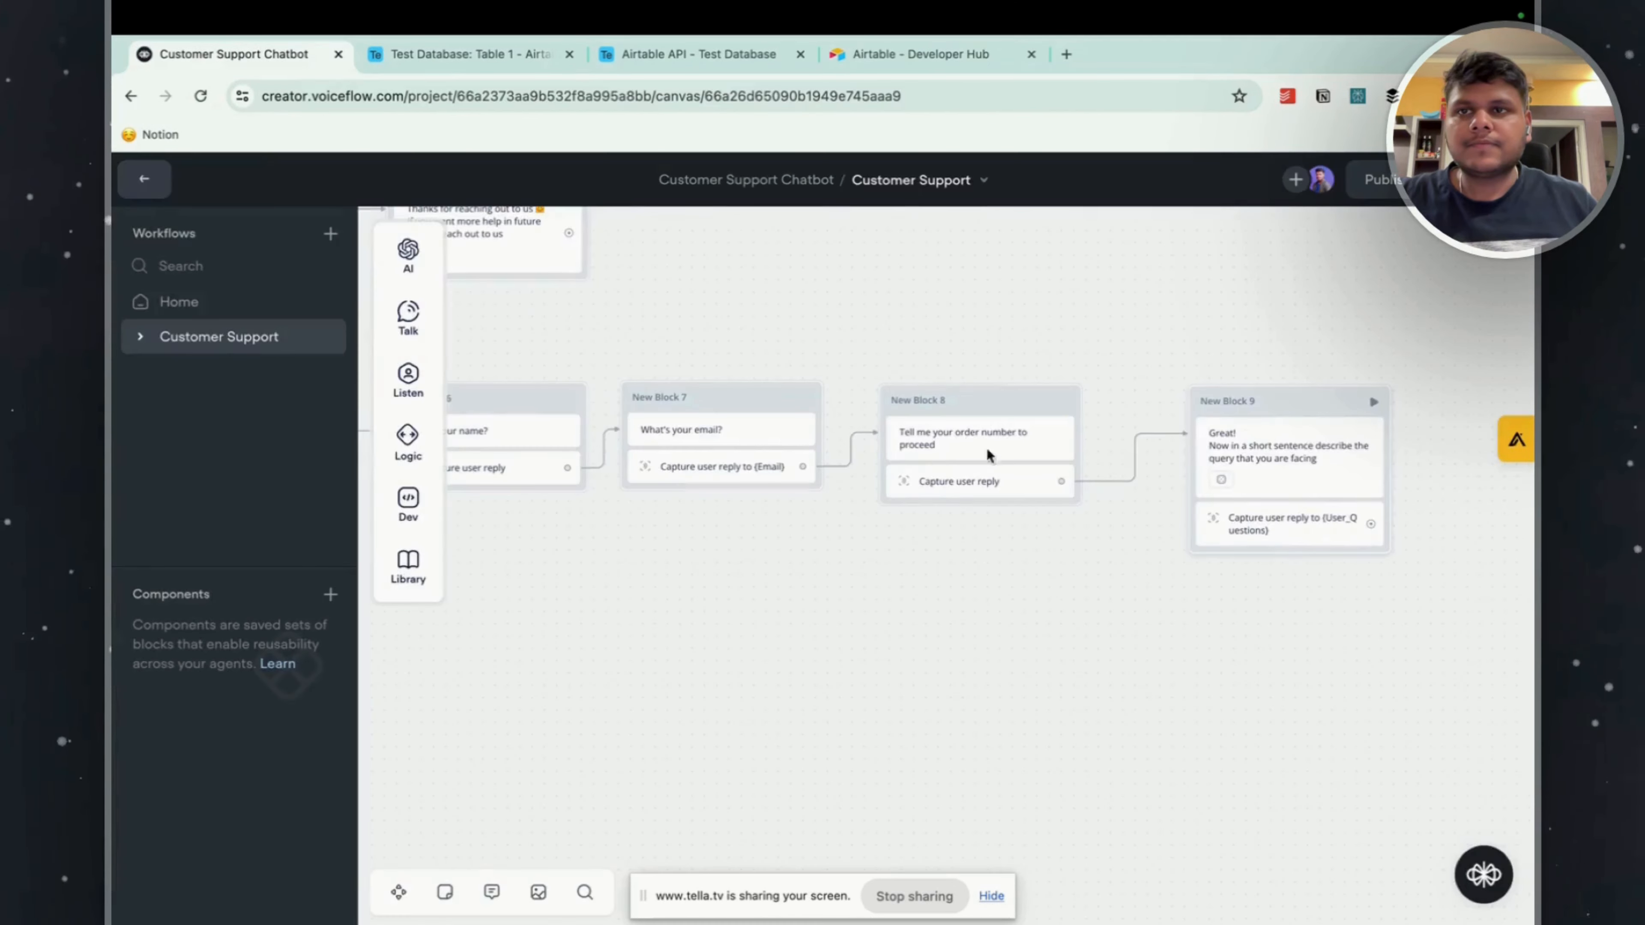
pyautogui.moveTo(412, 500)
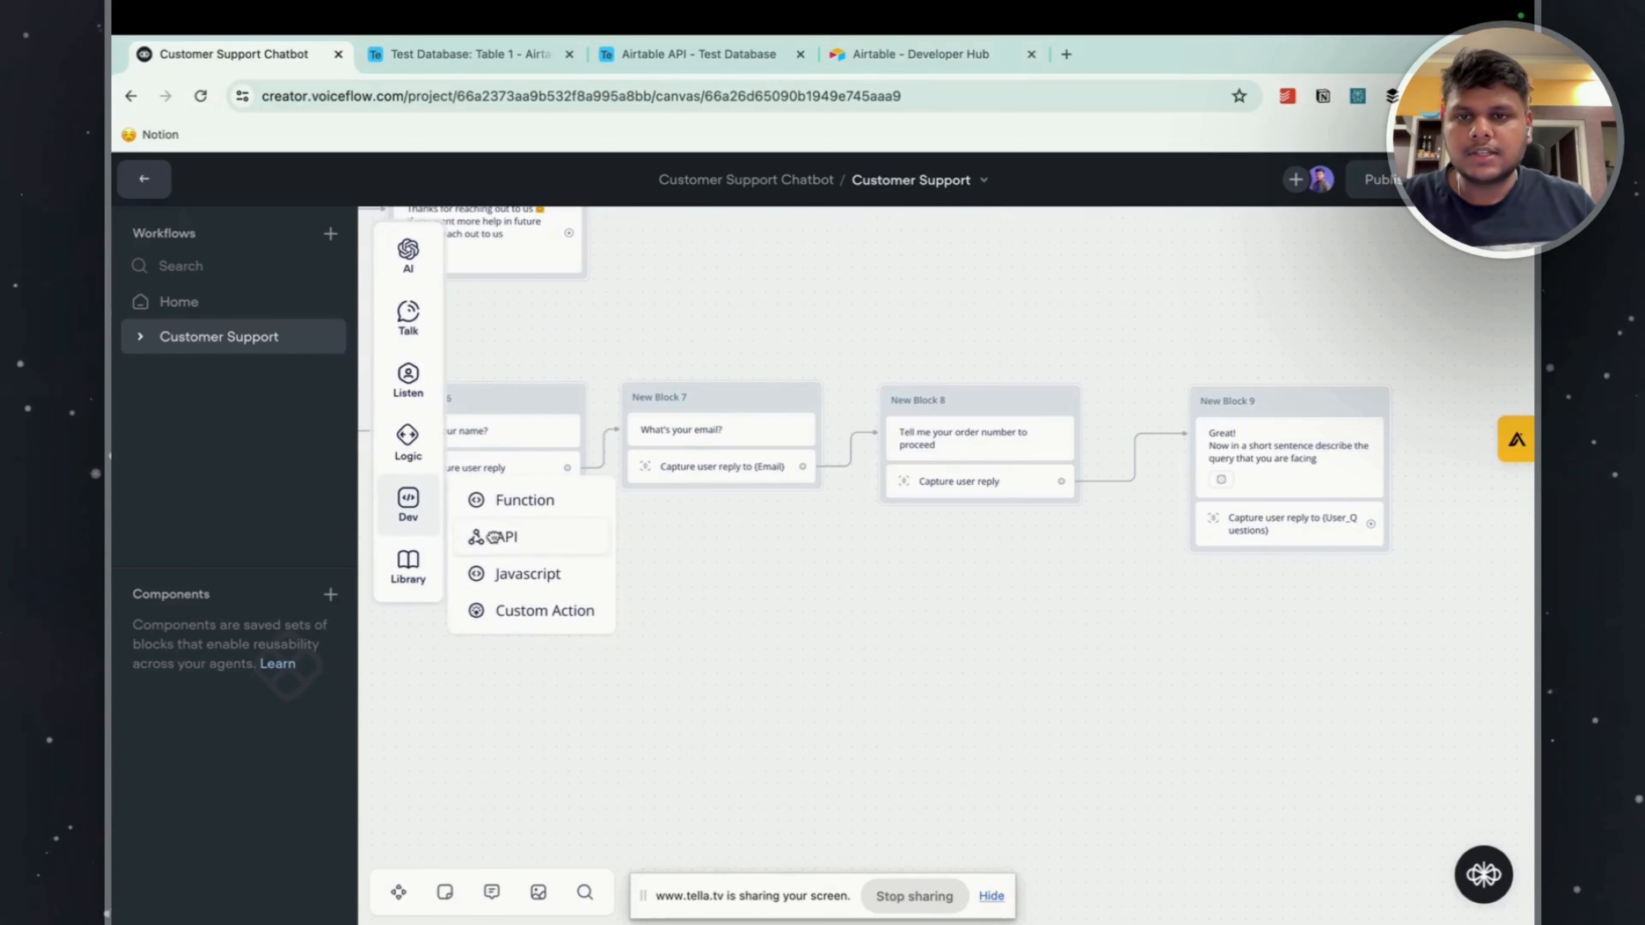
pyautogui.moveTo(518, 536); pyautogui.dragTo(1253, 645)
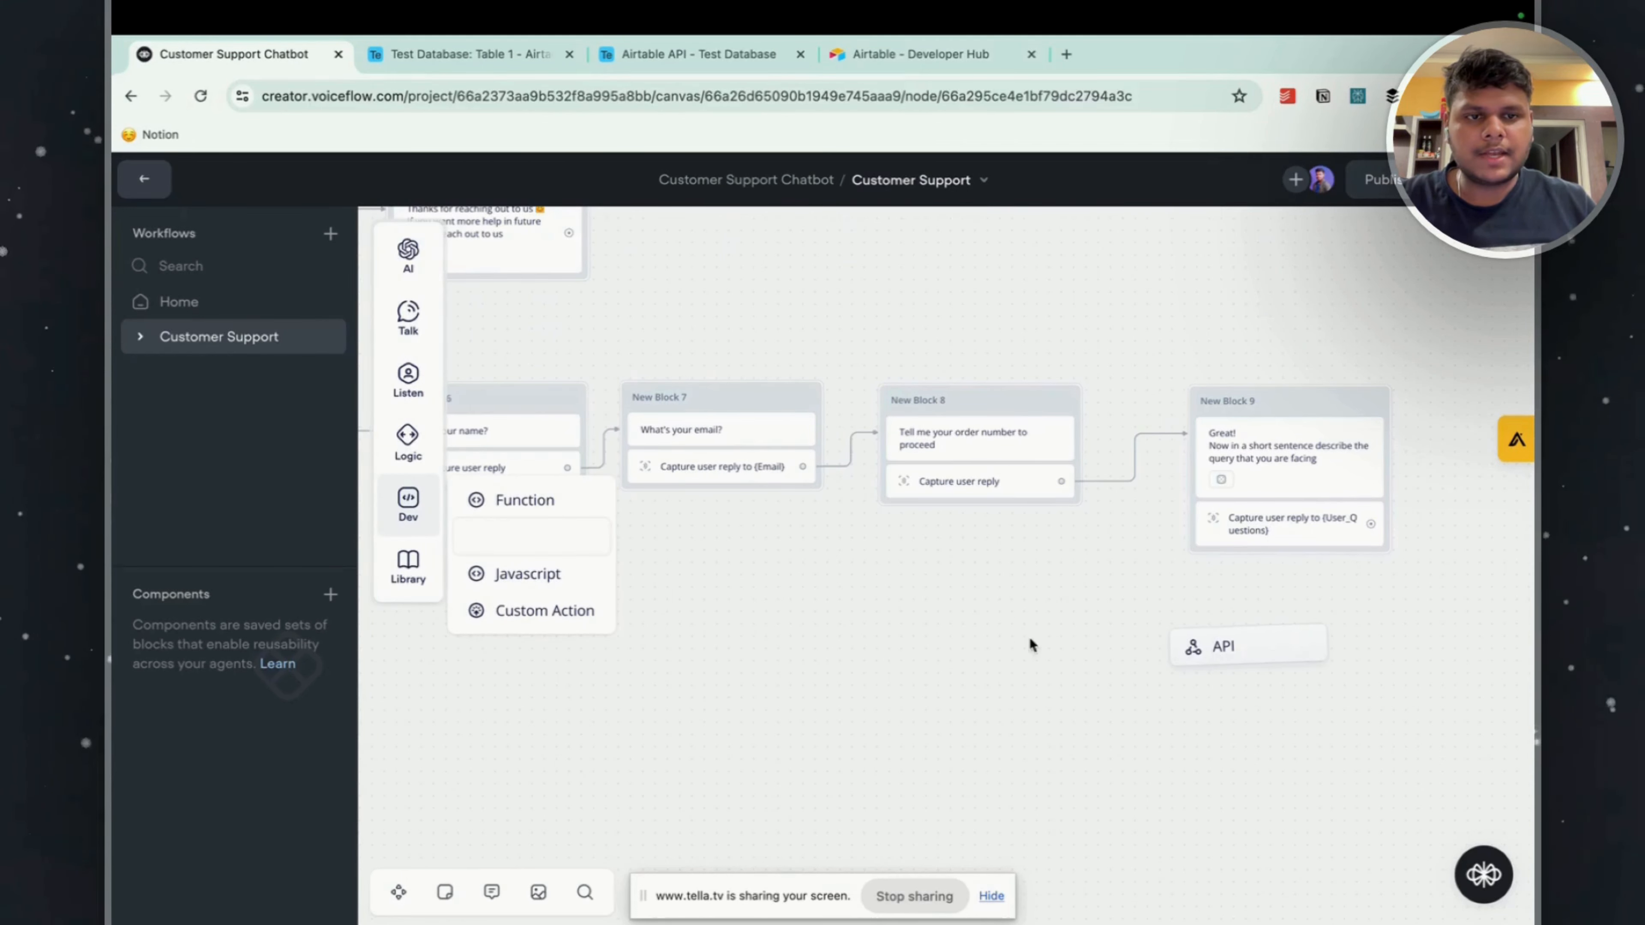
pyautogui.hscroll(5, 881, 580)
pyautogui.click(982, 609)
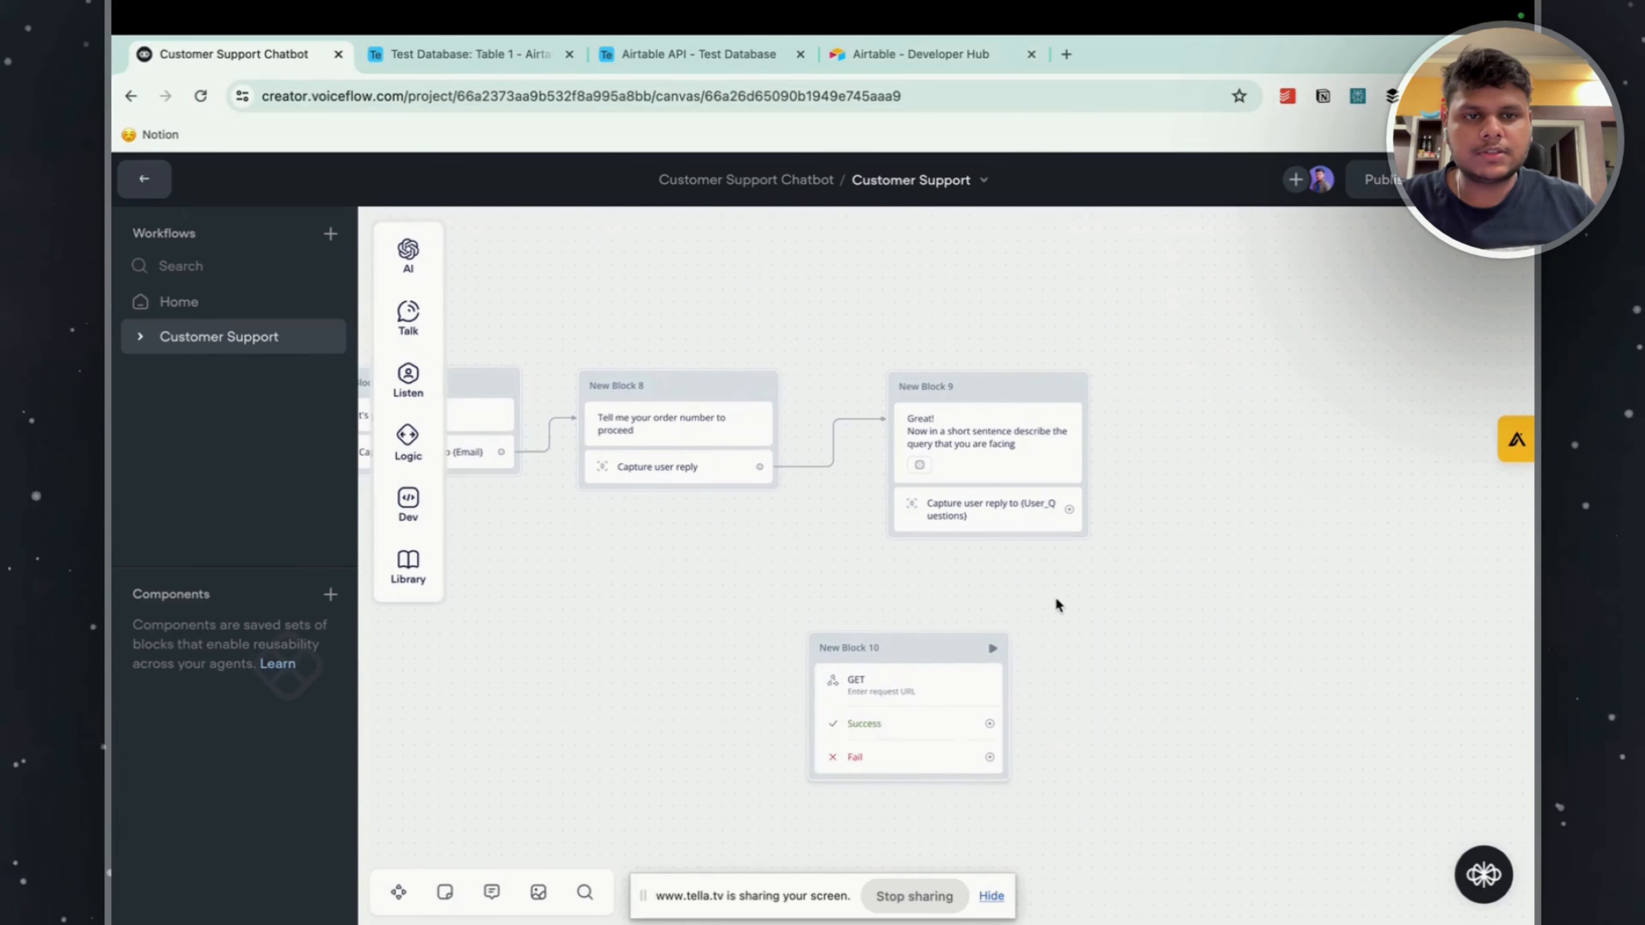
pyautogui.moveTo(986, 637); pyautogui.dragTo(1063, 592)
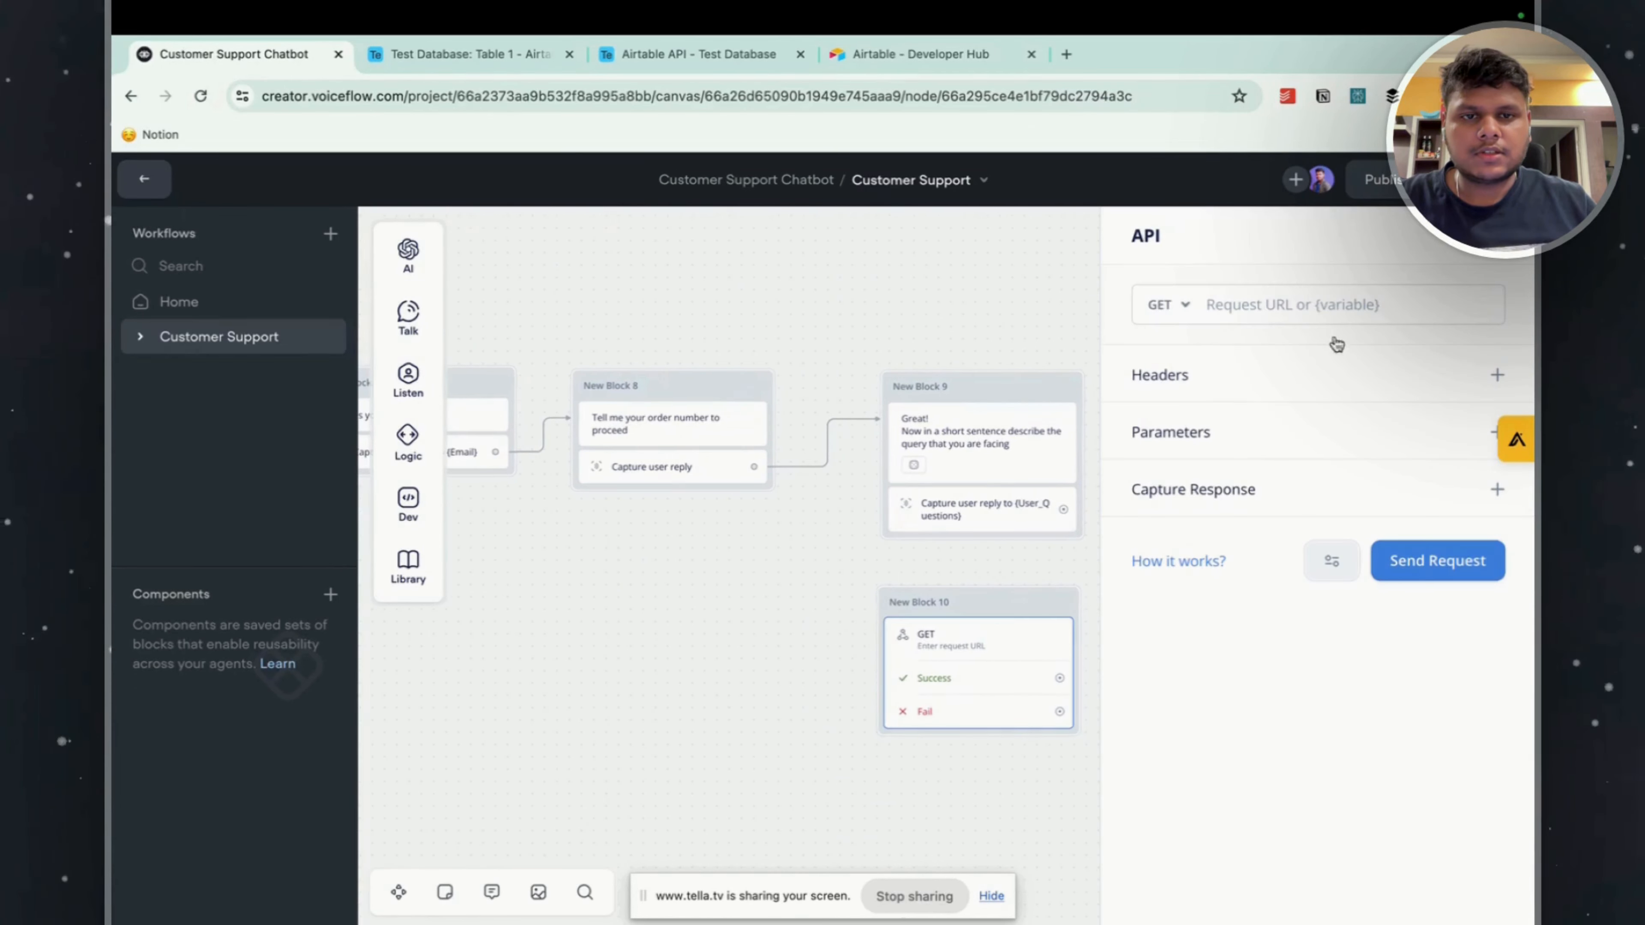
# Set the API step's method to POST and add a header with the copied access token as its value.
pyautogui.click(1177, 305)
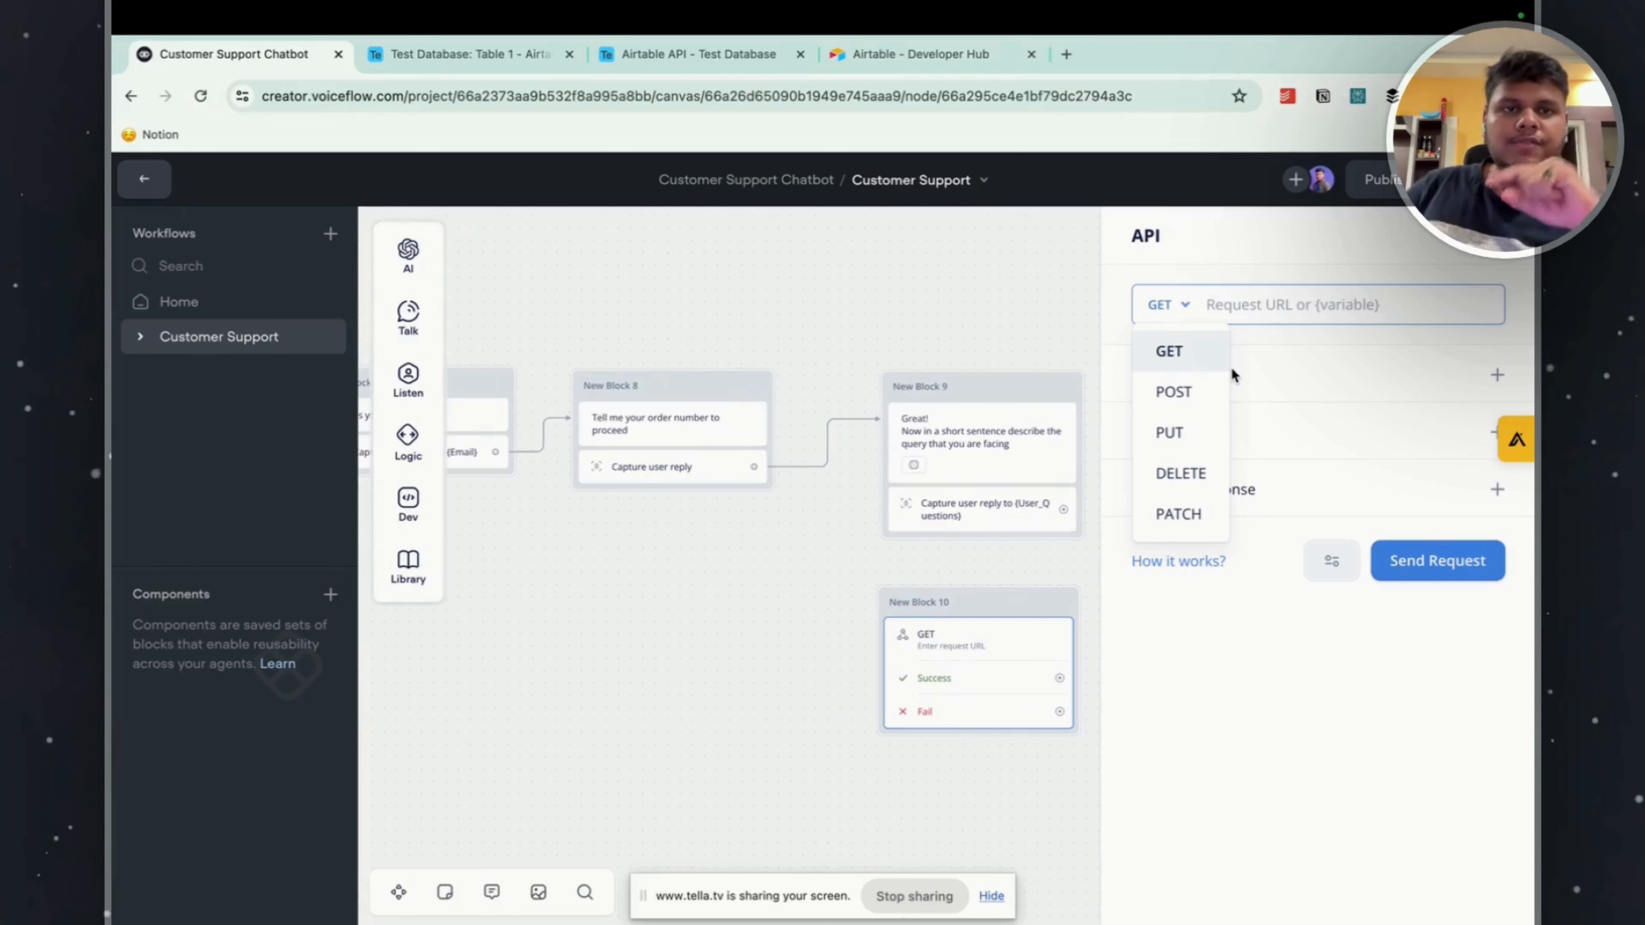
pyautogui.click(1173, 392)
pyautogui.click(1497, 374)
pyautogui.click(1217, 476)
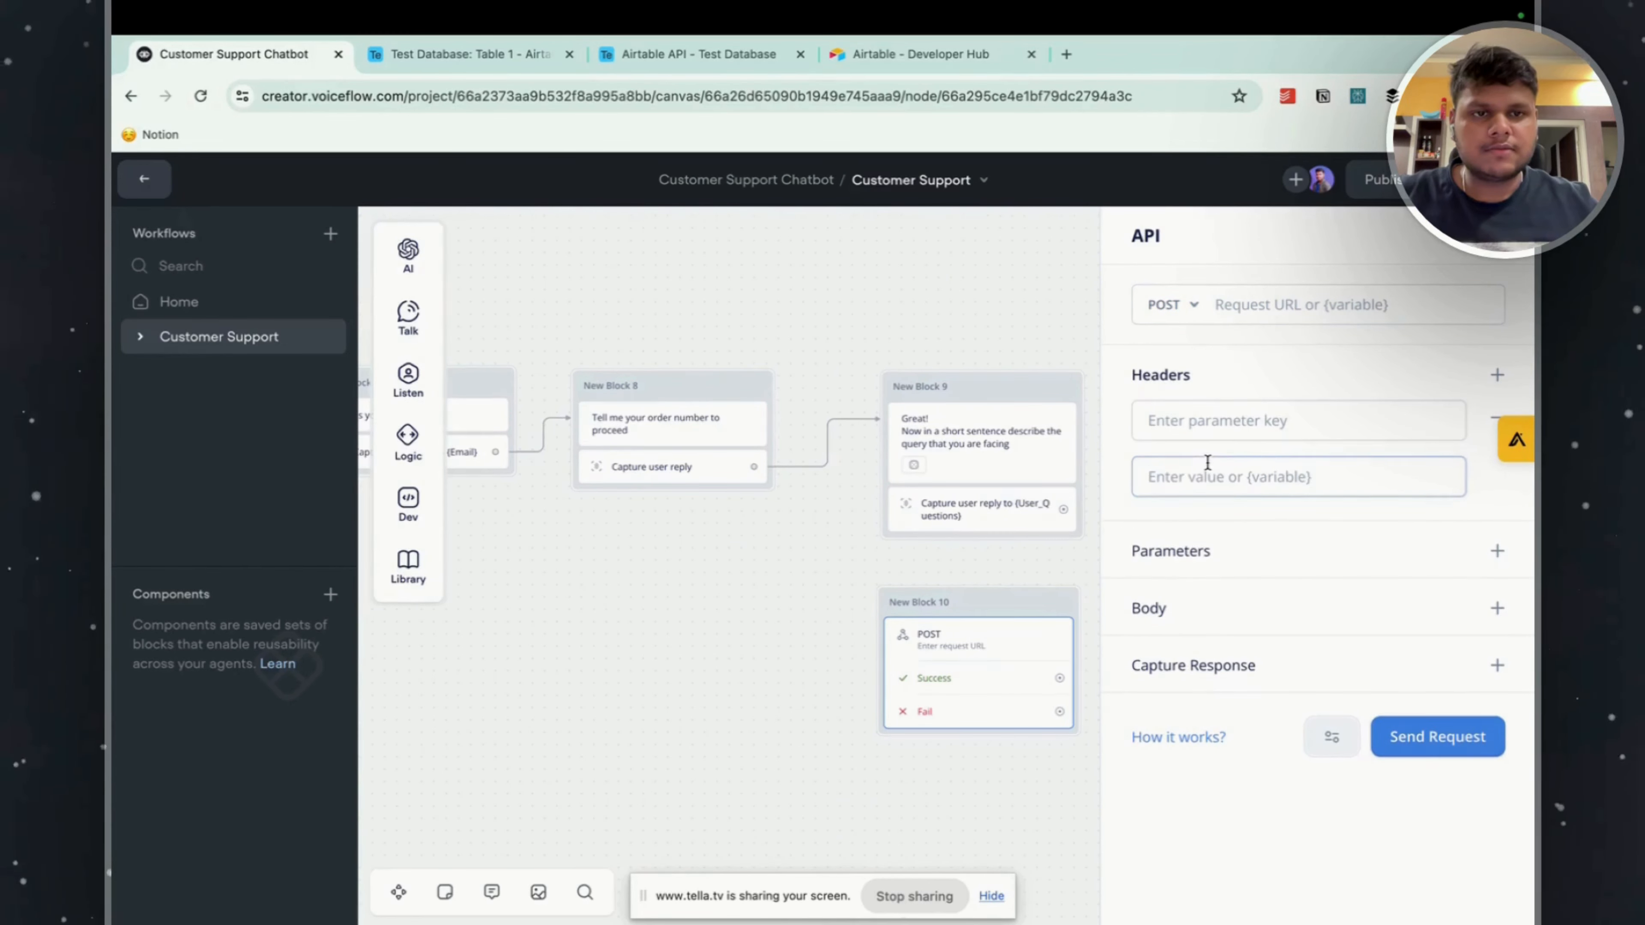
pyautogui.press('super+v')
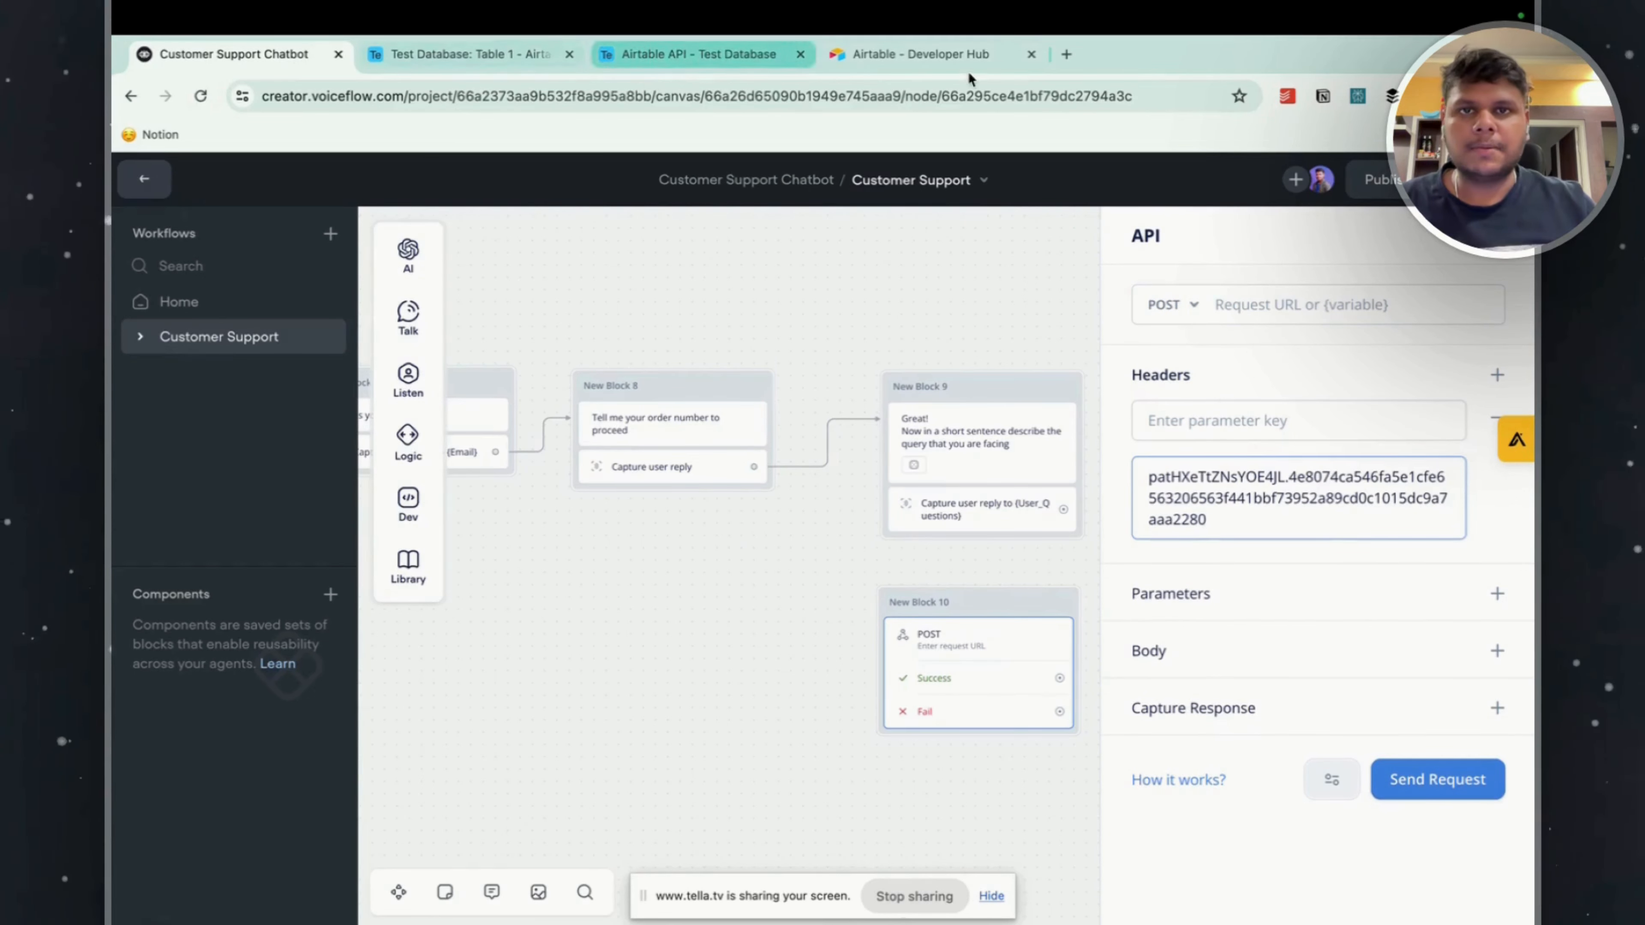
# Return to Airtable, dismiss the created-token dialog and open the Test Database base from the home page.
pyautogui.click(932, 62)
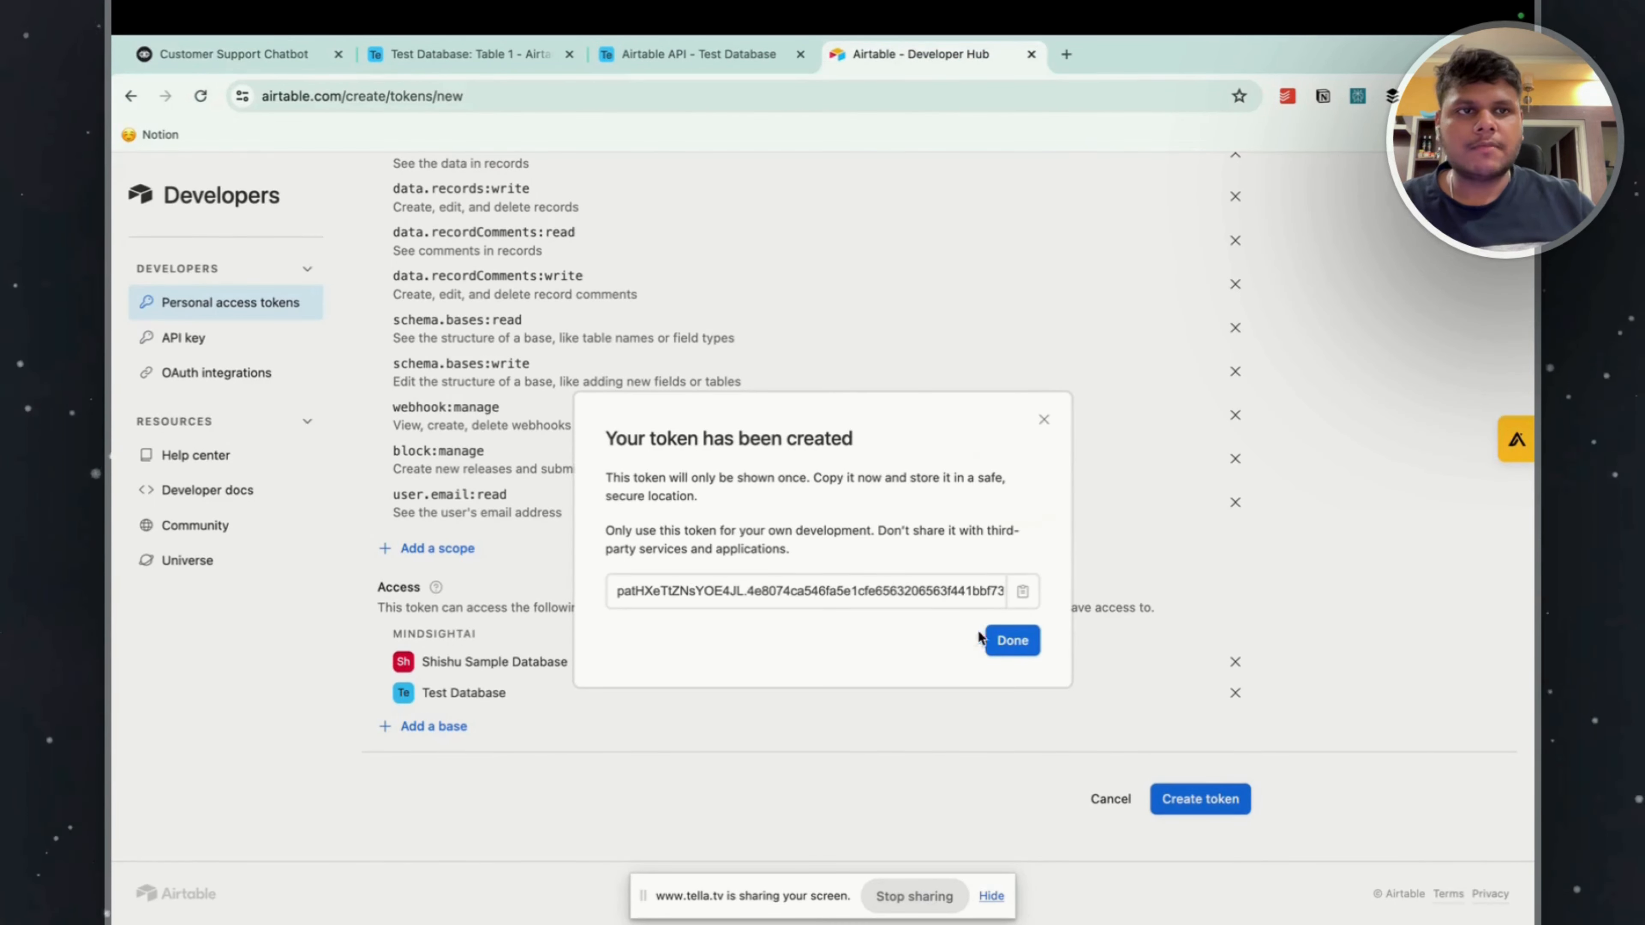
pyautogui.click(1012, 640)
pyautogui.click(1374, 195)
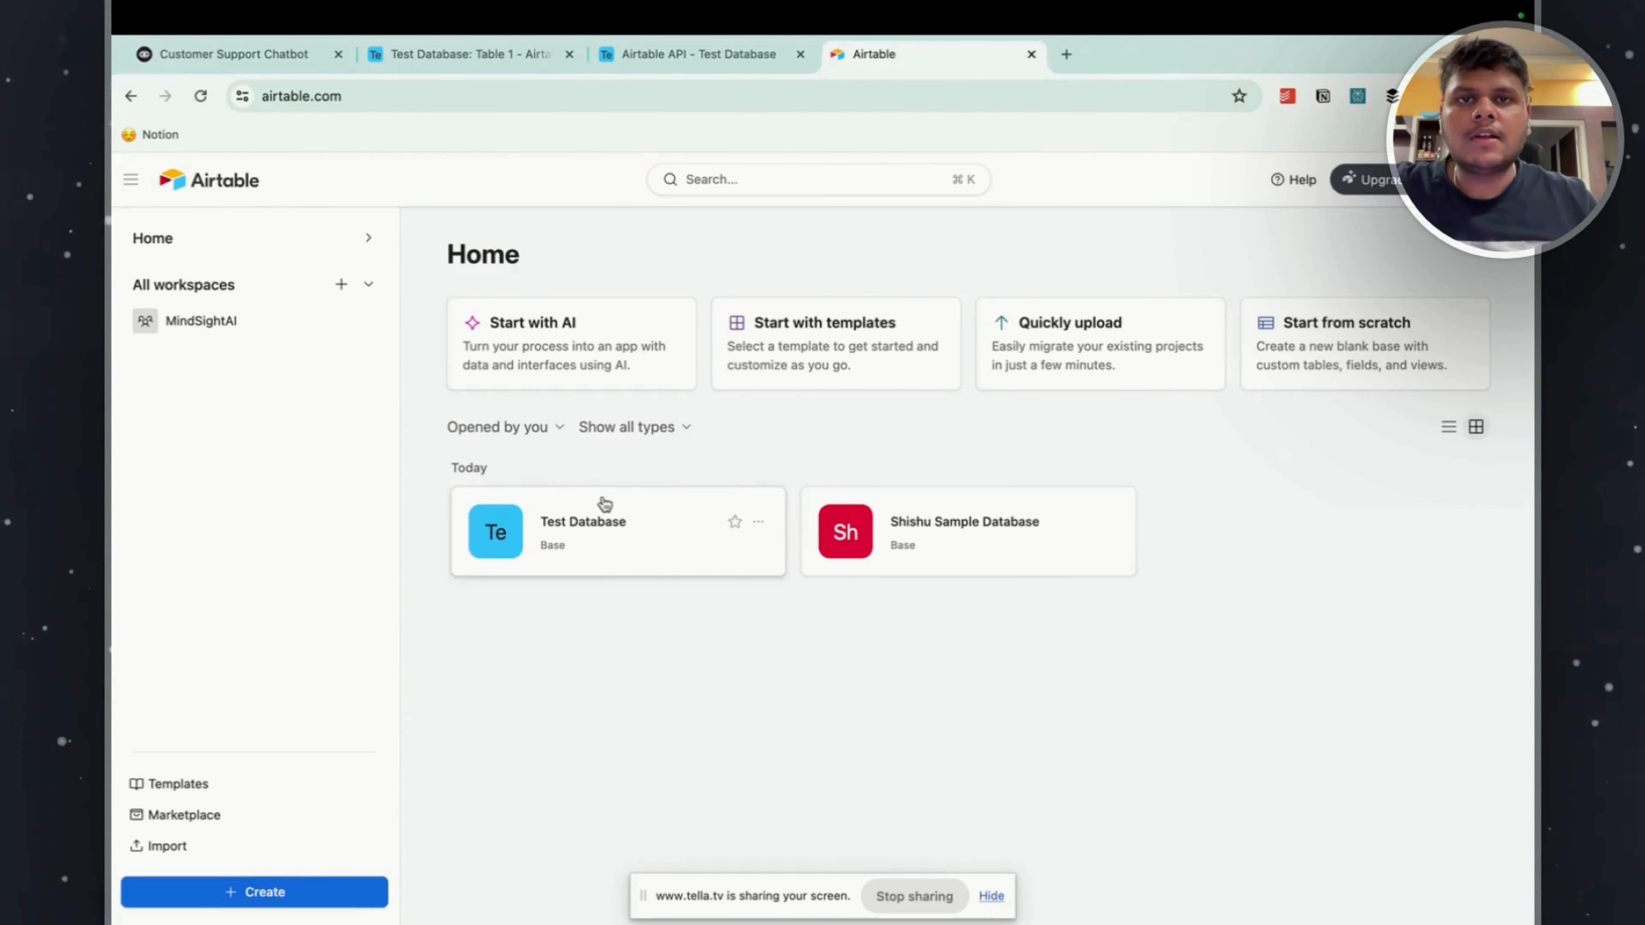
pyautogui.click(604, 505)
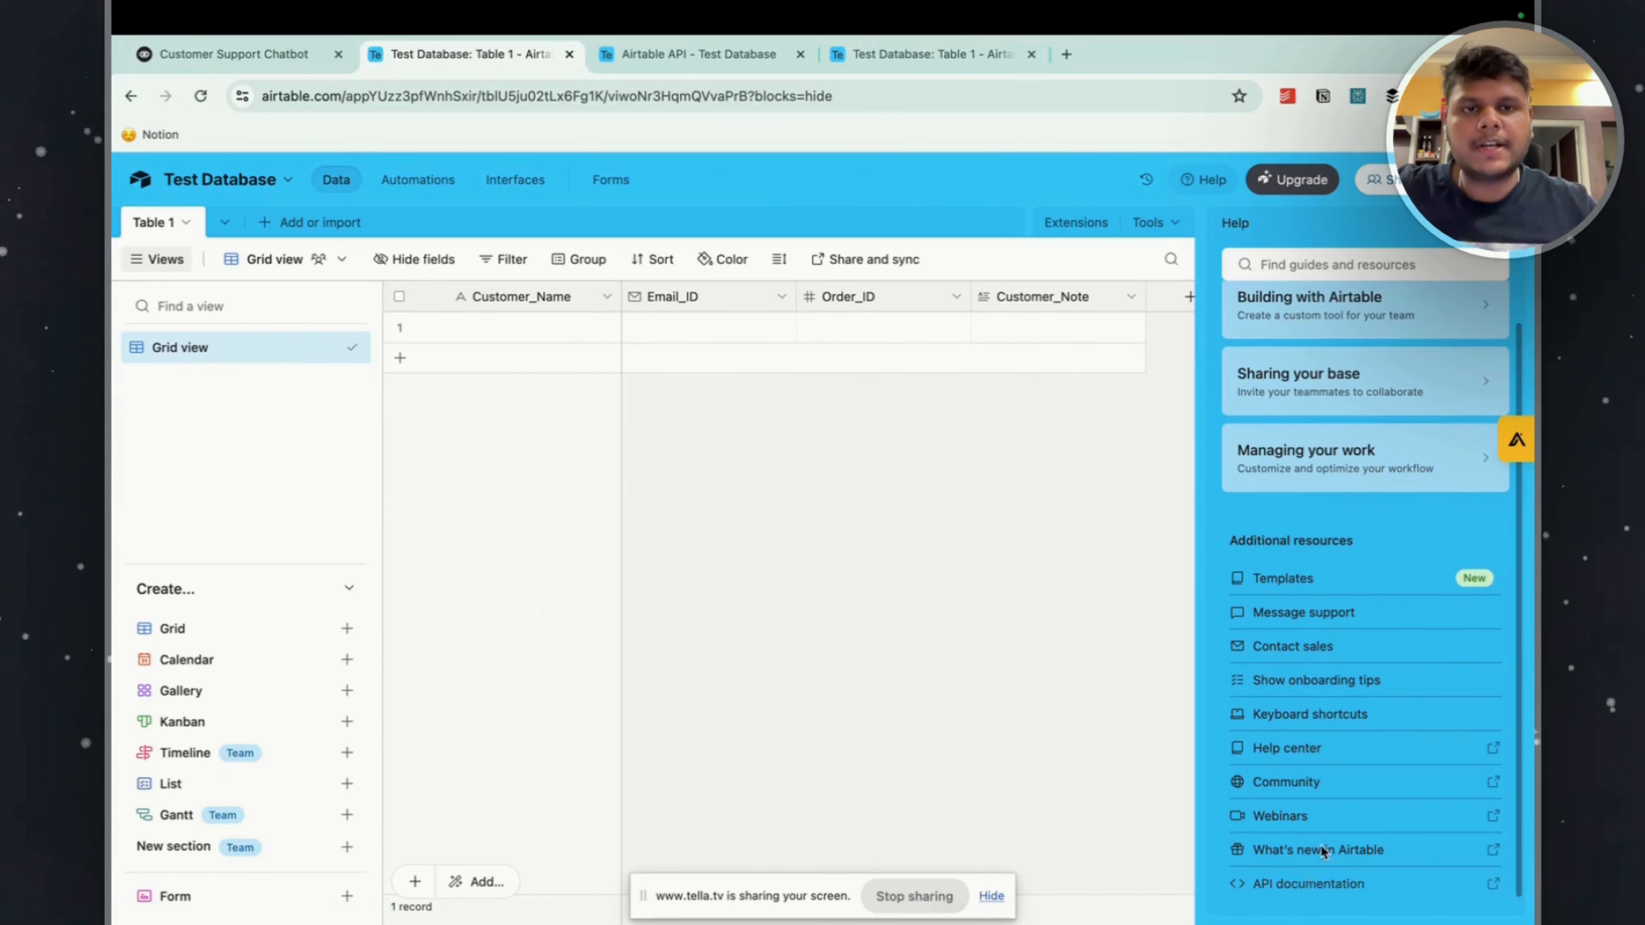
# Open the API documentation for Test Database at the Create records section of Table 1.
pyautogui.click(1311, 849)
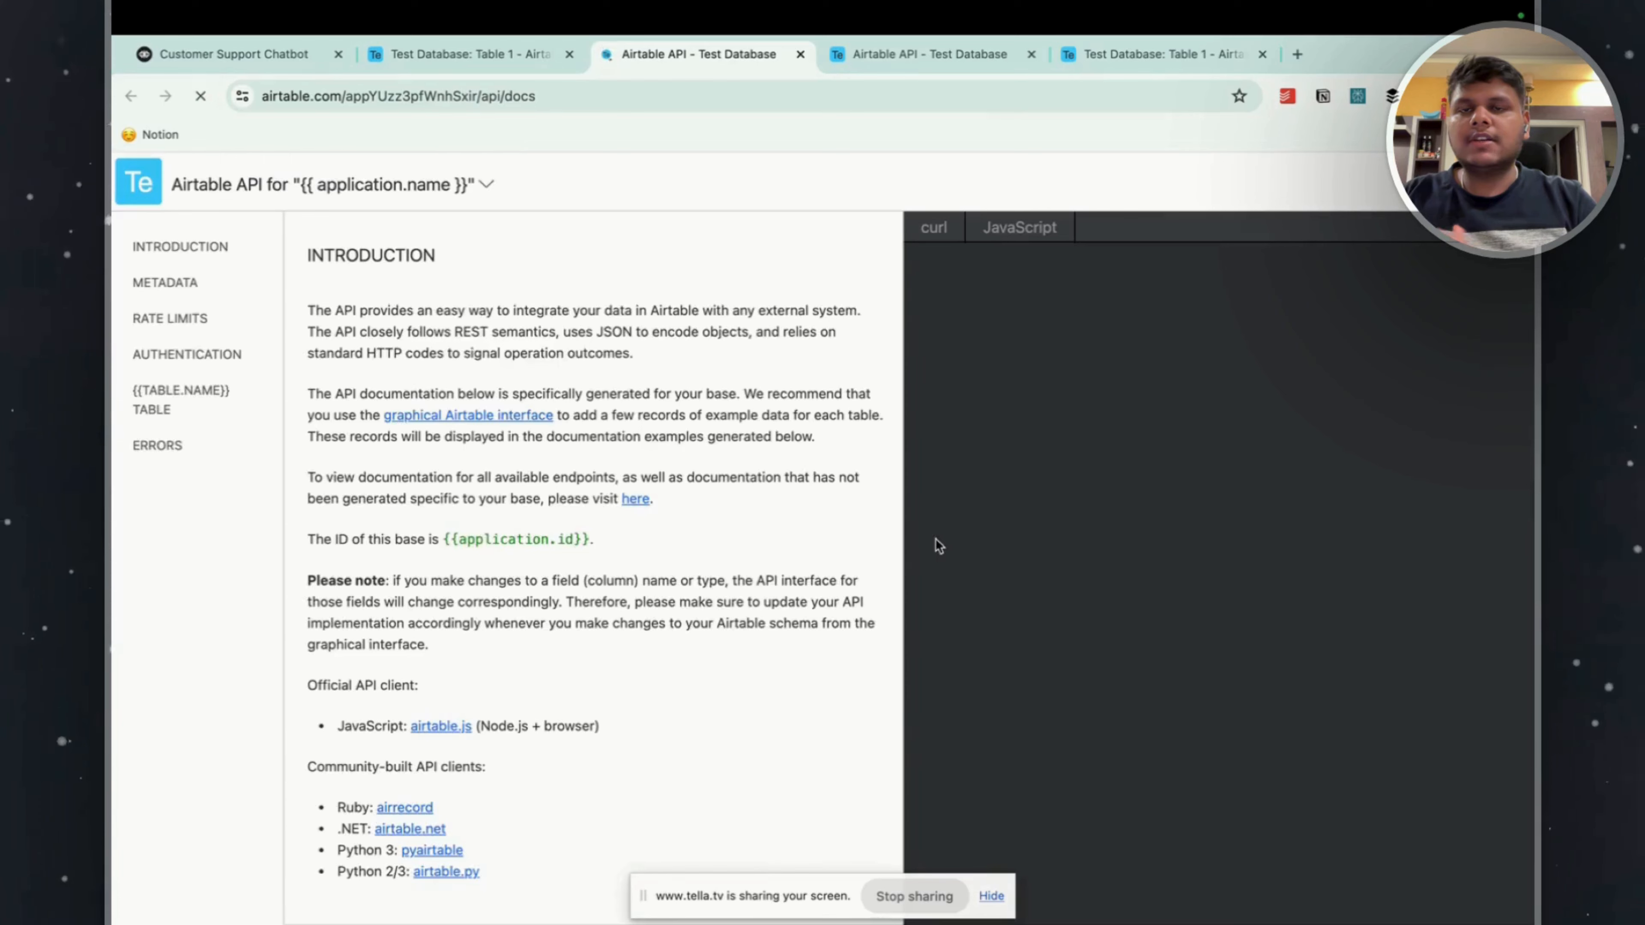
pyautogui.click(187, 390)
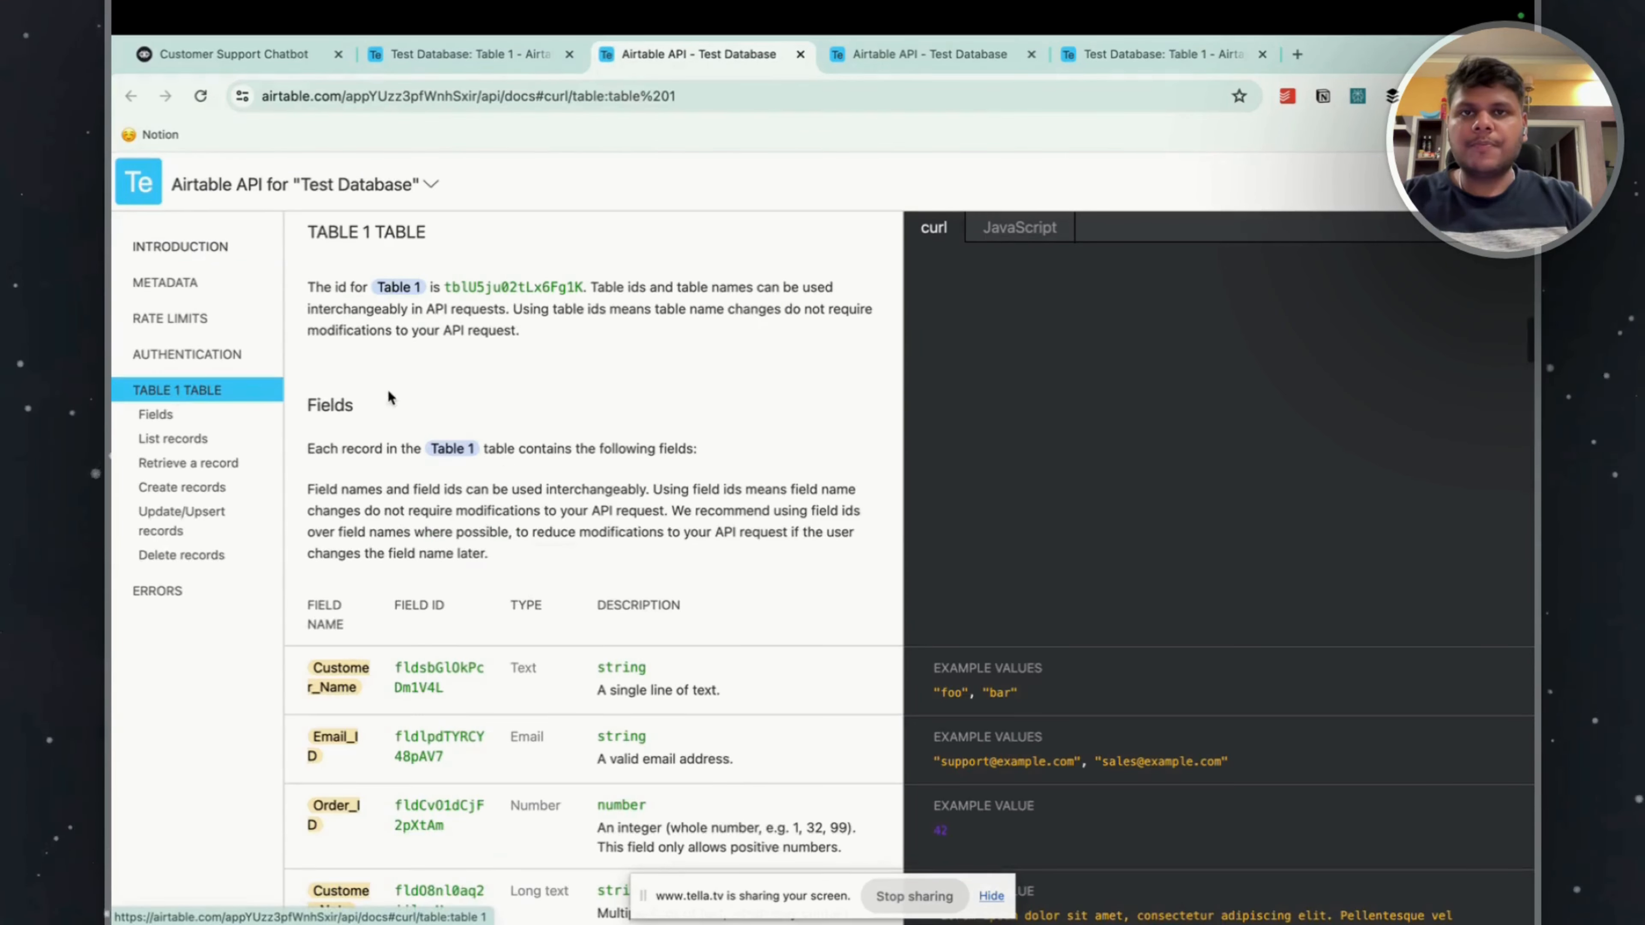
pyautogui.click(223, 486)
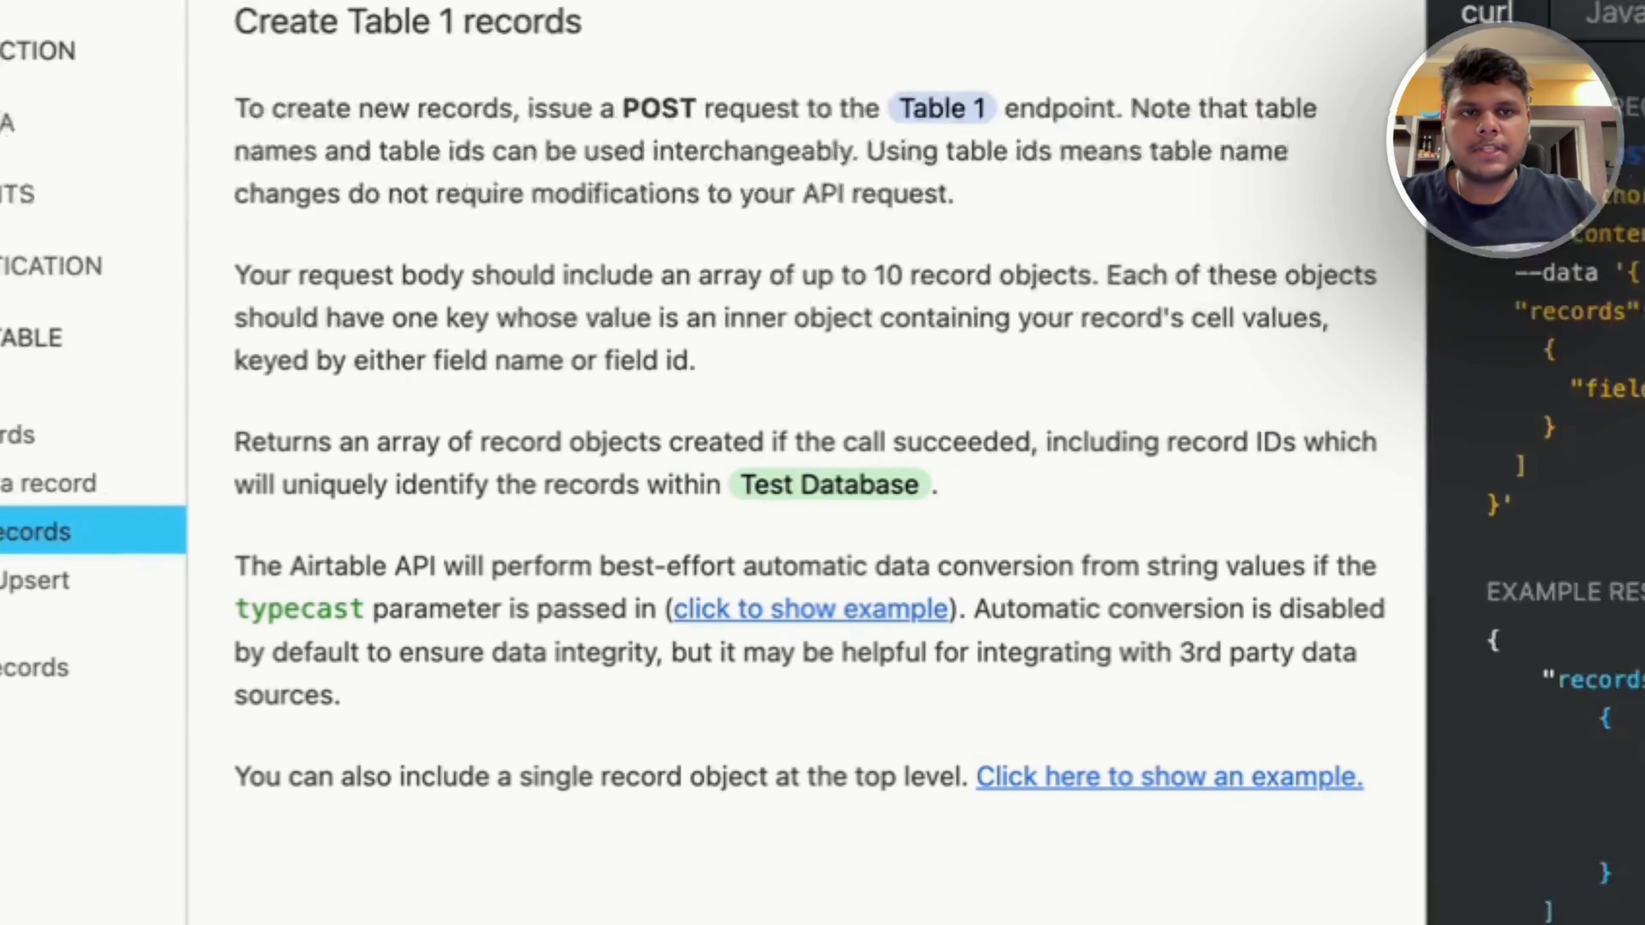
# Copy the Table 1 endpoint URL from the Create records curl example into the request URL of Voiceflow's API step.
pyautogui.moveTo(841, 287); pyautogui.dragTo(1584, 309)
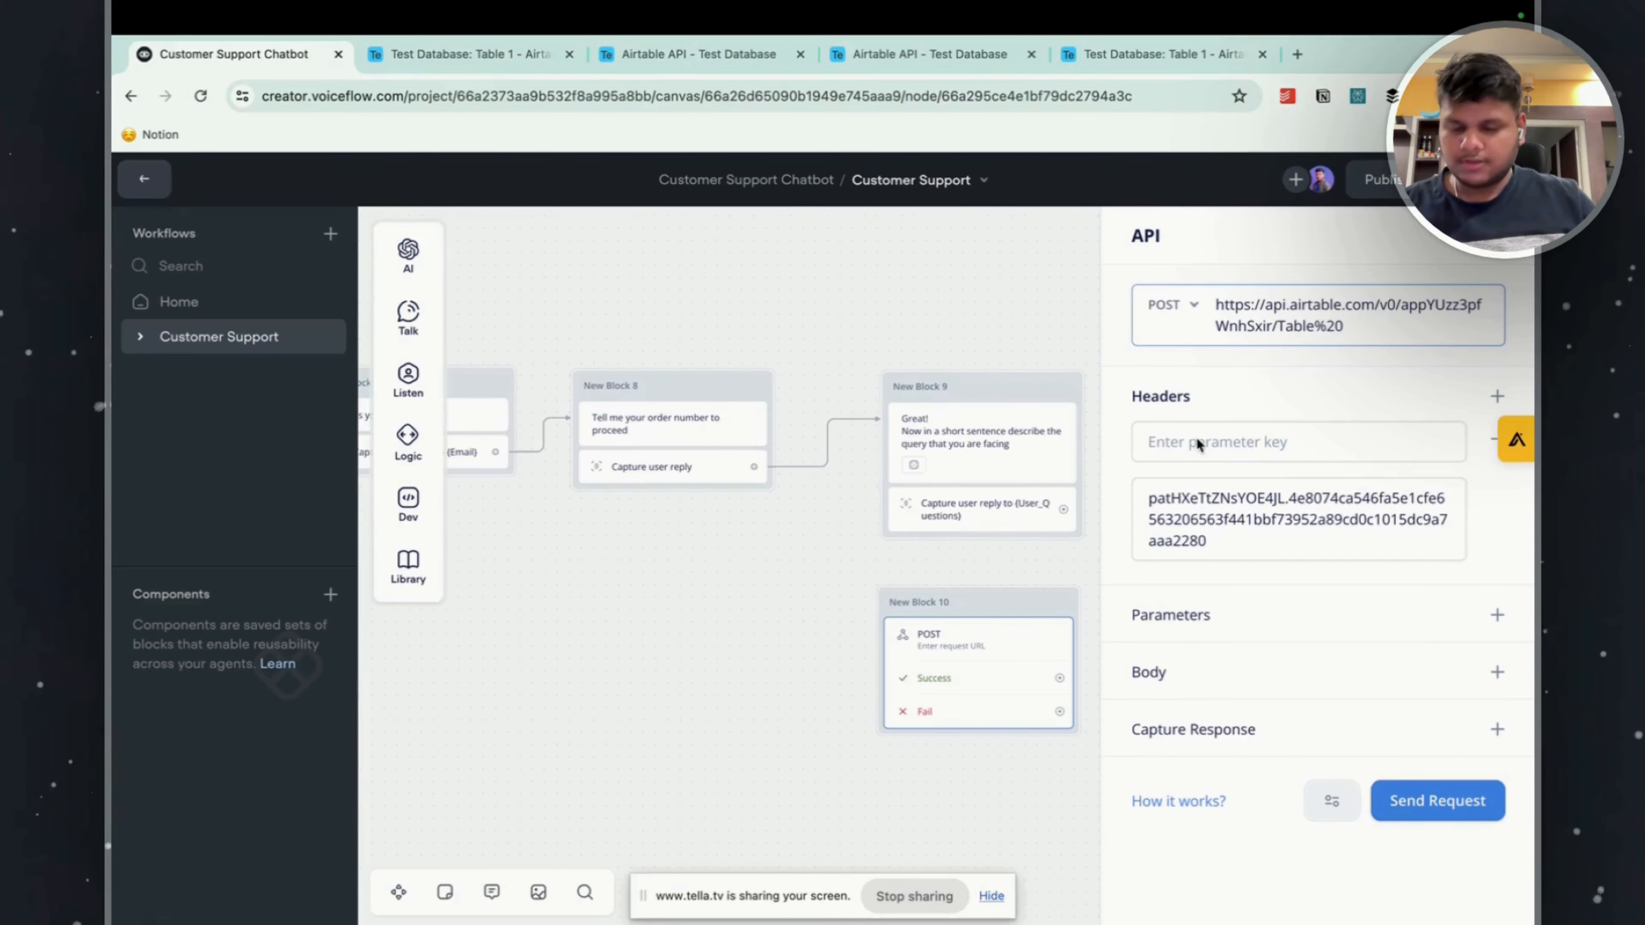
pyautogui.click(1198, 441)
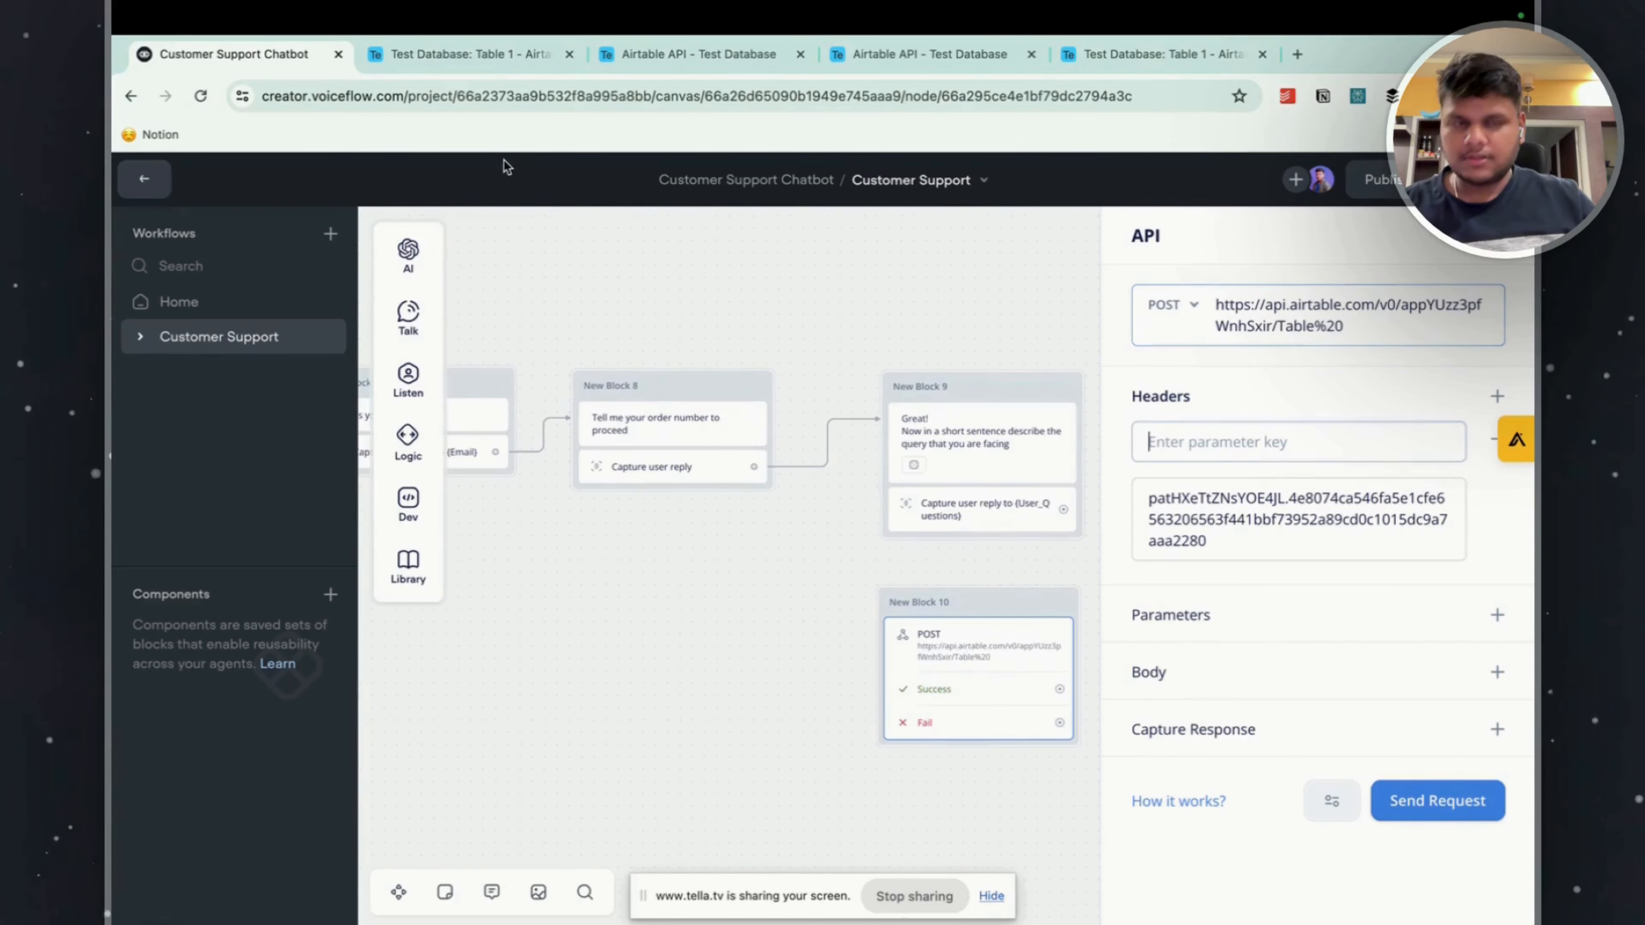
# Copy the authorization line from Airtable's Create records curl example into the Voiceflow API step's header key, keeping only Authorization there.
pyautogui.click(555, 61)
pyautogui.click(672, 67)
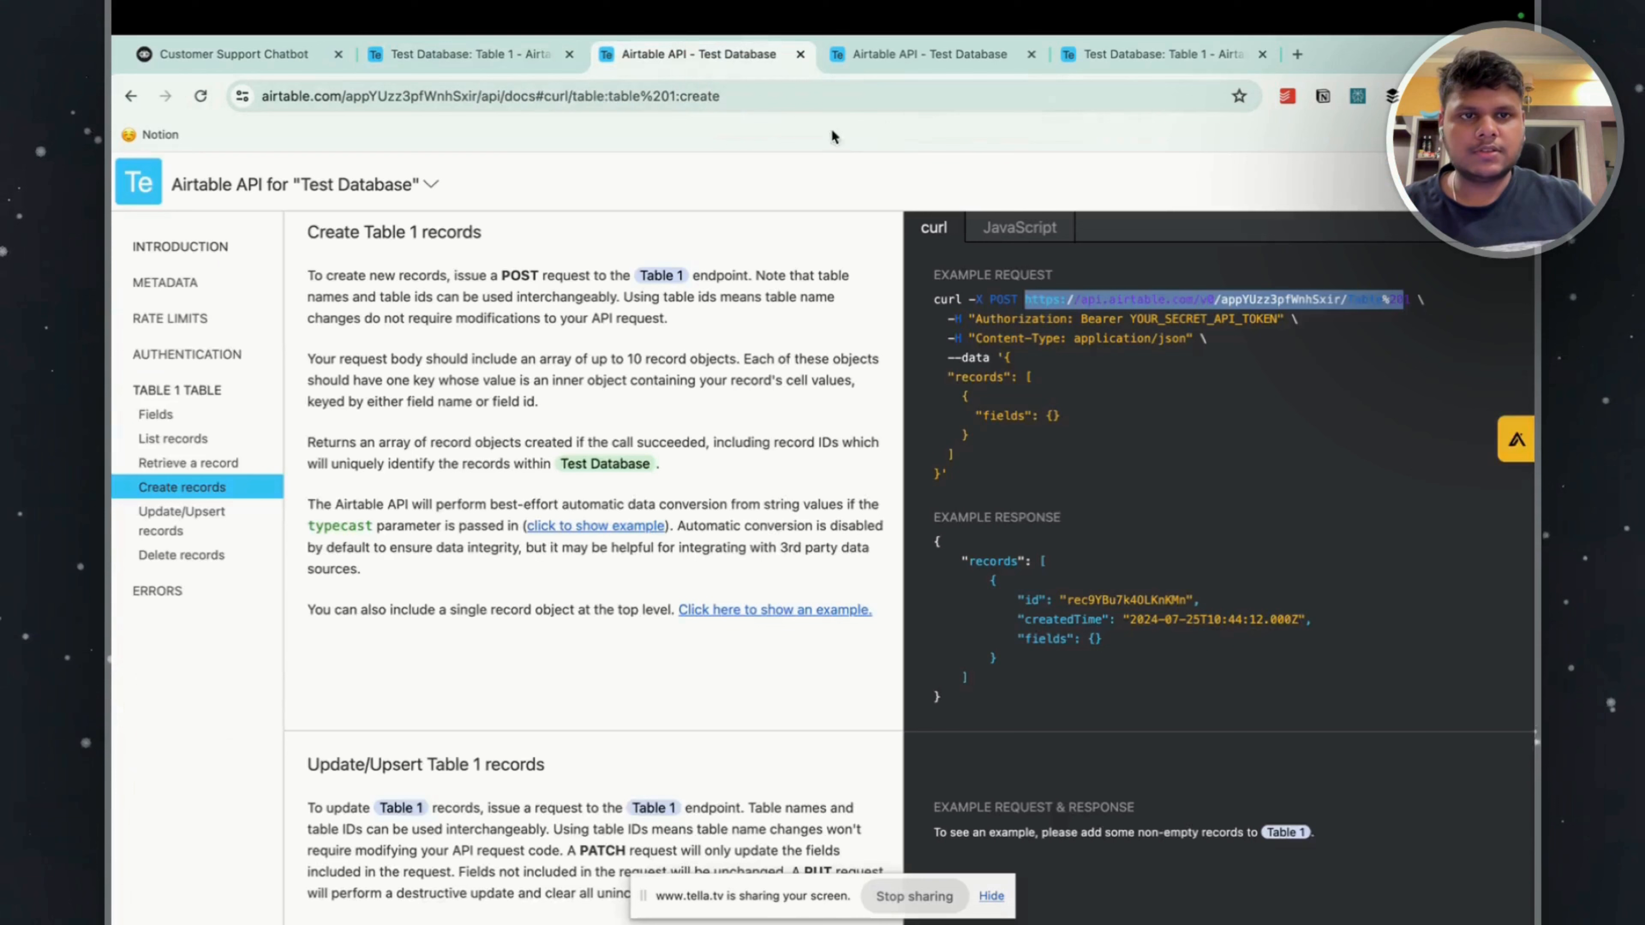
pyautogui.click(569, 54)
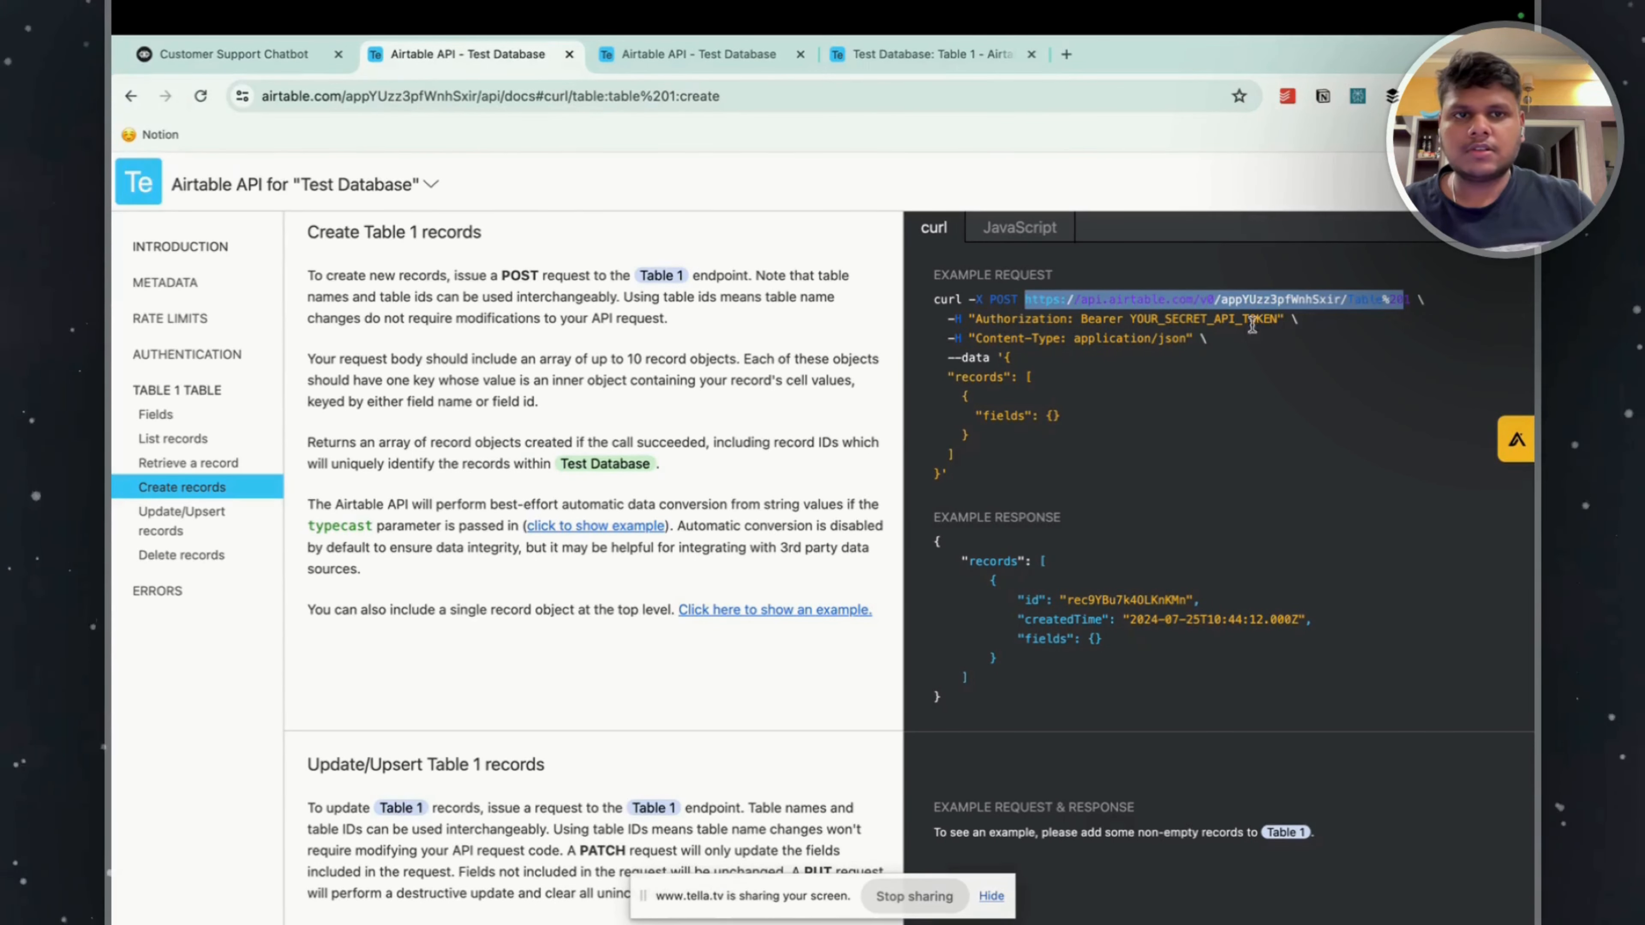
pyautogui.click(980, 315)
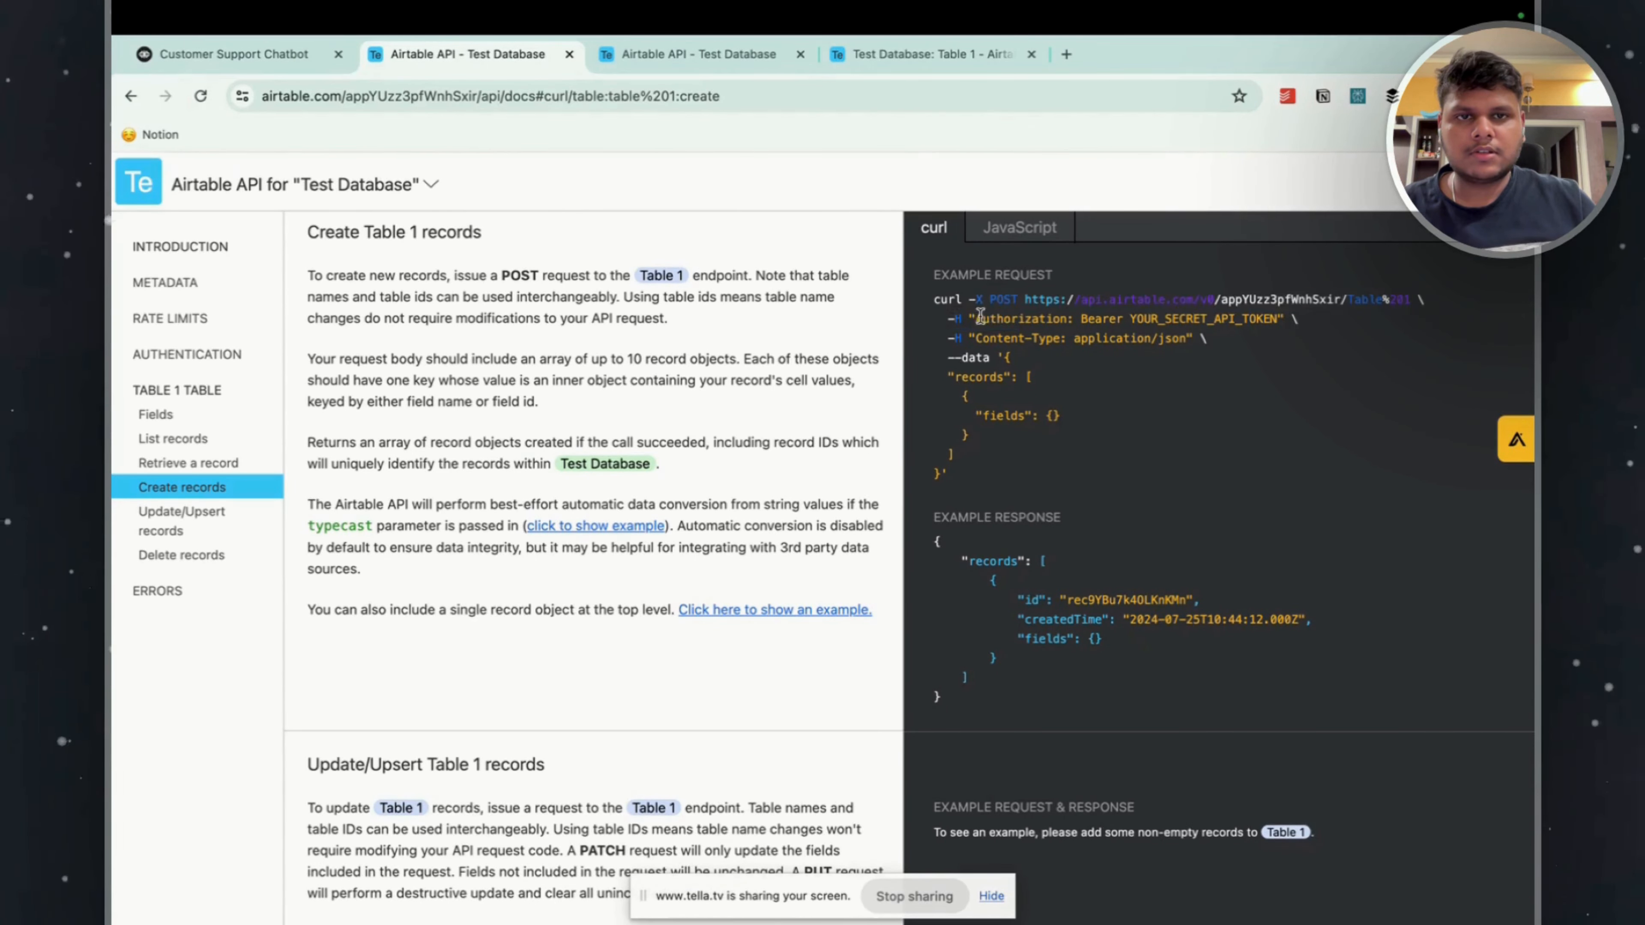
pyautogui.moveTo(981, 316); pyautogui.dragTo(1279, 318)
pyautogui.press('super+c')
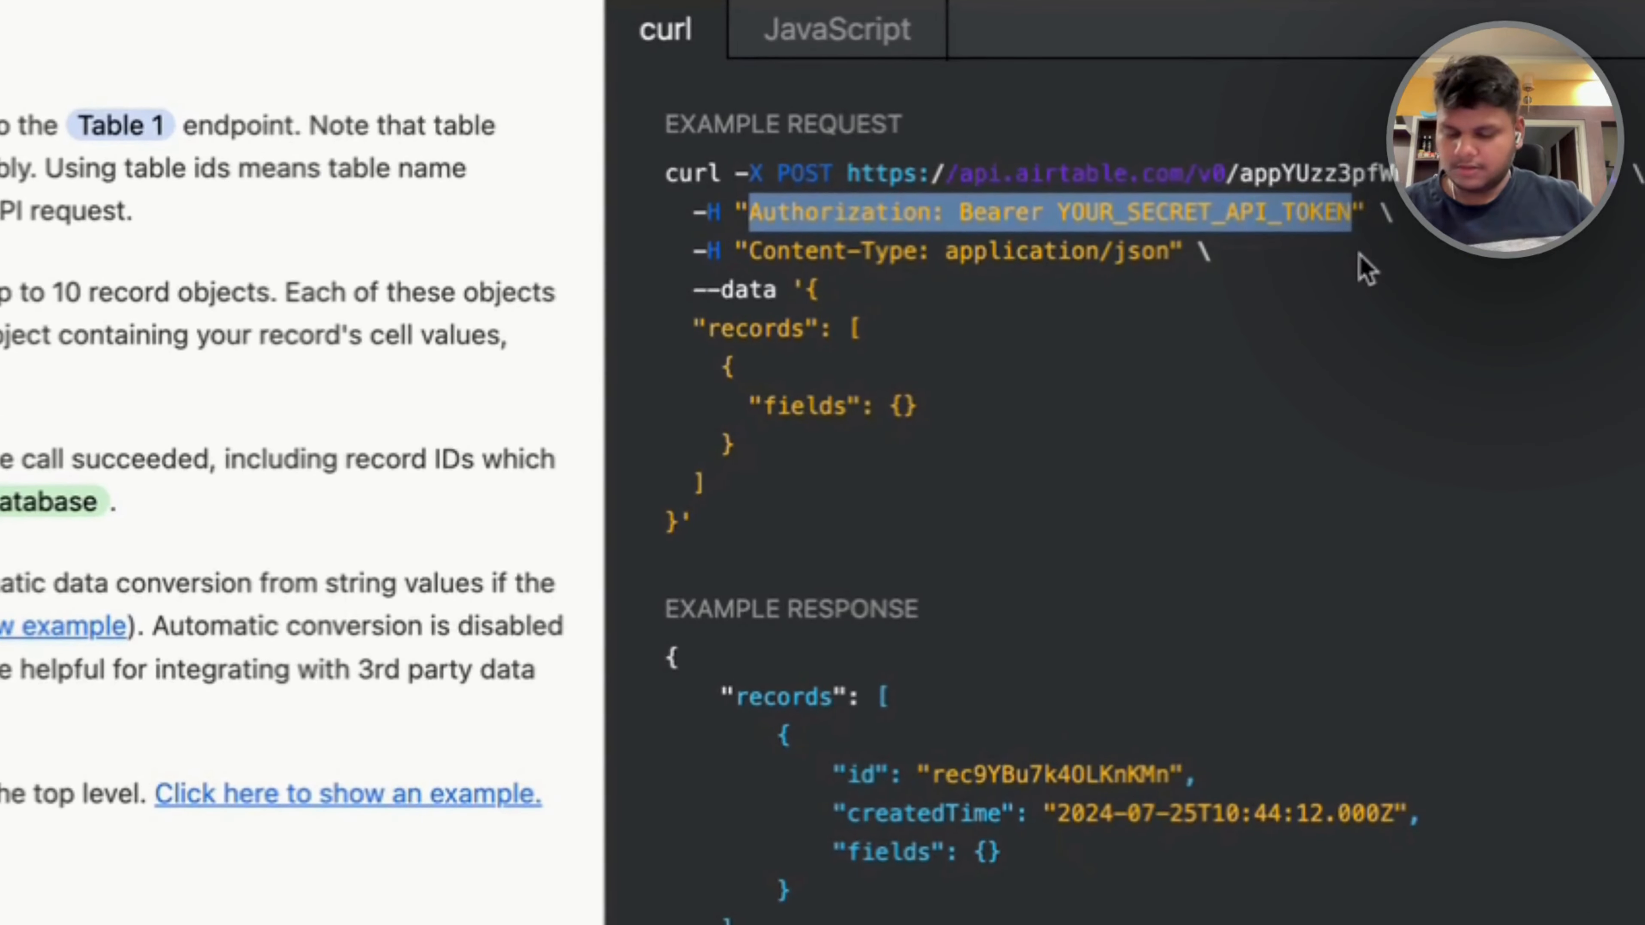
pyautogui.click(172, 31)
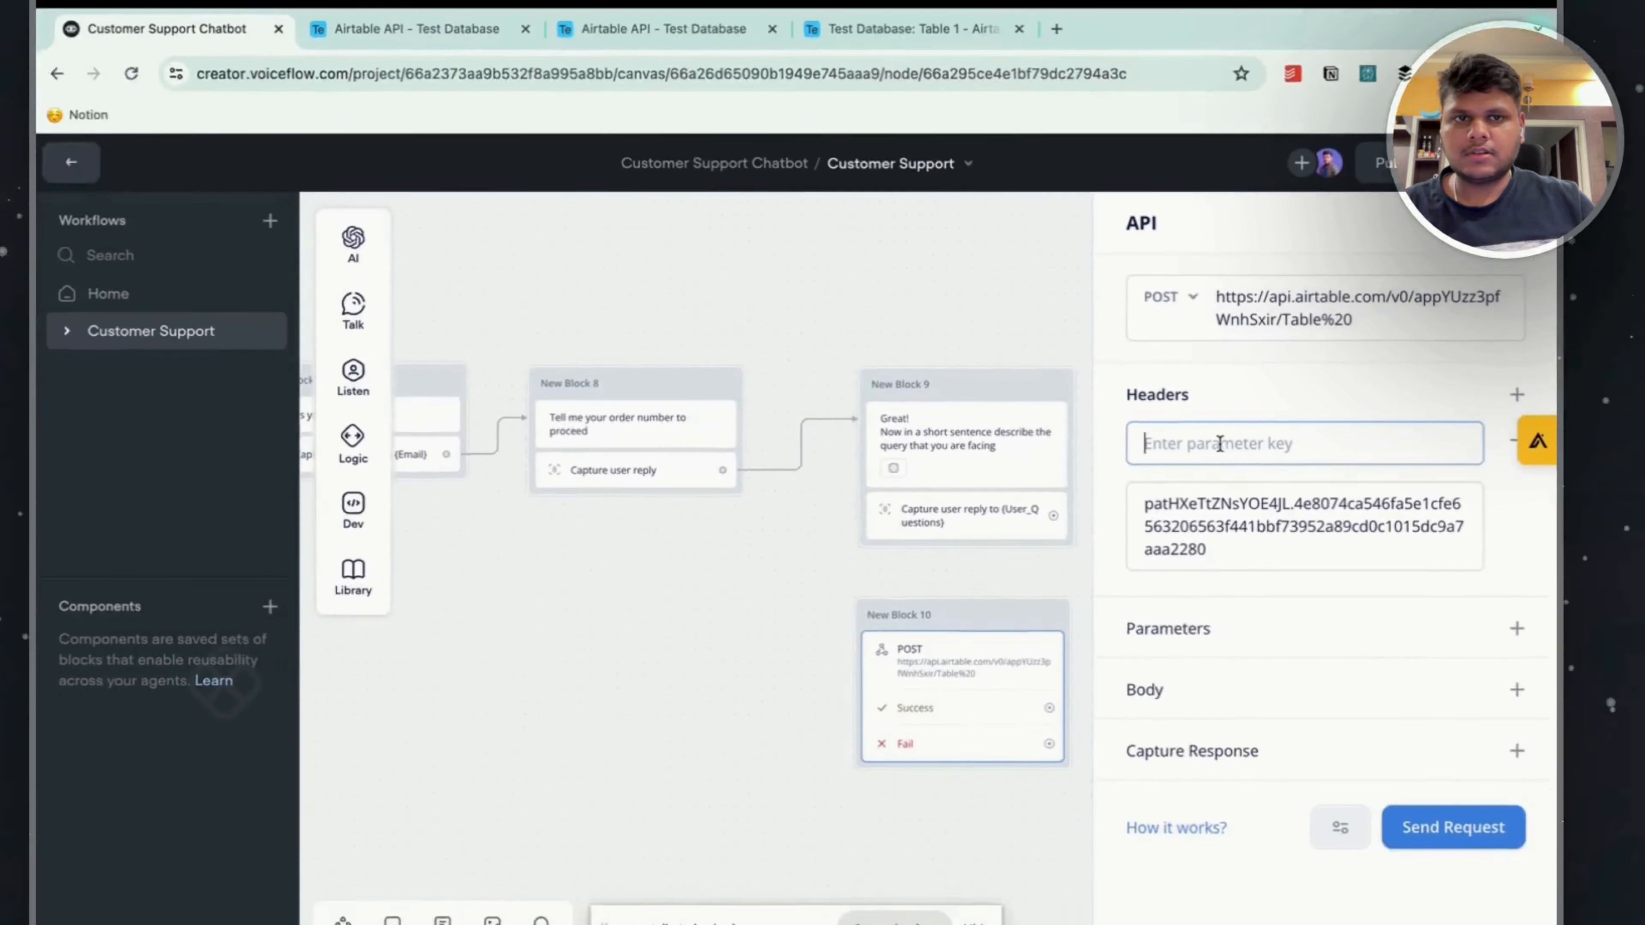
pyautogui.press('super+v')
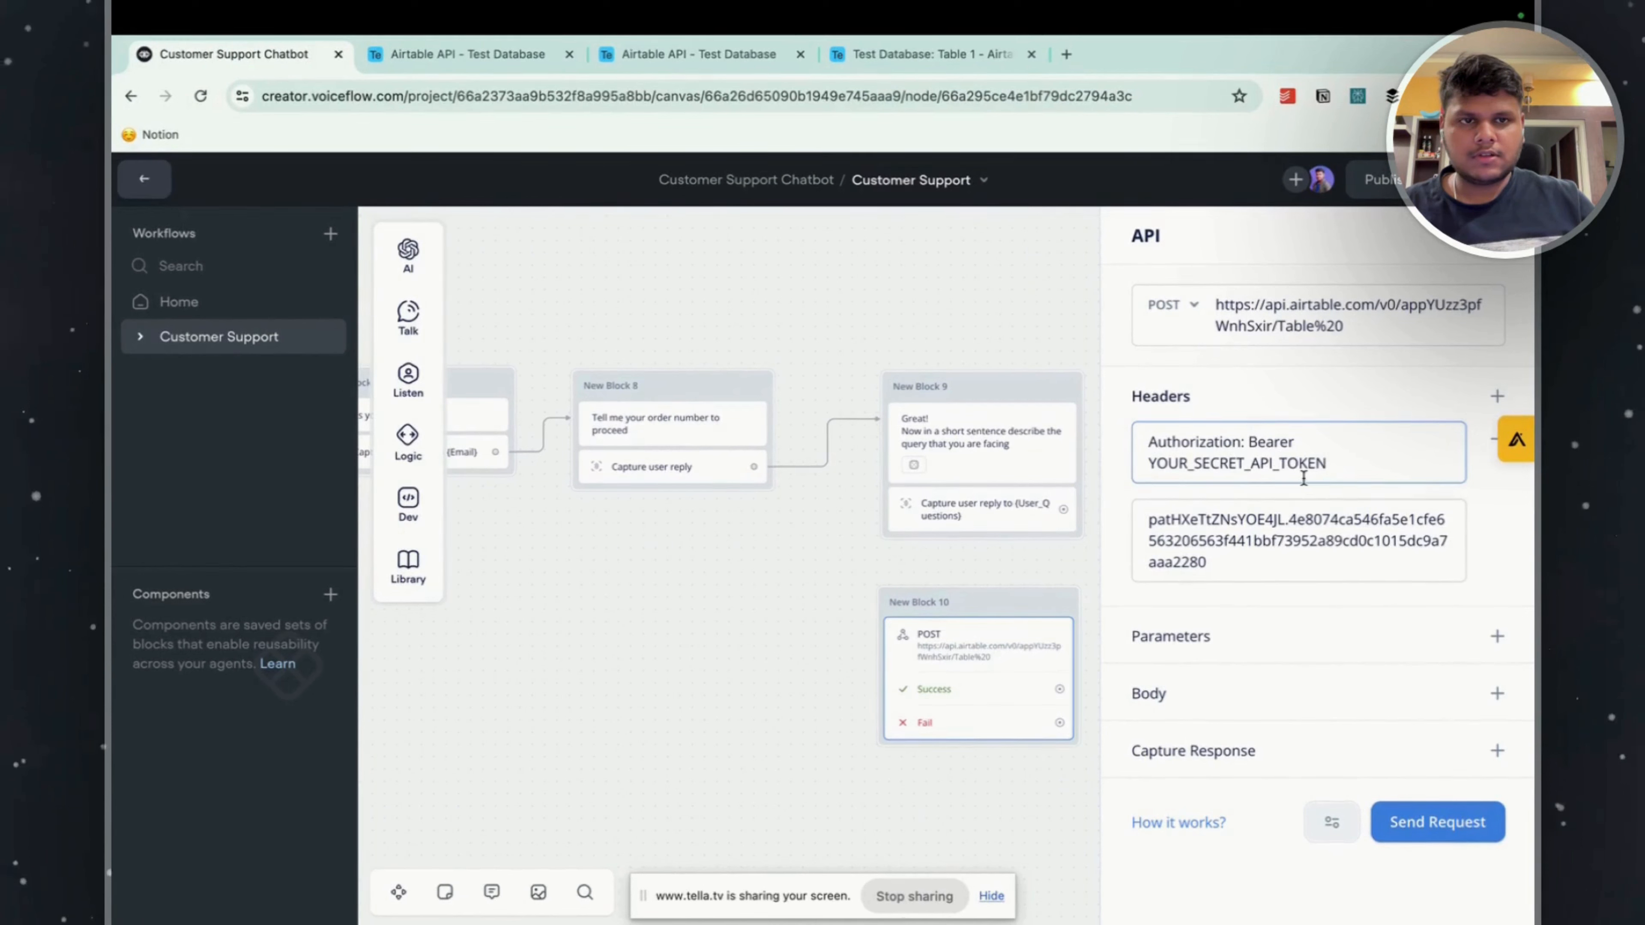
pyautogui.moveTo(1237, 436); pyautogui.dragTo(1328, 464)
pyautogui.press('super+c')
pyautogui.press('BackSpace')
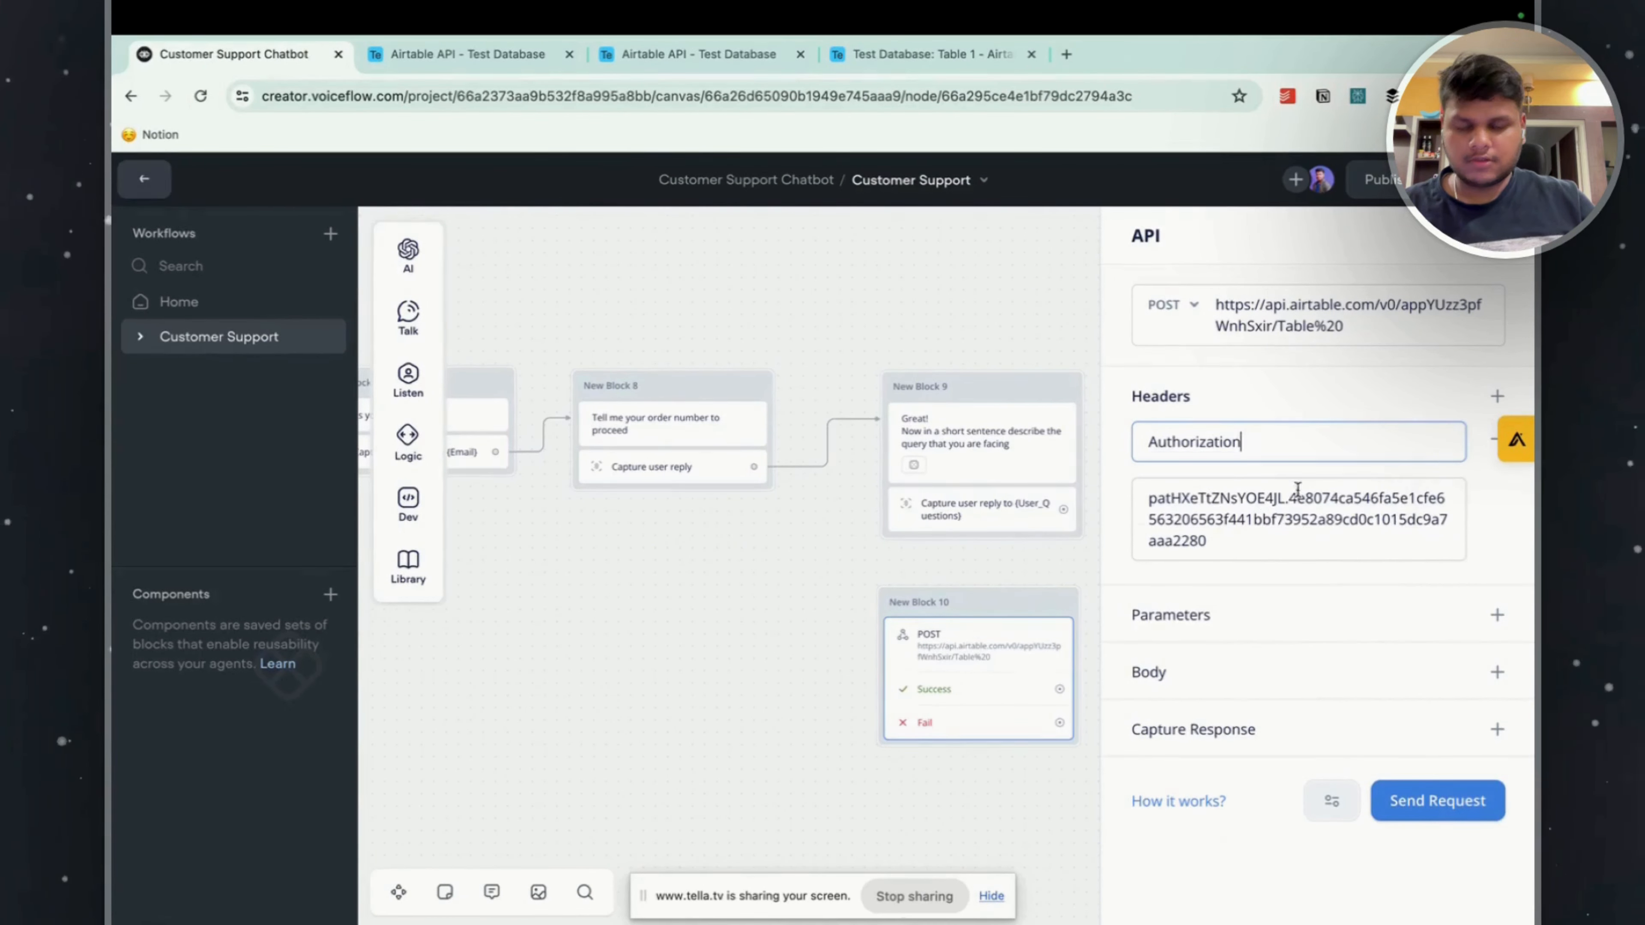
# Prefix the Authorization header's token value with Bearer and a space, removing the leftover colon and the YOUR_SECRET_API_TOKEN placeholder.
pyautogui.click(1150, 499)
pyautogui.press('super+v')
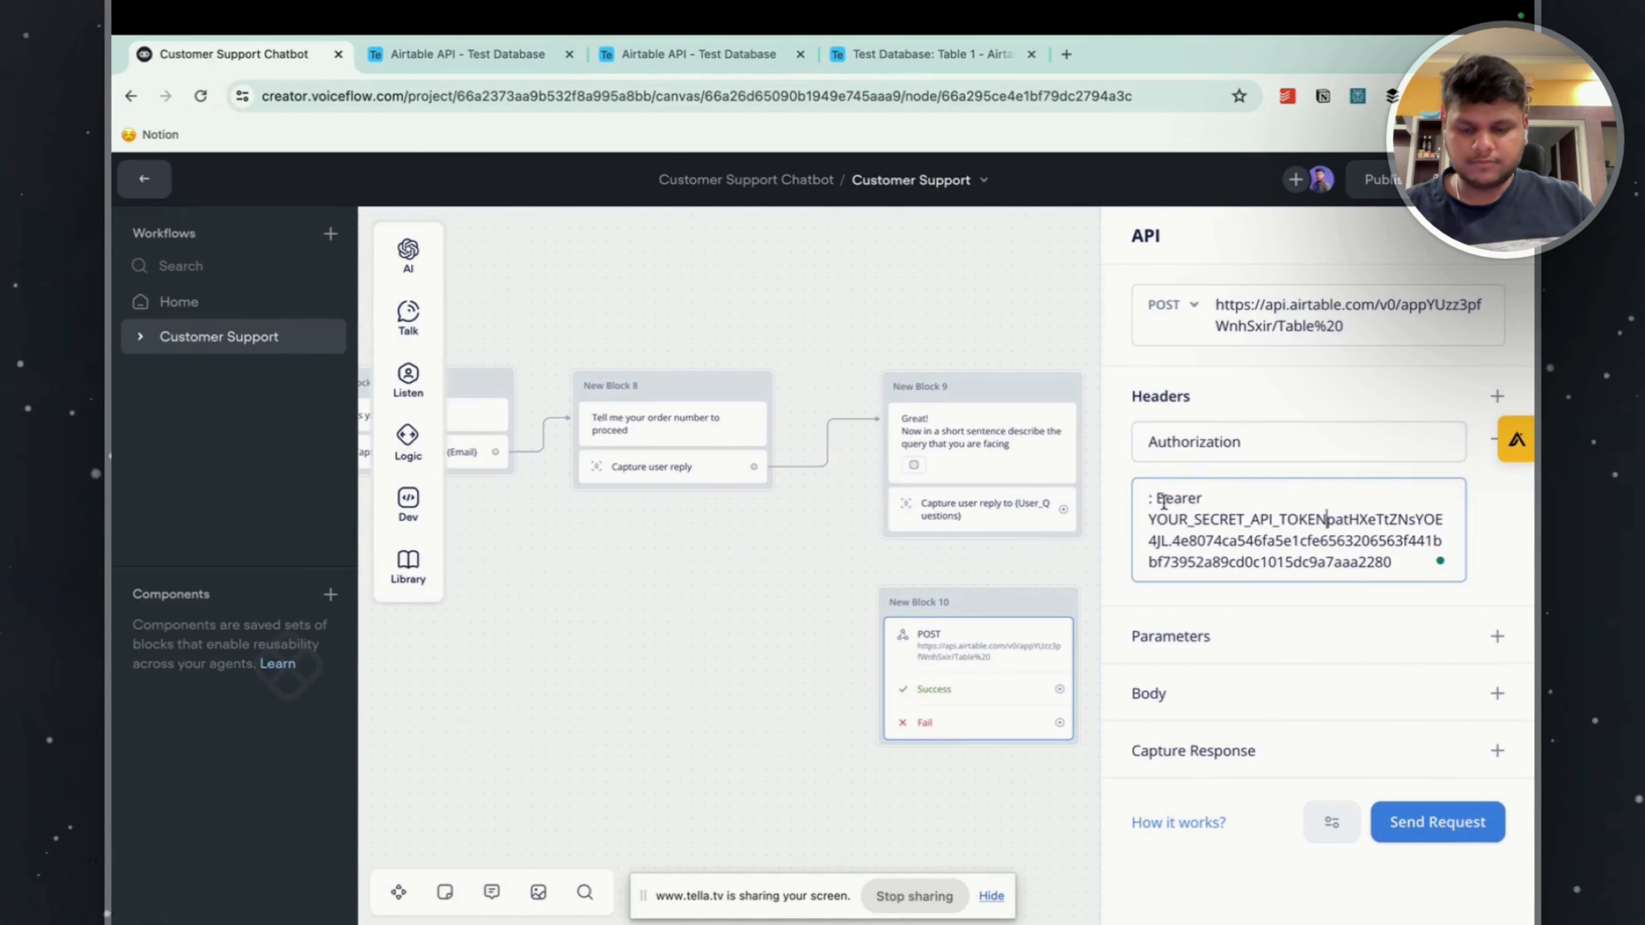
pyautogui.click(1156, 497)
pyautogui.press('BackSpace')
pyautogui.press('BackSpace')
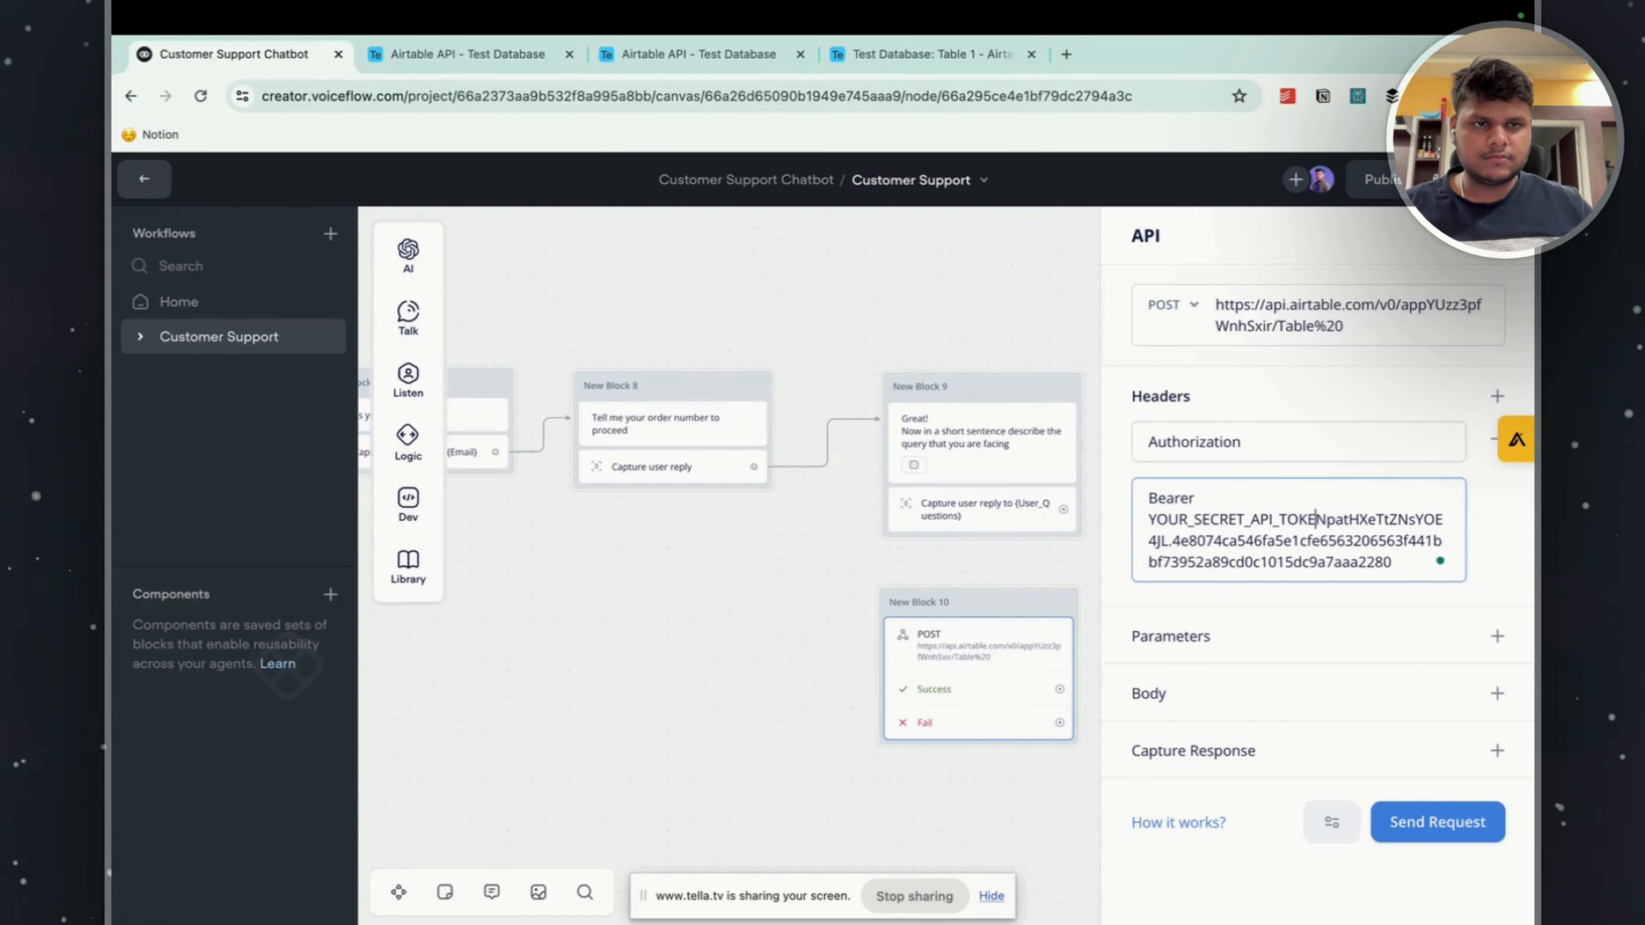
pyautogui.moveTo(1326, 526); pyautogui.dragTo(1024, 518)
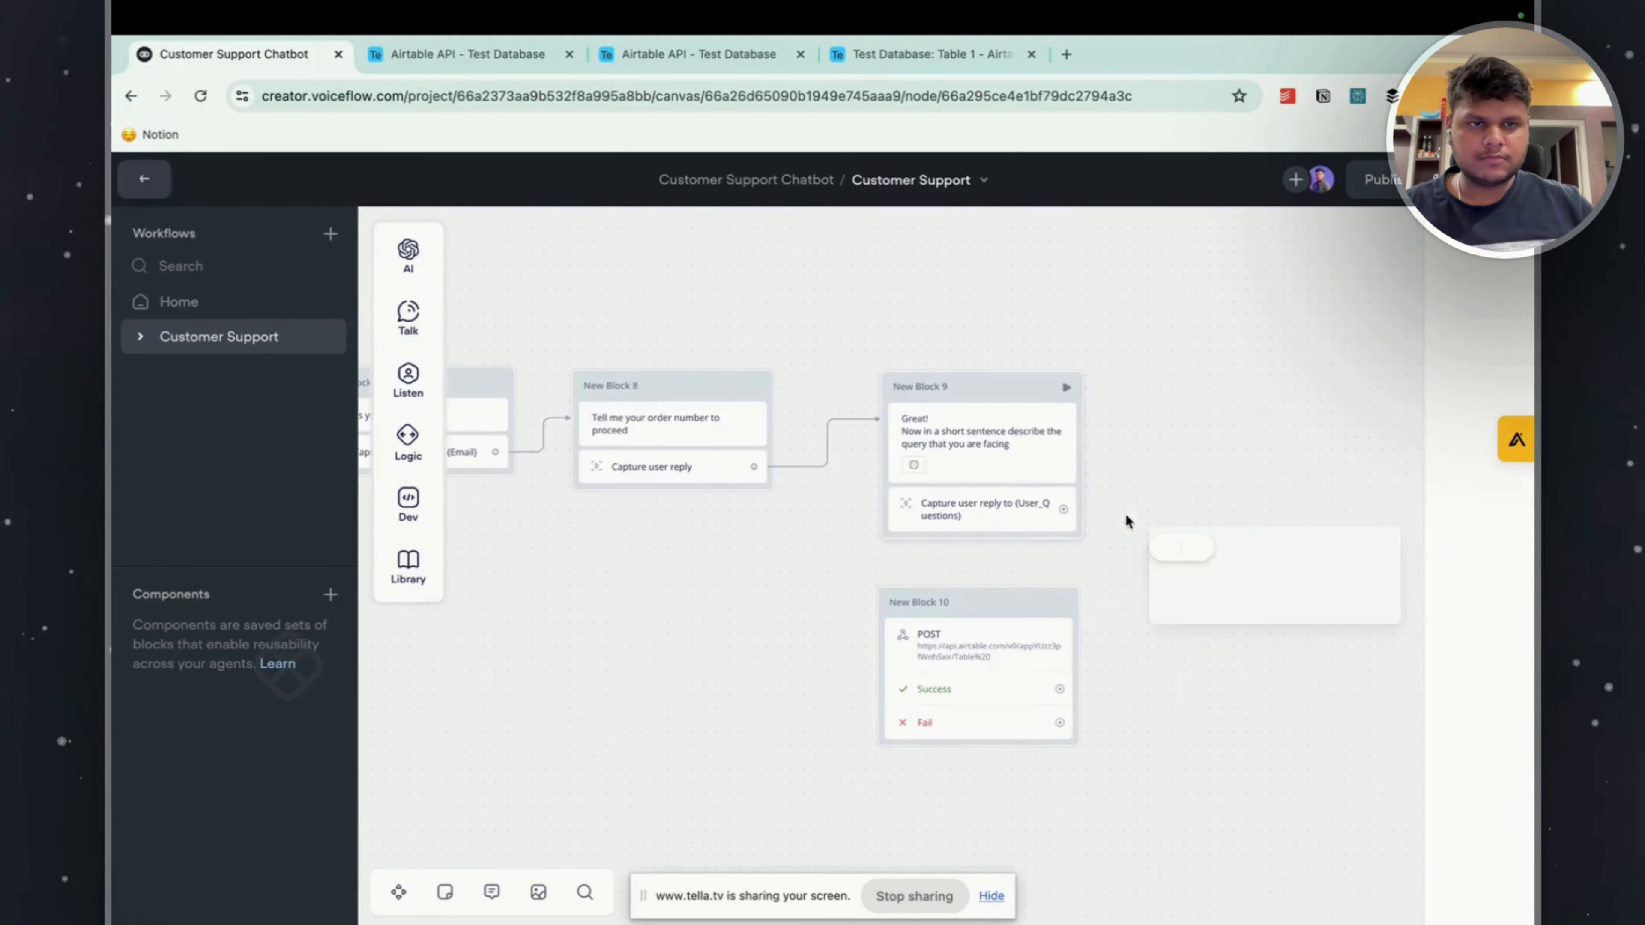
pyautogui.moveTo(1203, 517); pyautogui.dragTo(1210, 515)
pyautogui.click(953, 639)
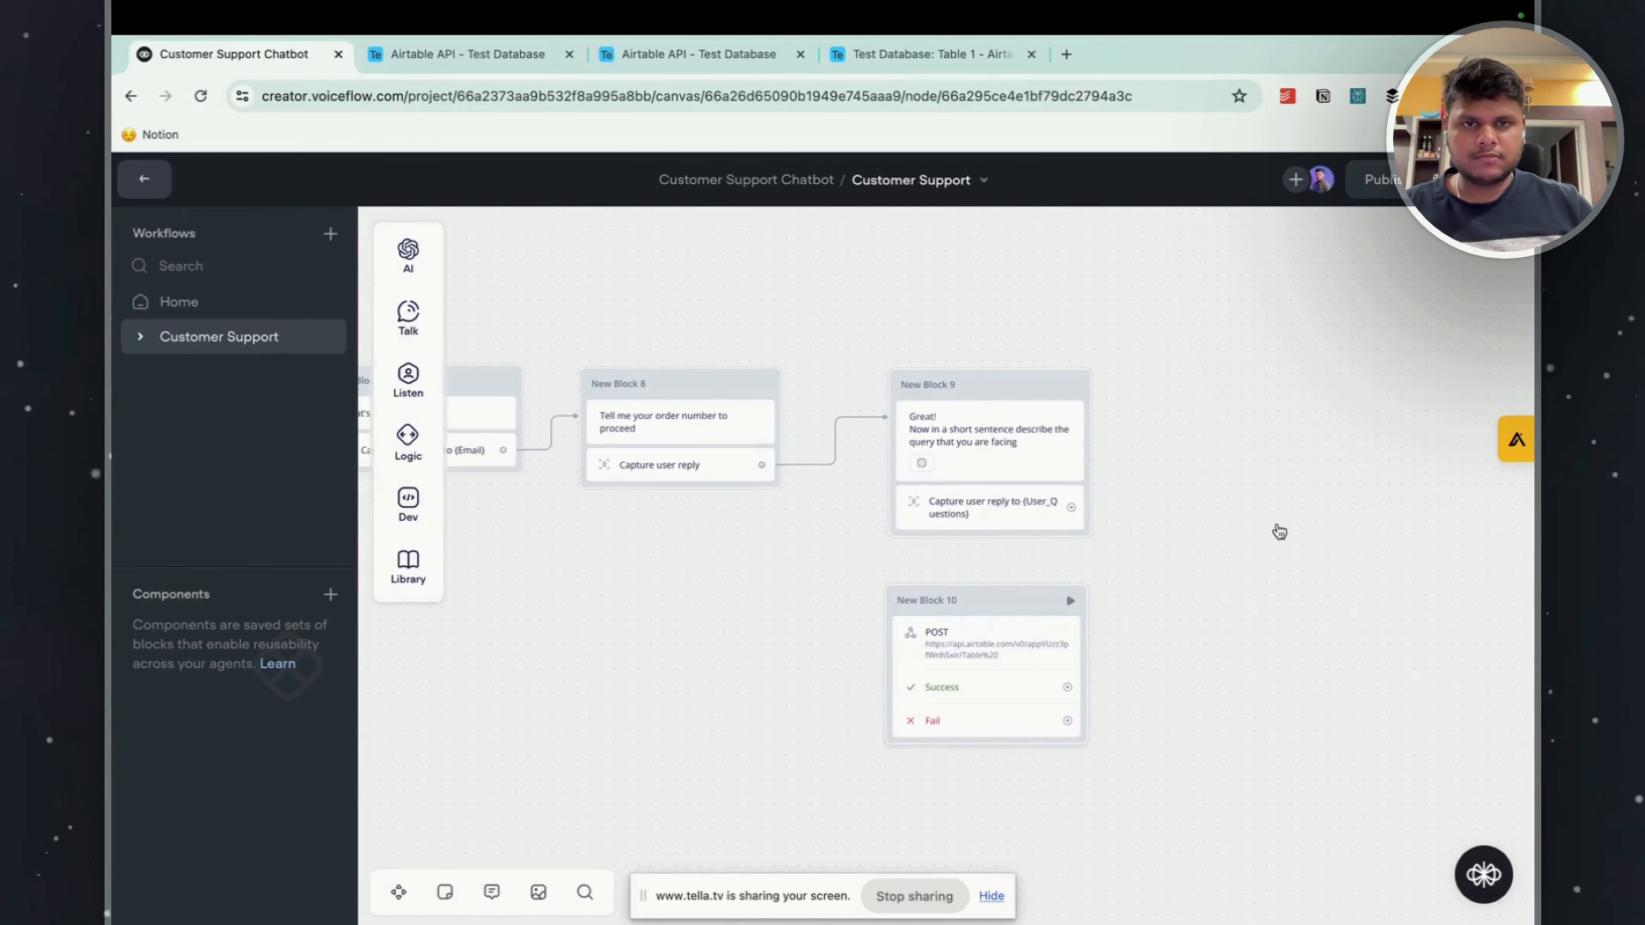
pyautogui.moveTo(1299, 512); pyautogui.dragTo(1148, 521)
pyautogui.press('BackSpace')
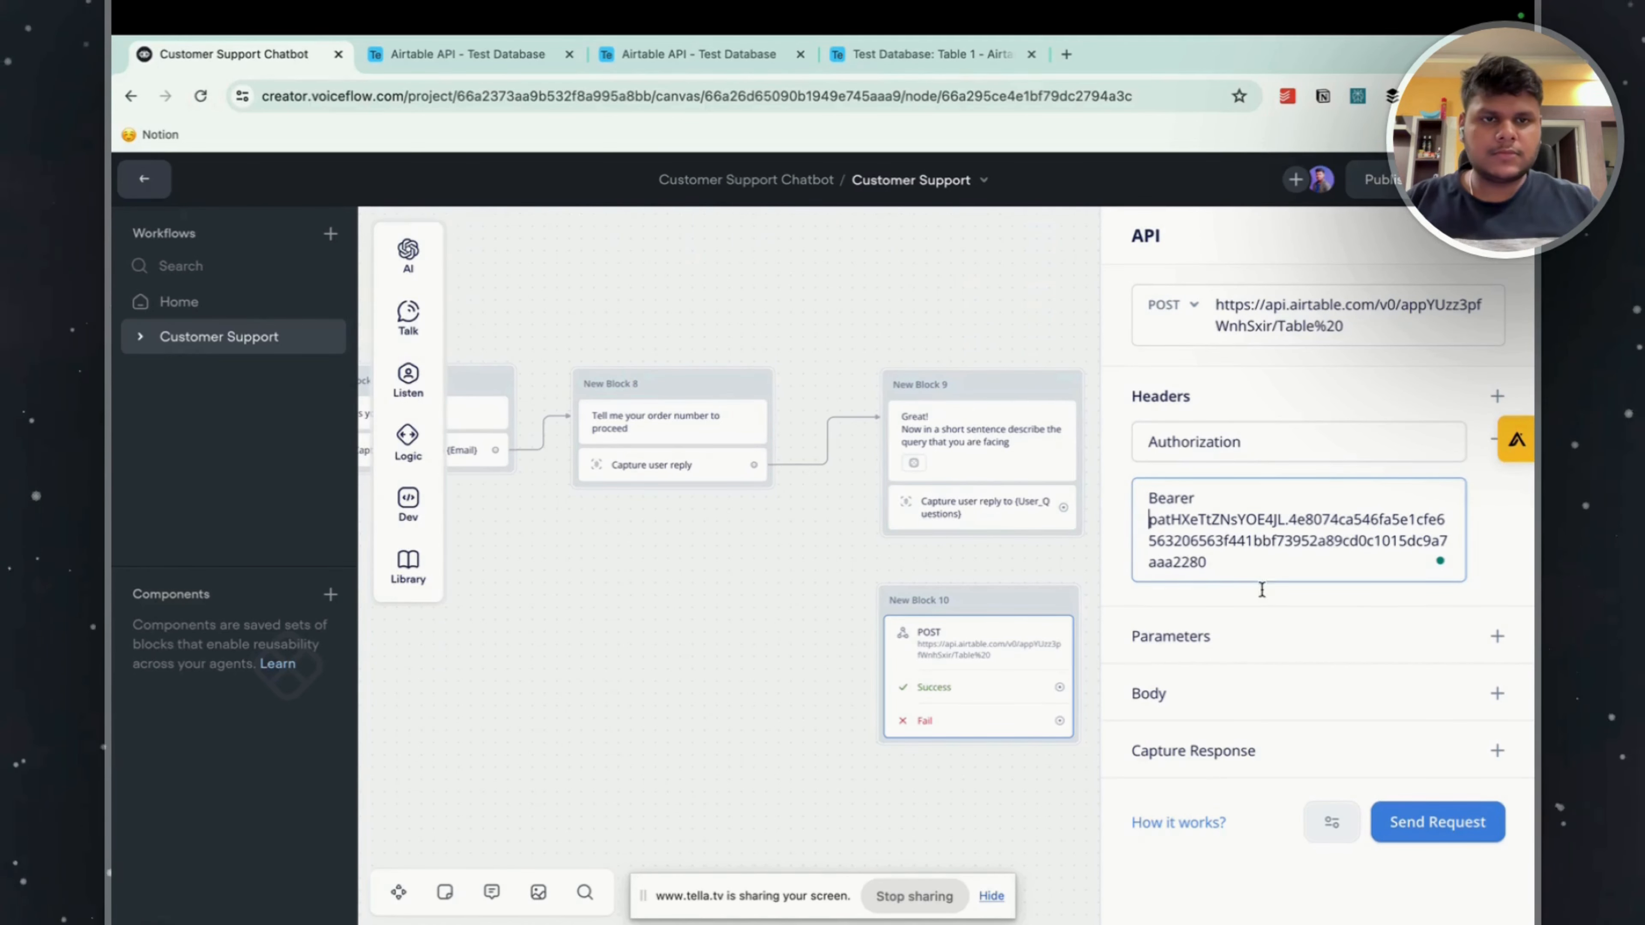
# Add a second header with key Content-Type and value application/json, copied from the Airtable curl example.
pyautogui.click(1496, 396)
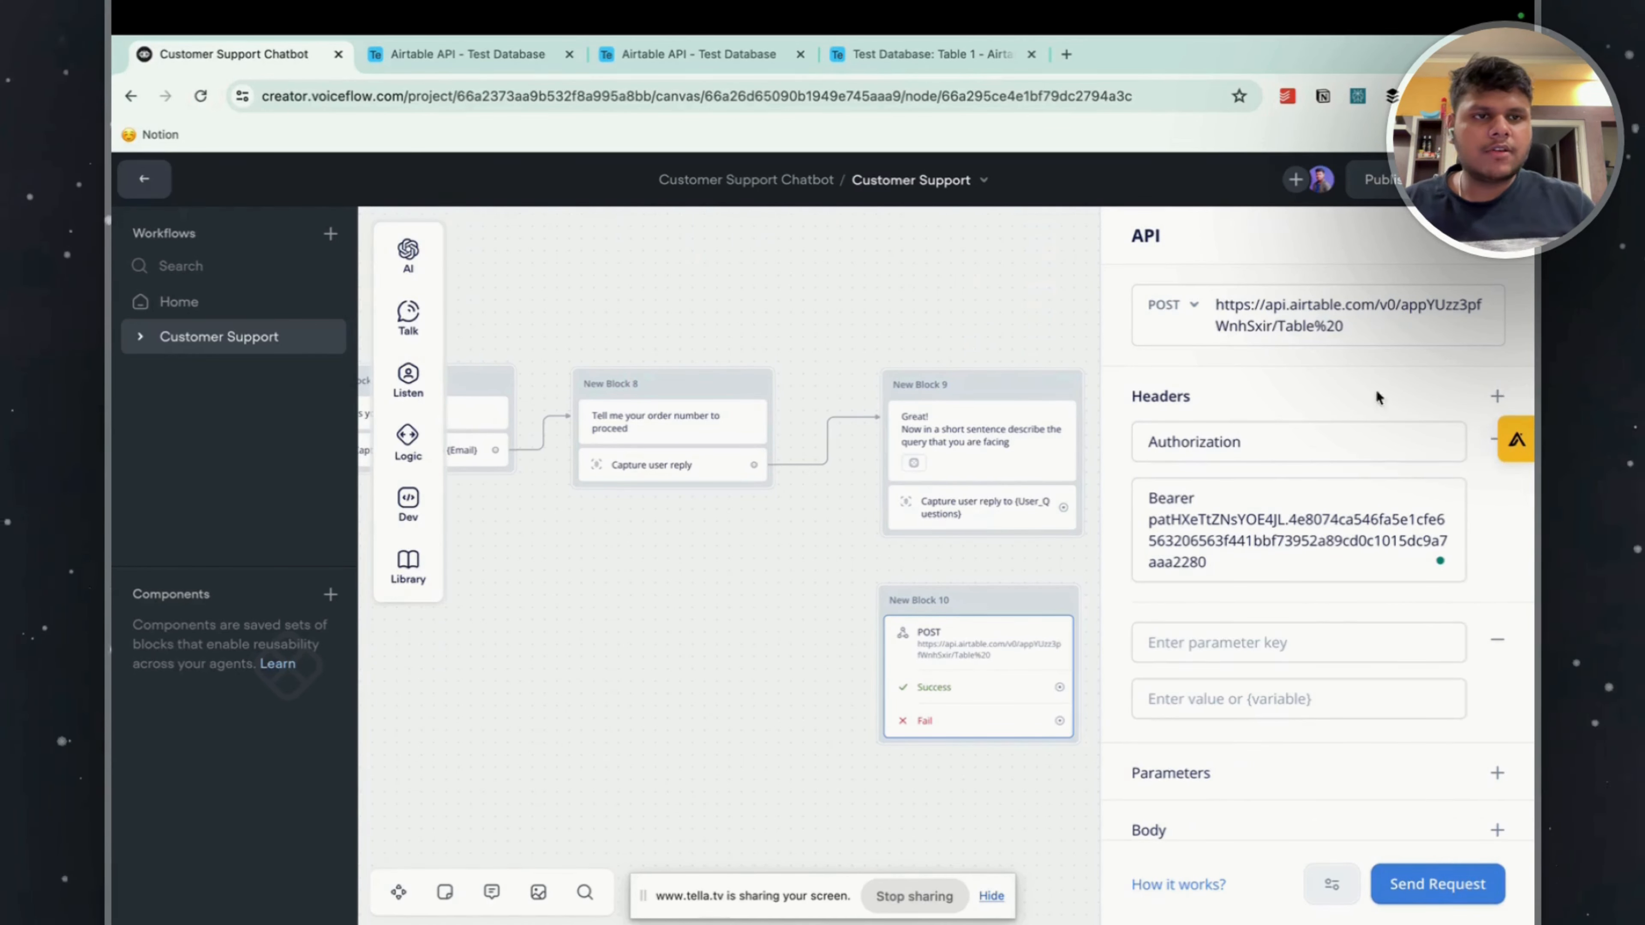
pyautogui.click(468, 54)
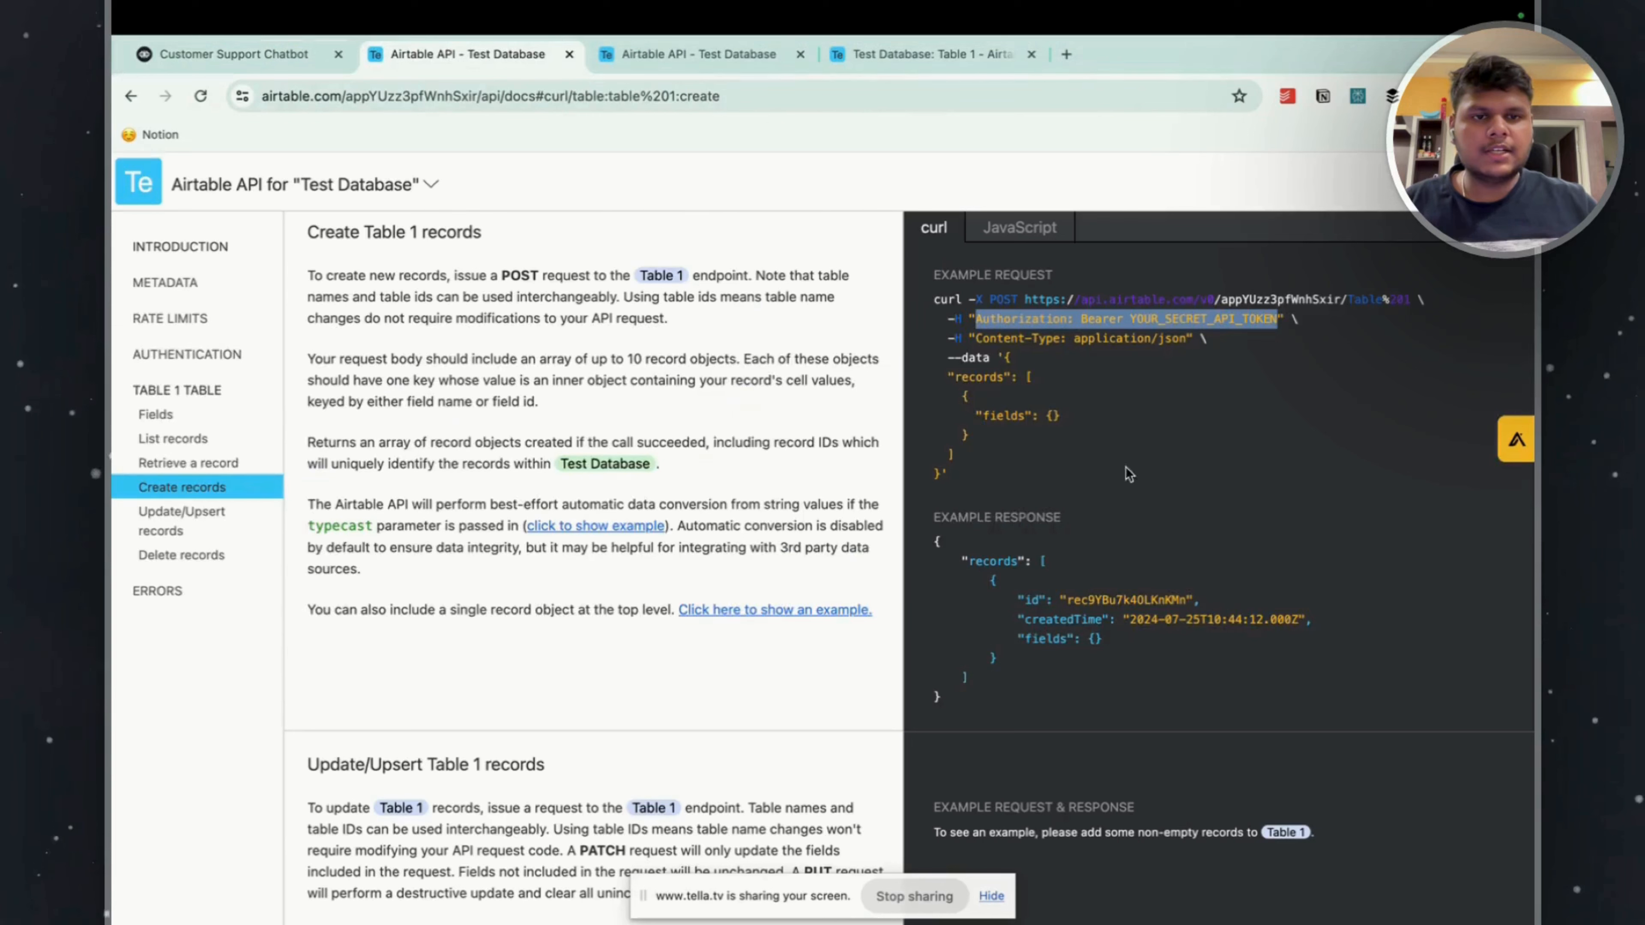
pyautogui.moveTo(977, 338); pyautogui.dragTo(1187, 339)
pyautogui.press('super+c')
pyautogui.click(240, 56)
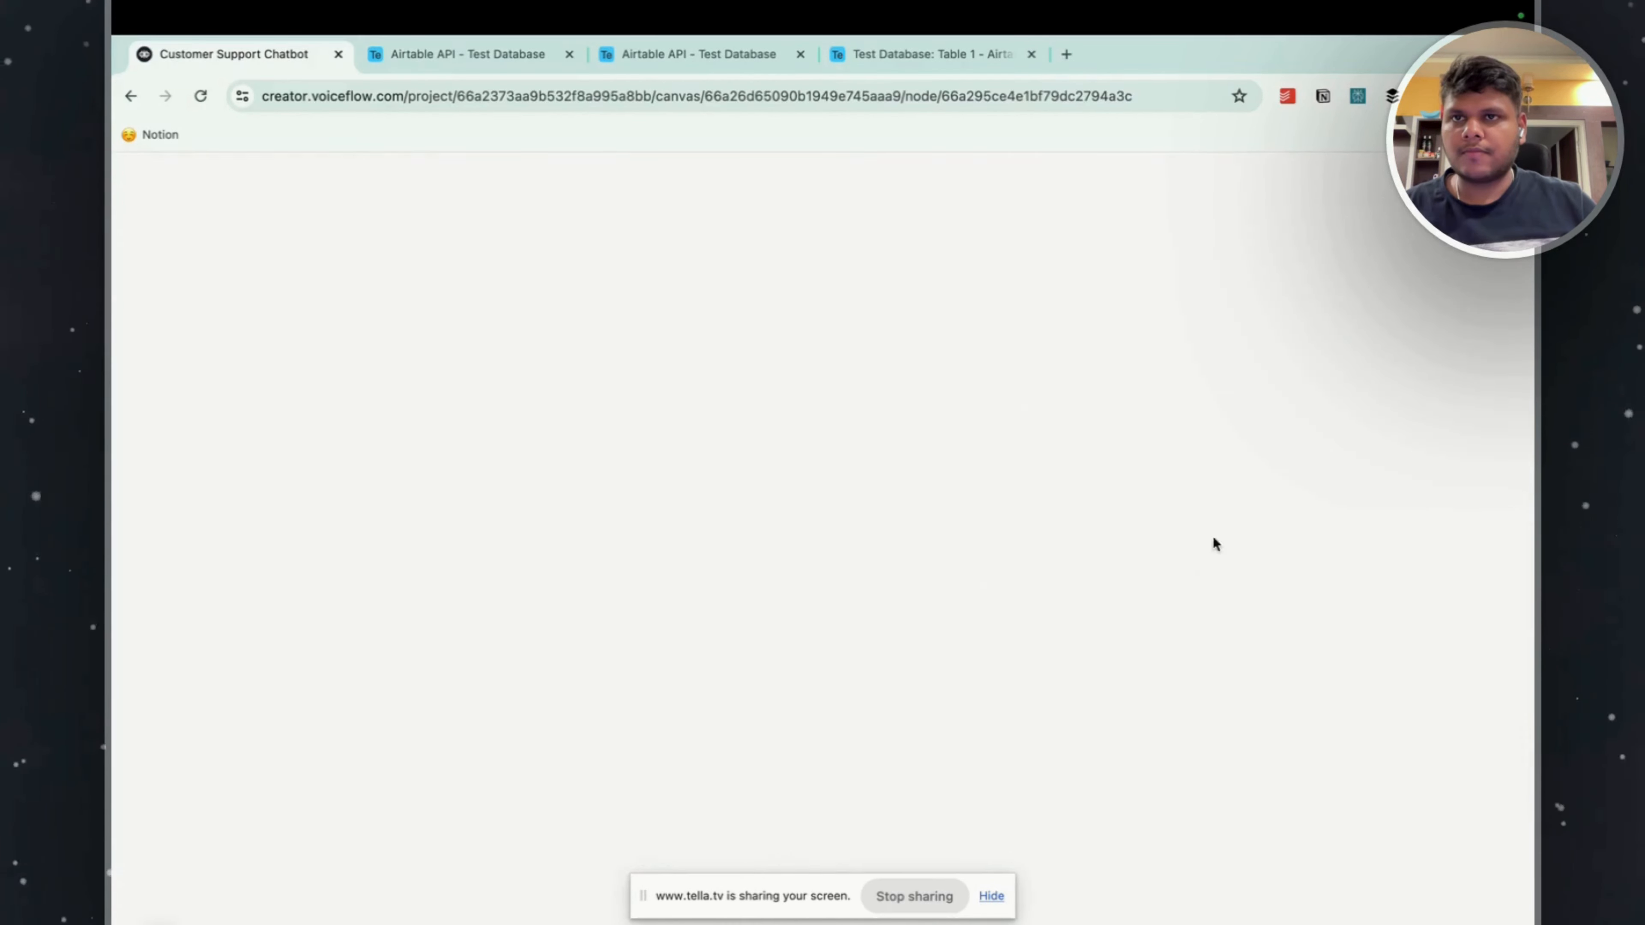
pyautogui.press('super+v')
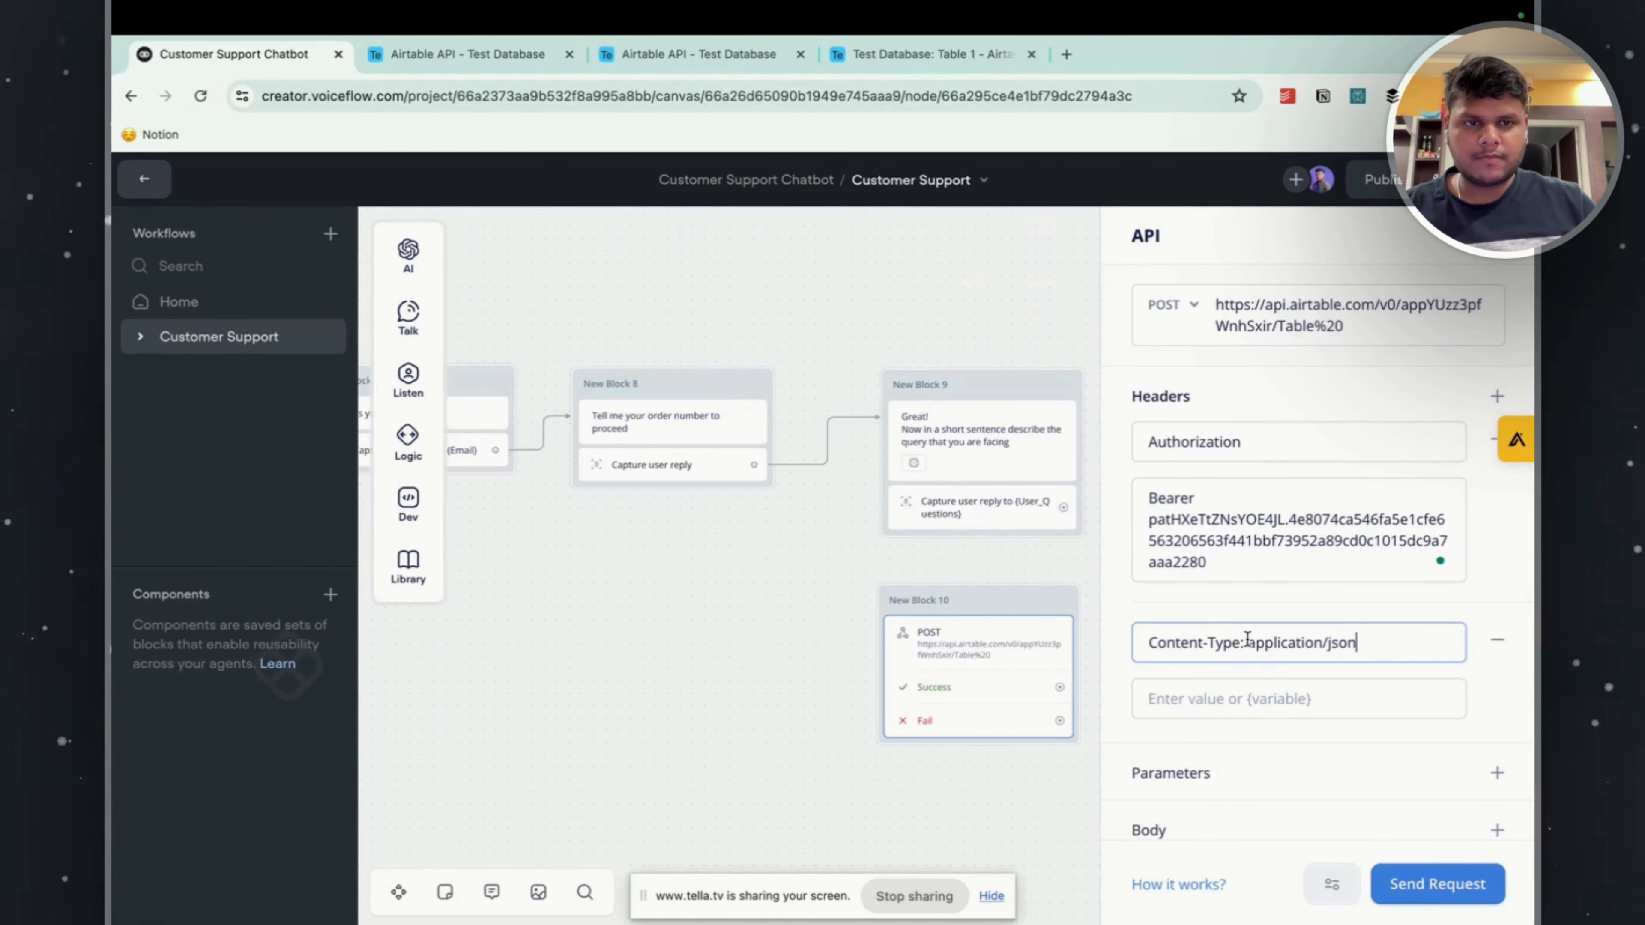
pyautogui.moveTo(1247, 639); pyautogui.dragTo(1392, 647)
pyautogui.press('super+x')
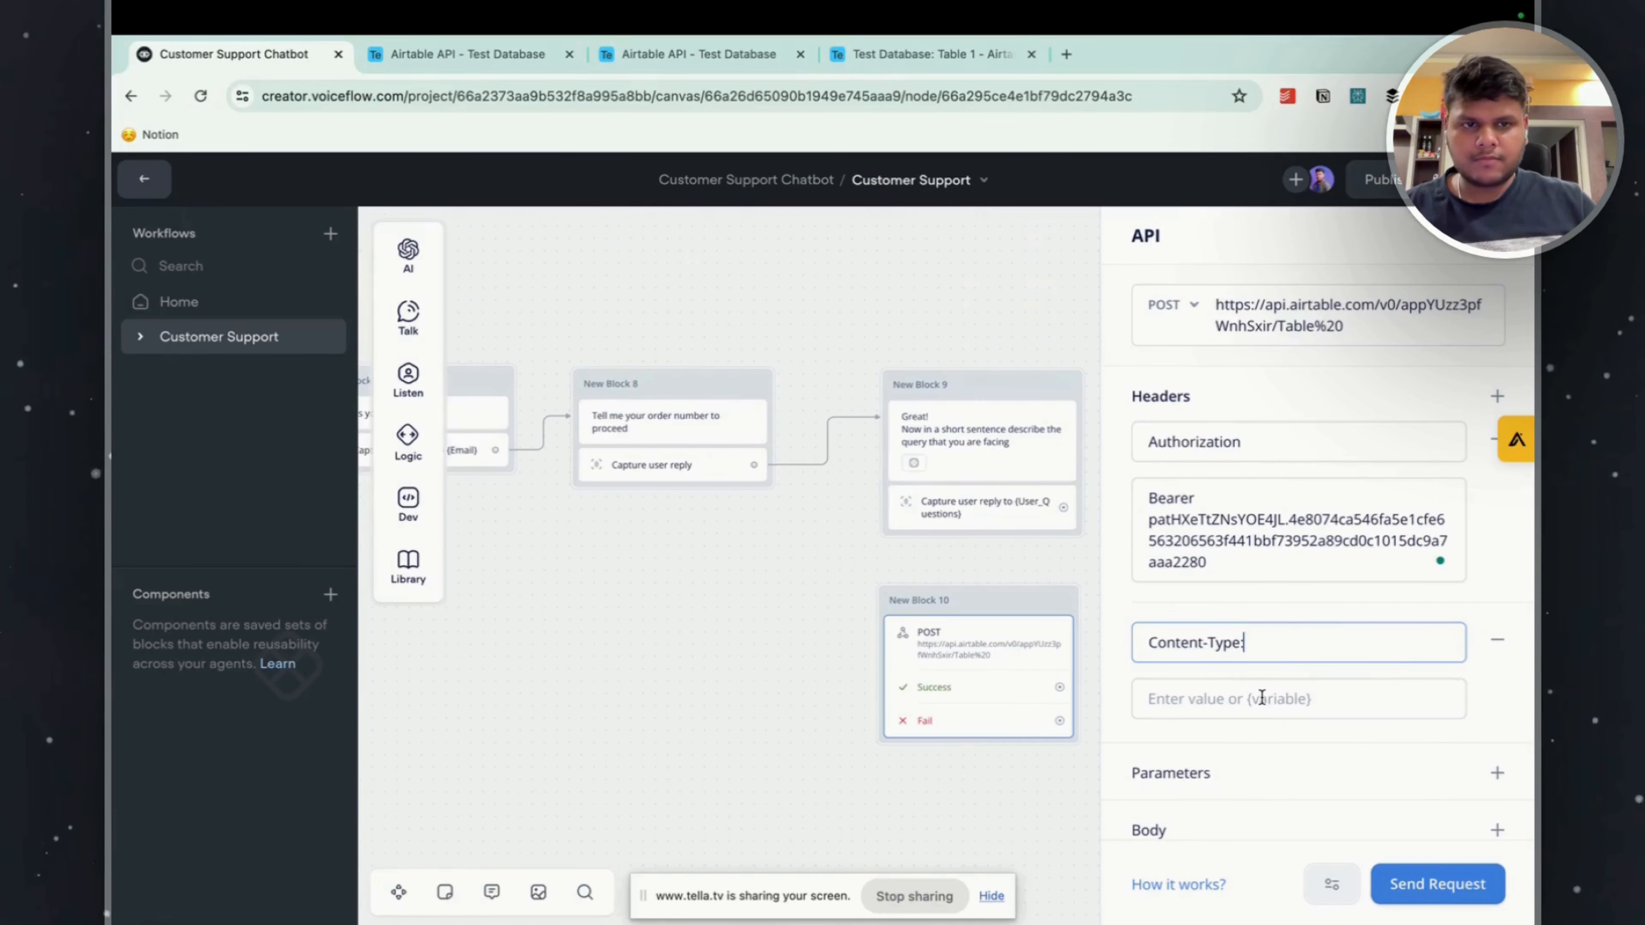
pyautogui.click(1255, 698)
pyautogui.press('super+v')
pyautogui.click(1282, 647)
pyautogui.press('BackSpace')
# Add a Raw request body and fill it with the records JSON from Airtable's Create records curl example.
pyautogui.scroll(-2, 1295, 648)
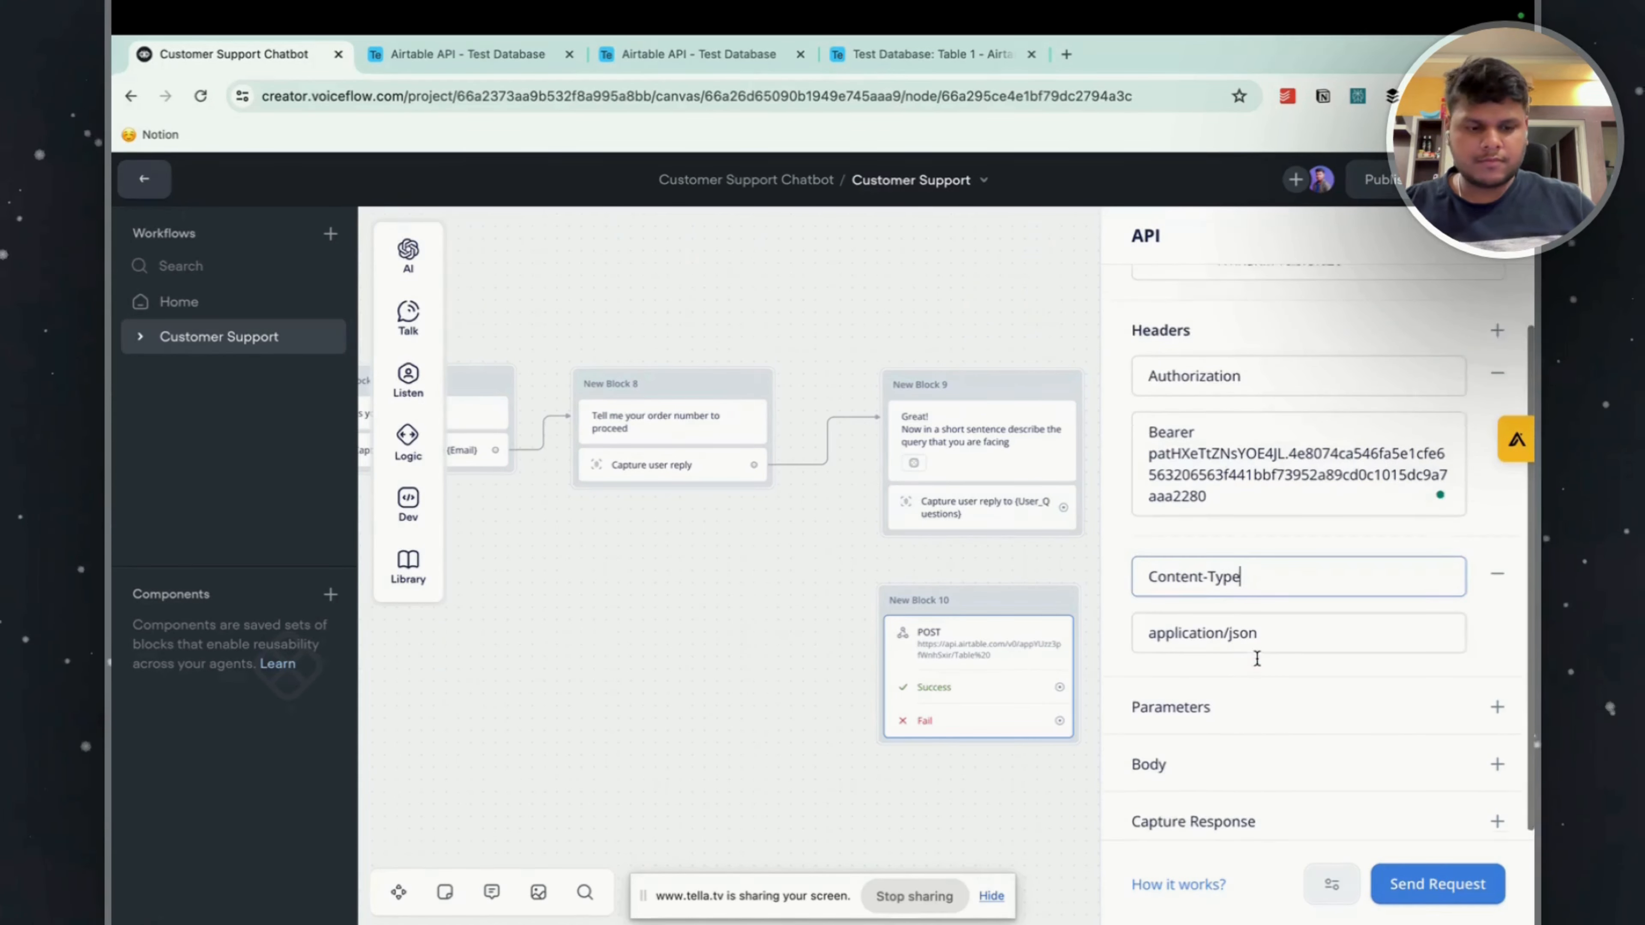
pyautogui.click(1497, 755)
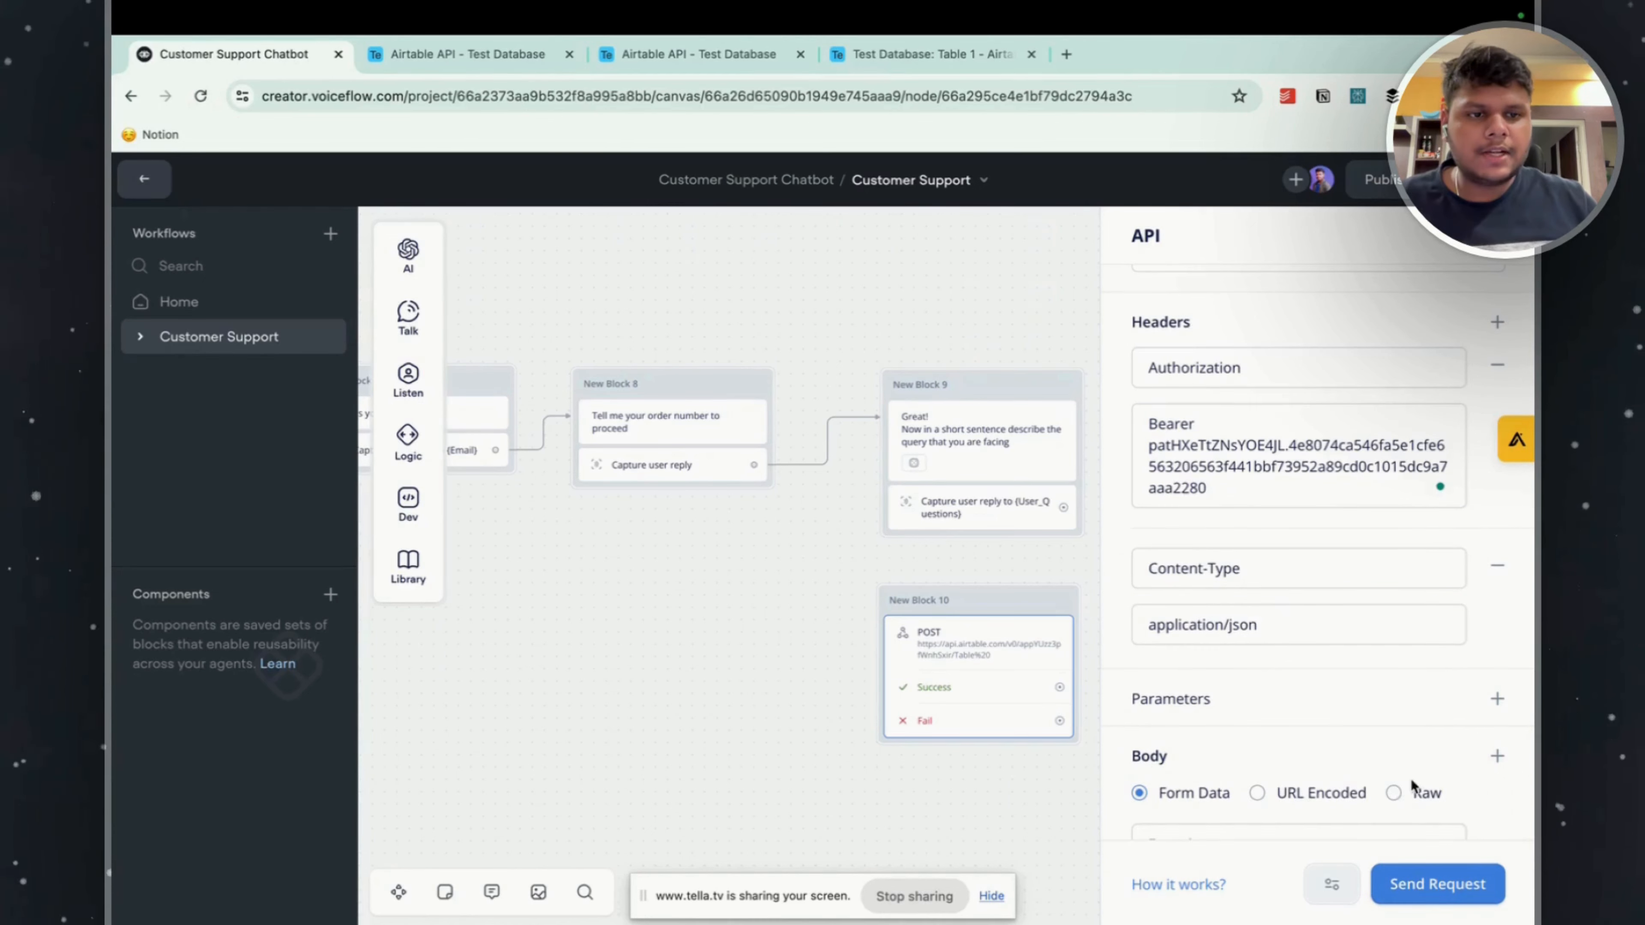
pyautogui.click(1393, 792)
pyautogui.scroll(-4, 1306, 609)
pyautogui.click(1310, 541)
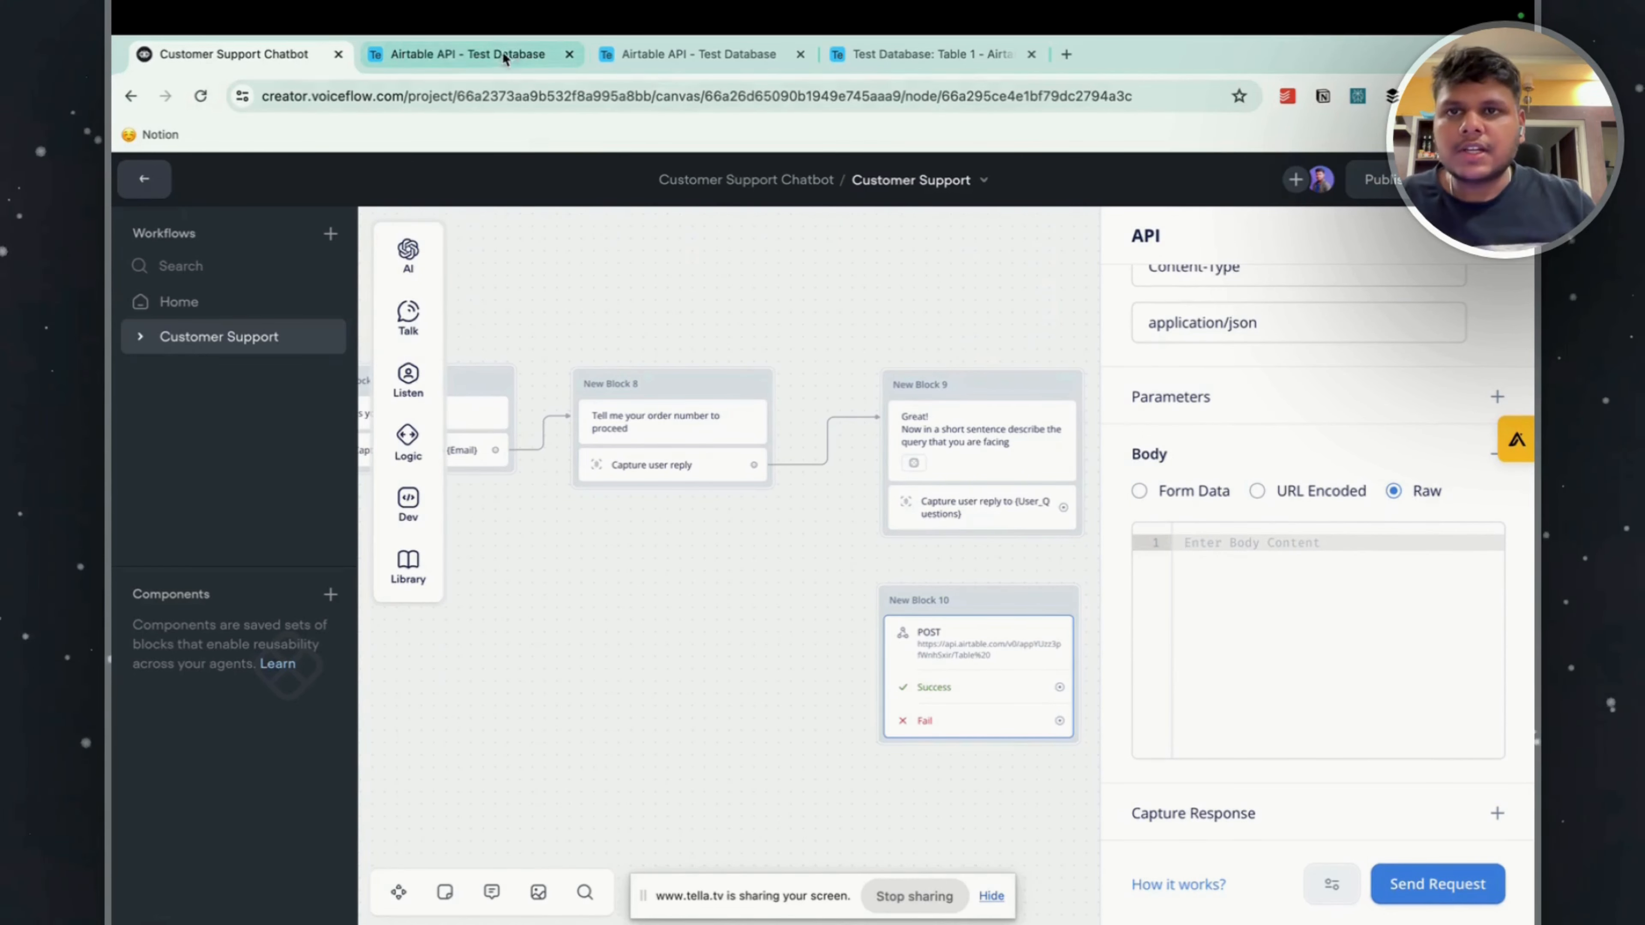
pyautogui.click(468, 54)
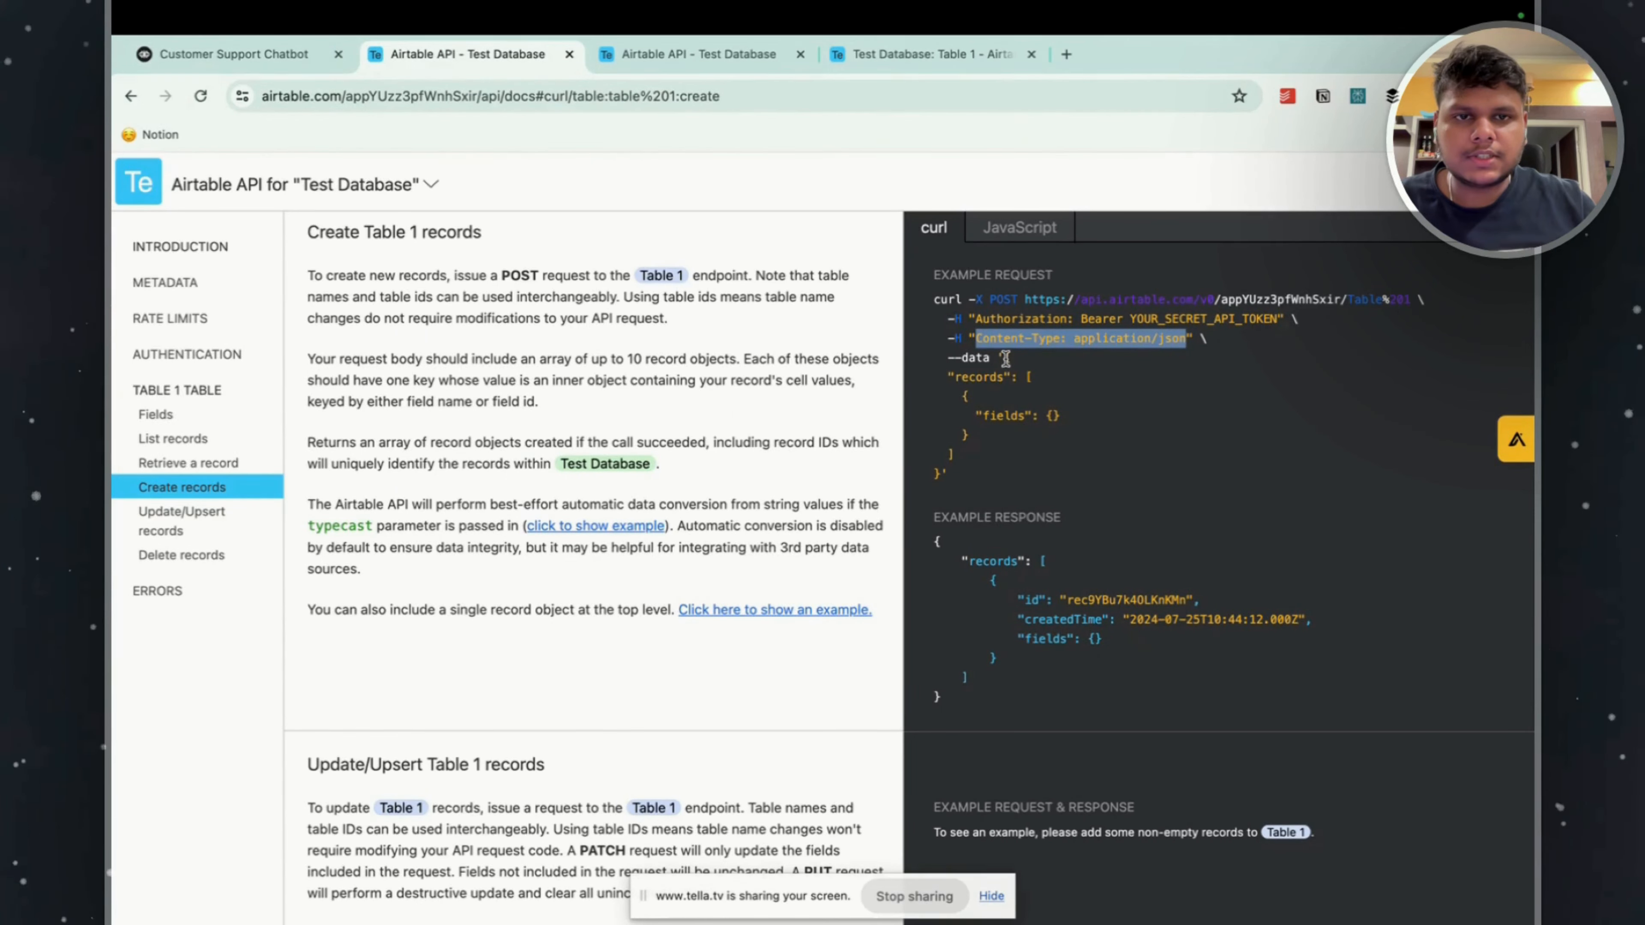
pyautogui.moveTo(1005, 357); pyautogui.dragTo(960, 471)
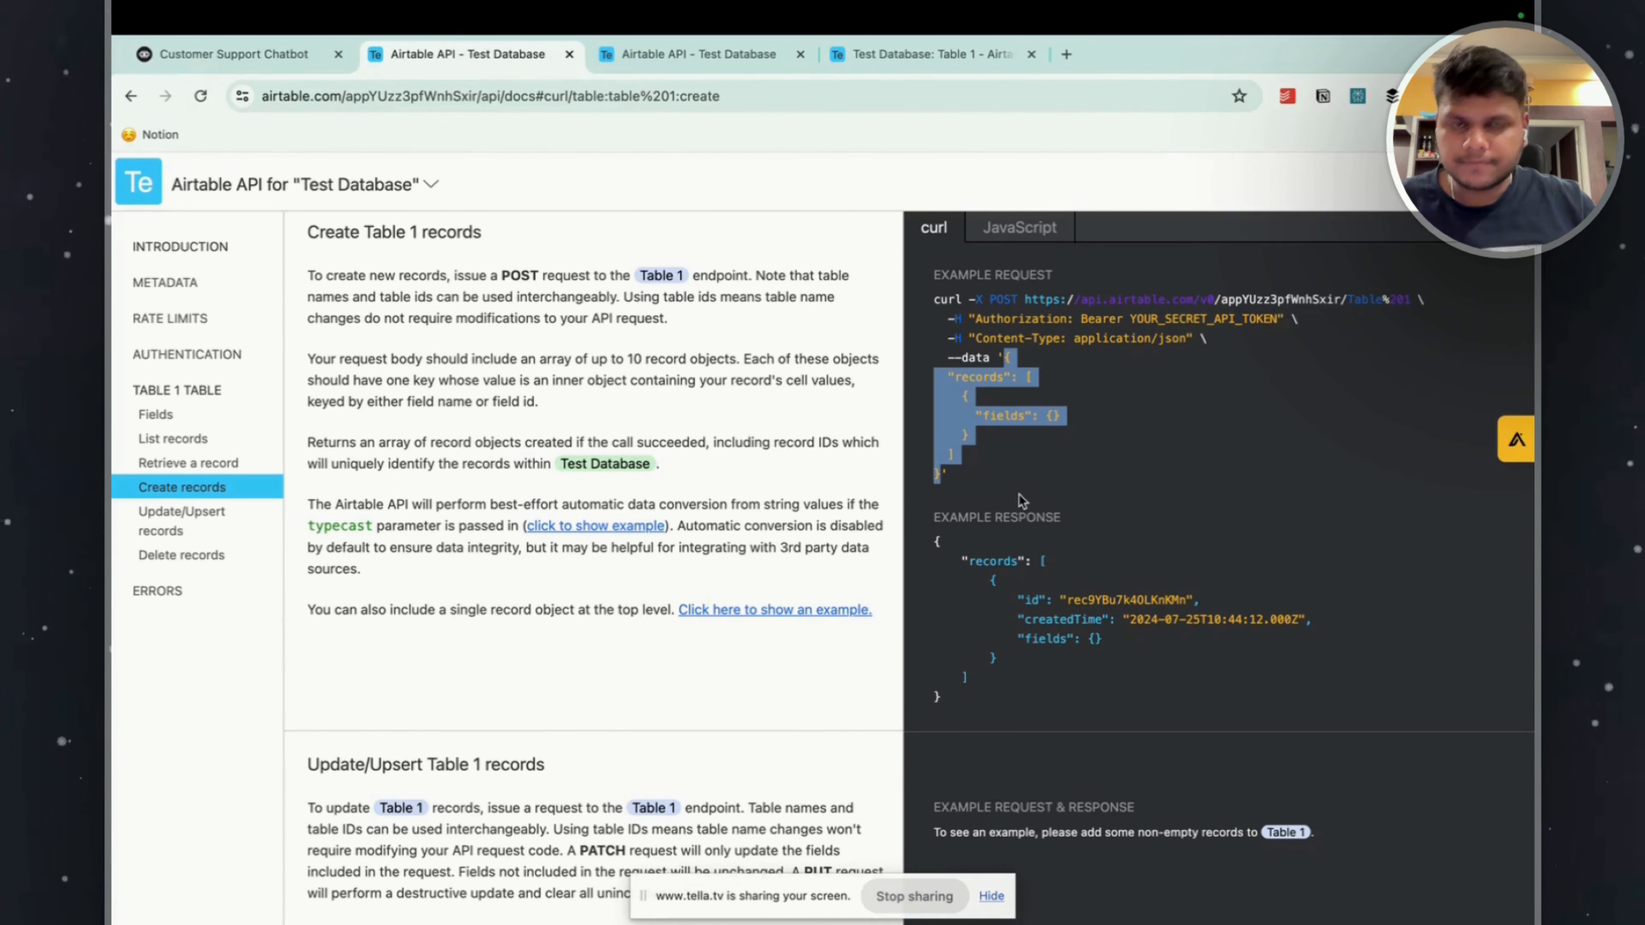
pyautogui.click(233, 54)
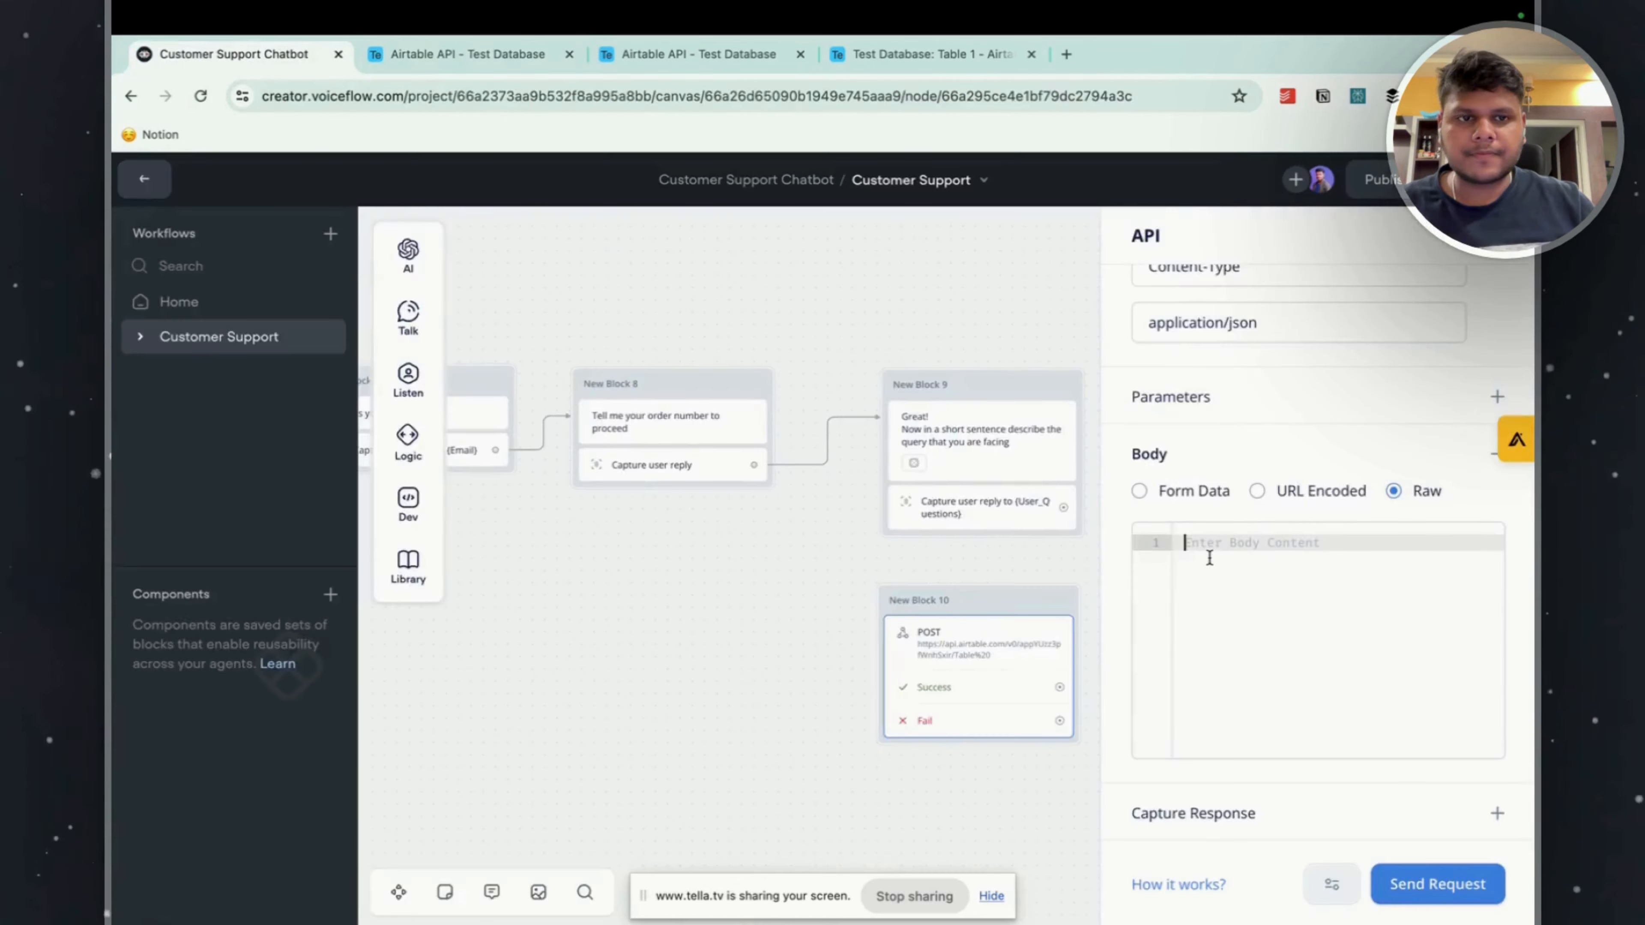
pyautogui.press('super+v')
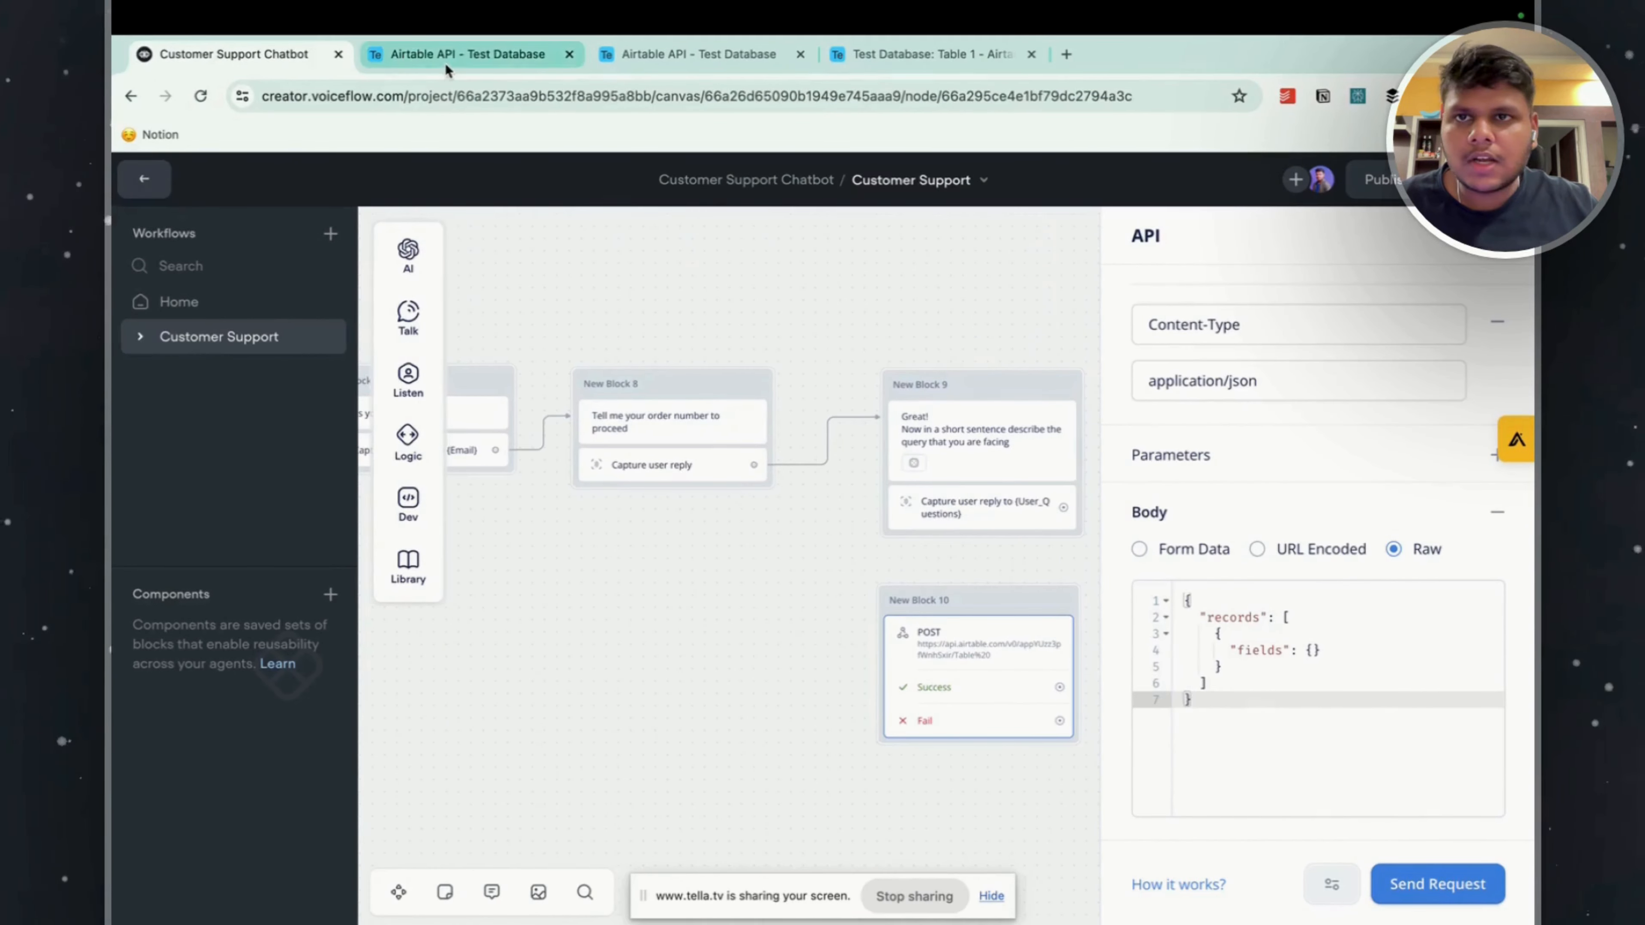
# Recheck the Create records example in the Airtable documentation and open Table 1 of Test Database to examine its column names.
pyautogui.click(446, 58)
pyautogui.scroll(1, 1329, 572)
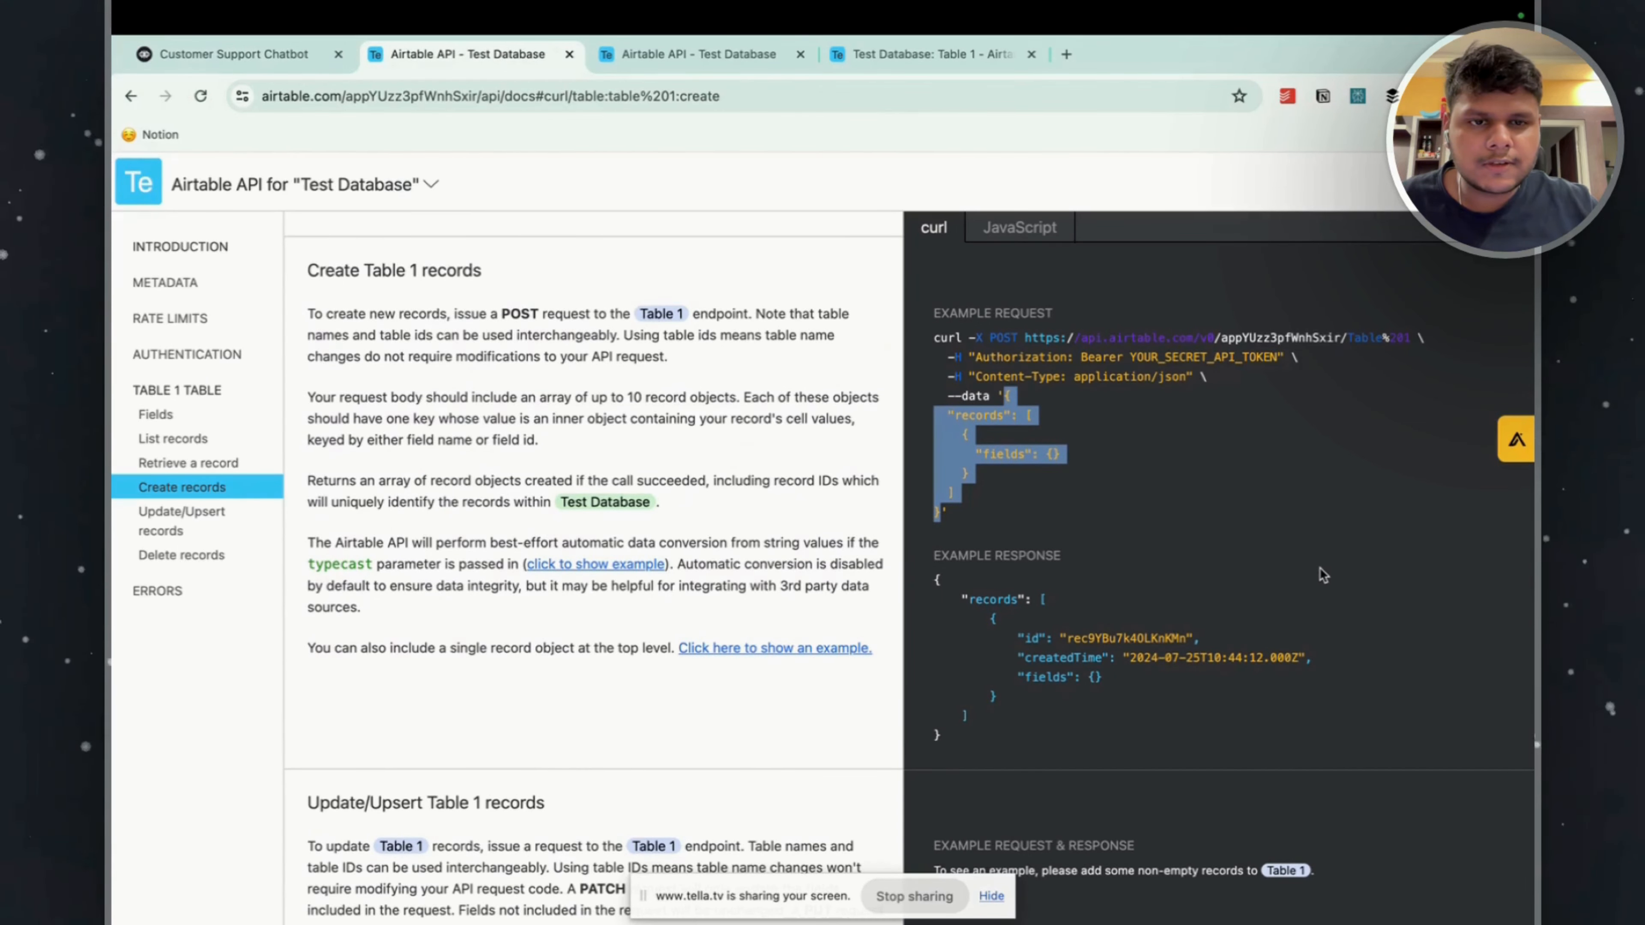
pyautogui.click(233, 55)
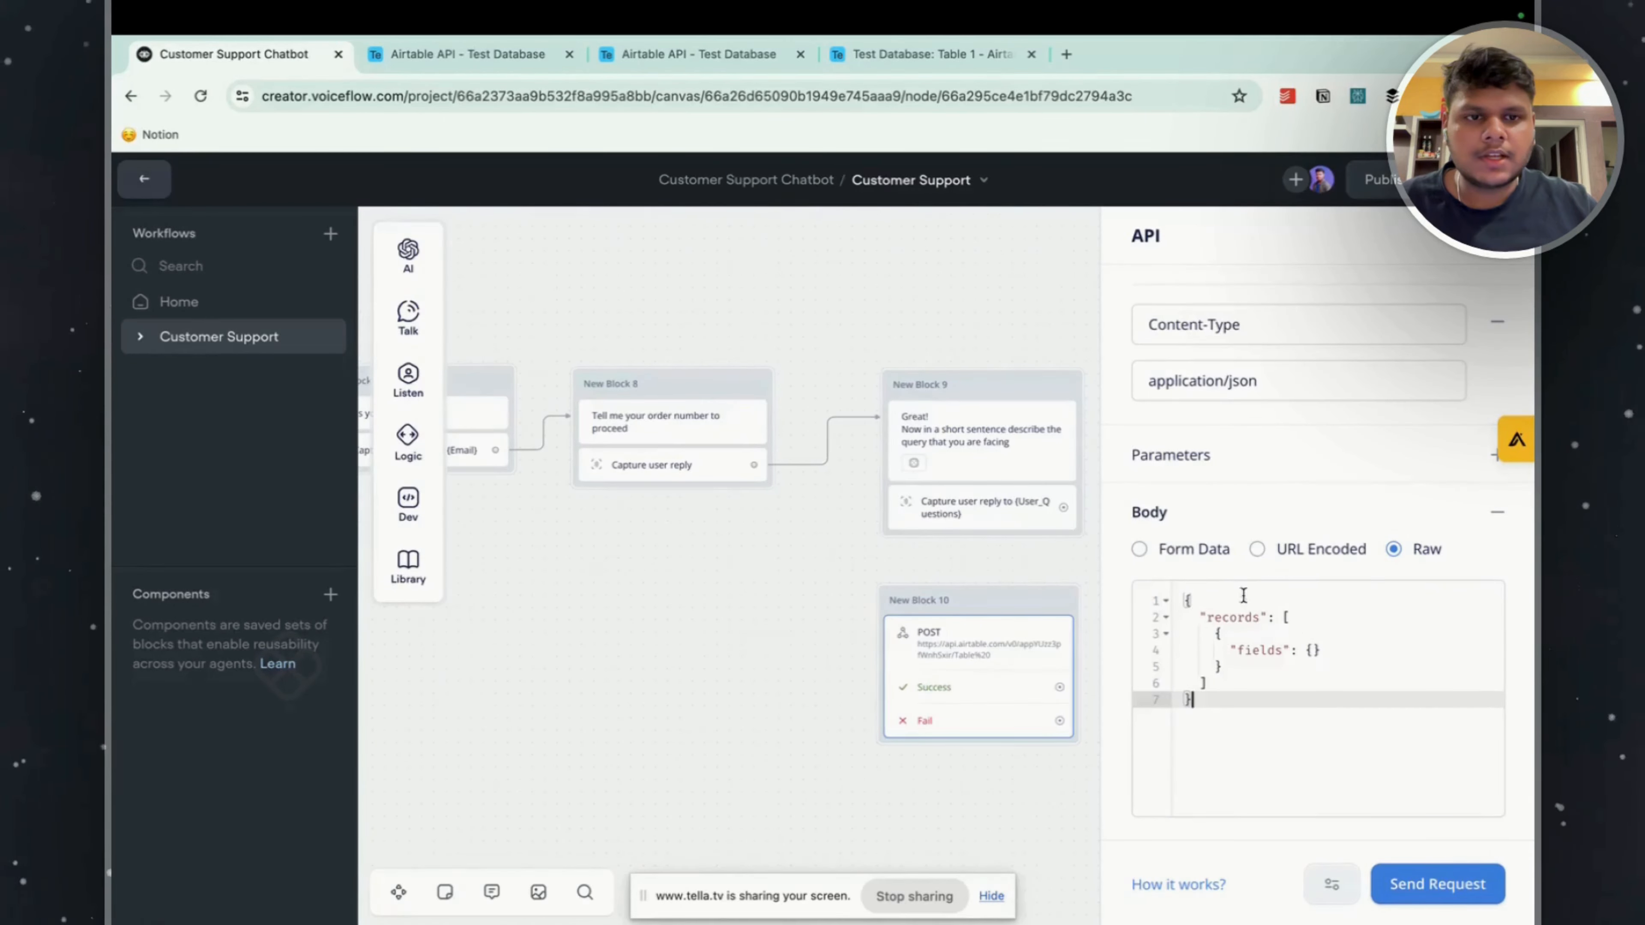
pyautogui.click(1304, 635)
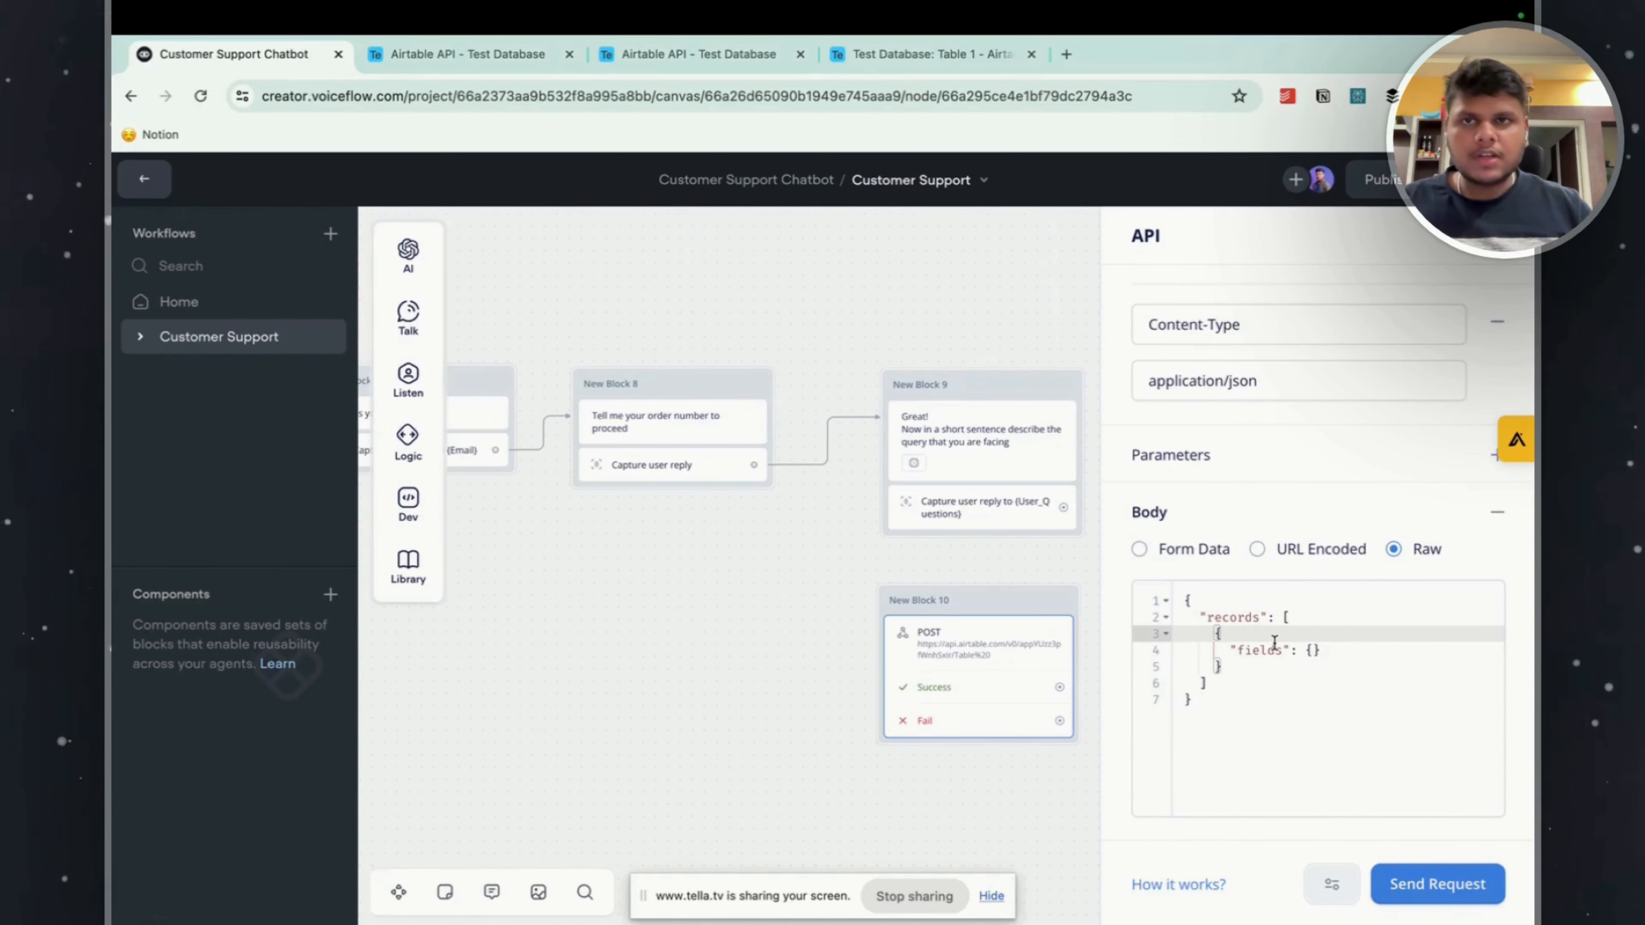
pyautogui.click(465, 62)
pyautogui.click(672, 63)
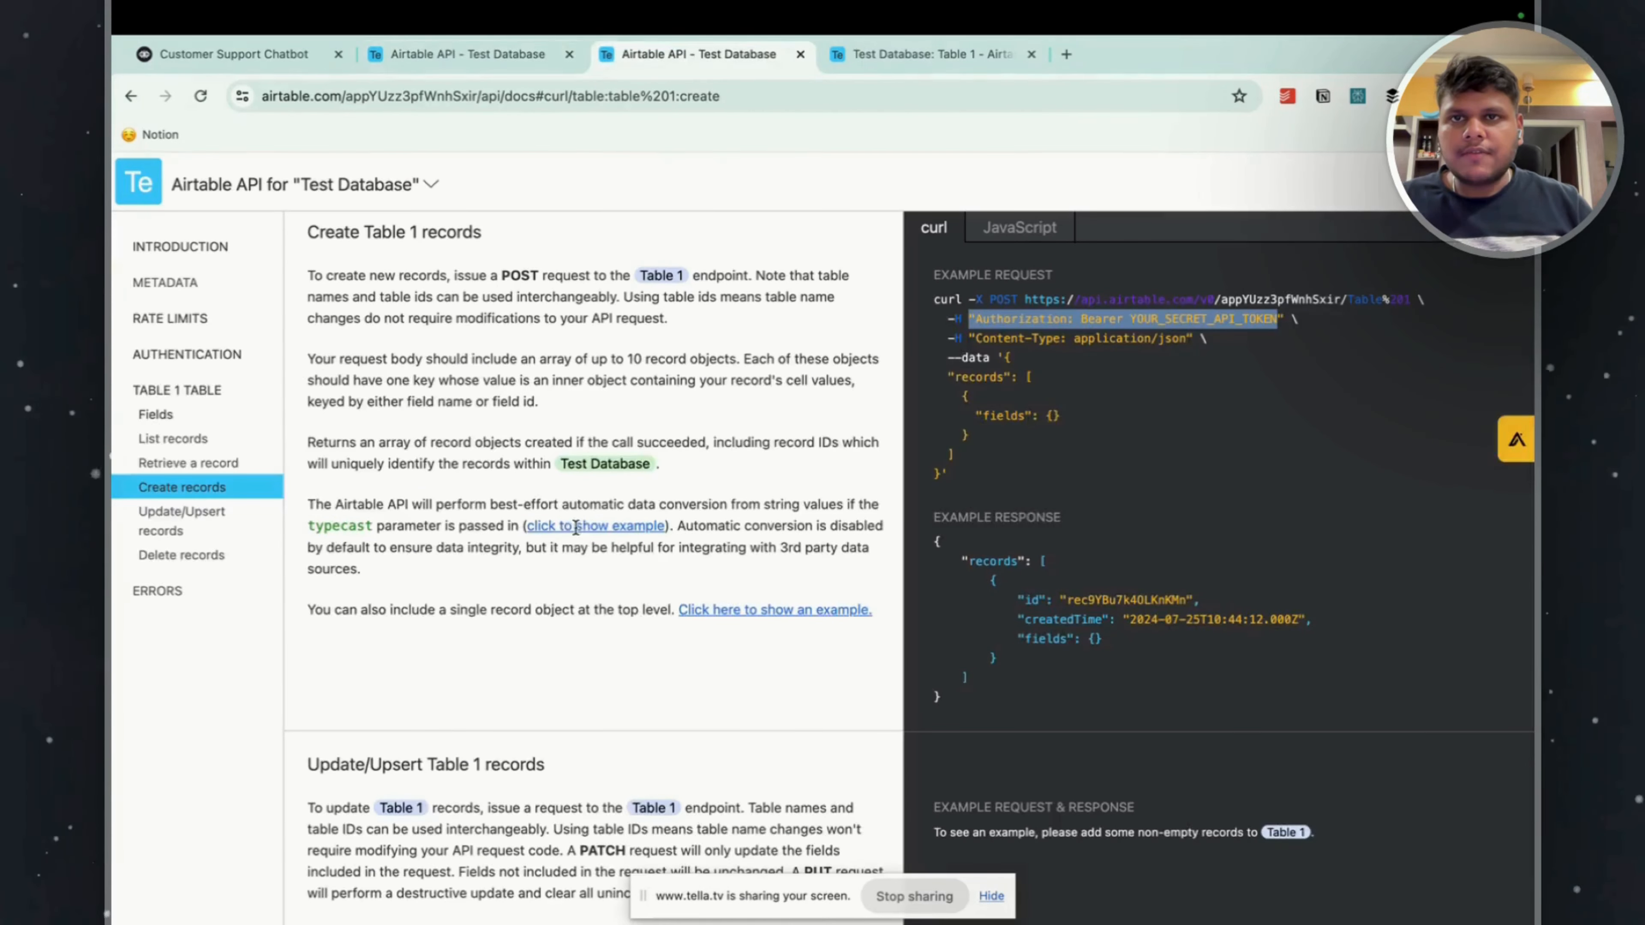
pyautogui.click(1418, 184)
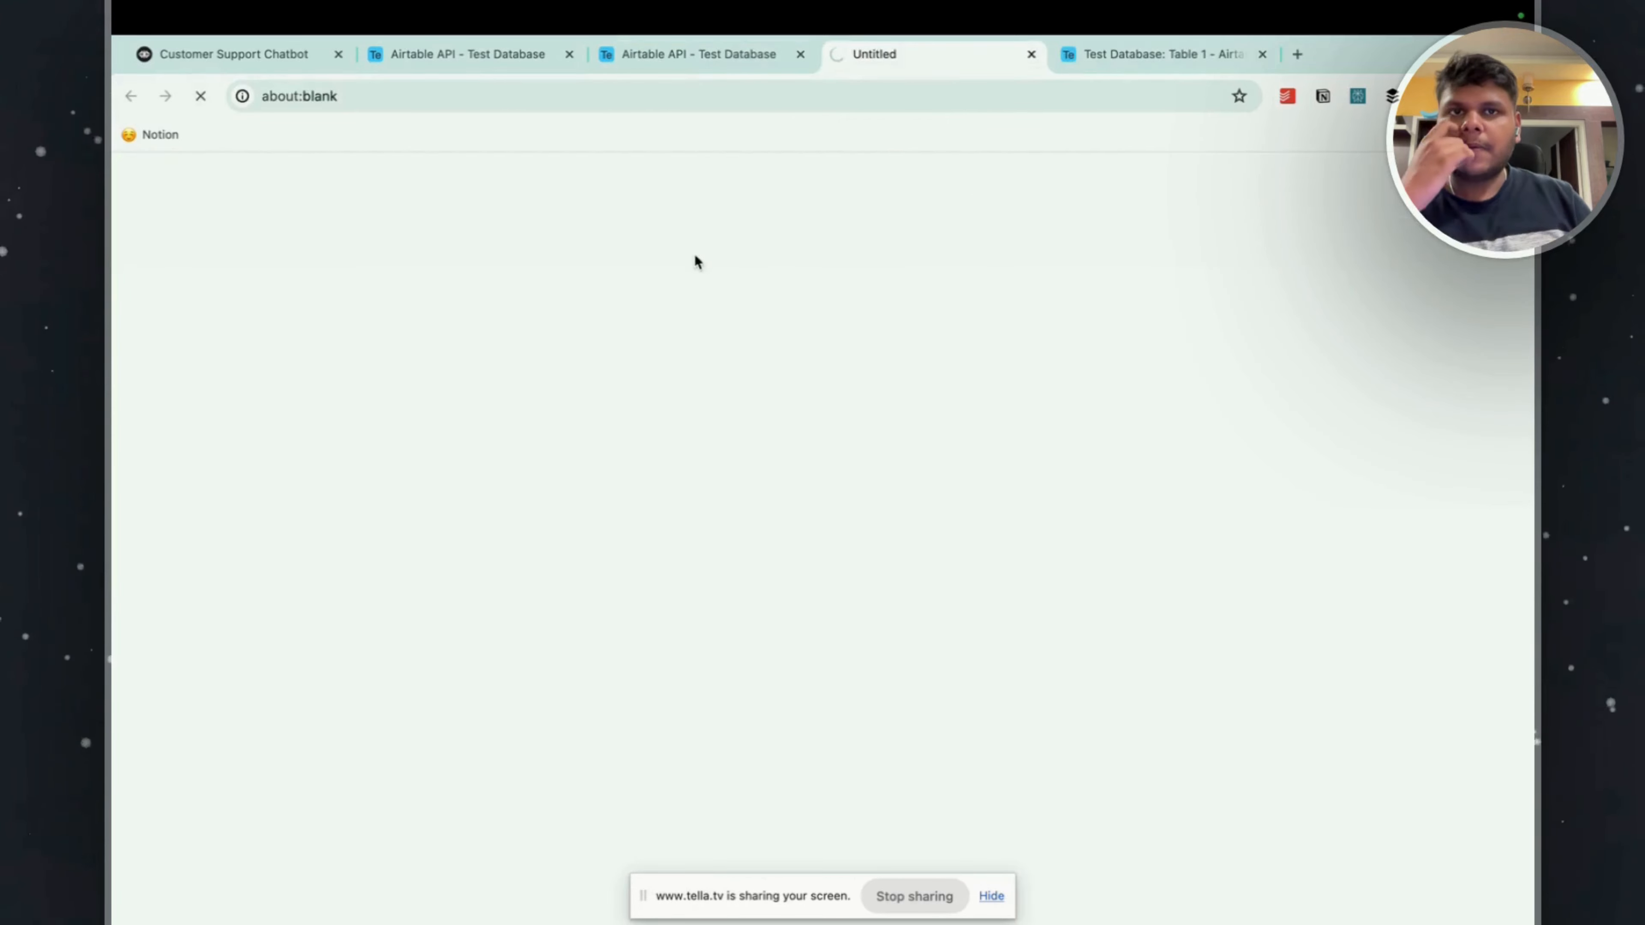
pyautogui.click(457, 79)
pyautogui.moveTo(929, 55); pyautogui.dragTo(468, 56)
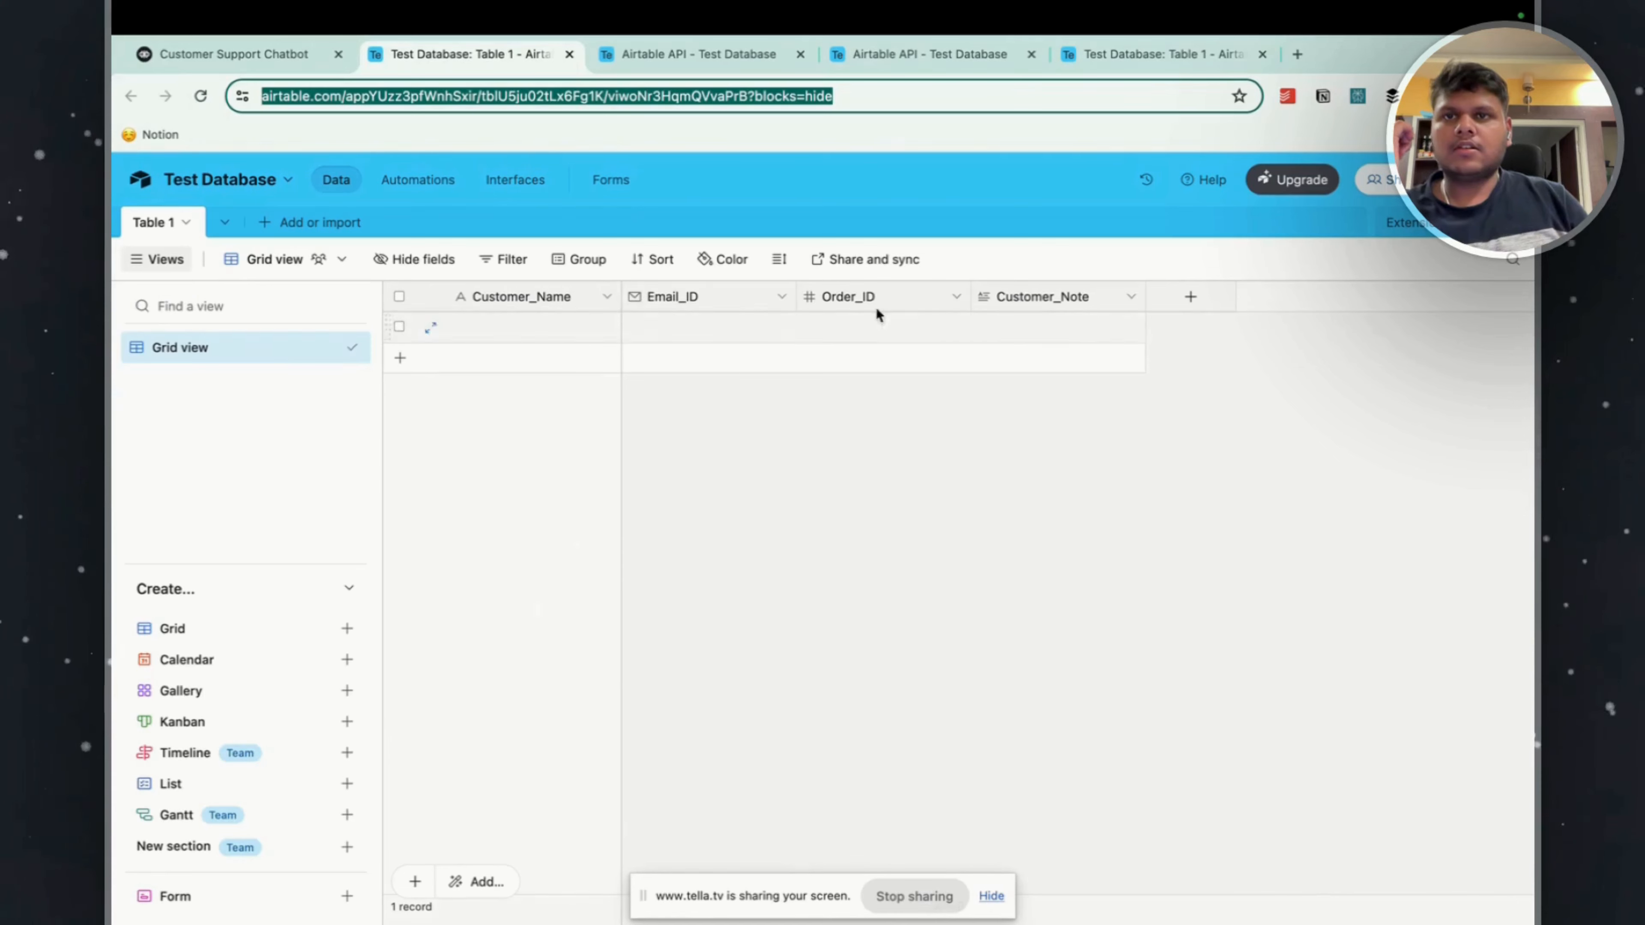
# Switch back to Voiceflow and start a customer name key on a new line inside the raw body's fields object.
pyautogui.click(214, 59)
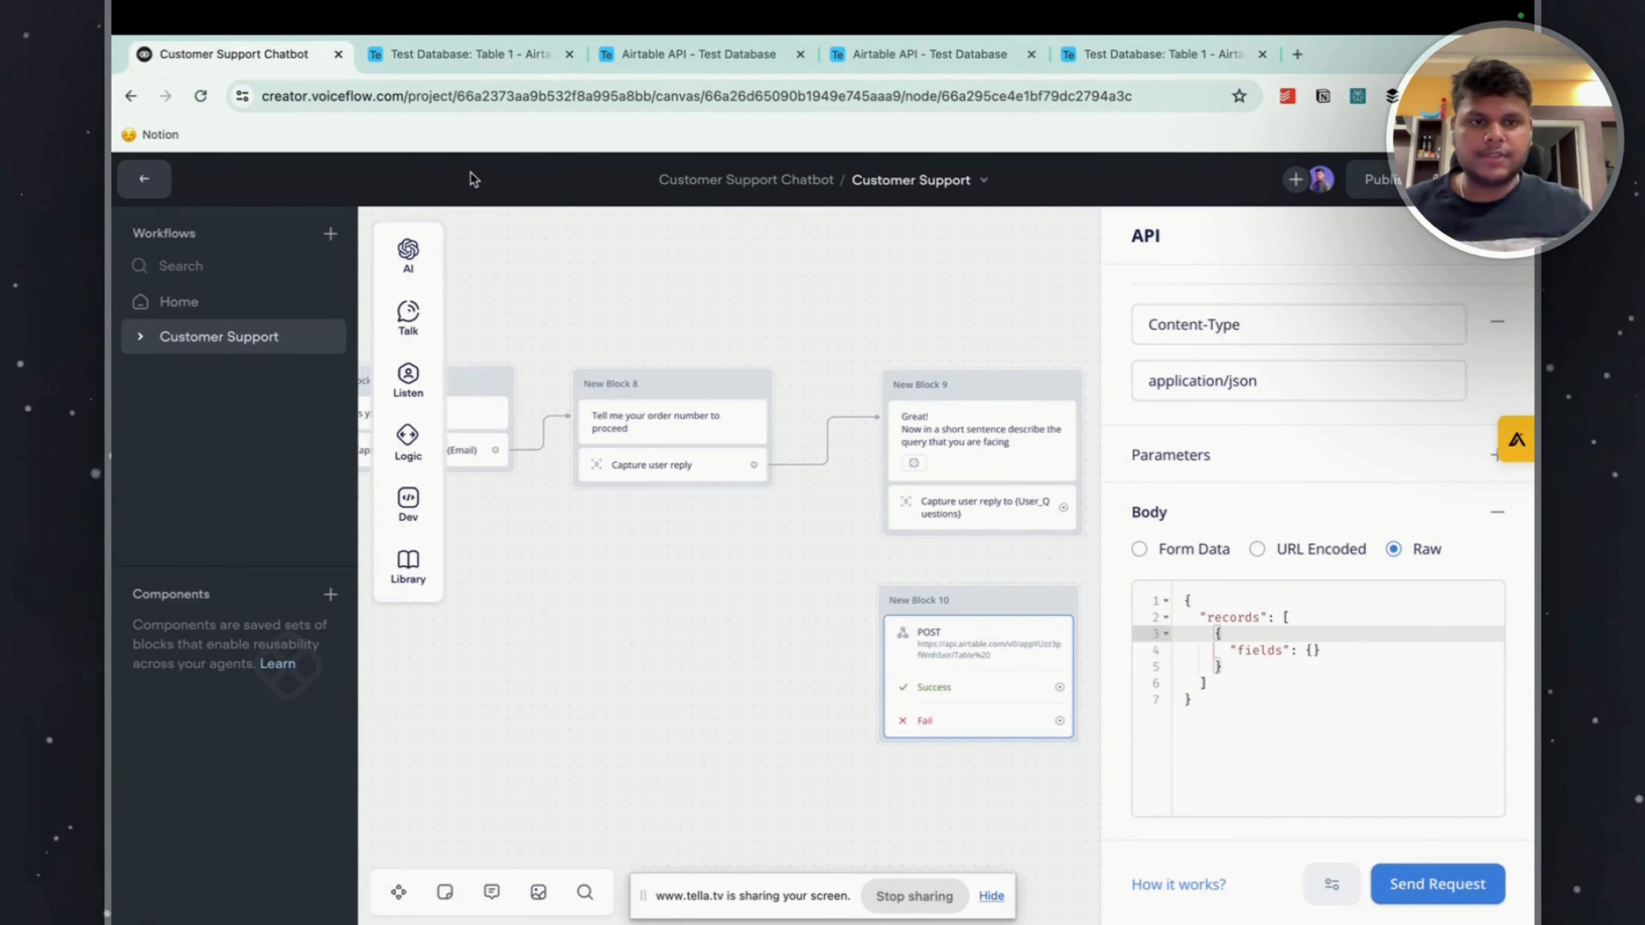
pyautogui.click(1311, 650)
pyautogui.press('Return')
pyautogui.click(1253, 666)
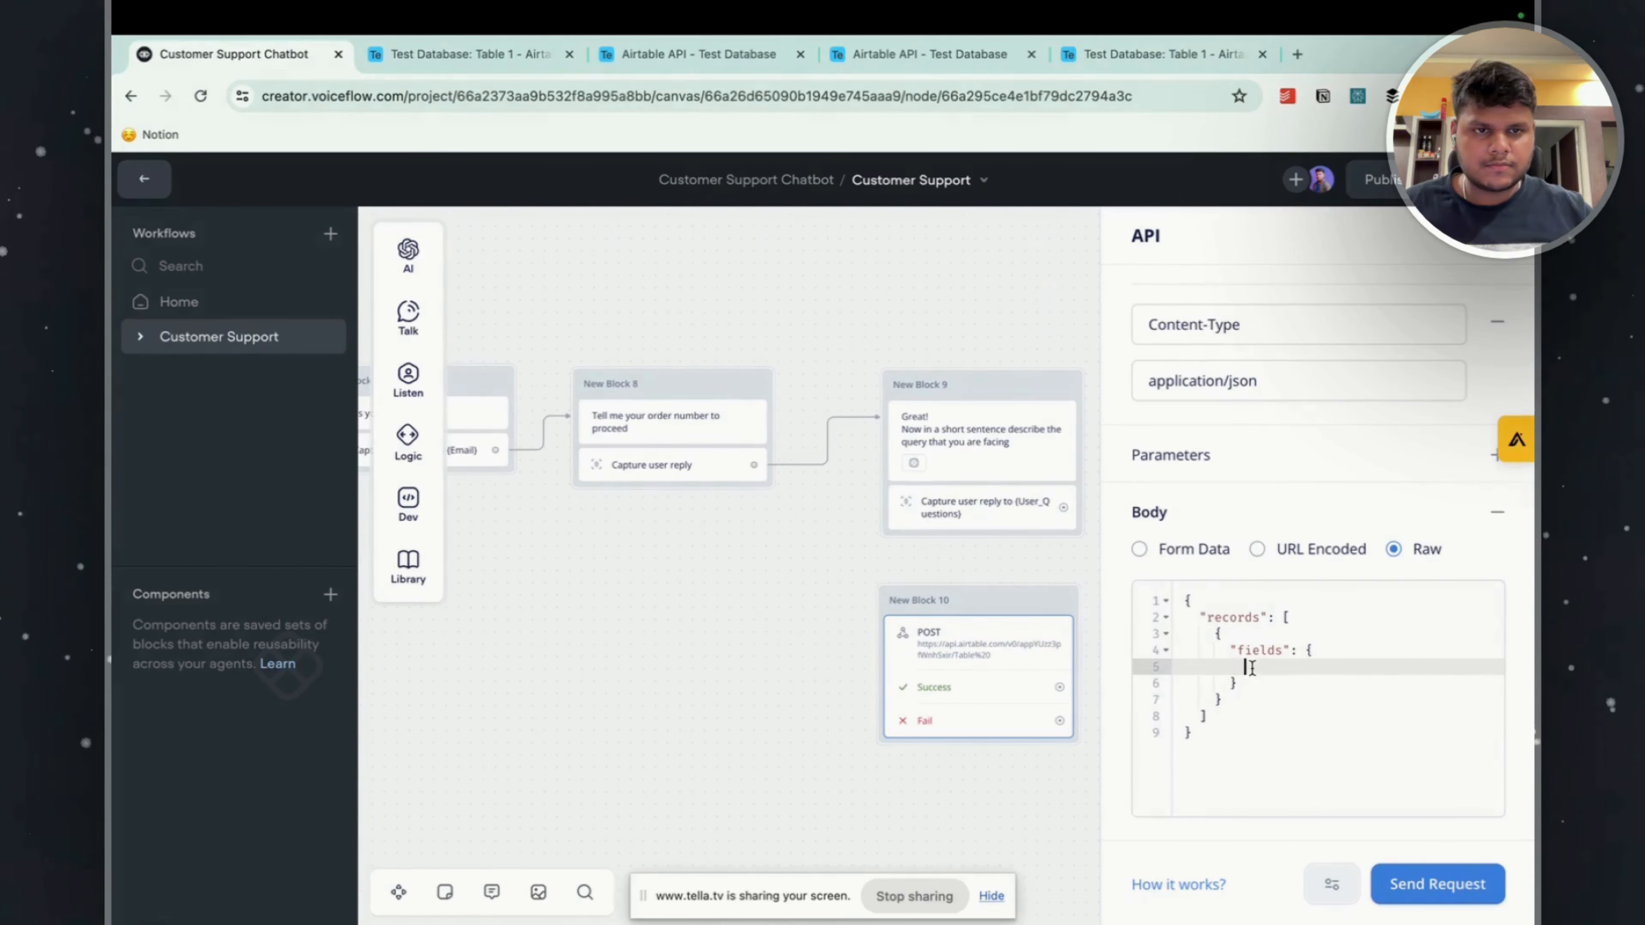
pyautogui.write('"')
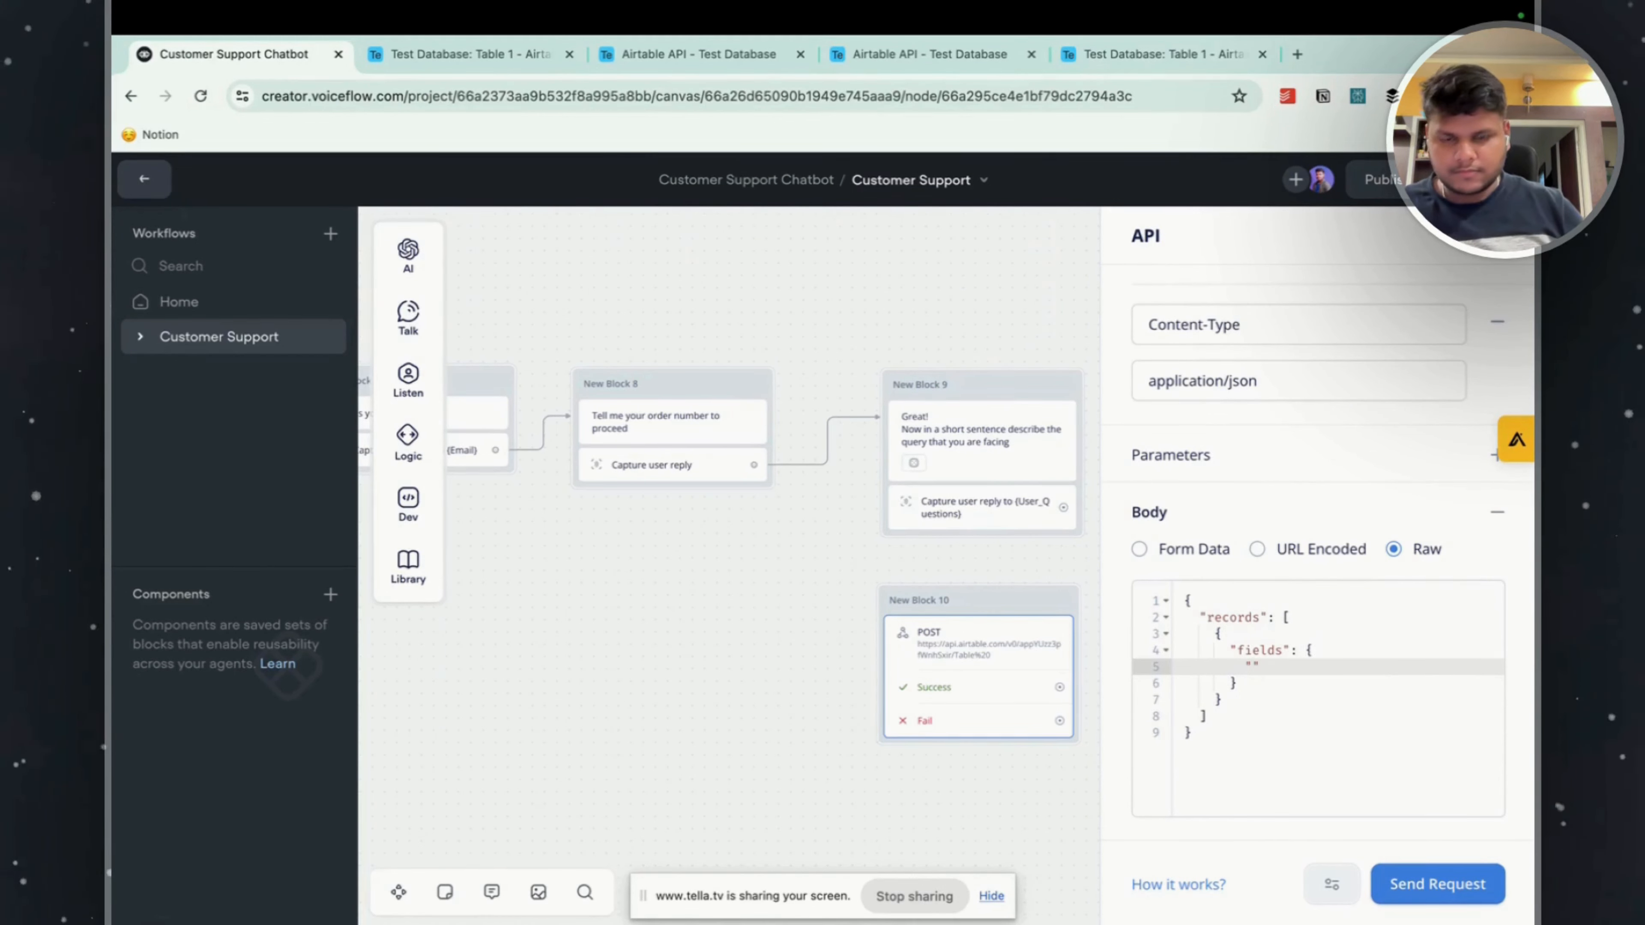
pyautogui.write('Cusotoemr')
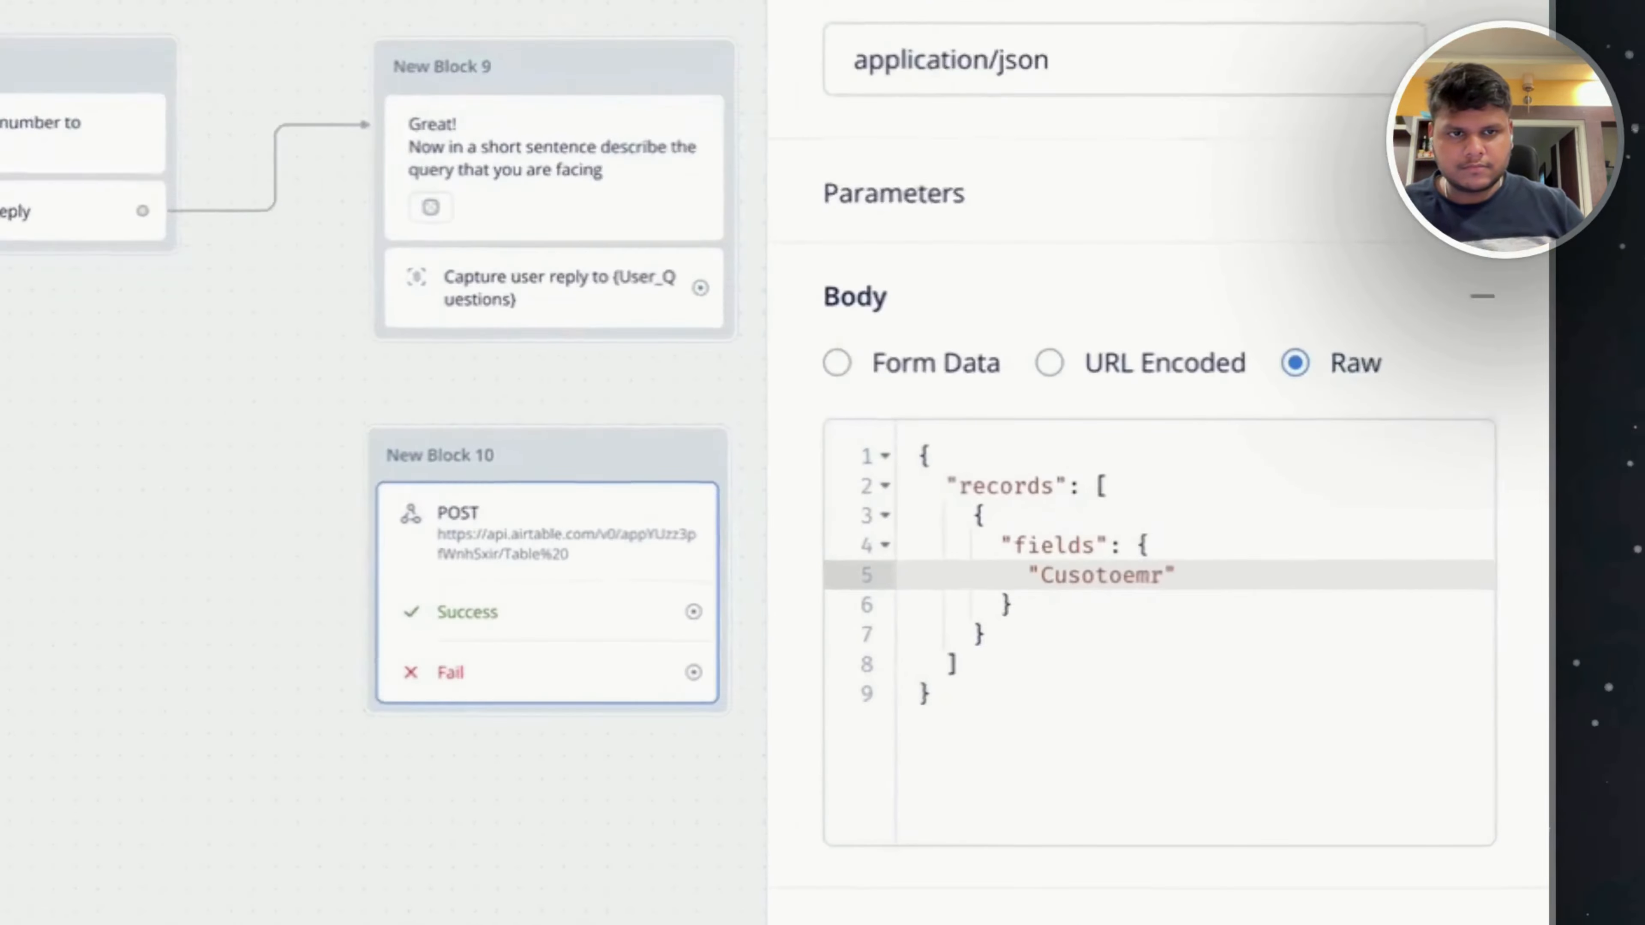
pyautogui.press('BackSpace')
pyautogui.press('BackSpace')
pyautogui.press('BackSpace')
pyautogui.write('mer_Name:')
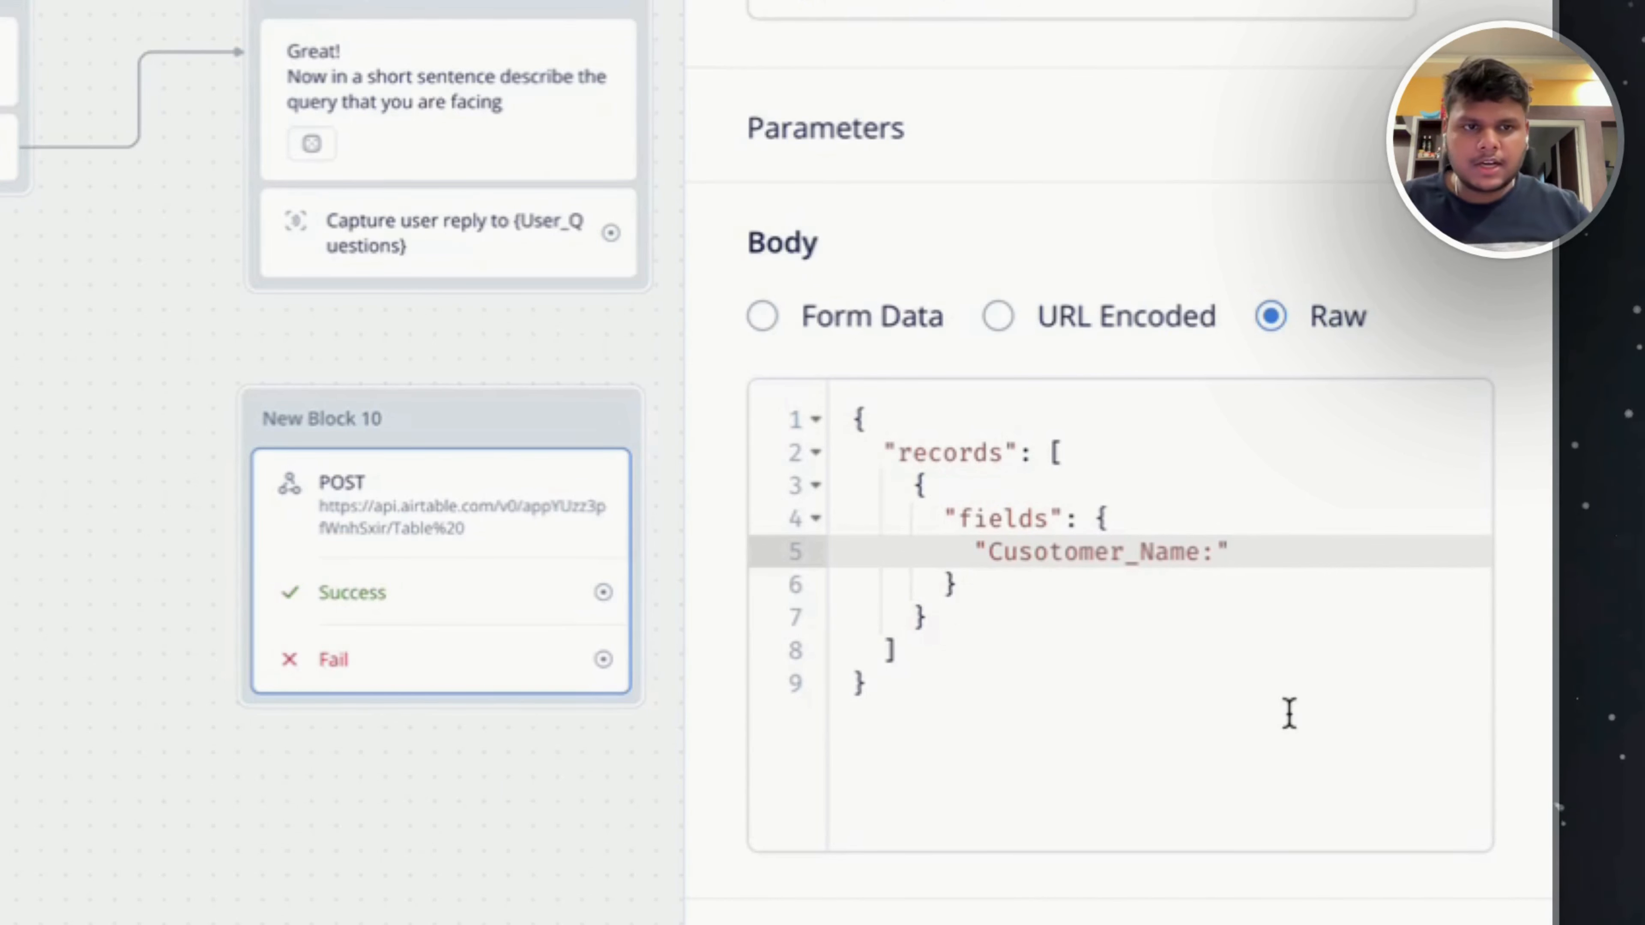
pyautogui.write('Name')
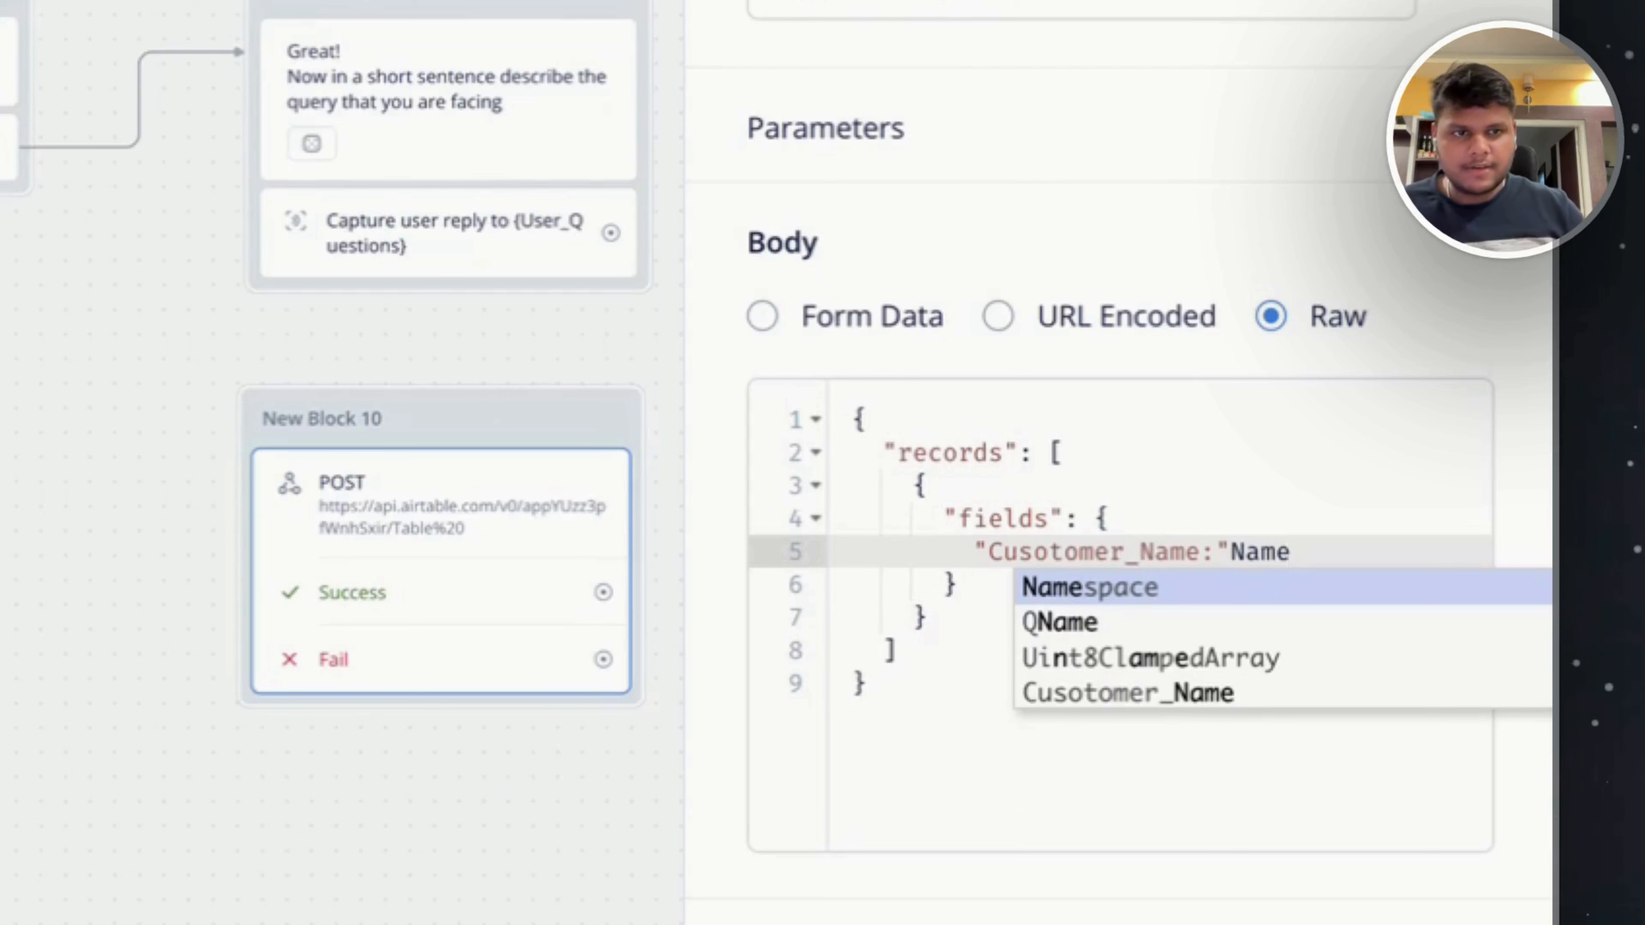
pyautogui.write('"')
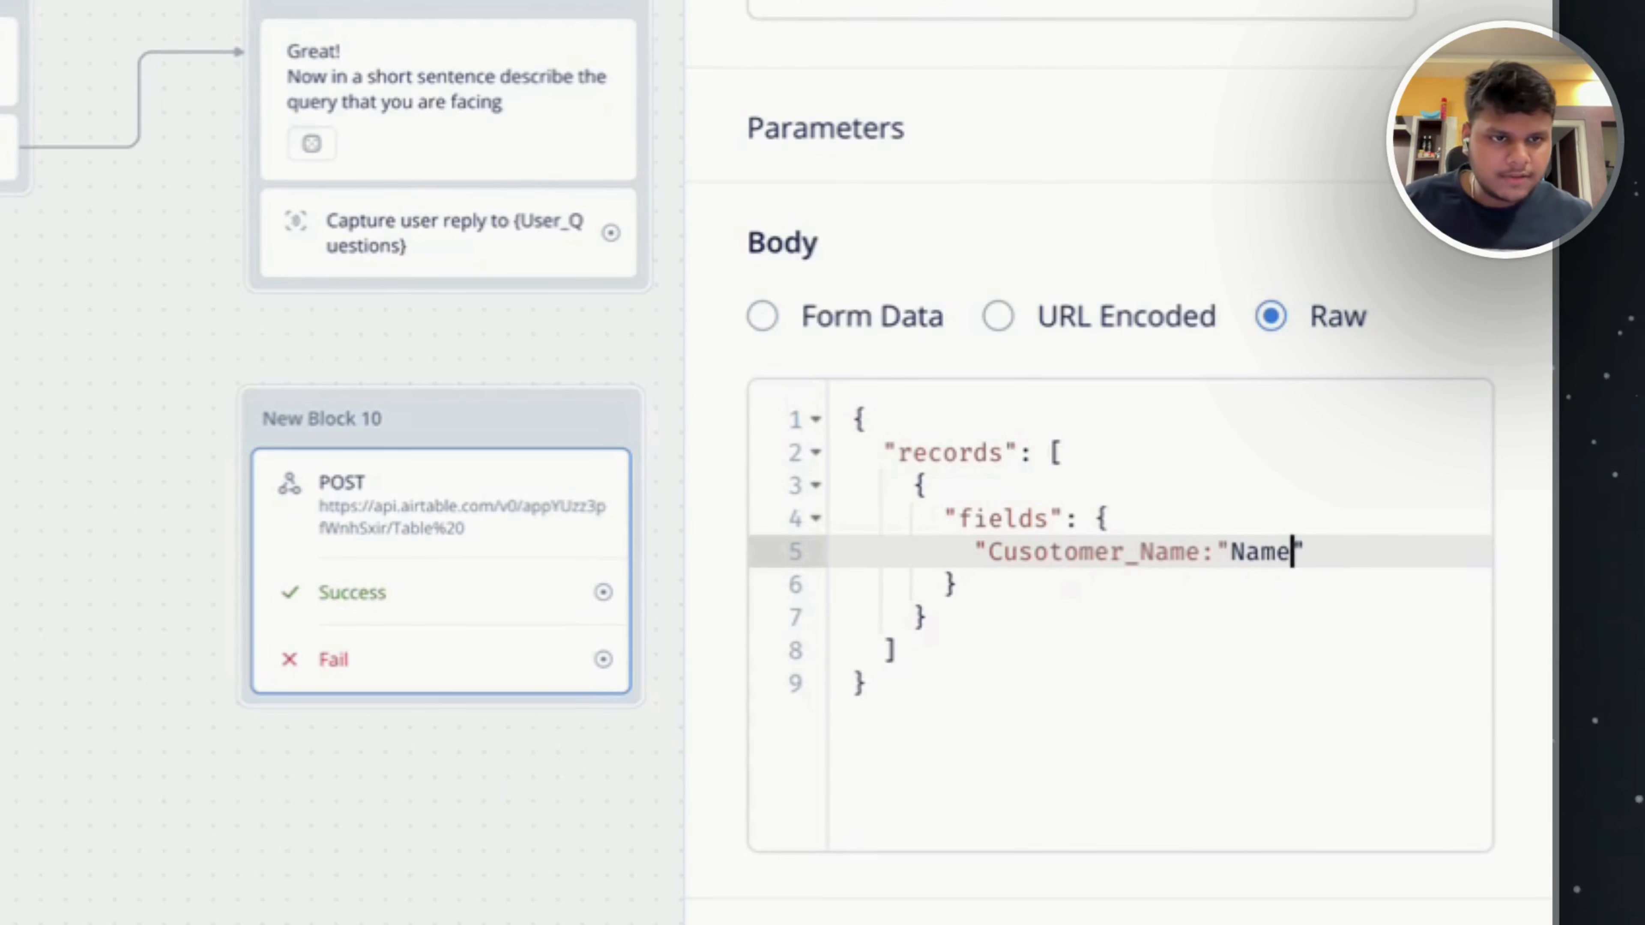
pyautogui.write('}')
# Give the customer name key the quoted variable value "{Name}", followed by a comma.
pyautogui.press('Left')
pyautogui.press('Left')
pyautogui.press('Left')
pyautogui.press('Left')
pyautogui.press('Left')
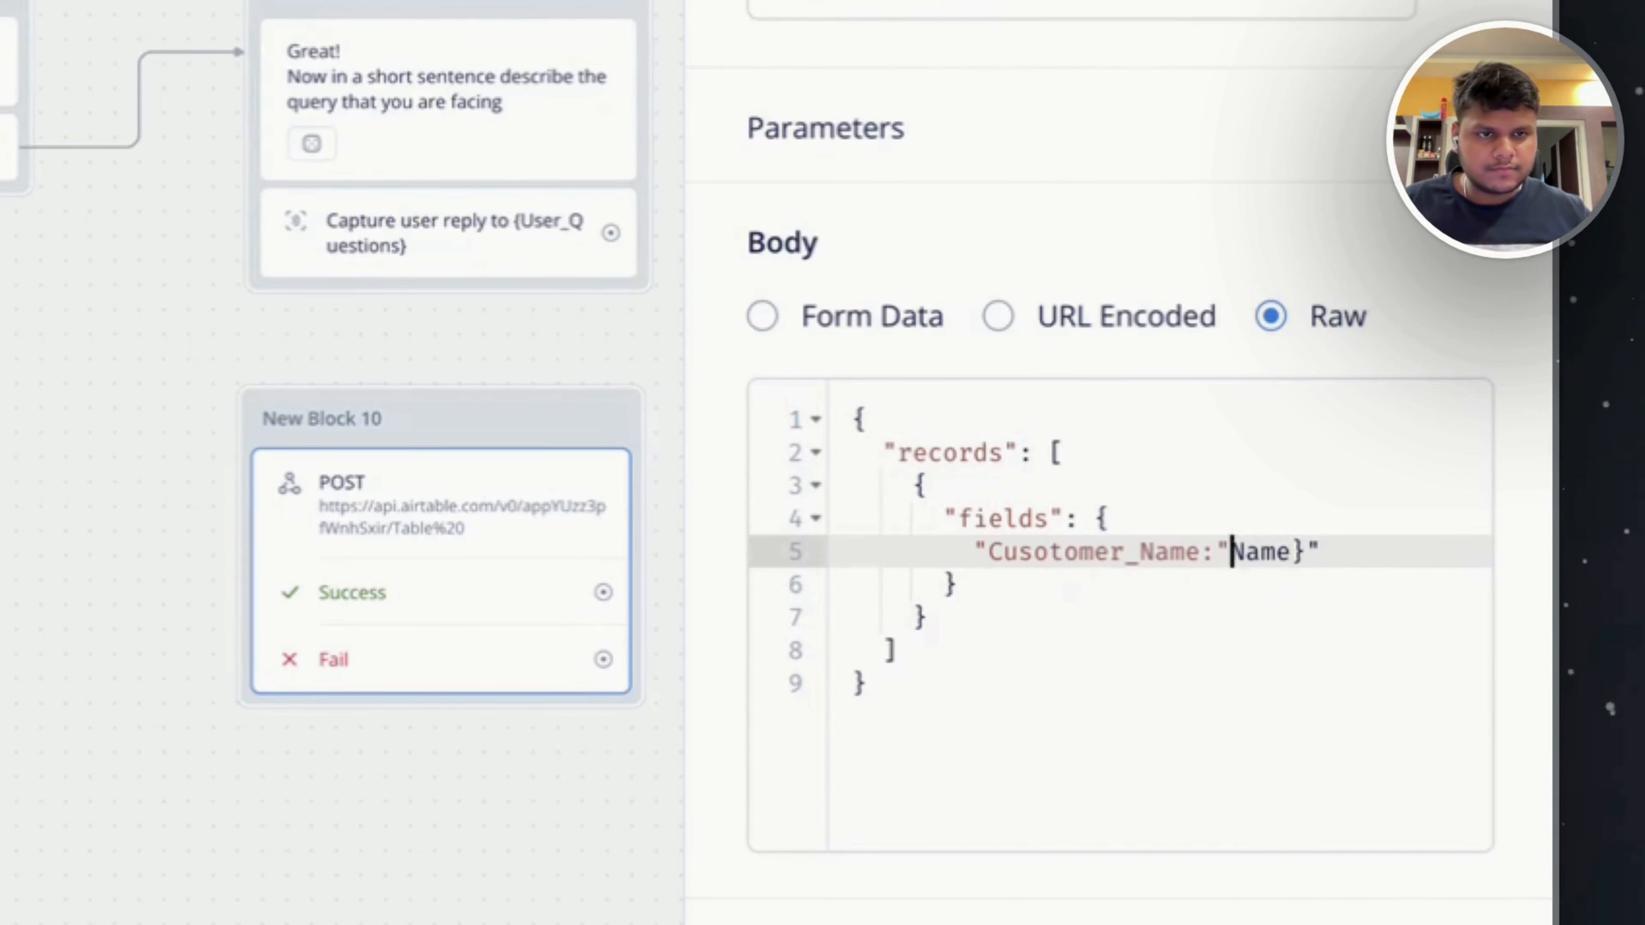
pyautogui.write('{')
pyautogui.press('Right')
pyautogui.press('Right')
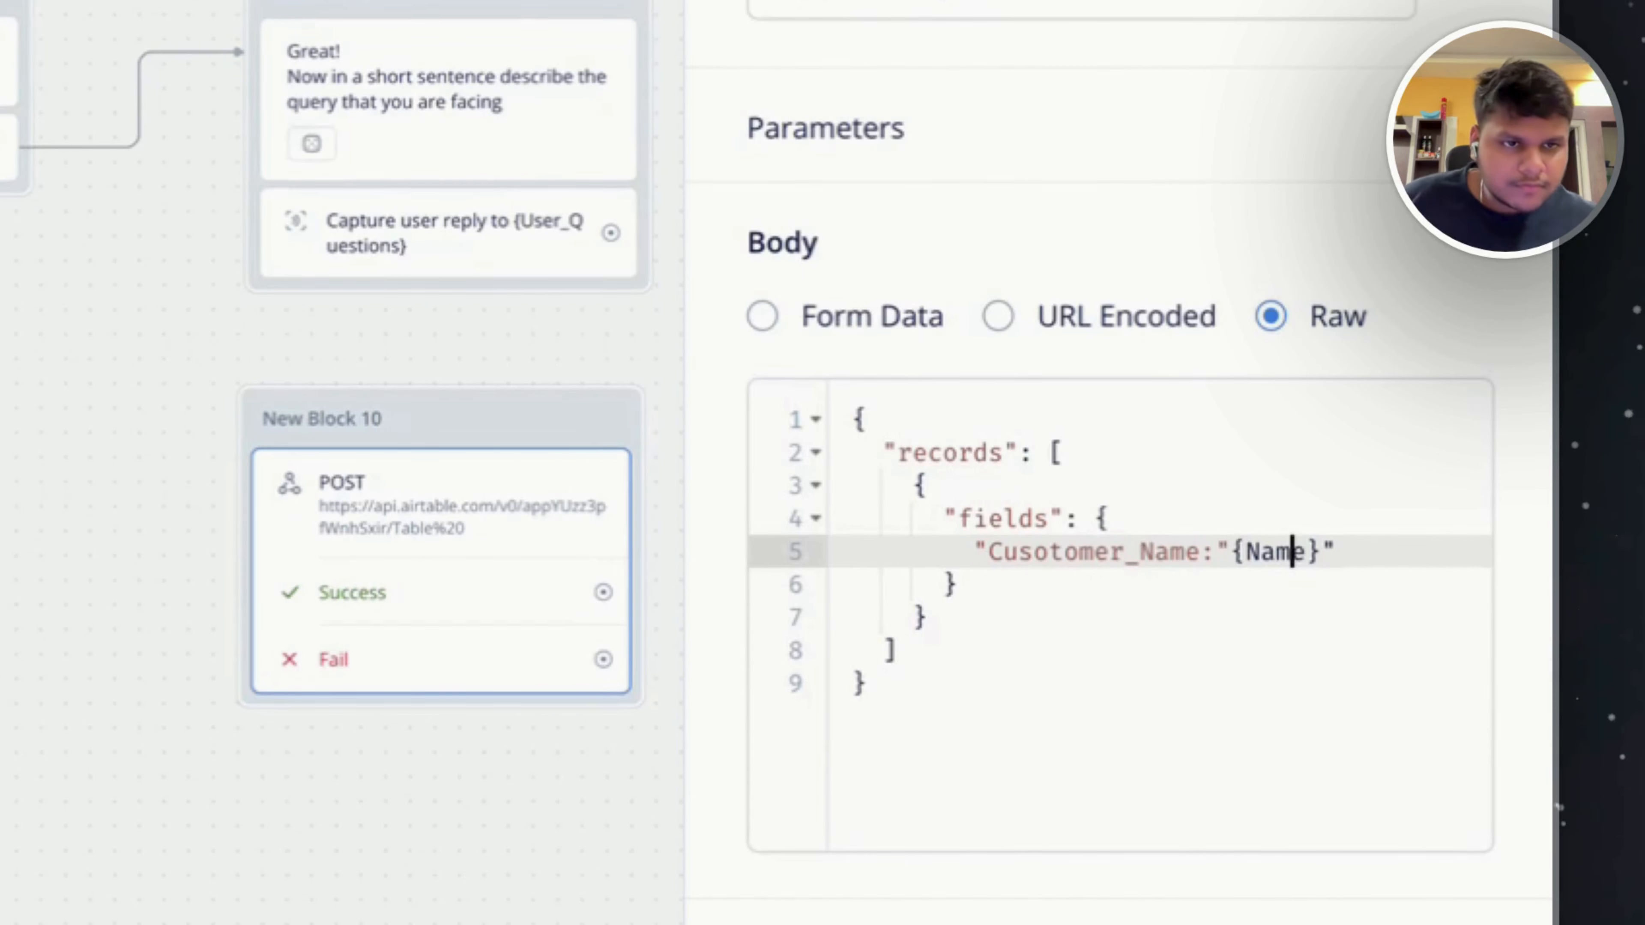
pyautogui.press('Right')
pyautogui.press('Right')
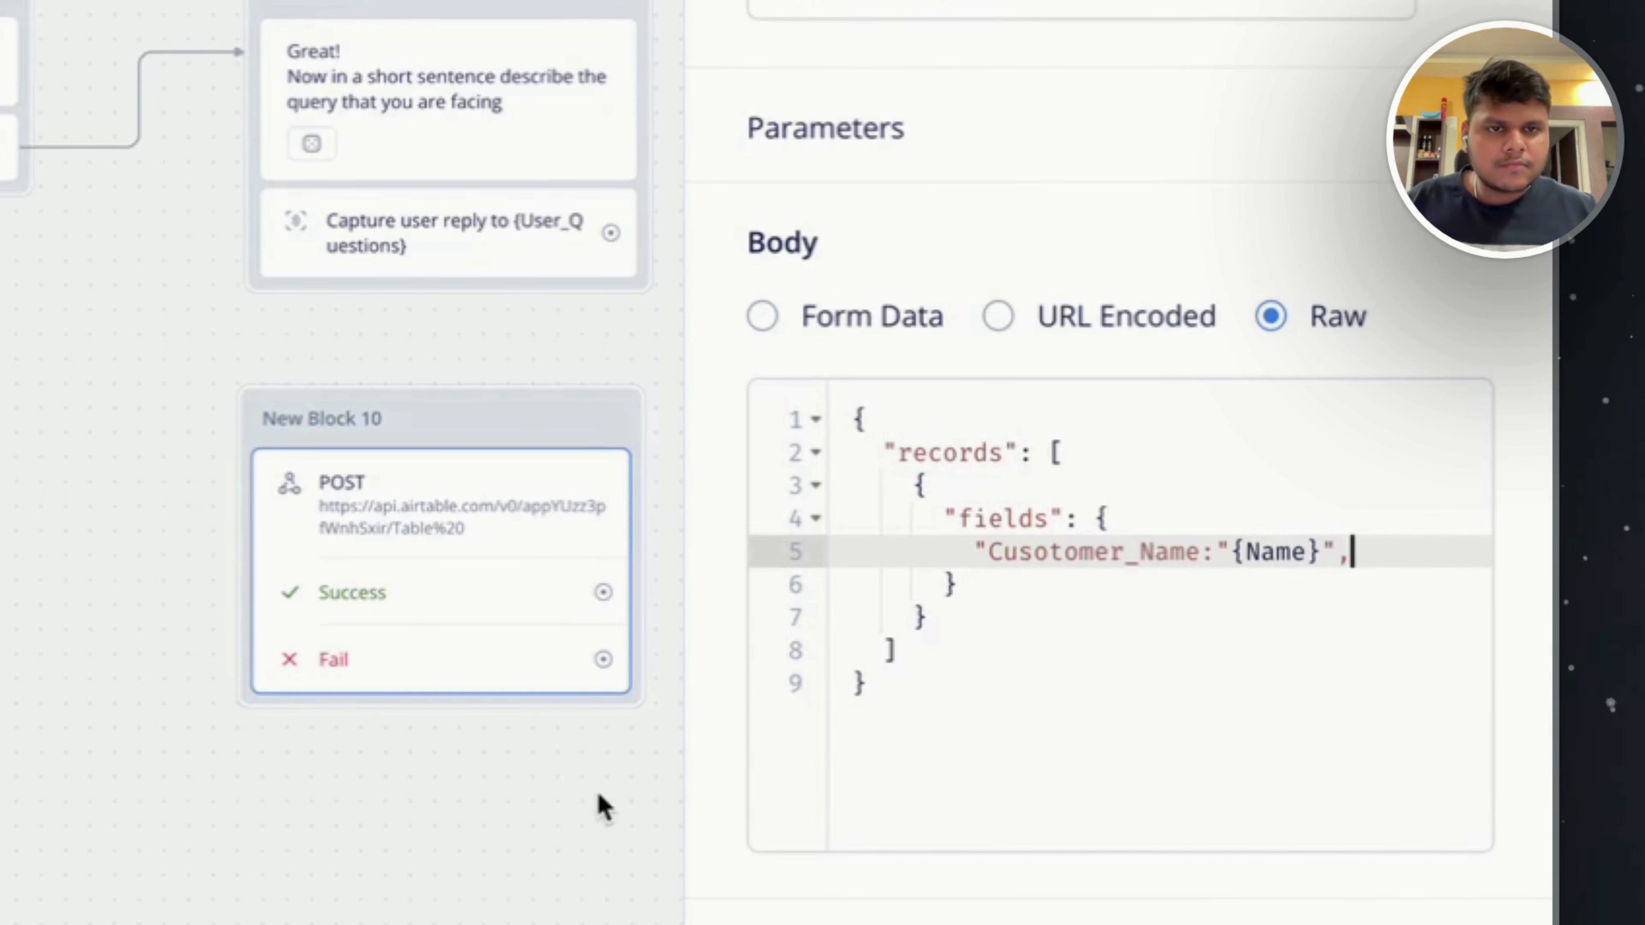
# Close the key's quotation before the colon and correct its spelling to Customer_Name.
pyautogui.click(1200, 552)
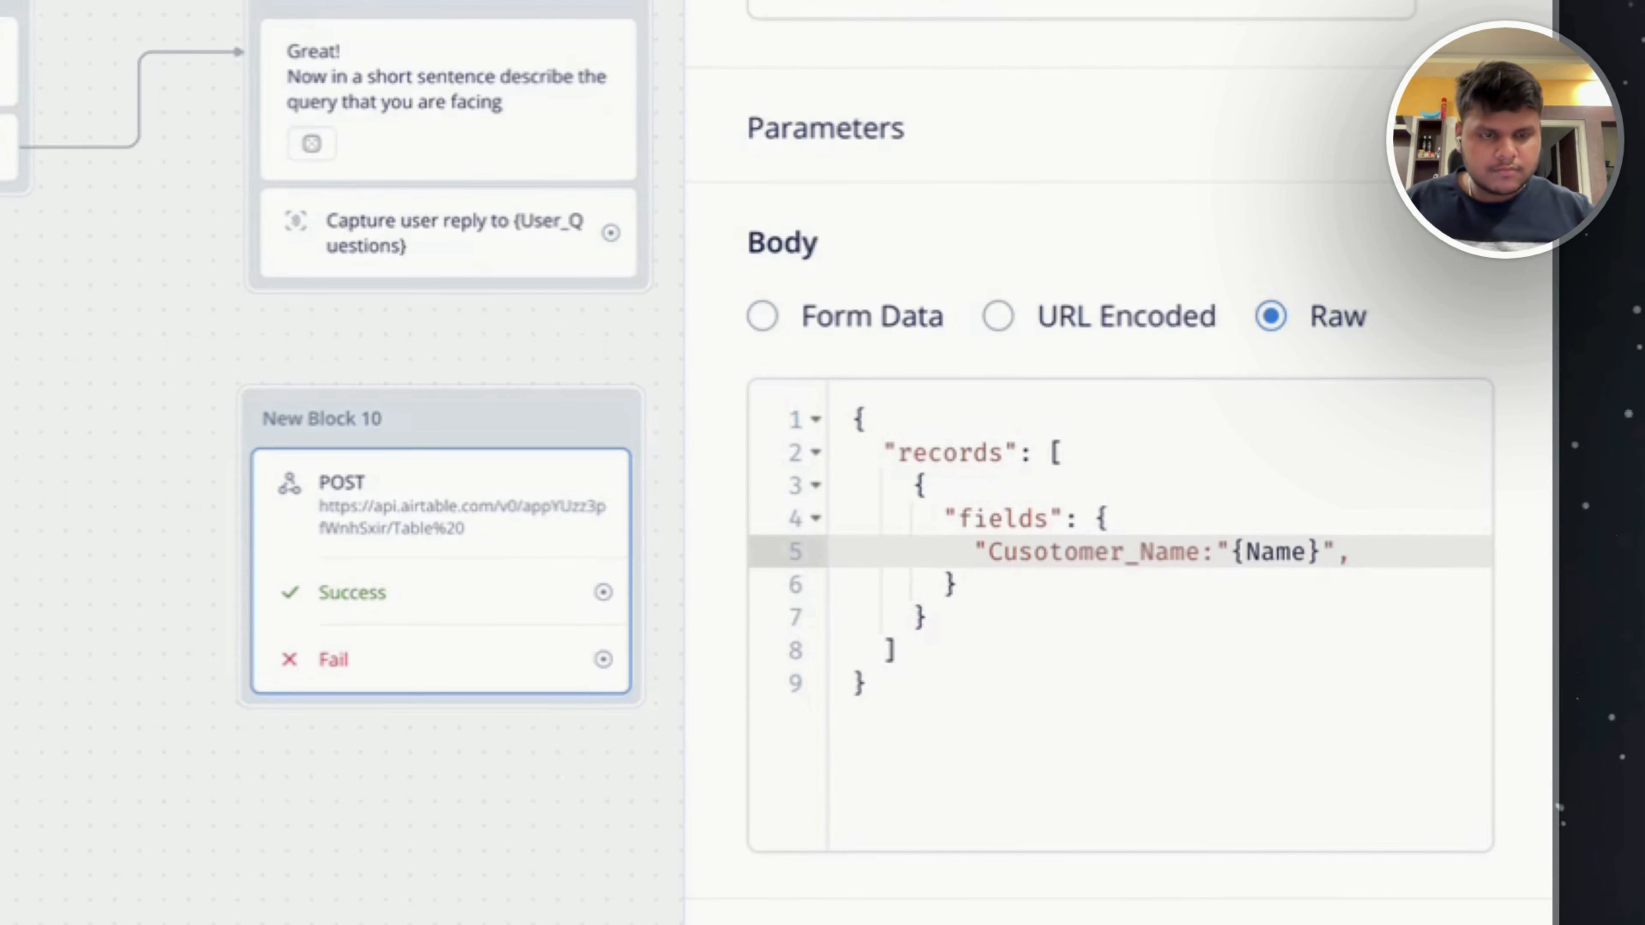
pyautogui.write('":"')
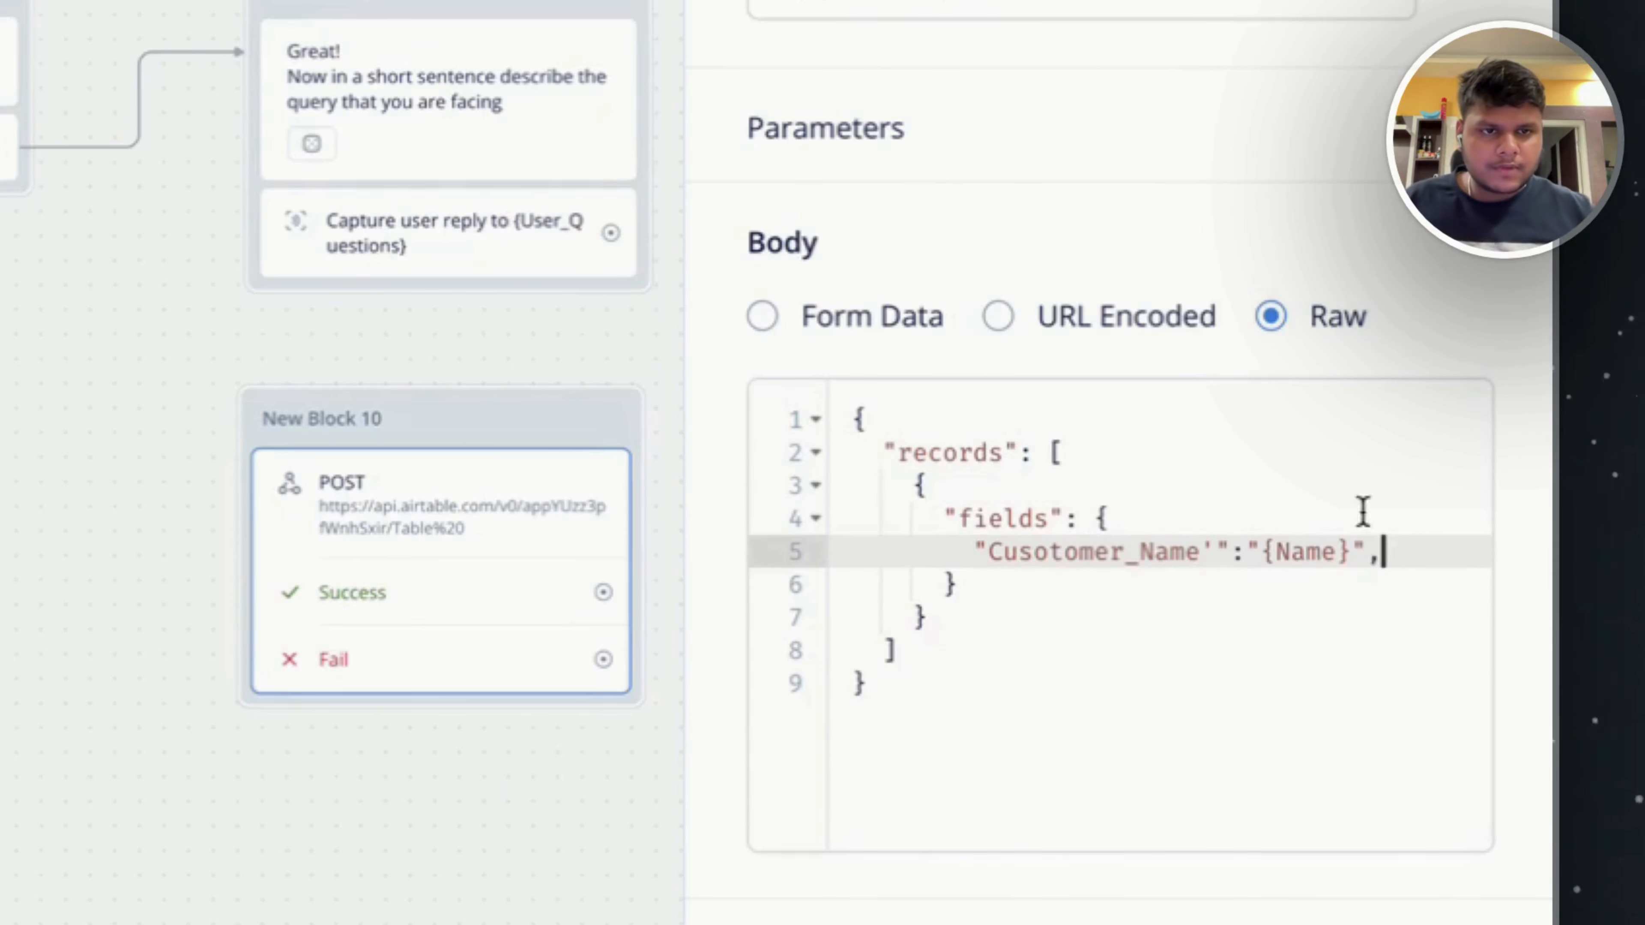
pyautogui.click(1048, 552)
pyautogui.press('BackSpace')
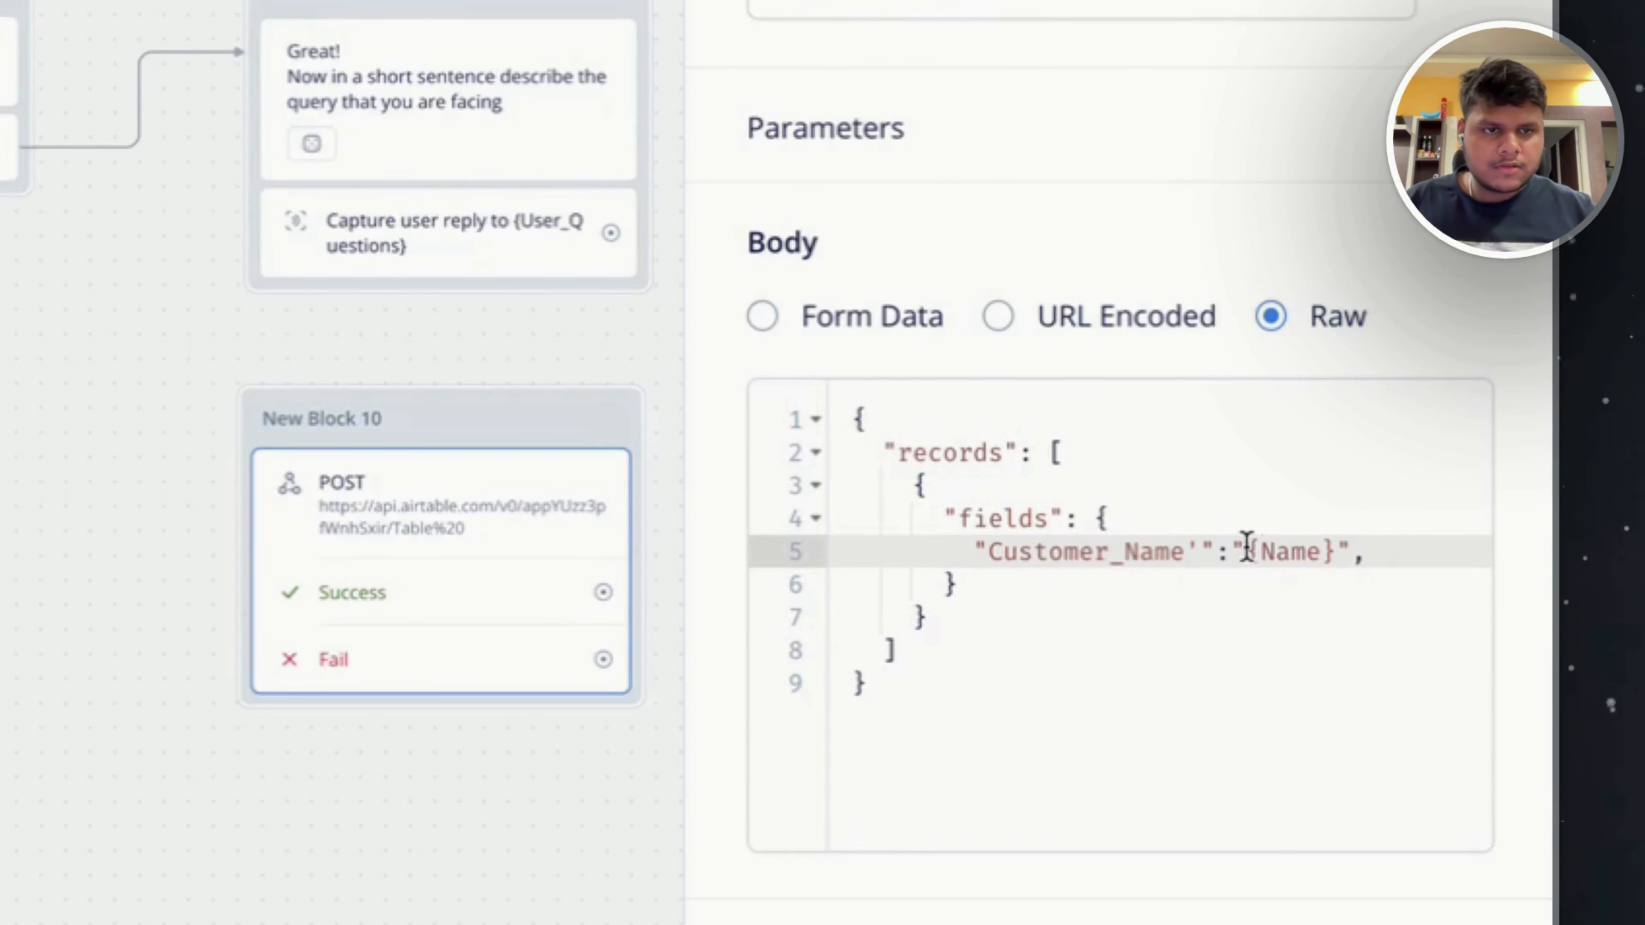
# Start a second entry on a new line of the fields object with the key Order_ID.
pyautogui.press('Return')
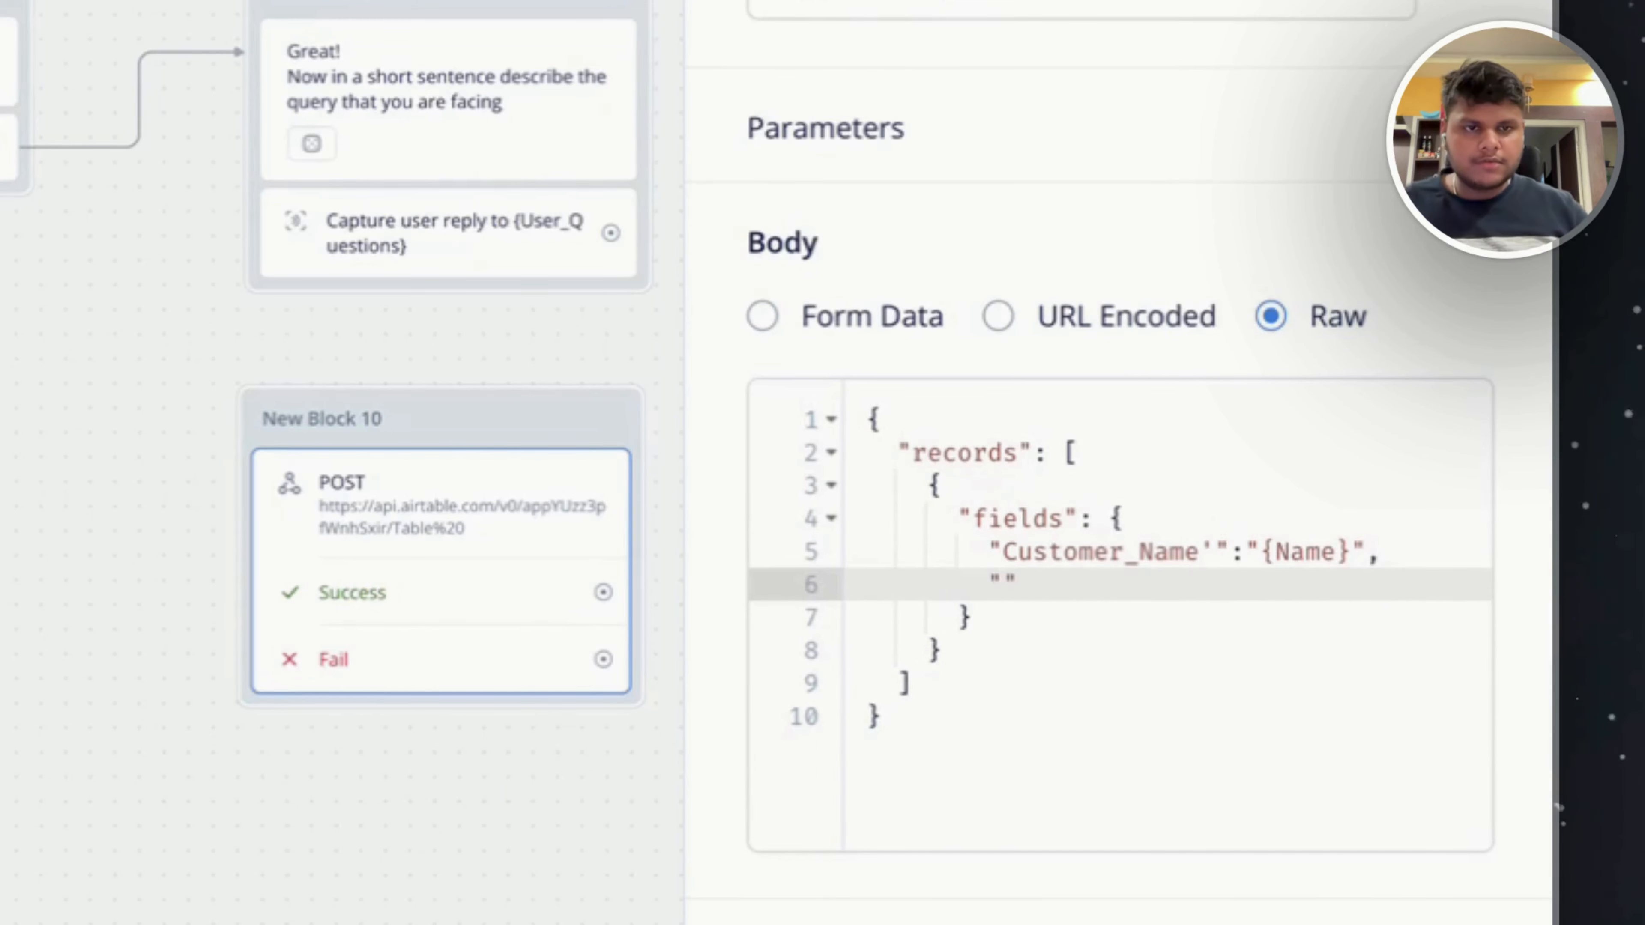
pyautogui.write('"Order')
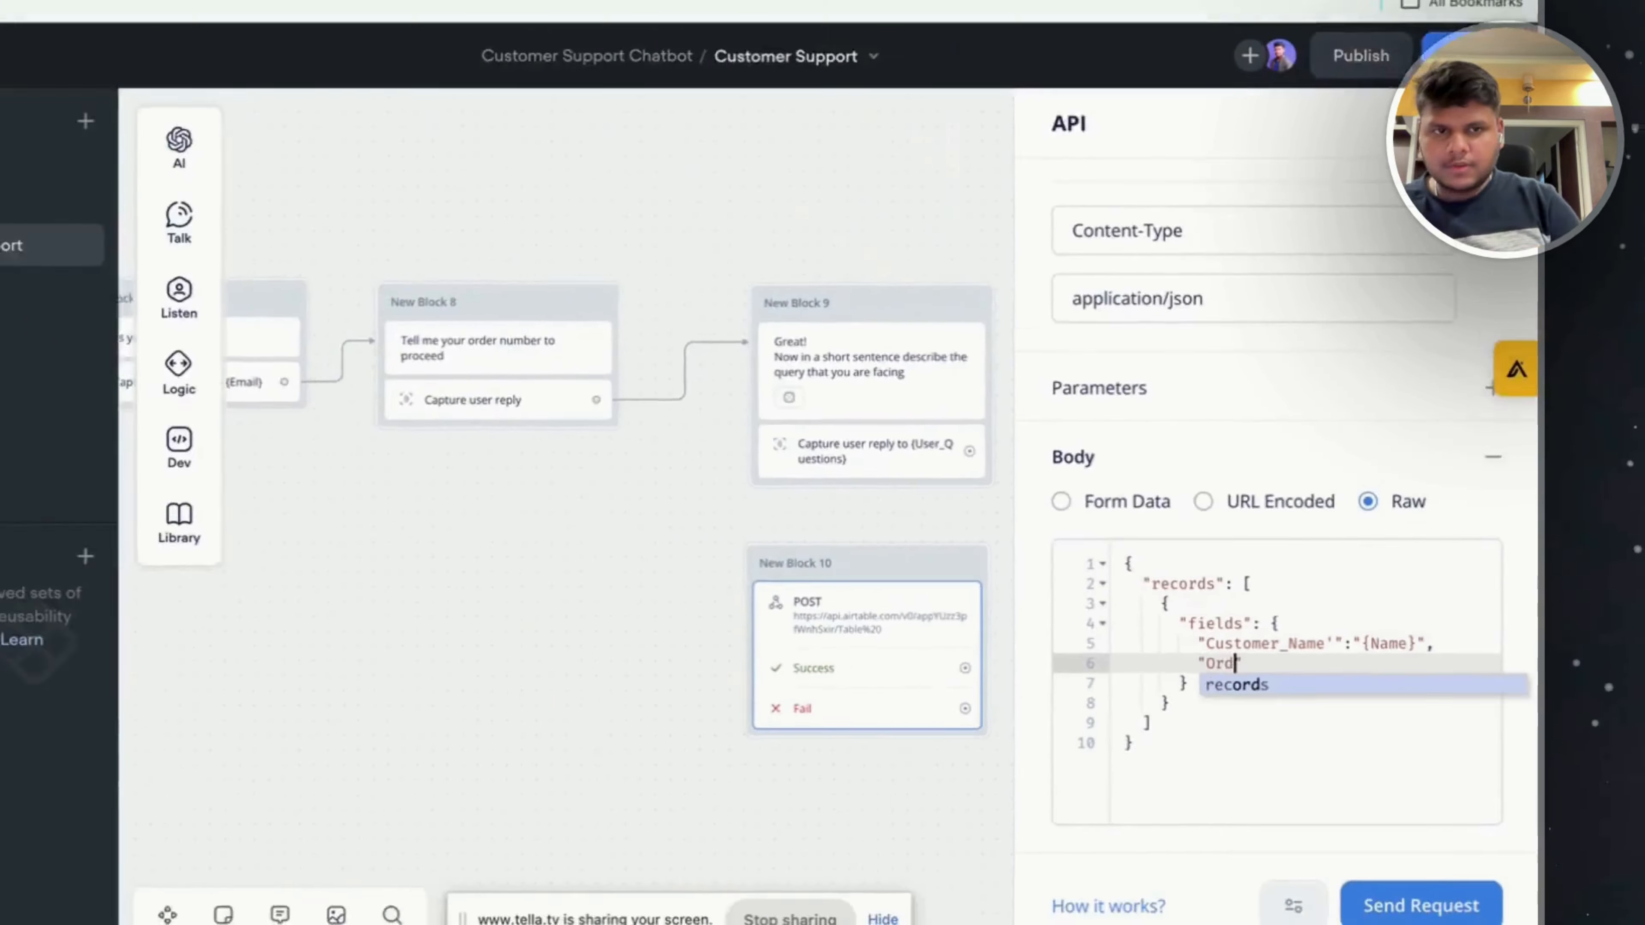
pyautogui.write('_ID')
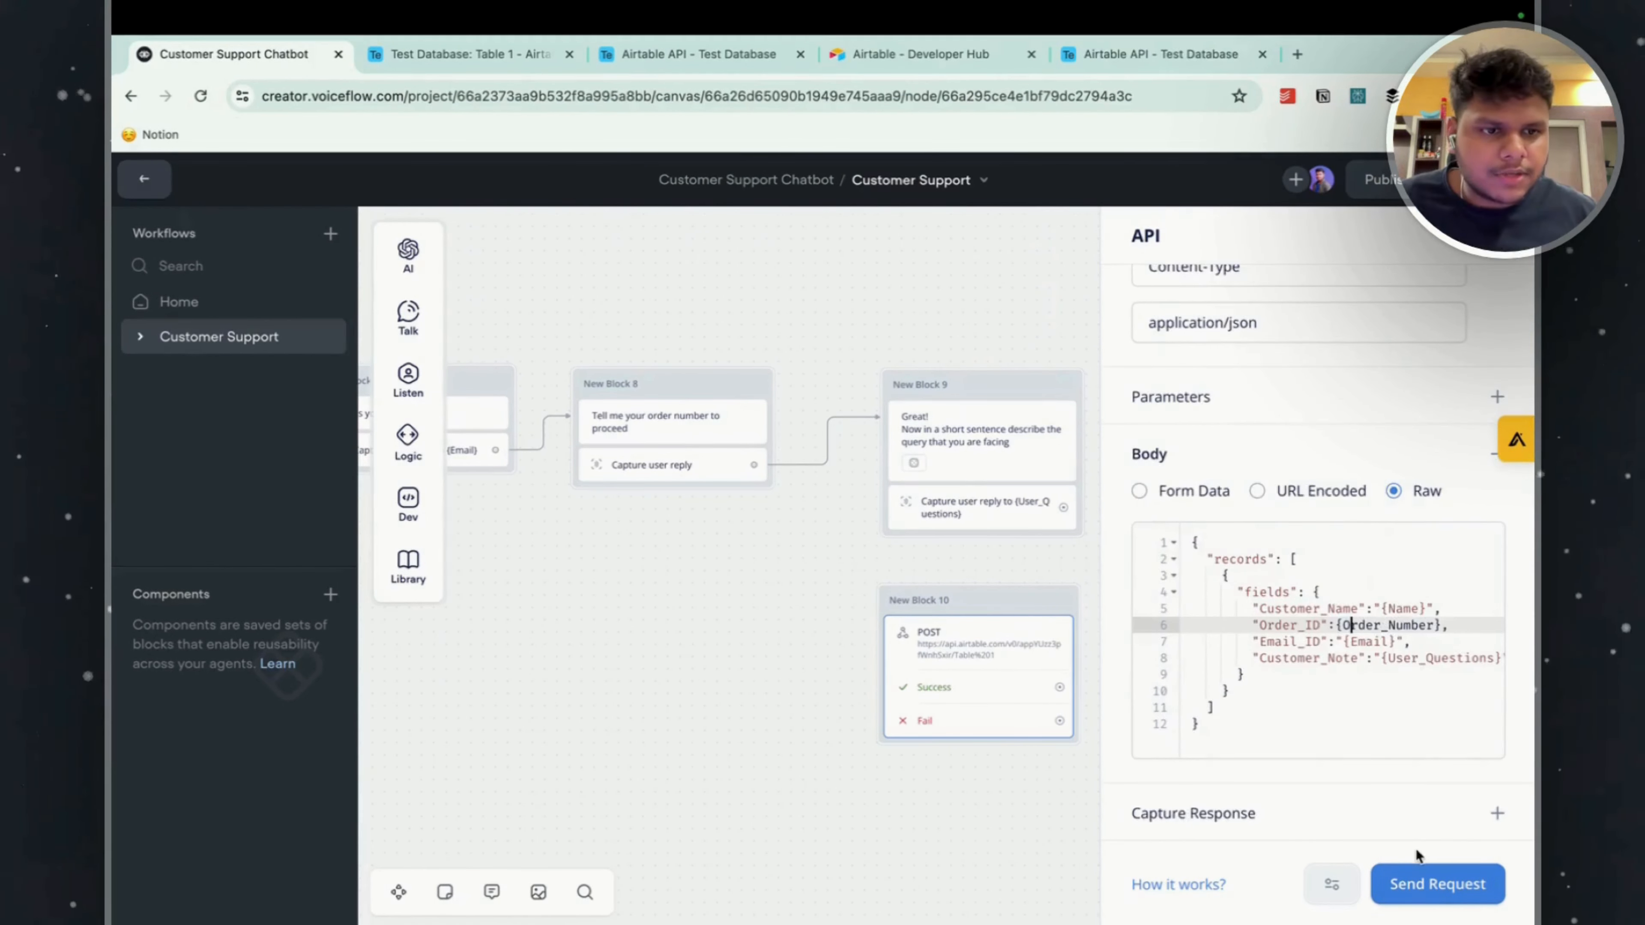
# Send a test API request using the filled-in sample variables and check the response's status code.
pyautogui.click(1421, 878)
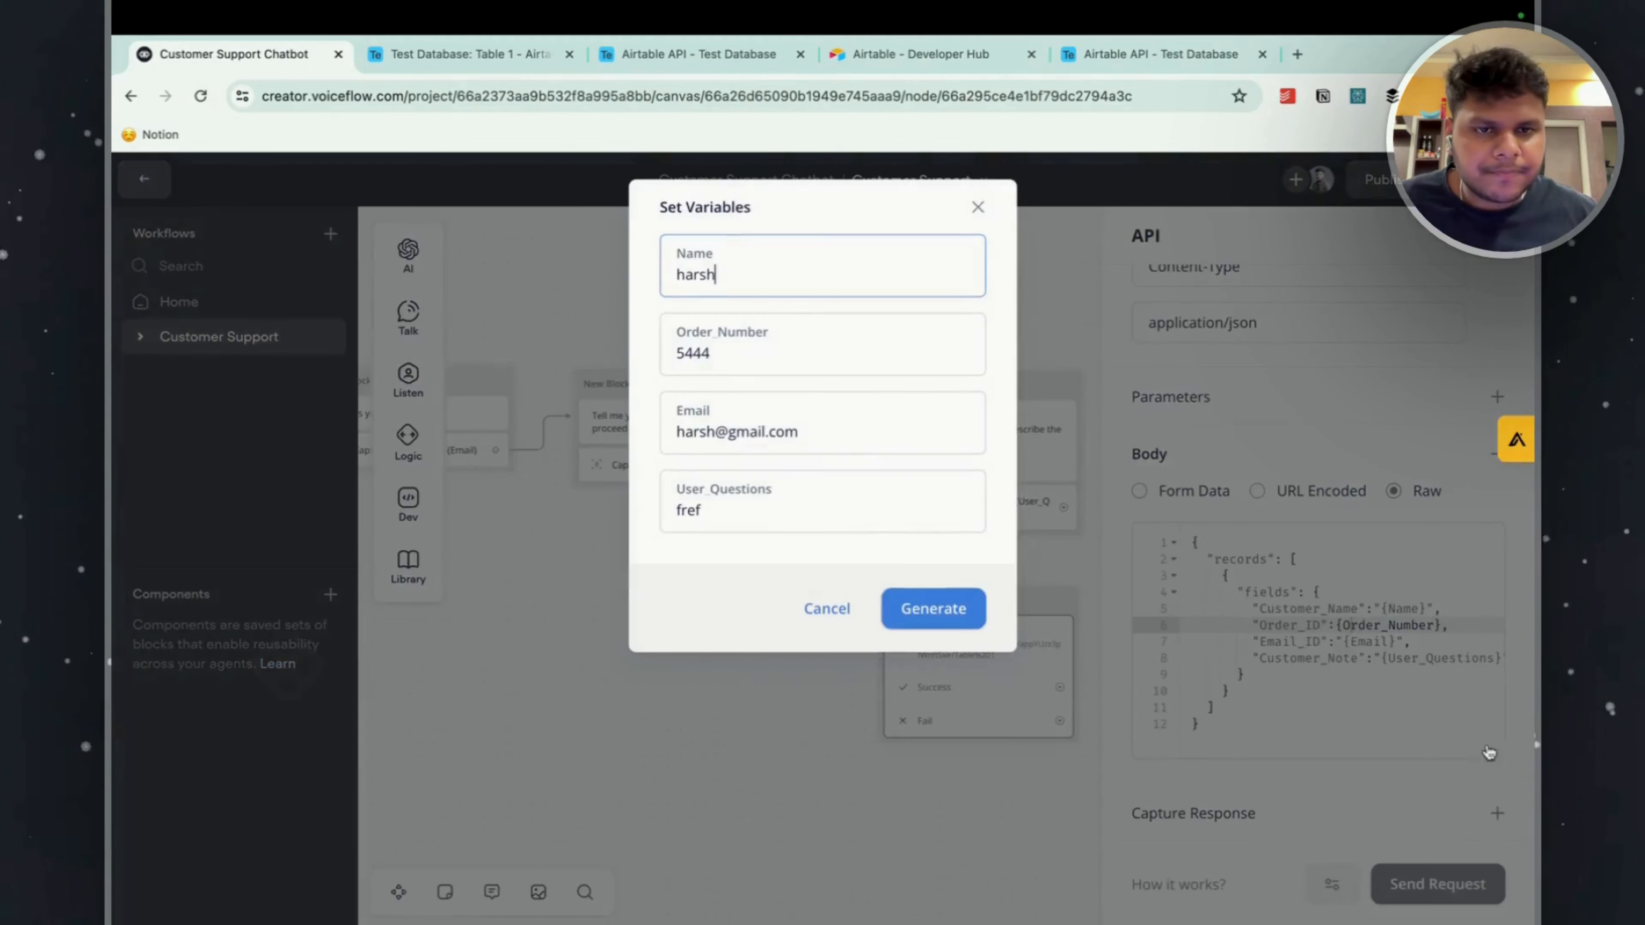
pyautogui.click(936, 607)
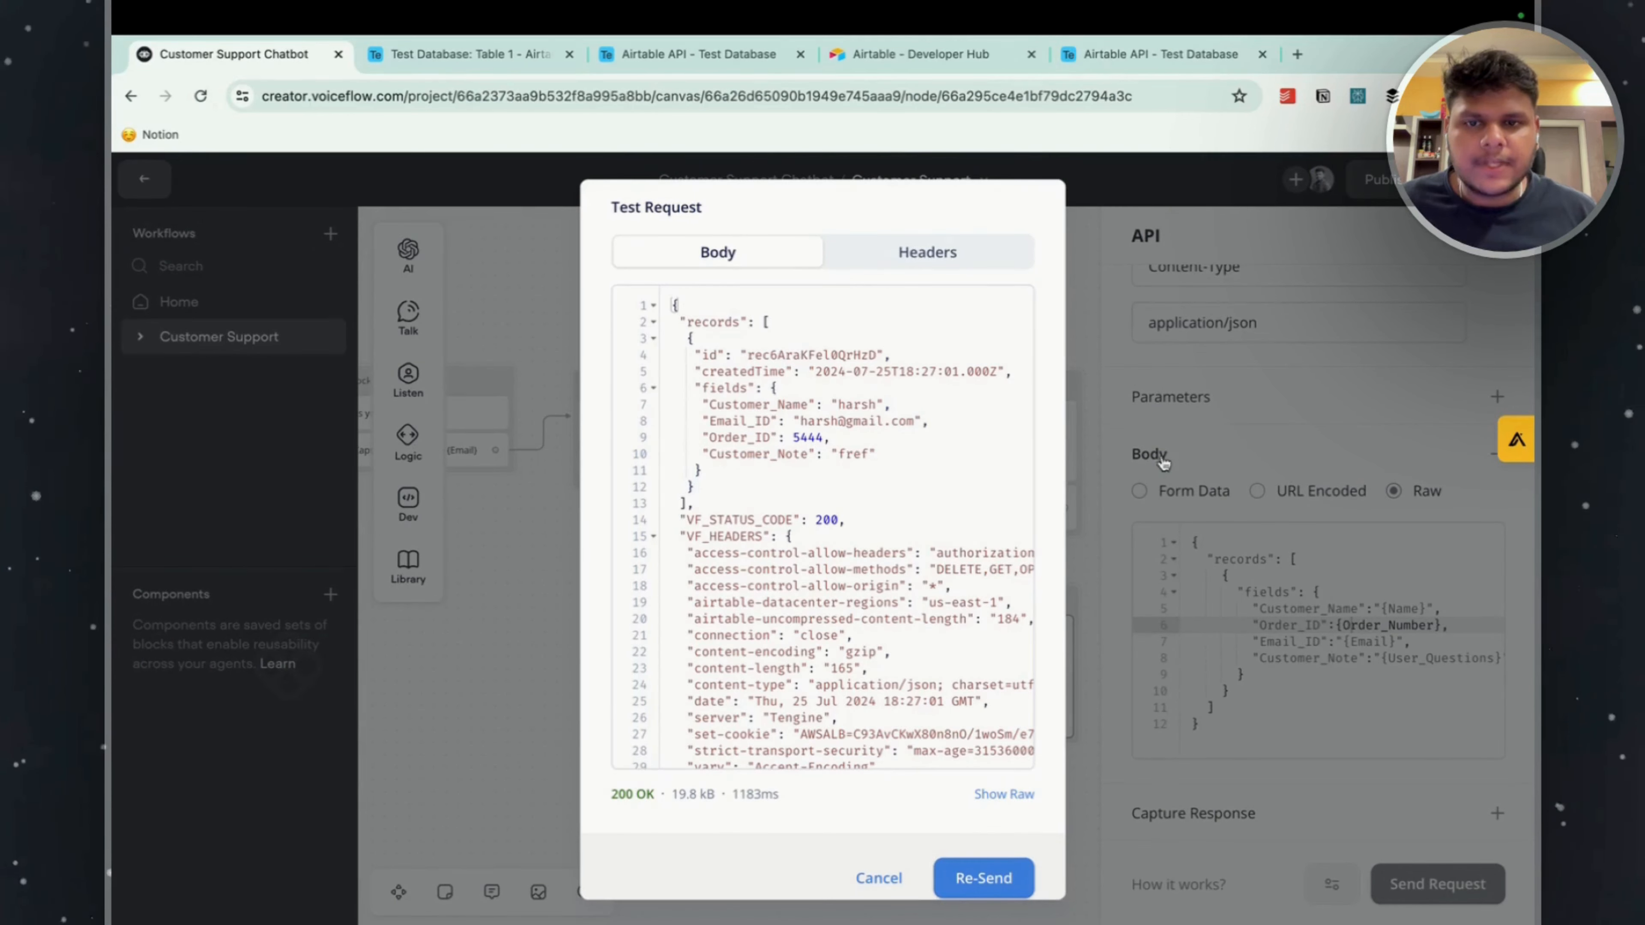
pyautogui.moveTo(613, 794); pyautogui.dragTo(656, 794)
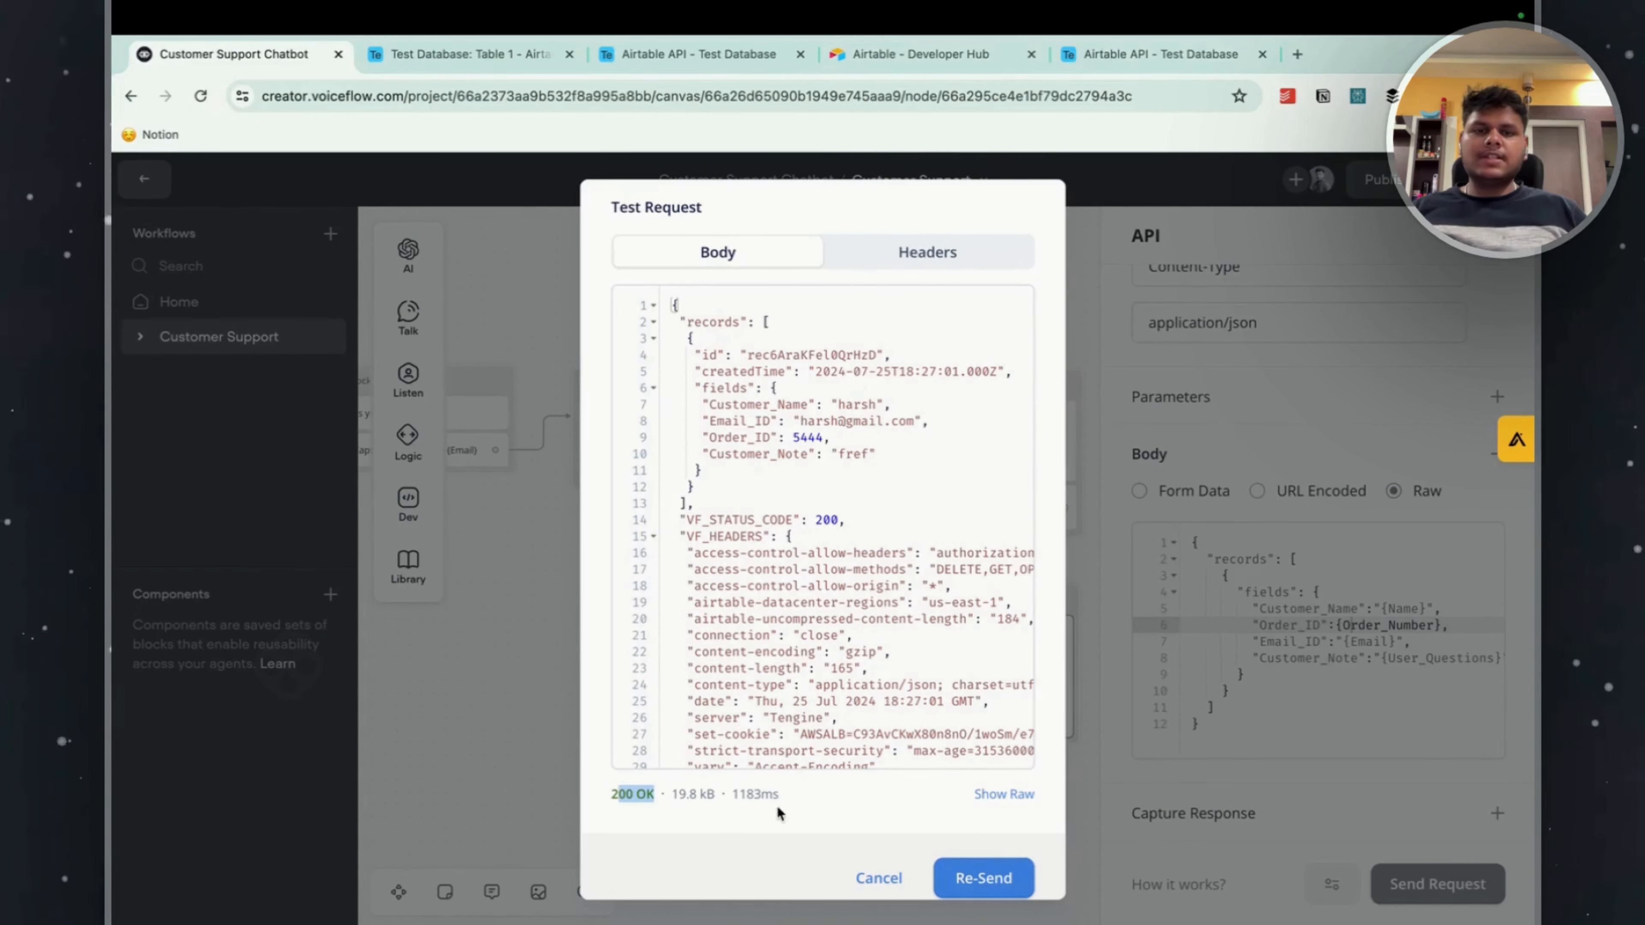
# Check the test entries in Table 1 of the Airtable Test Database and delete all three records.
pyautogui.click(451, 68)
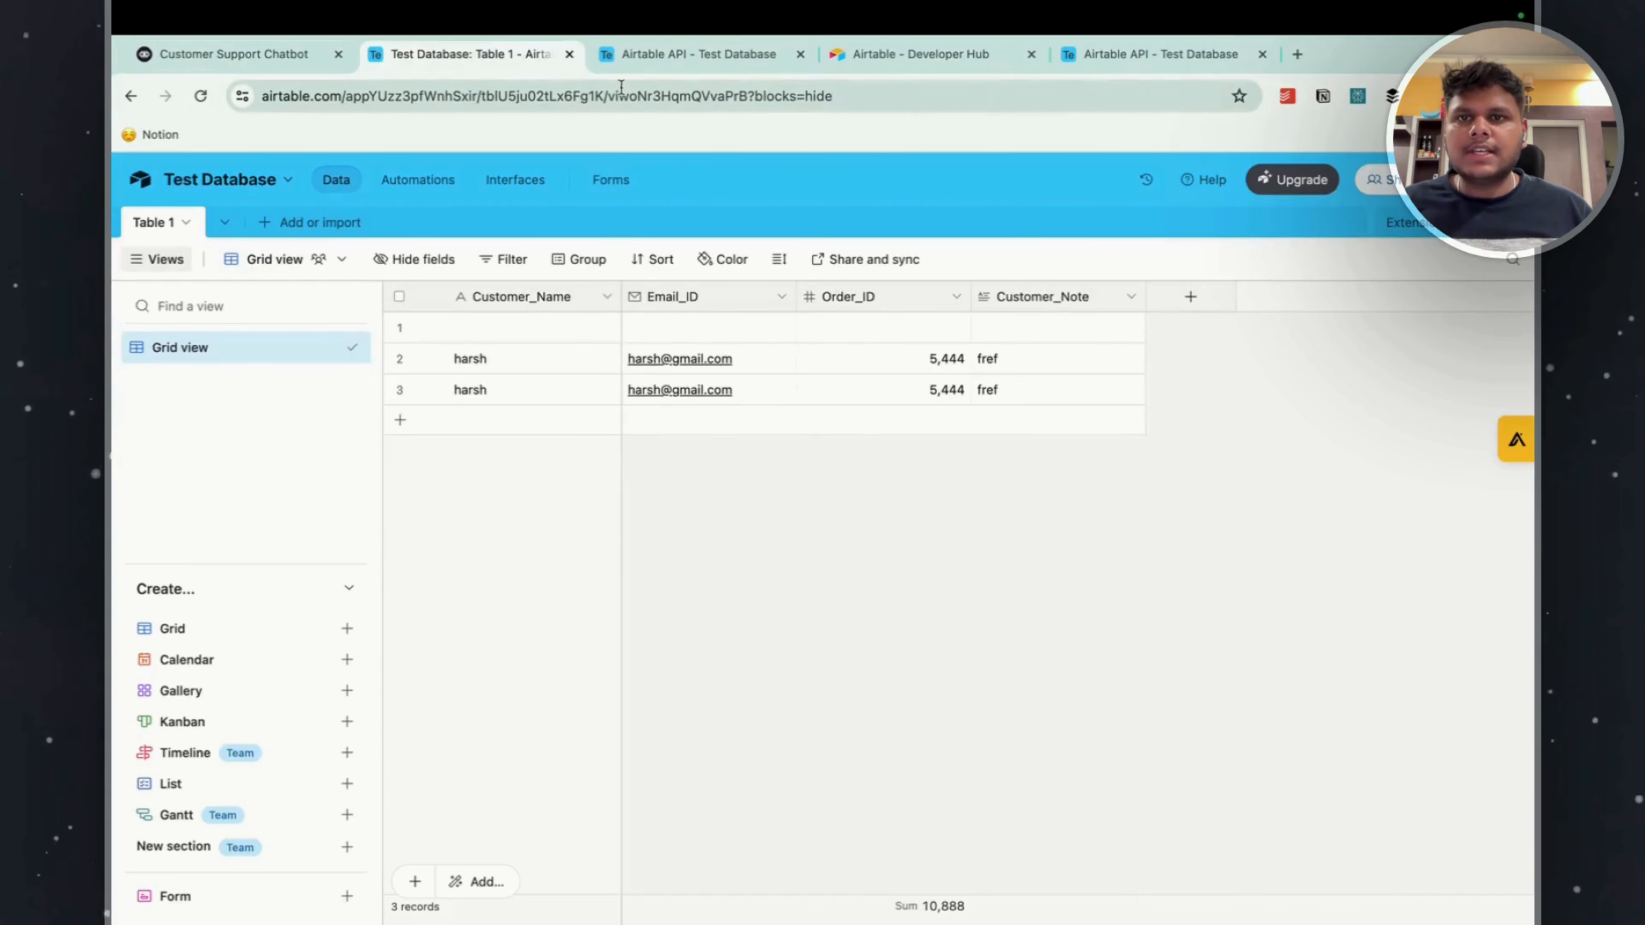
pyautogui.moveTo(518, 328); pyautogui.dragTo(518, 389)
pyautogui.click(1036, 436)
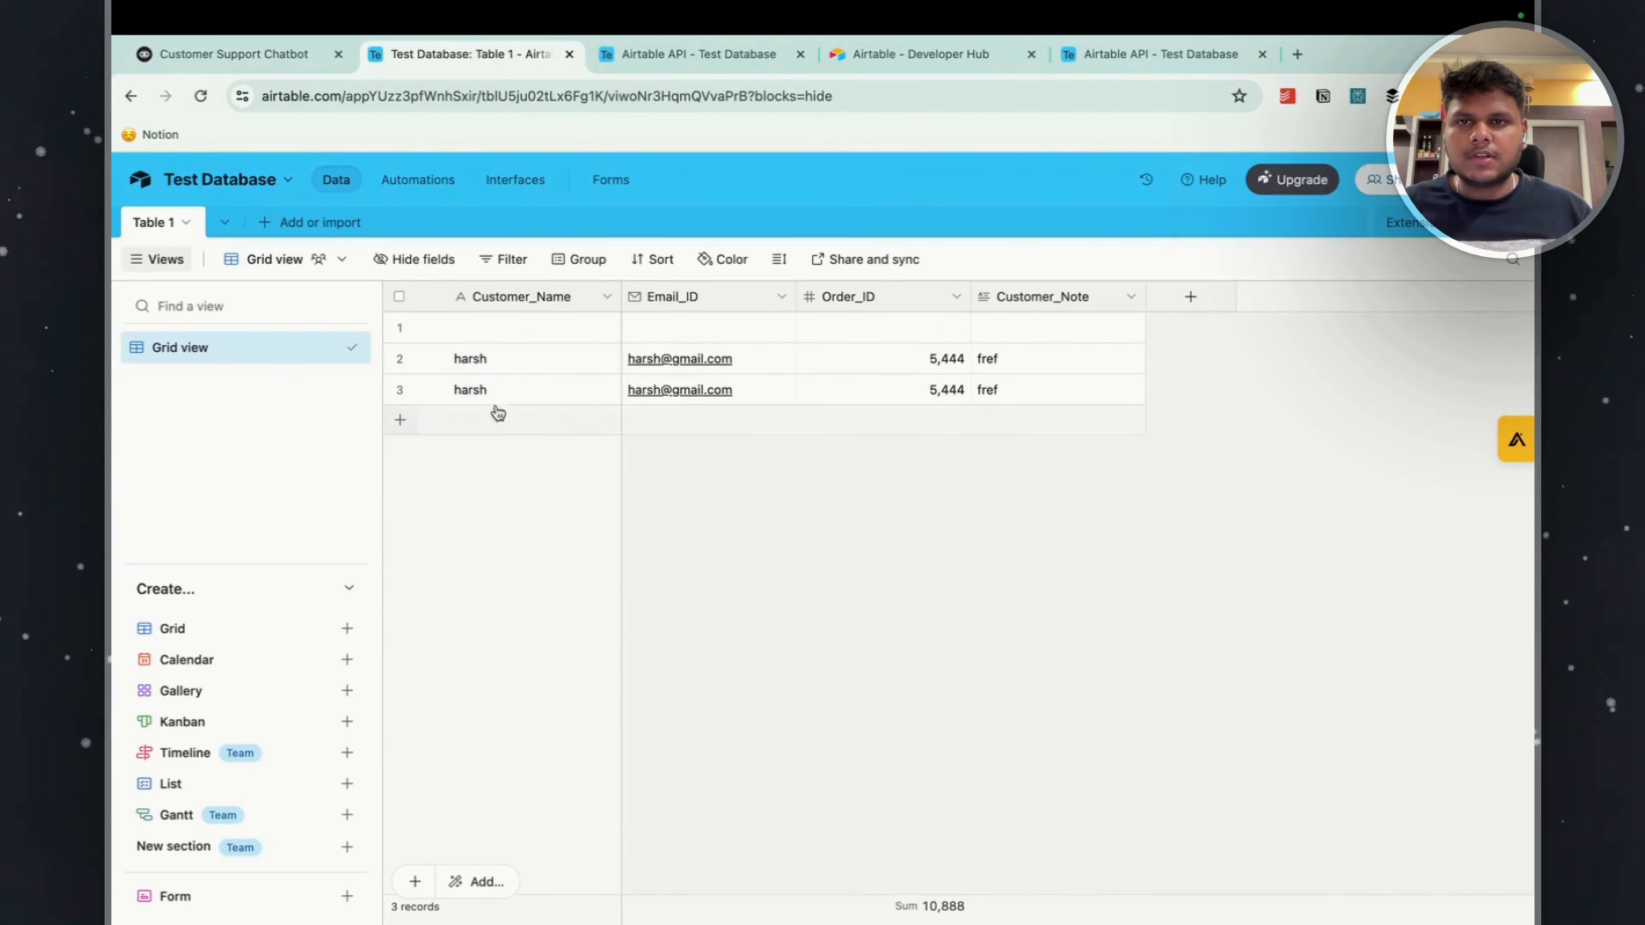
pyautogui.click(399, 358)
pyautogui.click(398, 389)
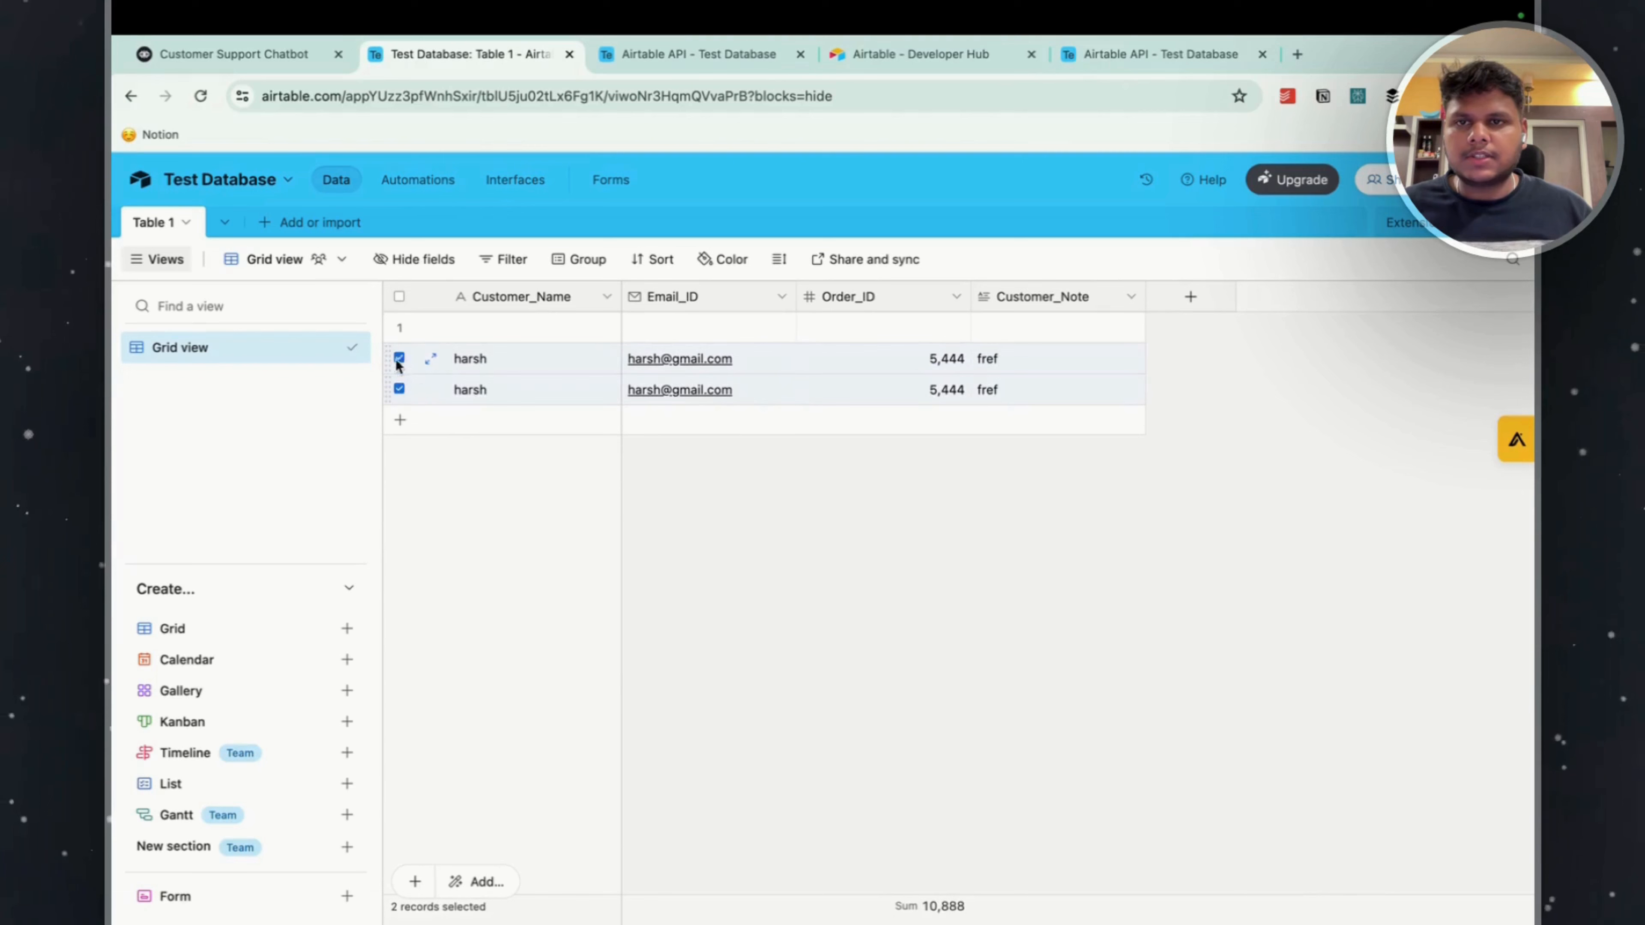
pyautogui.click(399, 326)
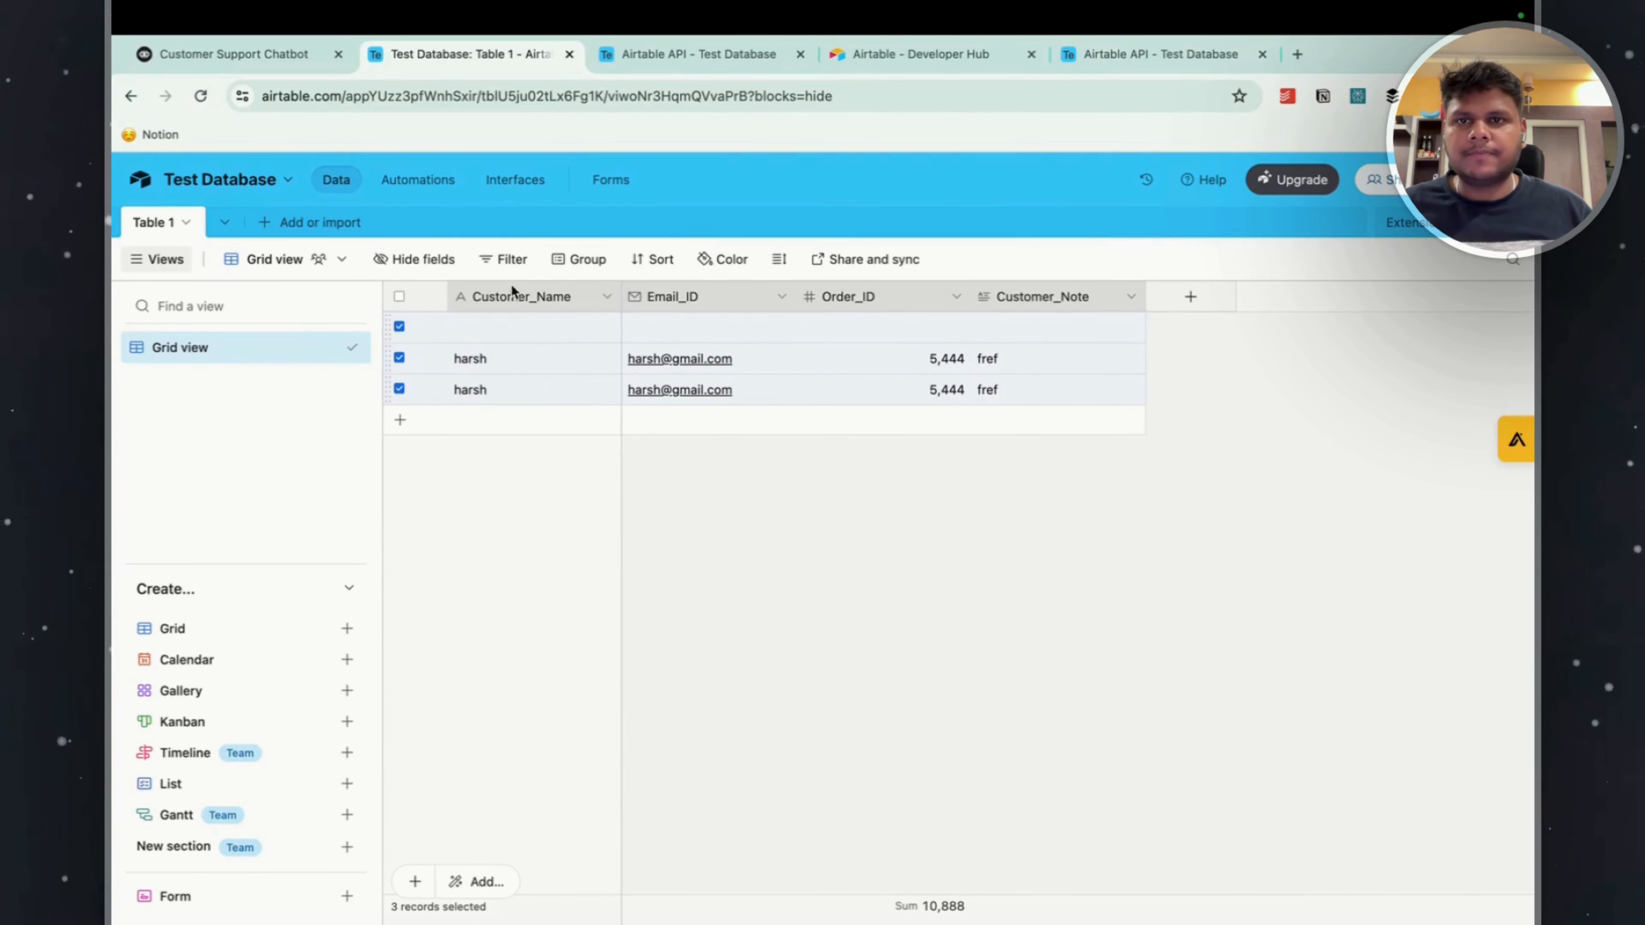
pyautogui.press('Delete')
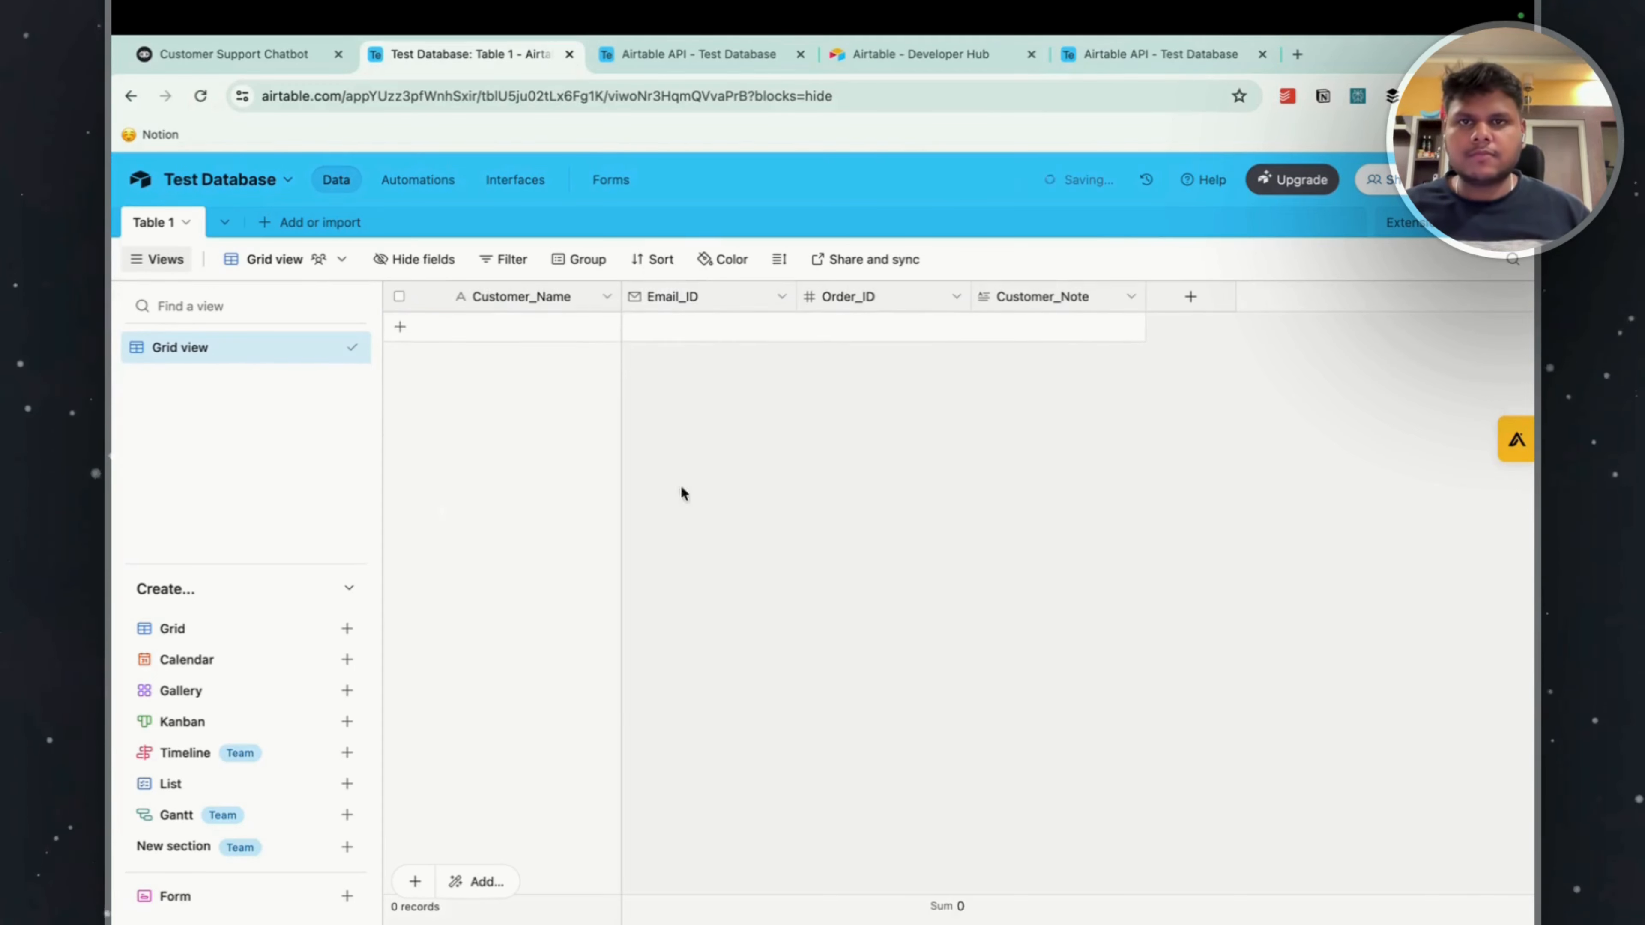
# Switch back to Voiceflow and close the test request result and the API step's settings.
pyautogui.click(228, 54)
pyautogui.click(907, 886)
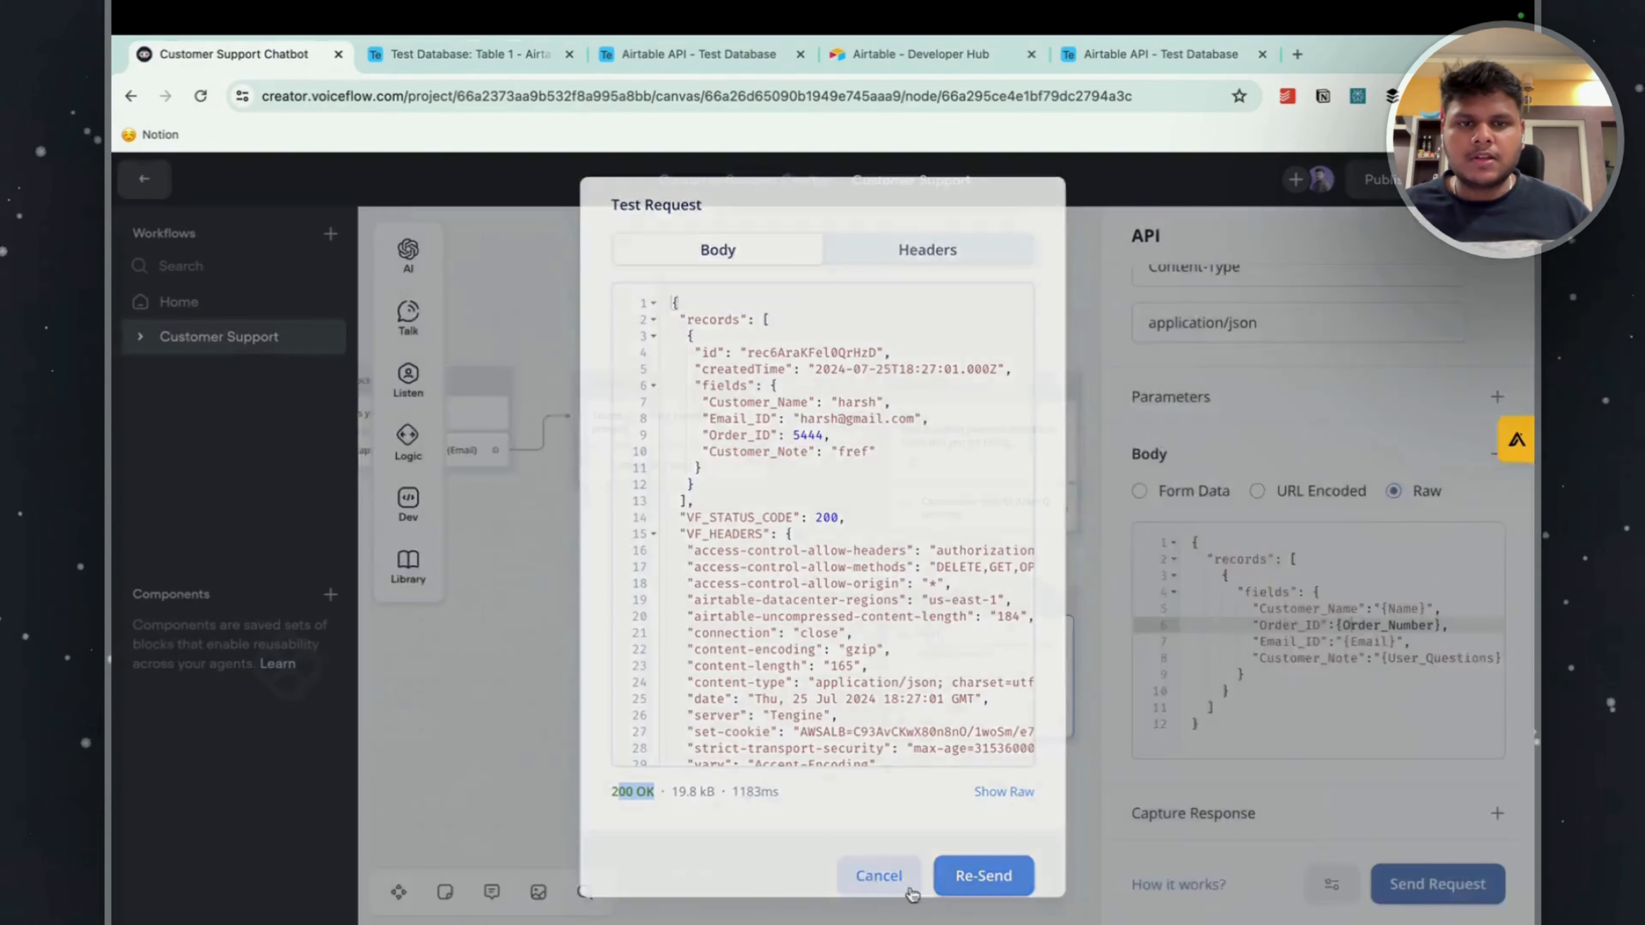
pyautogui.click(988, 839)
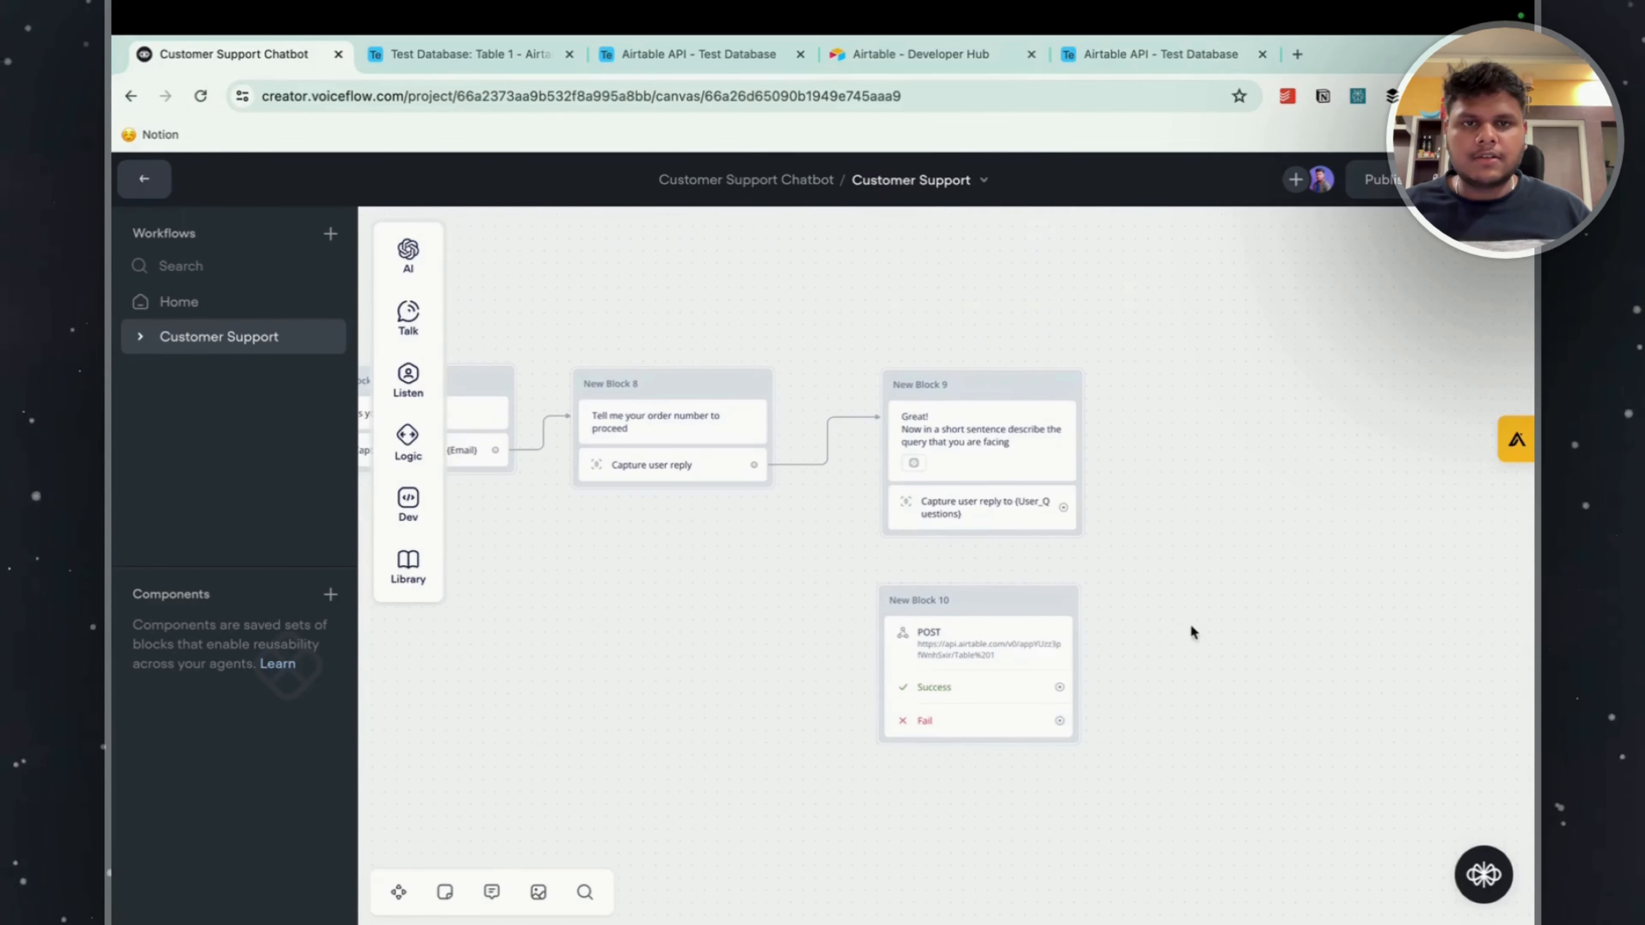
# Move the POST request block beside New Block 9 and connect the User_Questions capture step to it.
pyautogui.hscroll(3, 1036, 635)
pyautogui.moveTo(874, 610); pyautogui.dragTo(1165, 405)
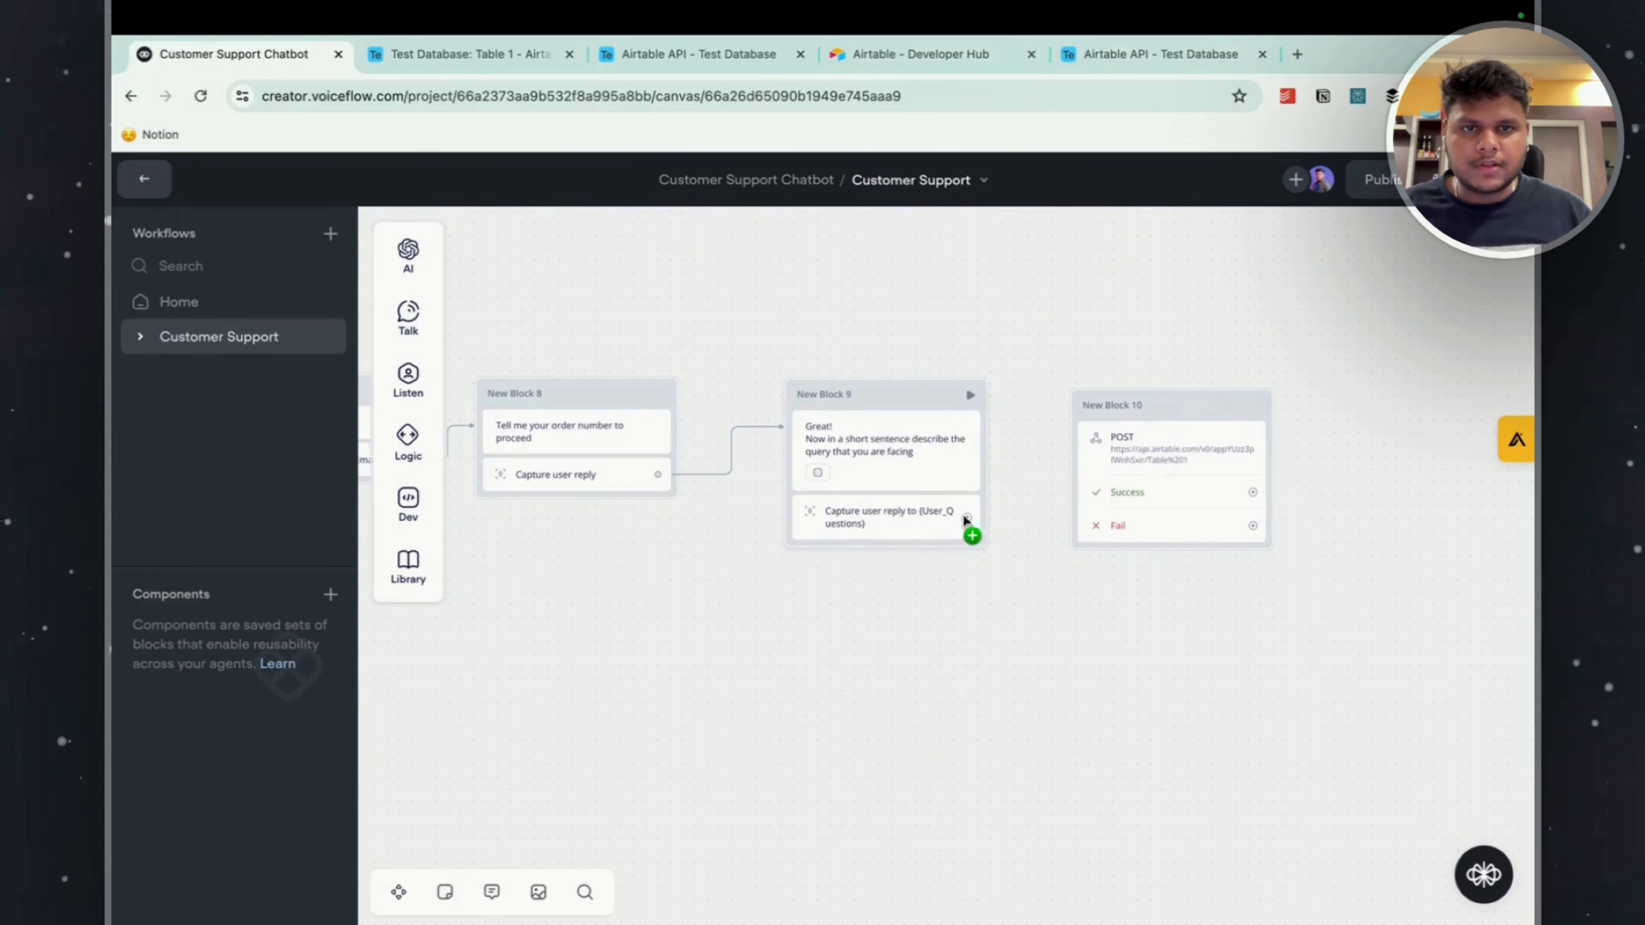
pyautogui.moveTo(967, 517)
pyautogui.mouseDown()
pyautogui.moveTo(1100, 437)
pyautogui.moveTo(1131, 447)
pyautogui.moveTo(1140, 558)
pyautogui.mouseUp()
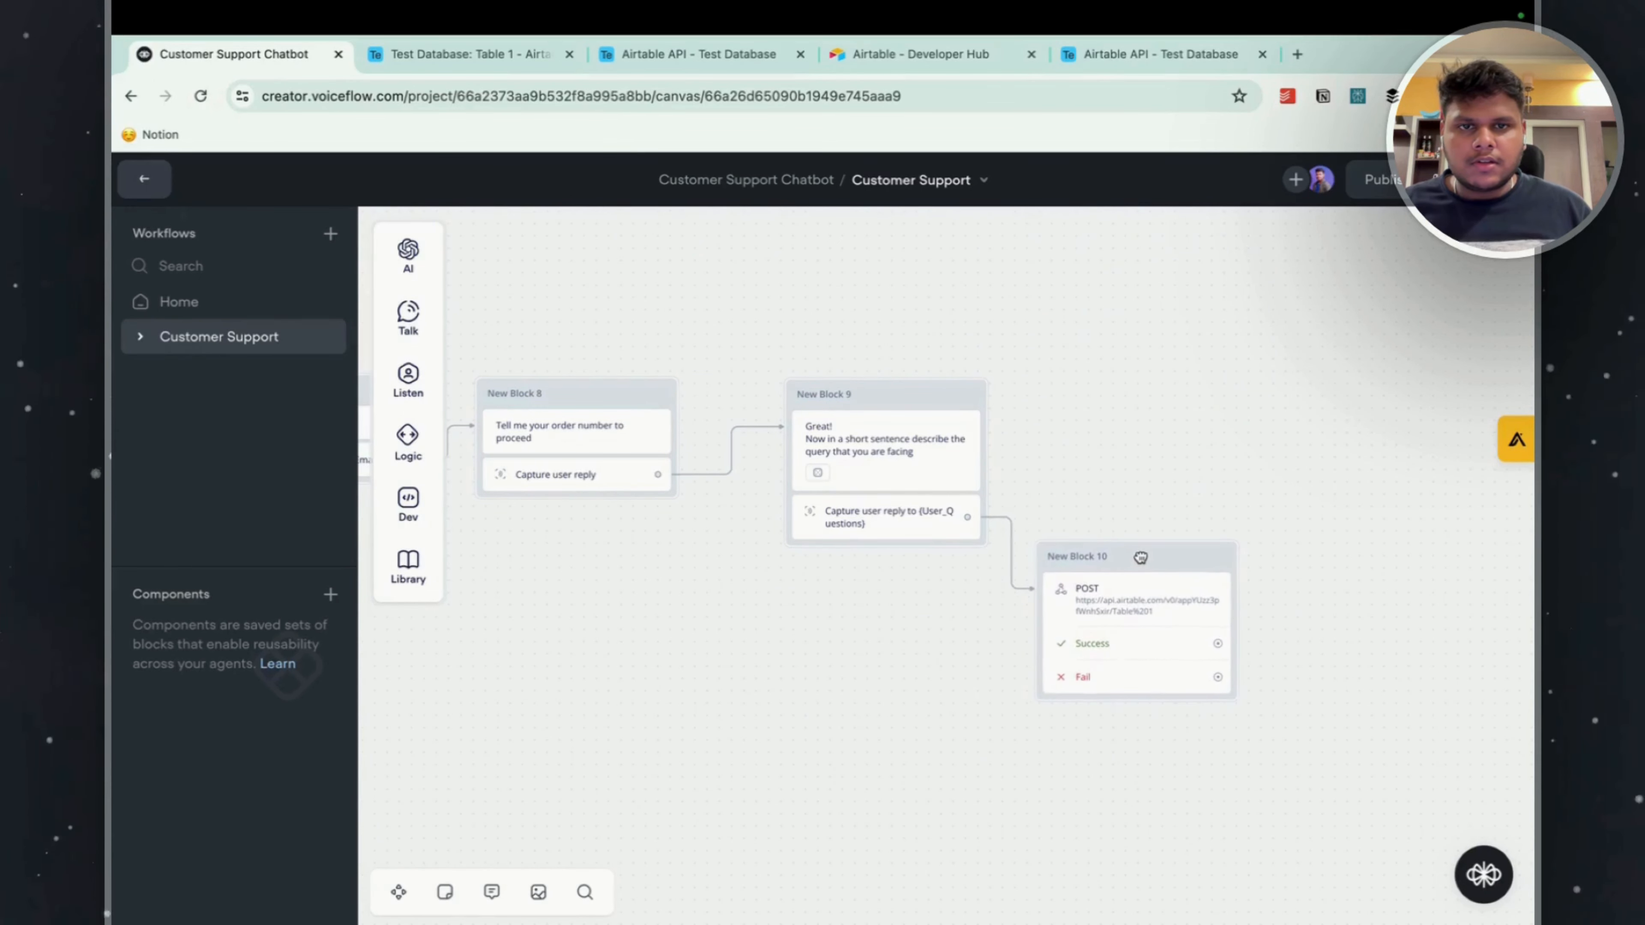
pyautogui.scroll(-1, 760, 592)
pyautogui.scroll(1, 760, 593)
pyautogui.hscroll(5, 855, 646)
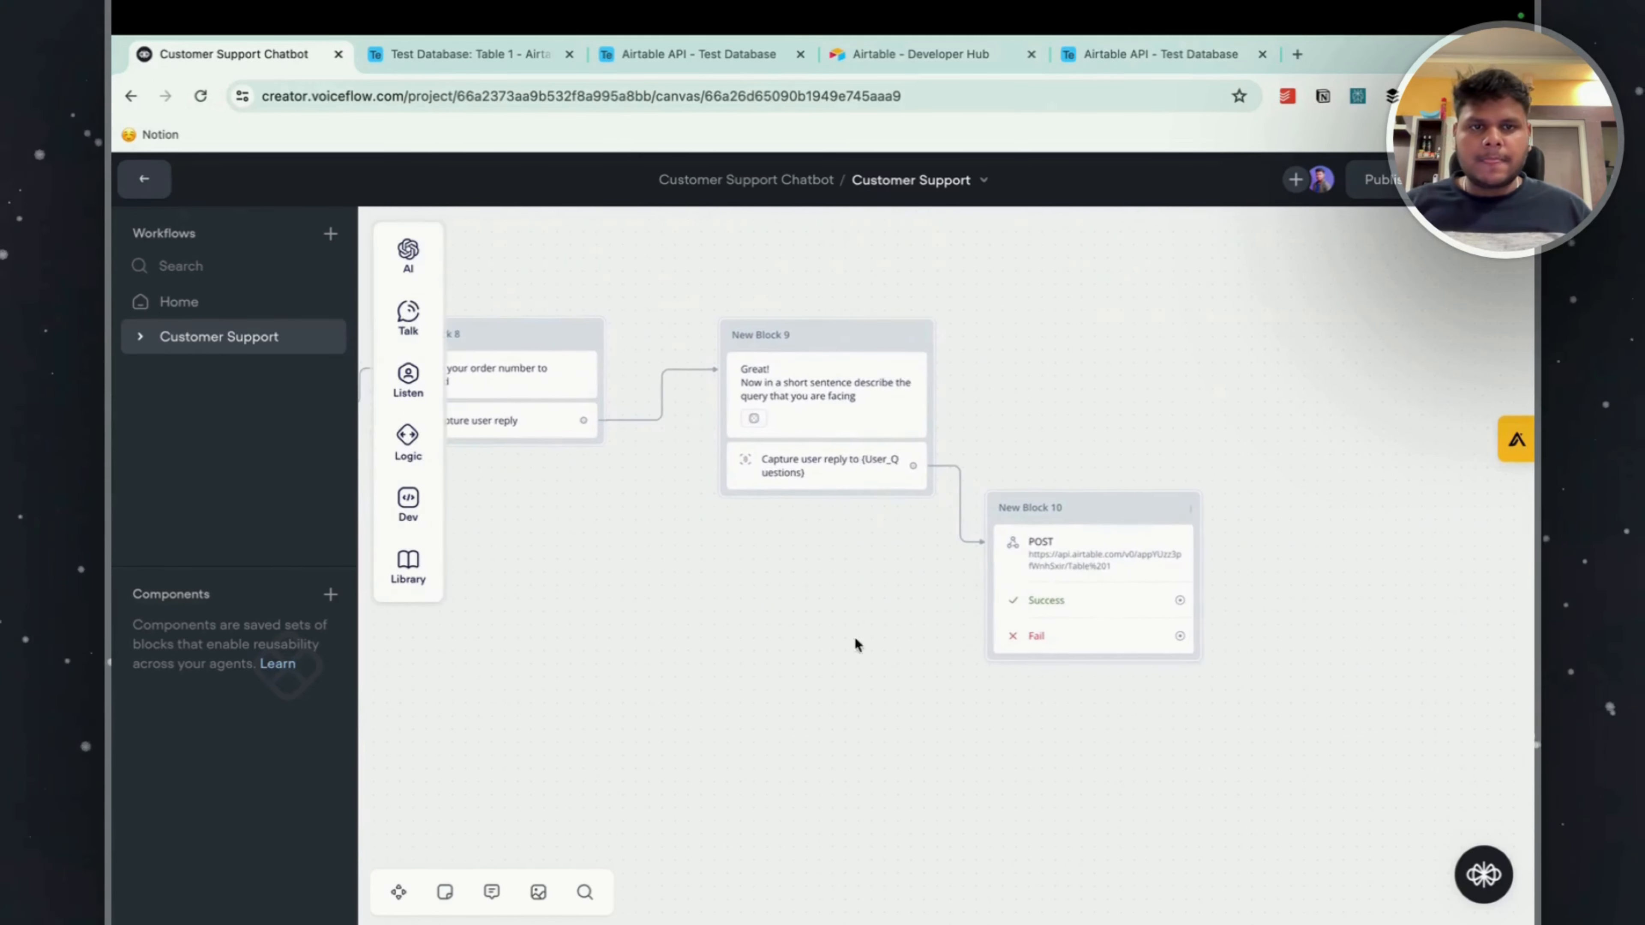
pyautogui.hscroll(5, 1010, 631)
pyautogui.moveTo(849, 578); pyautogui.dragTo(982, 416)
pyautogui.moveTo(1064, 460)
pyautogui.click(1185, 488)
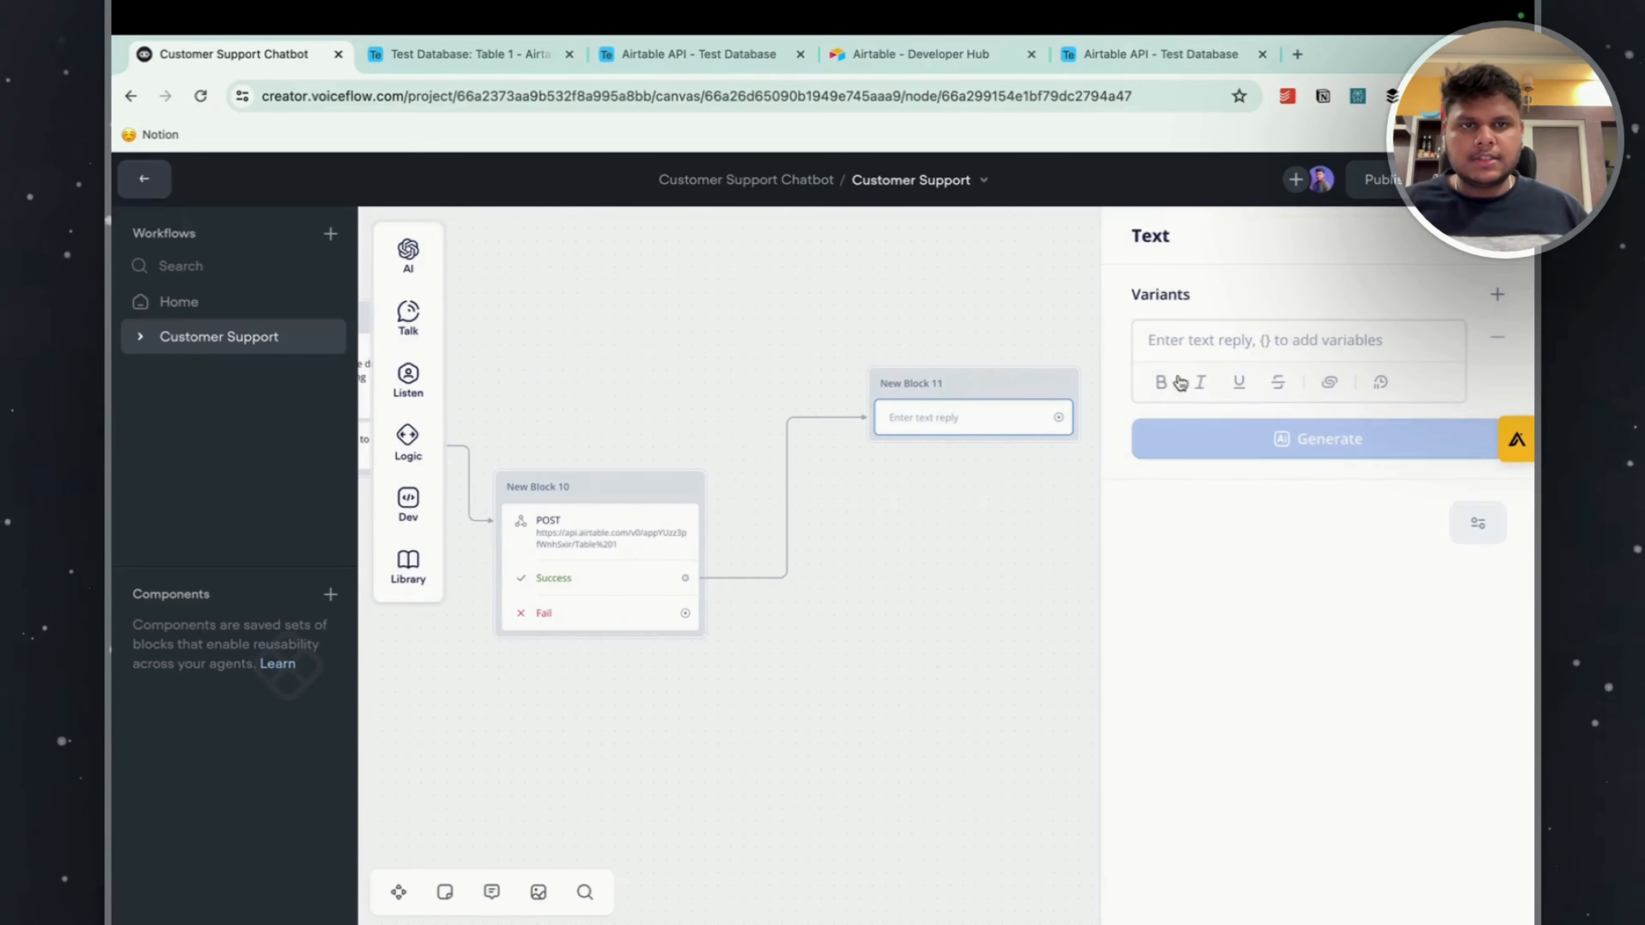
pyautogui.hotkey('ctrl', 'z')
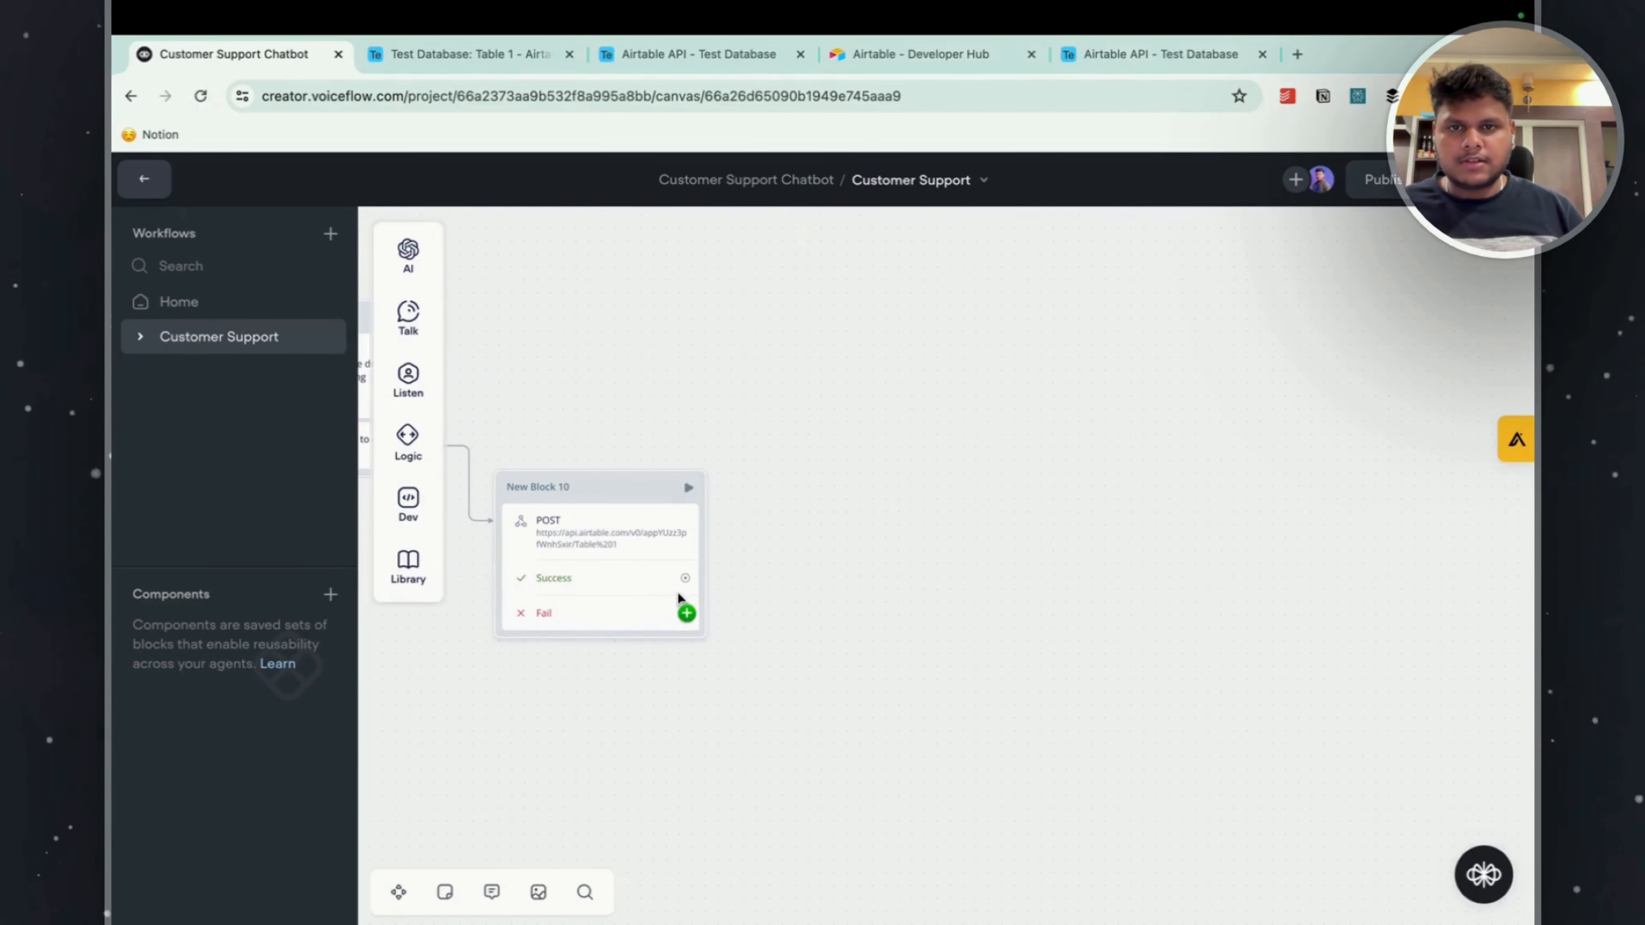
# Connect the POST request's Success path to a new block containing a Text step.
pyautogui.moveTo(685, 577); pyautogui.dragTo(784, 518)
pyautogui.moveTo(926, 582)
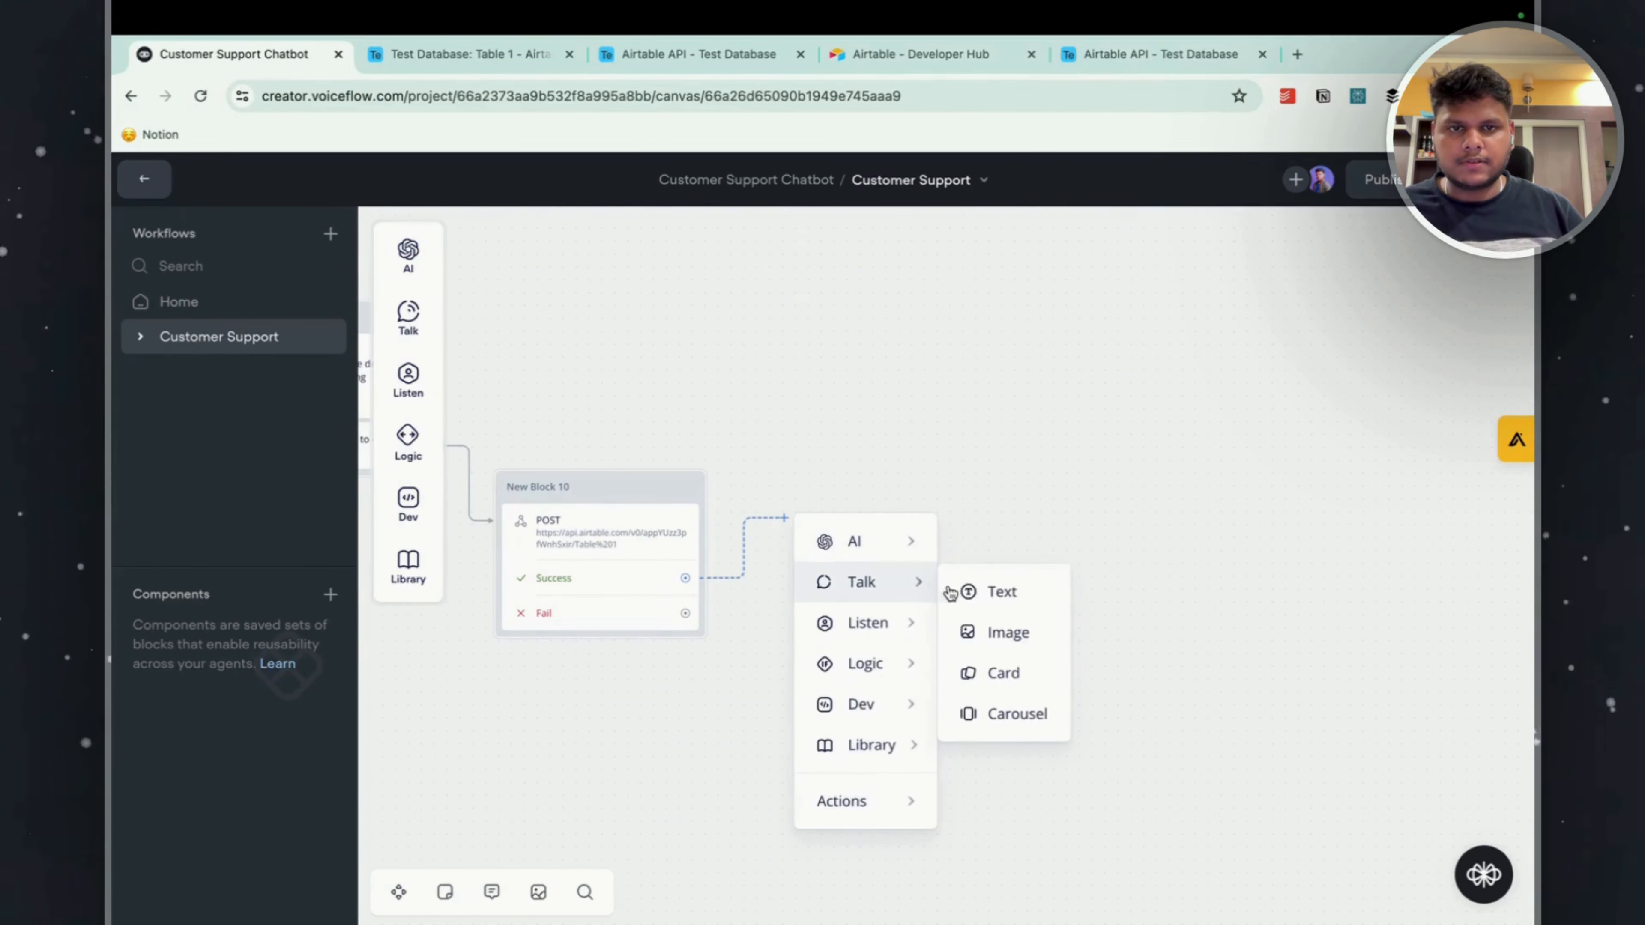
pyautogui.click(1002, 590)
# Start the success reply in New Block 11 with the line "Your ticket has been submitted.".
pyautogui.click(1199, 350)
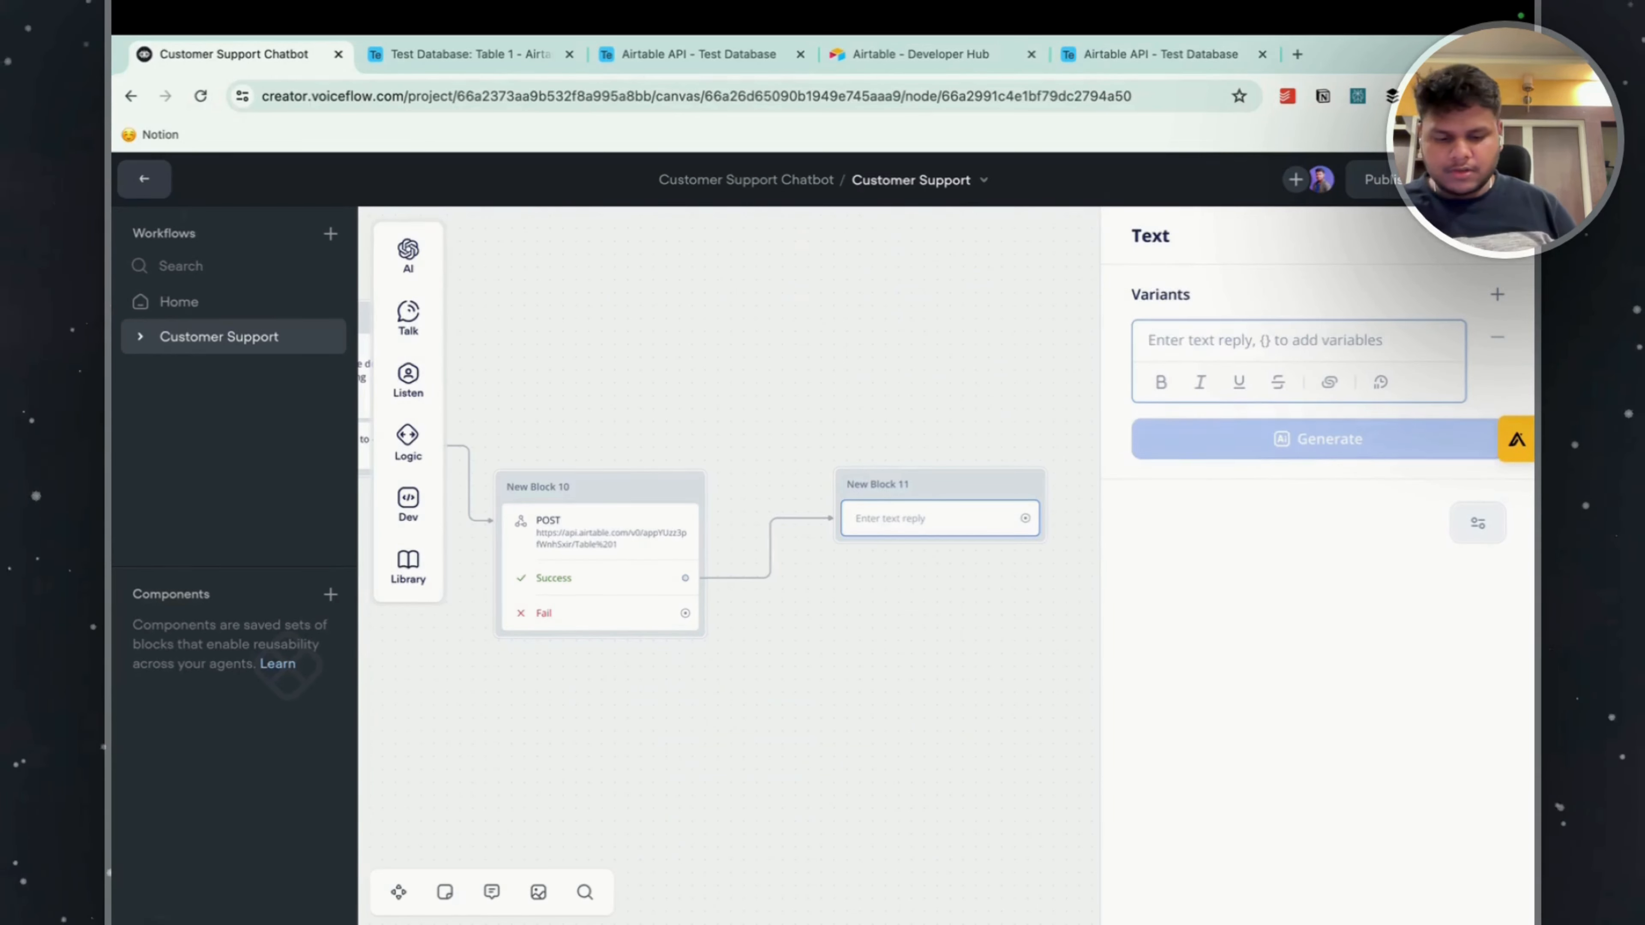
pyautogui.write('your')
pyautogui.press('BackSpace')
pyautogui.press('BackSpace')
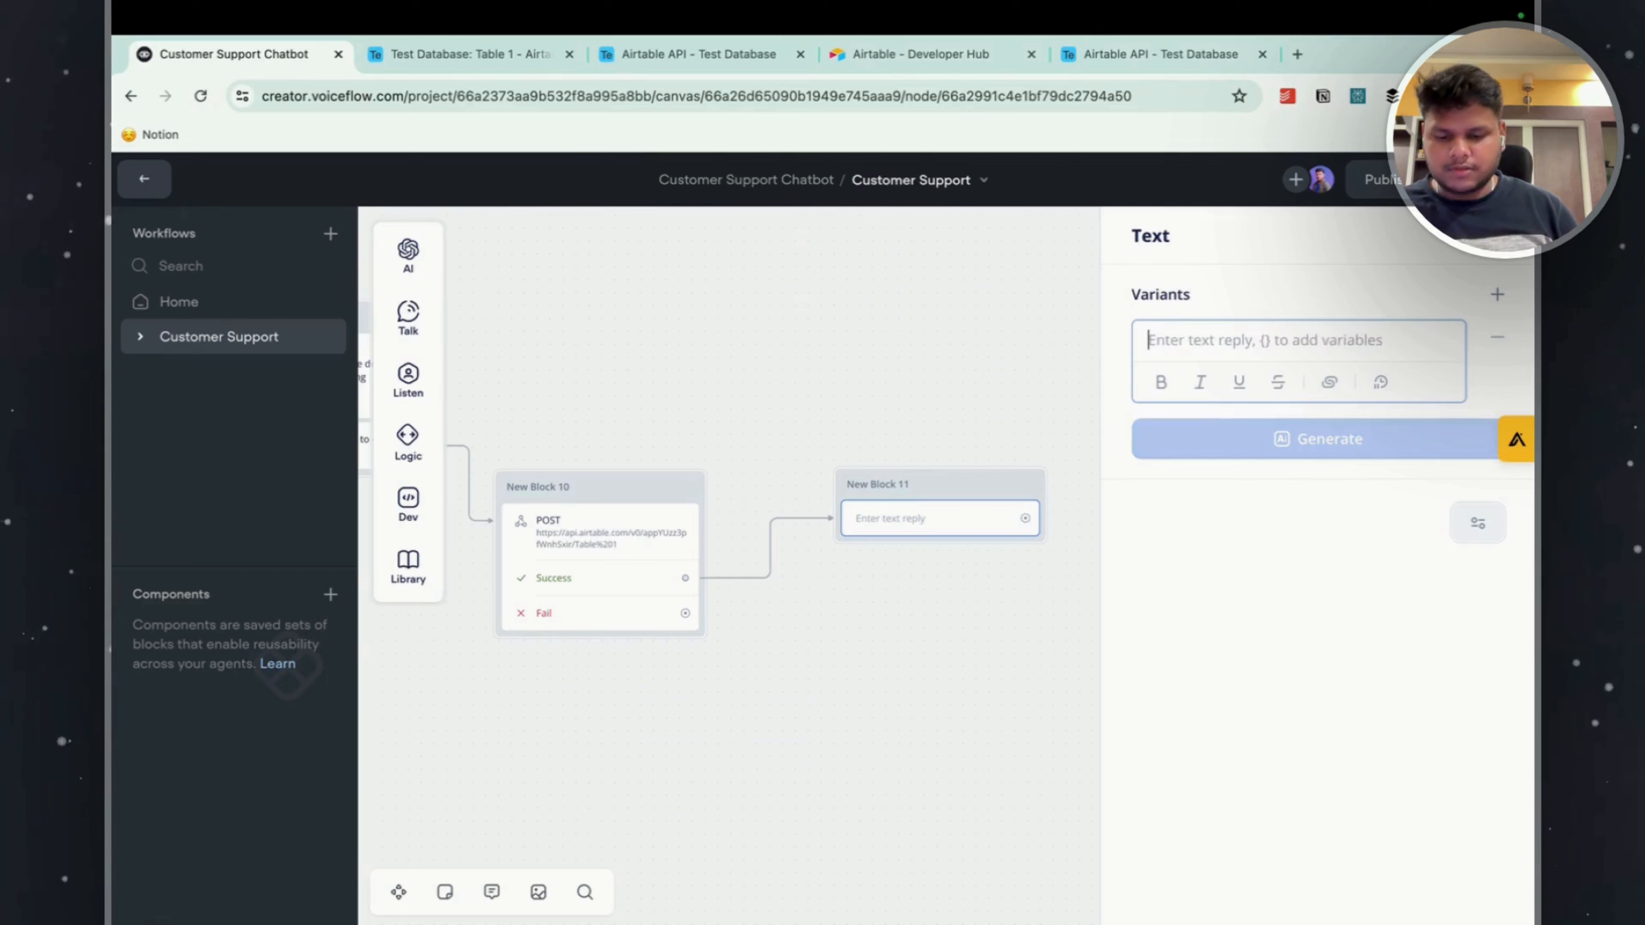
pyautogui.write('Your ticket')
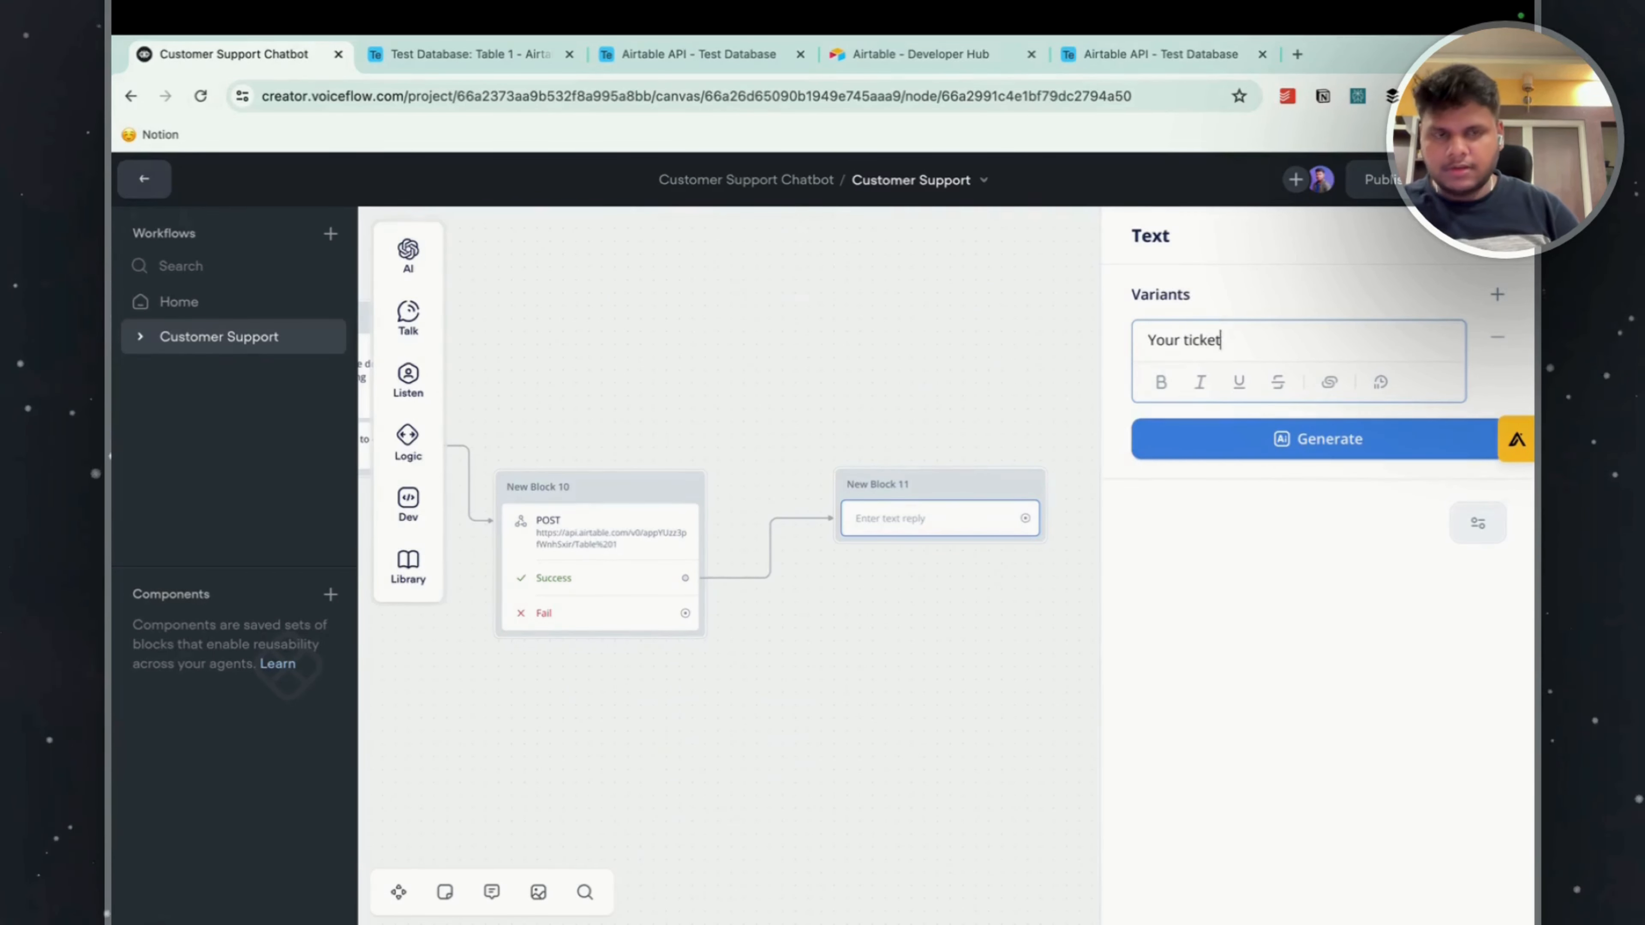
pyautogui.write(' has been su')
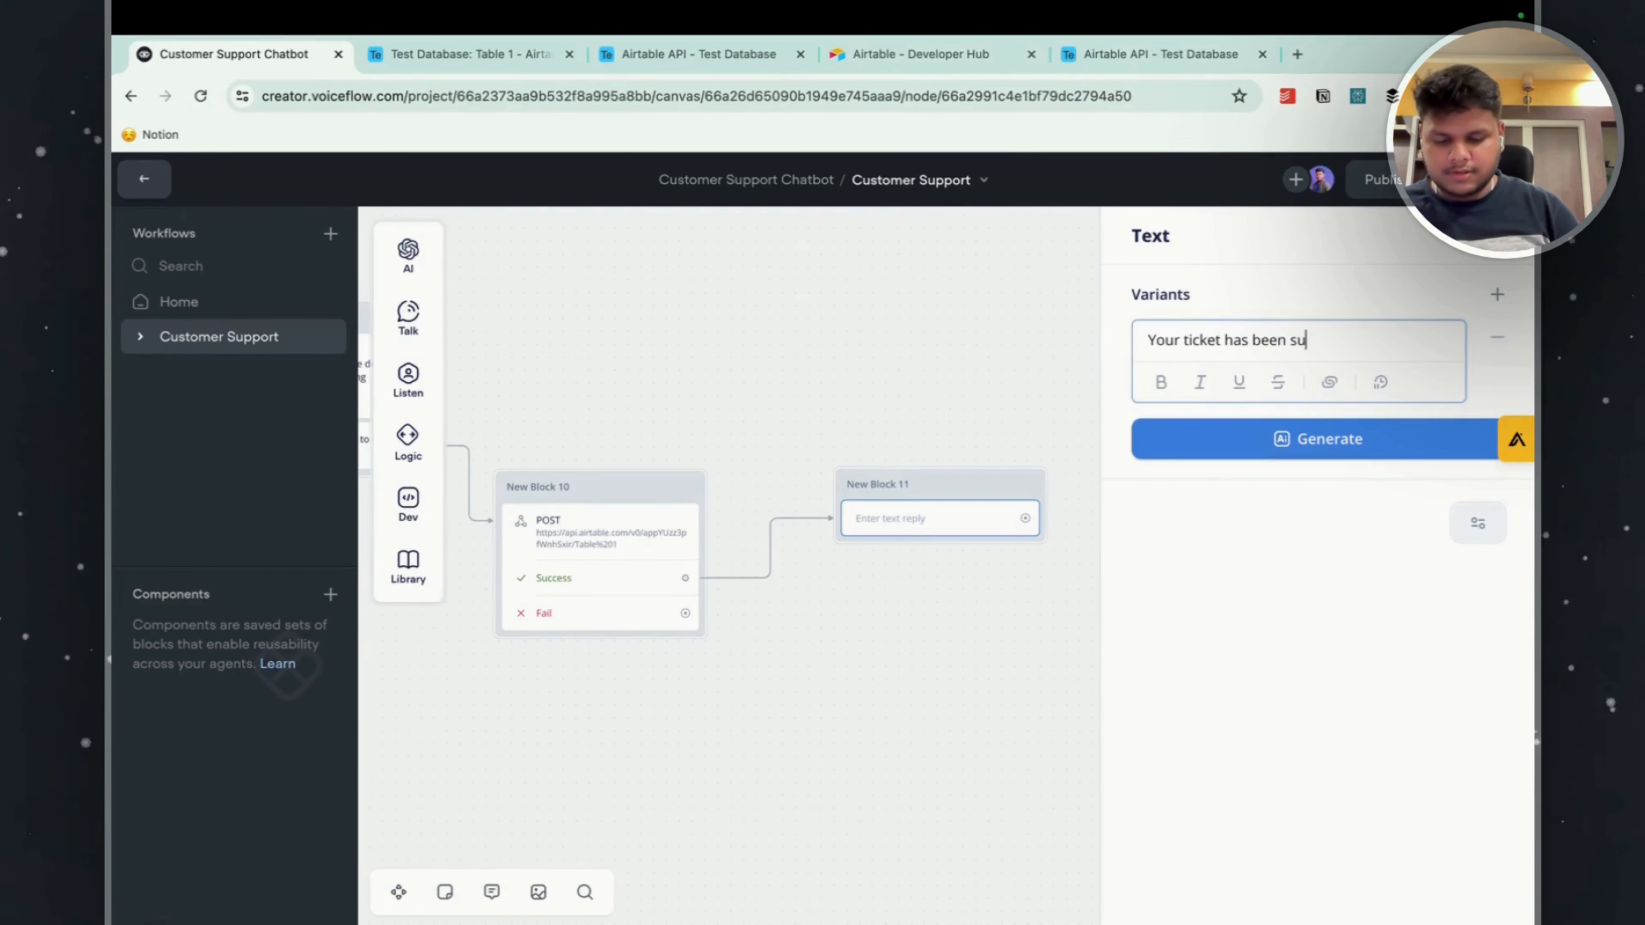
pyautogui.write('bmittet')
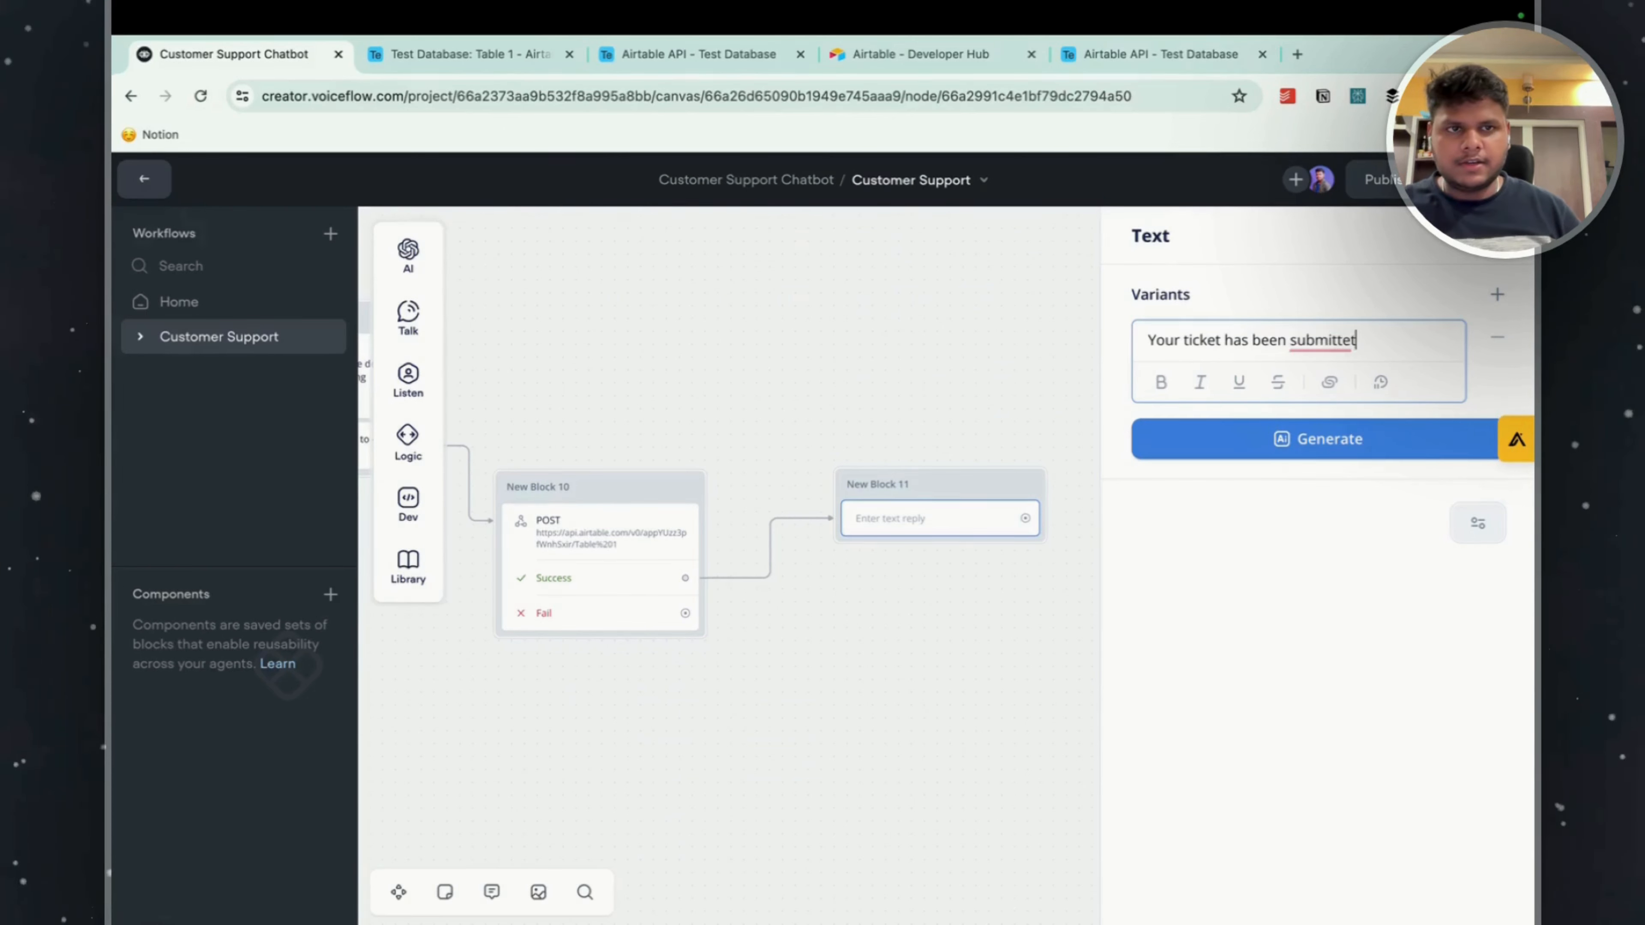
pyautogui.press('BackSpace')
pyautogui.write('d')
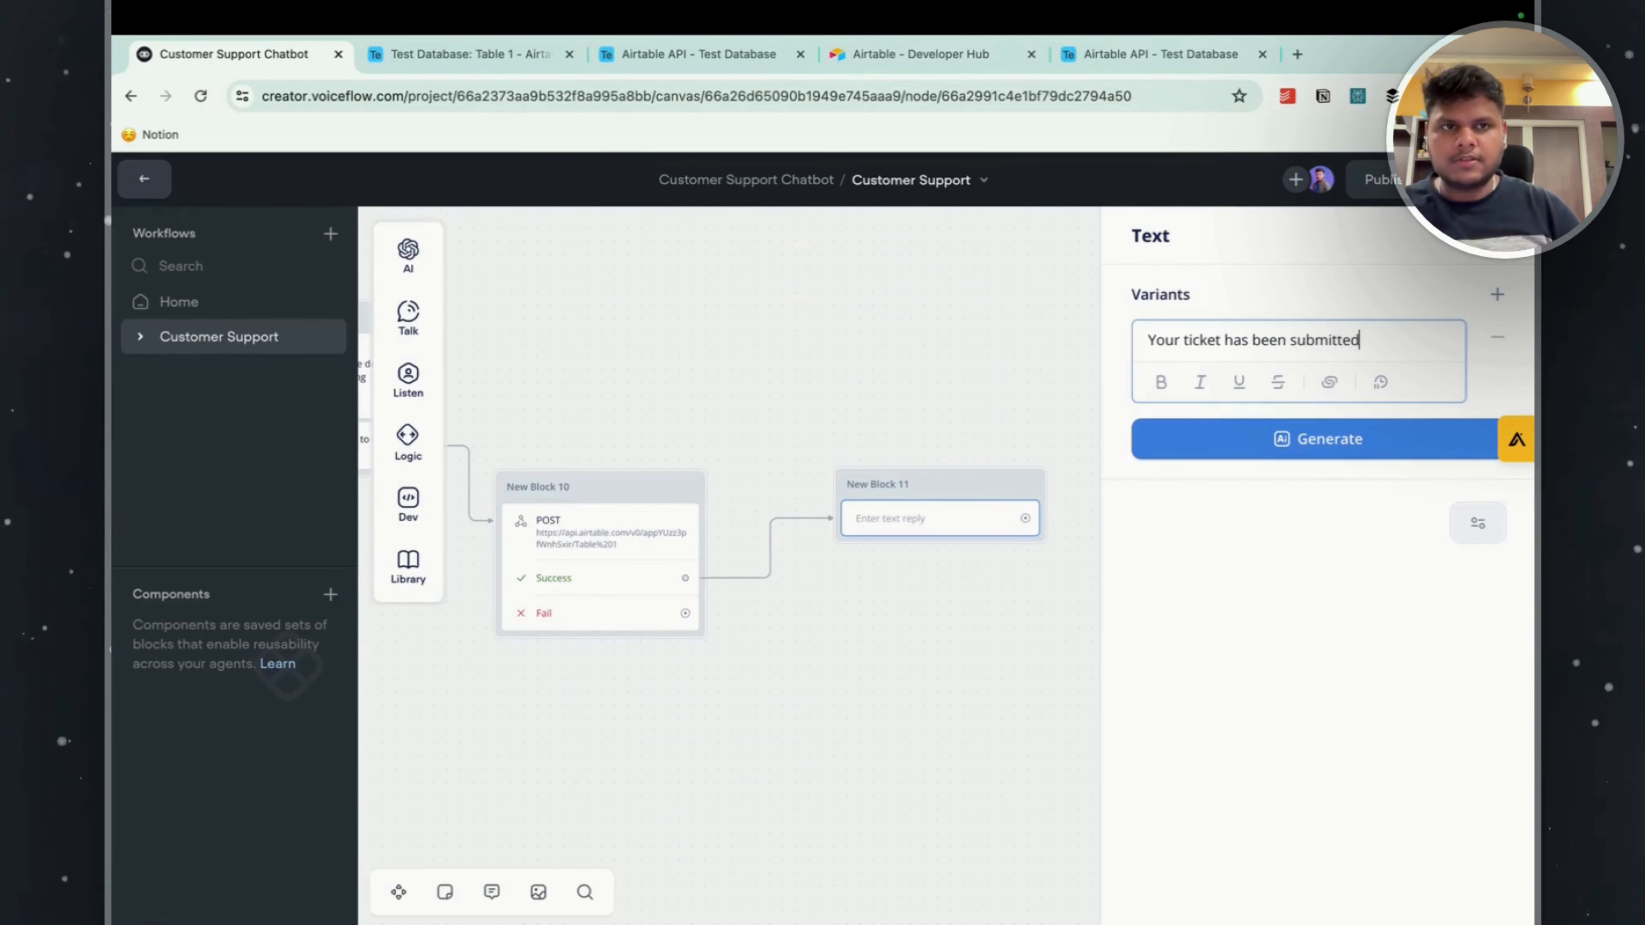
pyautogui.write('.')
# Add a second line to the success reply: "One of our representatives will contact you soon via email".
pyautogui.press('Return')
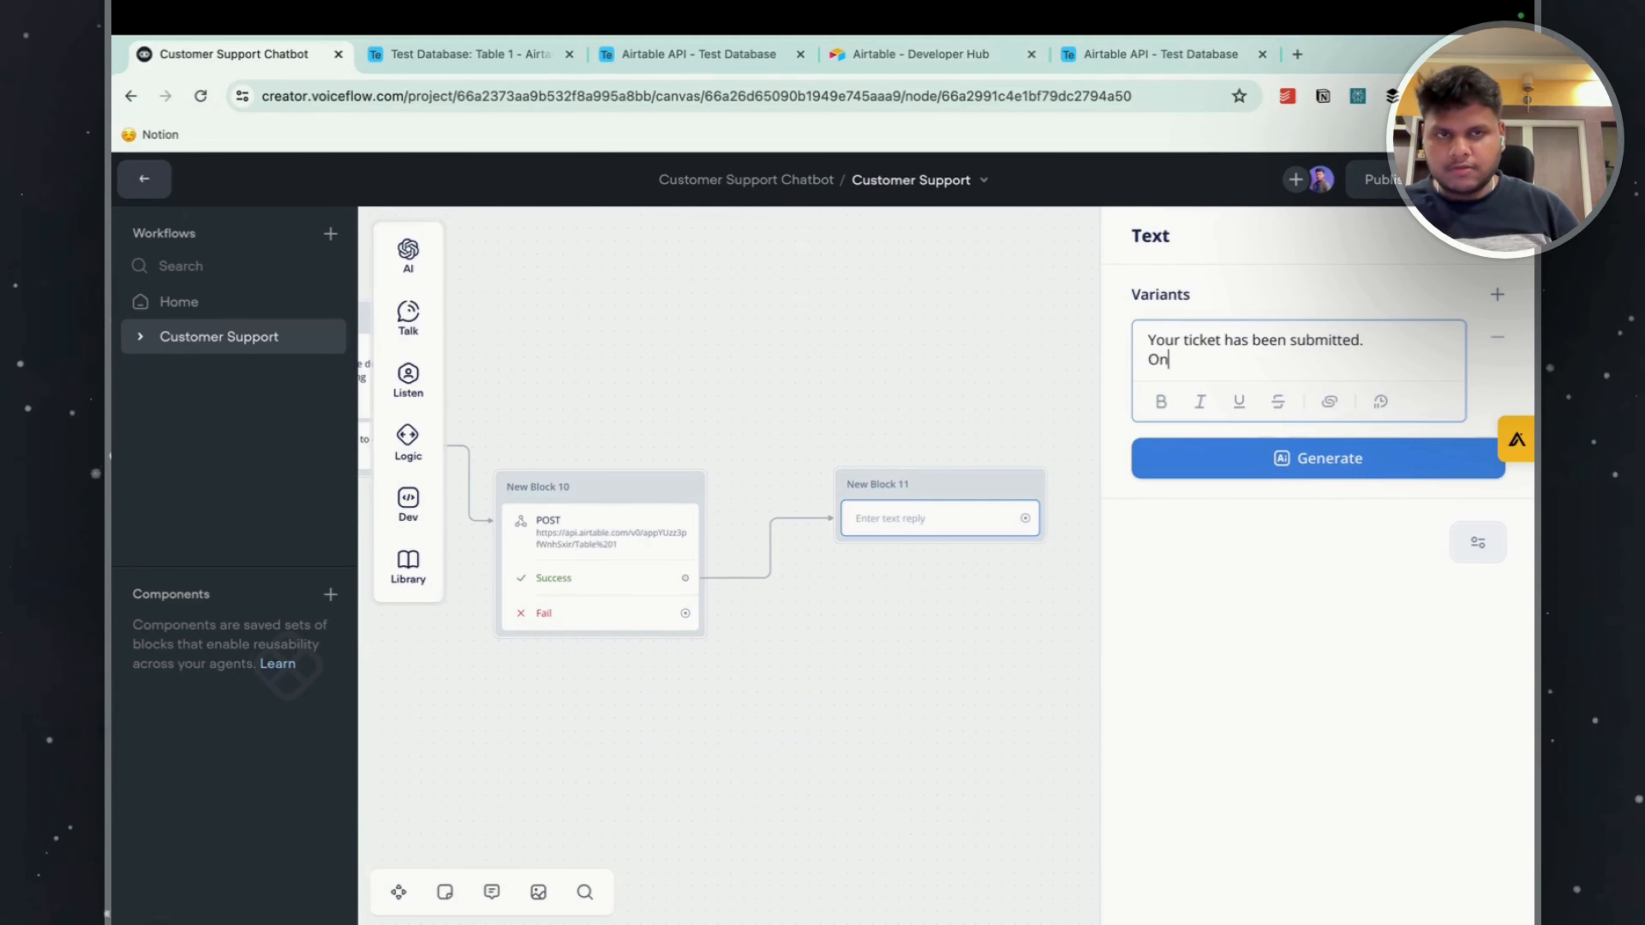
pyautogui.write('One of our representa')
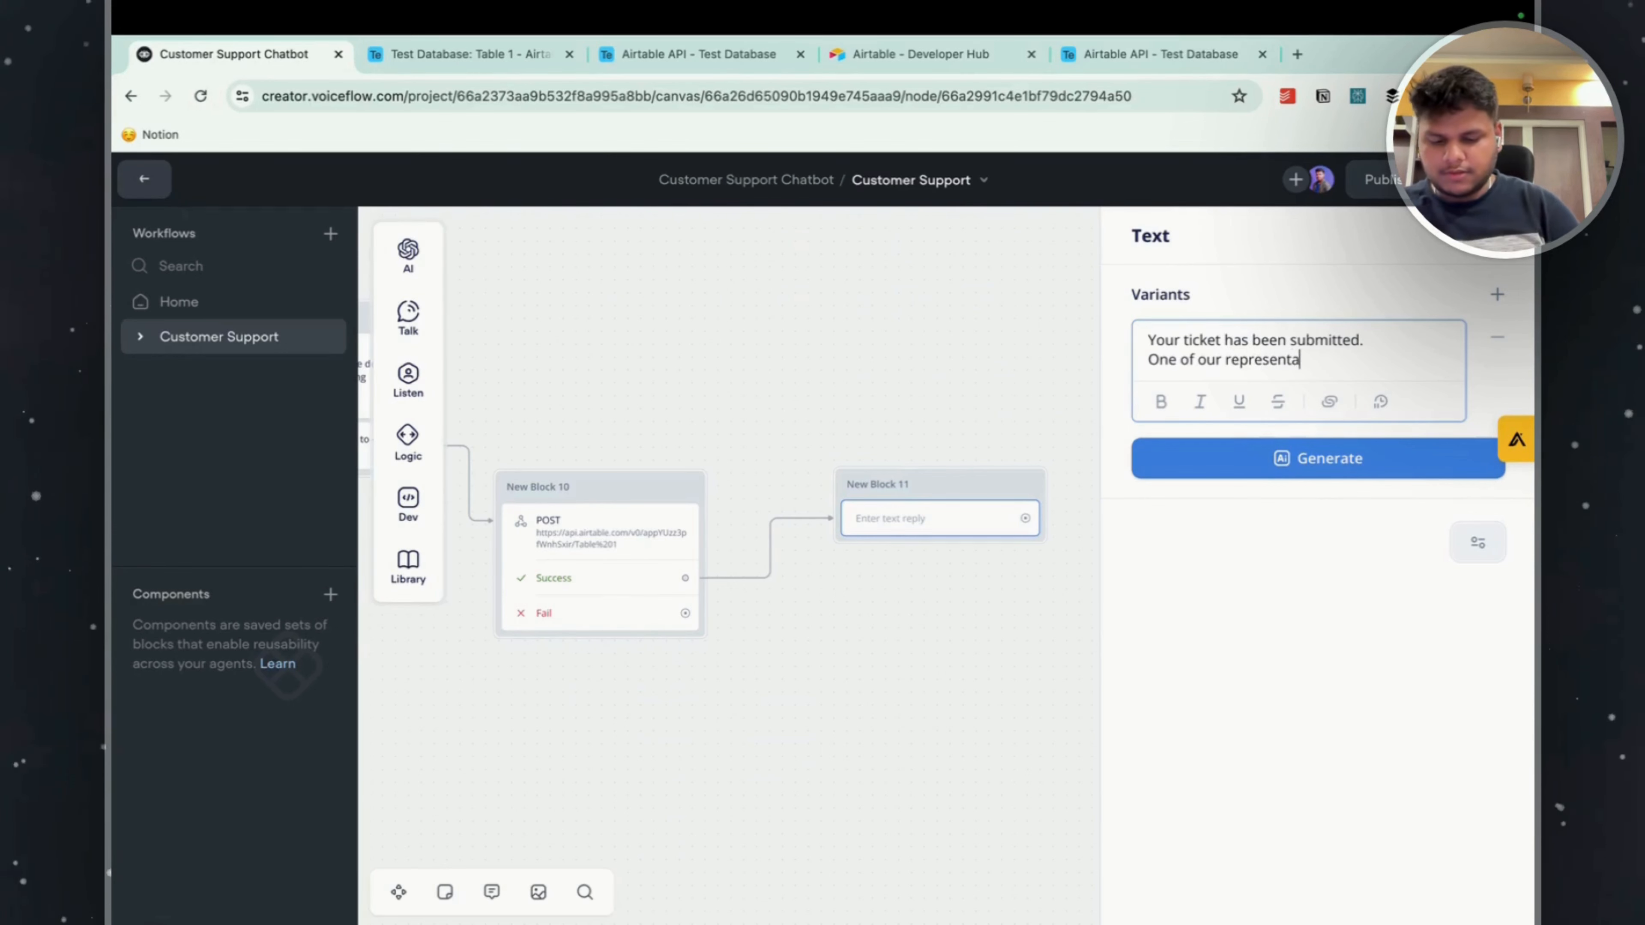
pyautogui.write('tives will l')
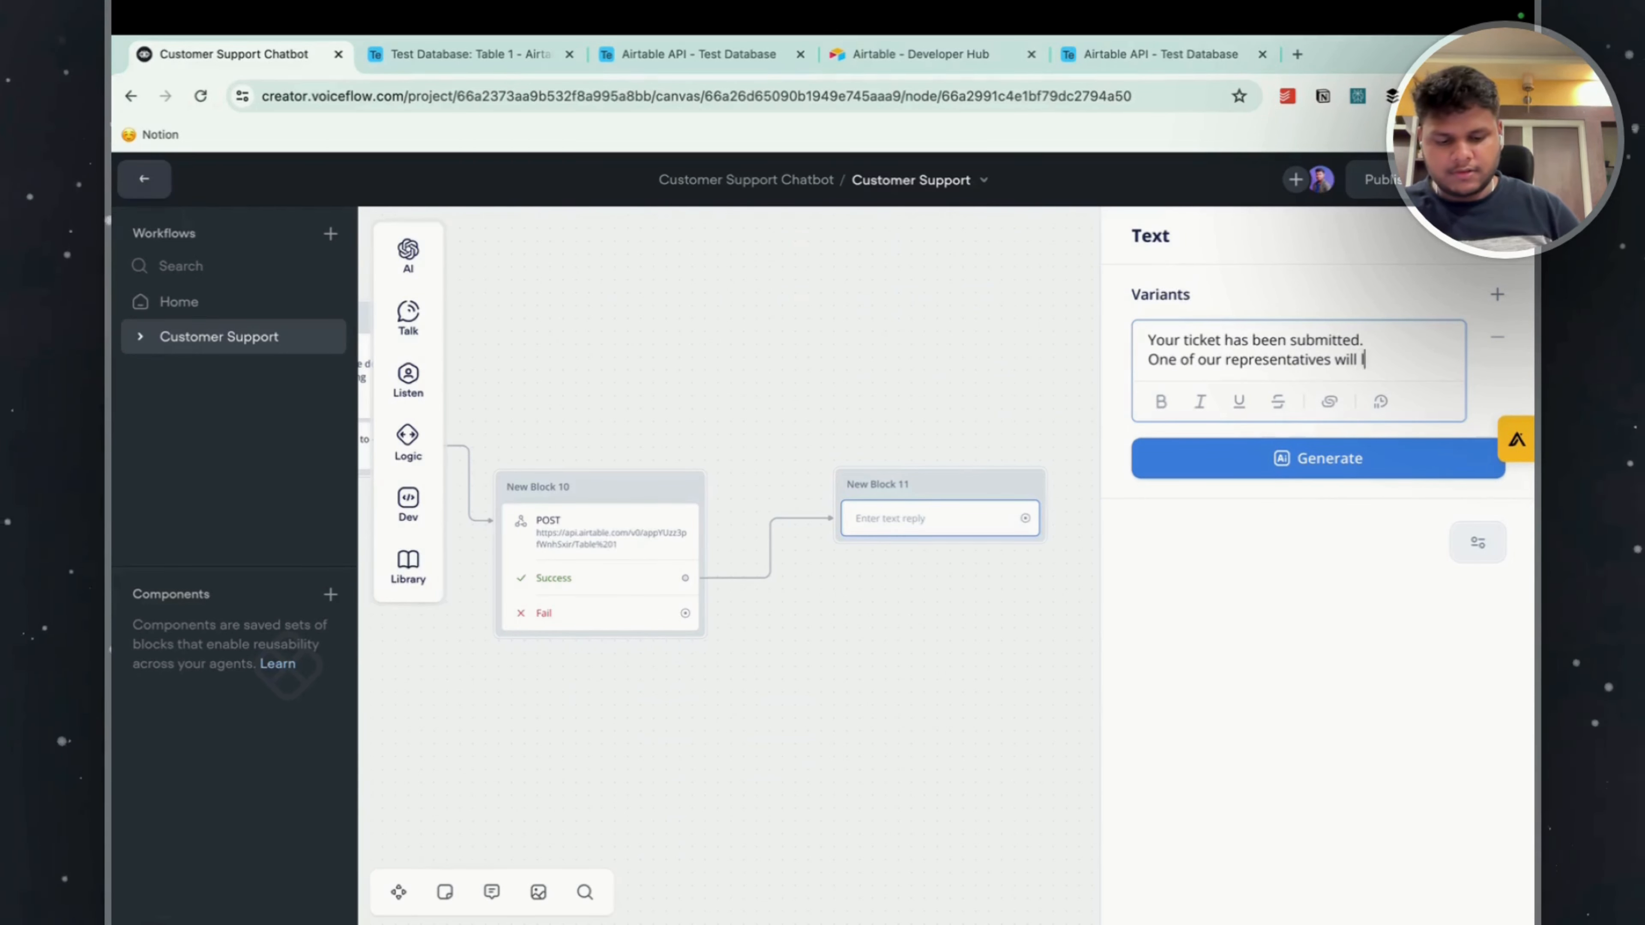
pyautogui.write('ook io')
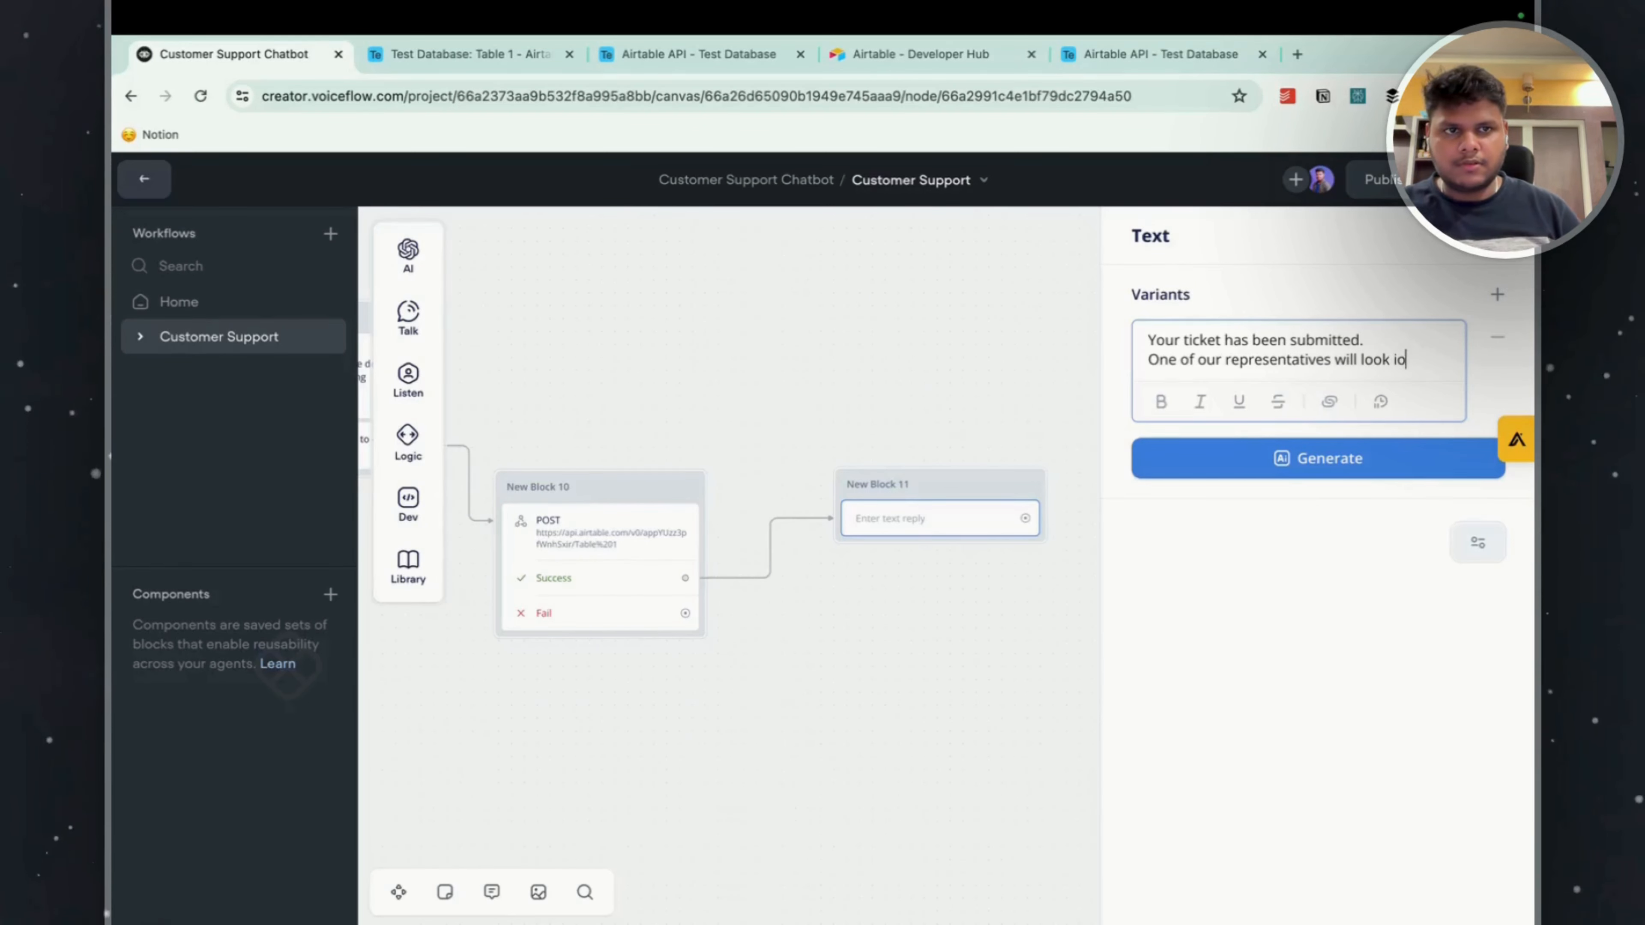
pyautogui.write('contact y')
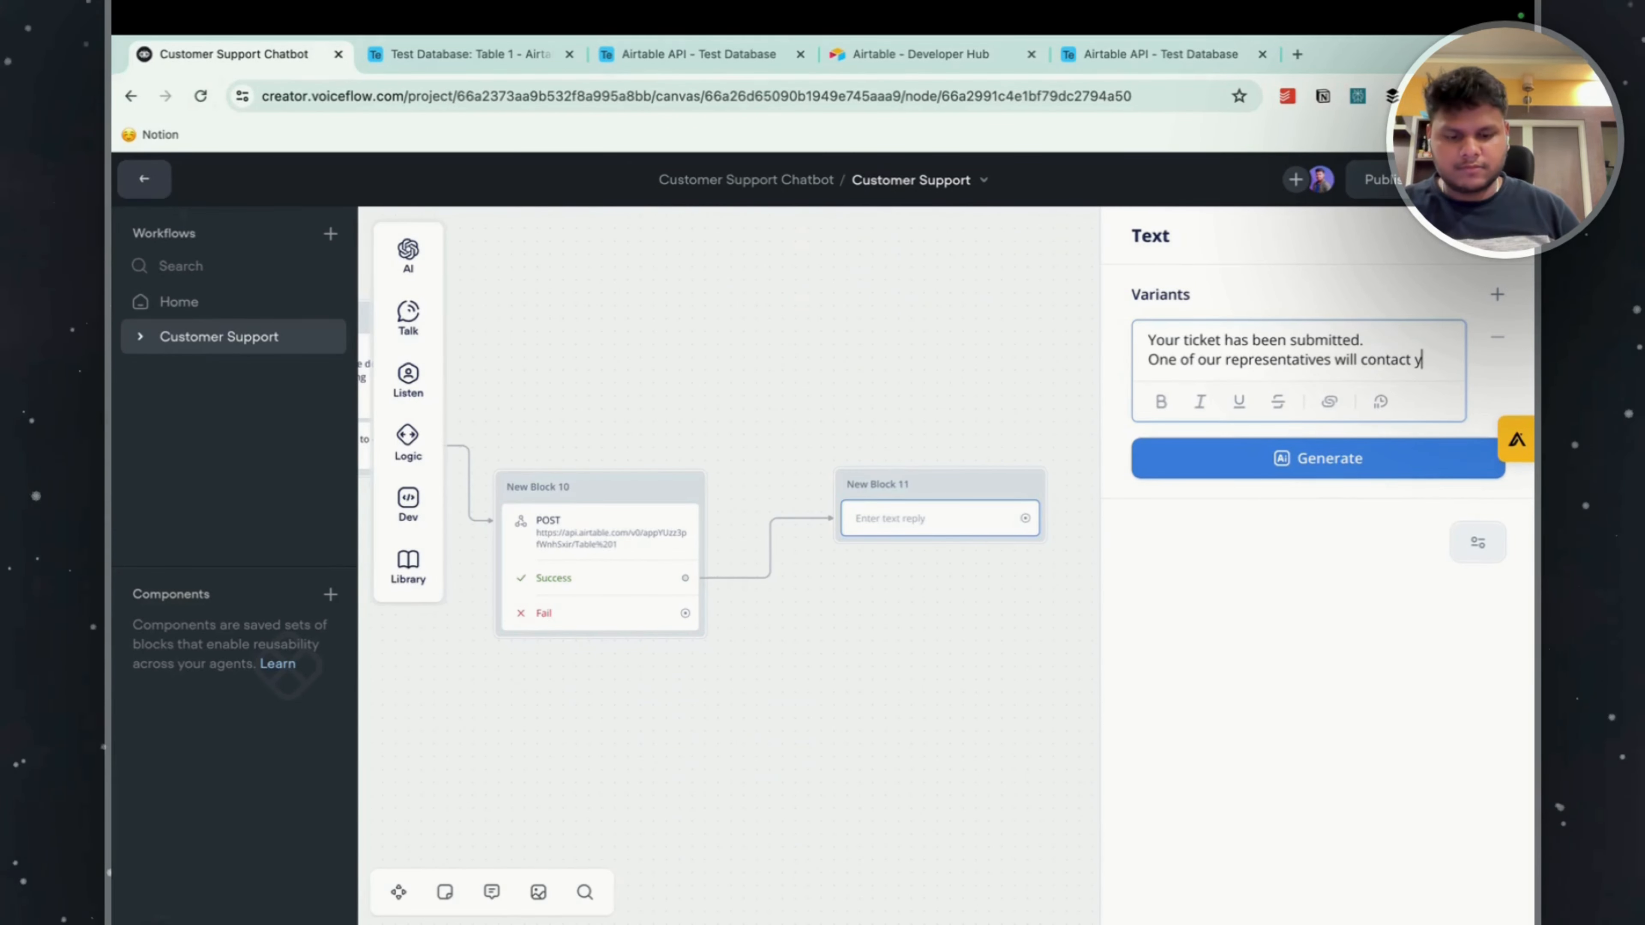
pyautogui.write('pi soon via ')
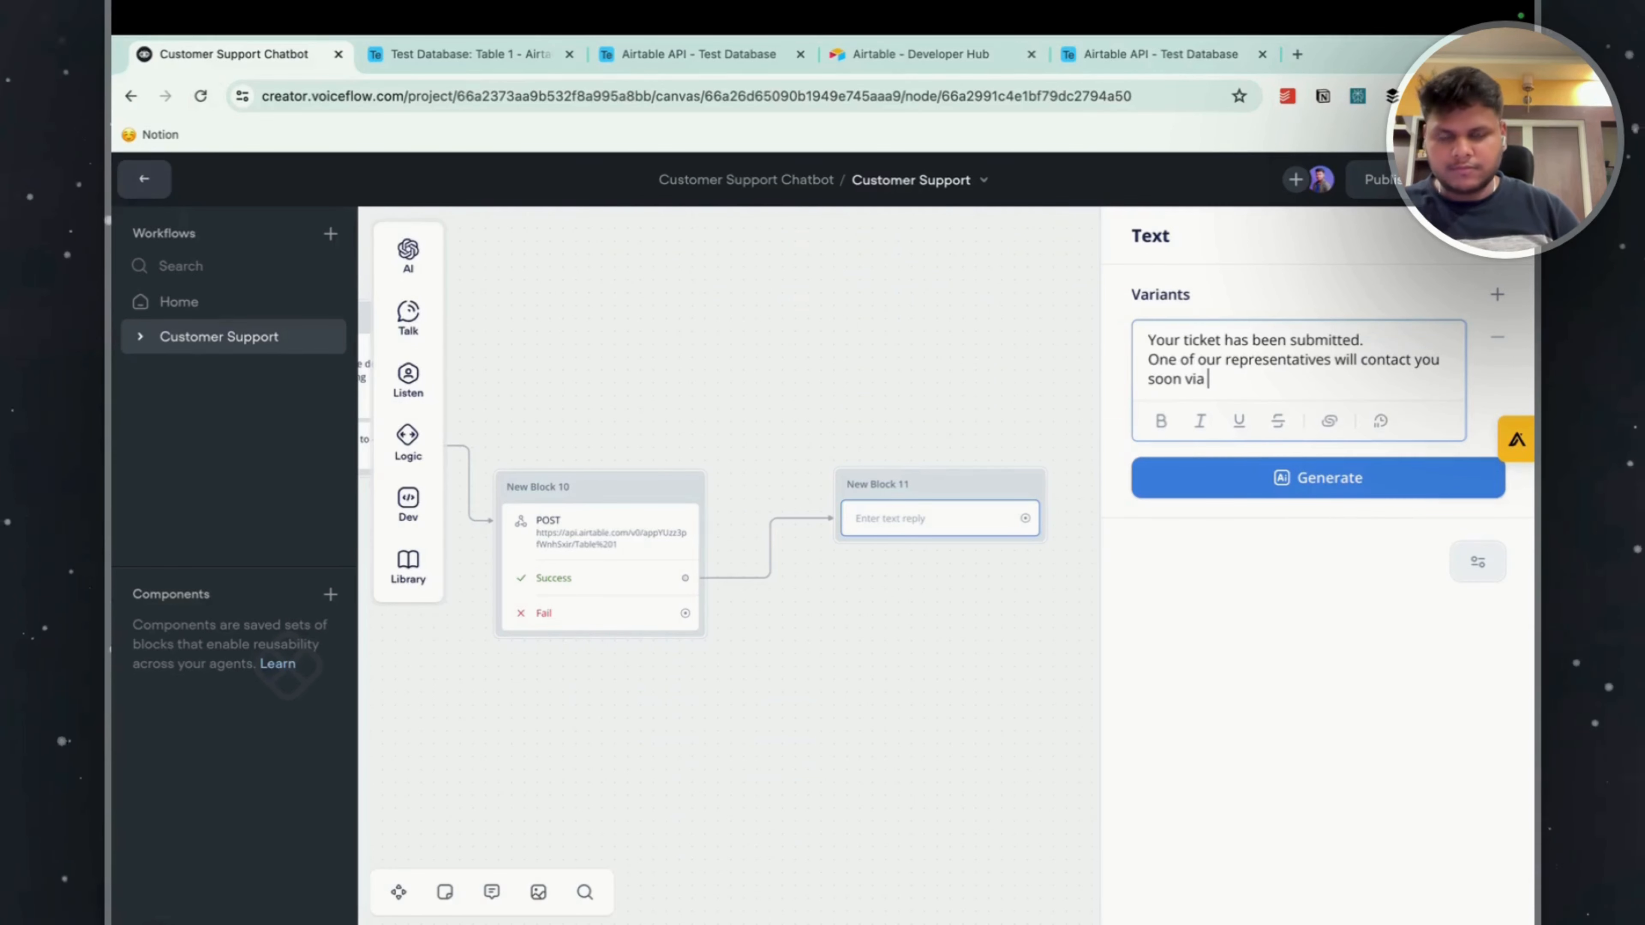
pyautogui.write('email')
# End the success reply with the line "Thanks for your patience".
pyautogui.press('Return')
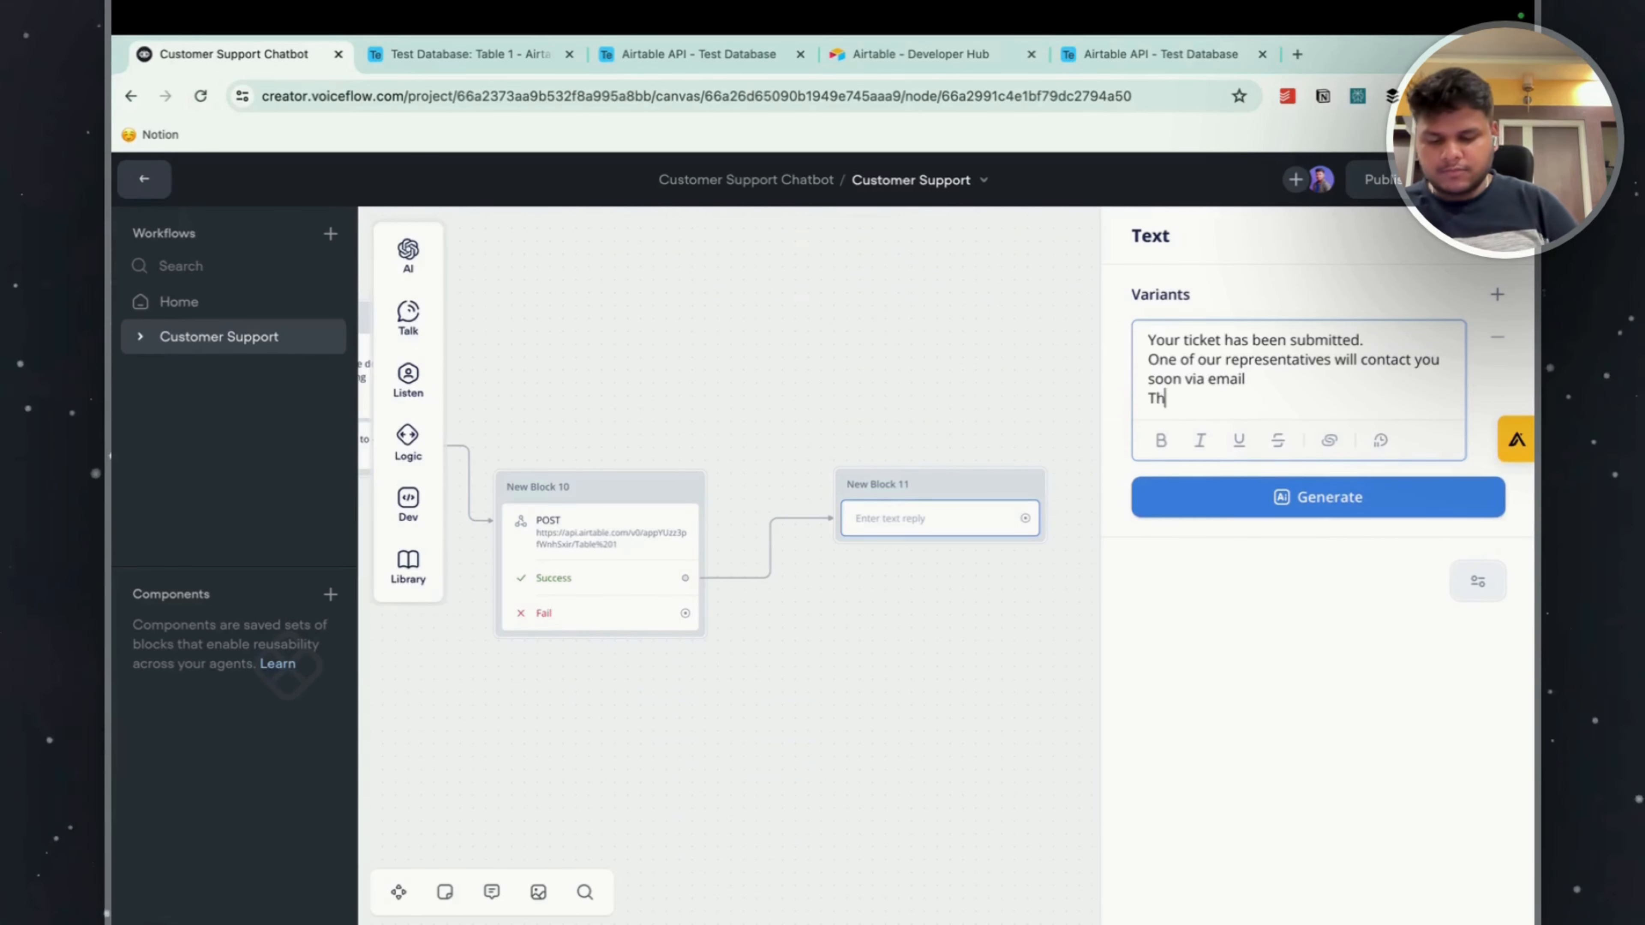
pyautogui.write('Thanks')
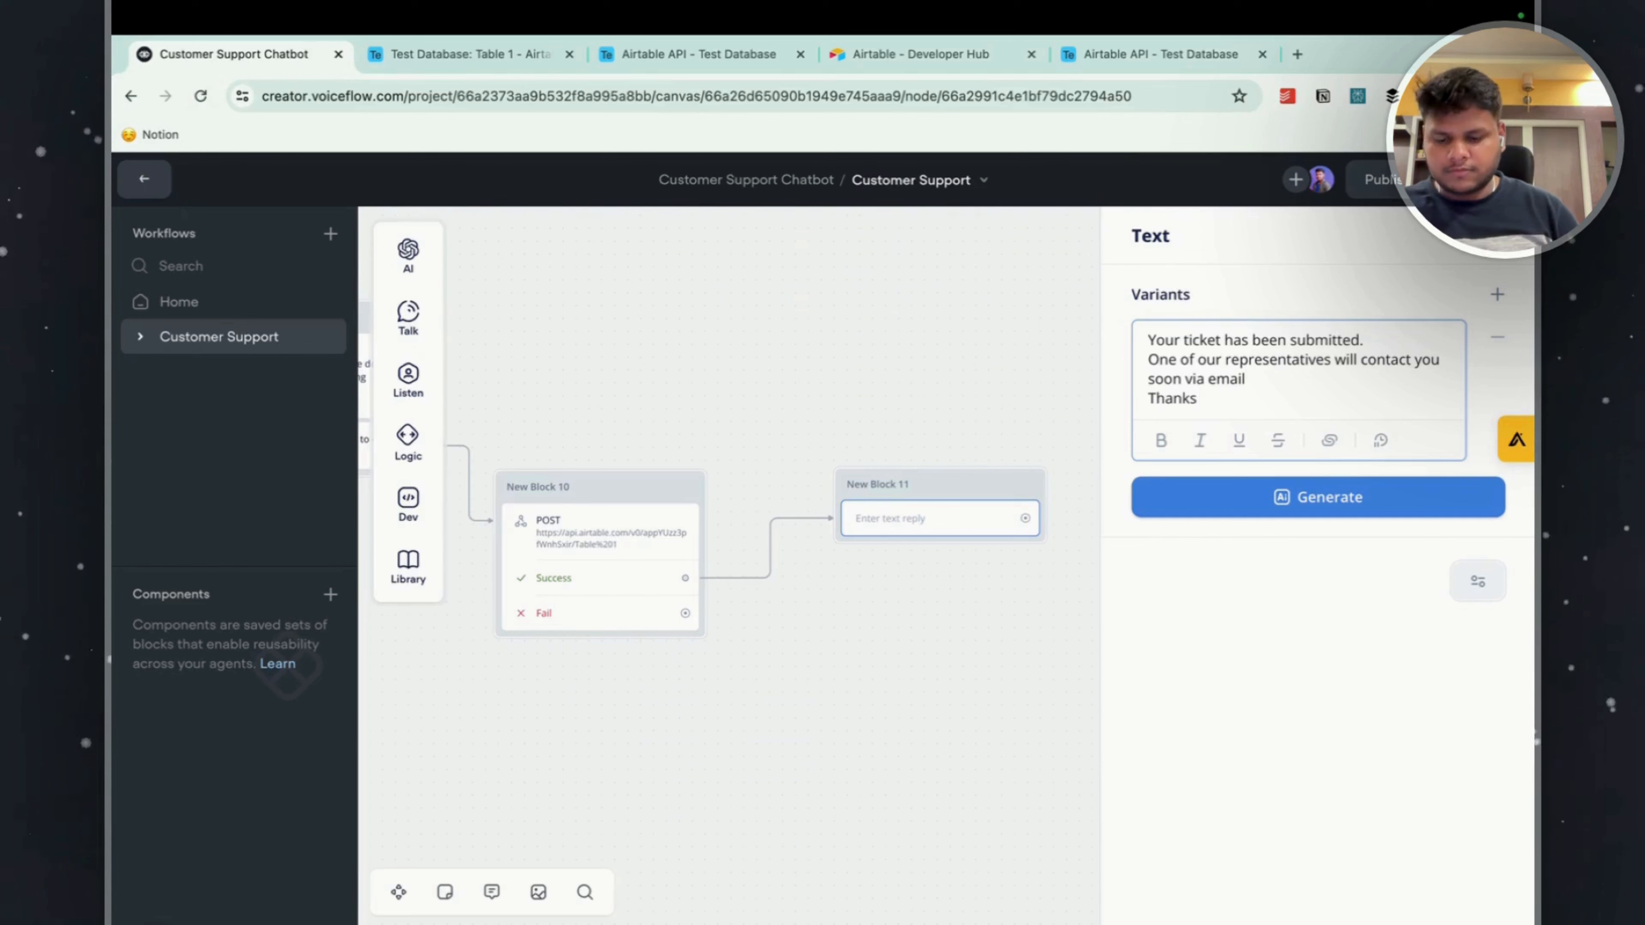
pyautogui.write(' for your p')
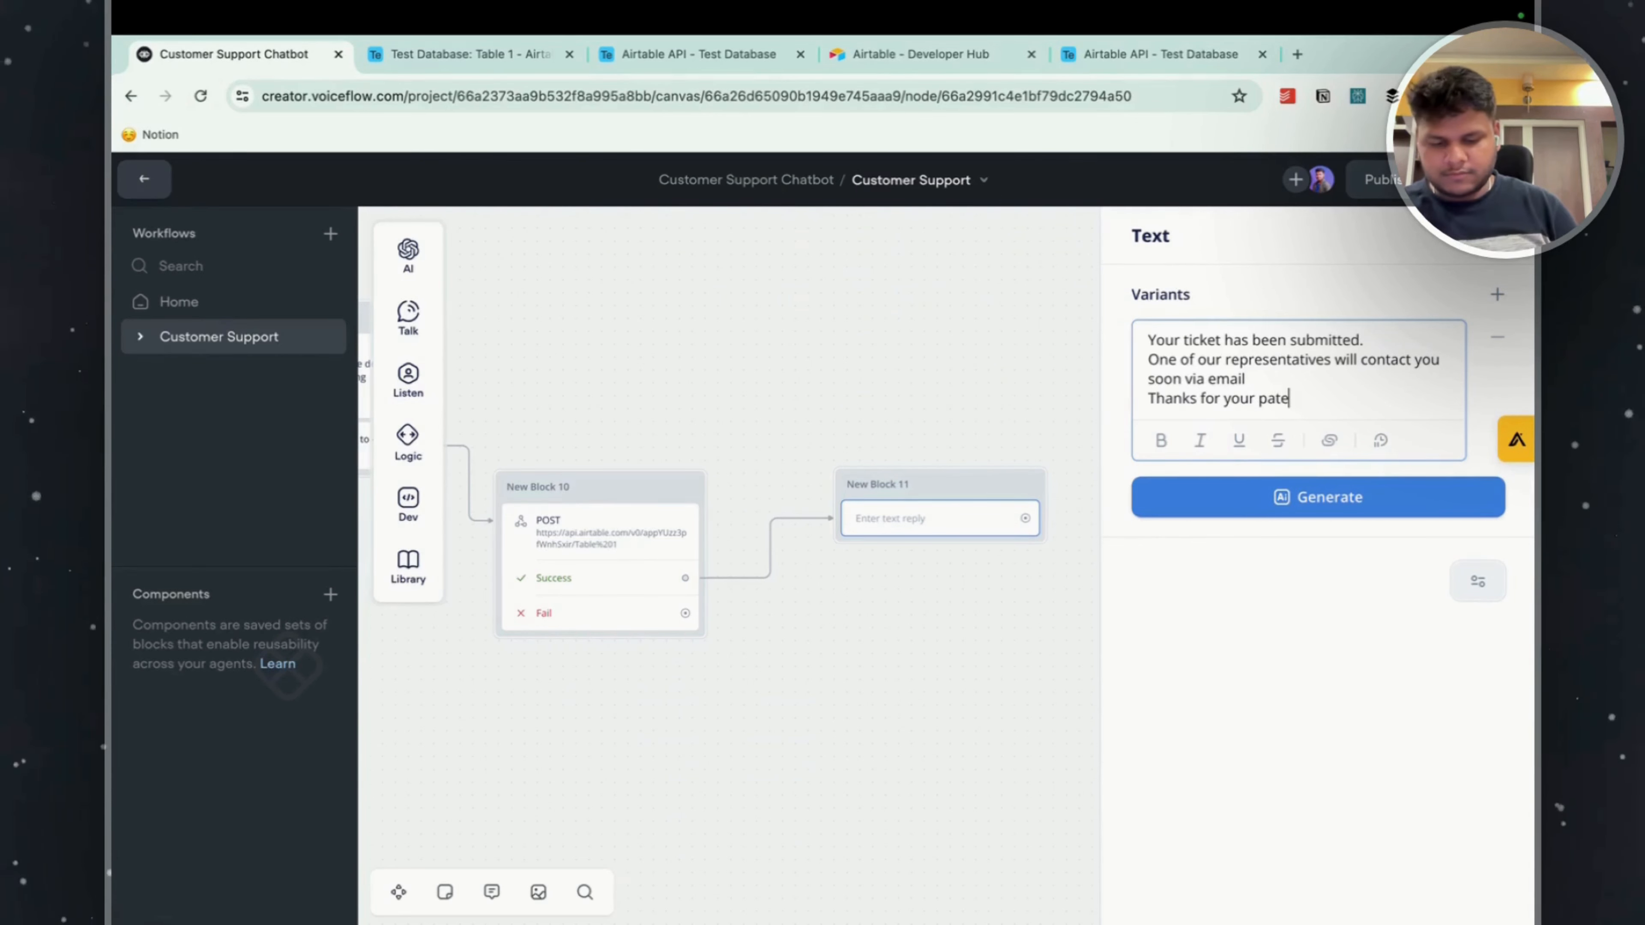
pyautogui.write('ati')
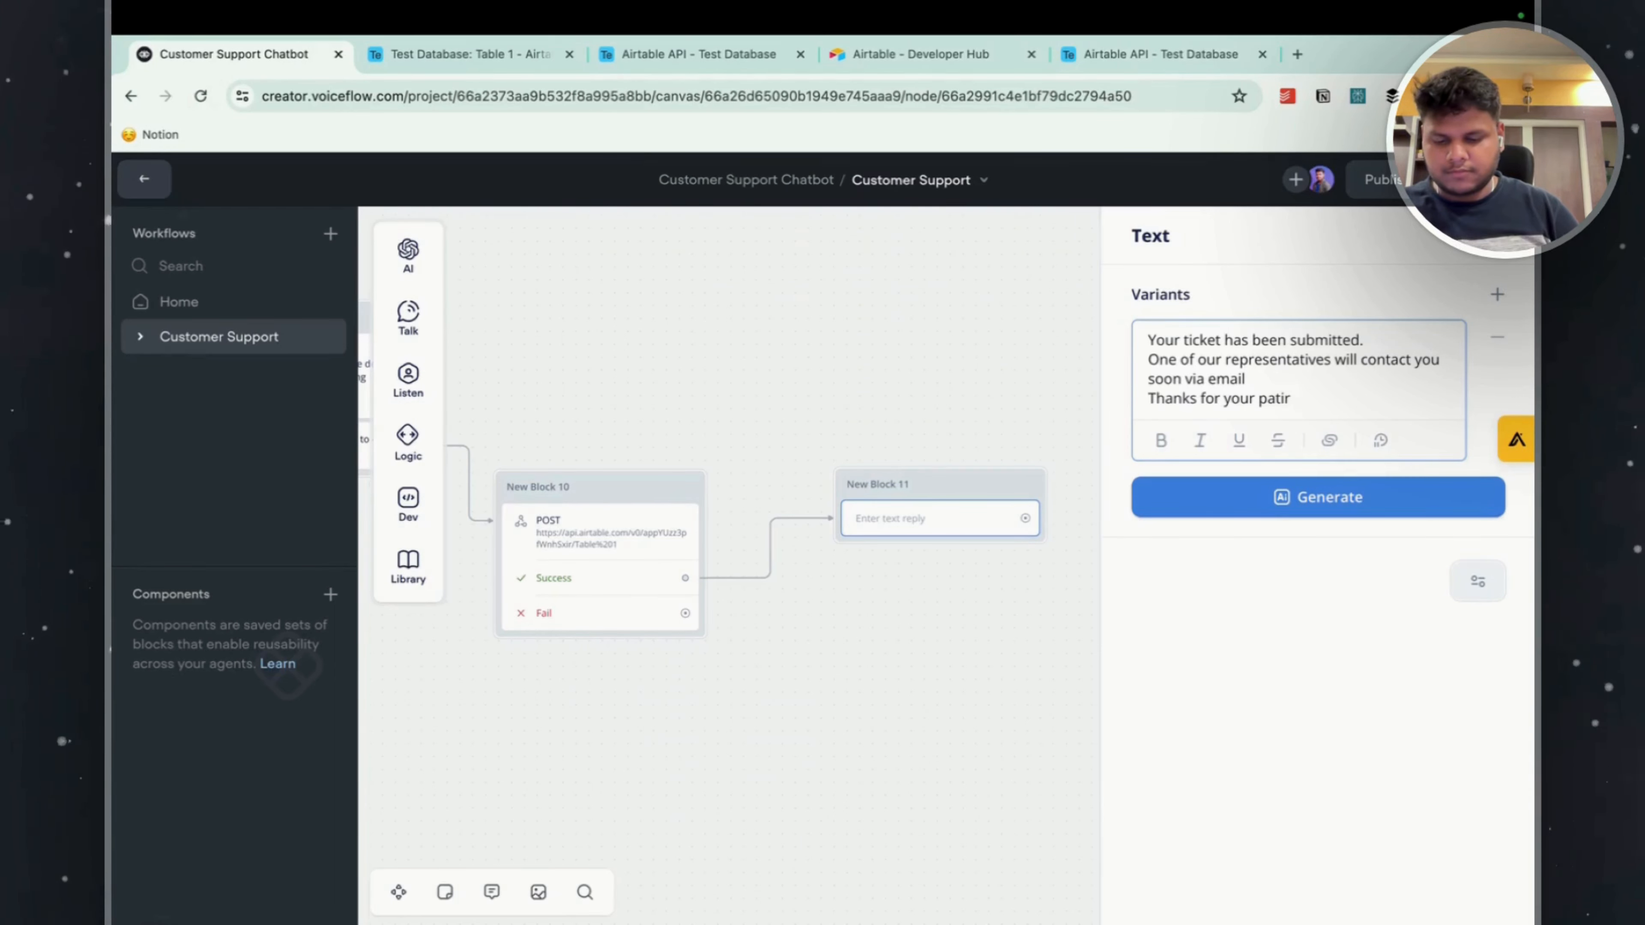
pyautogui.write('ence')
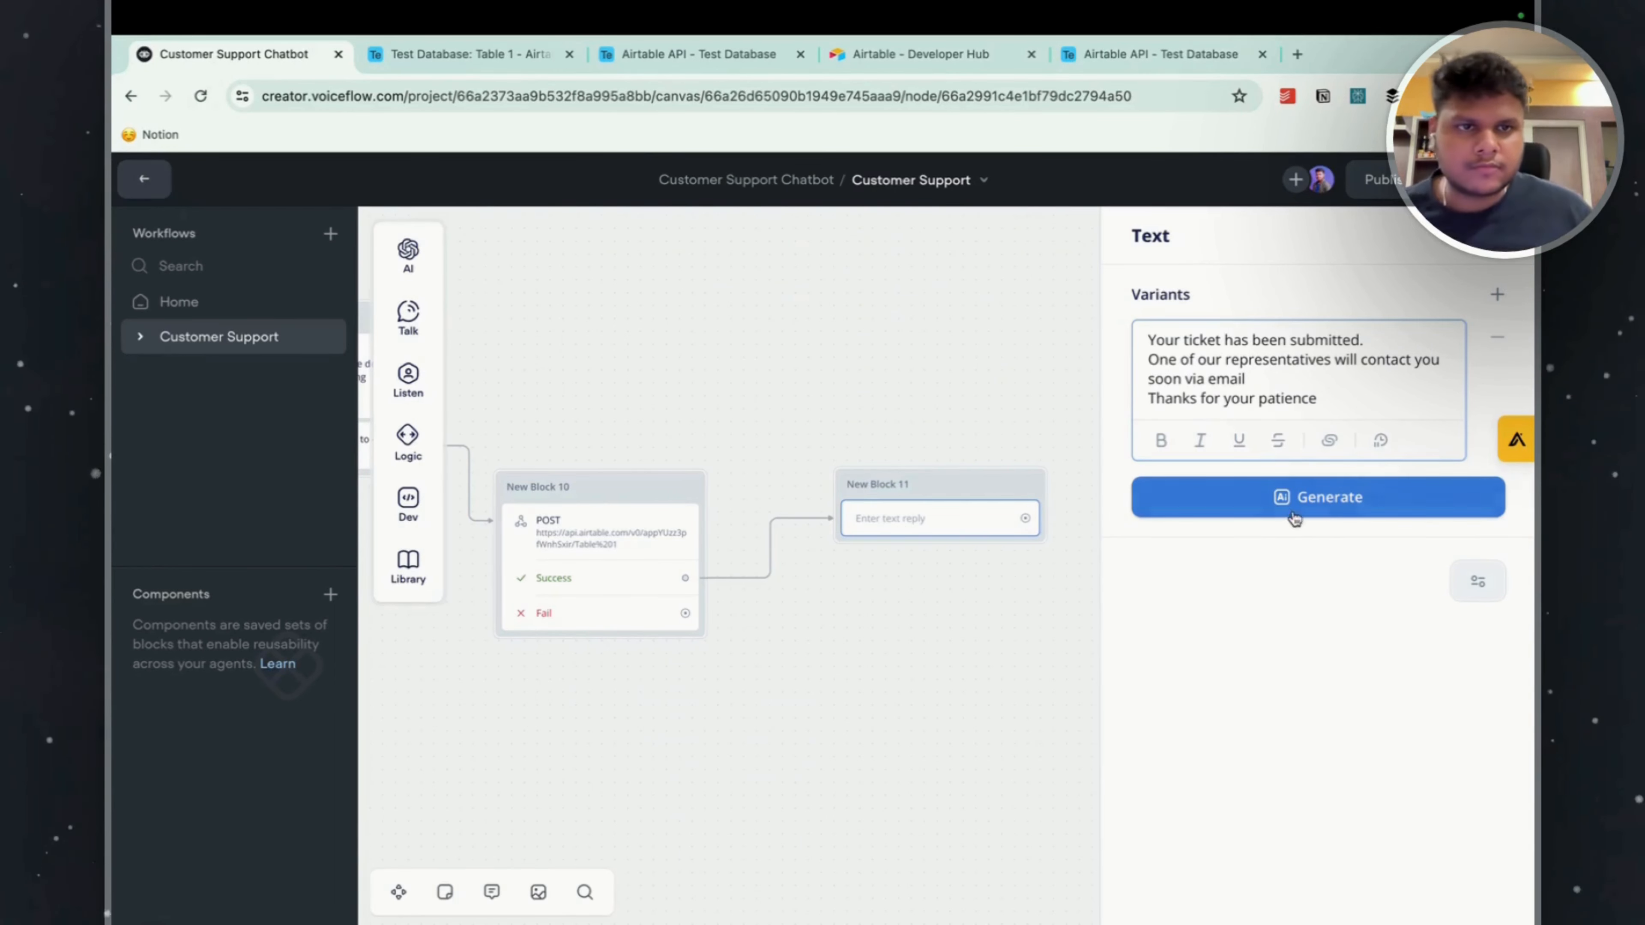
# Generate three AI variants of the ticket confirmation reply and close the Text step's settings.
pyautogui.click(1290, 498)
pyautogui.click(1259, 584)
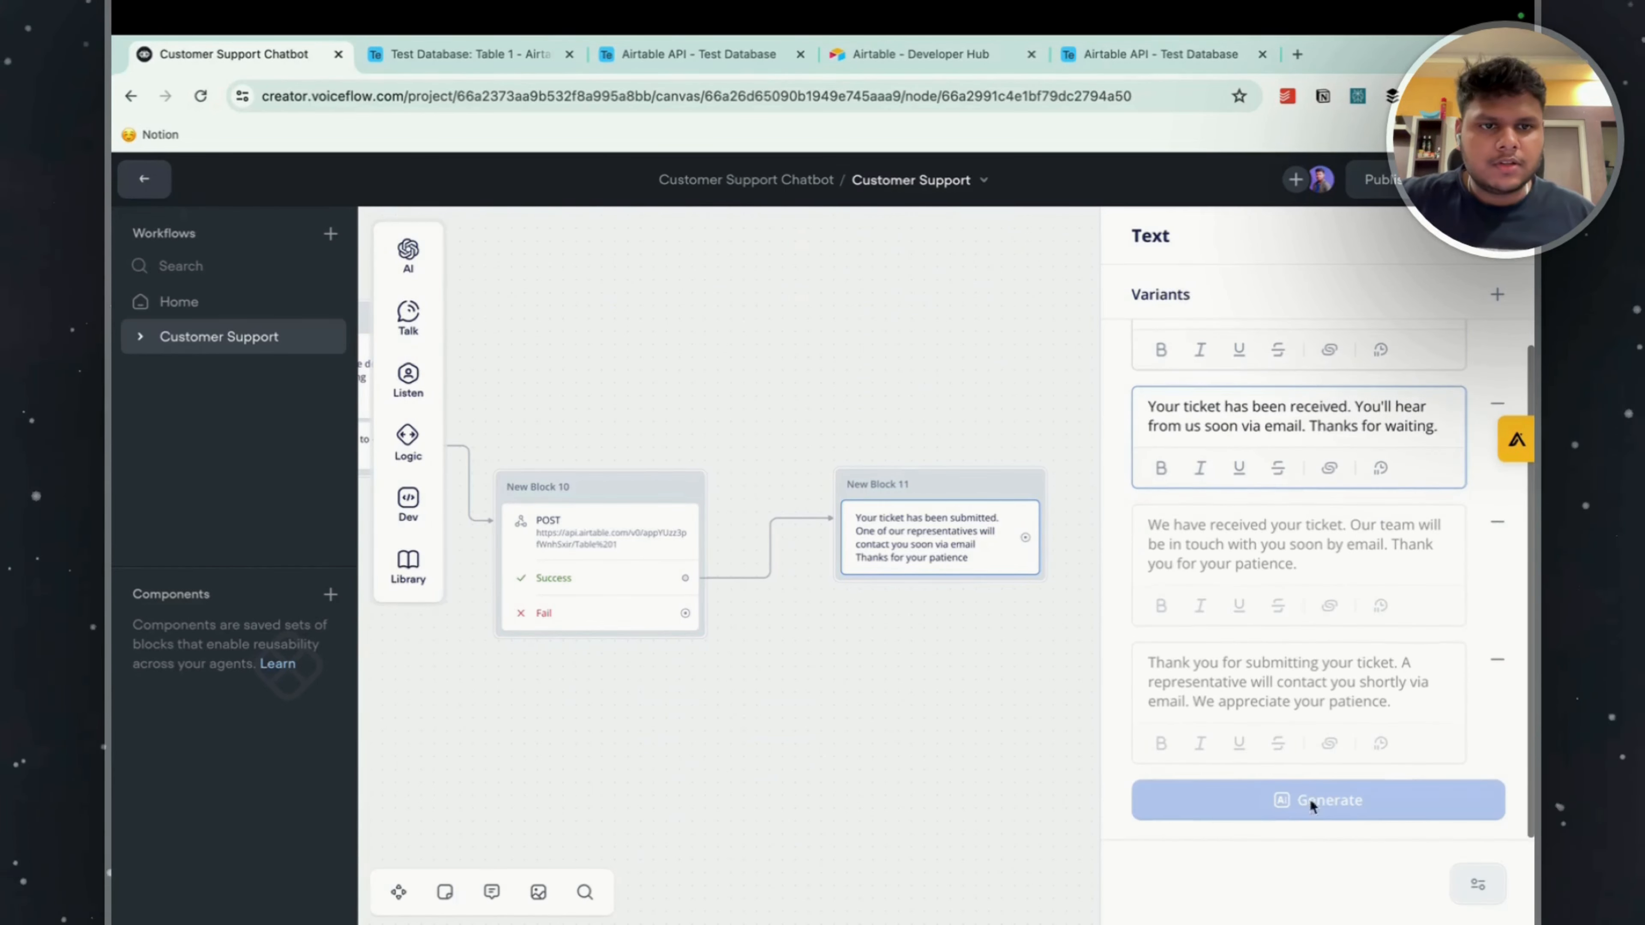
pyautogui.scroll(2, 1330, 766)
pyautogui.click(834, 679)
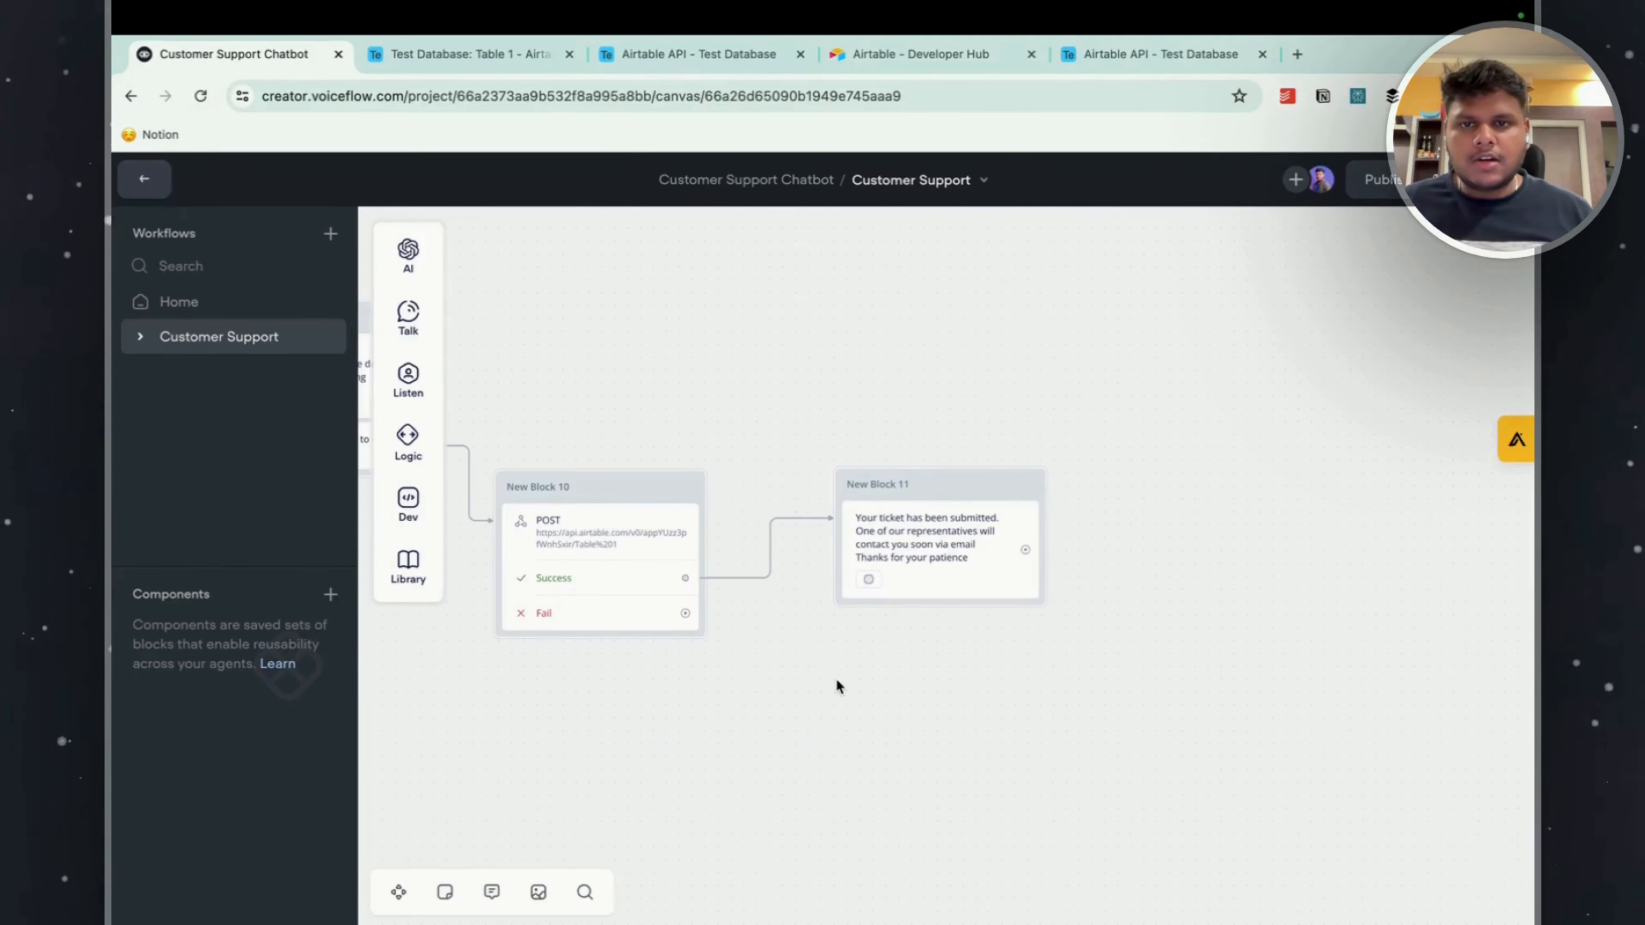
# Connect the POST request's Fail path to a new block below New Block 11 containing a Text step.
pyautogui.moveTo(832, 678); pyautogui.dragTo(890, 626)
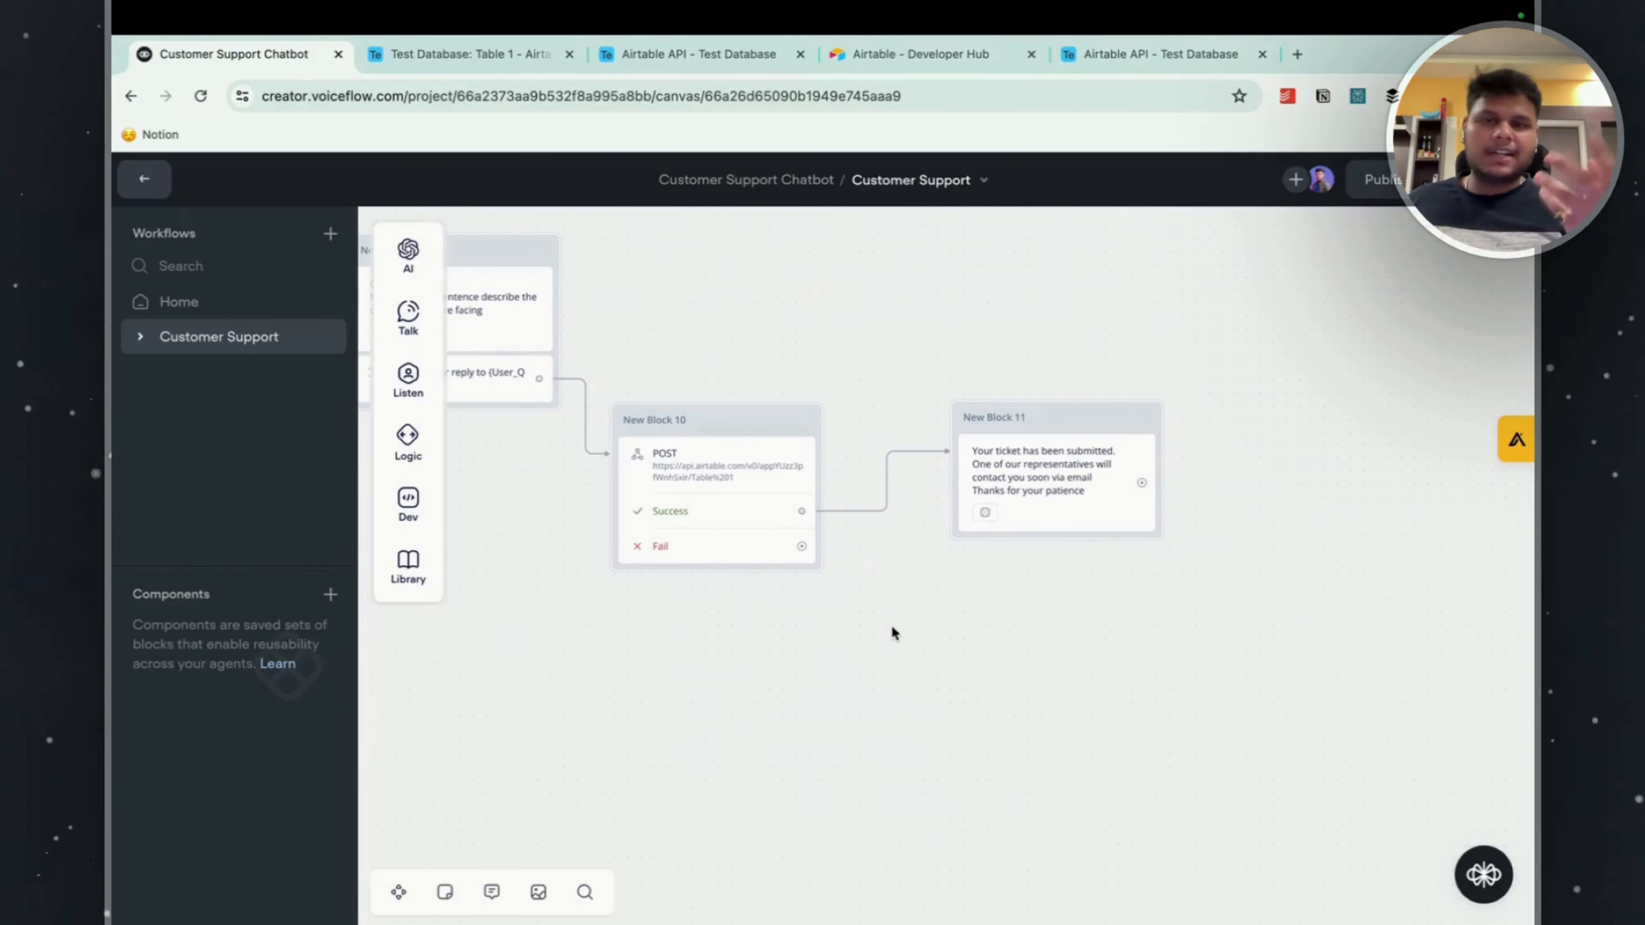
pyautogui.moveTo(801, 546); pyautogui.dragTo(983, 663)
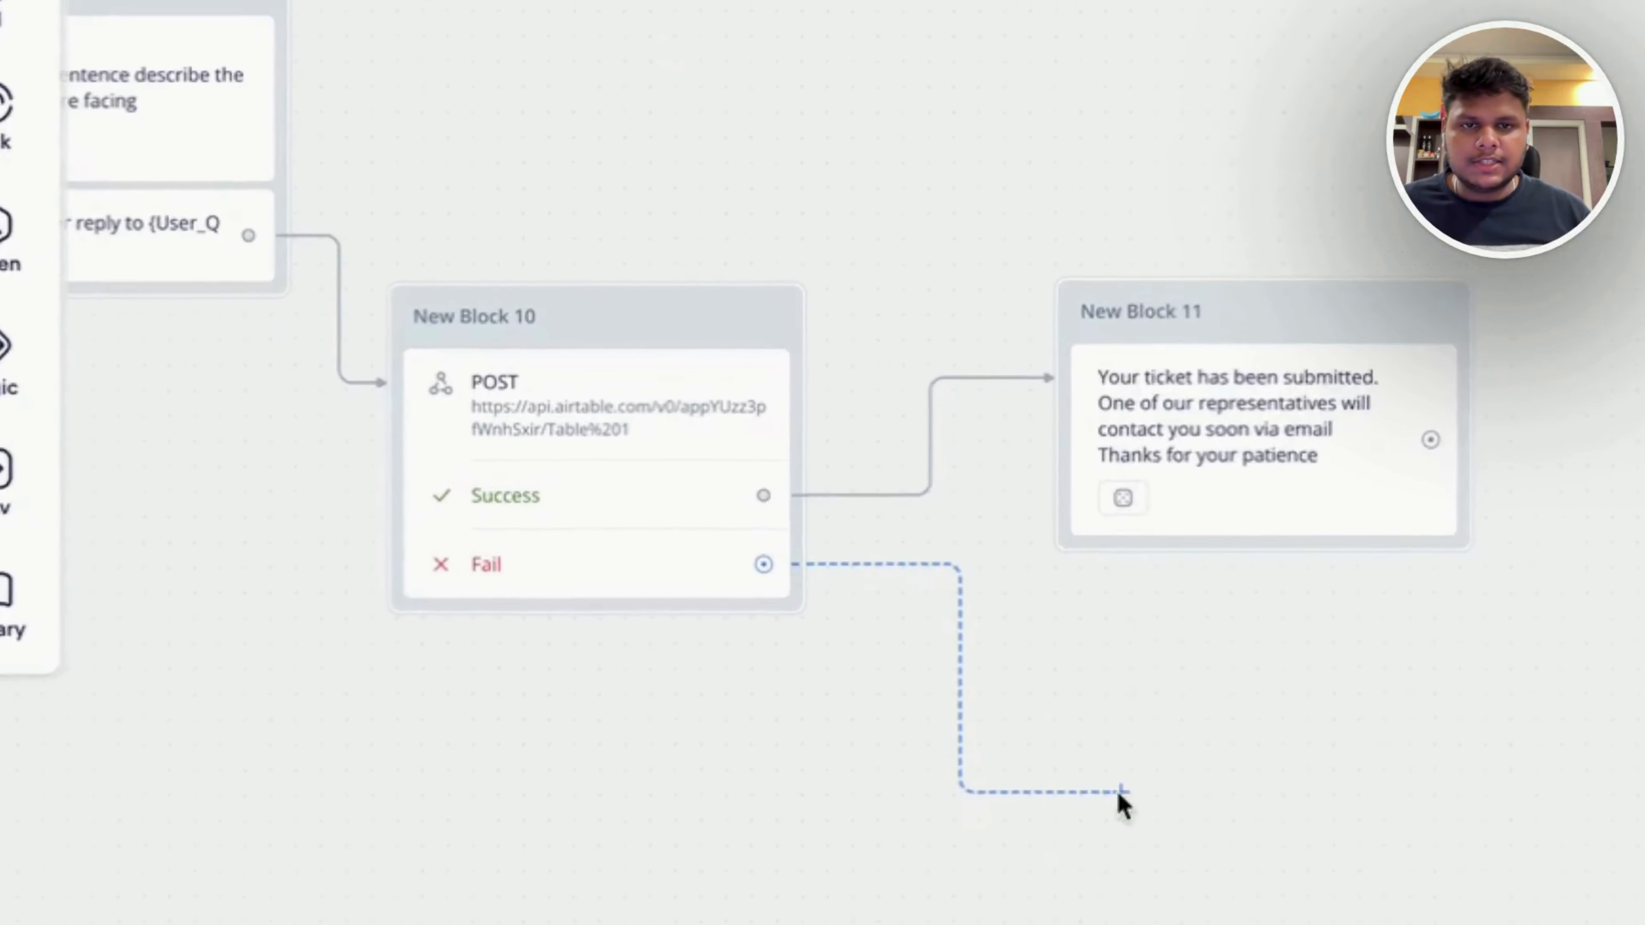
pyautogui.moveTo(1119, 793); pyautogui.dragTo(1118, 792)
pyautogui.moveTo(1399, 324)
pyautogui.click(1548, 337)
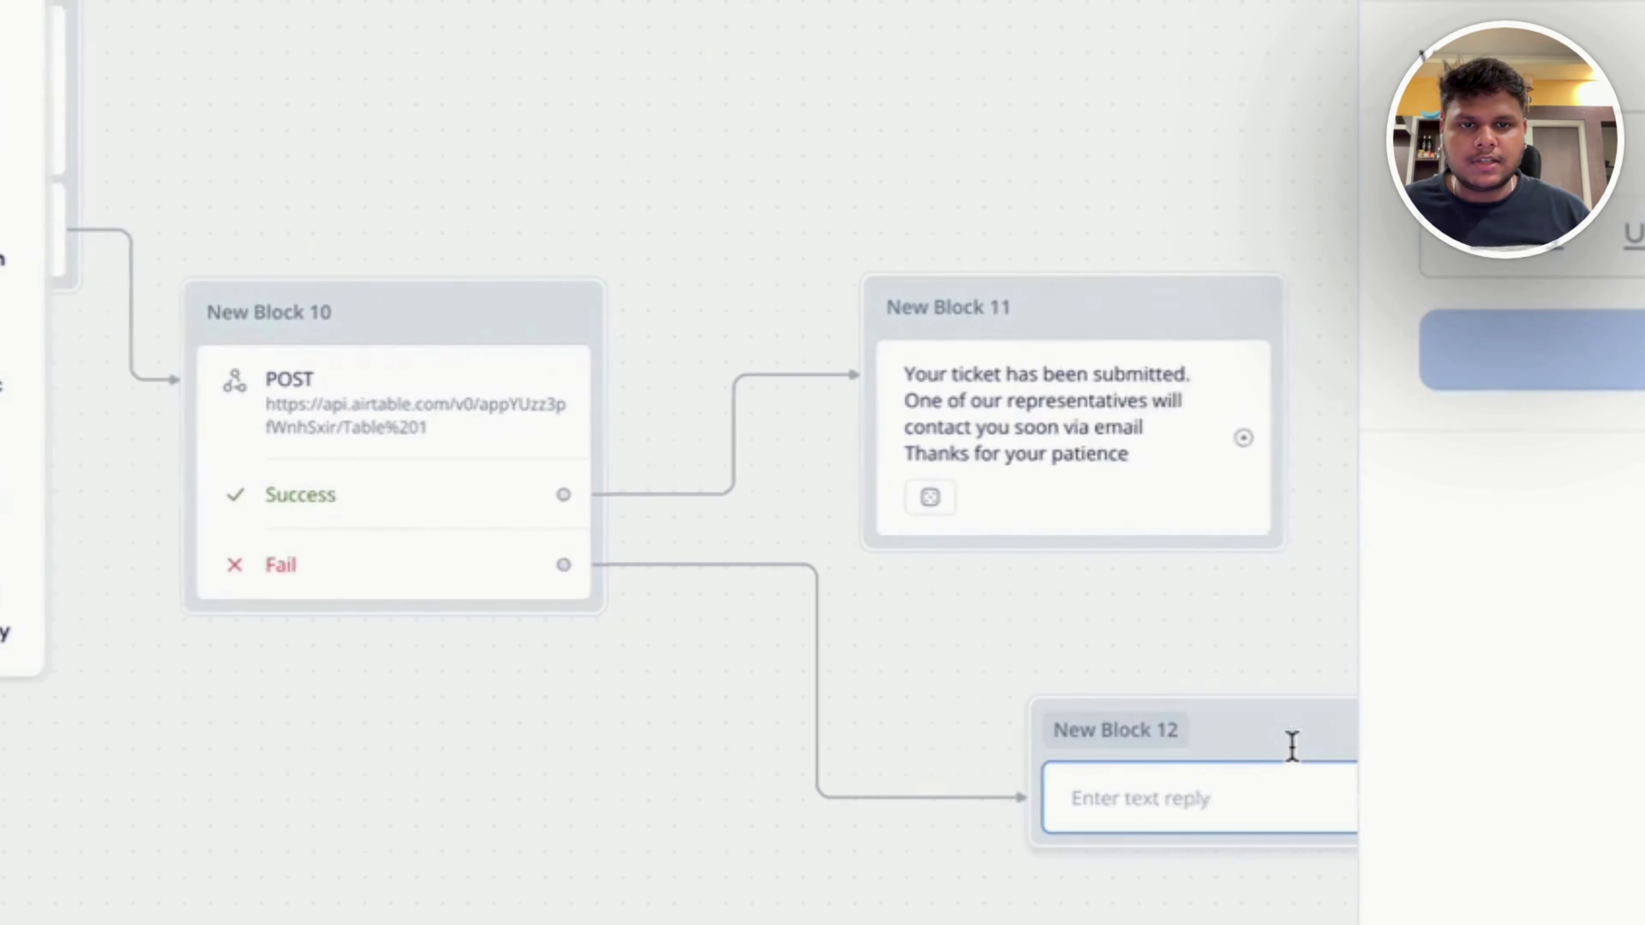
# Start the failure reply in New Block 12 with "Due to technical error you ticket has unable to submit".
pyautogui.write('Due to tech')
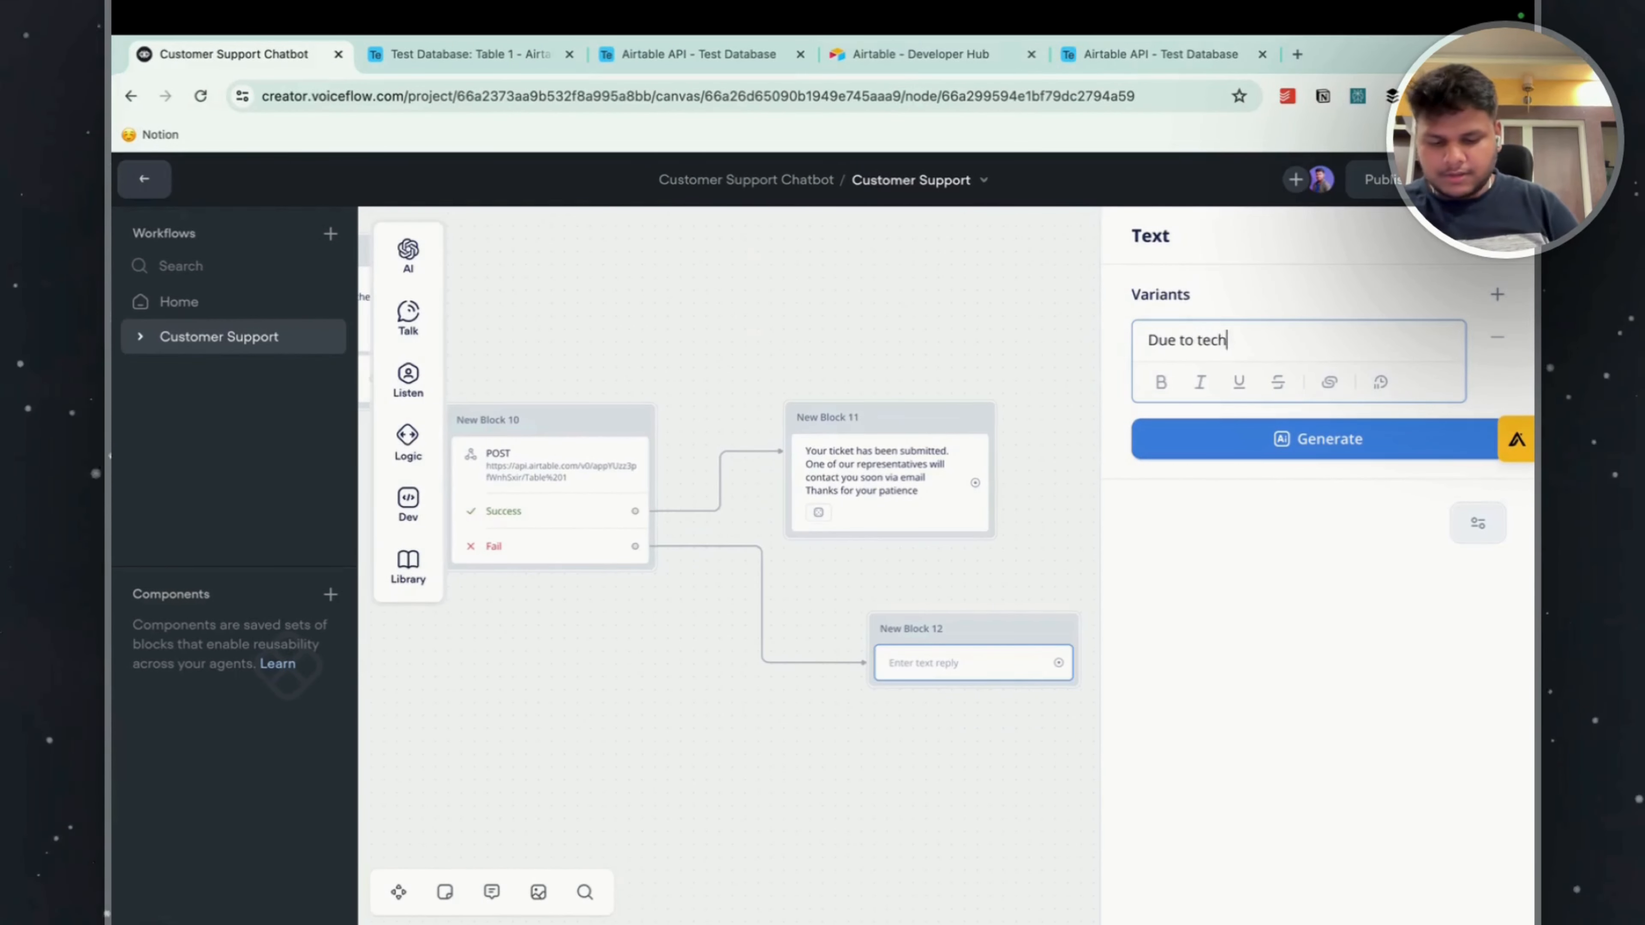
pyautogui.write('nical ')
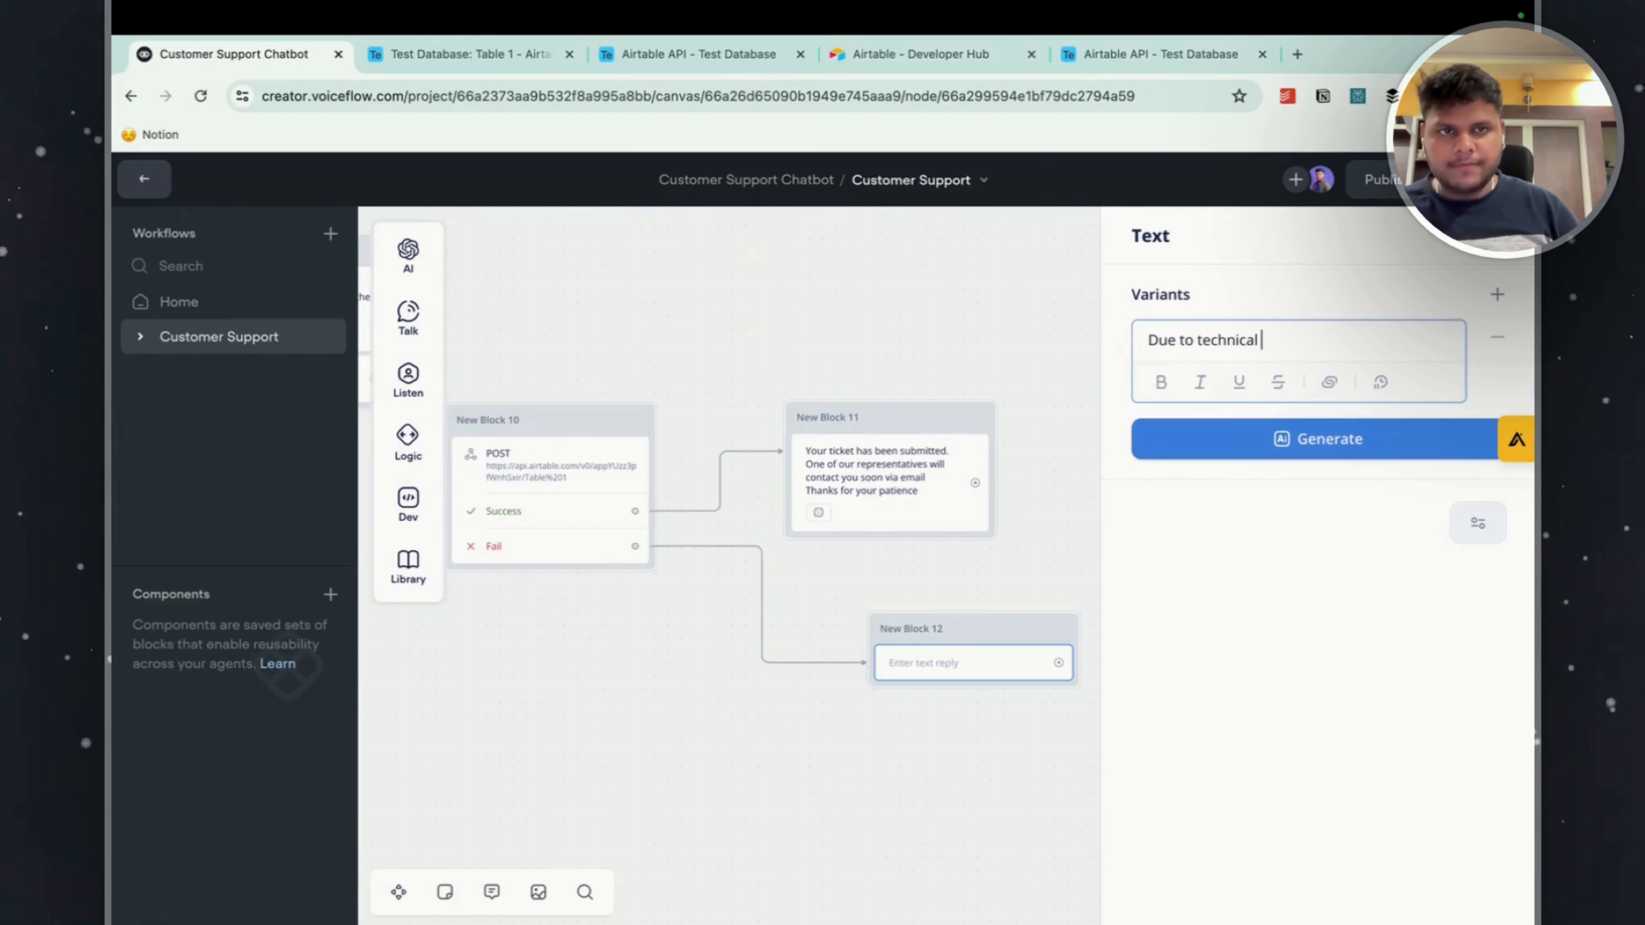
pyautogui.write('error y')
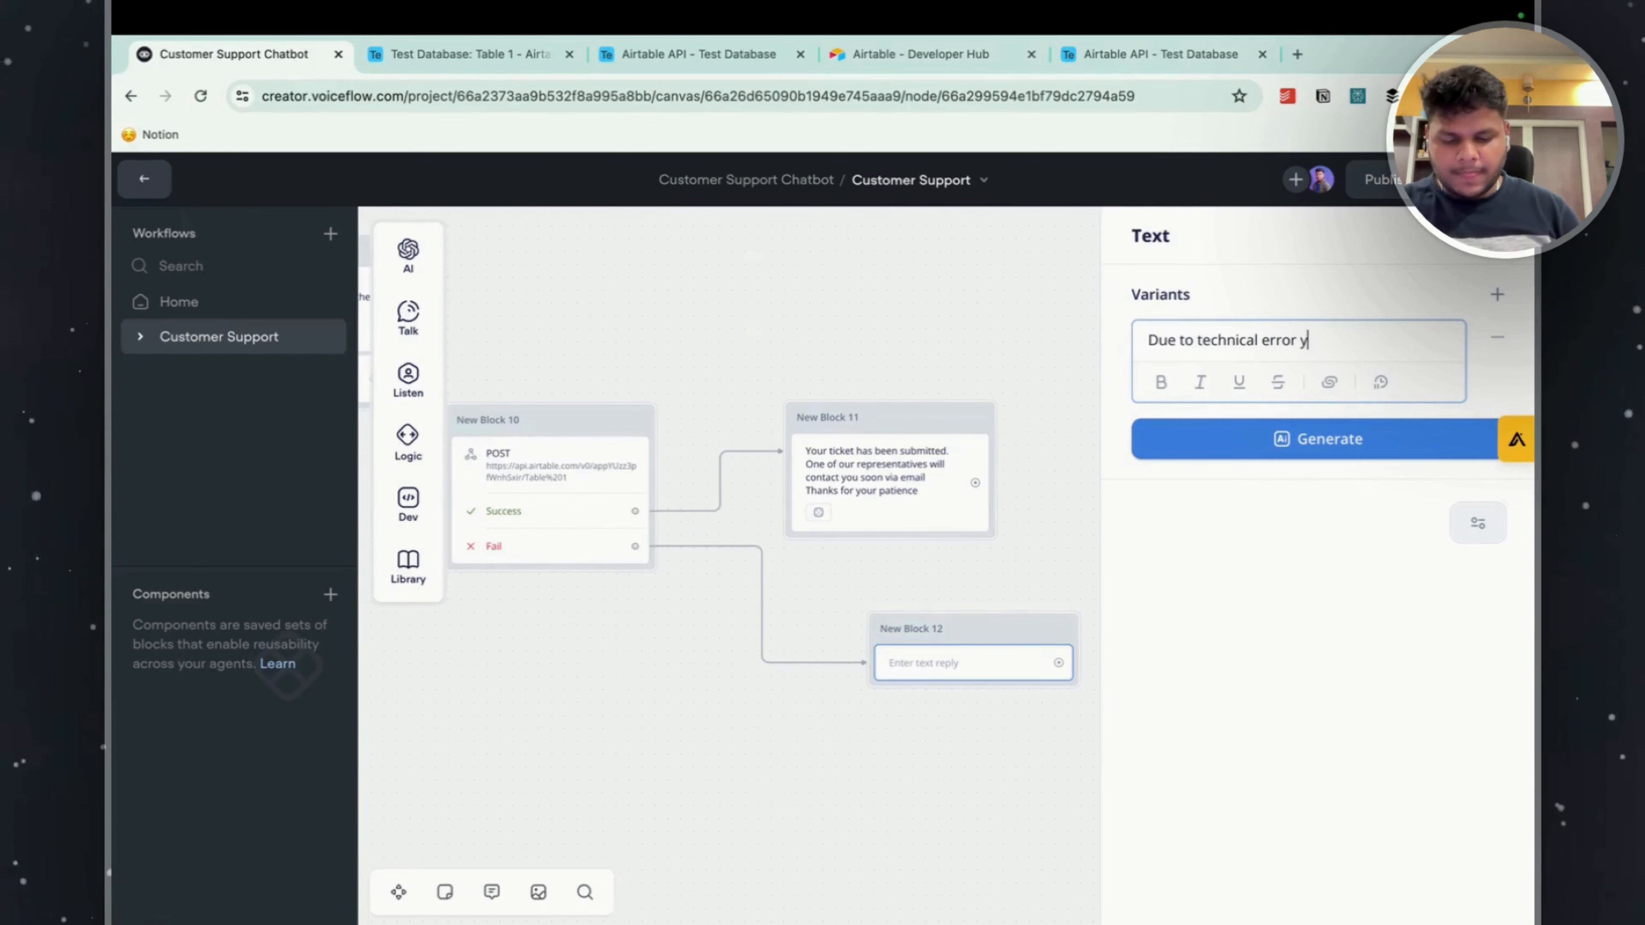
pyautogui.write('ou tick')
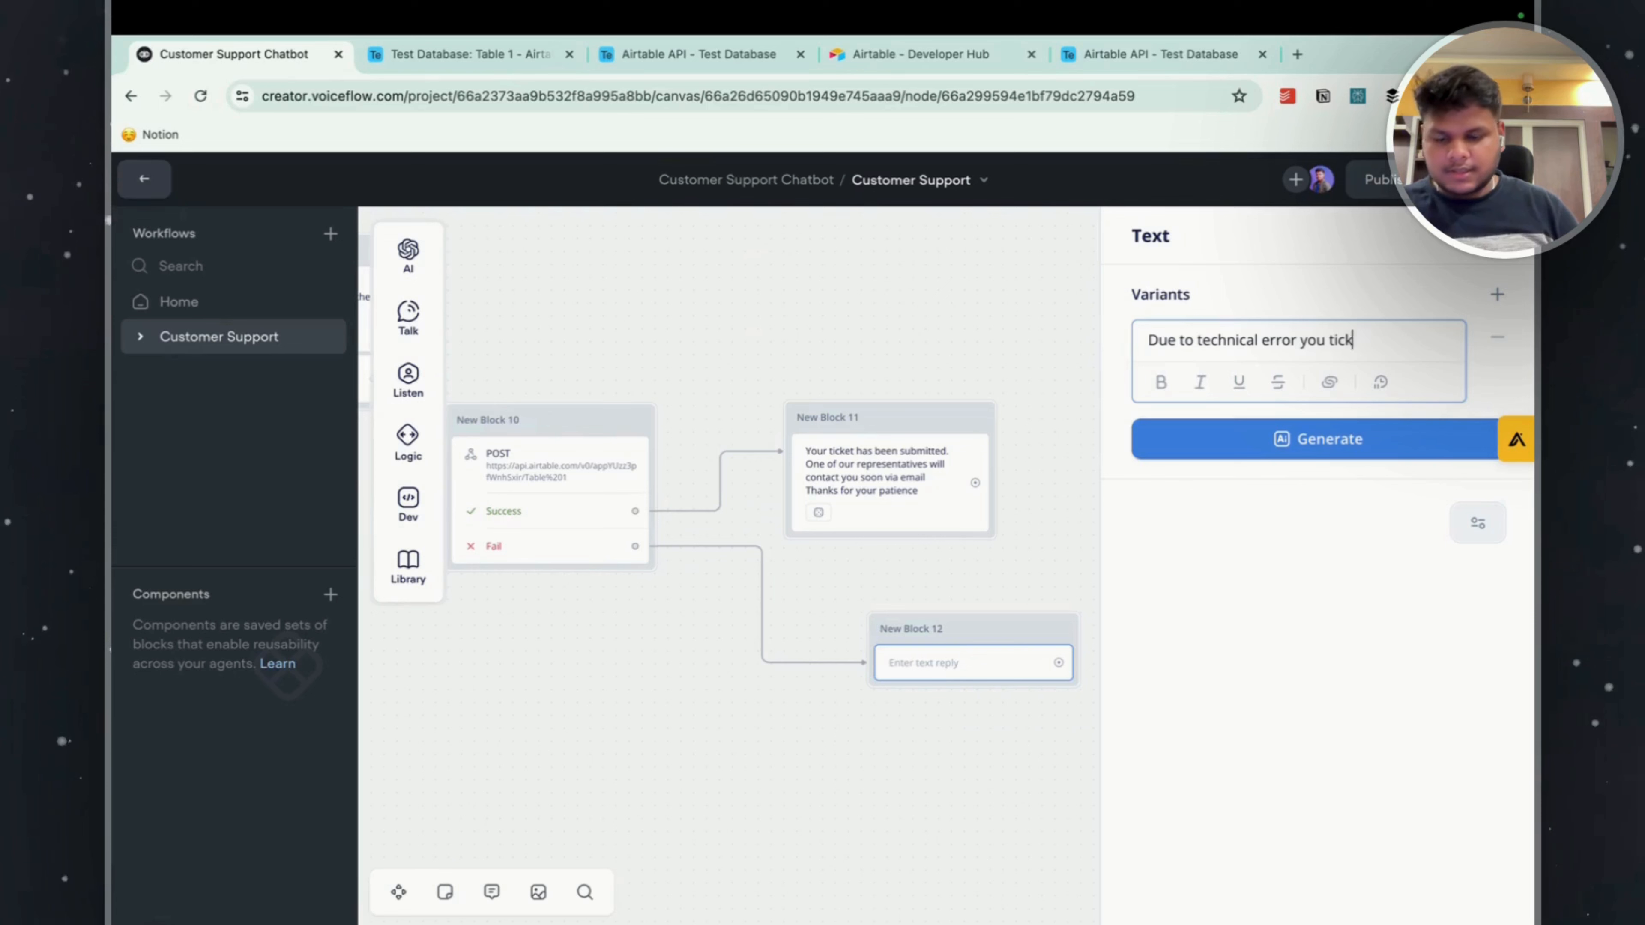
pyautogui.write('et has unable')
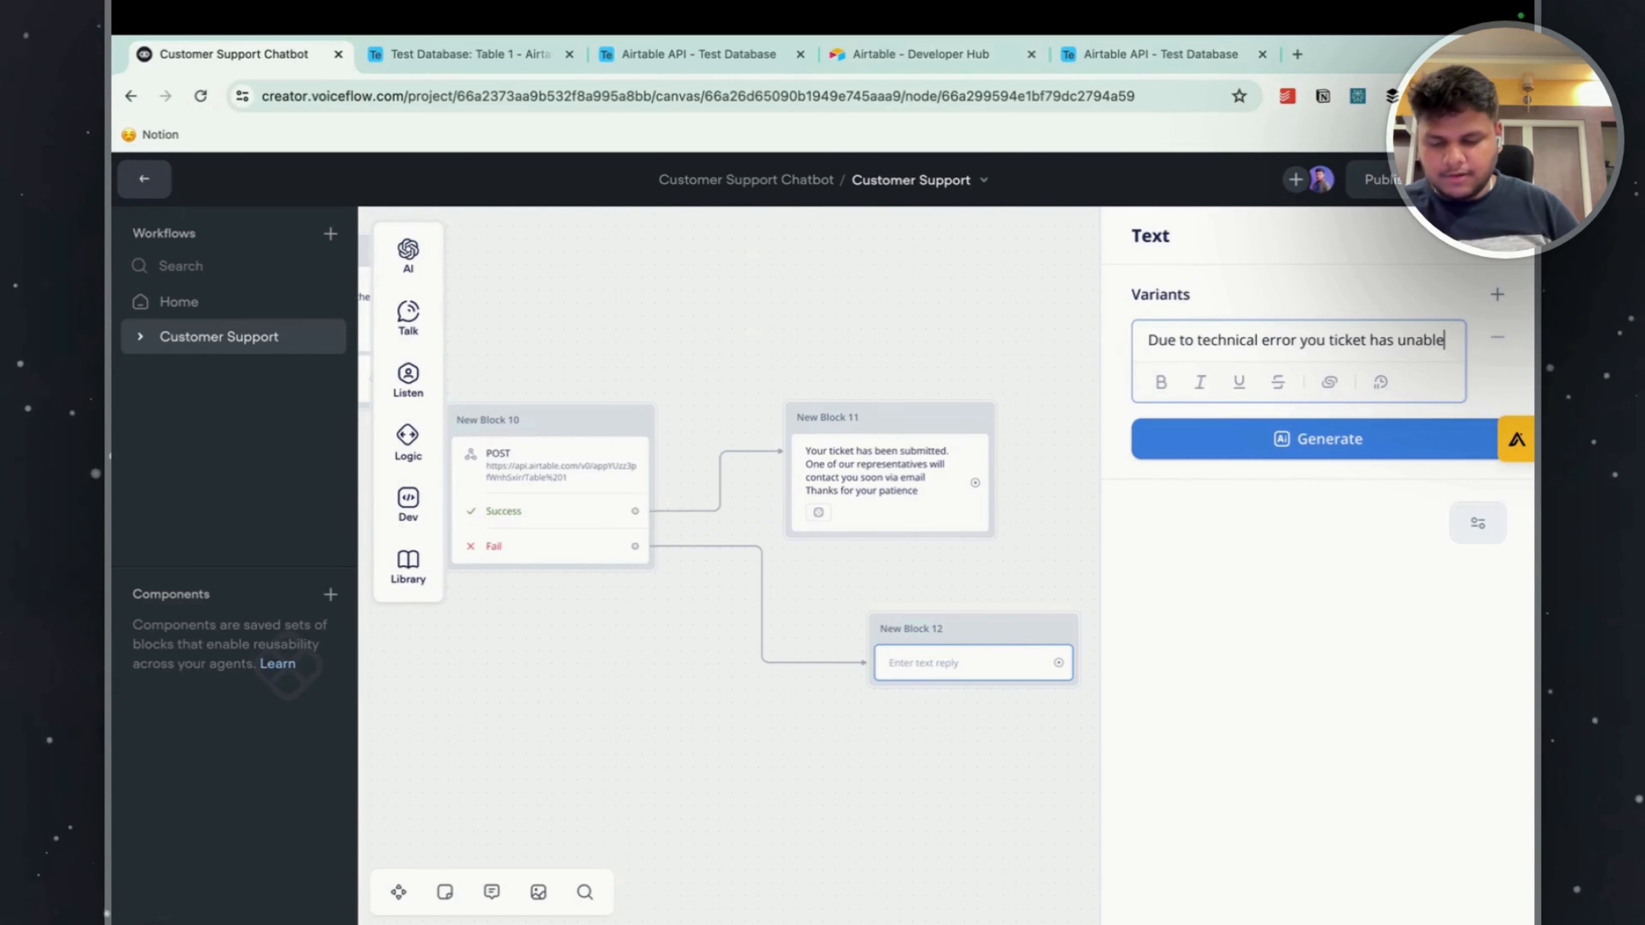
pyautogui.write(' to')
pyautogui.write(' submit')
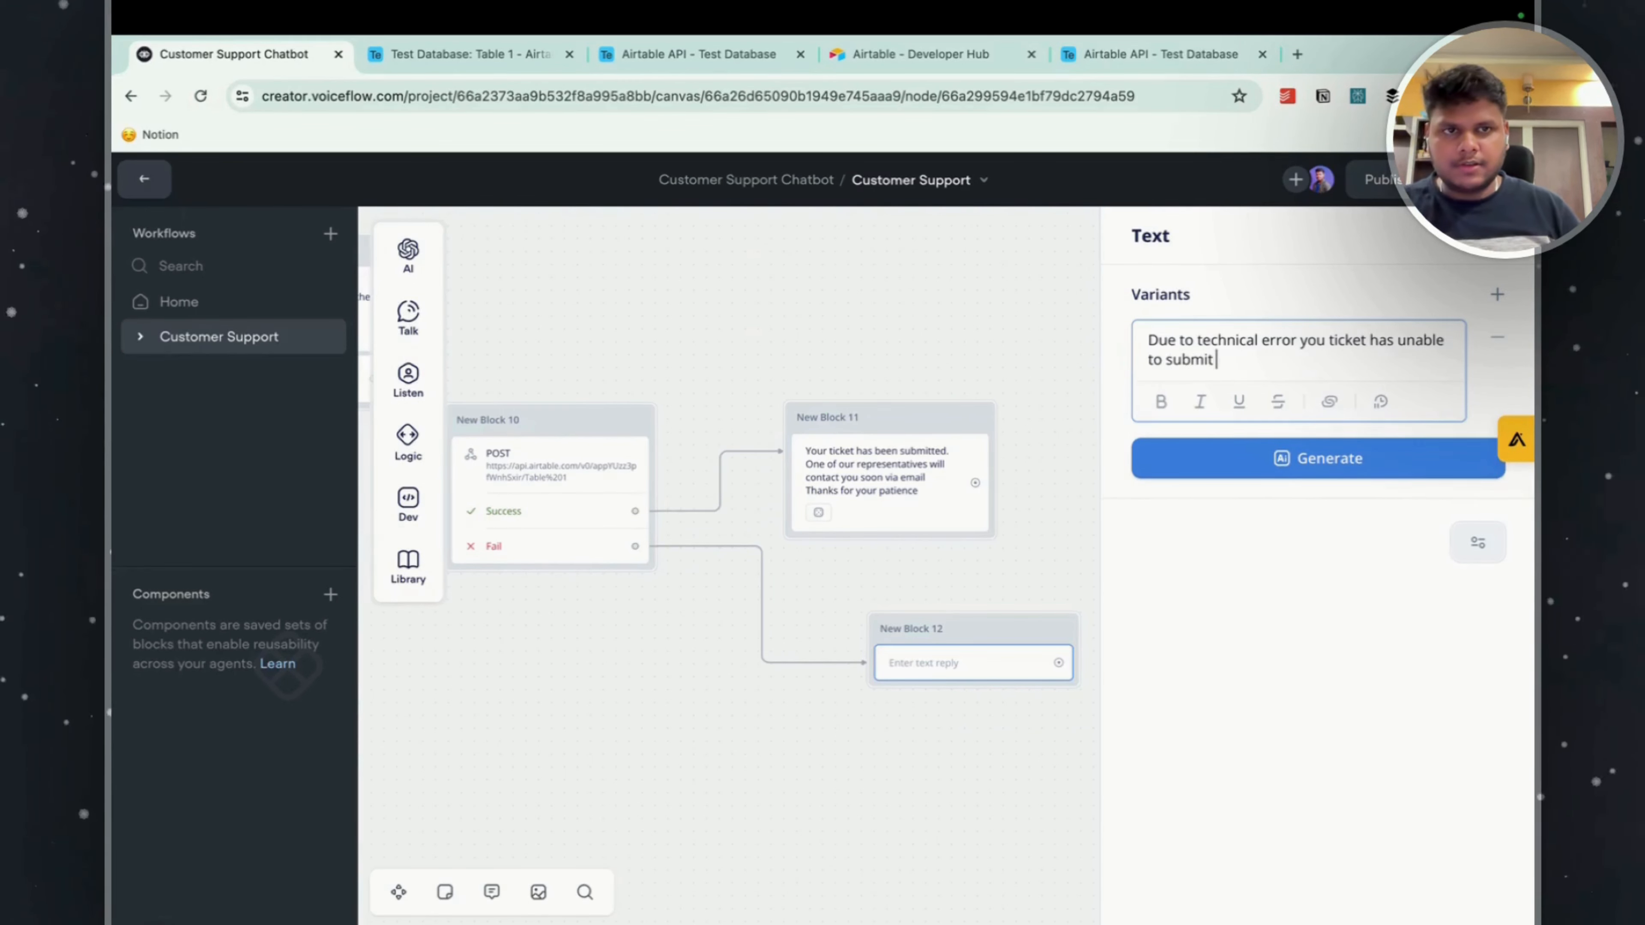
# Add a second line to the failure reply, "You can reach out to us via", followed by the support e-mail address.
pyautogui.press('Return')
pyautogui.write('You can')
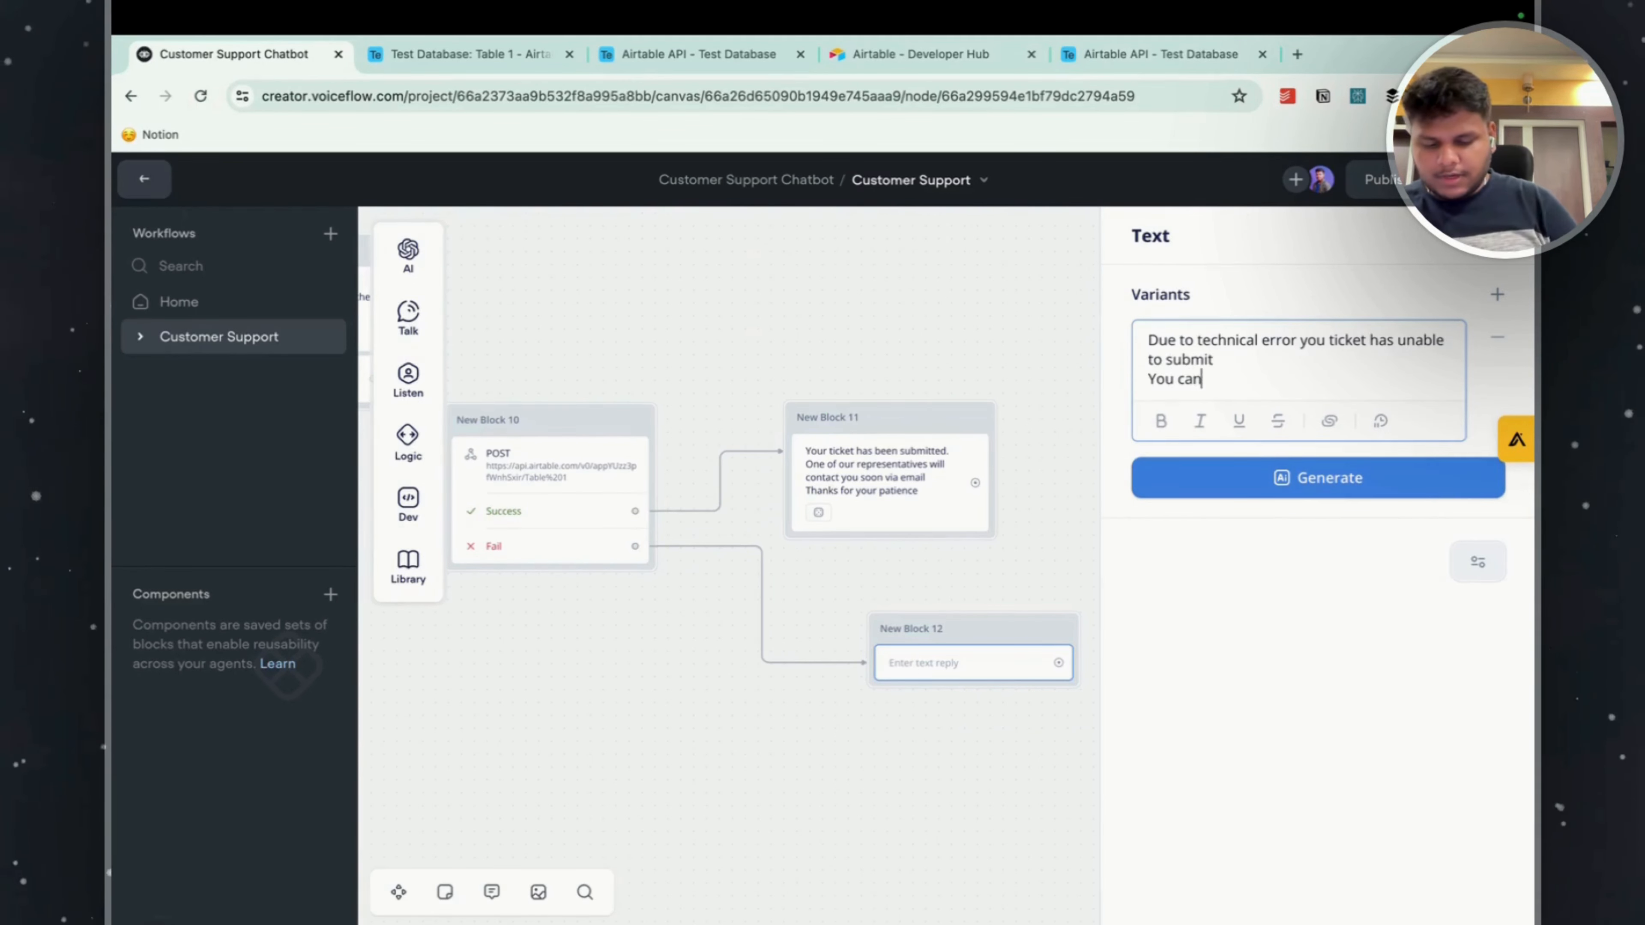
pyautogui.write(' reach oput')
pyautogui.press('BackSpace')
pyautogui.press('BackSpace')
pyautogui.press('BackSpace')
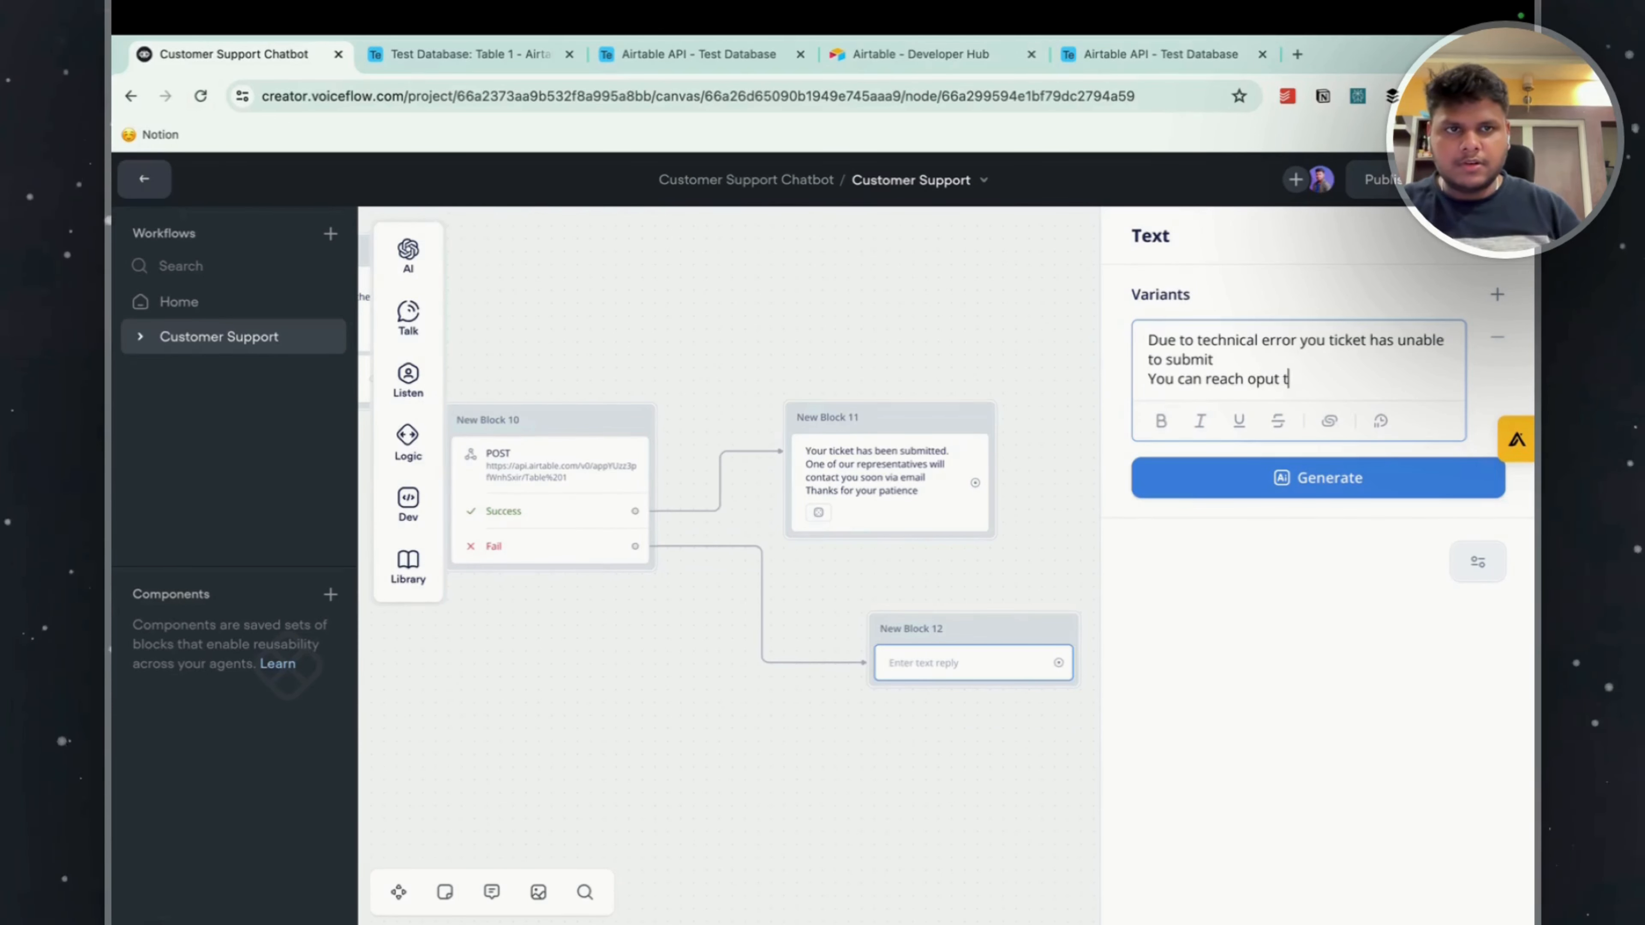
pyautogui.write('ut to')
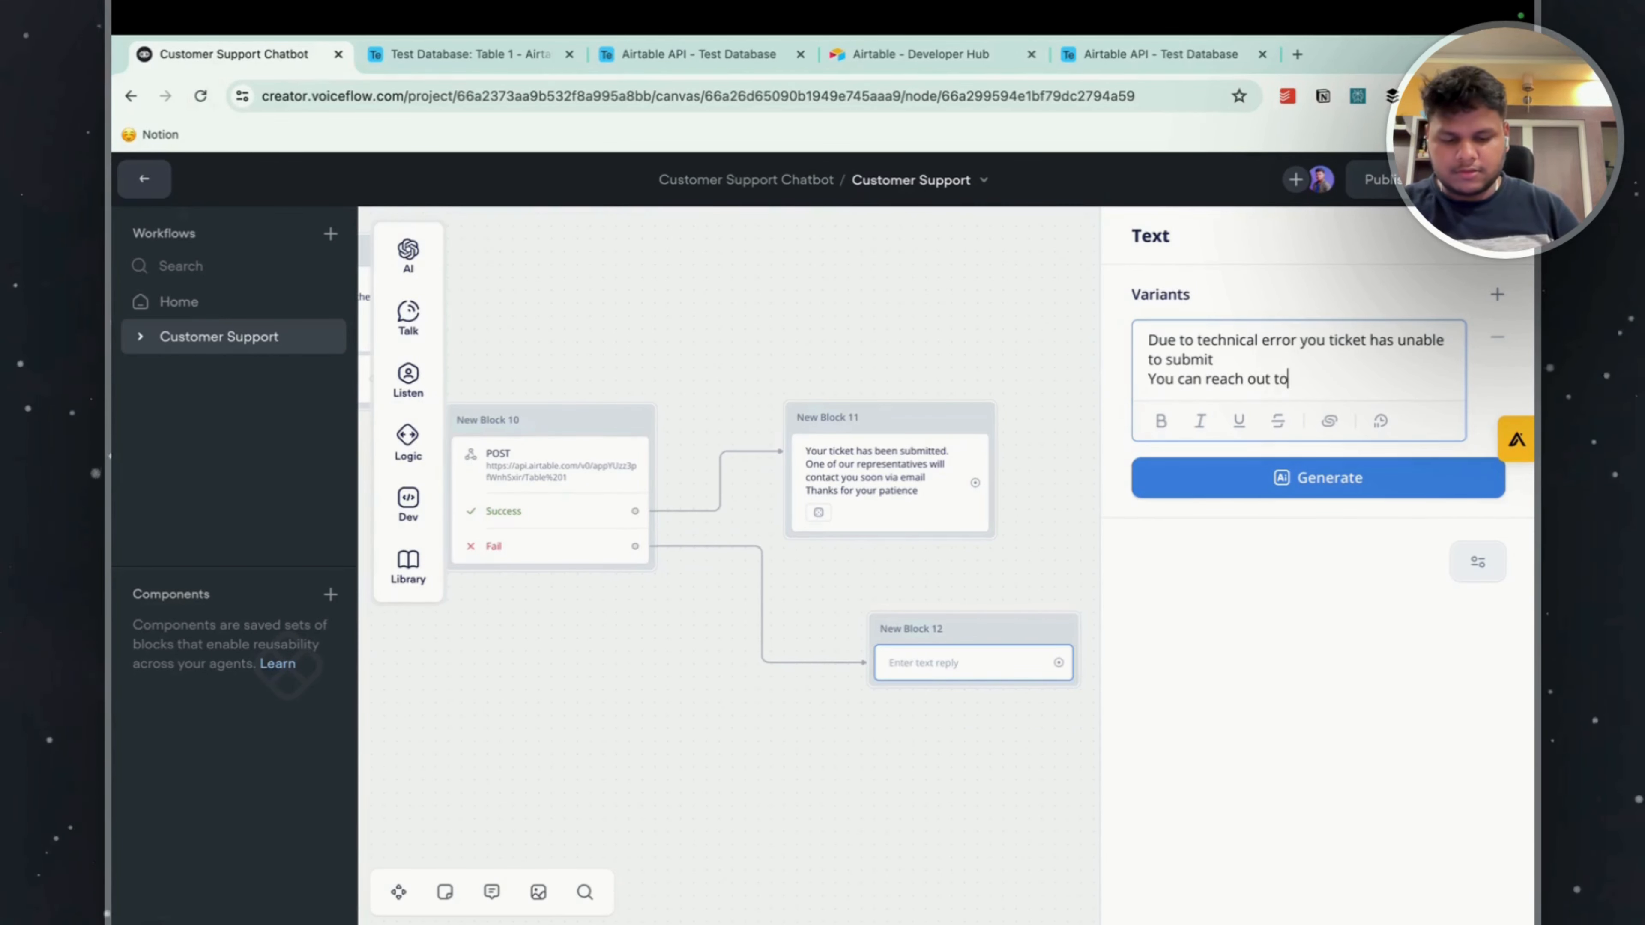
pyautogui.write('ia example@gmail.com us v')
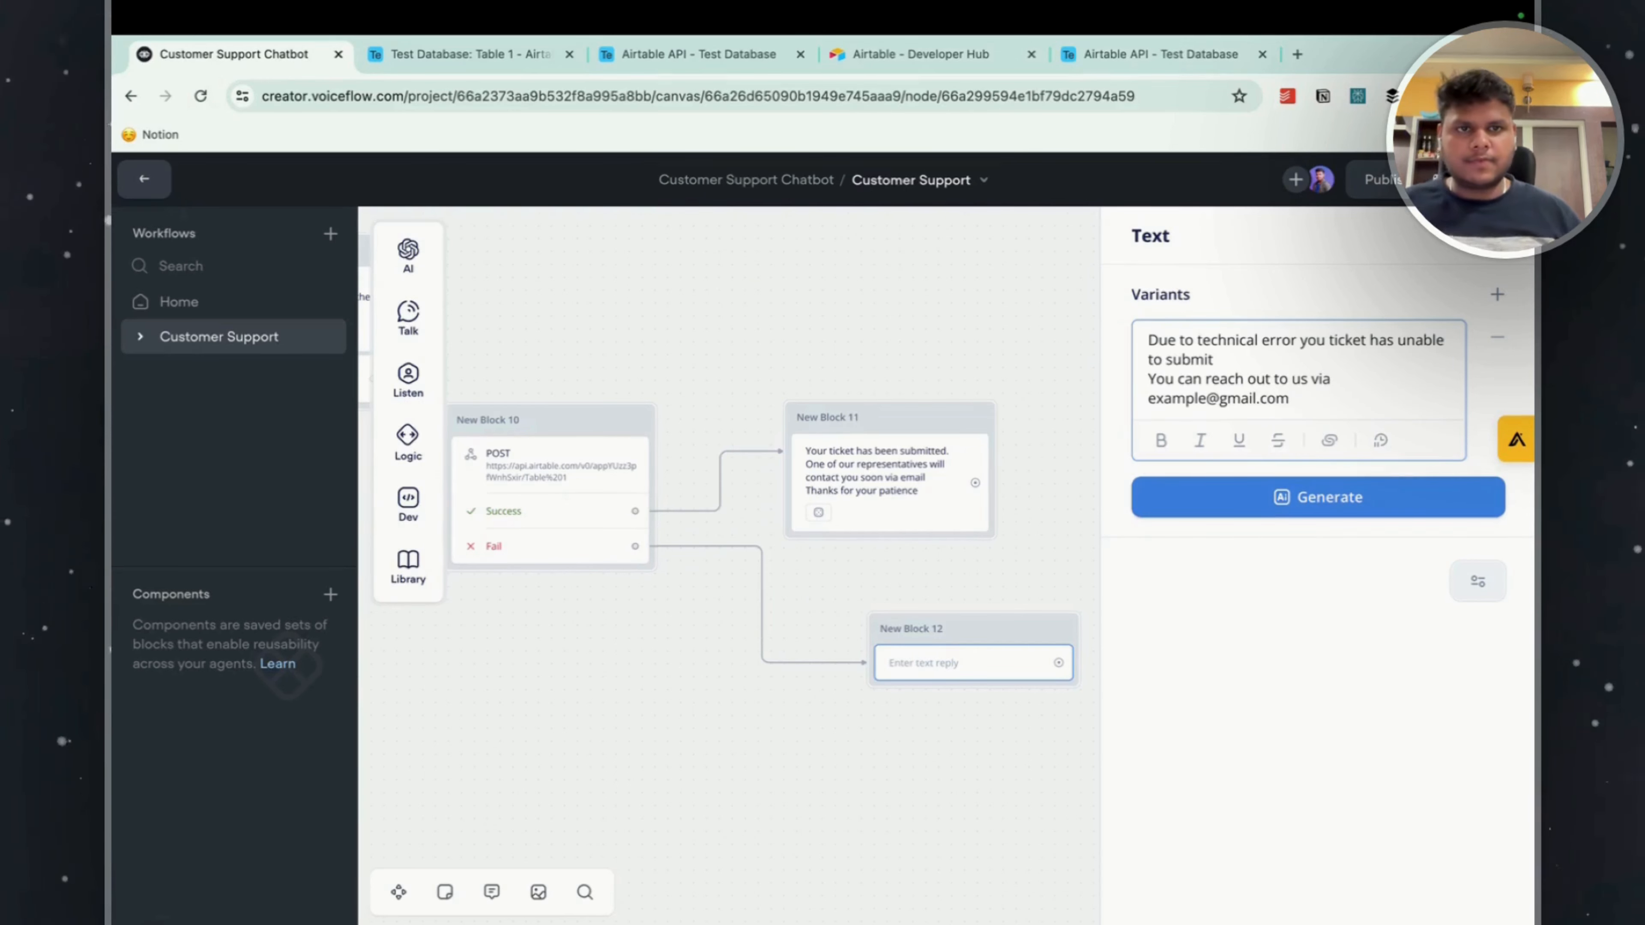
# End the failure reply with the line "Thanks for your patience!".
pyautogui.press('Return')
pyautogui.write('Thansk')
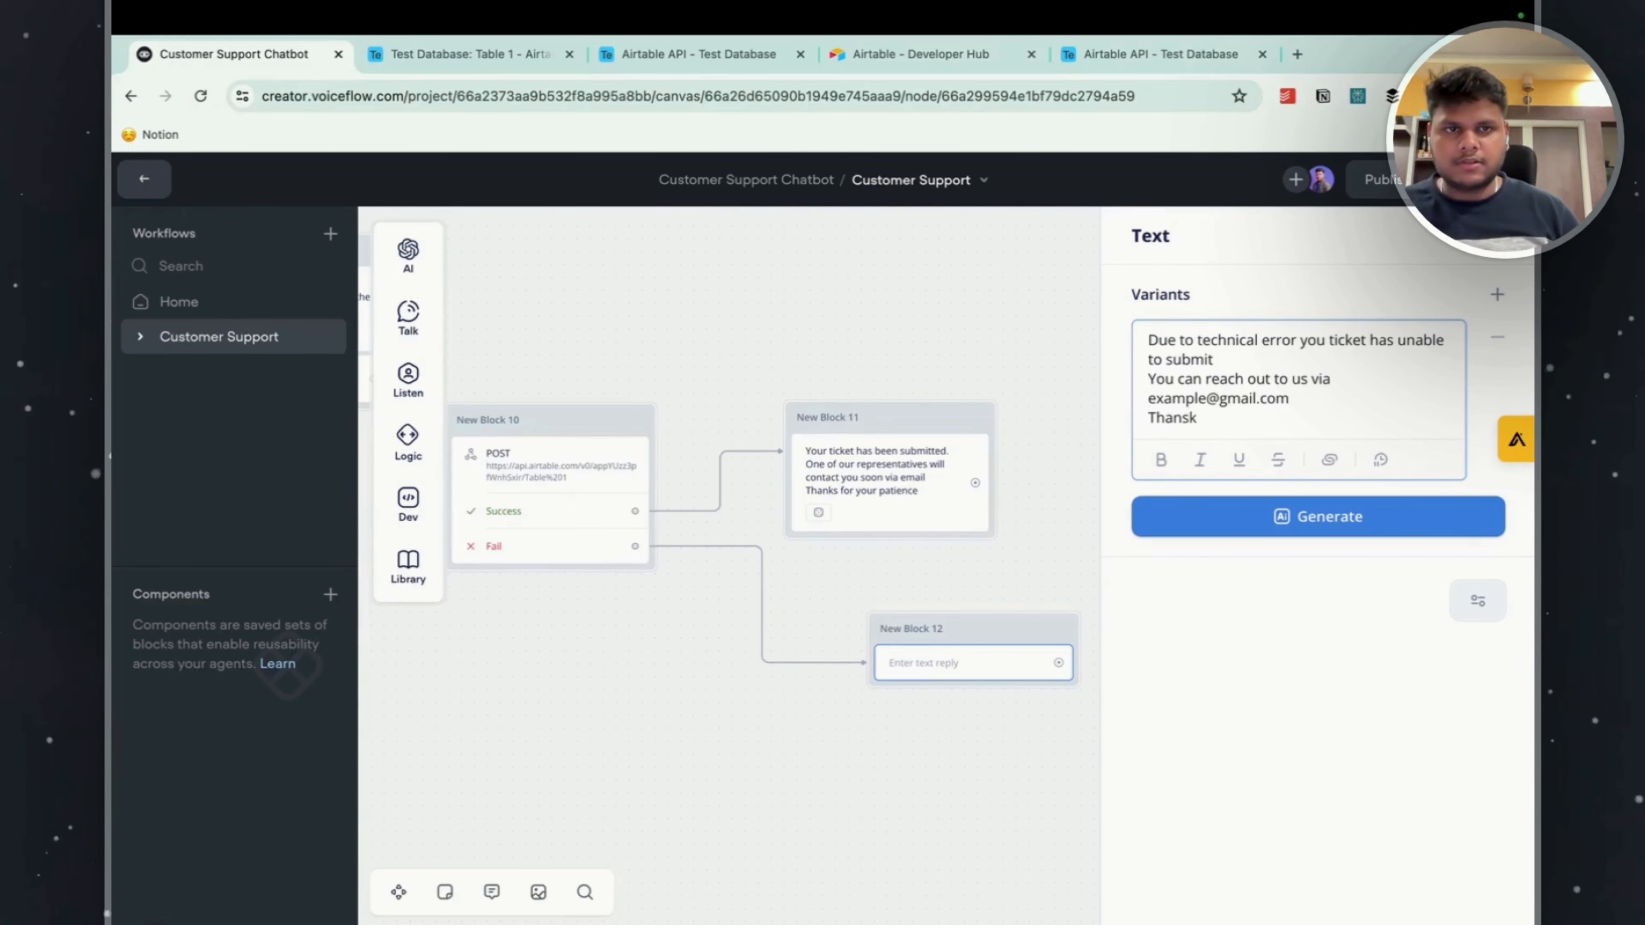
pyautogui.write(' for your pati')
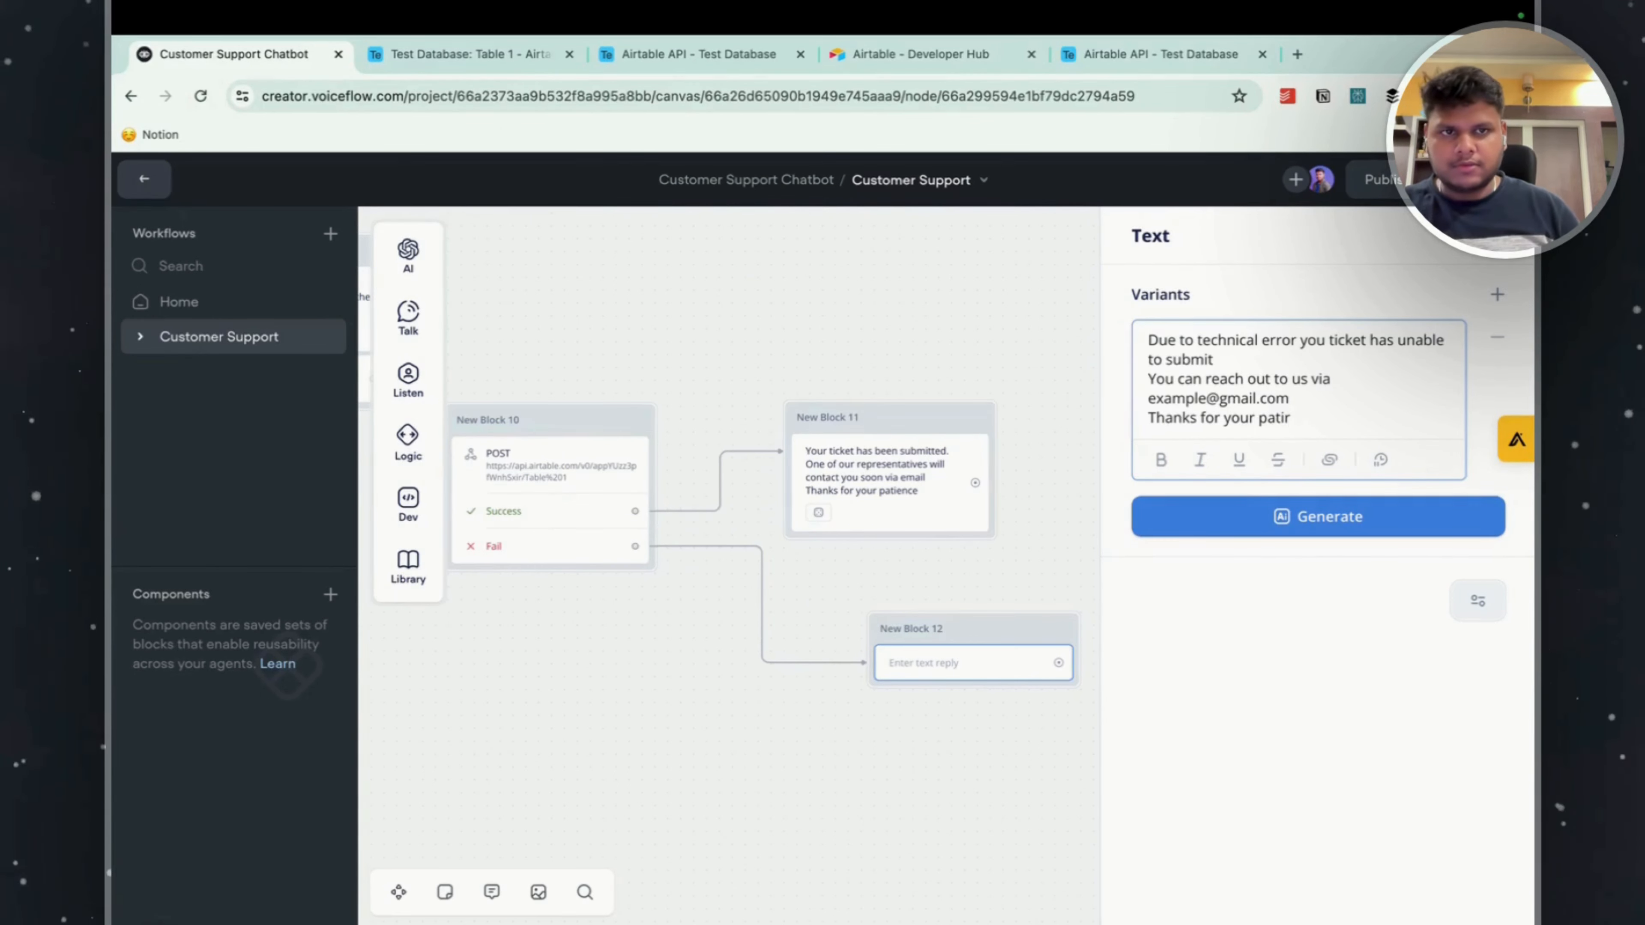
pyautogui.write('enc')
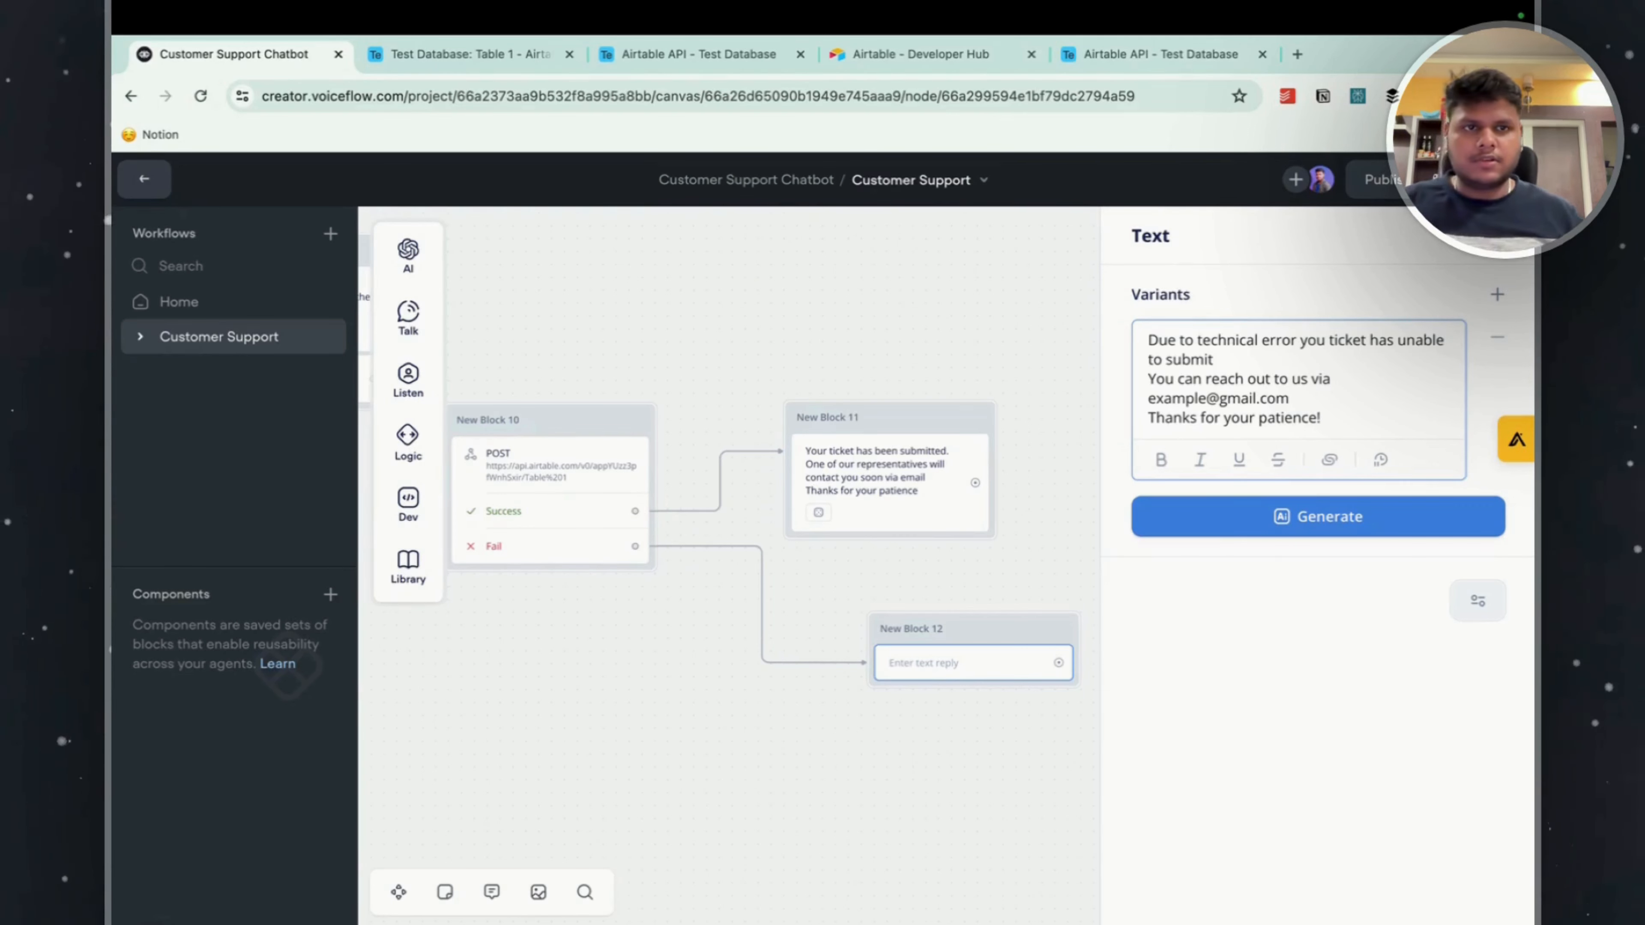
pyautogui.write('e!')
# Finish the failure reply and move New Block 12 directly beneath New Block 11, aligned with it.
pyautogui.click(1010, 766)
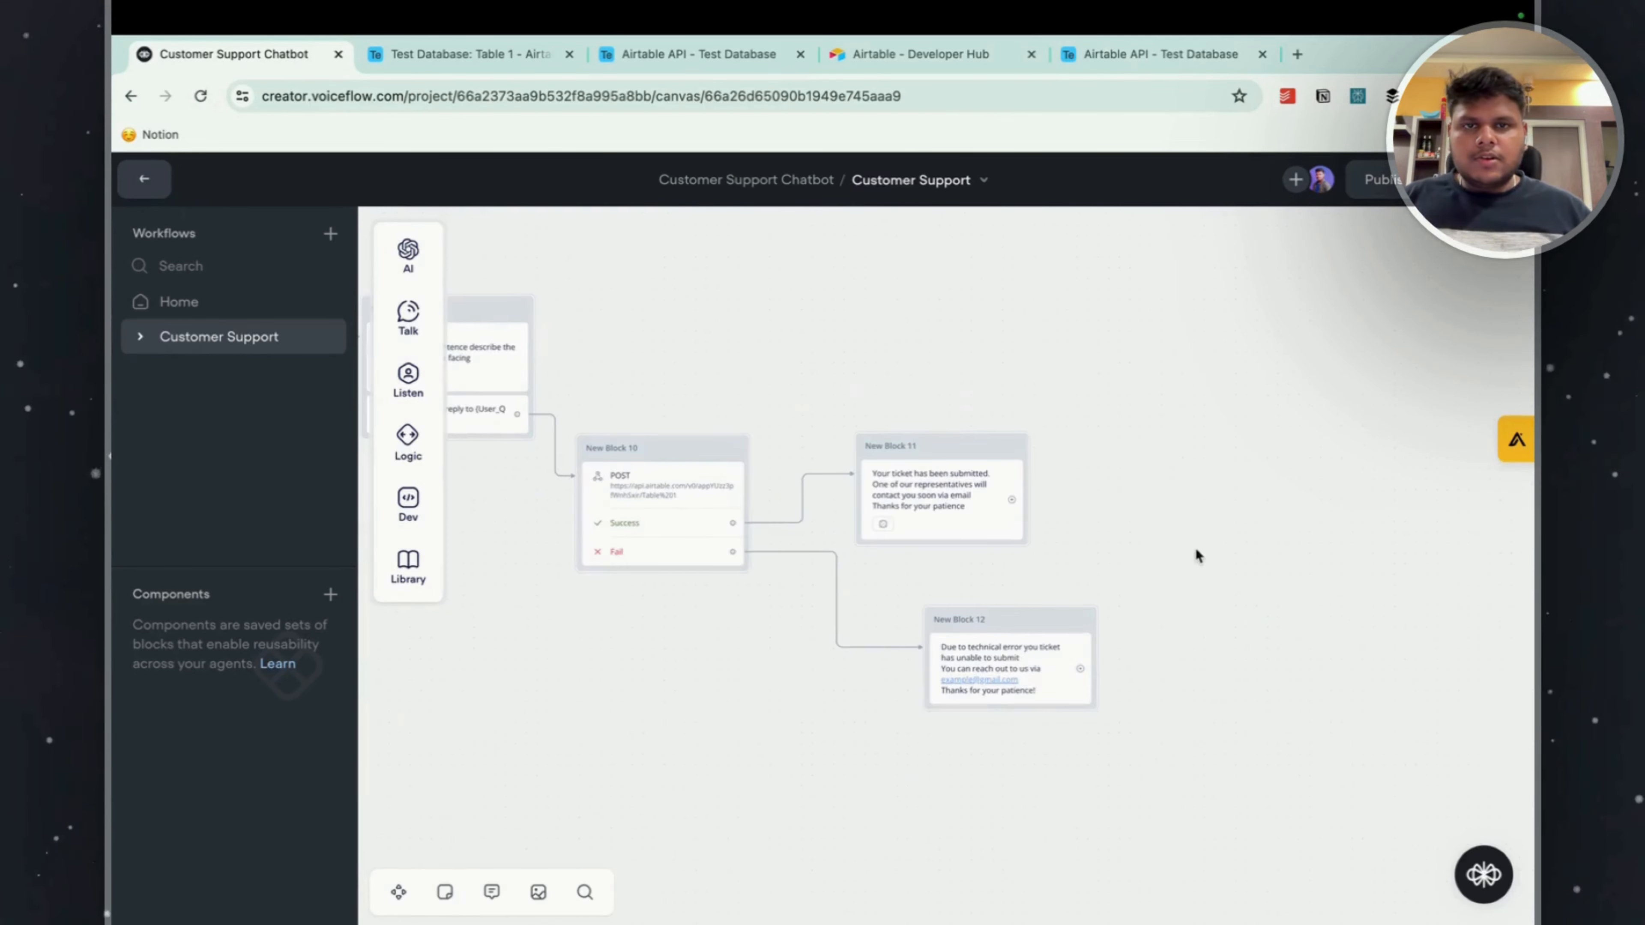
pyautogui.moveTo(1016, 622); pyautogui.dragTo(947, 581)
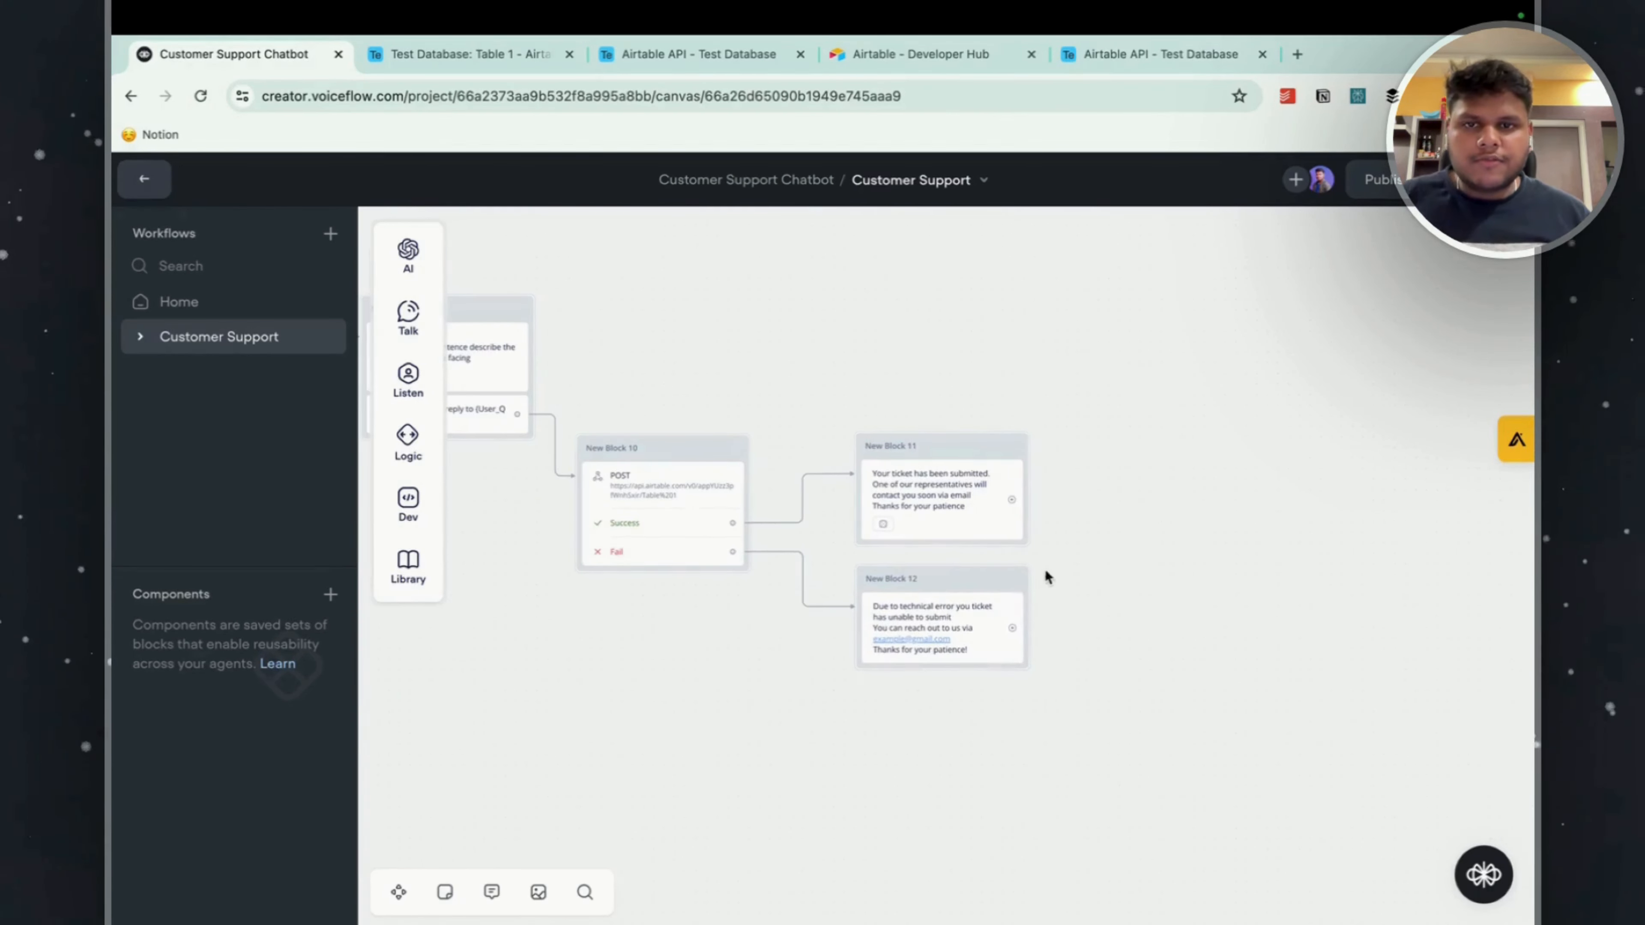
pyautogui.scroll(-2, 1170, 609)
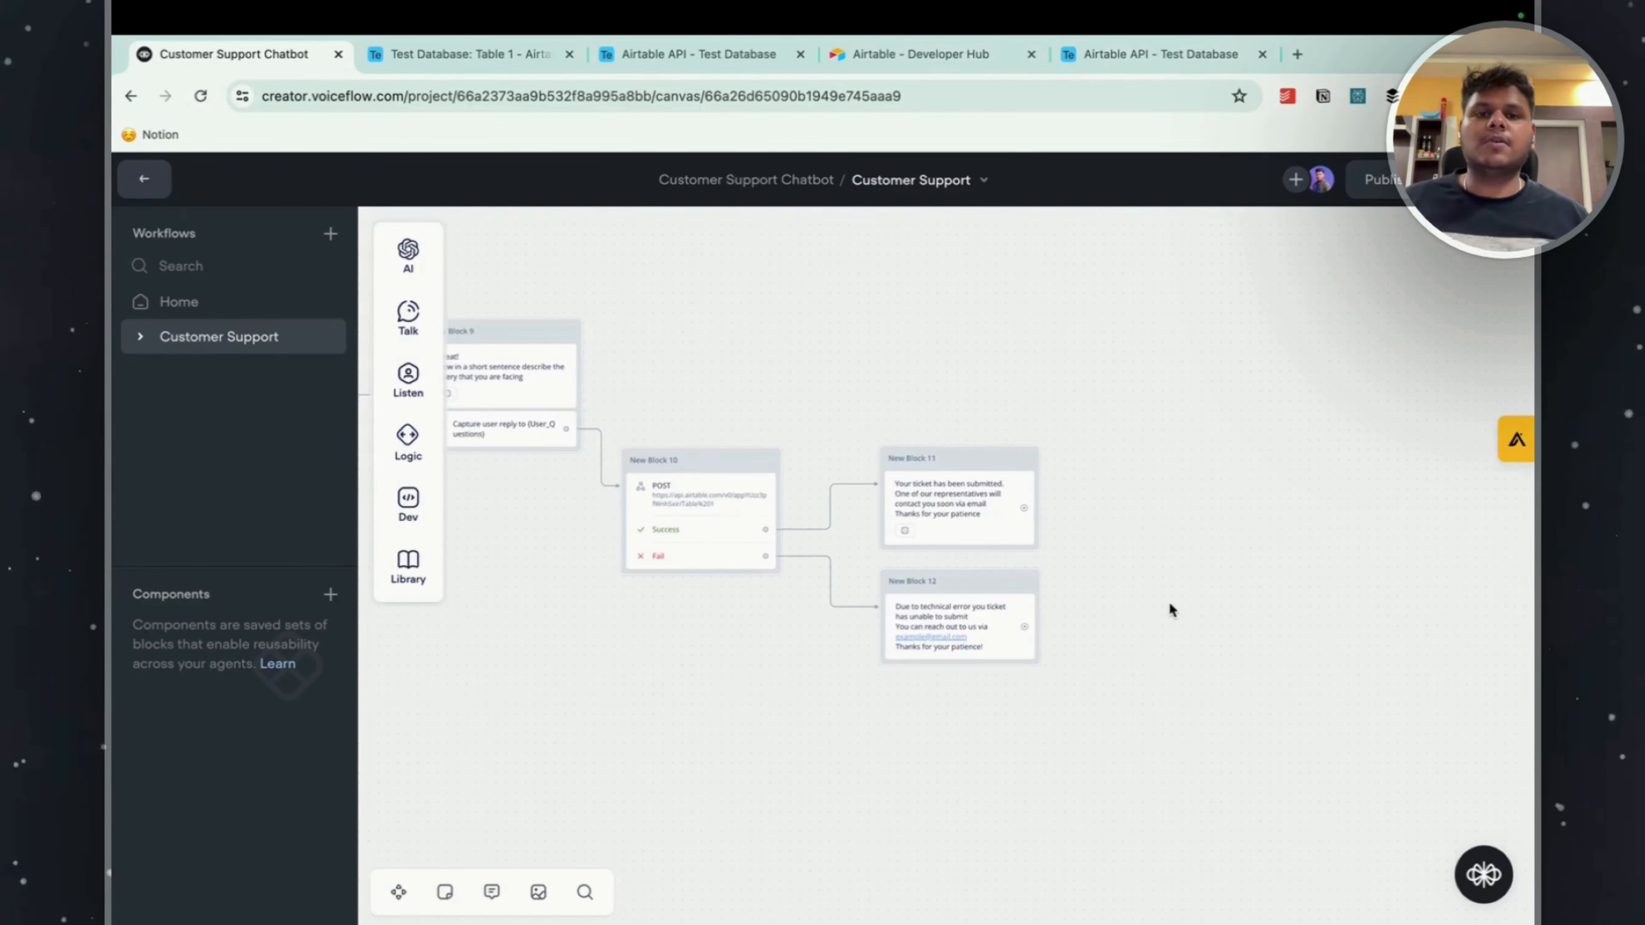
pyautogui.scroll(-6, 1164, 543)
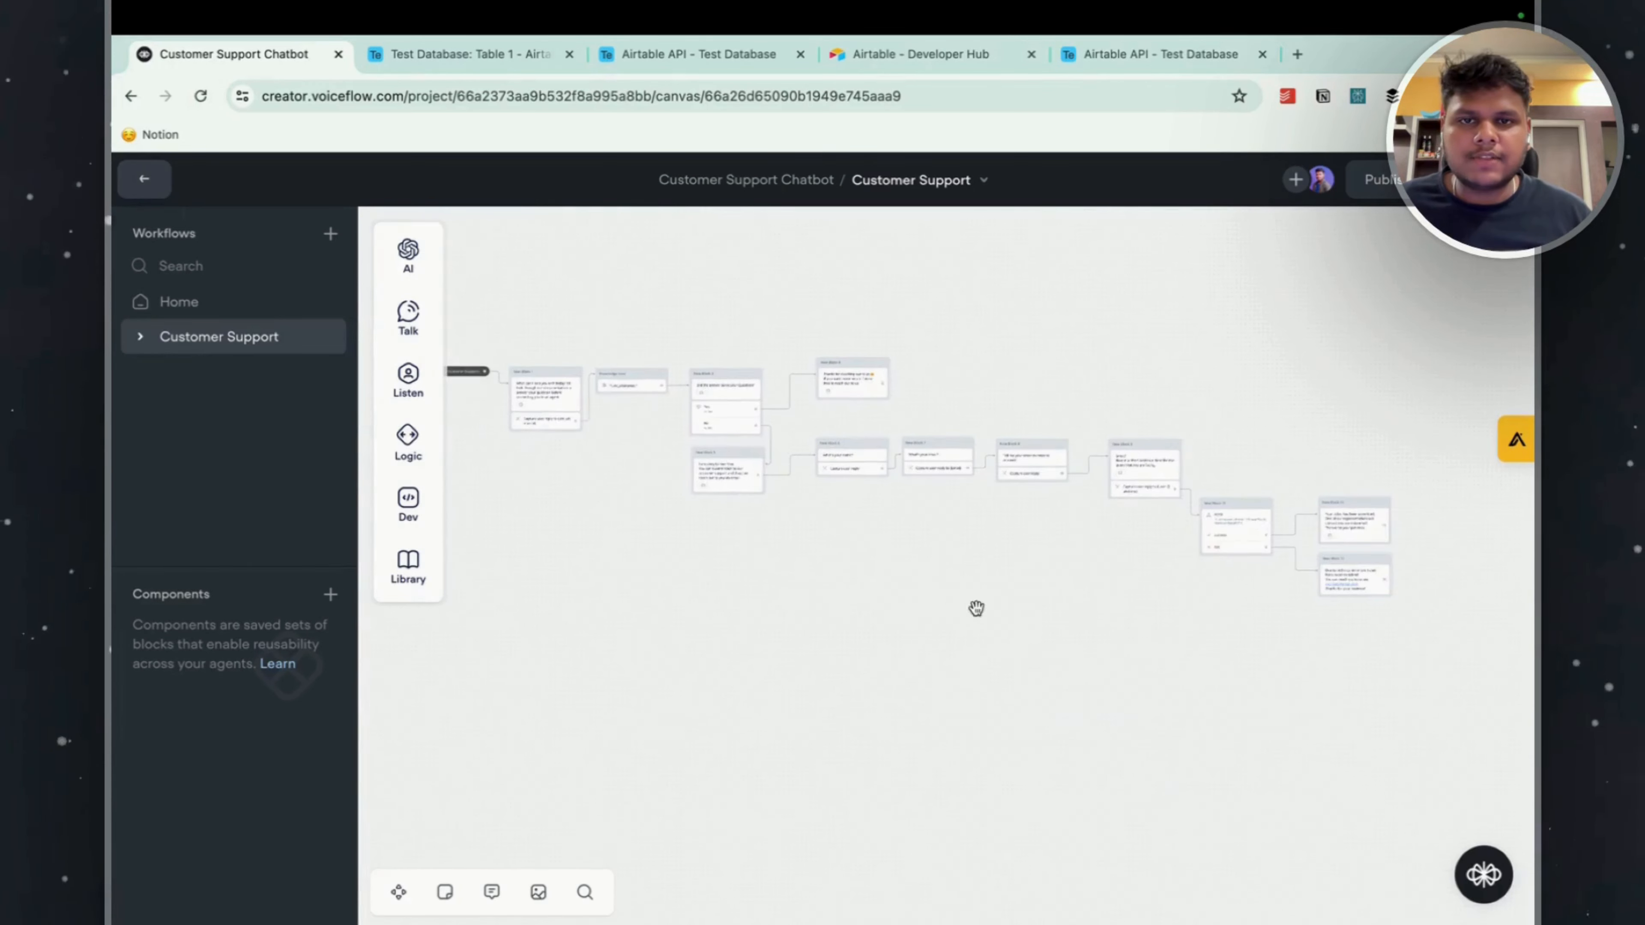
# Start a test run of the agent from the Home workflow and send the message "need help".
pyautogui.moveTo(977, 609); pyautogui.dragTo(654, 565)
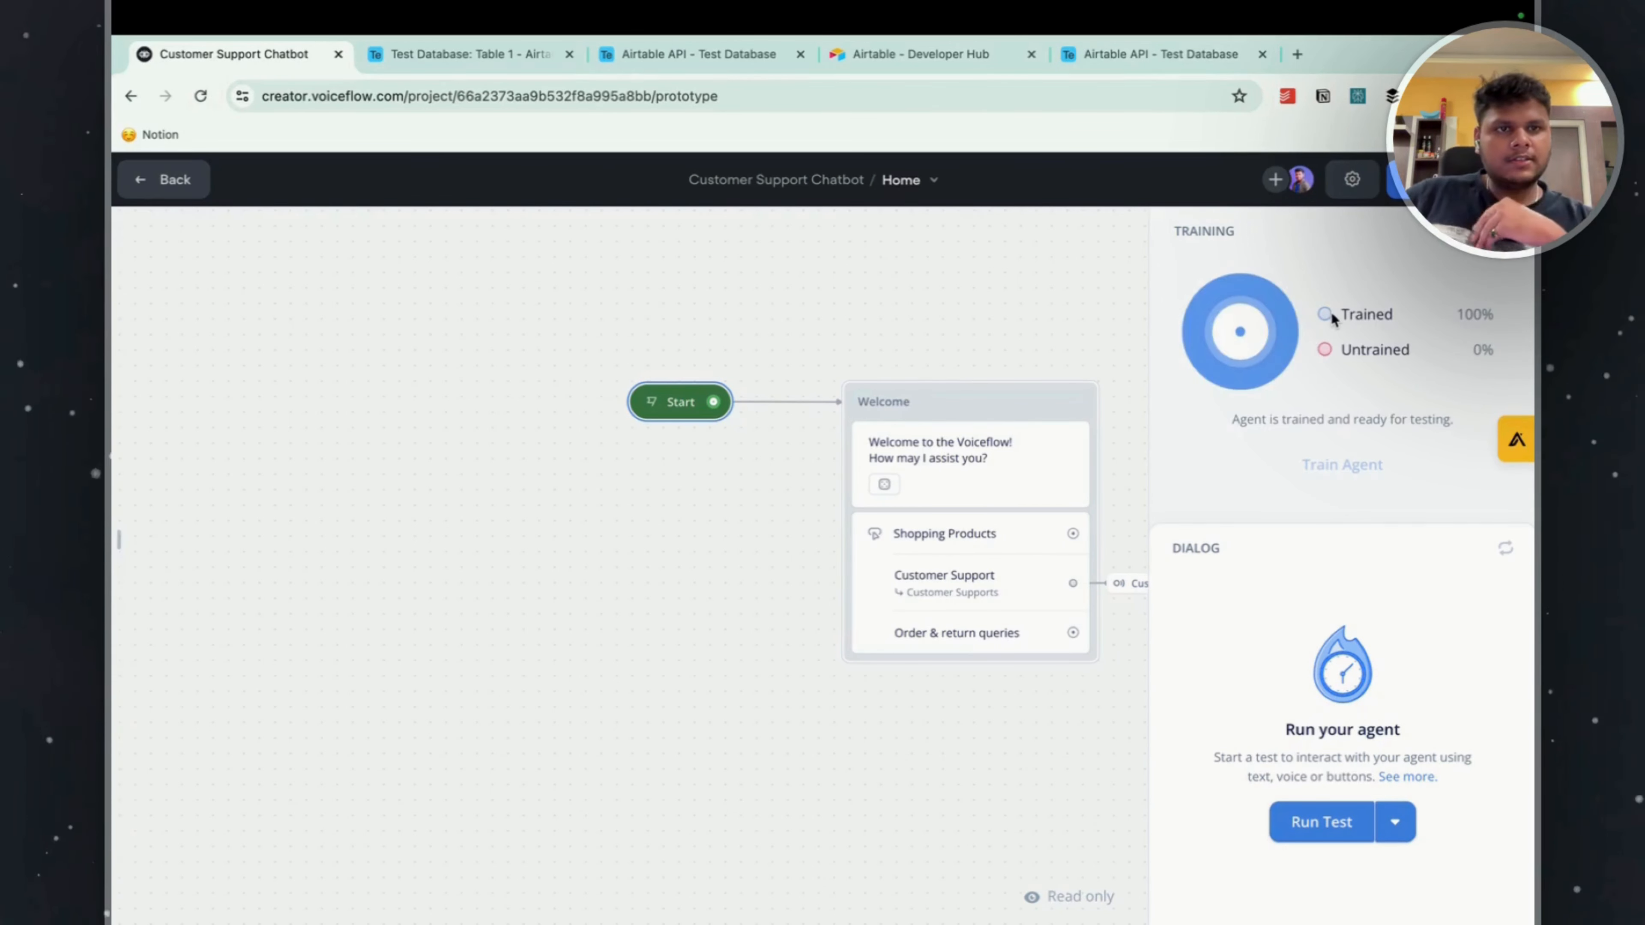
pyautogui.click(1318, 821)
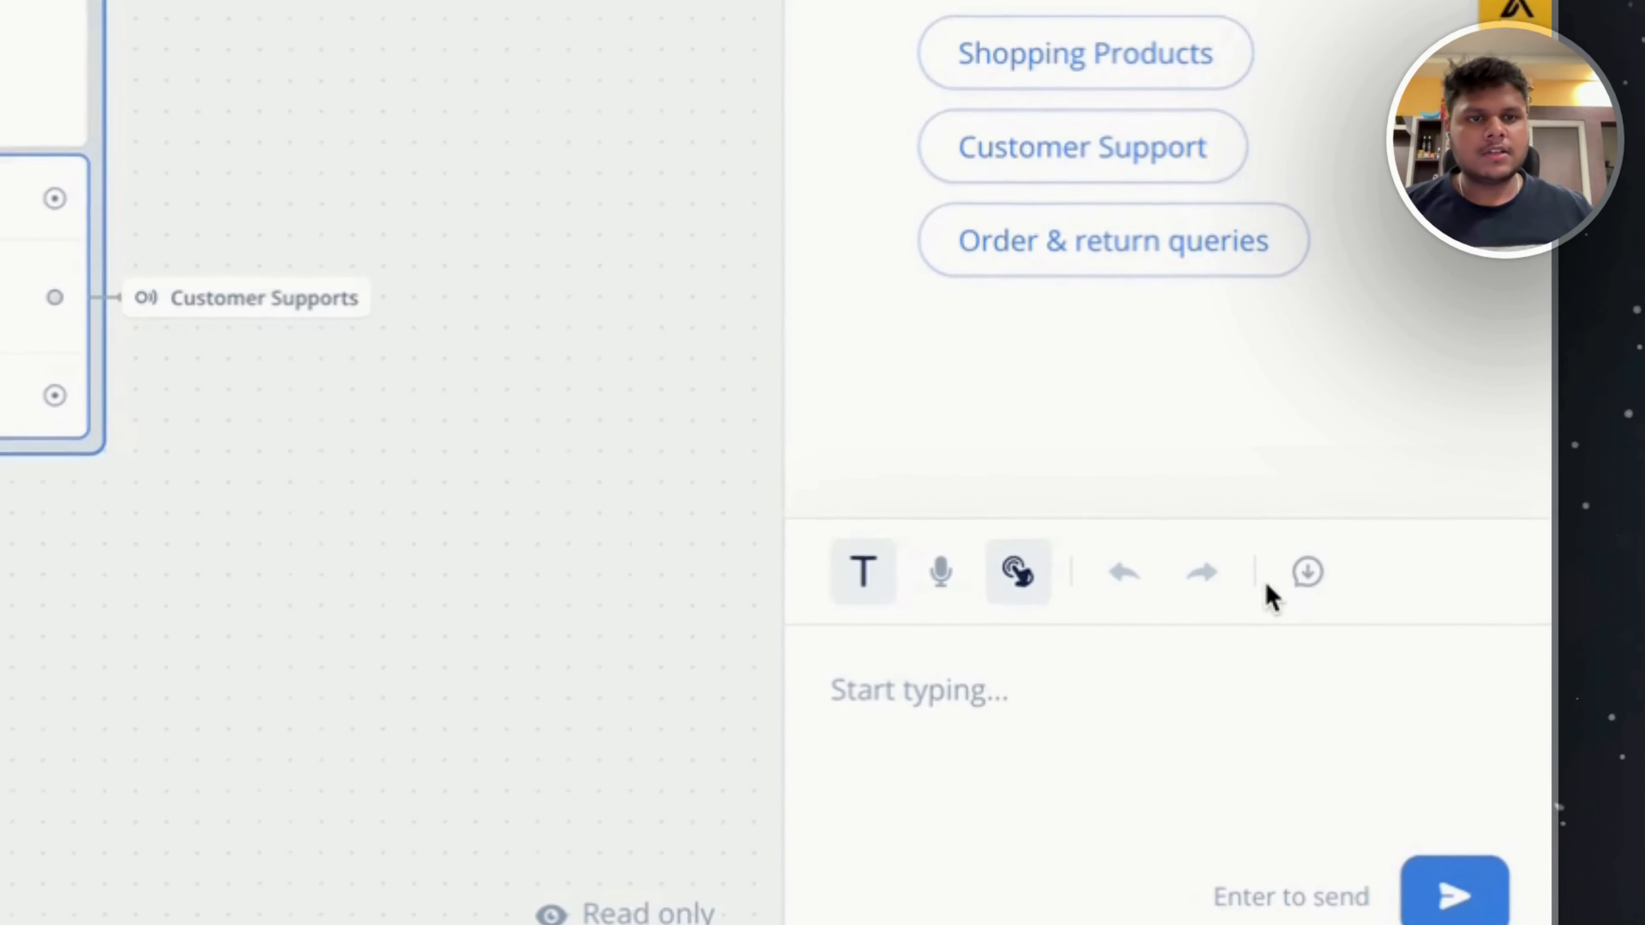
pyautogui.write('need help')
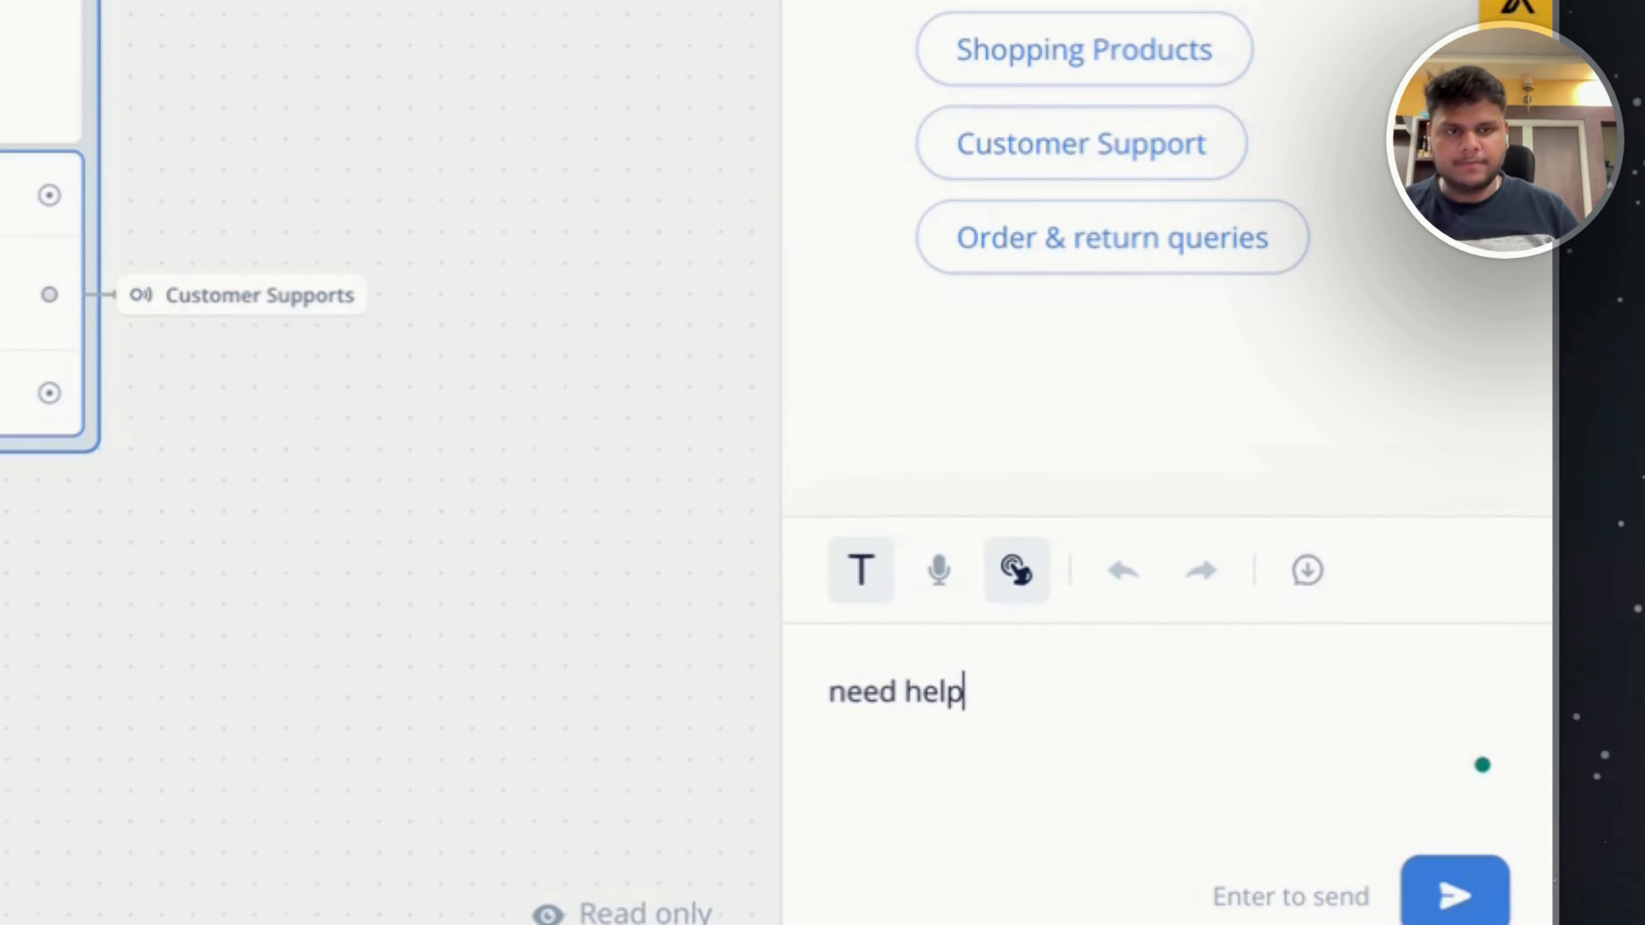
pyautogui.press('Return')
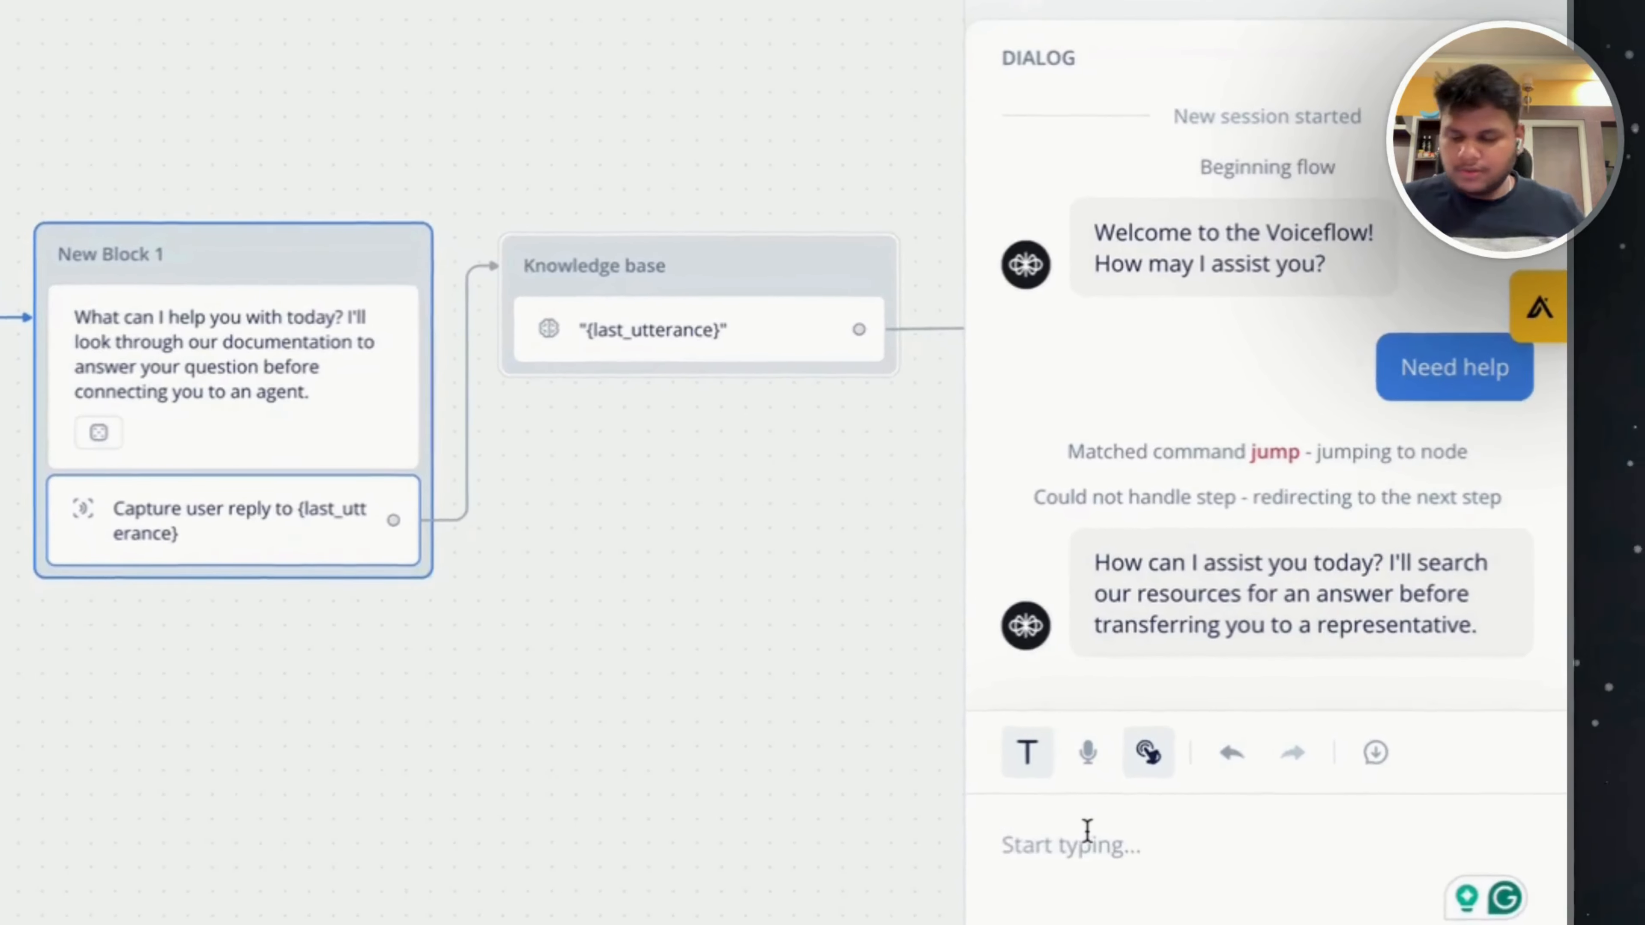
# Send "I want to know delivery policy of your company" to the agent, review the full answer, and return to the Customer Support canvas.
pyautogui.write('I want')
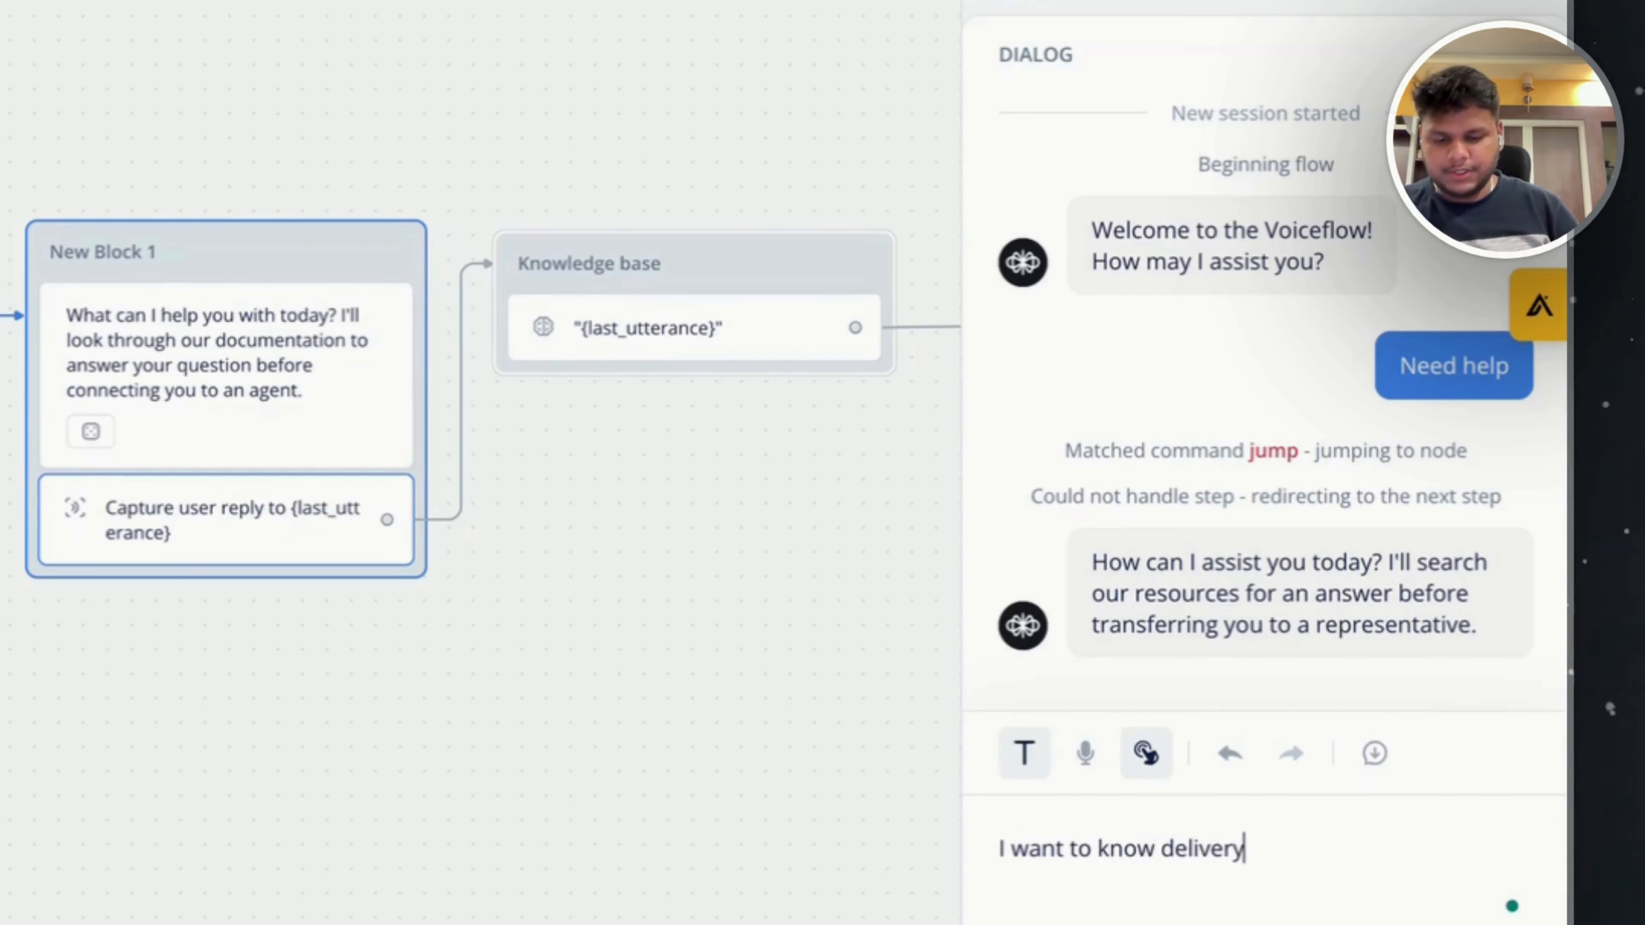
pyautogui.write('to know delivery policy of yo')
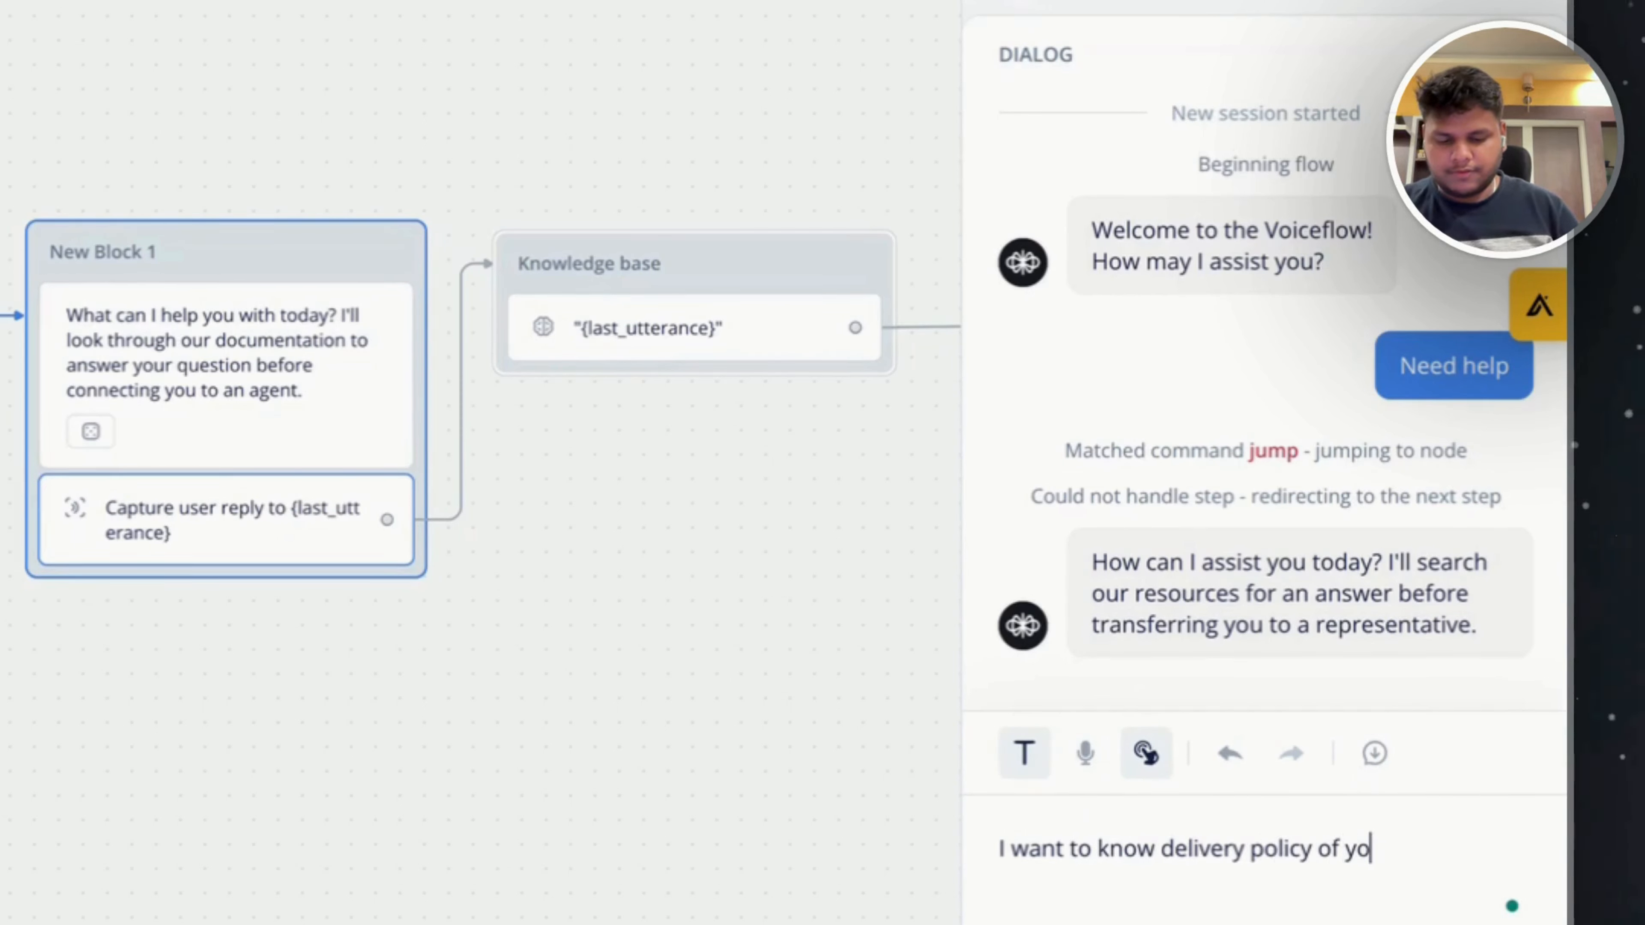
pyautogui.write('uy company')
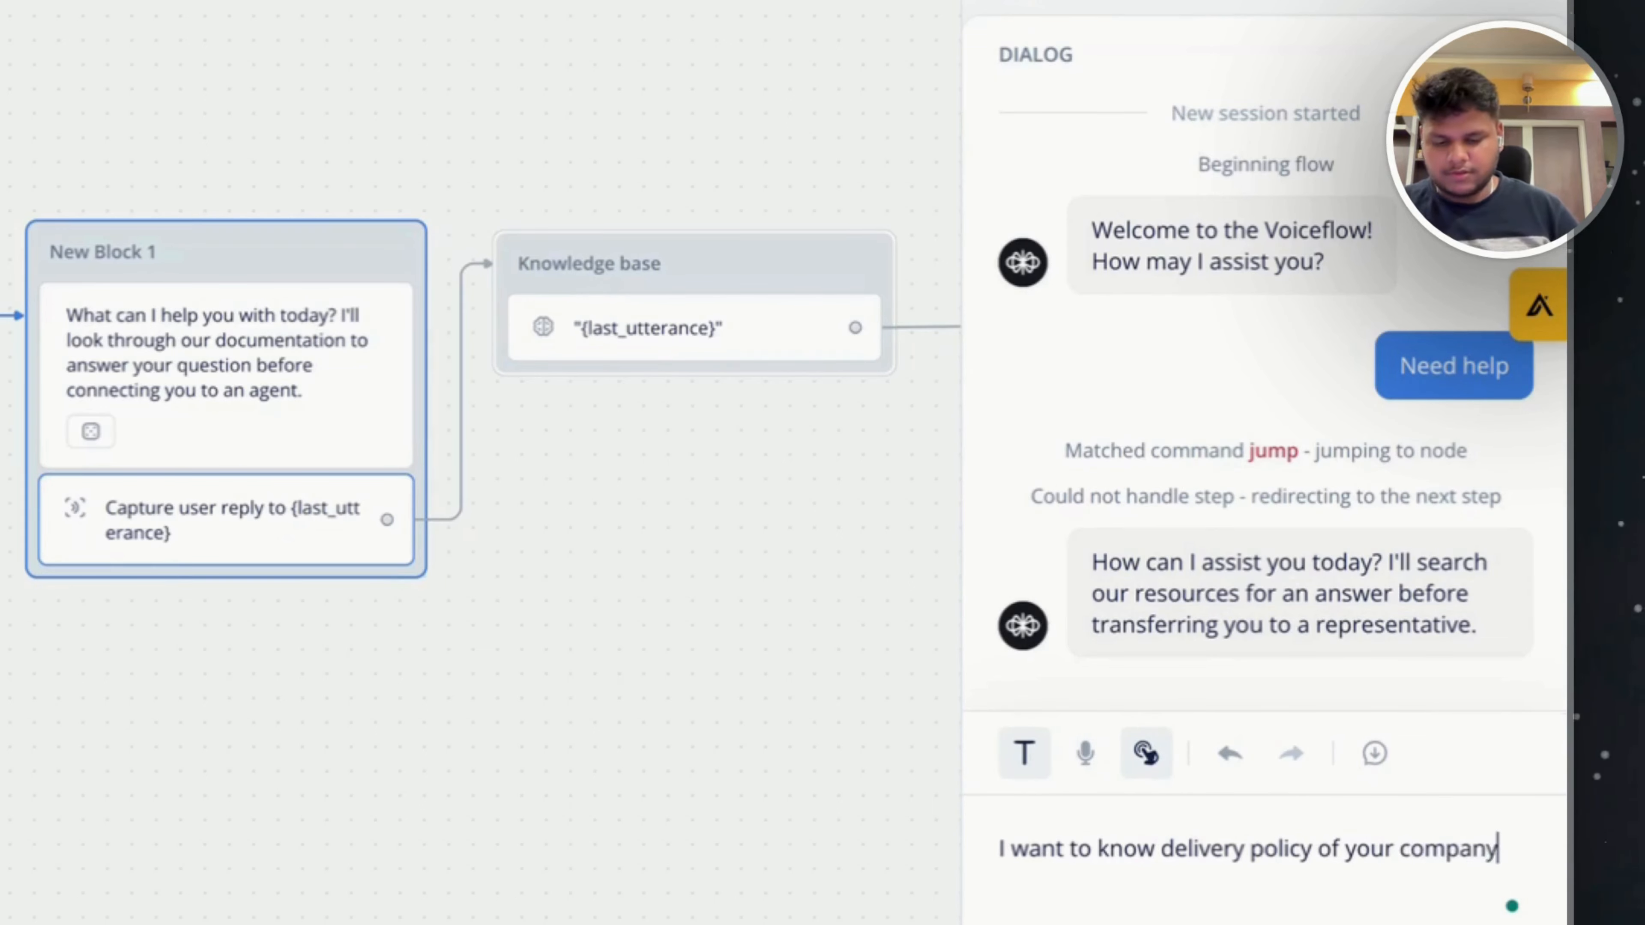
pyautogui.press('Return')
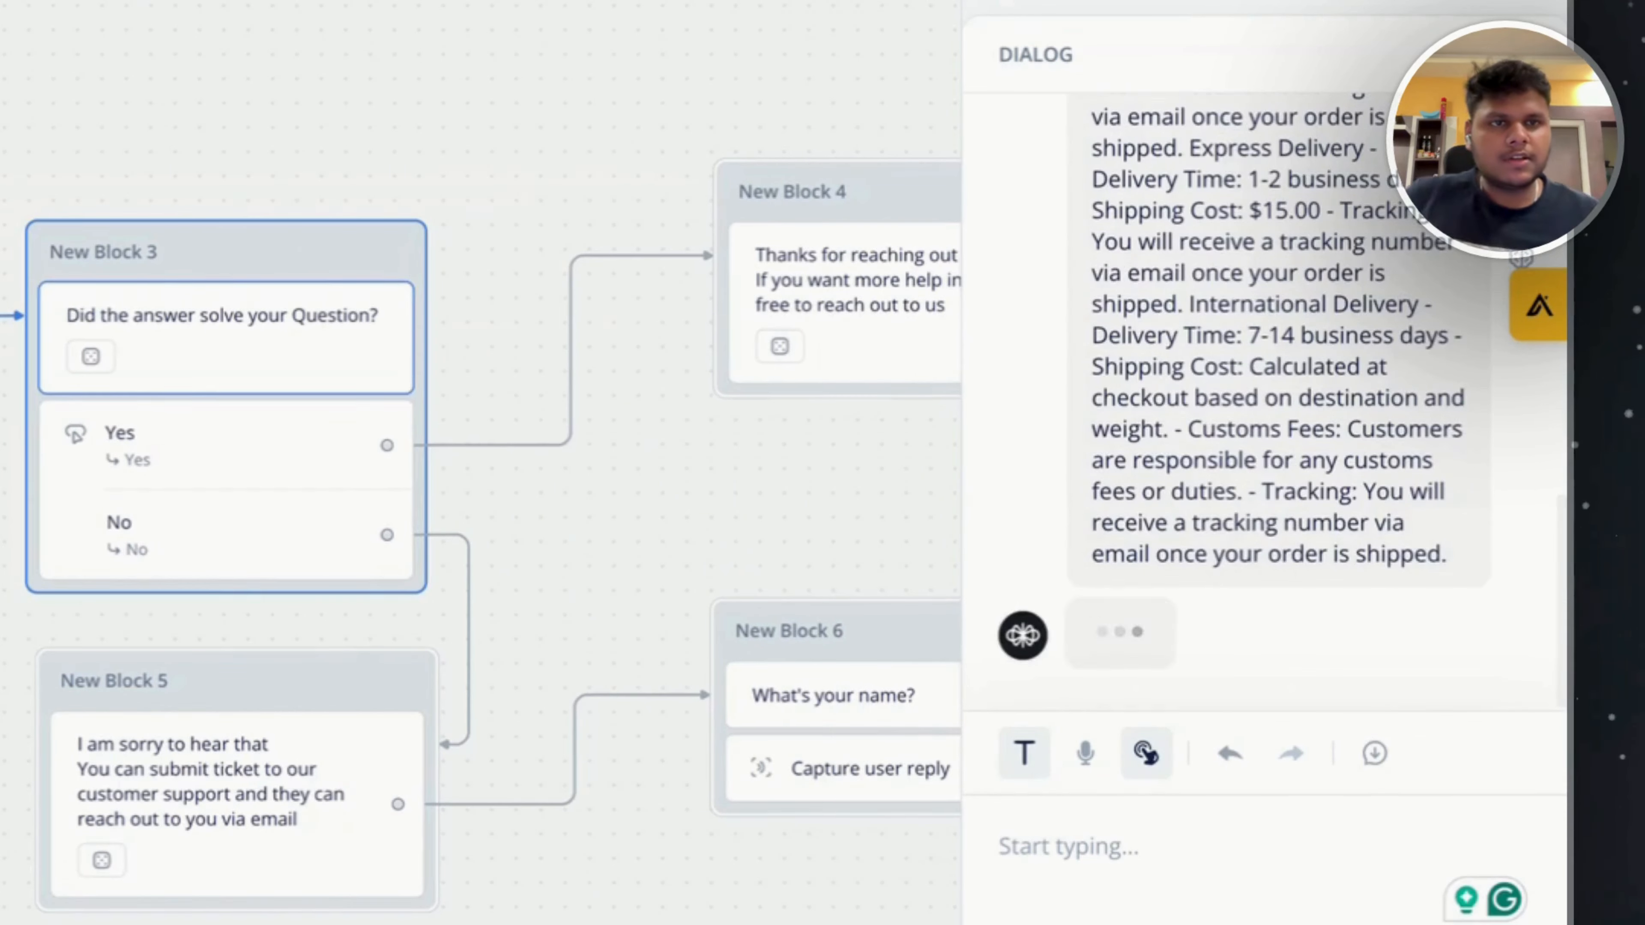
pyautogui.scroll(5, 1183, 435)
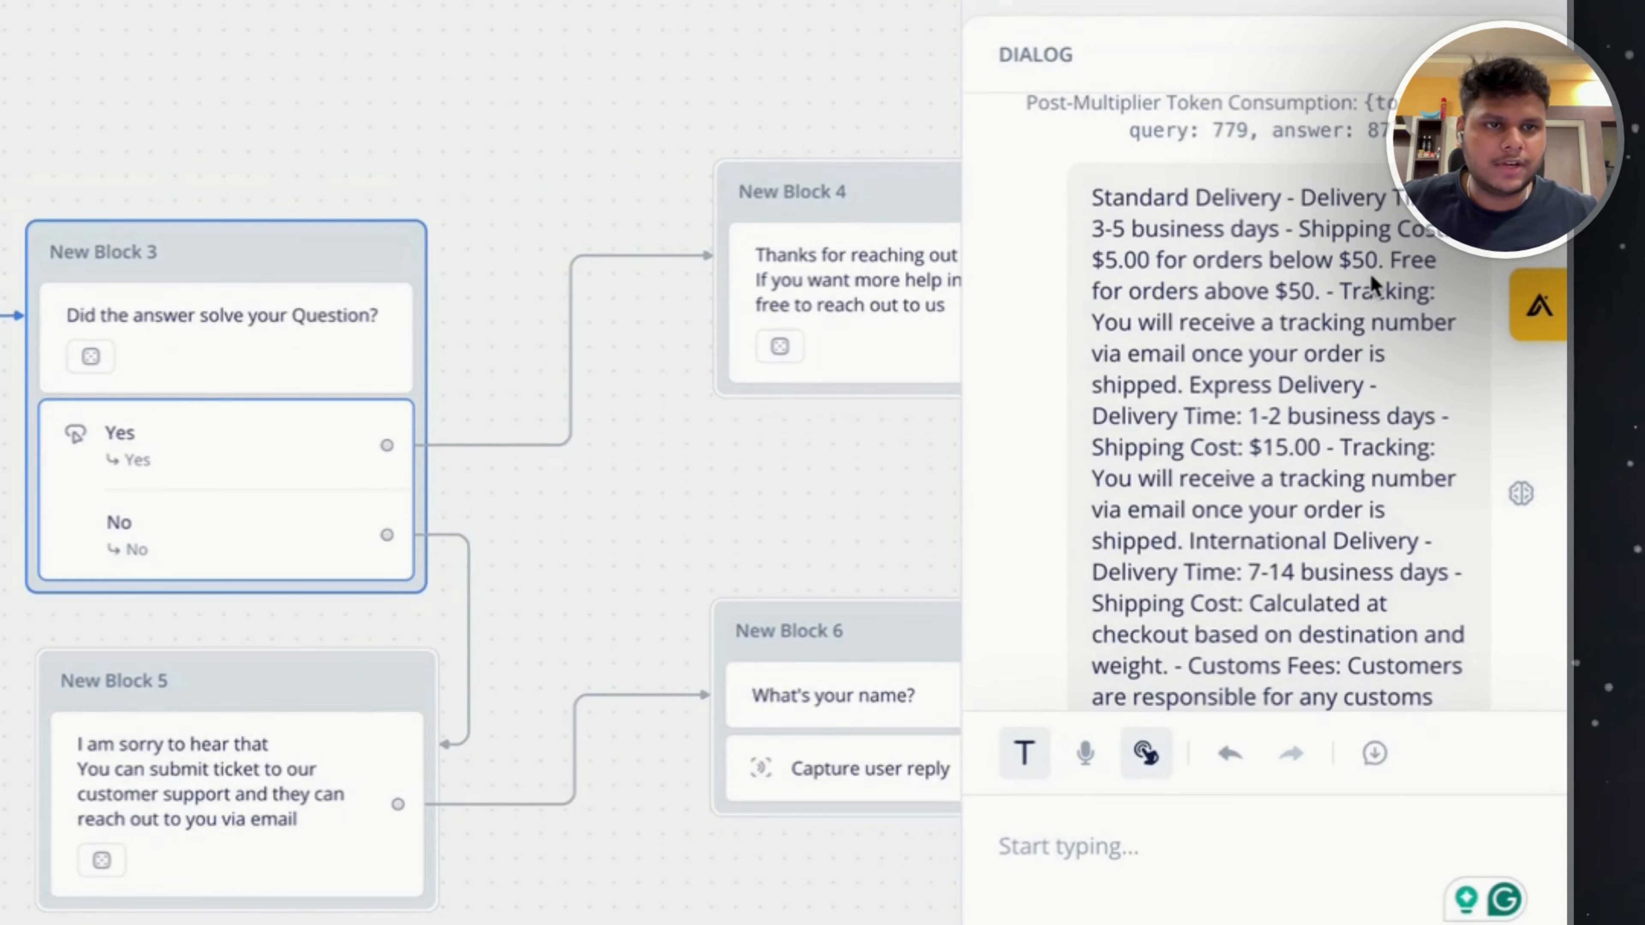
pyautogui.scroll(3, 1211, 279)
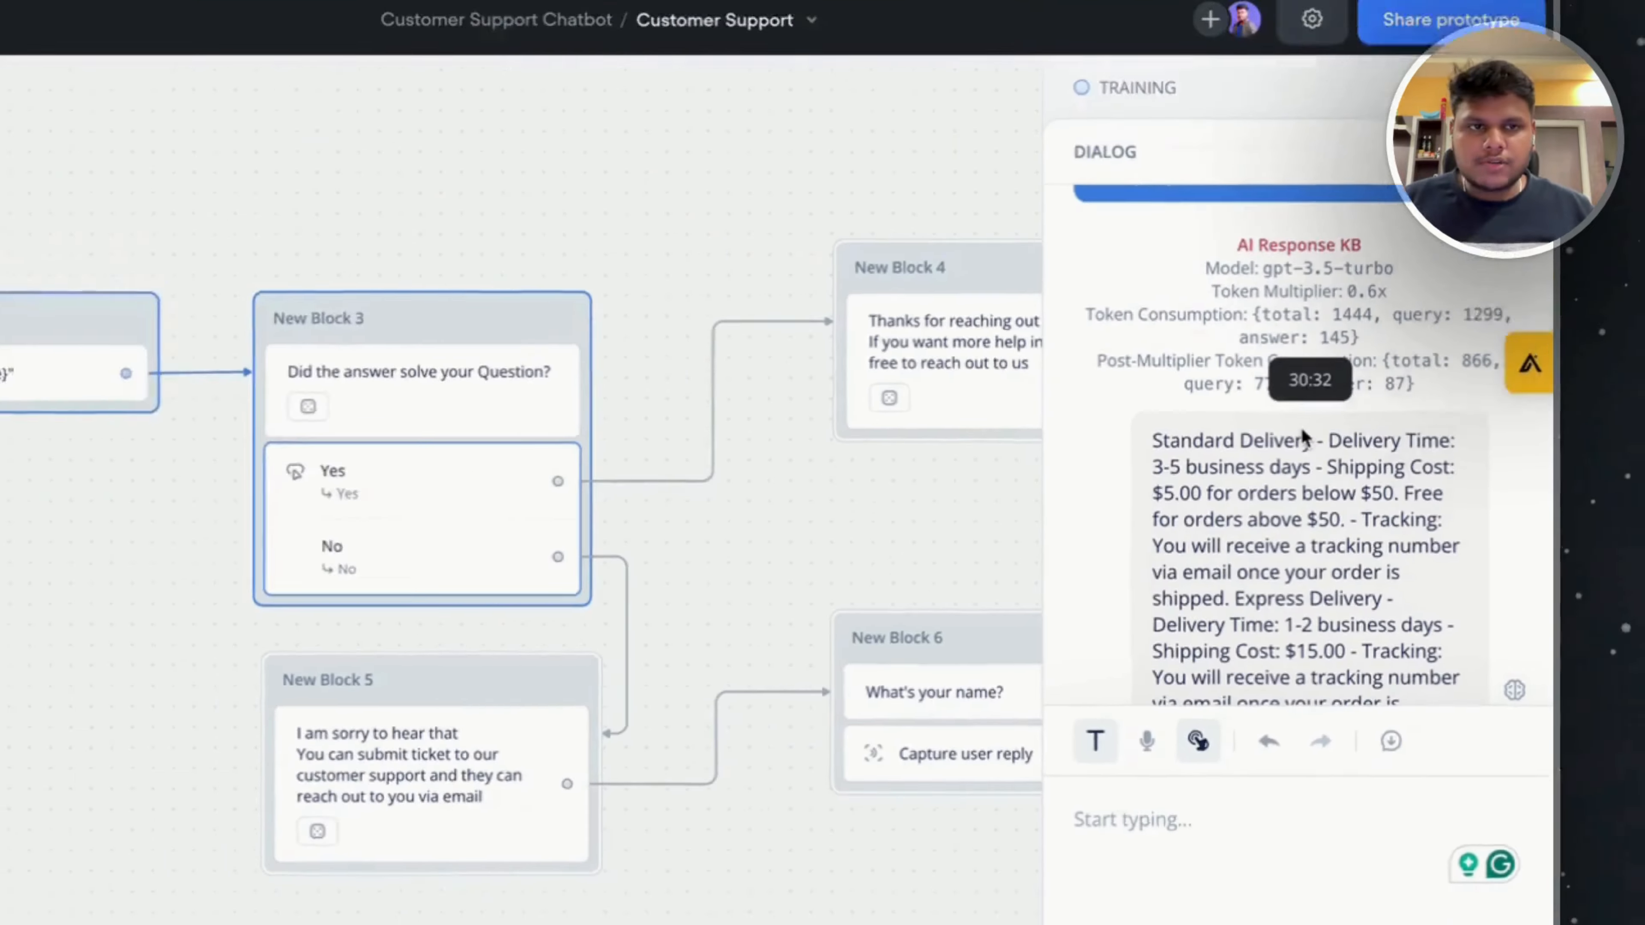
pyautogui.press('Escape')
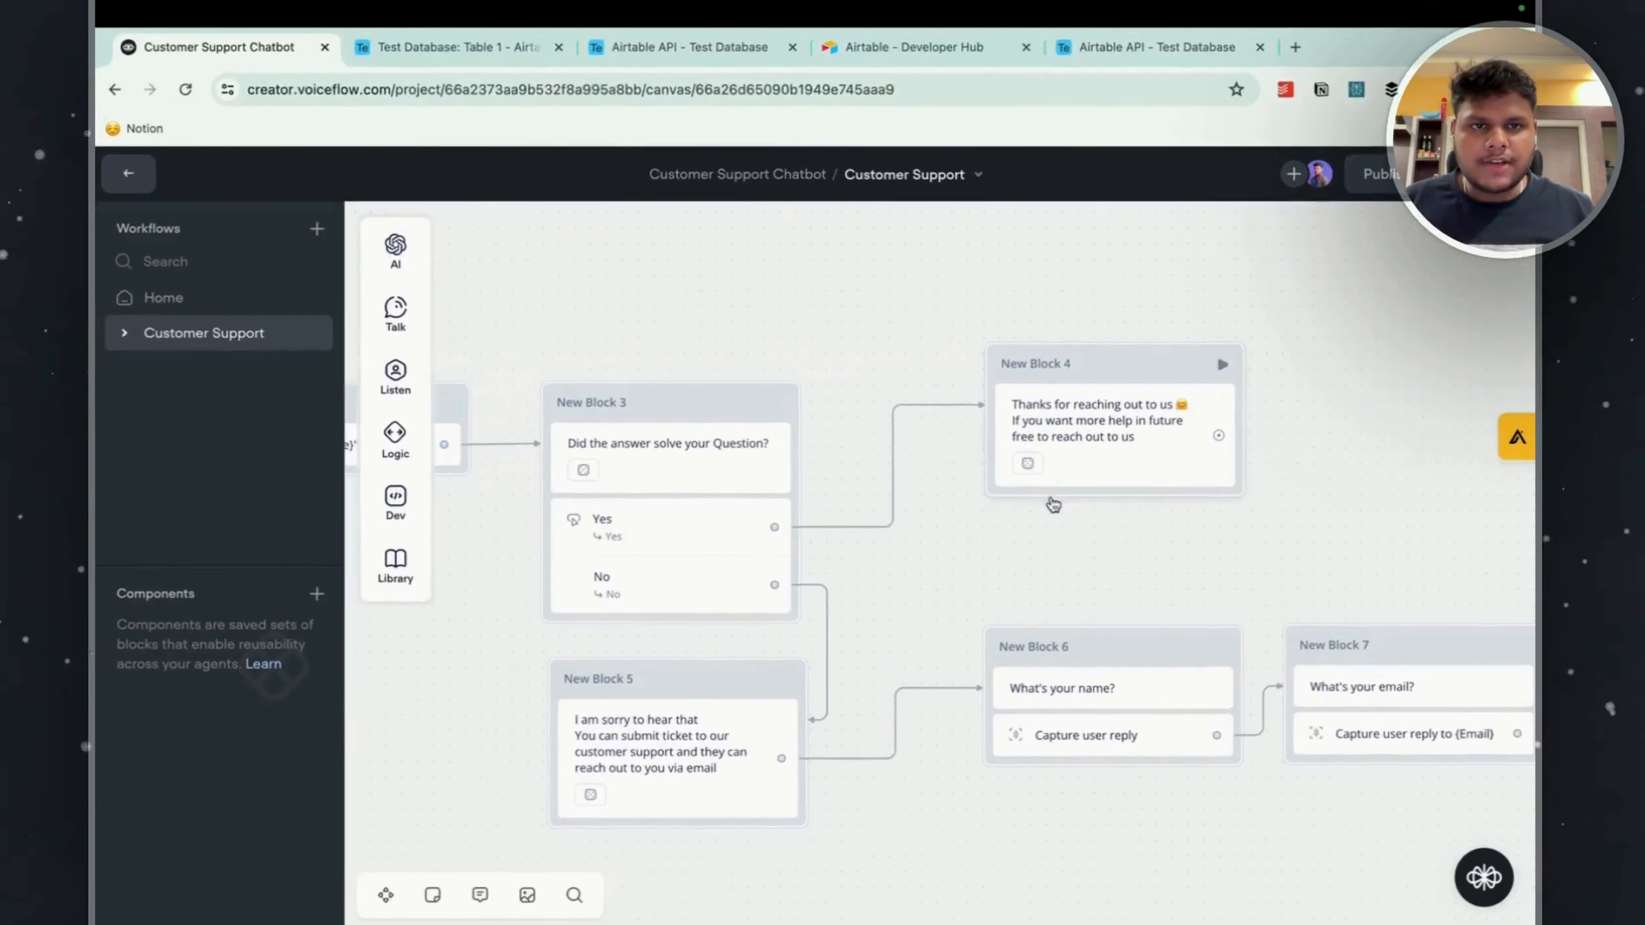
pyautogui.moveTo(1126, 605); pyautogui.dragTo(1131, 543)
pyautogui.moveTo(396, 314)
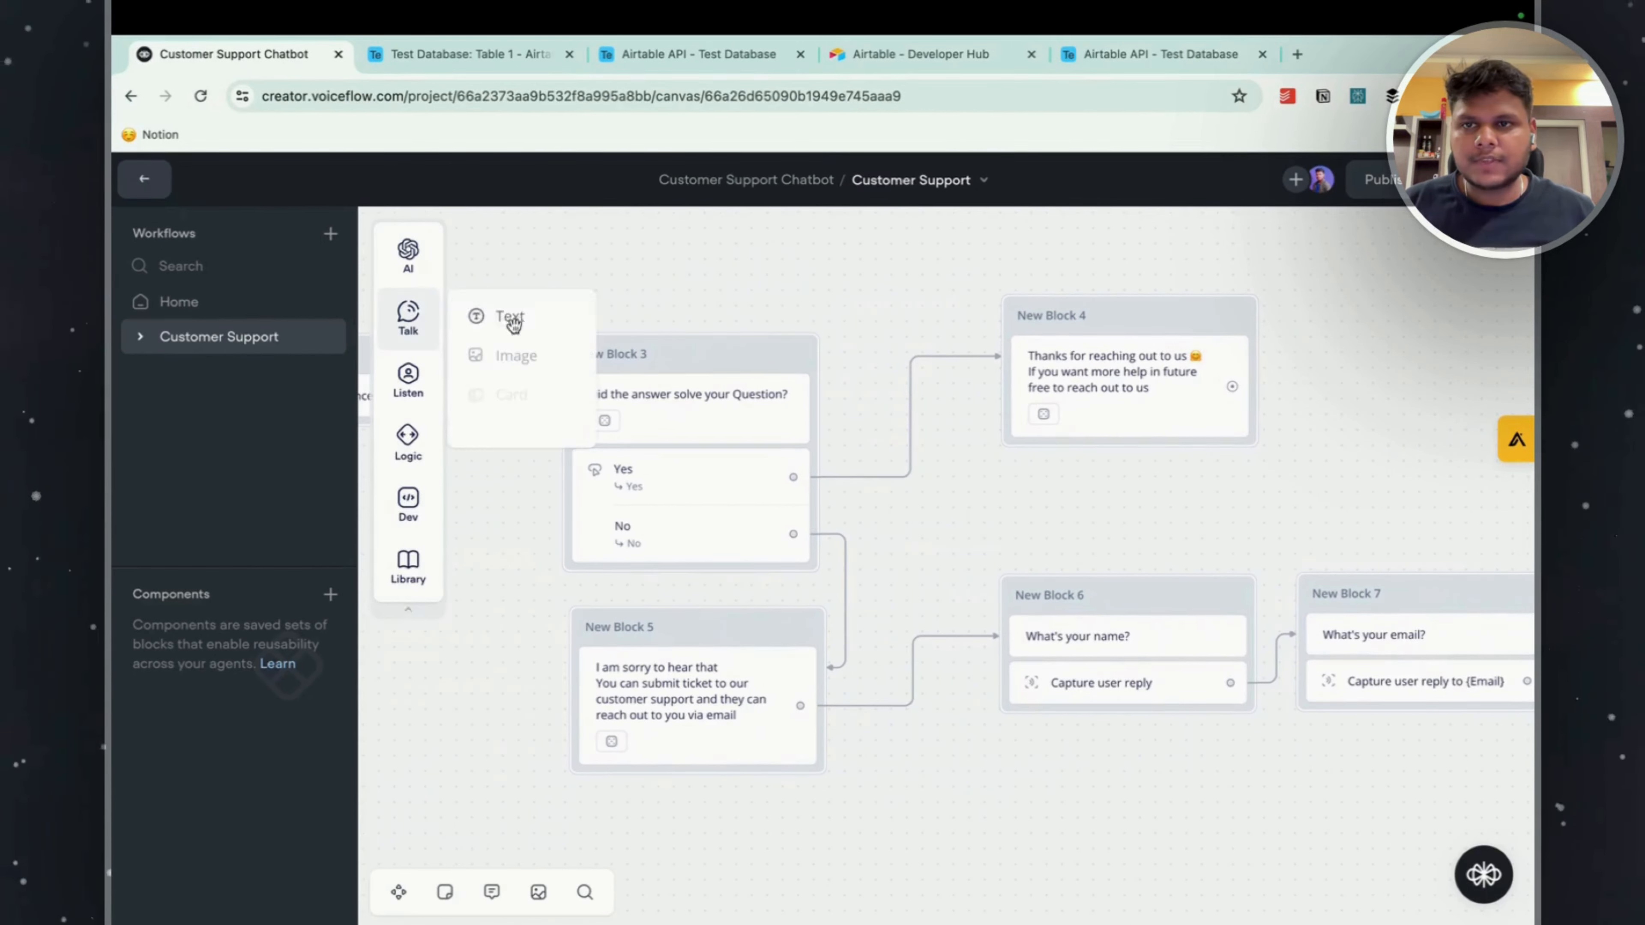
pyautogui.moveTo(513, 322); pyautogui.dragTo(770, 303)
pyautogui.click(873, 397)
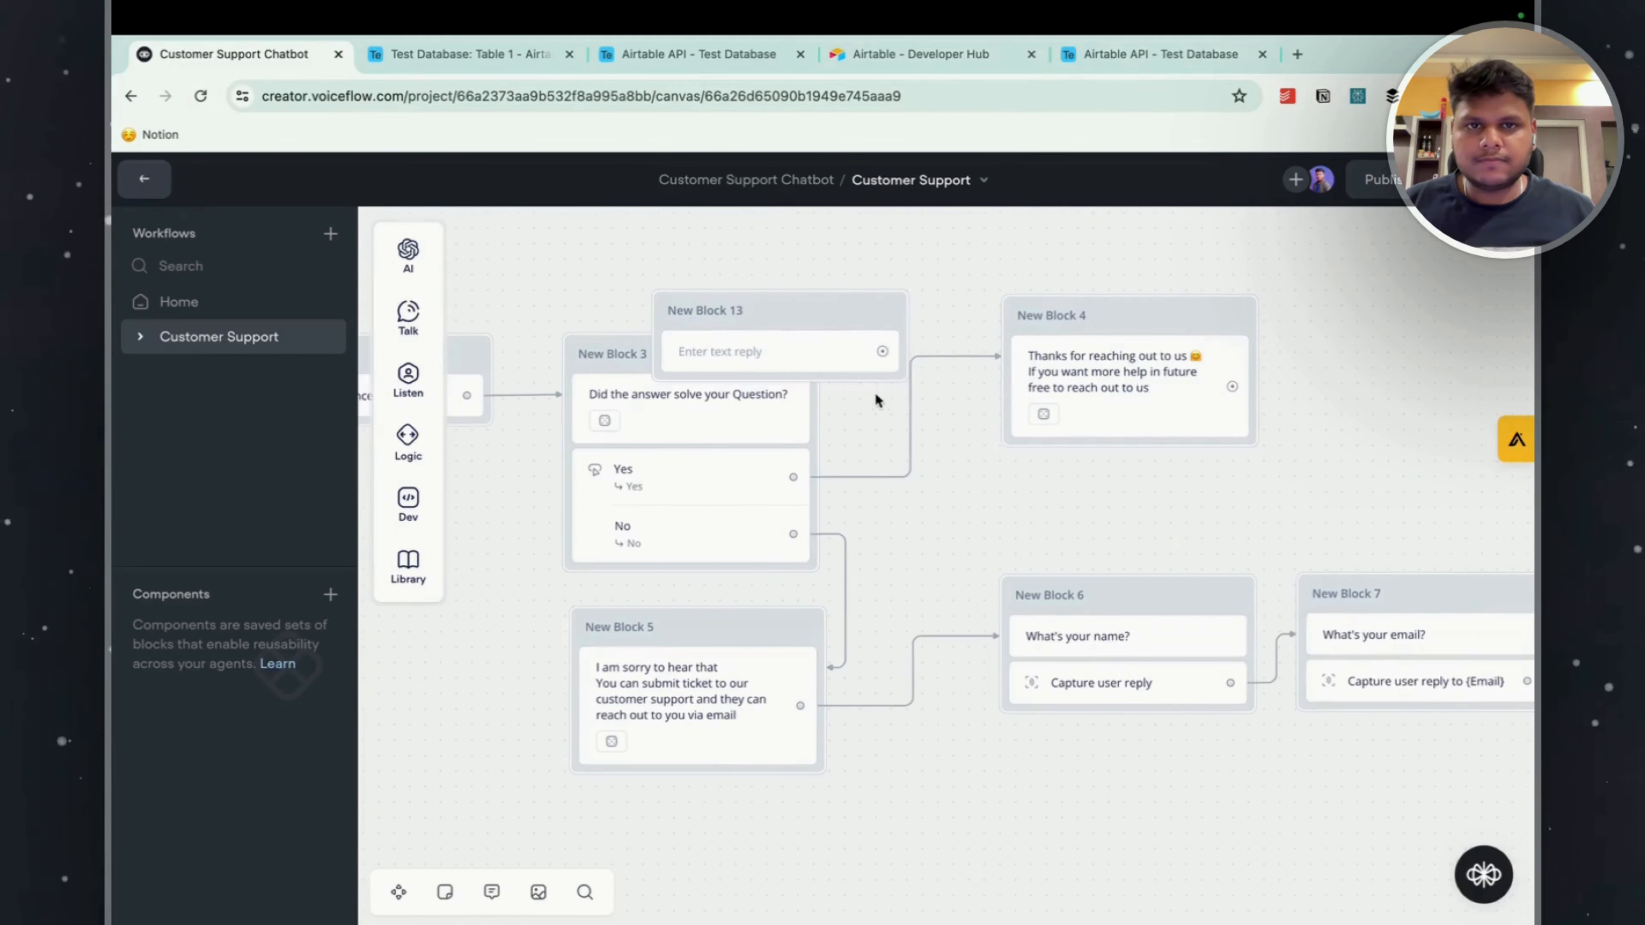
pyautogui.rightClick(771, 325)
pyautogui.click(776, 654)
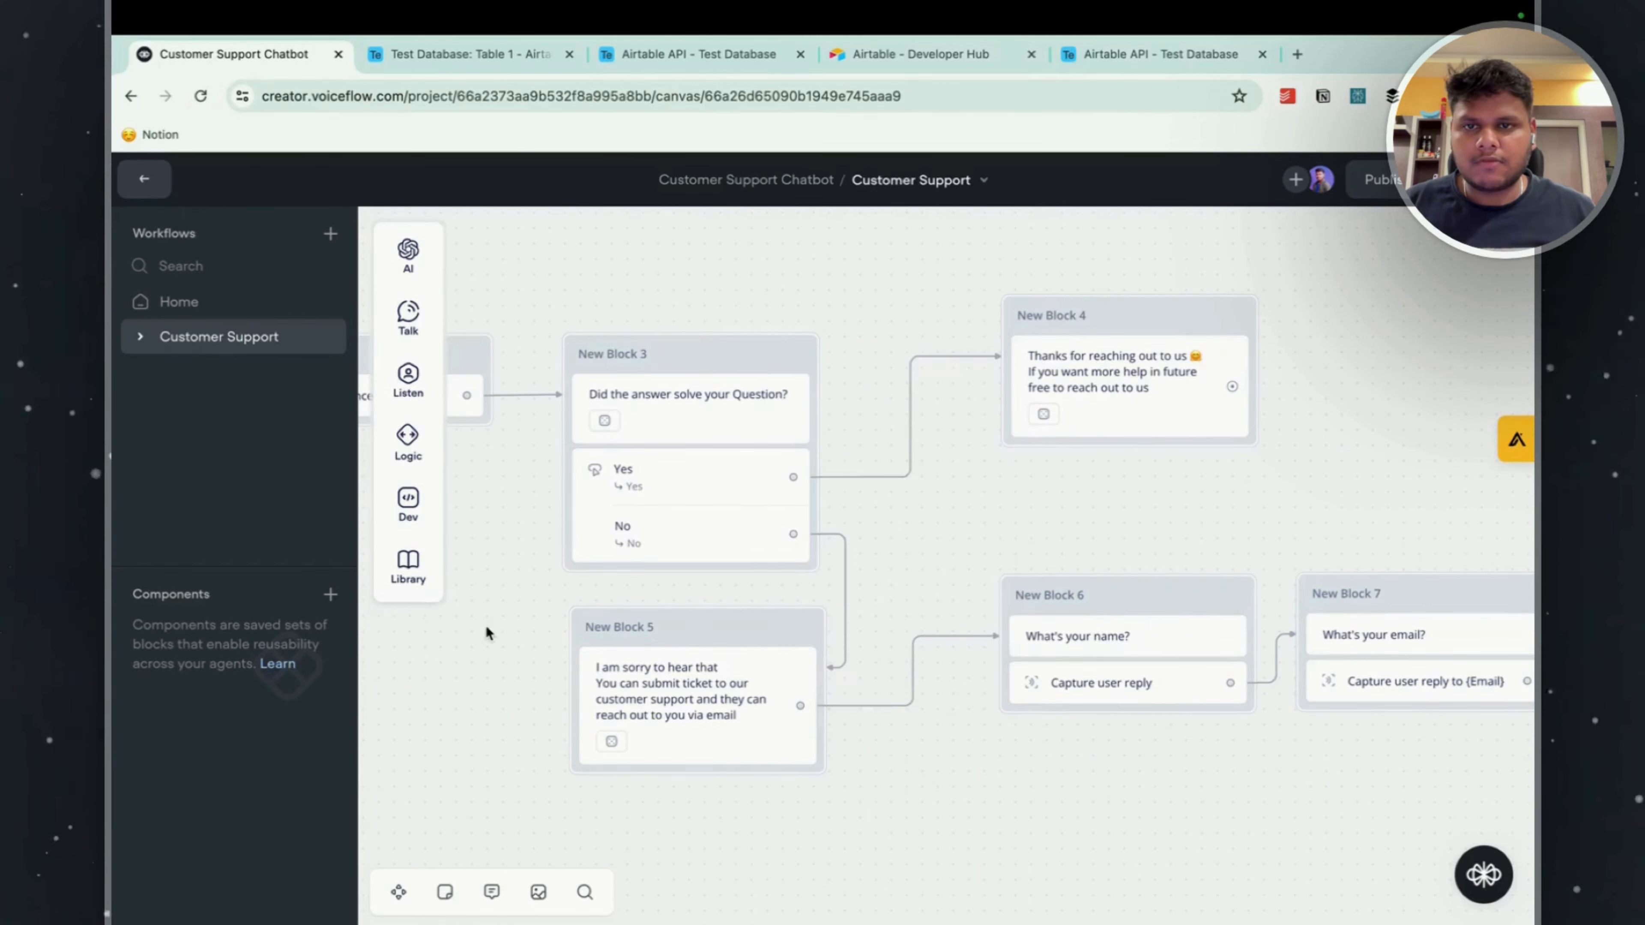
# Open the Knowledge base block's Response AI step and enable overriding of its prompt settings.
pyautogui.moveTo(488, 631); pyautogui.dragTo(877, 647)
pyautogui.click(864, 489)
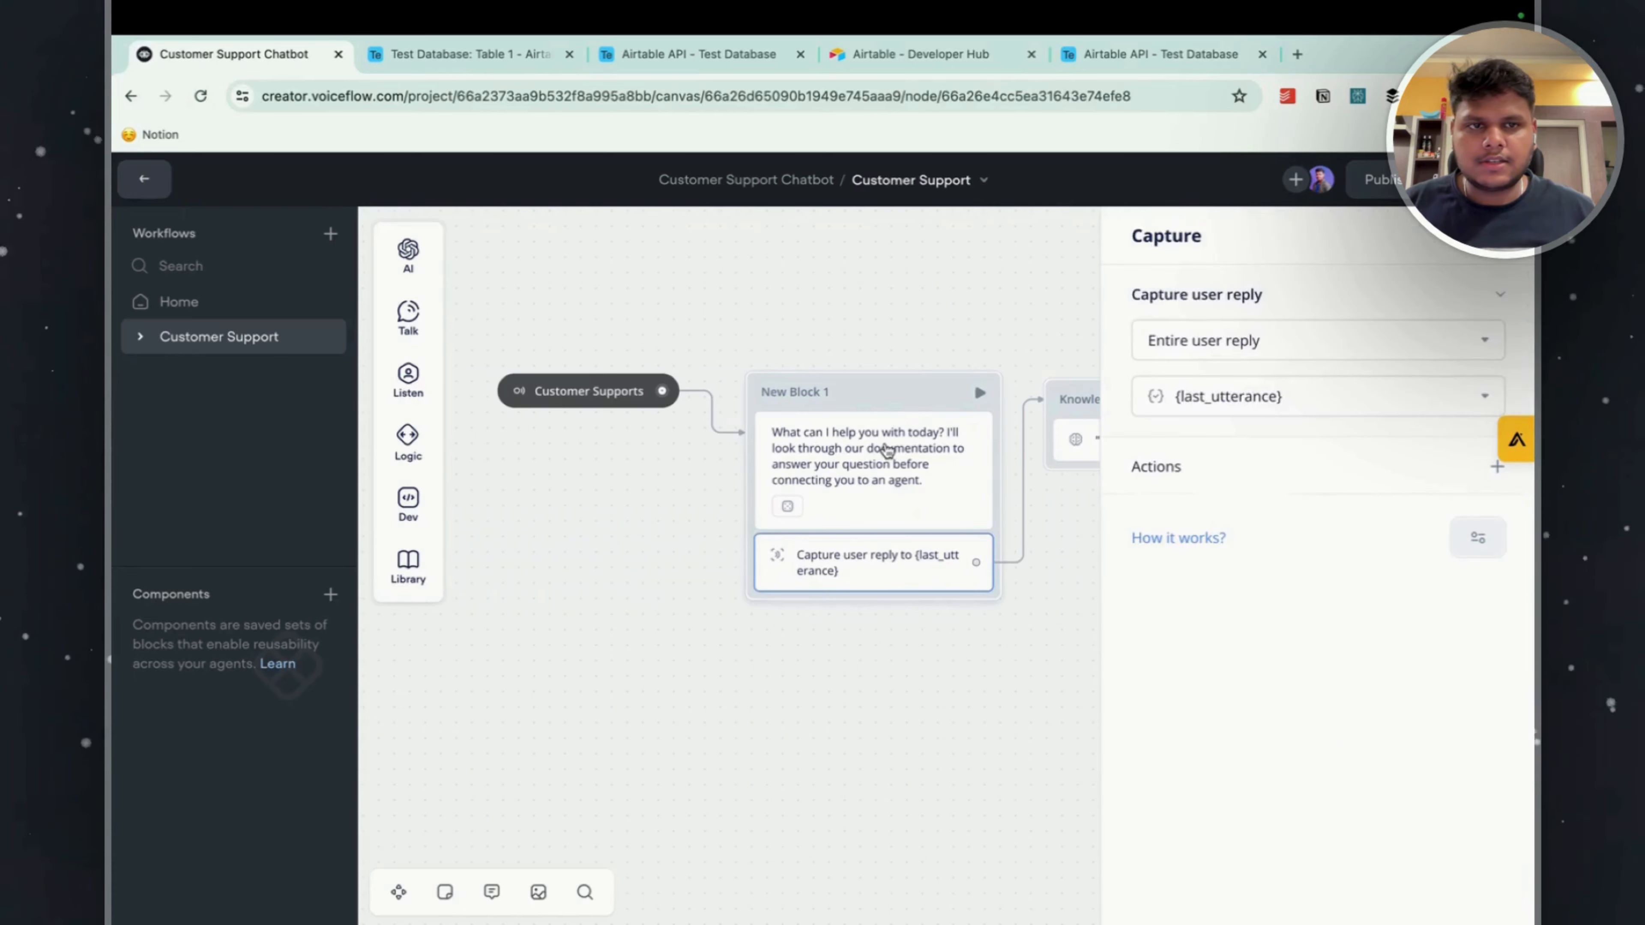
pyautogui.click(888, 452)
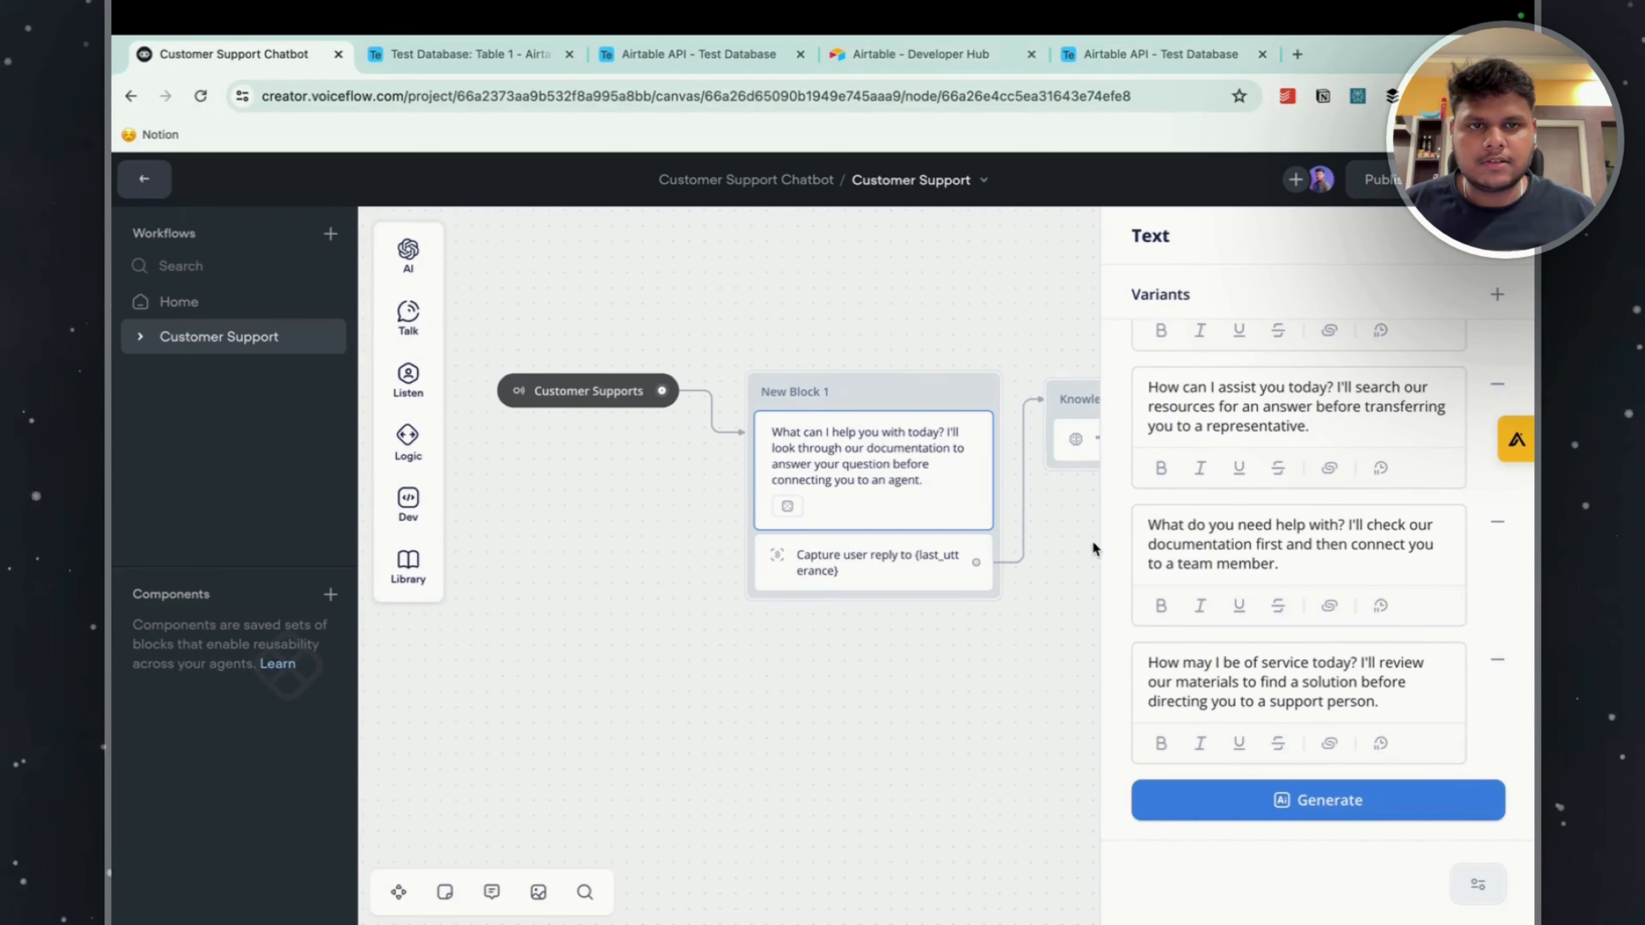
pyautogui.click(1094, 509)
pyautogui.click(1171, 444)
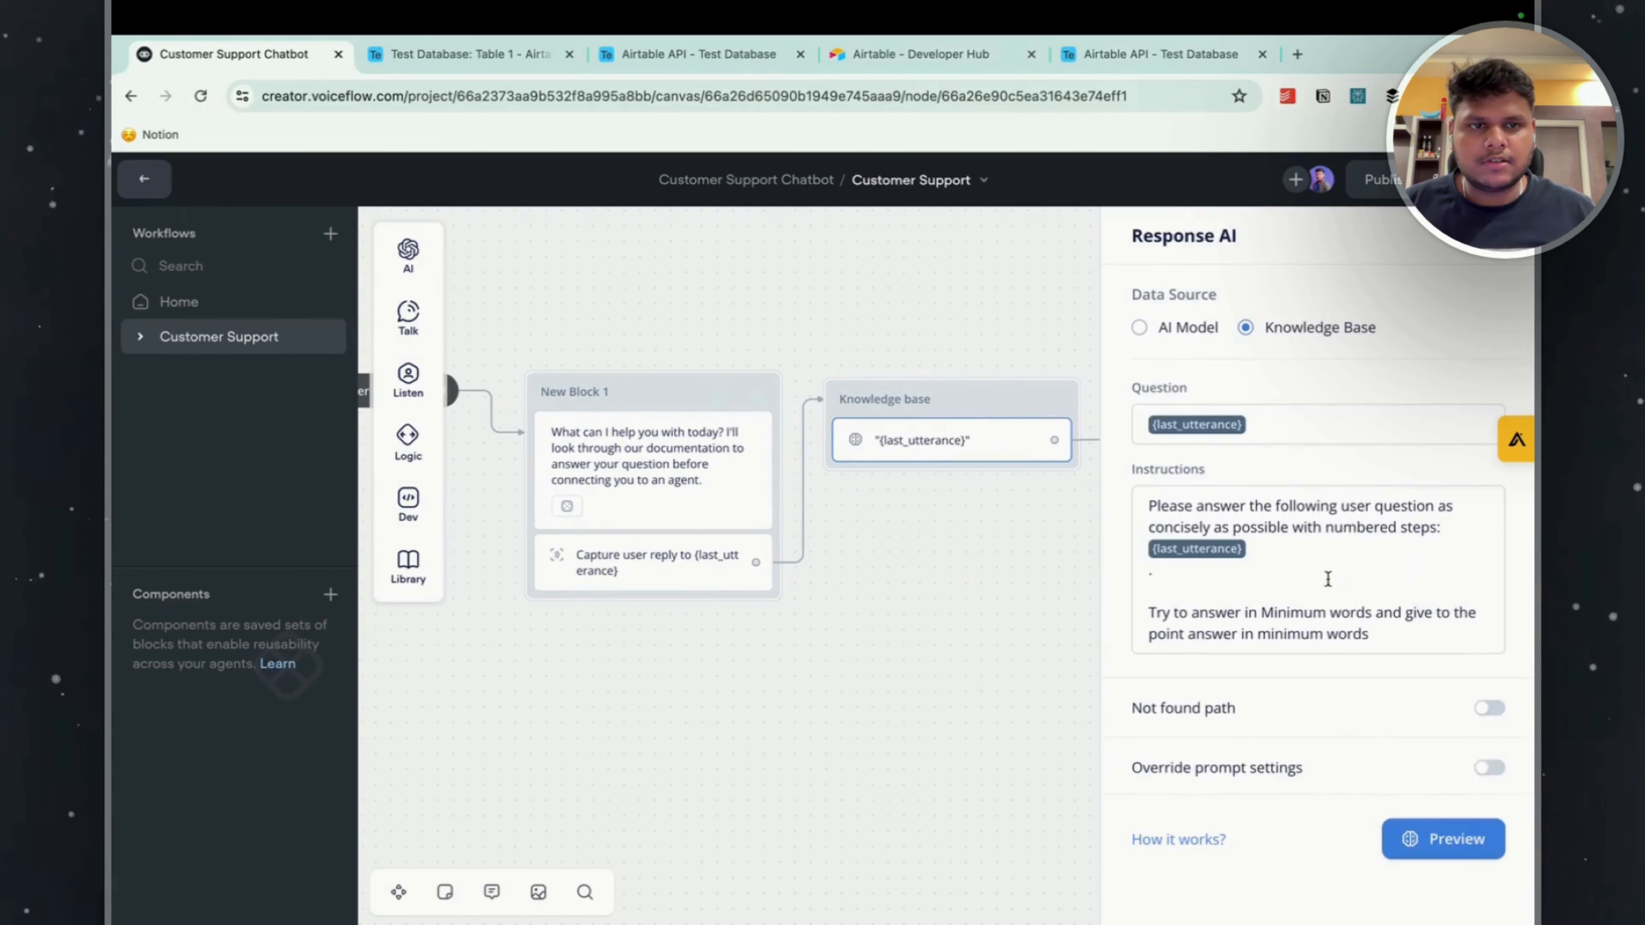
pyautogui.click(1217, 779)
pyautogui.scroll(-4, 1263, 680)
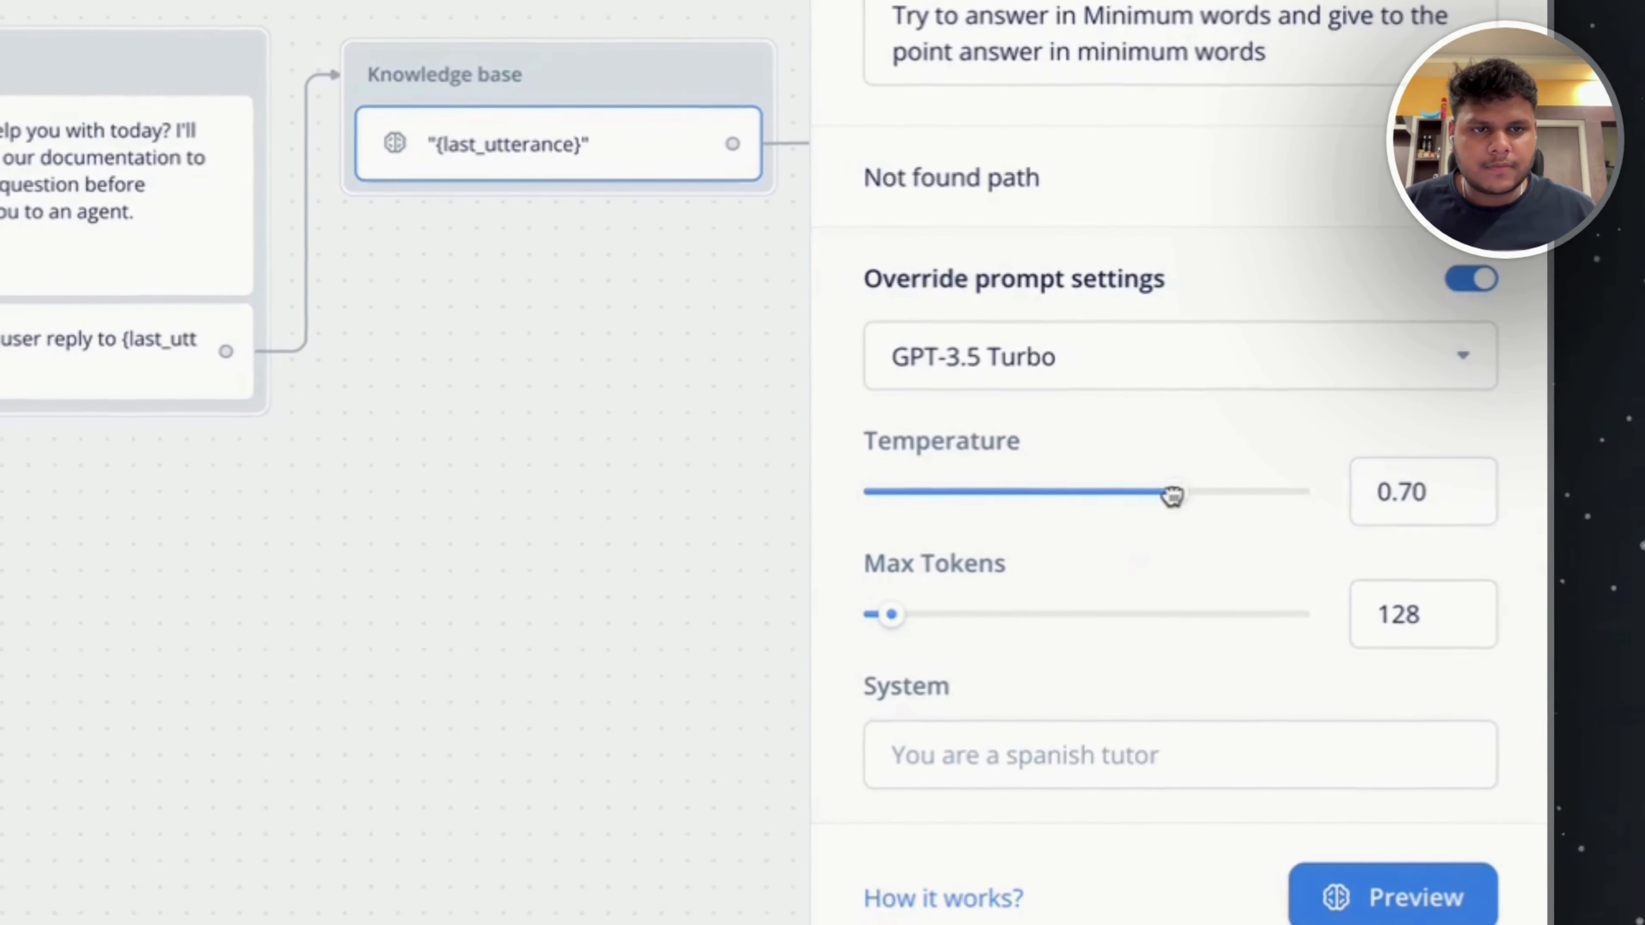
# Set the Response AI step's temperature to 0.10 and its maximum tokens to 120.
pyautogui.moveTo(1314, 645); pyautogui.dragTo(1193, 648)
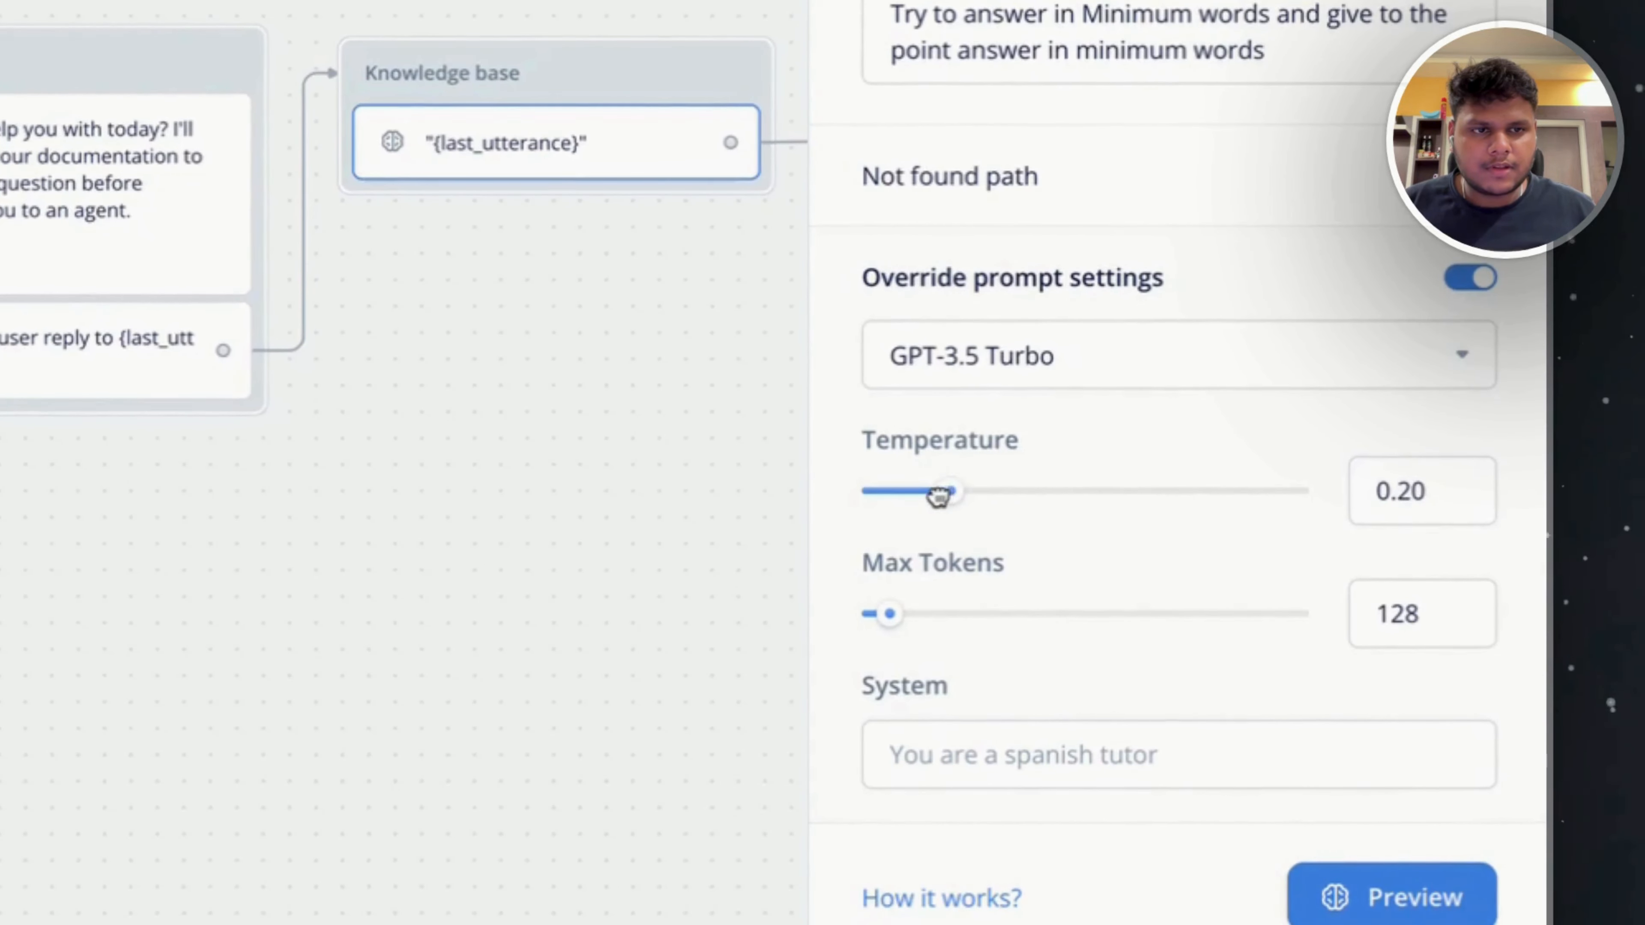
pyautogui.moveTo(918, 494); pyautogui.dragTo(908, 494)
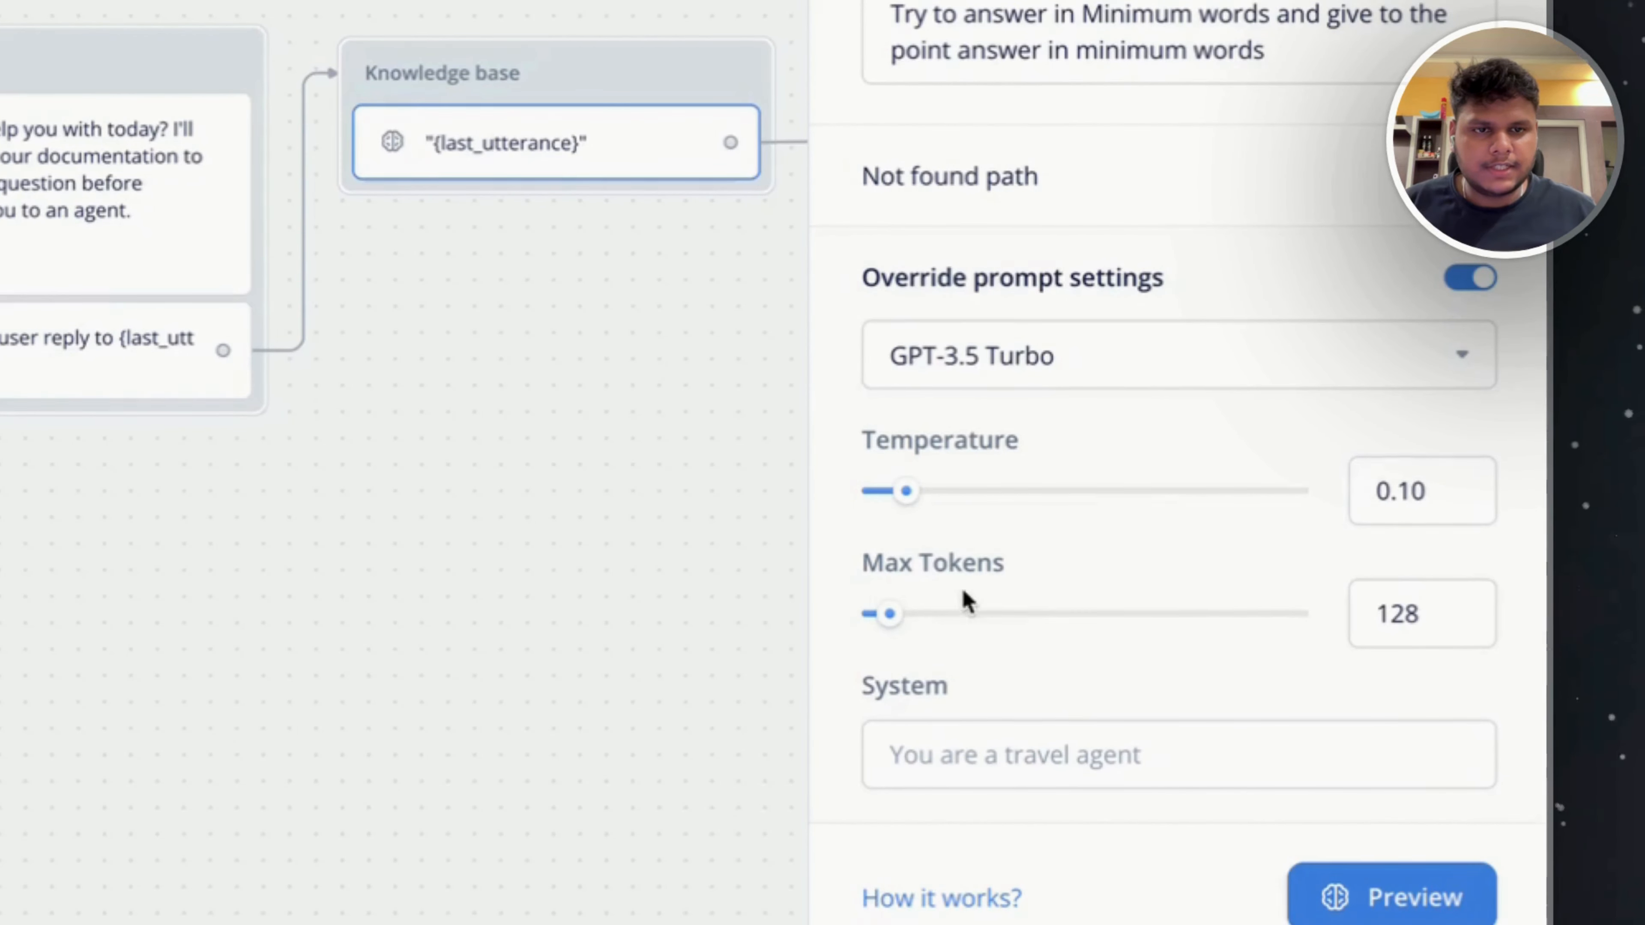
pyautogui.click(1433, 616)
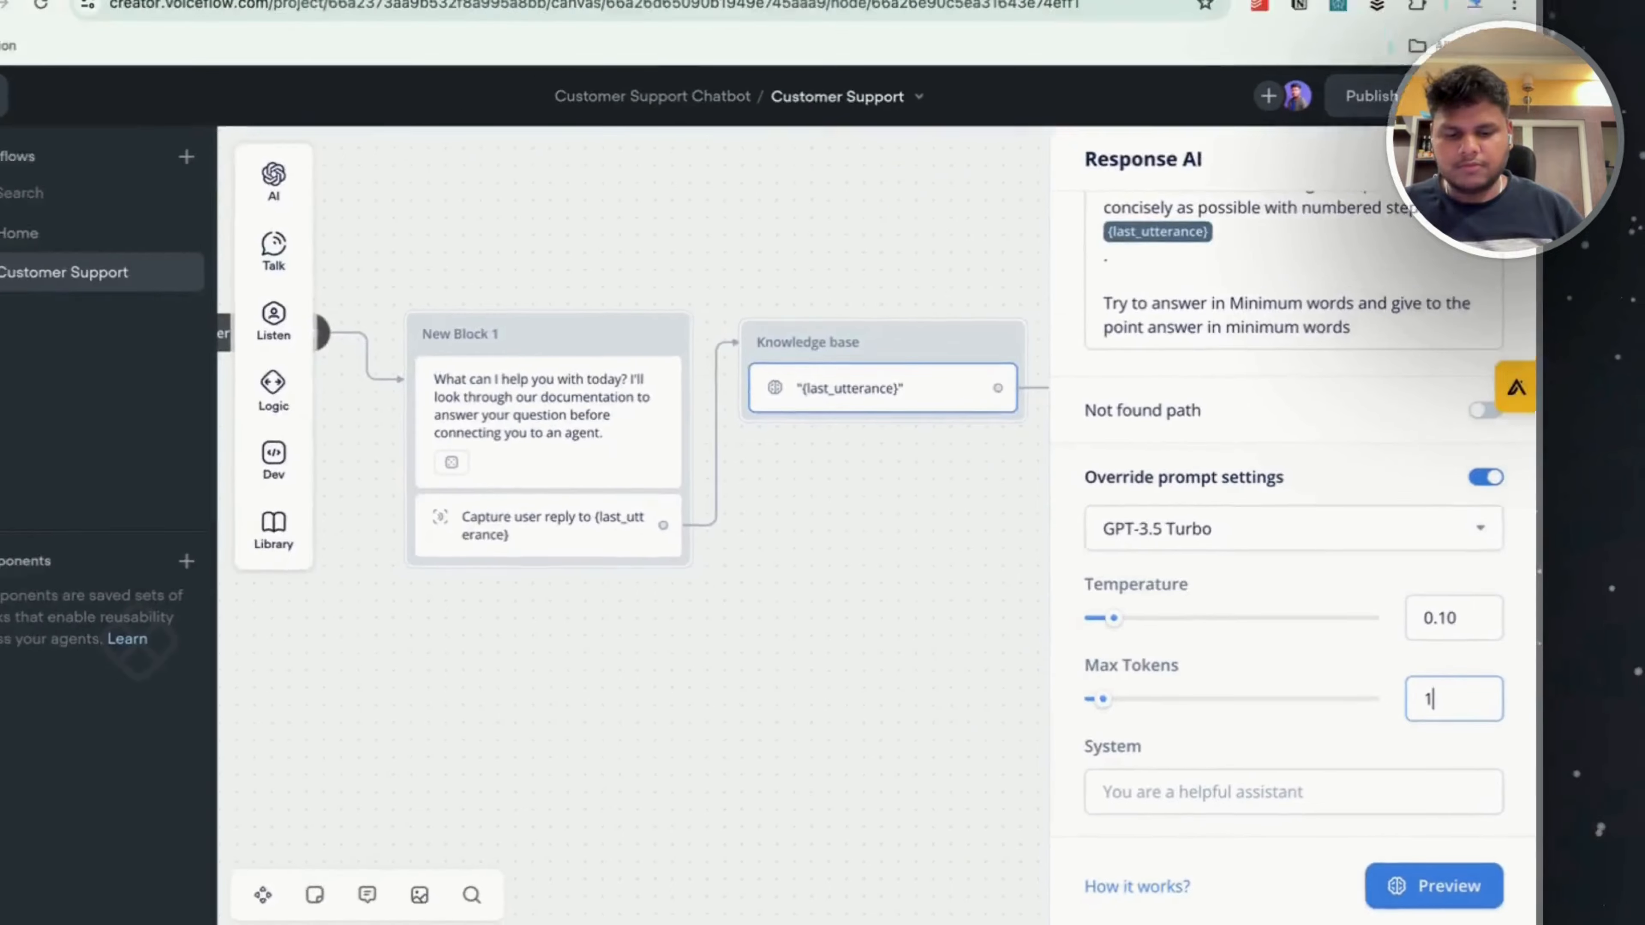
pyautogui.write('20')
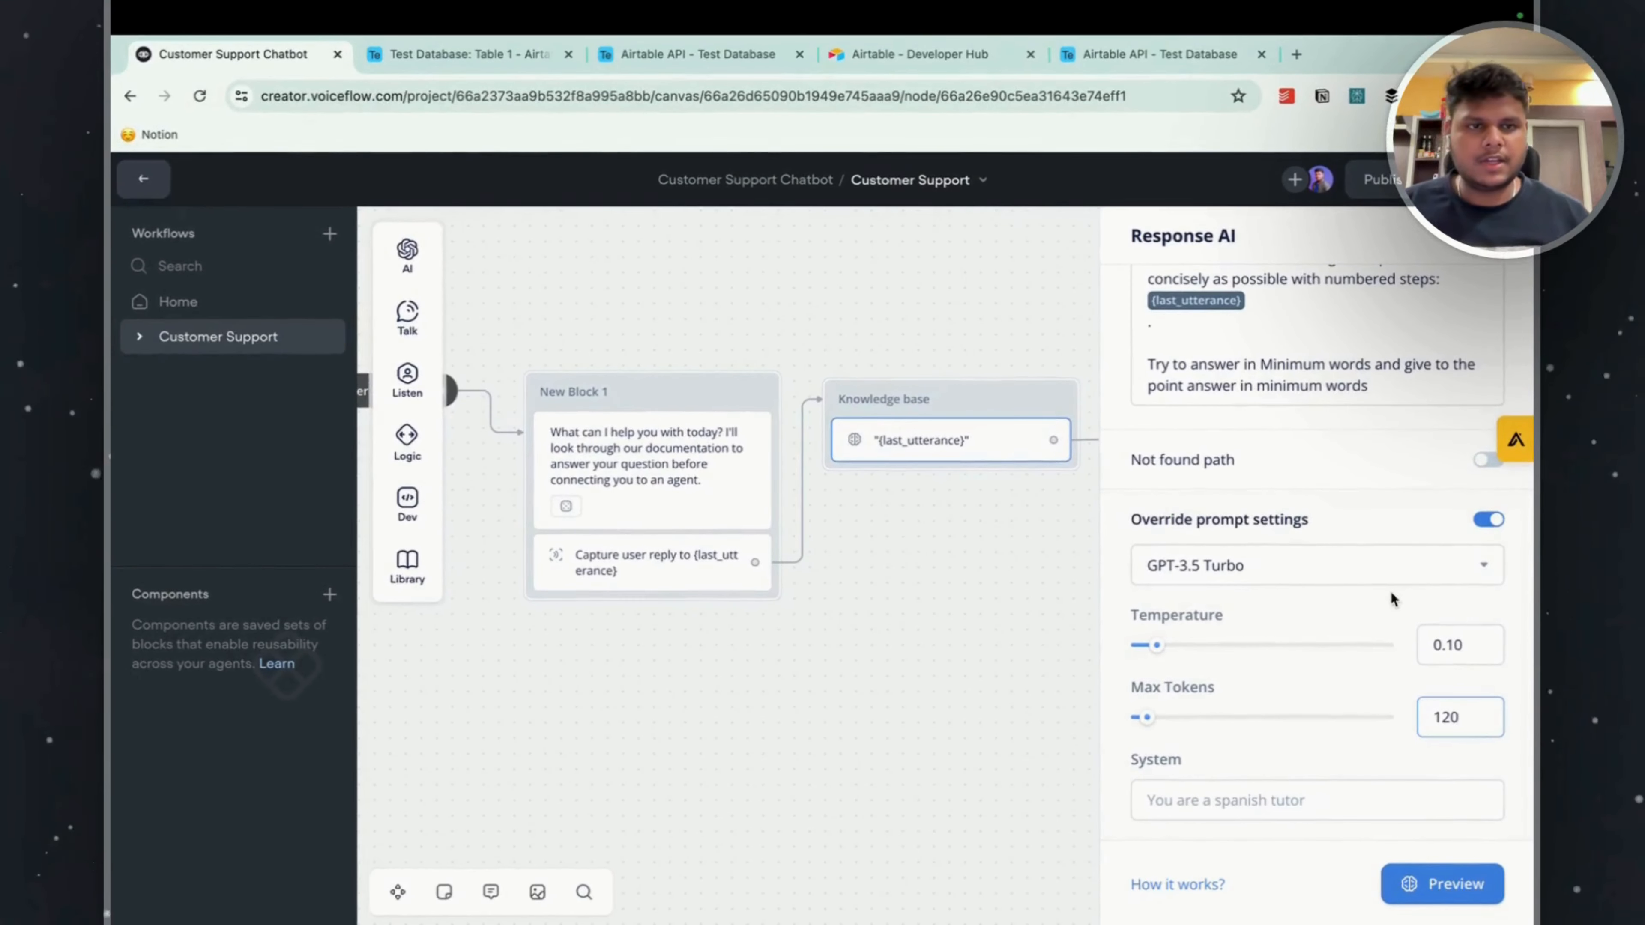
# Start a new test run of the agent and choose the Customer Support option.
pyautogui.click(1435, 885)
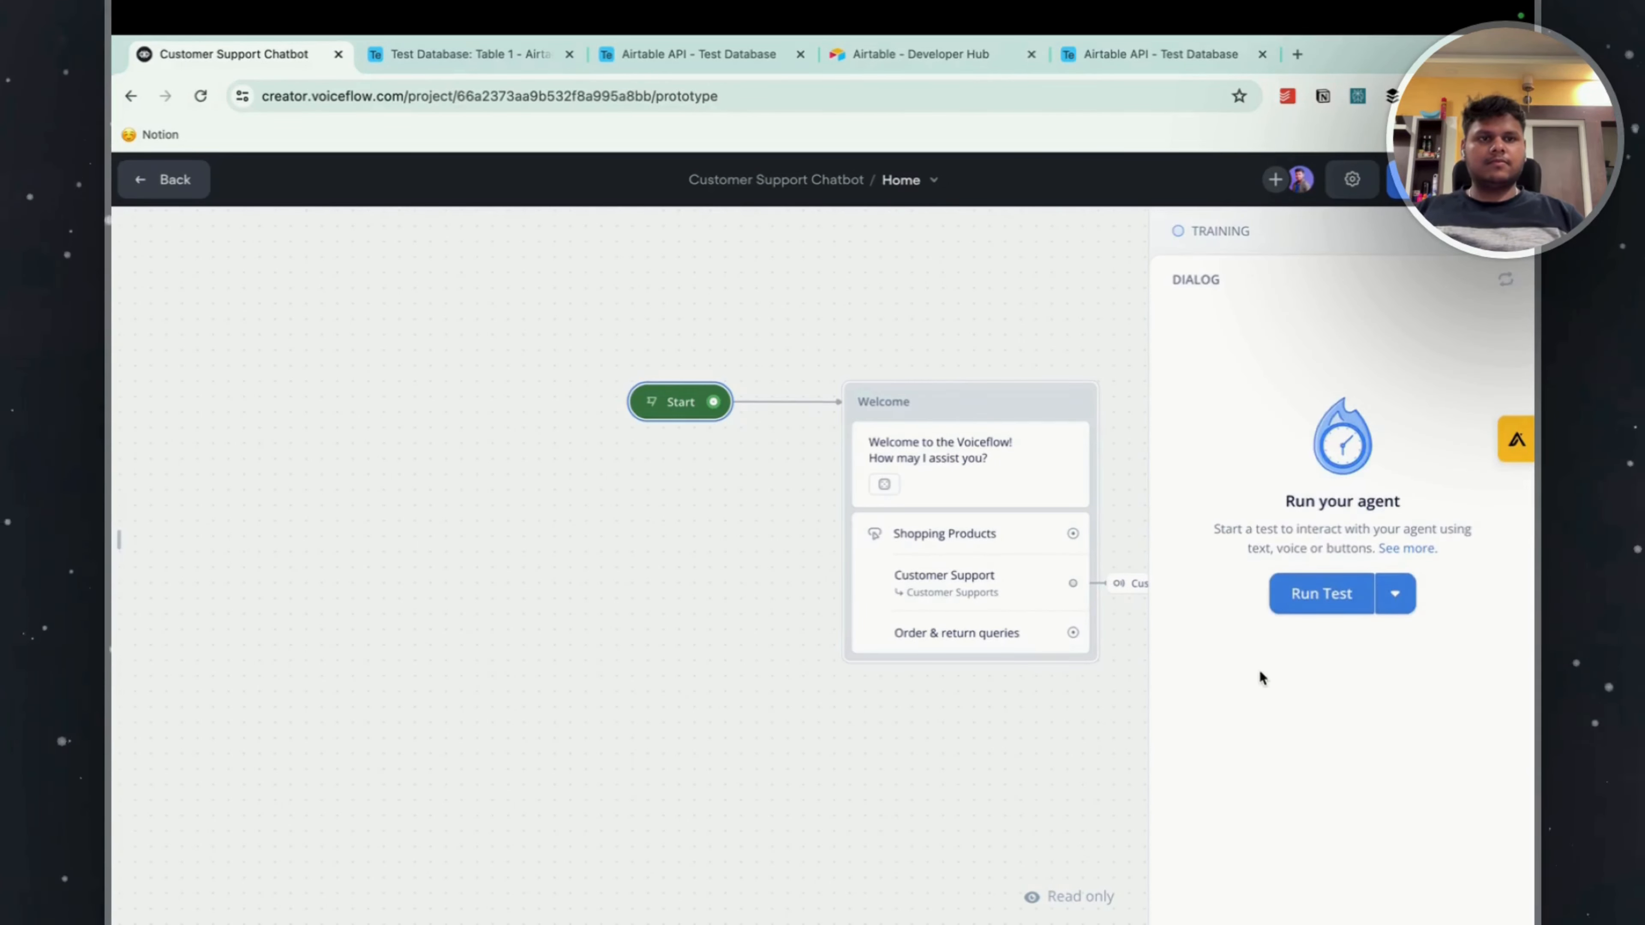
pyautogui.click(1297, 604)
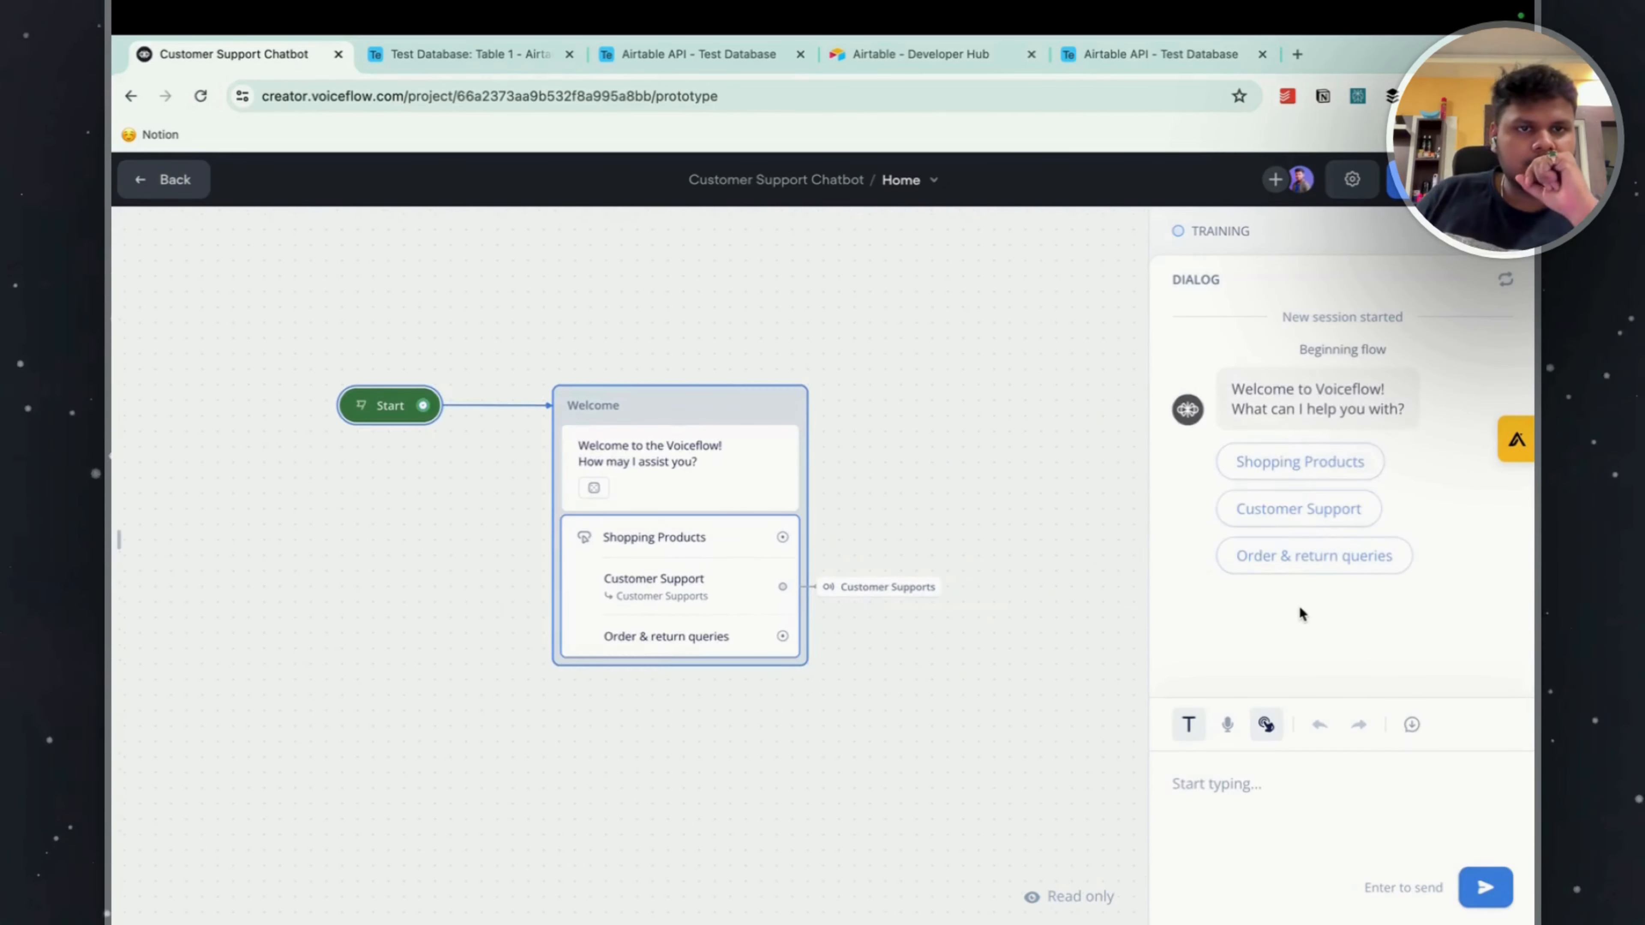
pyautogui.click(1303, 522)
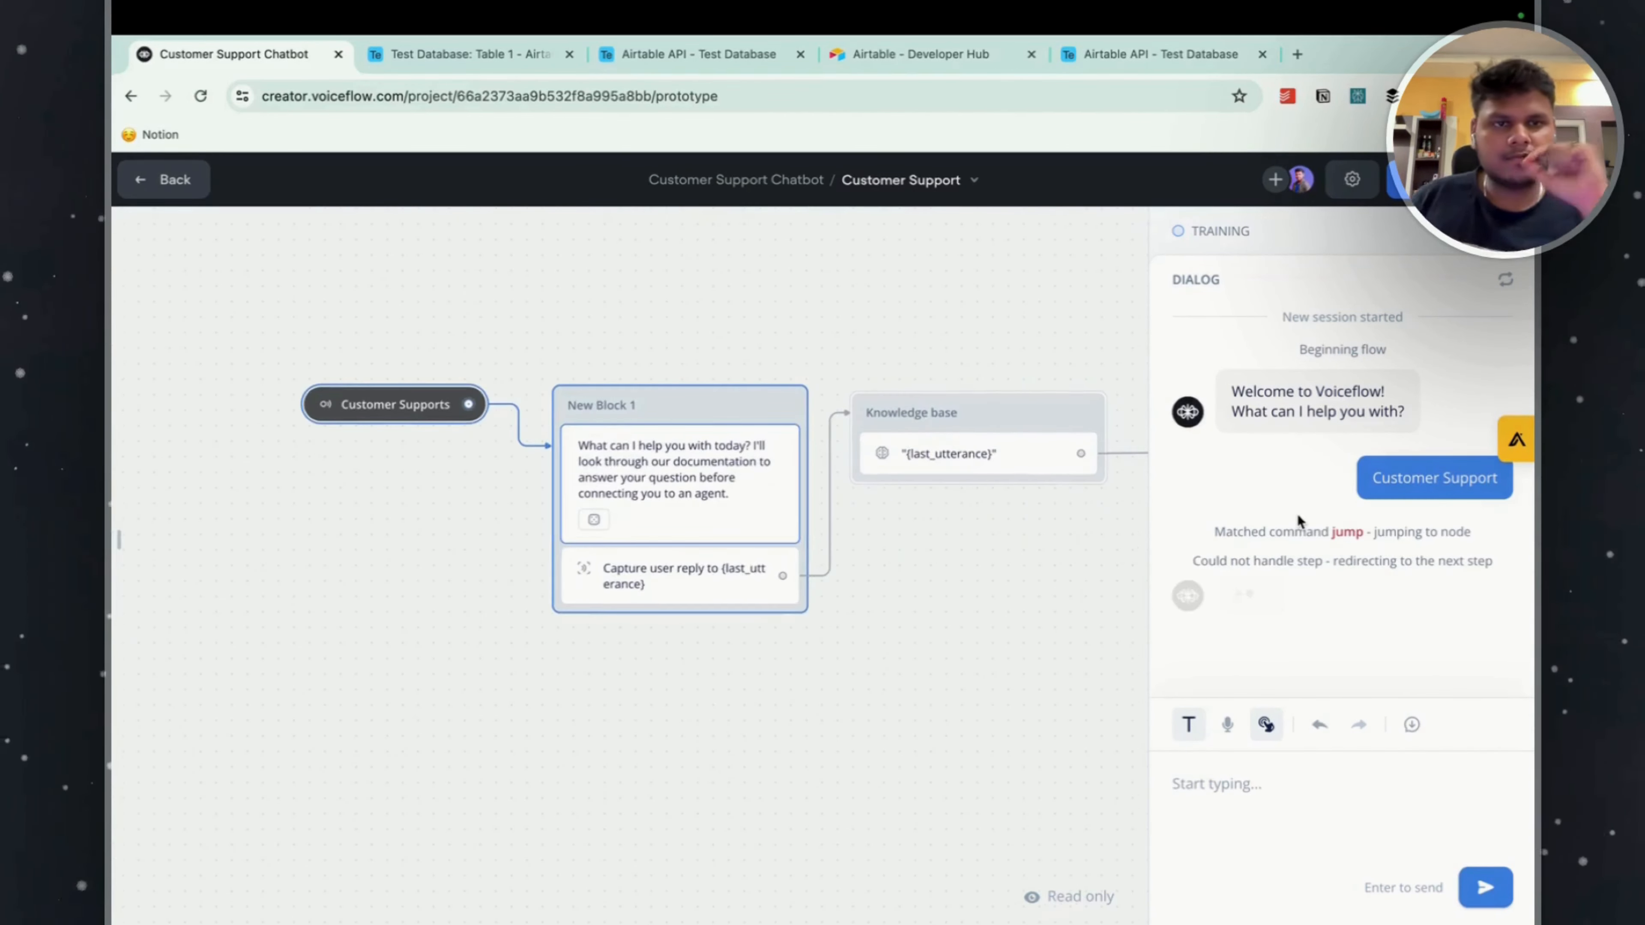
# Ask the agent "what is the delivery policy of your company?" and review the complete answer.
pyautogui.click(1243, 786)
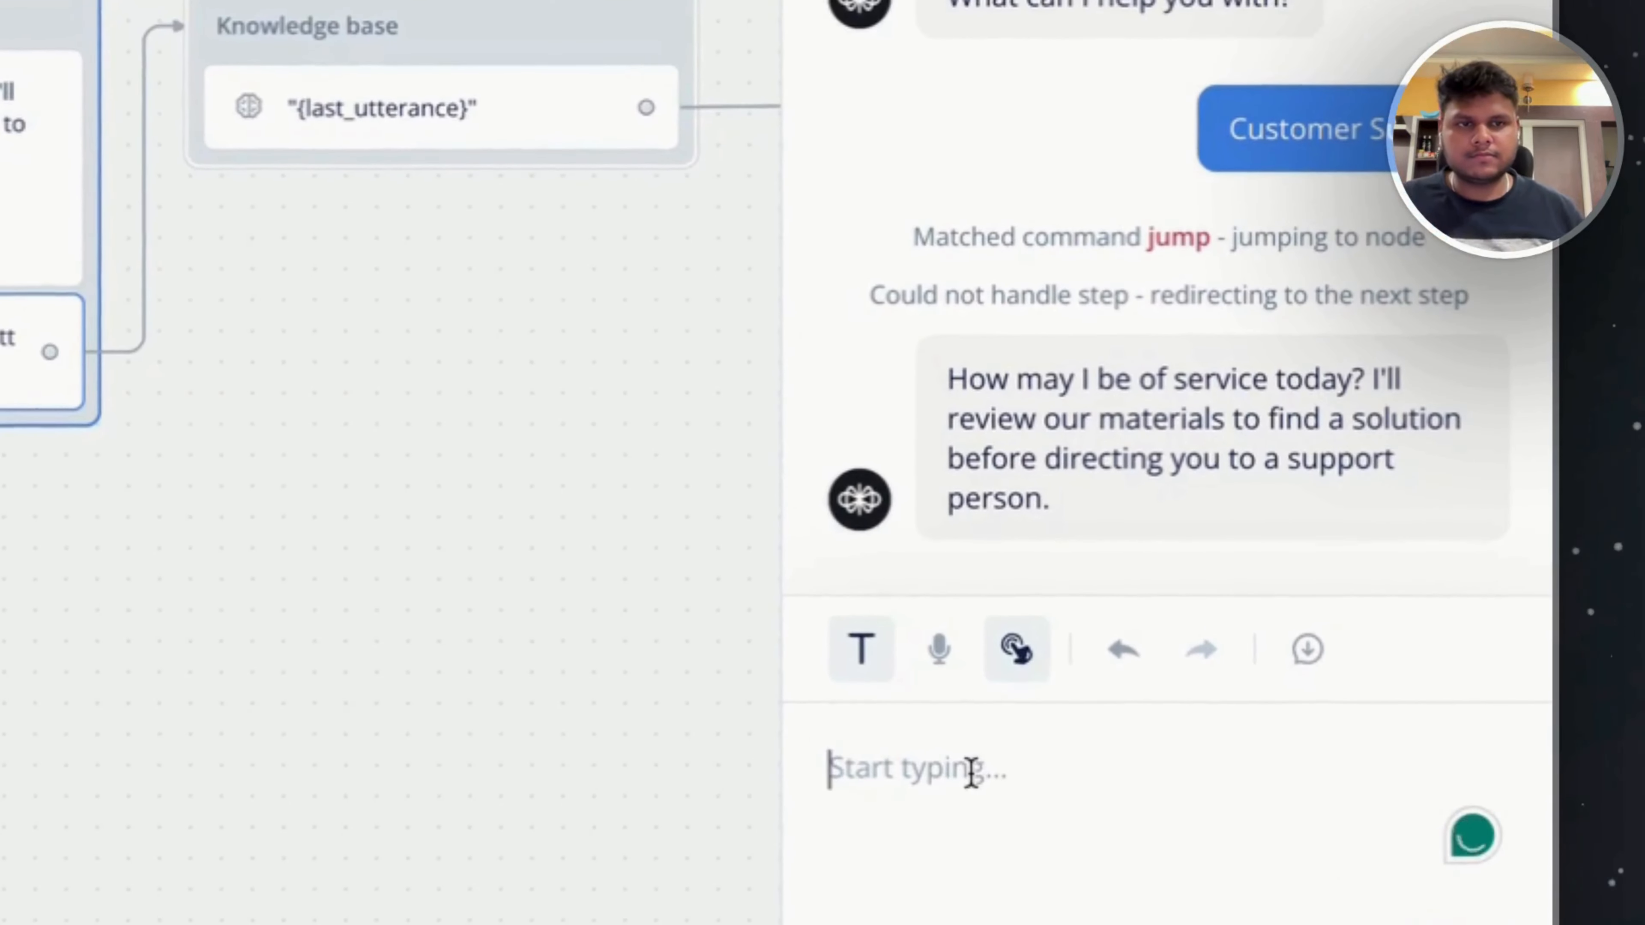
pyautogui.write('what is the delivery policy of your company')
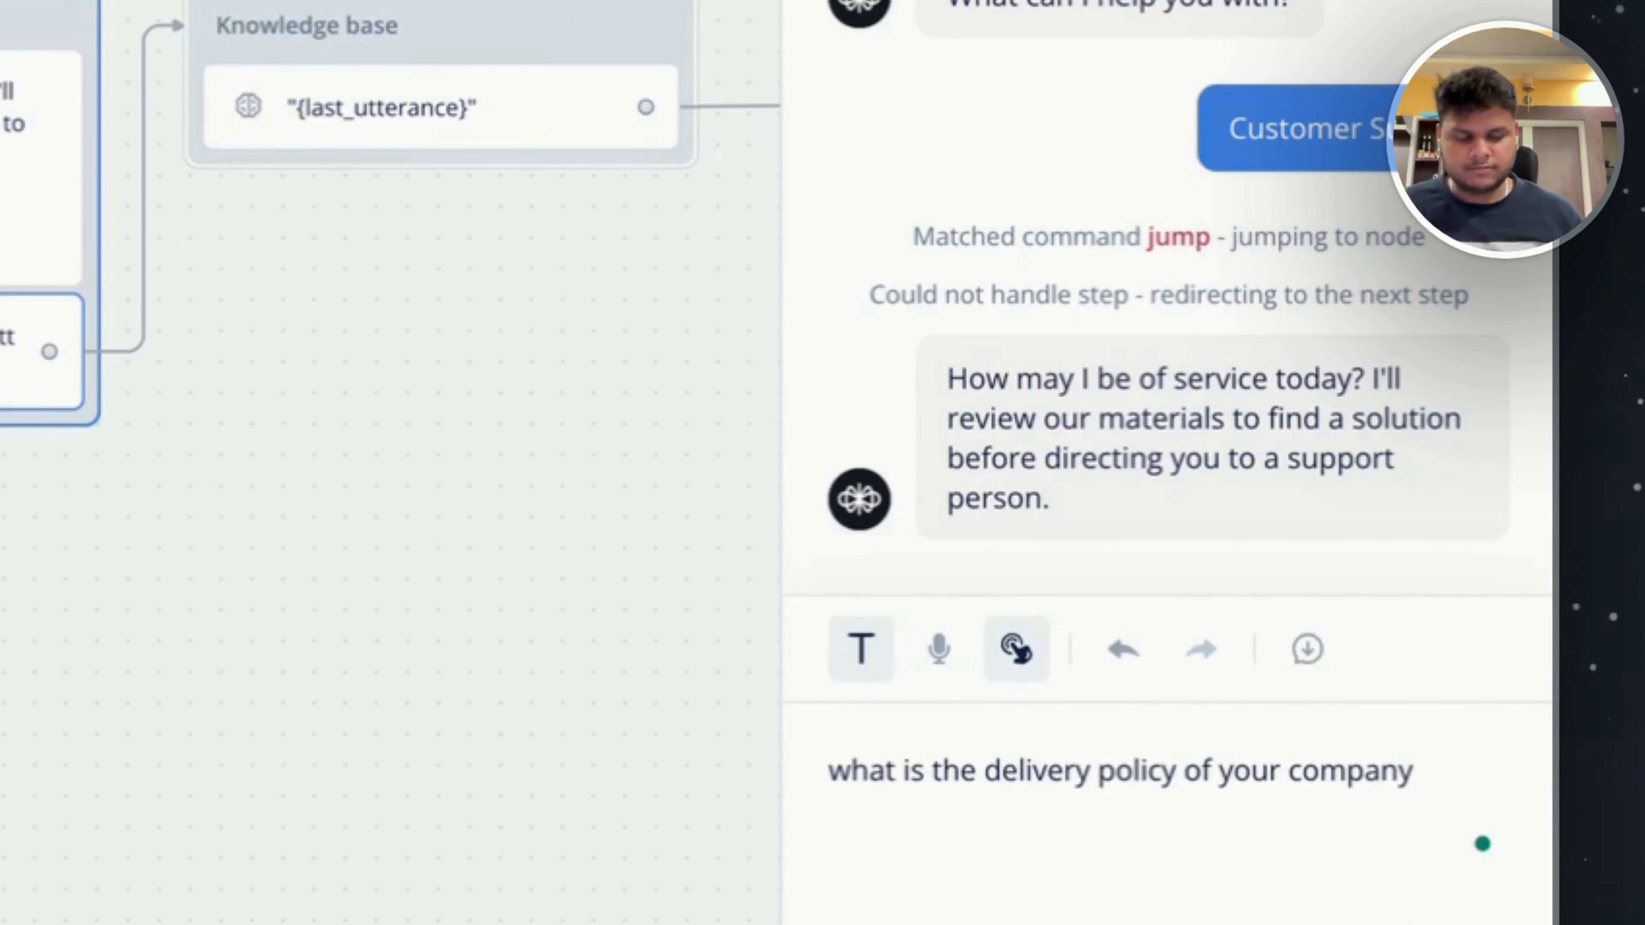
pyautogui.press('Return')
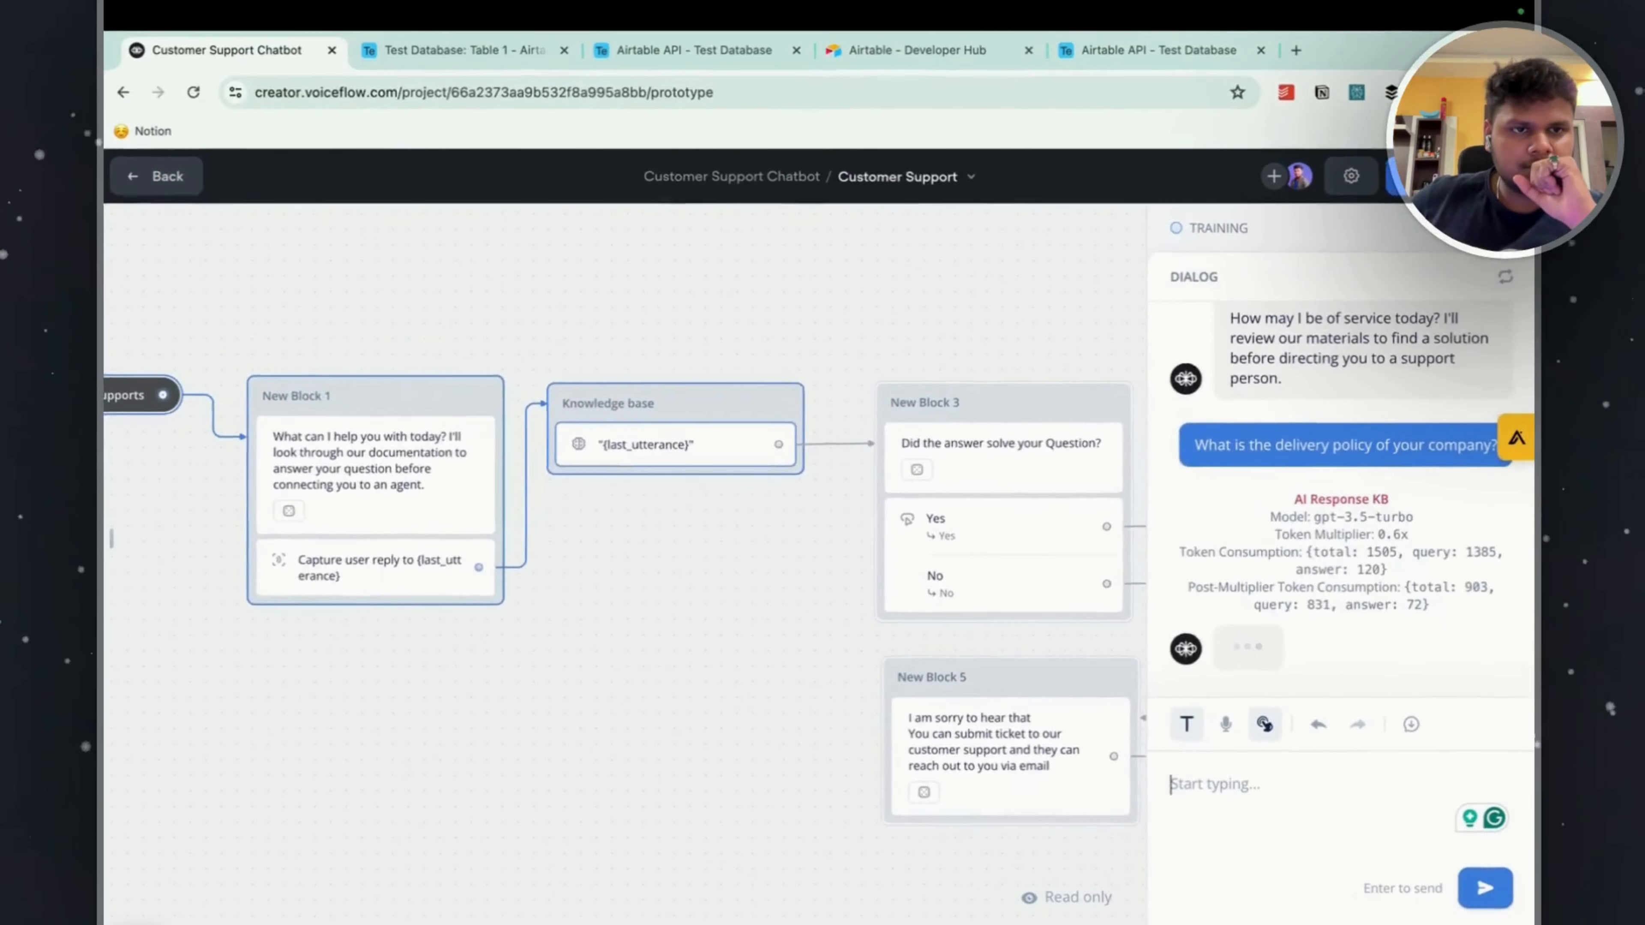
pyautogui.scroll(5, 1378, 518)
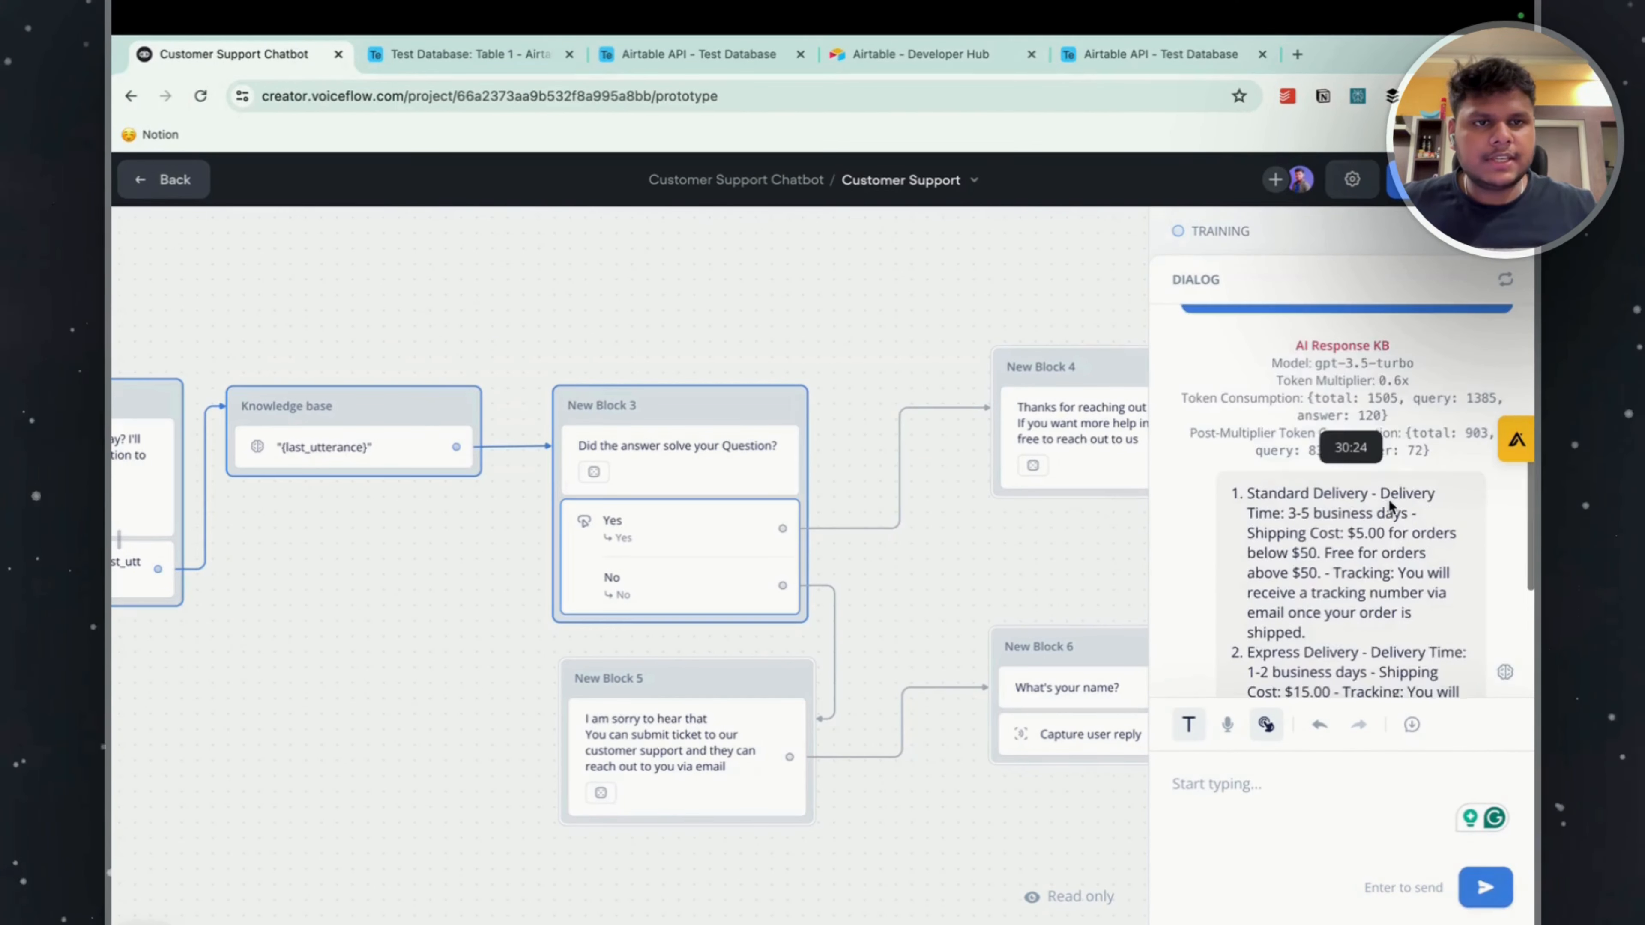
pyautogui.scroll(-6, 1378, 518)
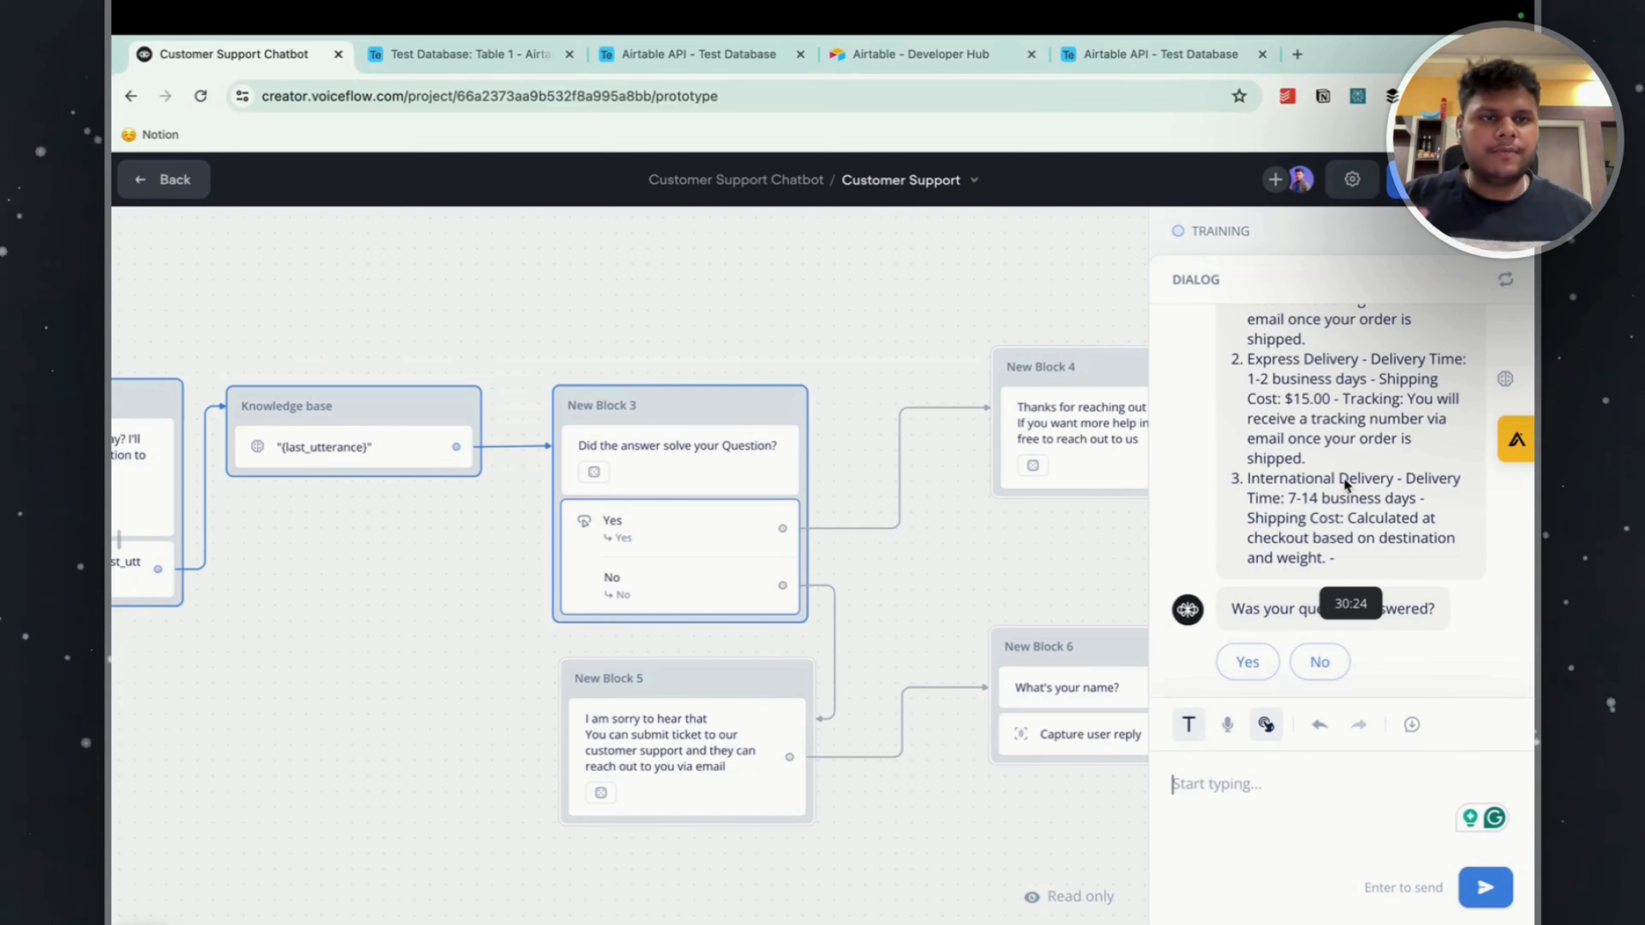
pyautogui.scroll(5, 1345, 479)
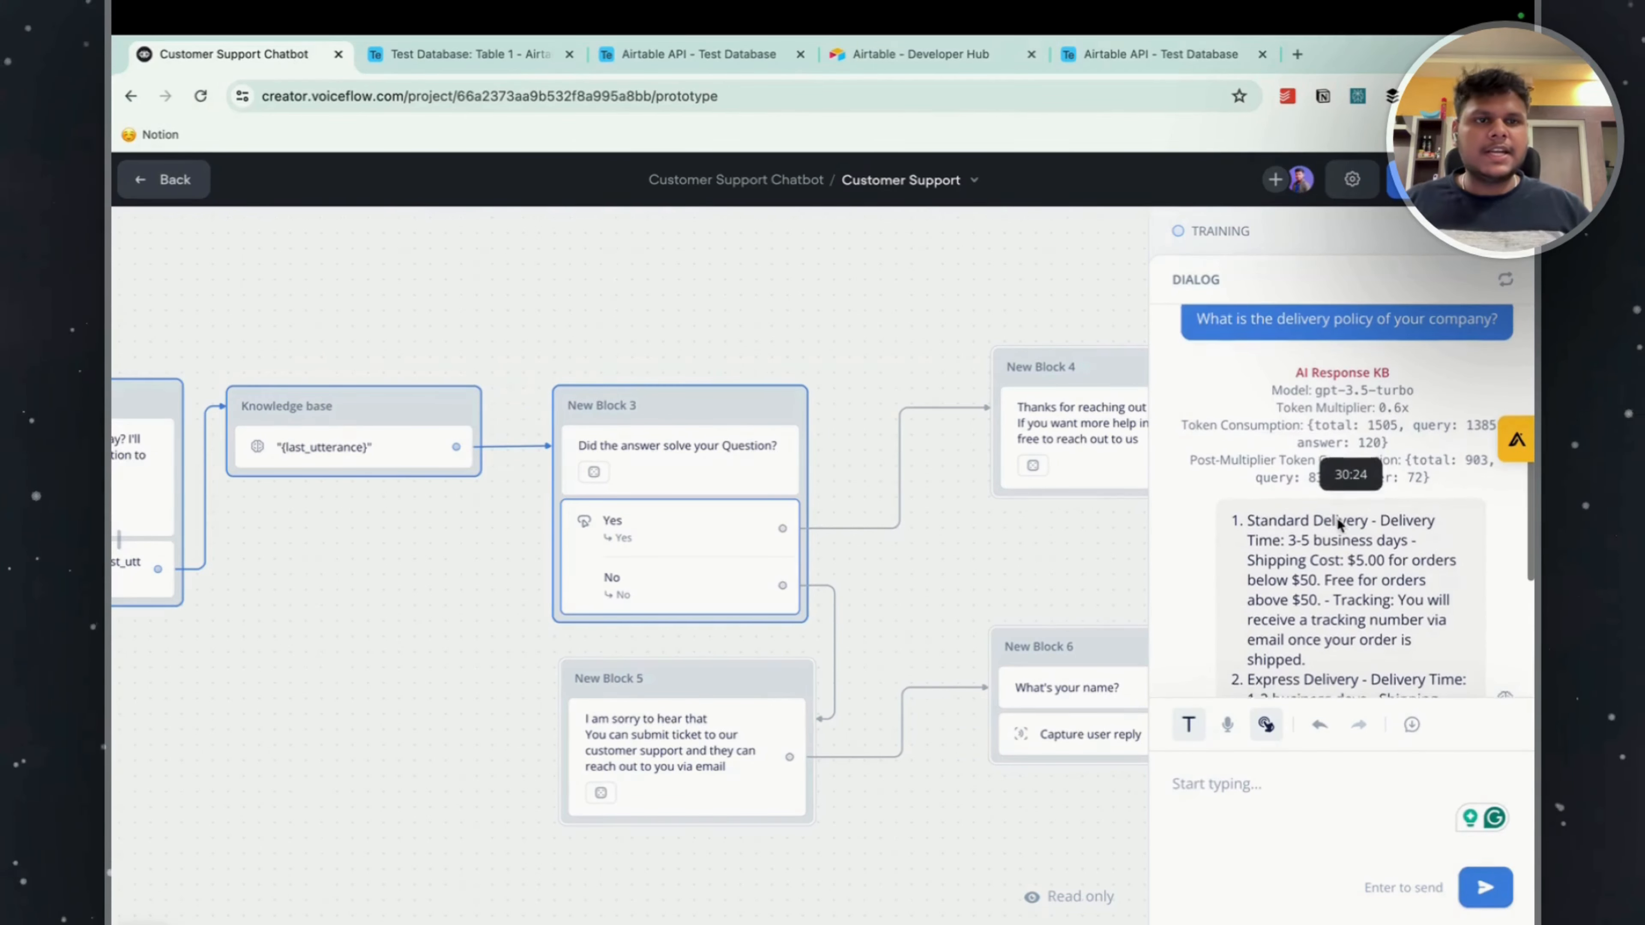
# Review the rest of the delivery policy answer and exit the test run to the Customer Support workflow canvas.
pyautogui.scroll(-5, 1340, 526)
pyautogui.press('Escape')
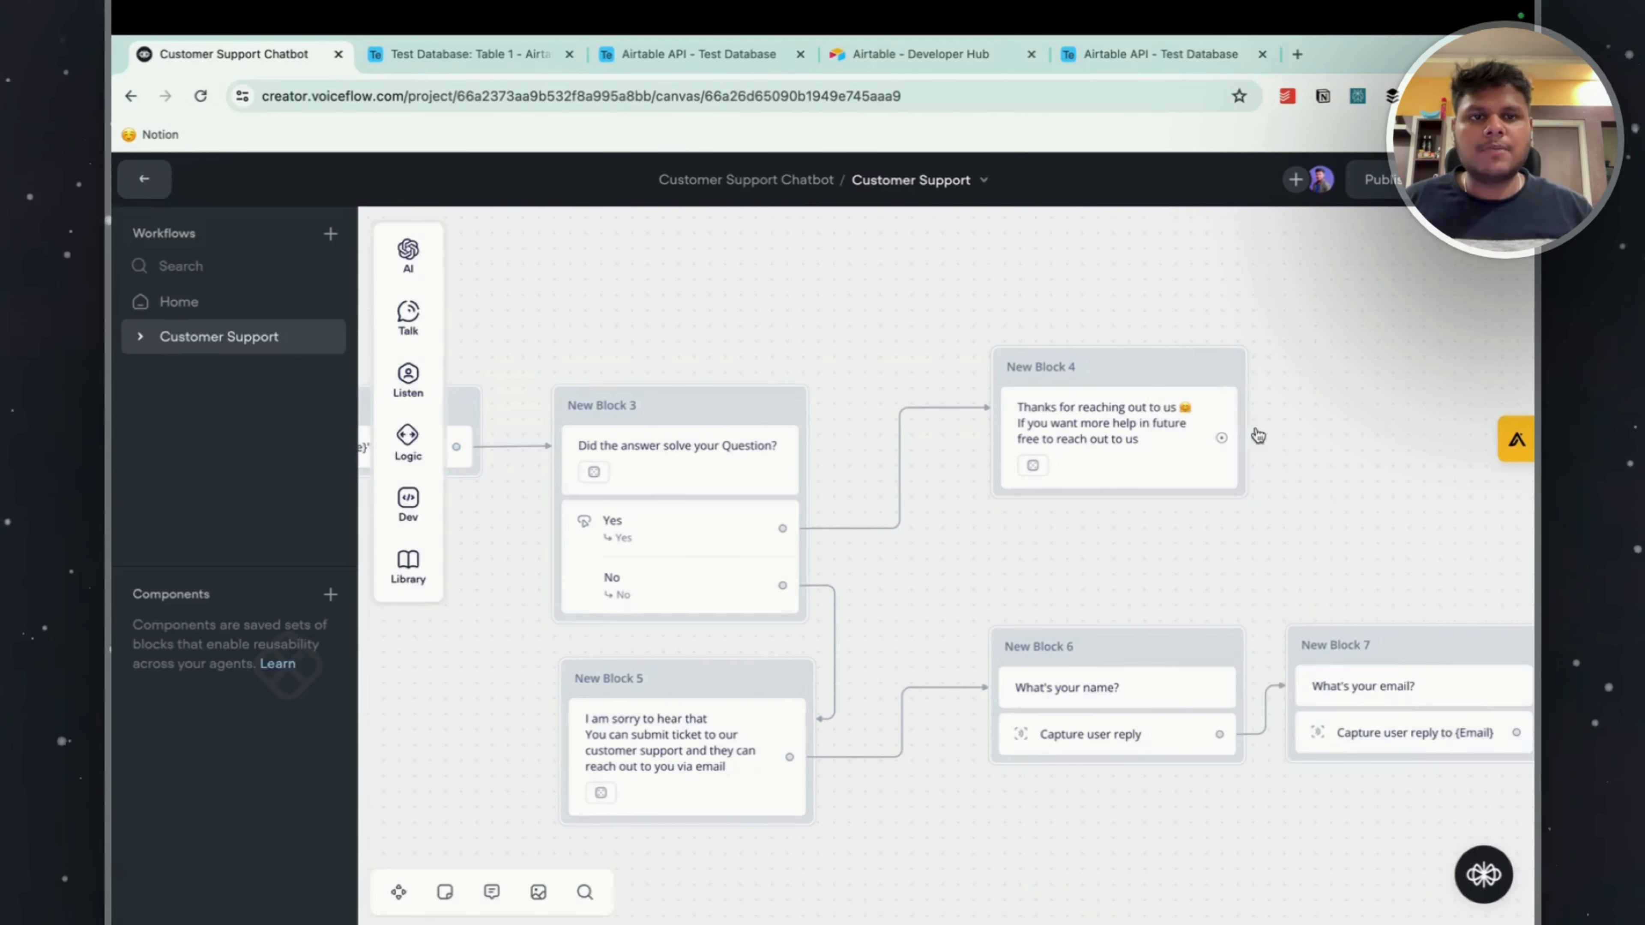
pyautogui.scroll(-3, 1259, 453)
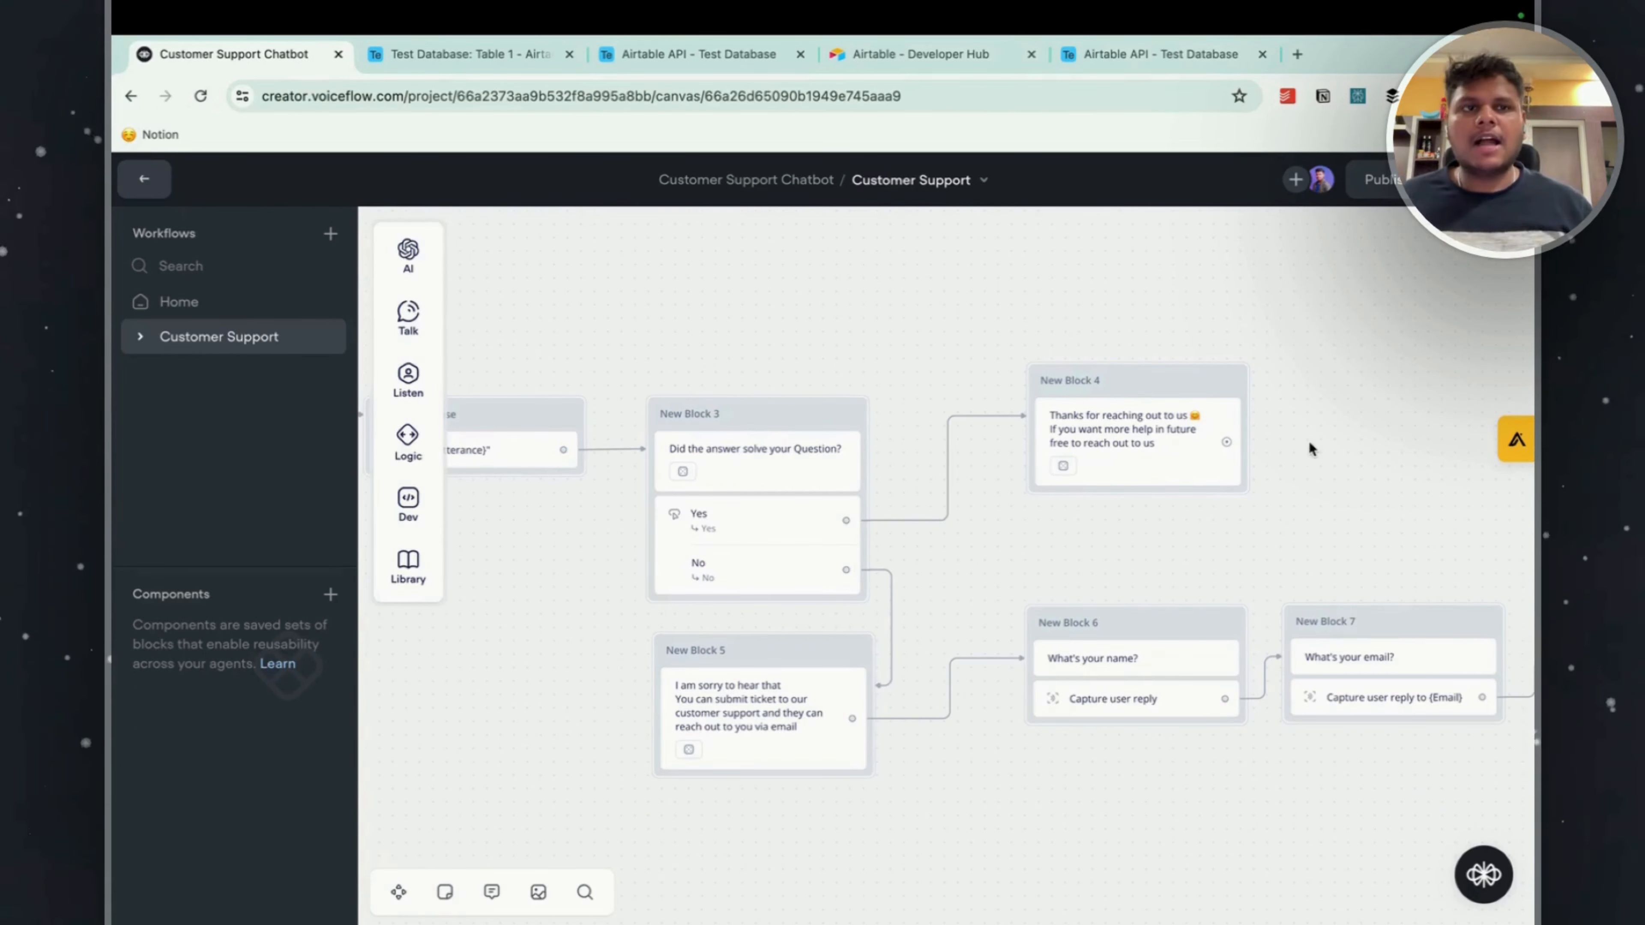
# Return to the workspace's agent dashboard and open the Home workflow of the Shishu Support Chatbot for editing.
pyautogui.click(144, 178)
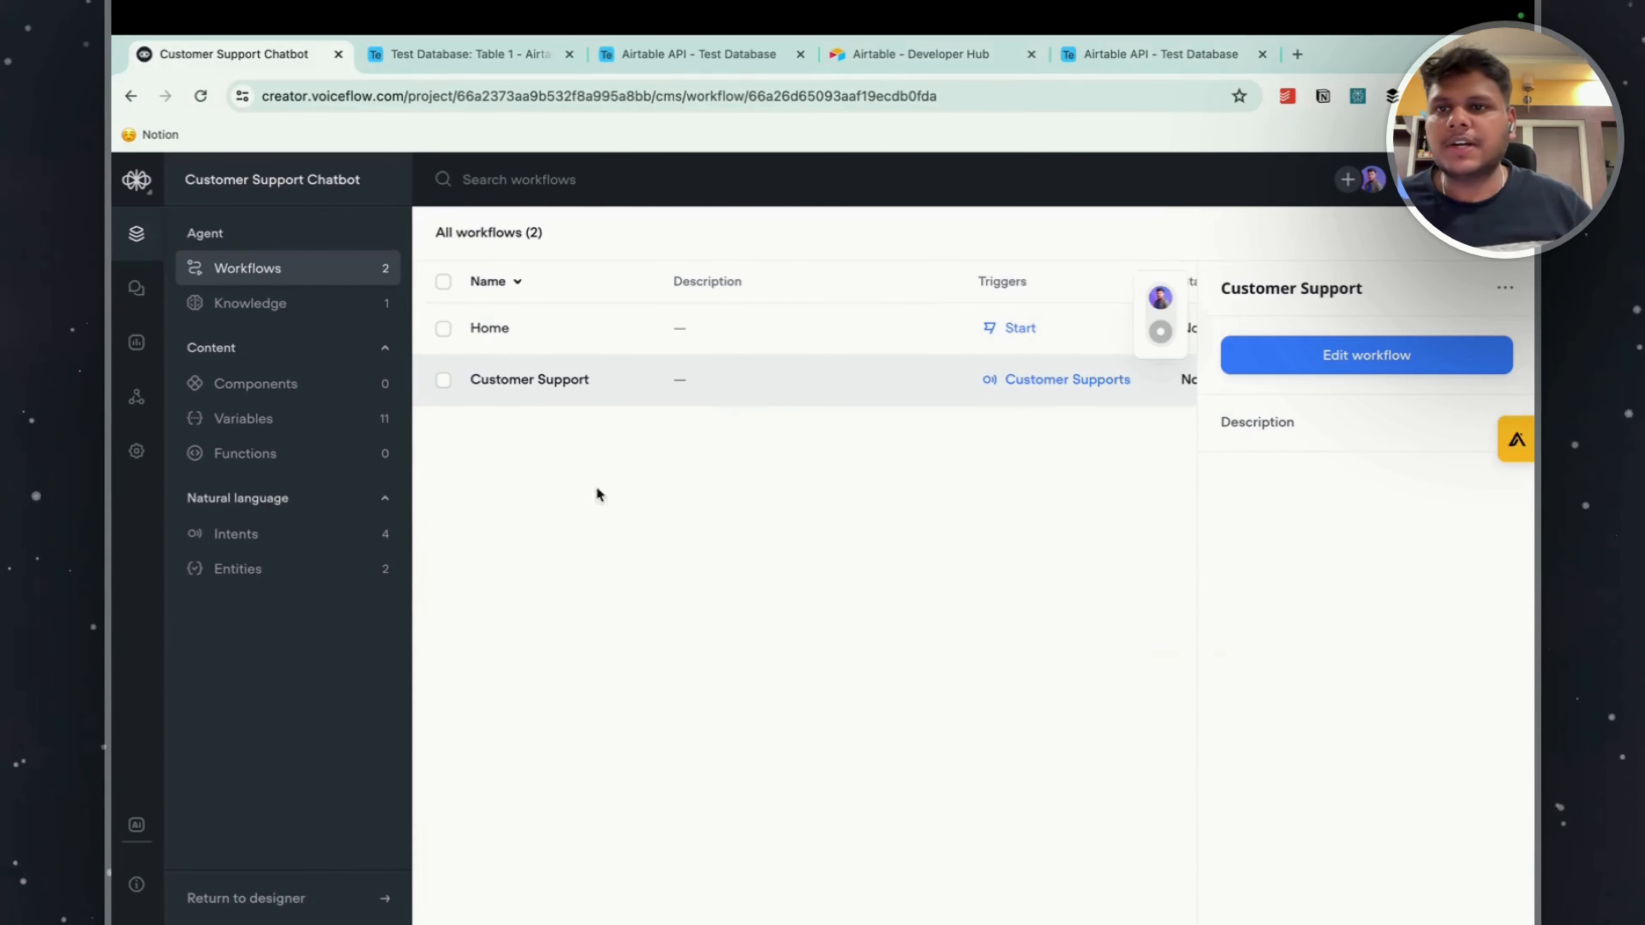
pyautogui.click(137, 180)
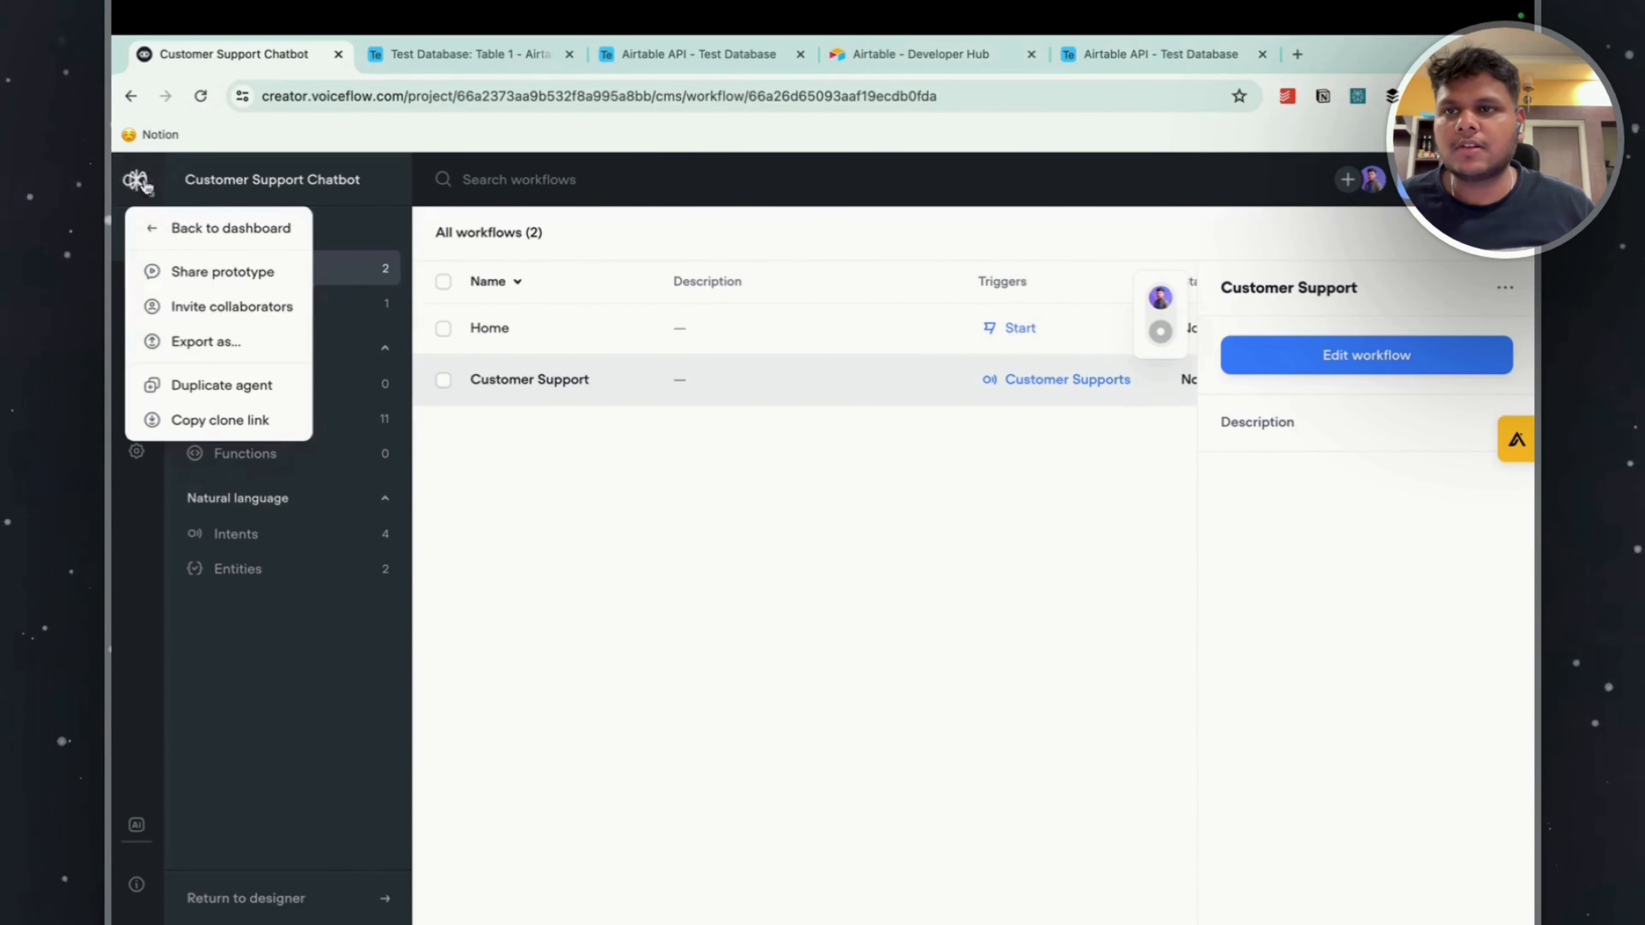
pyautogui.click(209, 222)
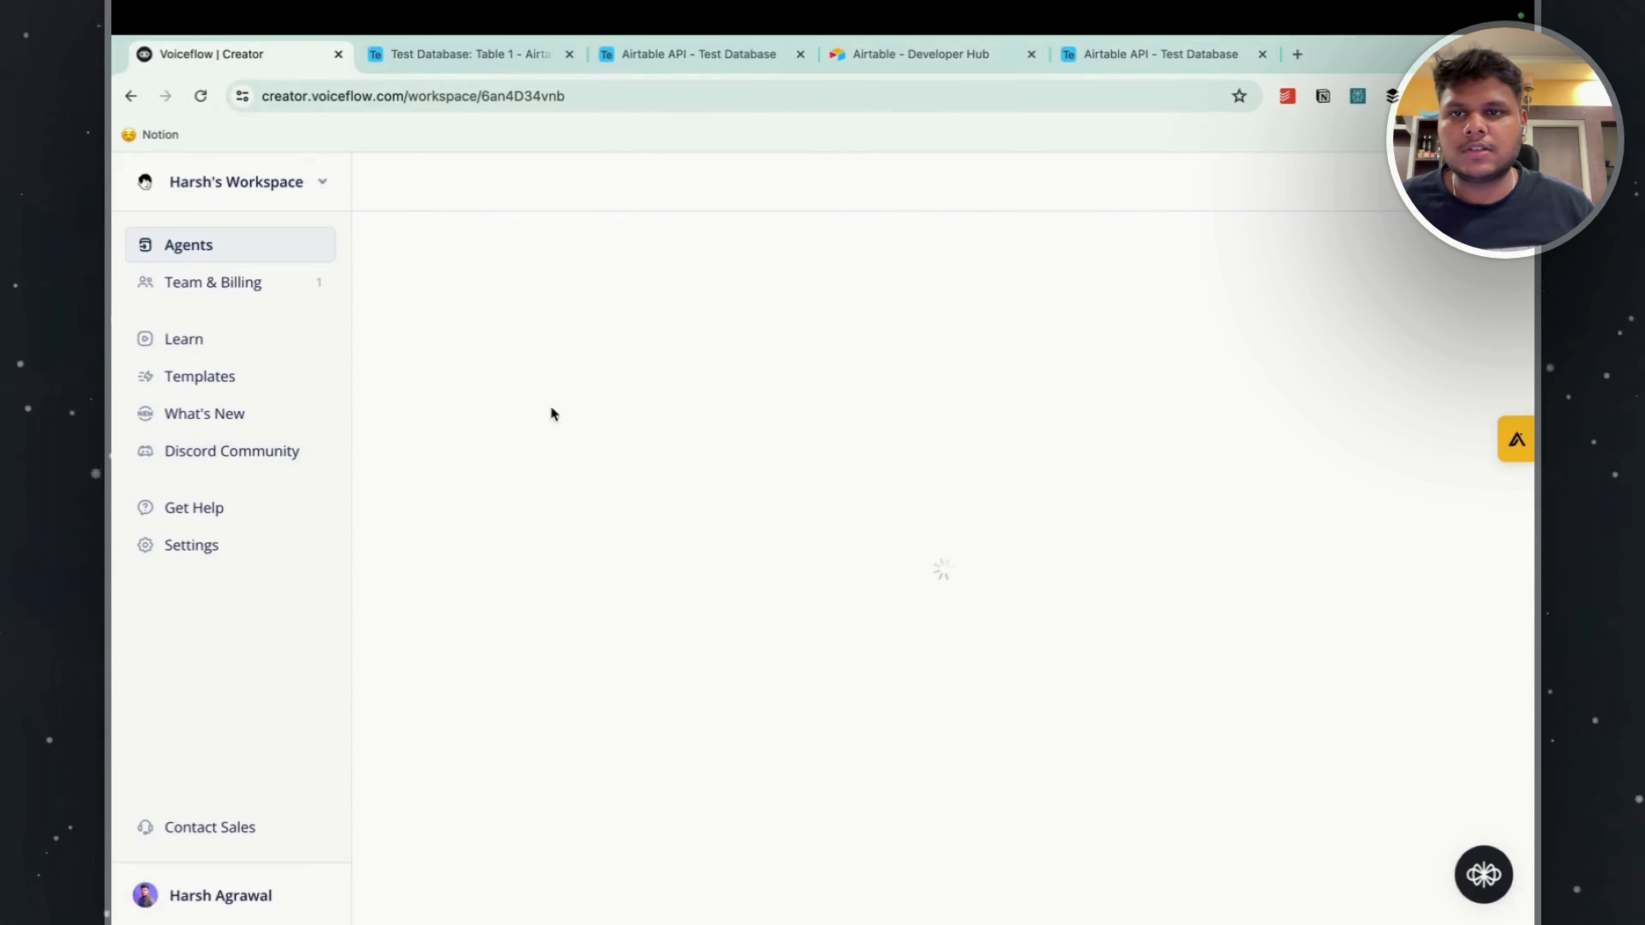
pyautogui.moveTo(508, 507)
pyautogui.click(868, 512)
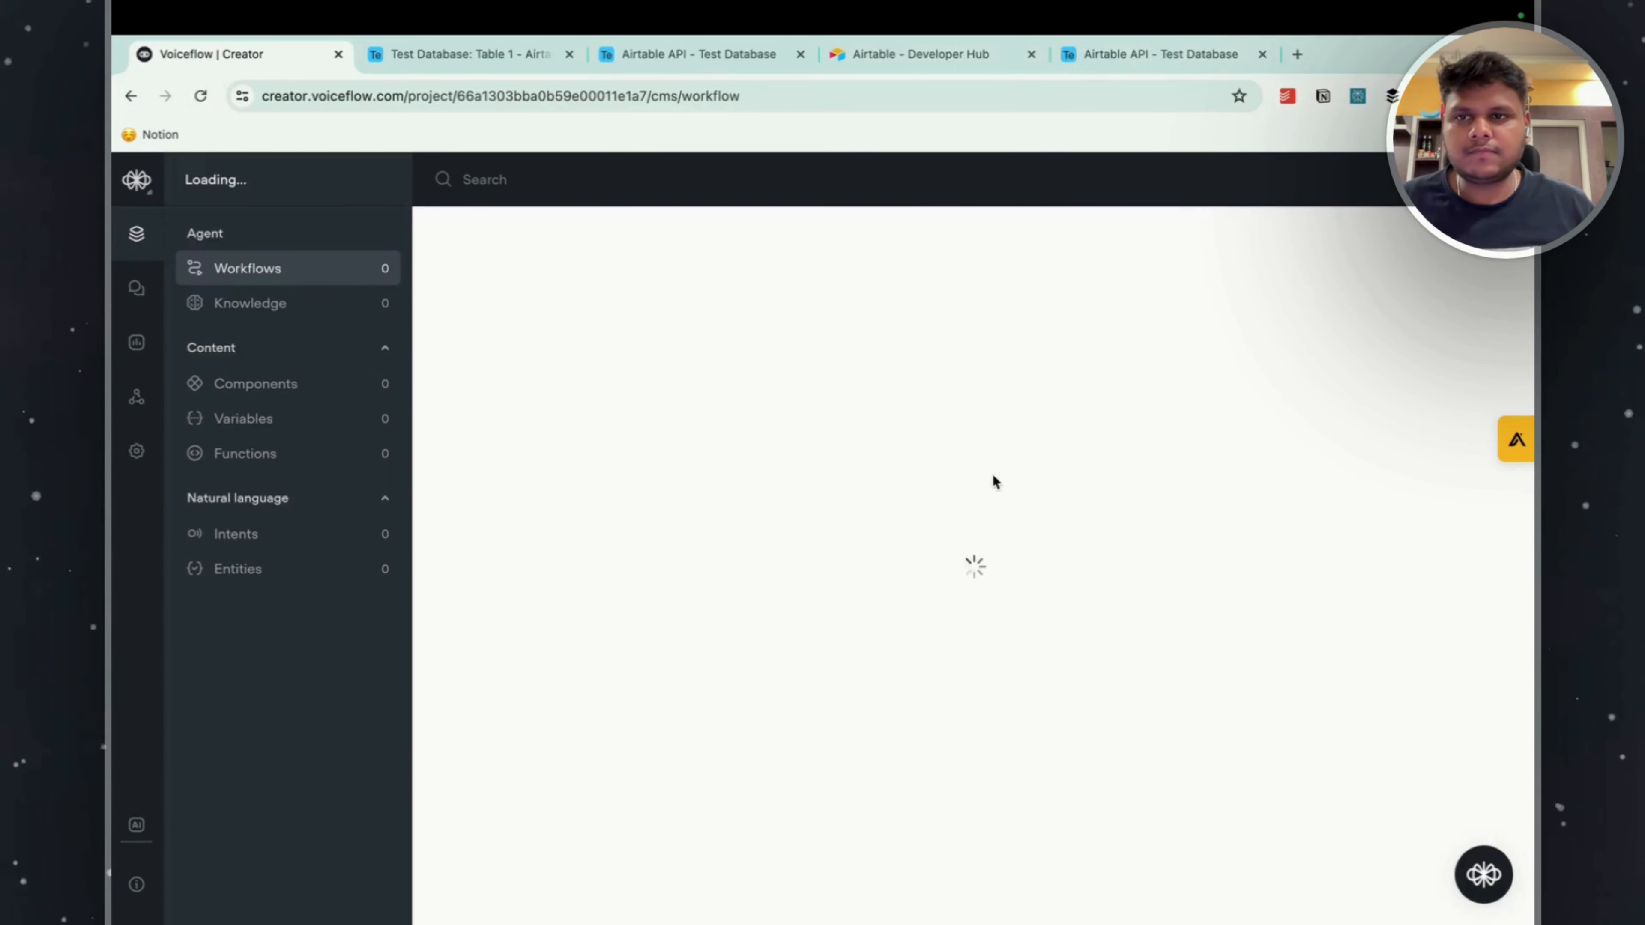
pyautogui.click(543, 331)
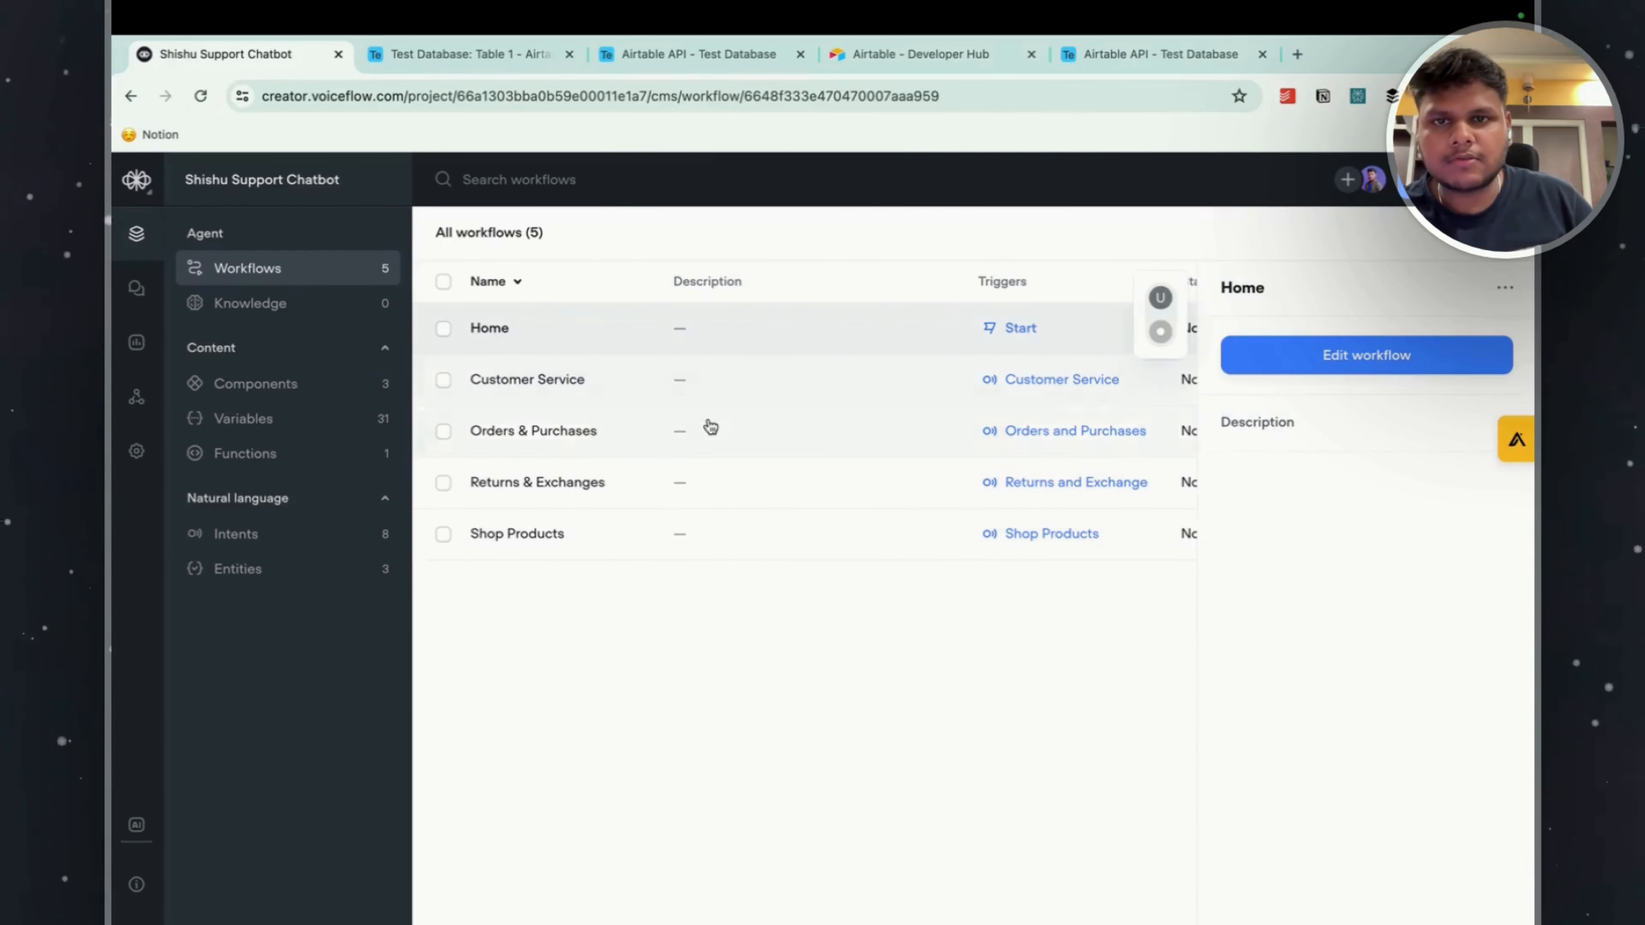
pyautogui.click(1450, 371)
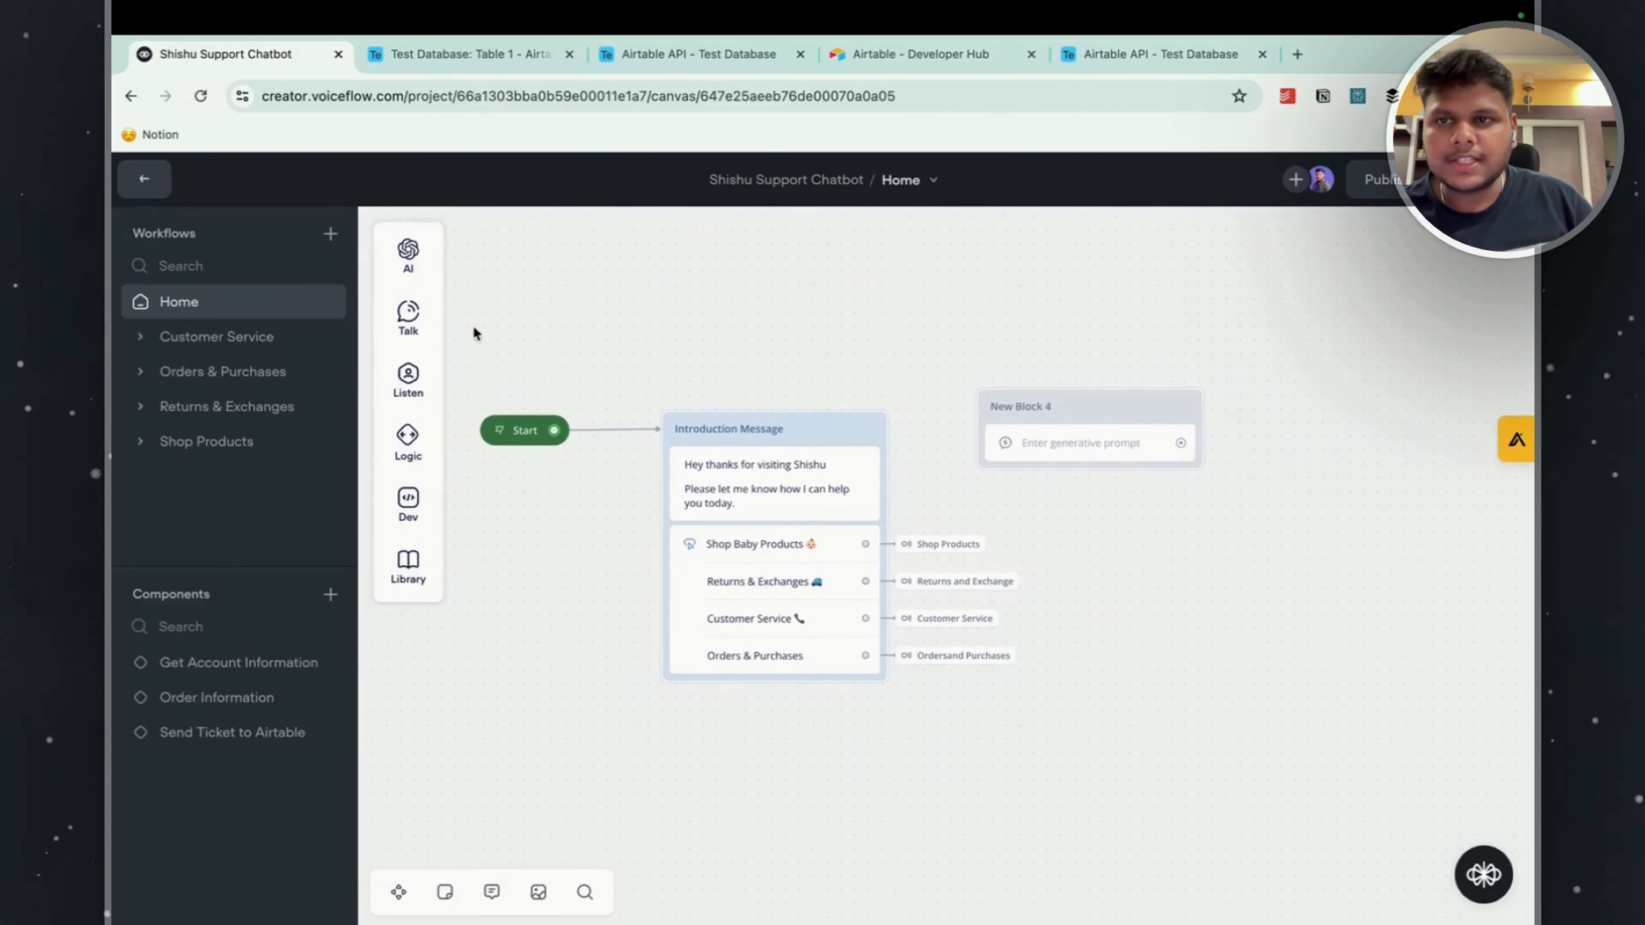
# Look through the Shishu Support Chatbot's Customer Service, Orders & Purchases and Returns & Exchanges workflows.
pyautogui.click(209, 336)
pyautogui.click(221, 371)
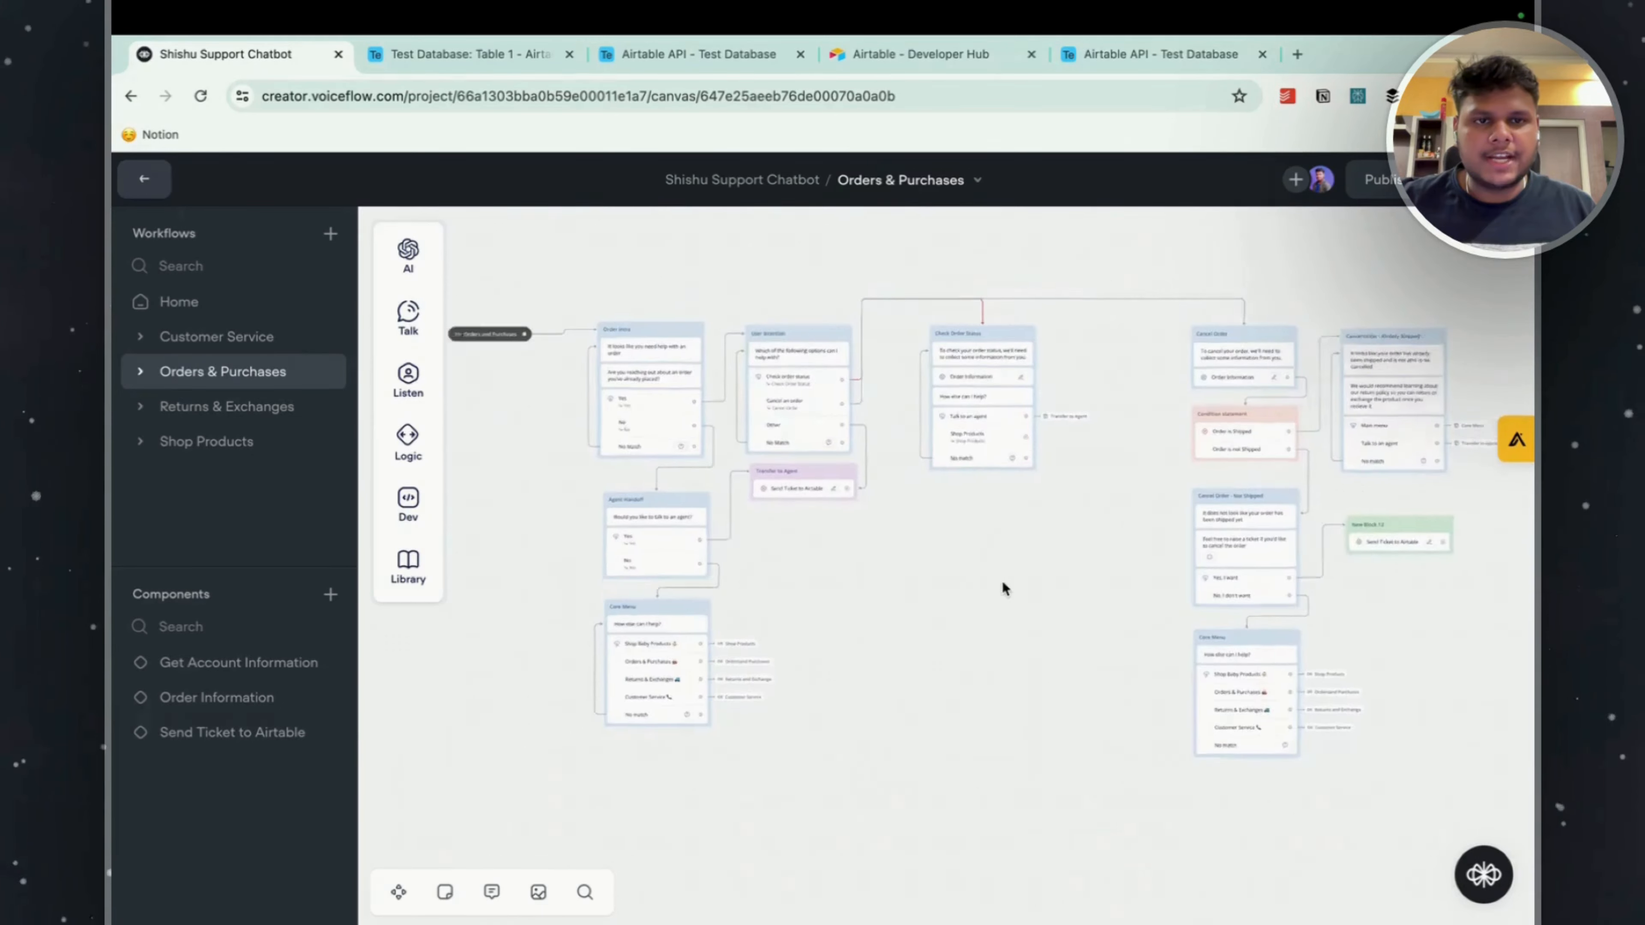
pyautogui.click(258, 414)
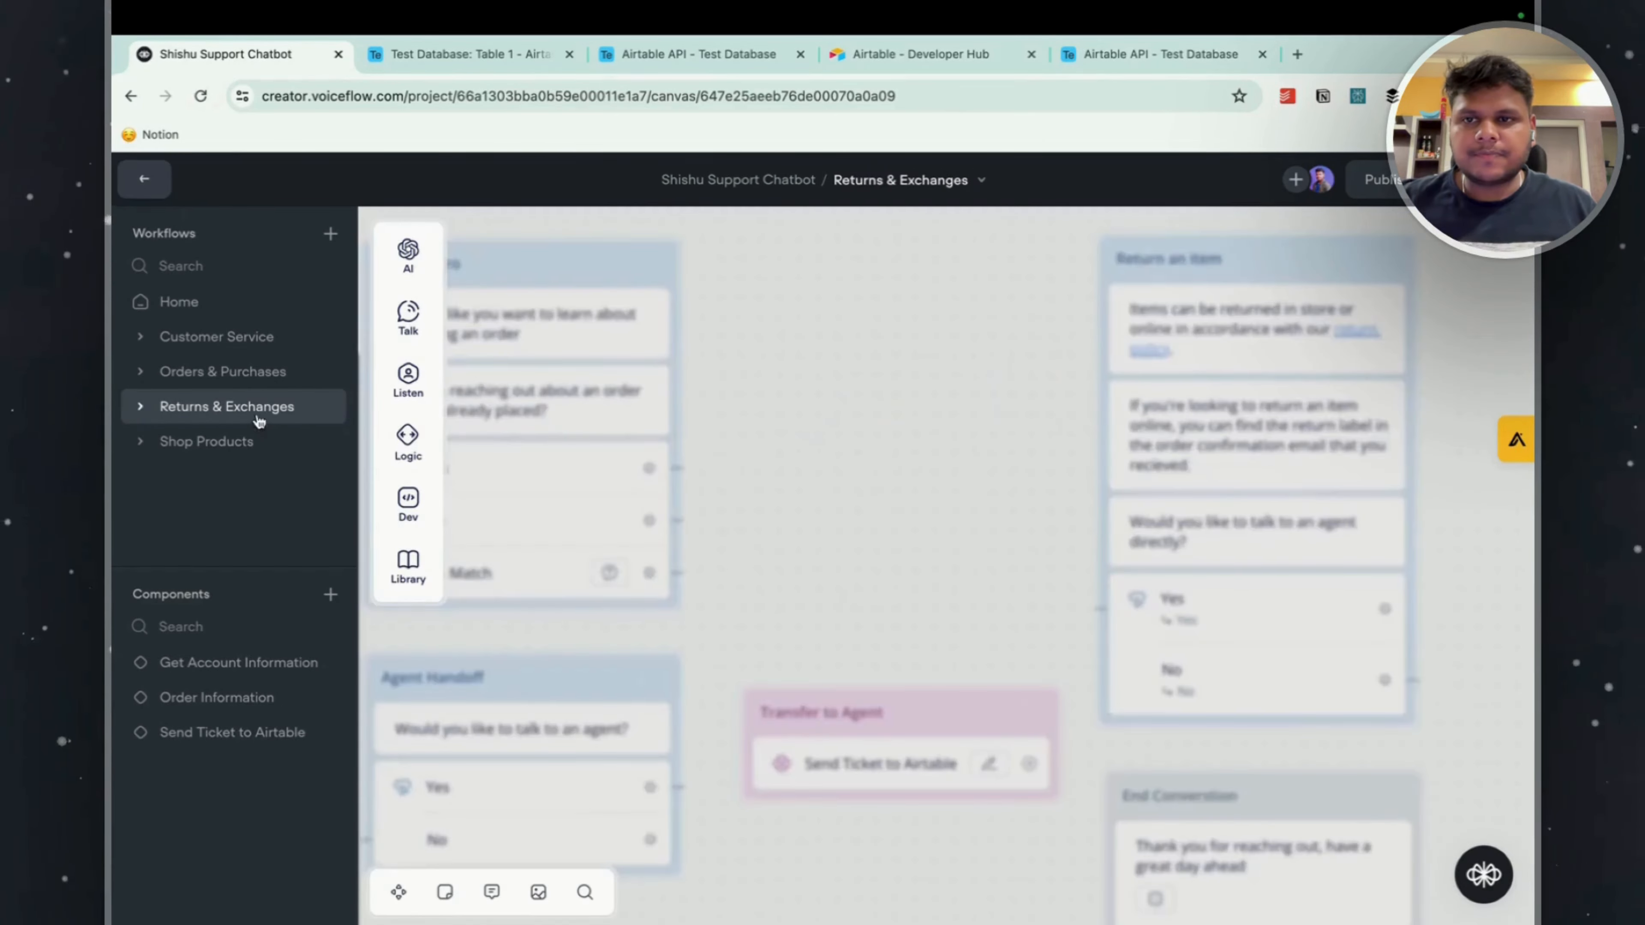